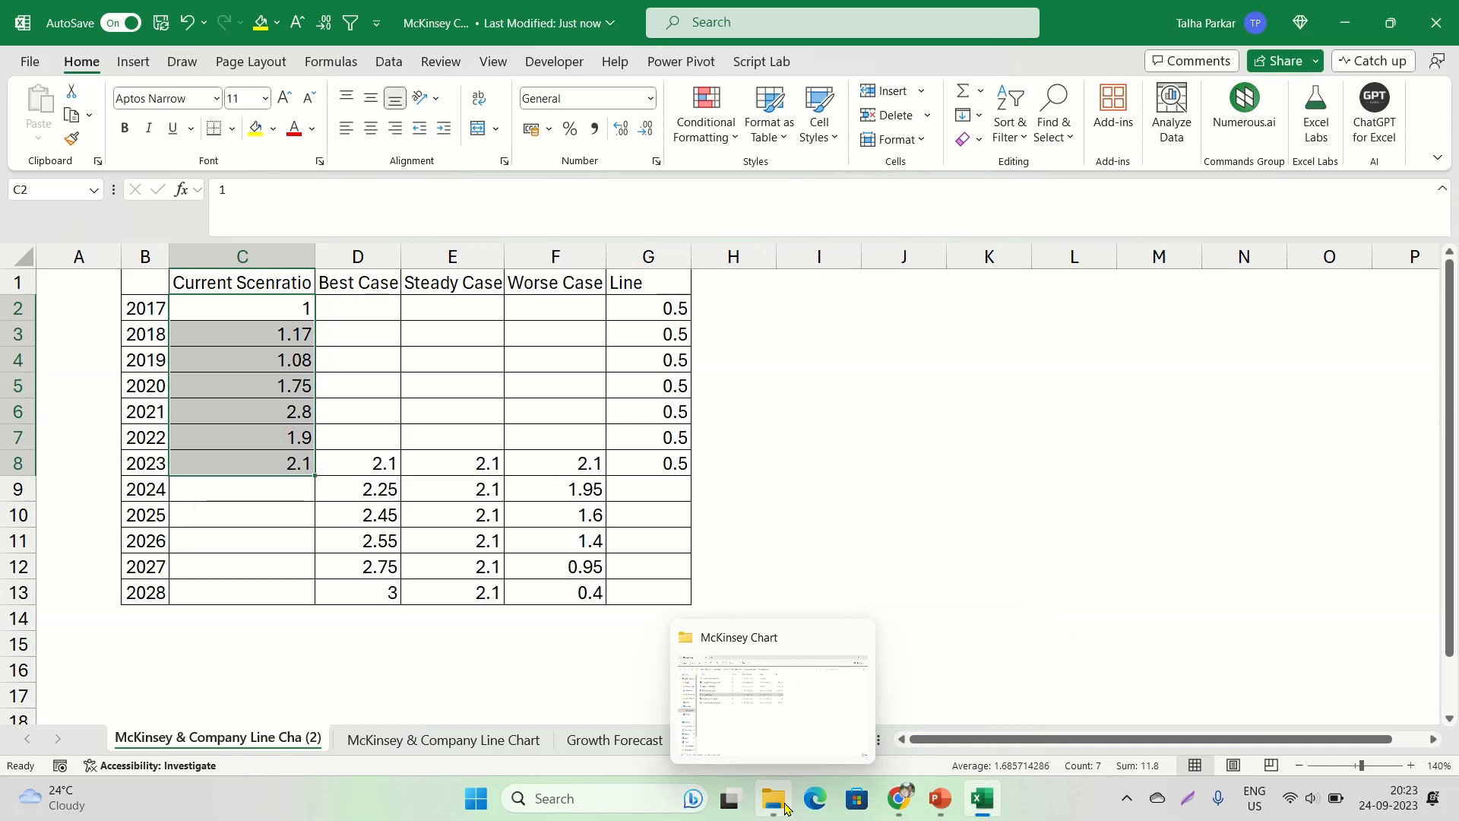
# Put the workbook and the McKinsey article in Chrome side by side and compare C2:C8 with the chart's solid 2017–2023 line
pyautogui.press('super+Tab')
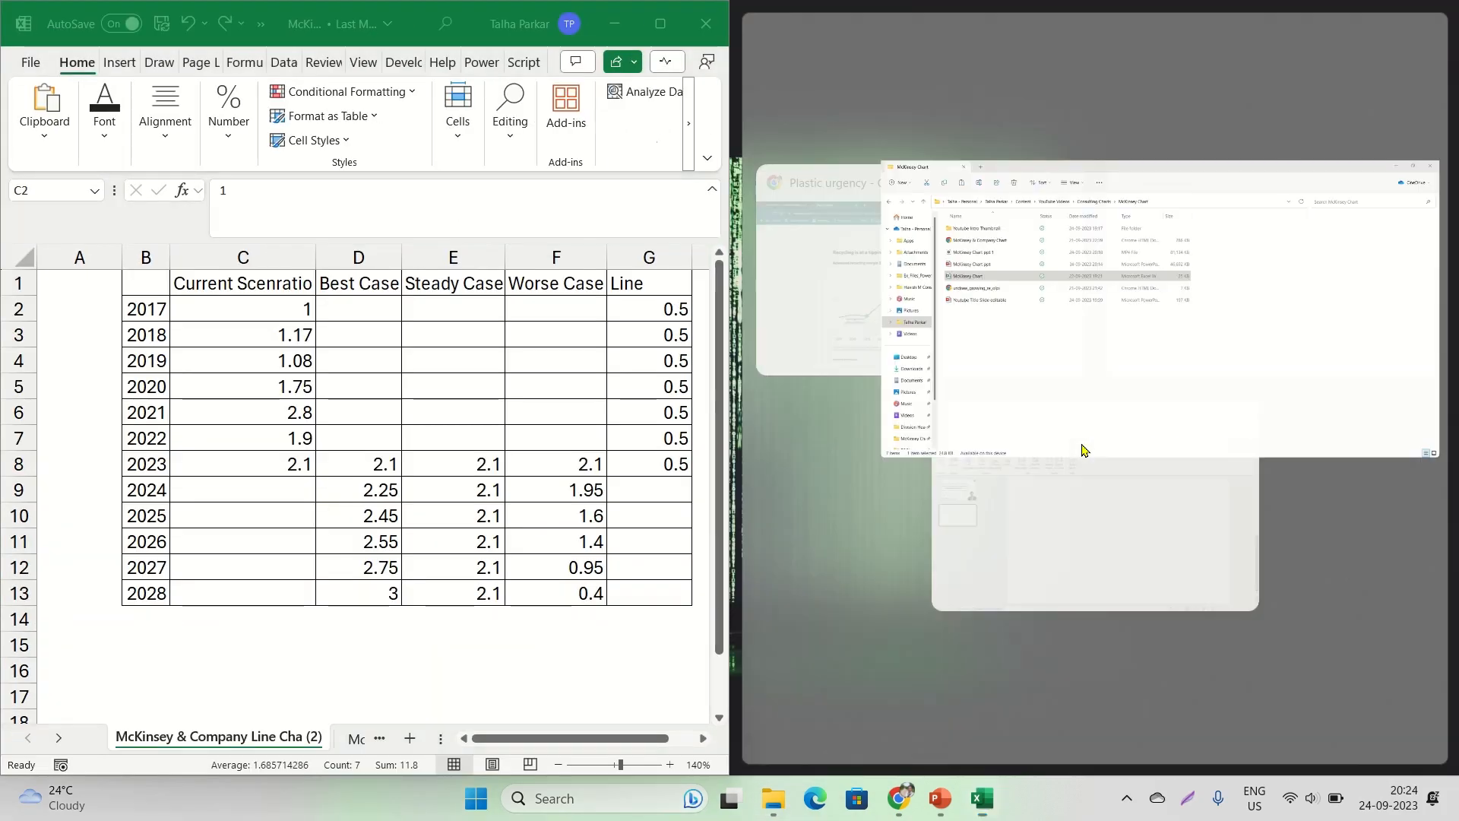
pyautogui.click(1004, 335)
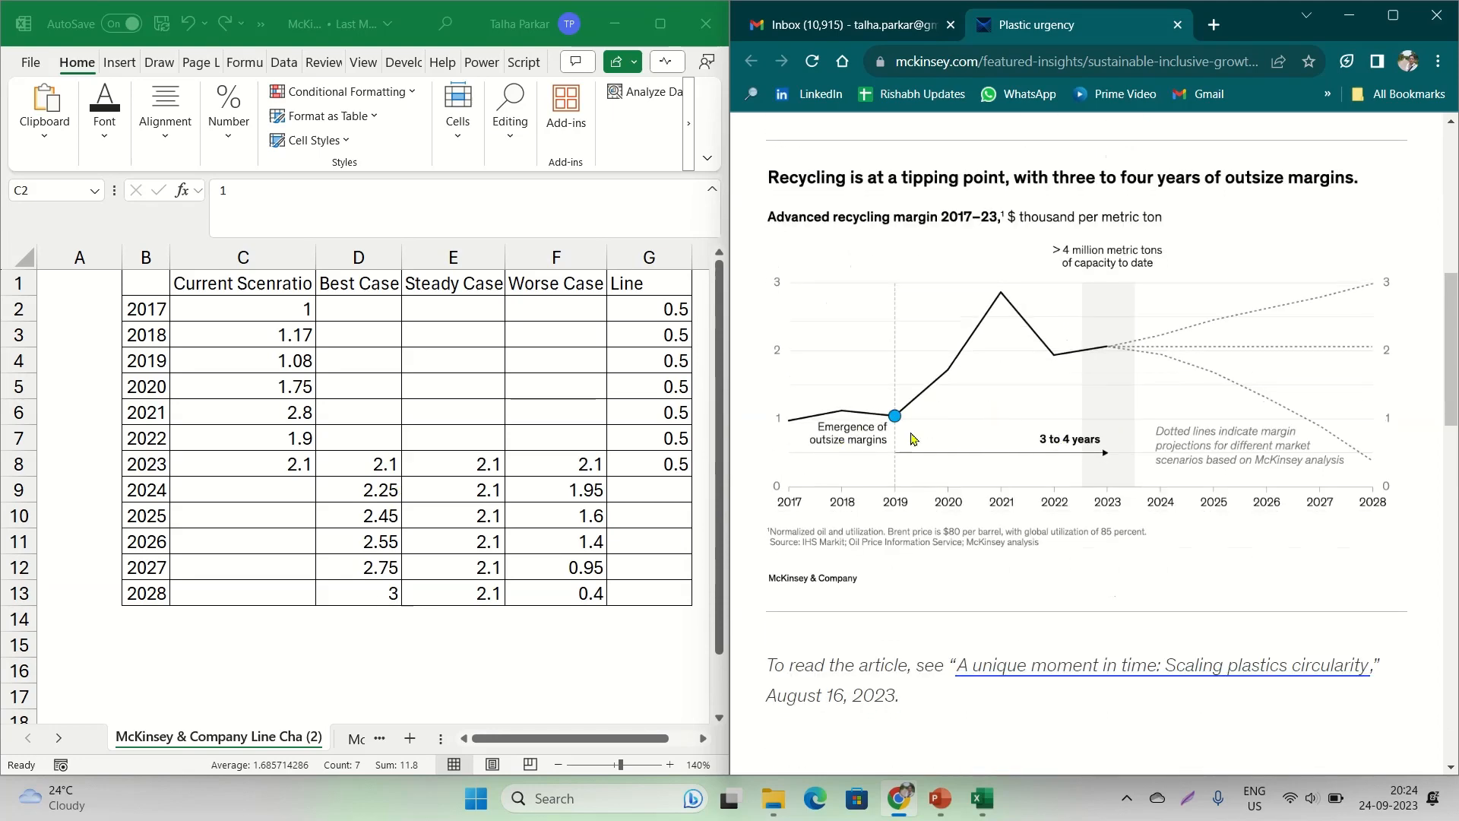
pyautogui.click(251, 310)
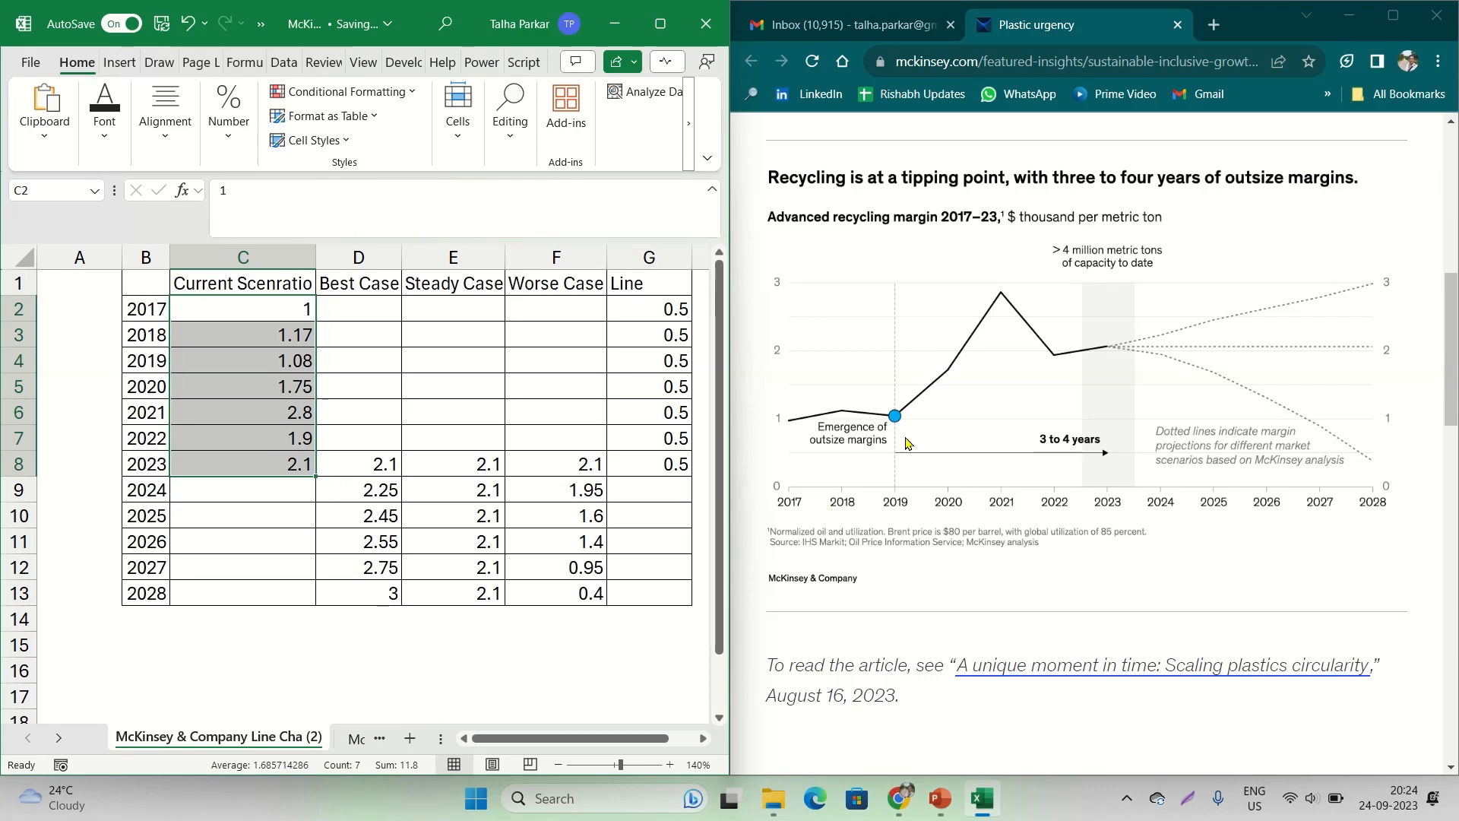
pyautogui.hotkey('ctrl', 'q')
pyautogui.click(825, 425)
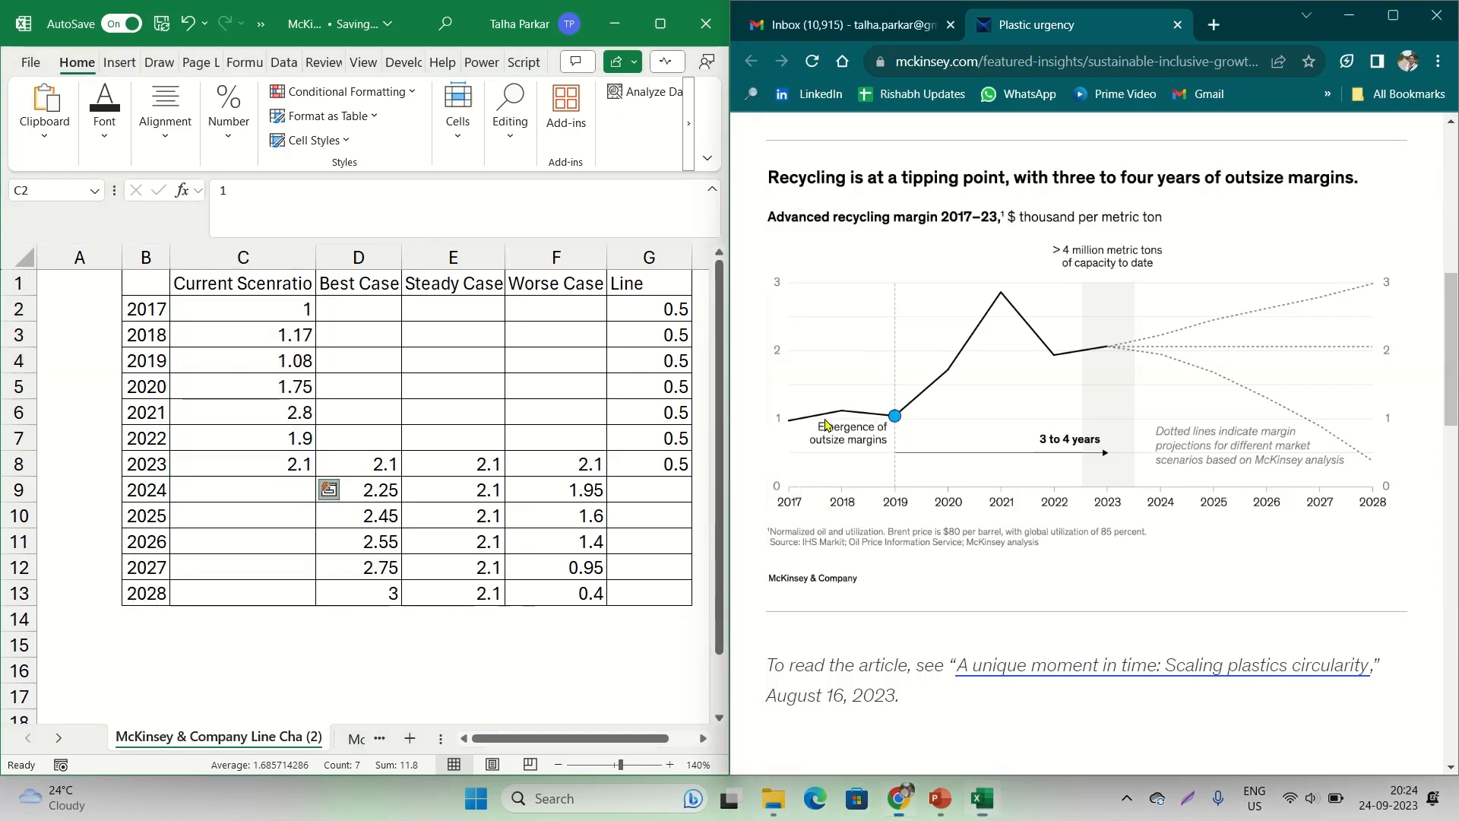
pyautogui.press('ctrl')
pyautogui.press('ctrl')
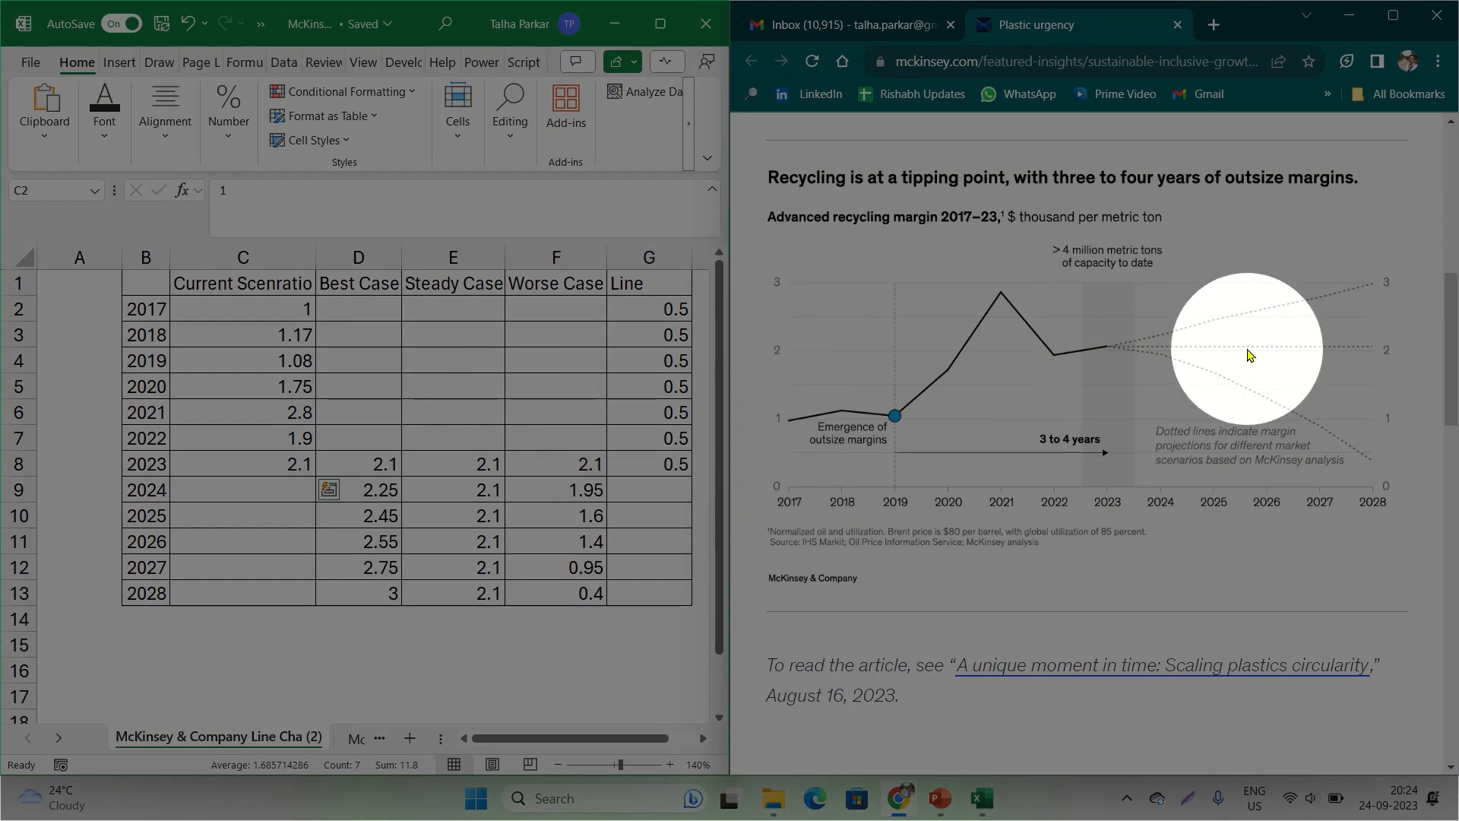
pyautogui.press('ctrl')
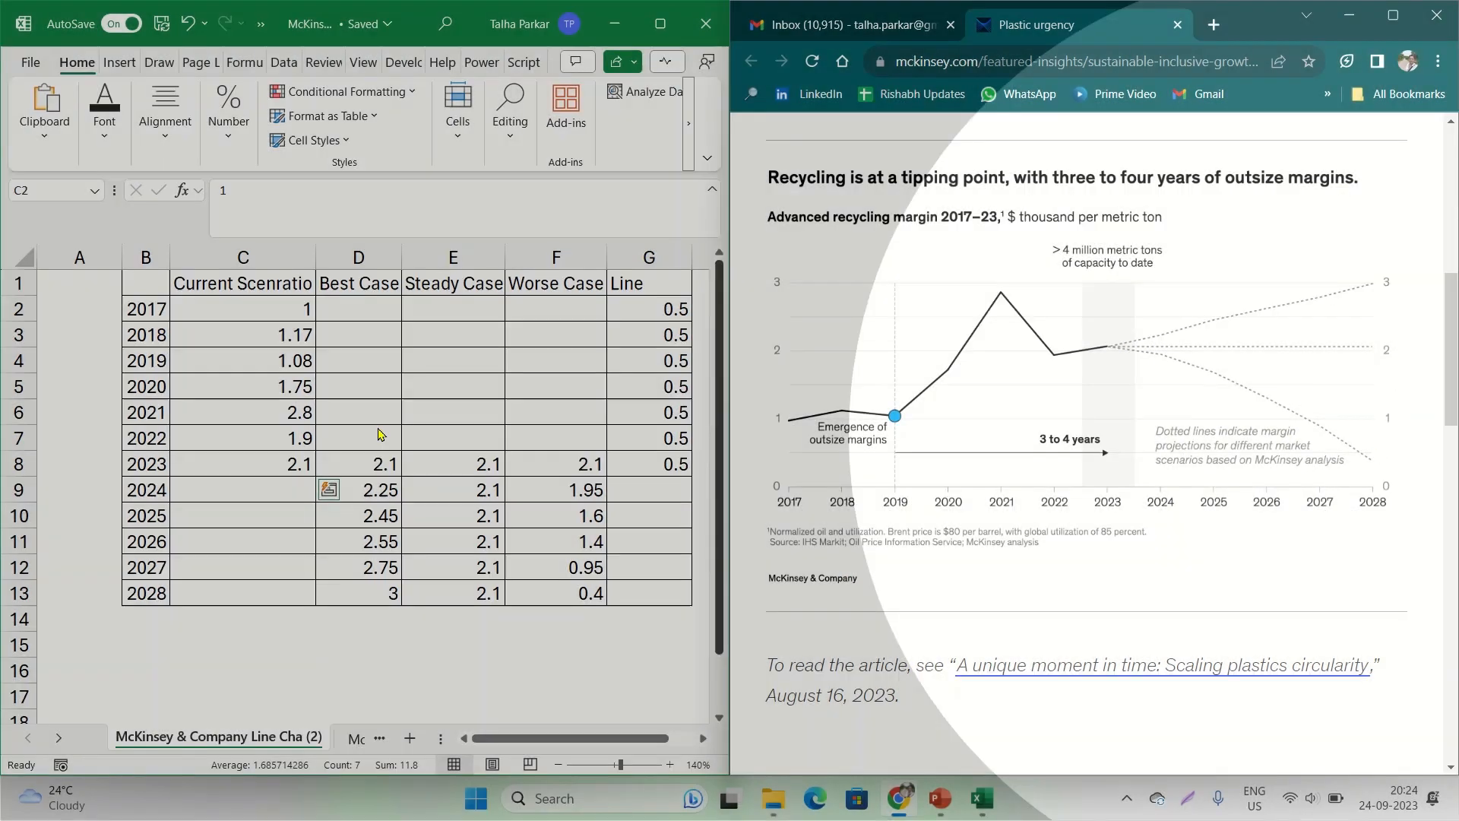
# Compare the Best Case, Steady Case and Worse Case values in D8:F13 with the three dotted projection lines in the article's chart
pyautogui.moveTo(361, 308); pyautogui.dragTo(593, 541)
pyautogui.moveTo(359, 466); pyautogui.dragTo(543, 593)
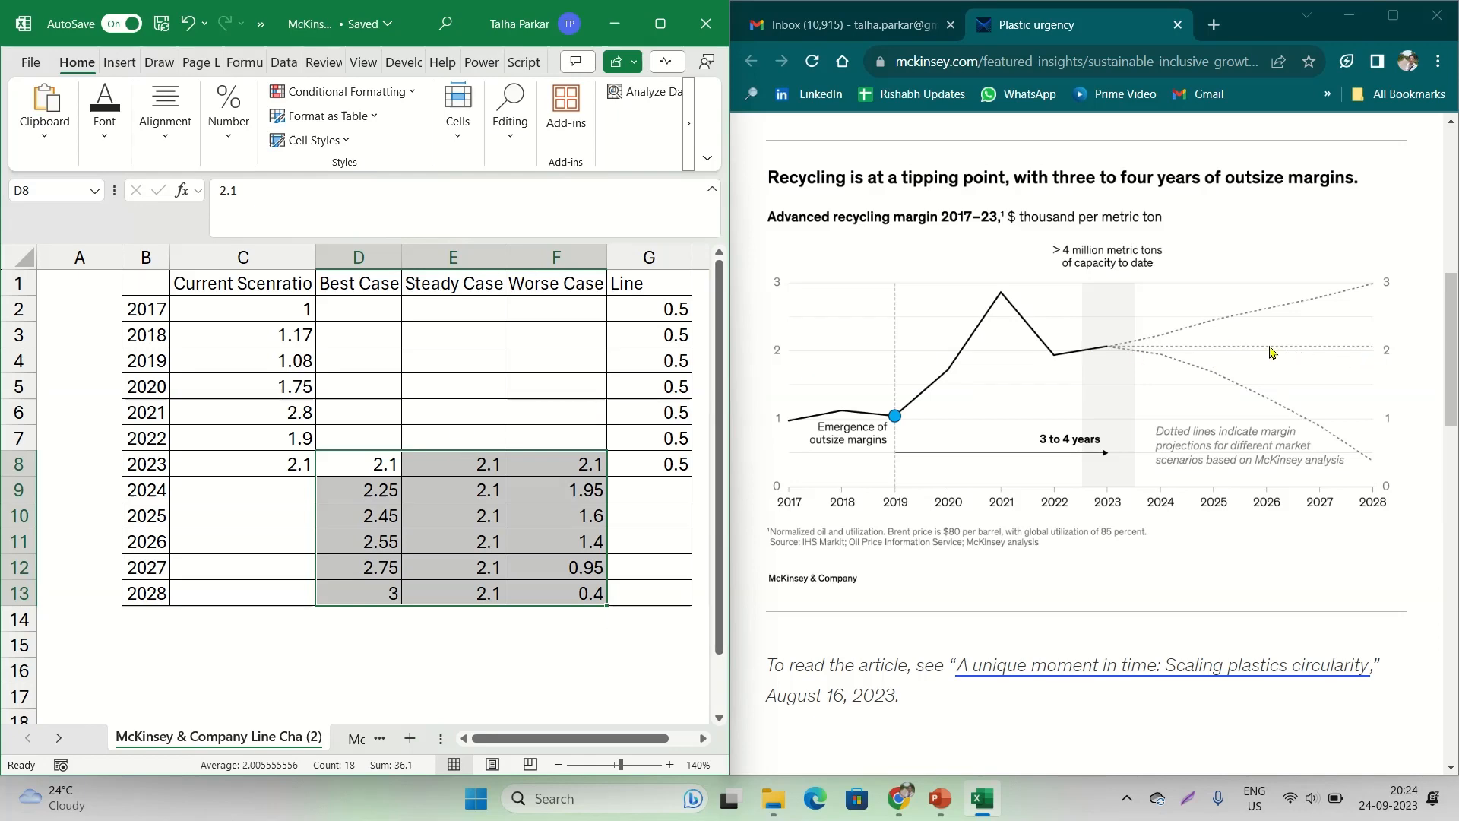
pyautogui.hotkey('ctrl', 'q')
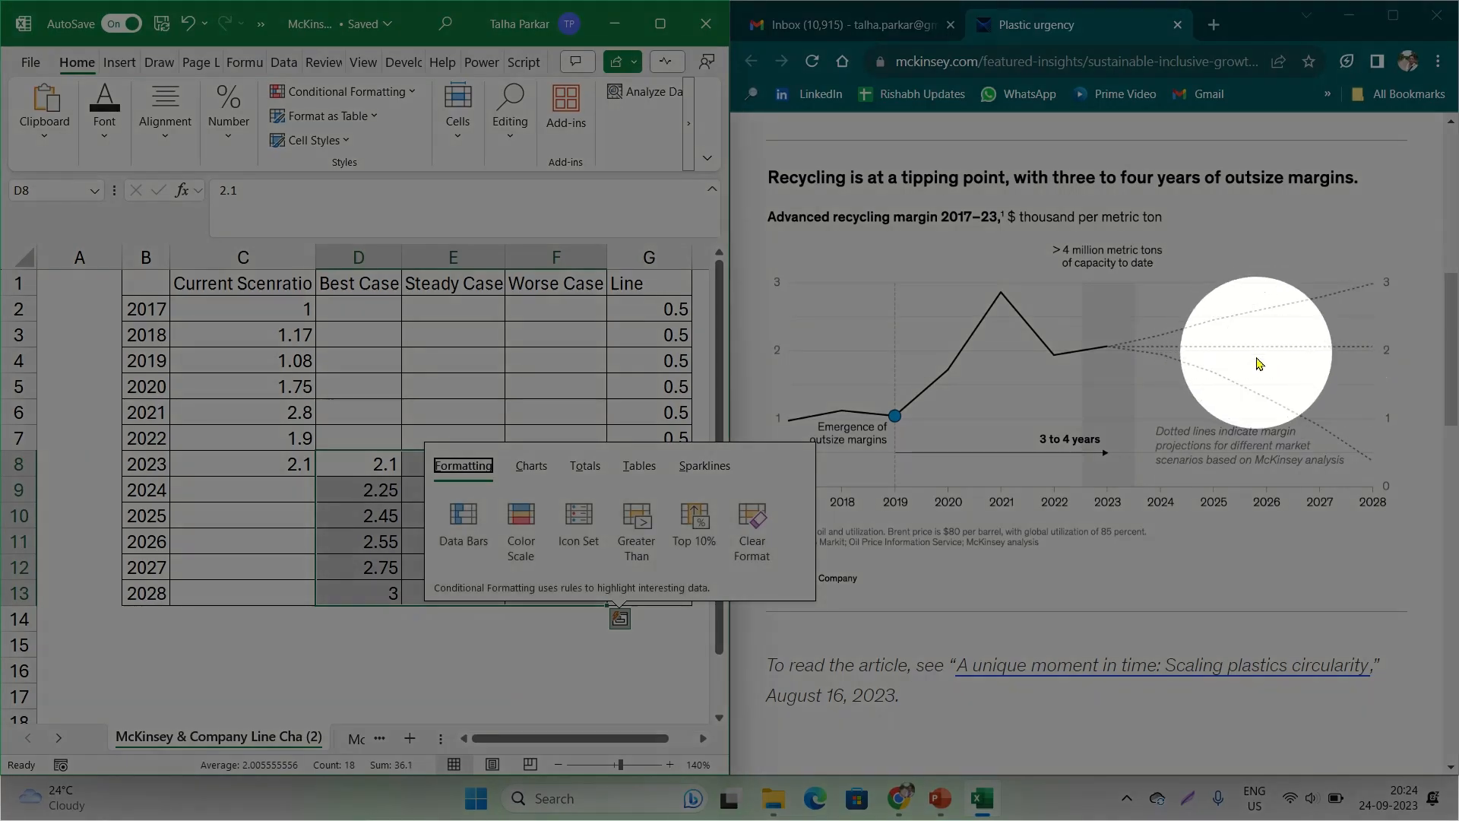
pyautogui.press('Escape')
pyautogui.click(447, 467)
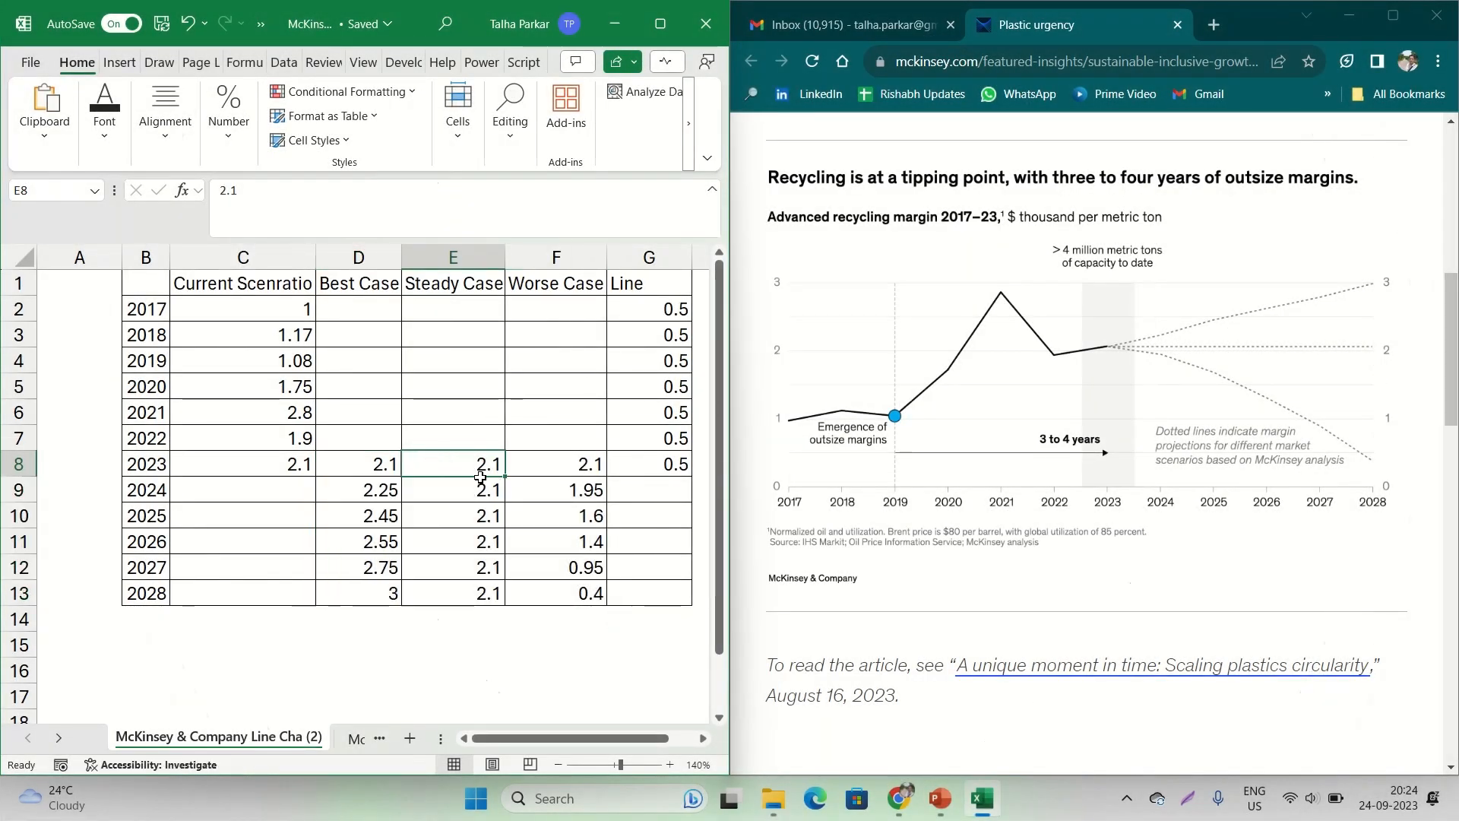
pyautogui.moveTo(489, 477); pyautogui.dragTo(482, 589)
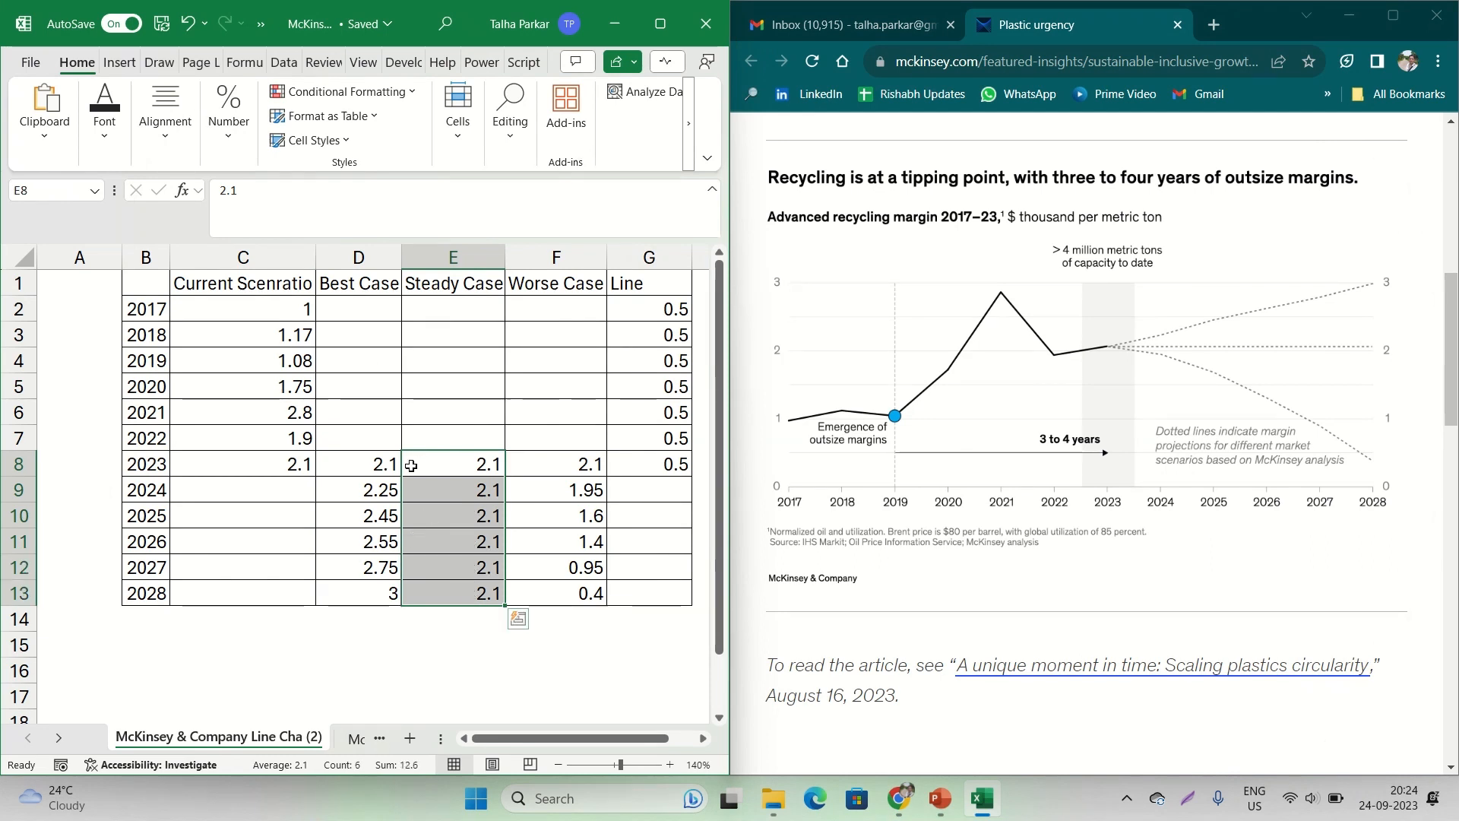
pyautogui.moveTo(357, 461); pyautogui.dragTo(357, 590)
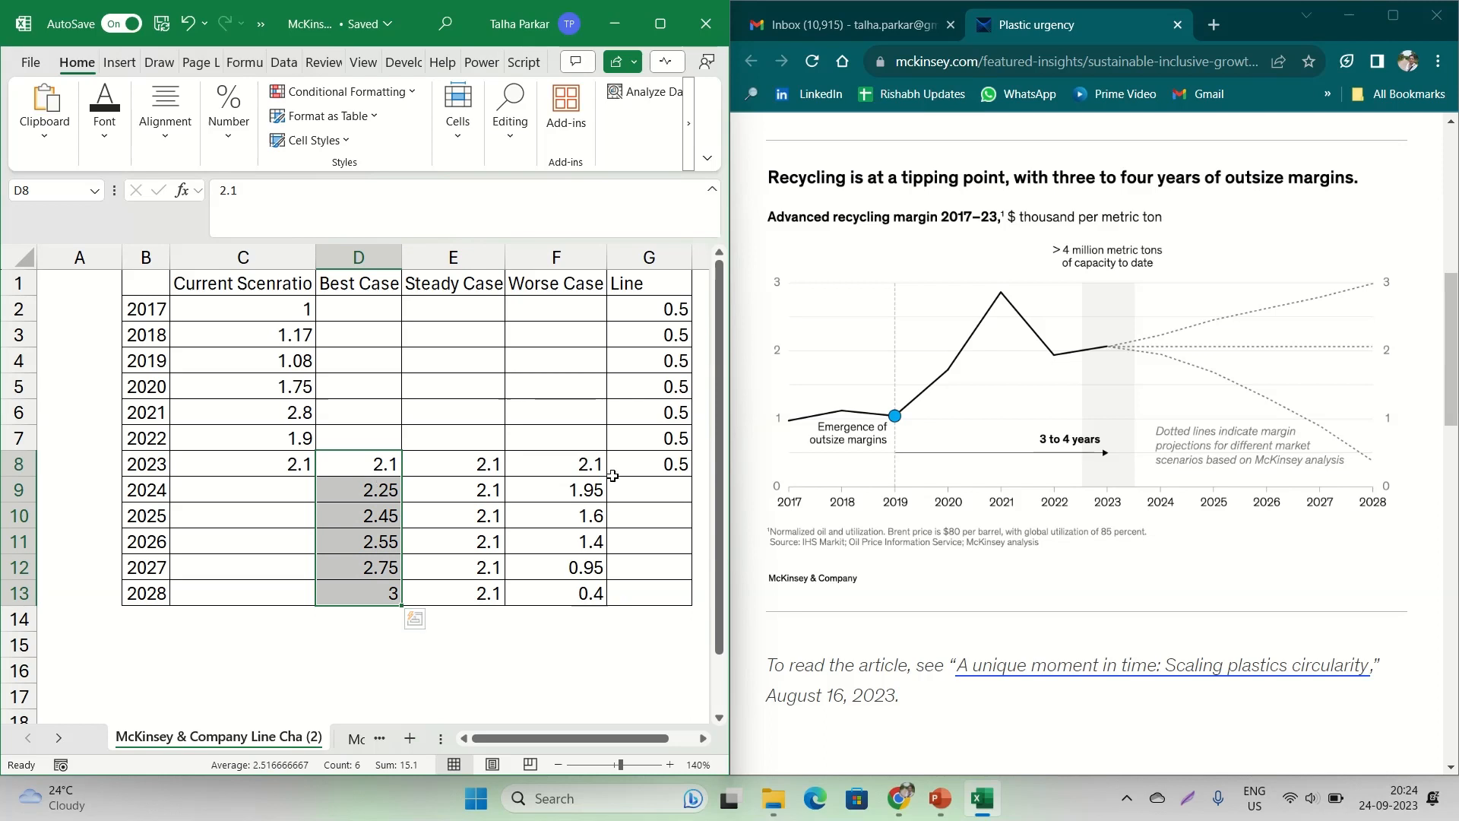
pyautogui.moveTo(563, 465); pyautogui.dragTo(562, 581)
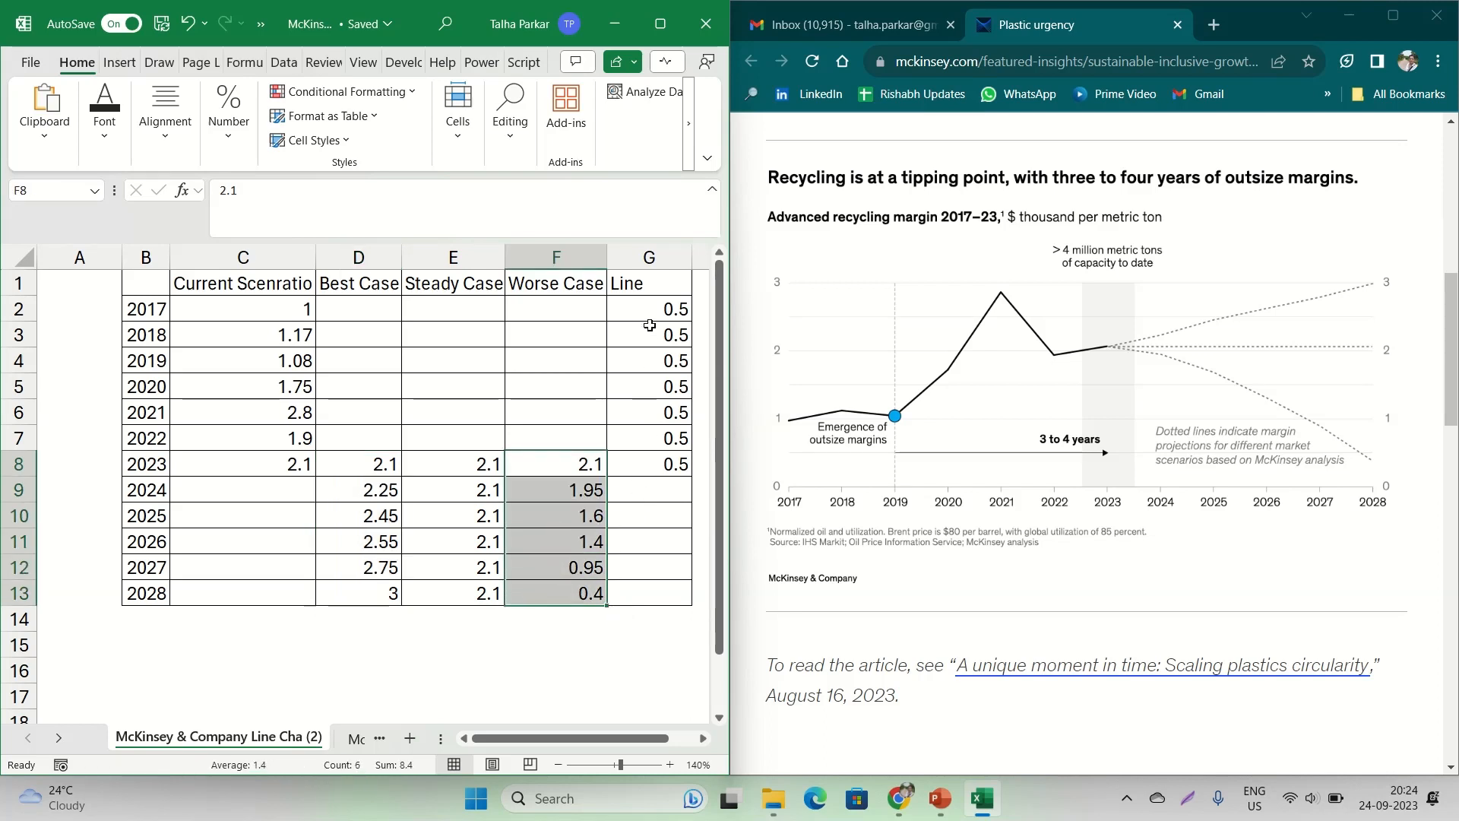
# Compare the Line column values in G2:G8 with the horizontal "3 to 4 years" arrow in the article's chart
pyautogui.moveTo(650, 309); pyautogui.dragTo(666, 460)
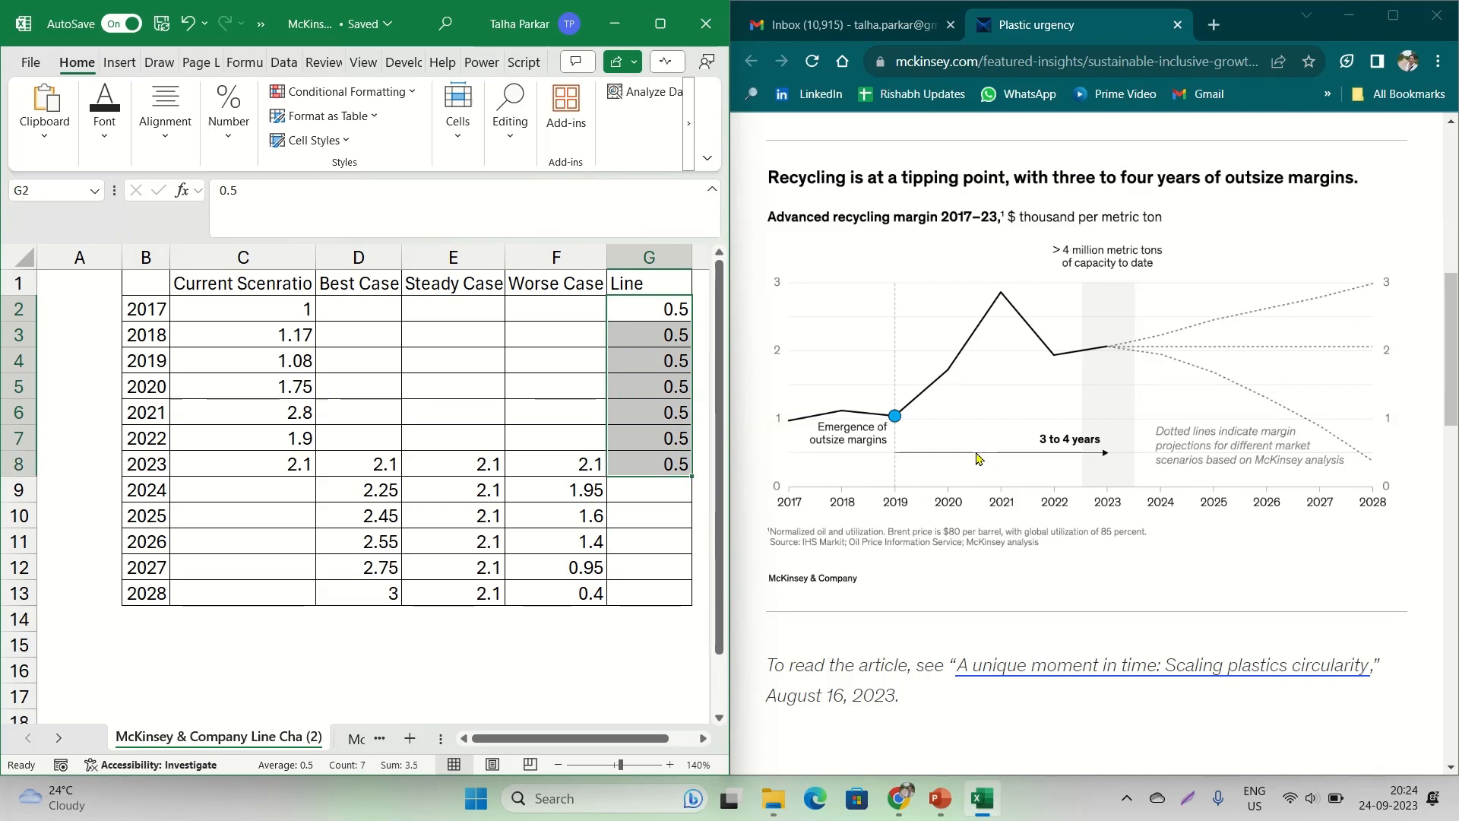
pyautogui.hotkey('ctrl', 'q')
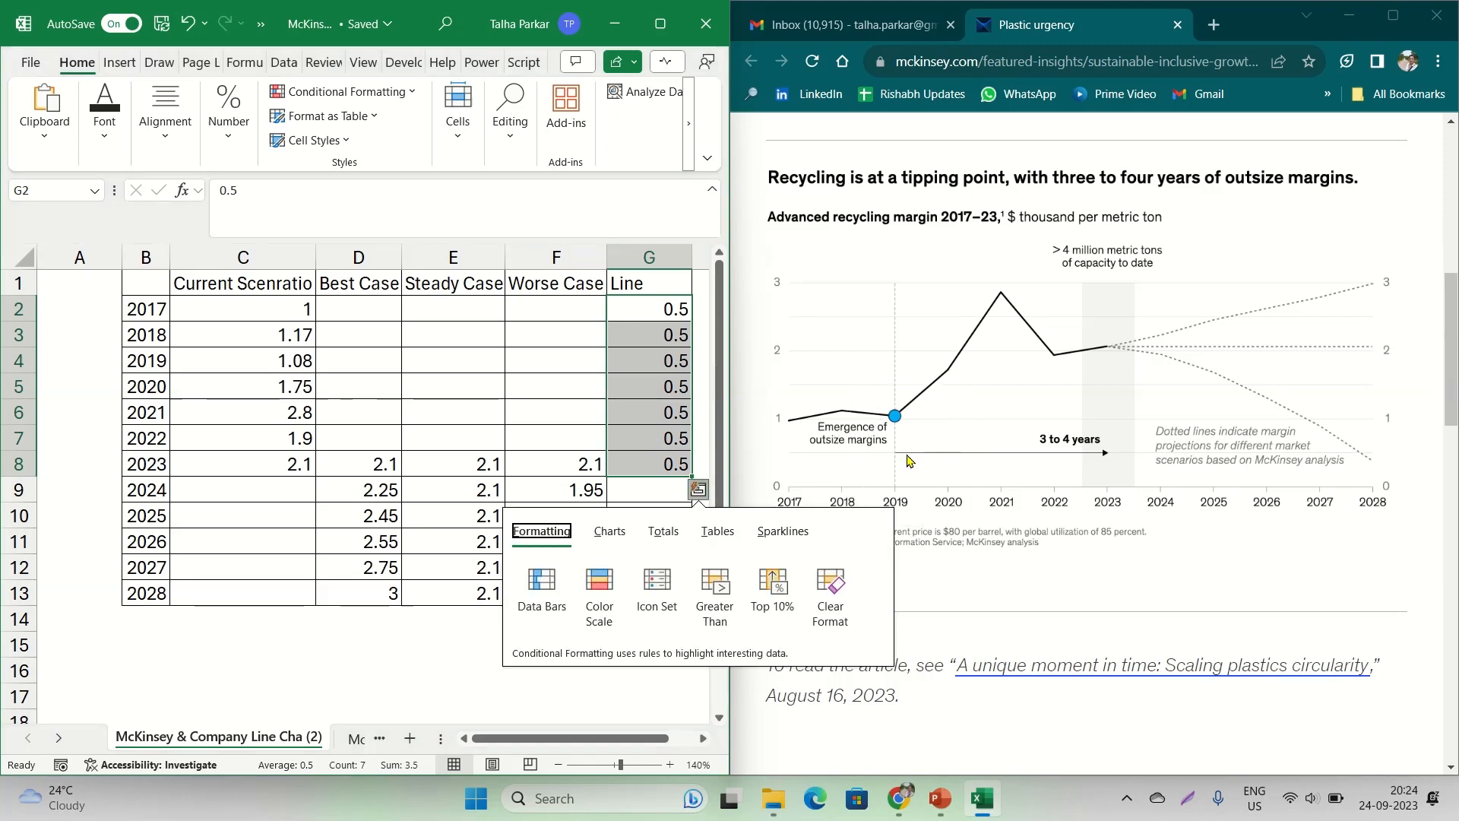
pyautogui.press('ctrl')
pyautogui.press('ctrl')
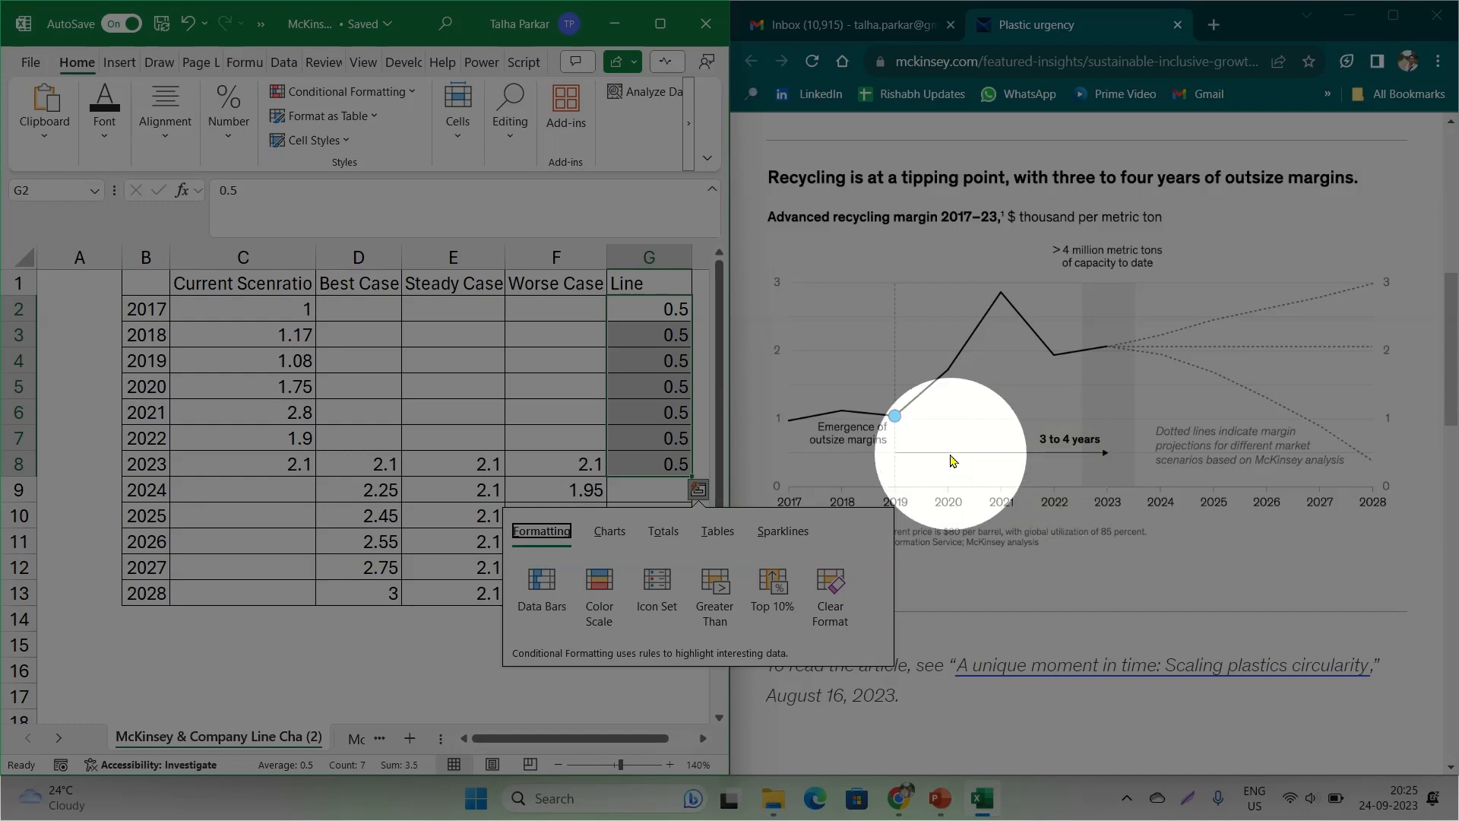
pyautogui.press('Escape')
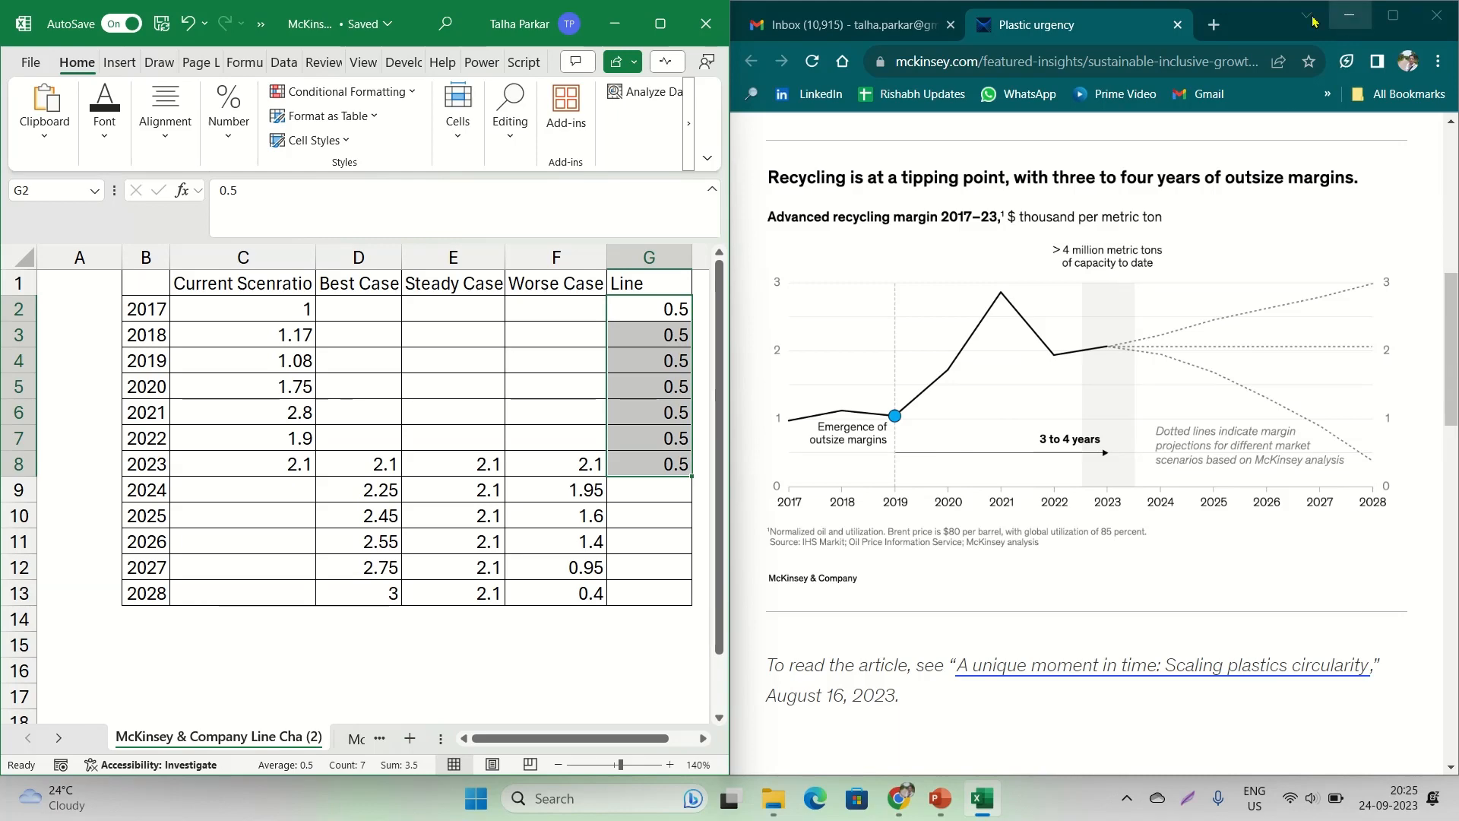
# Maximize the workbook window and select the whole scenario table, B1:G13, as the source data for a chart
pyautogui.click(659, 23)
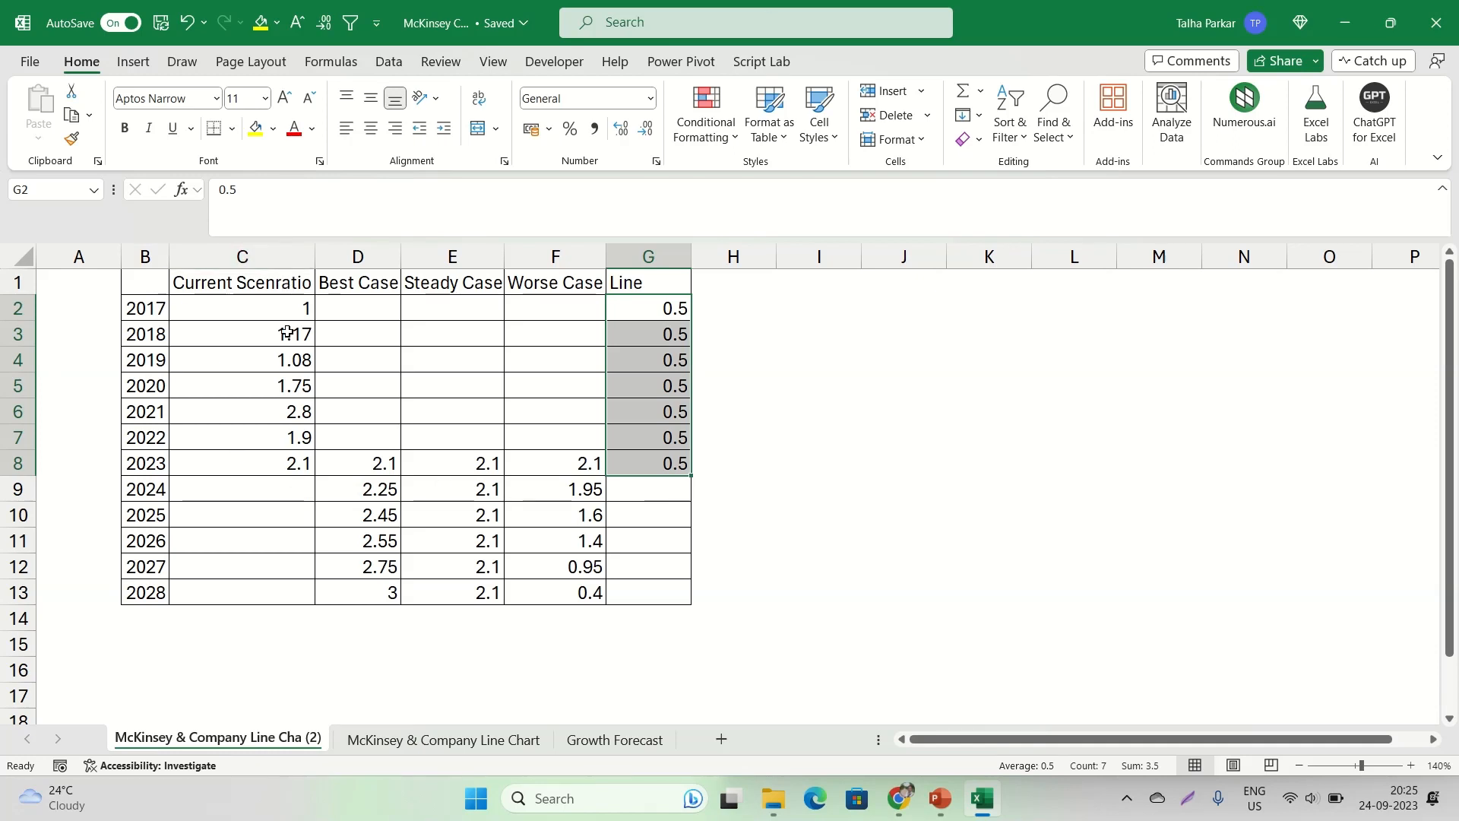
pyautogui.moveTo(172, 274); pyautogui.dragTo(487, 494)
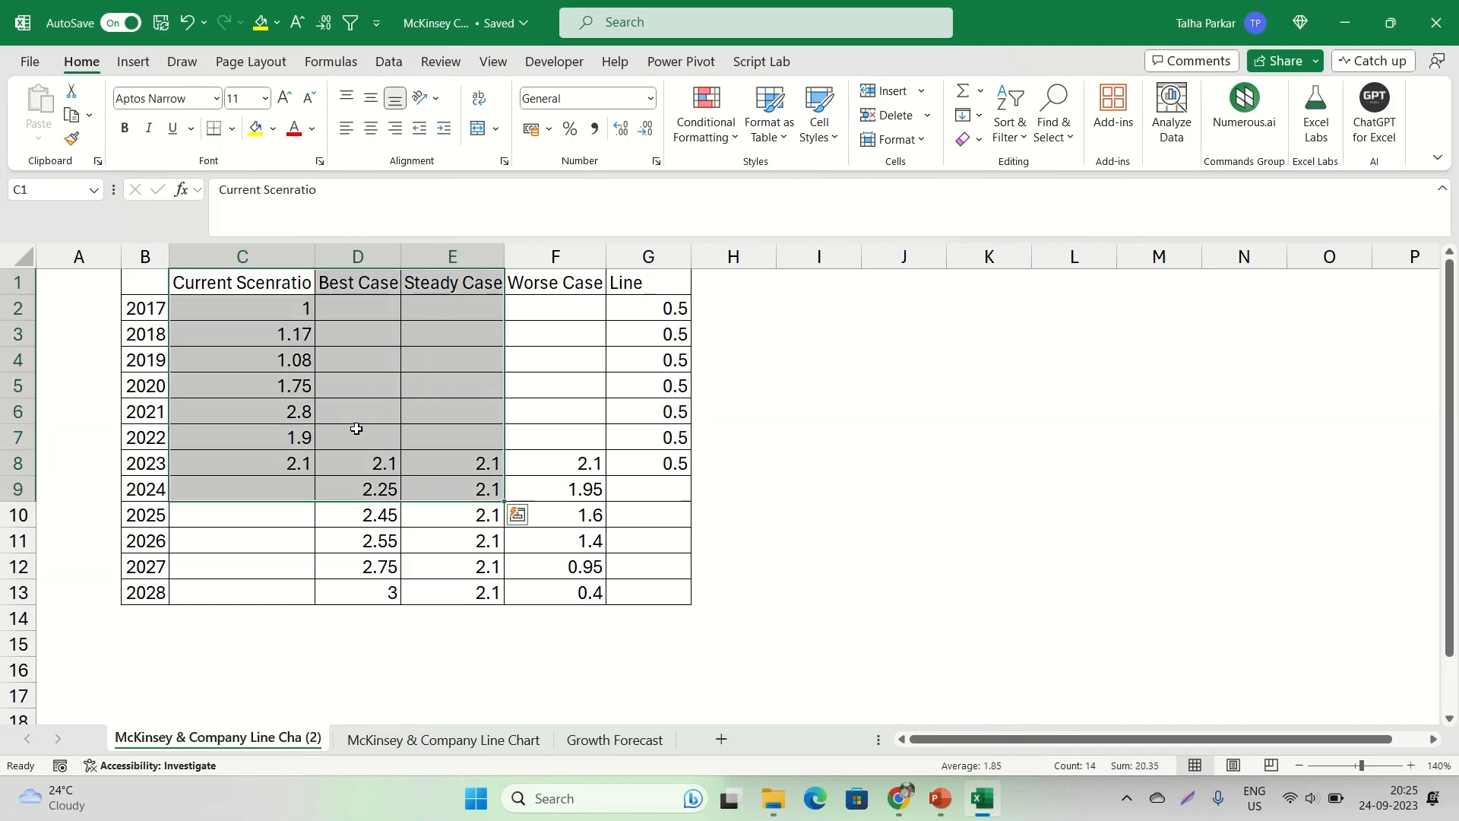
pyautogui.moveTo(144, 281); pyautogui.dragTo(639, 583)
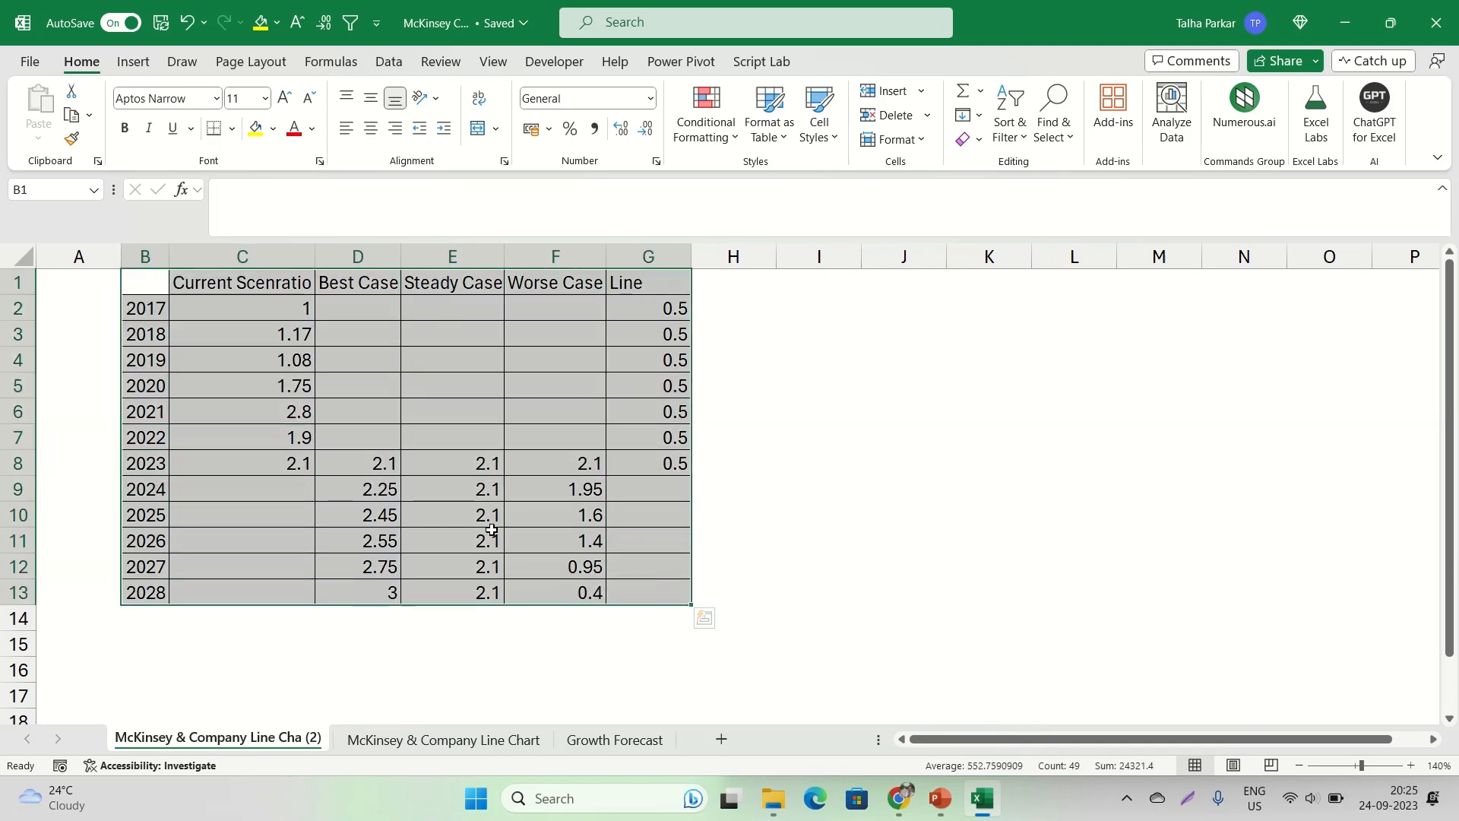
pyautogui.click(144, 62)
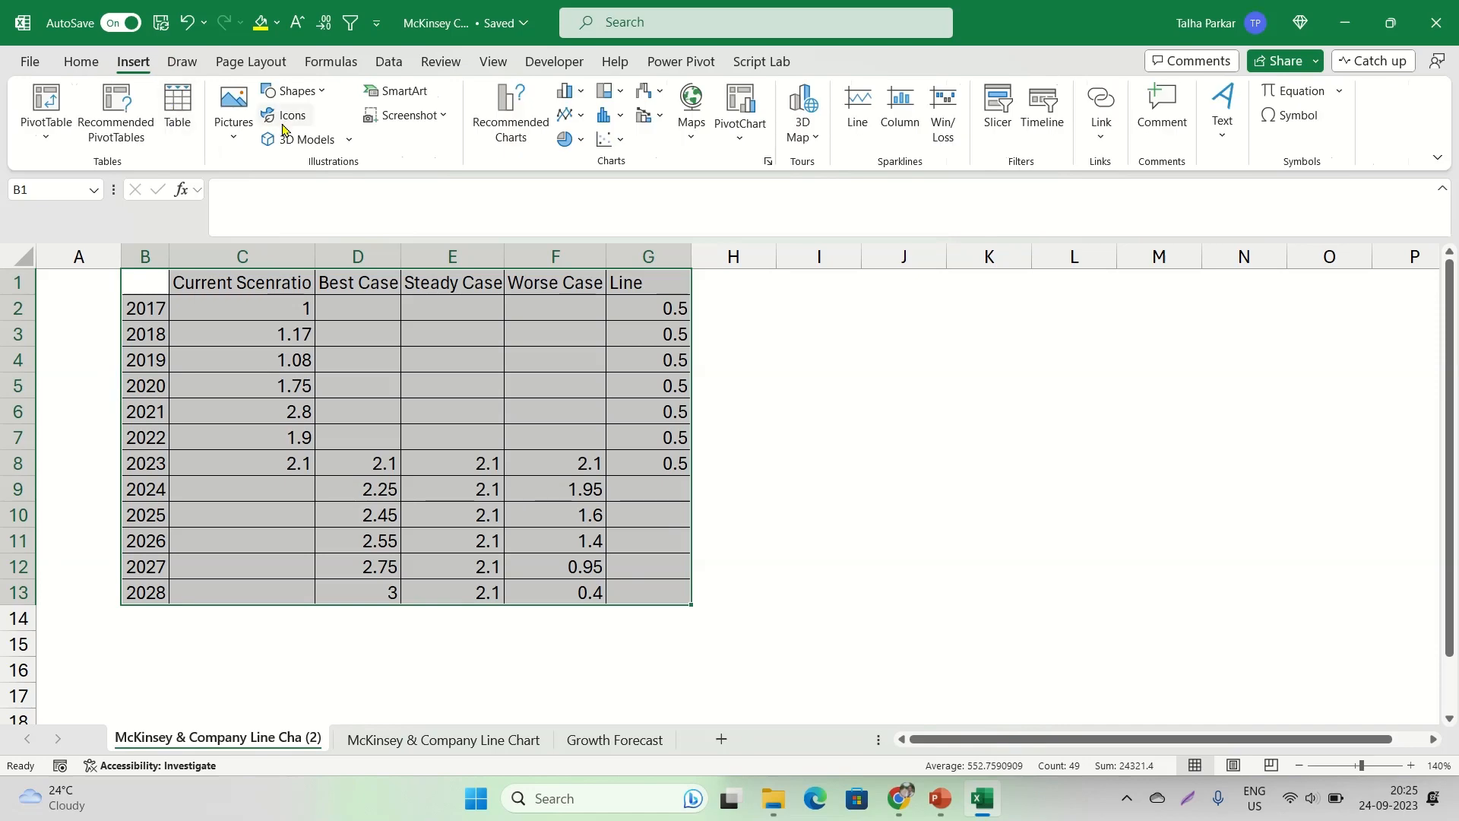
pyautogui.click(582, 115)
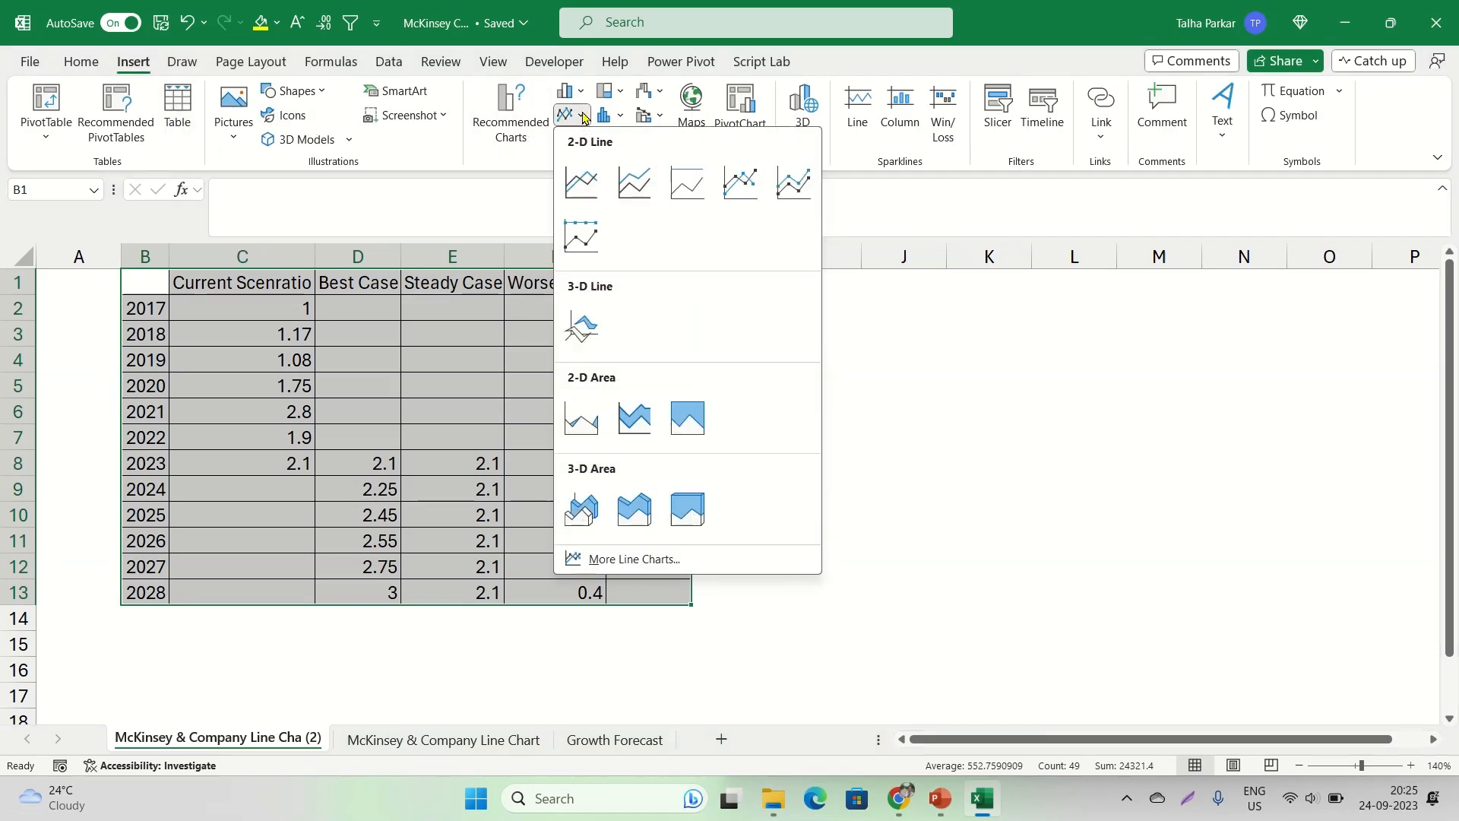
pyautogui.click(623, 560)
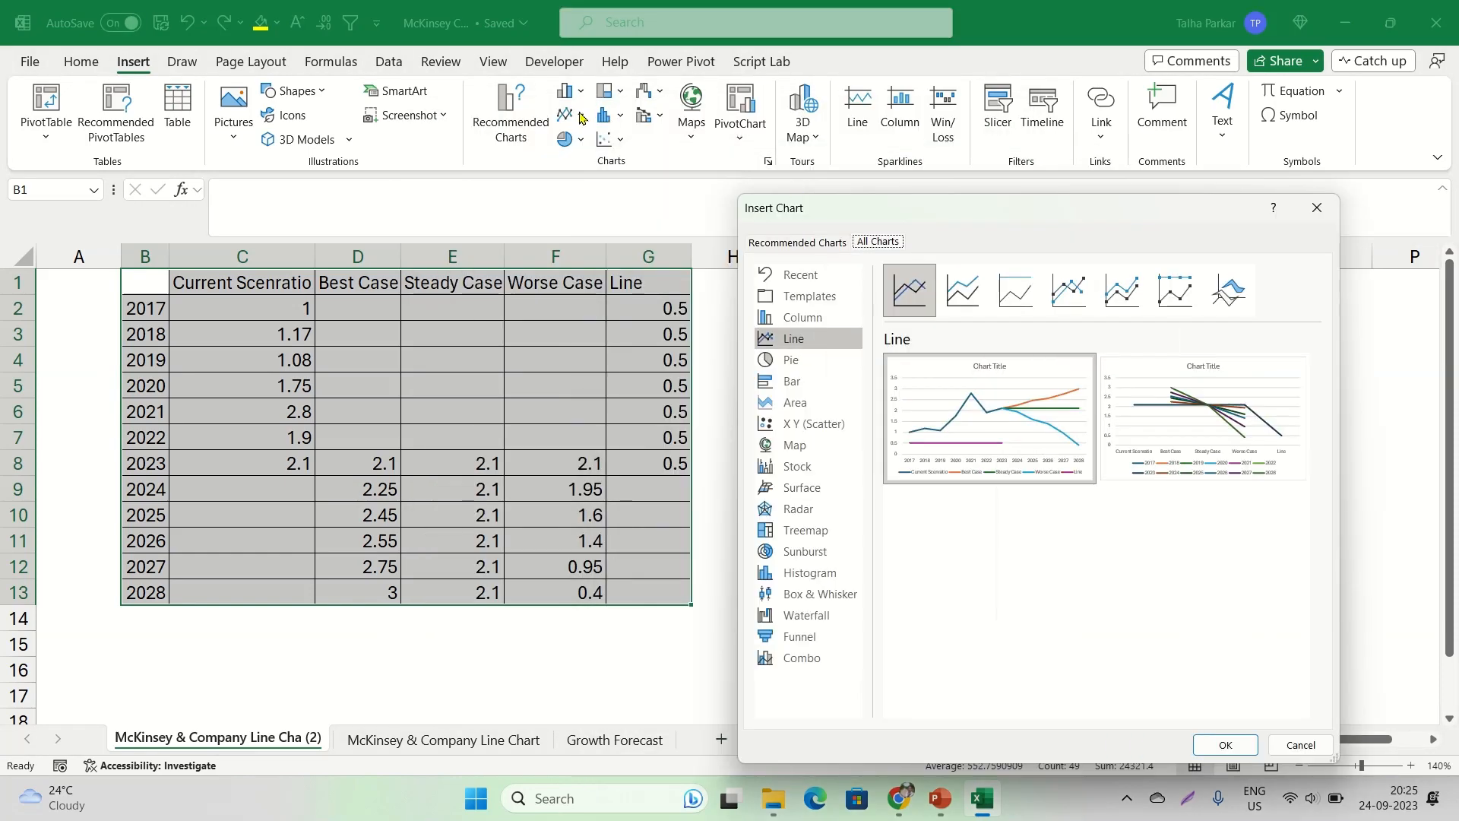
pyautogui.click(1317, 208)
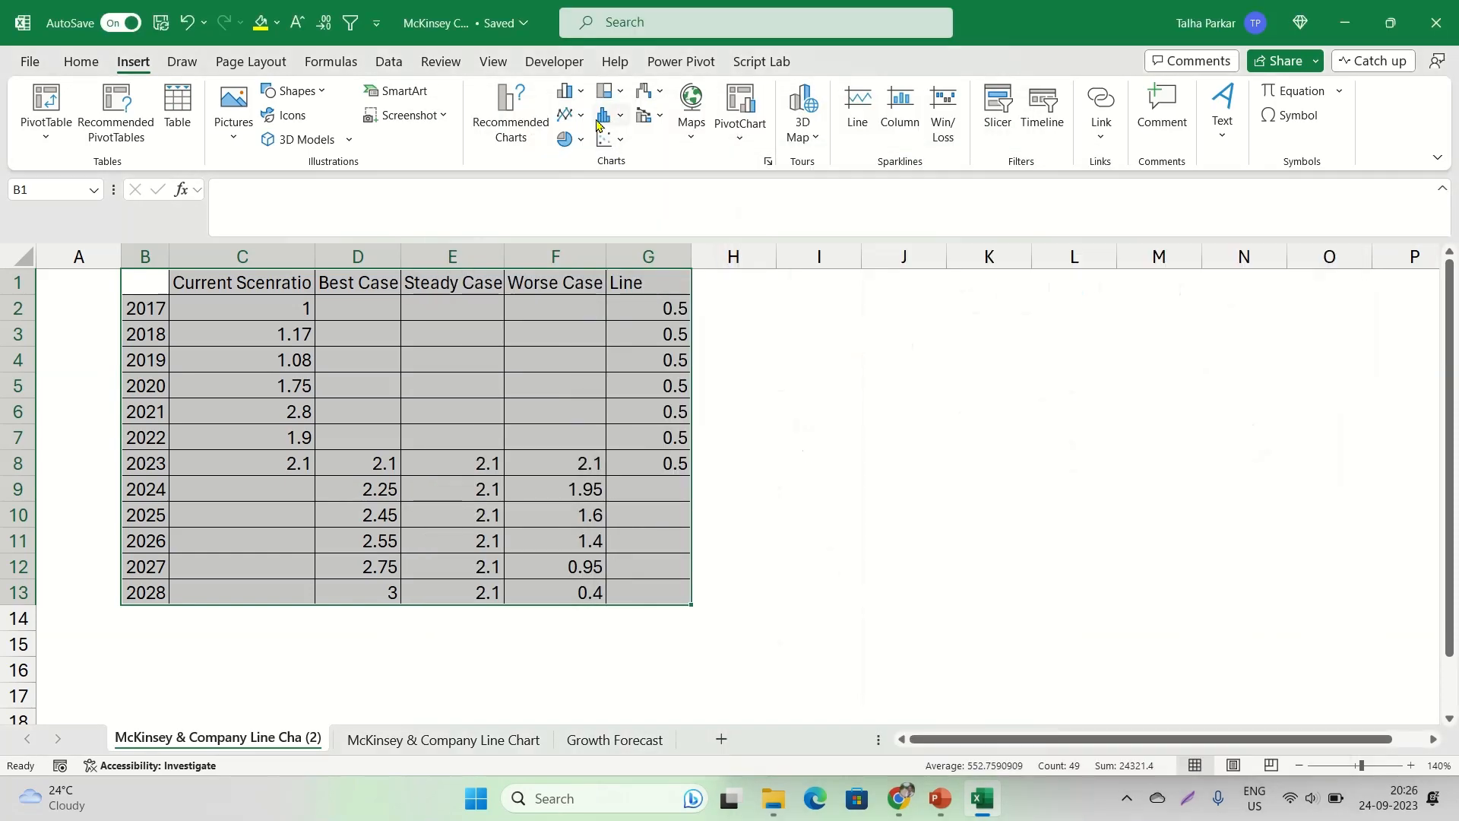
pyautogui.click(566, 114)
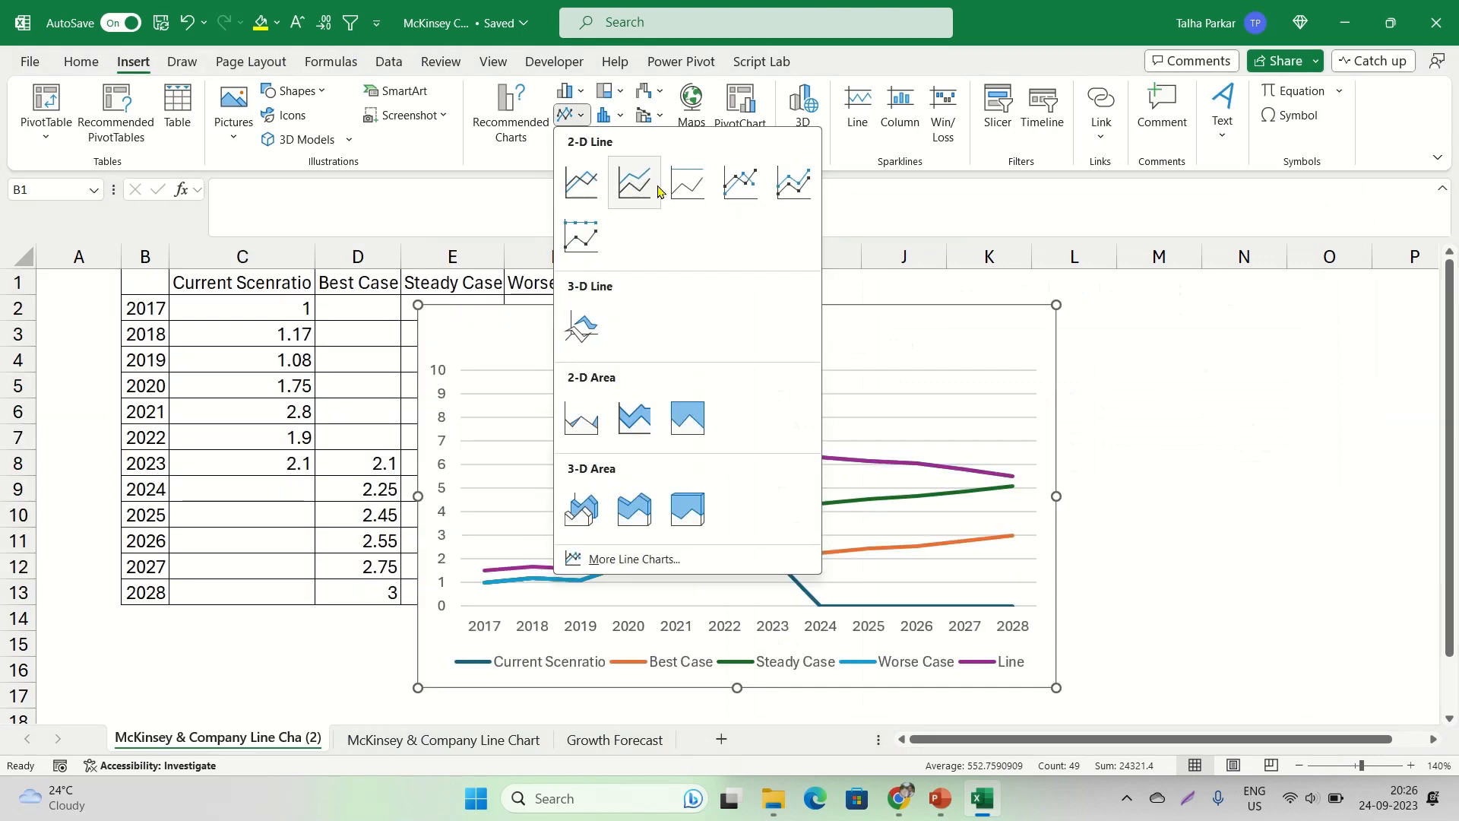
pyautogui.press('Escape')
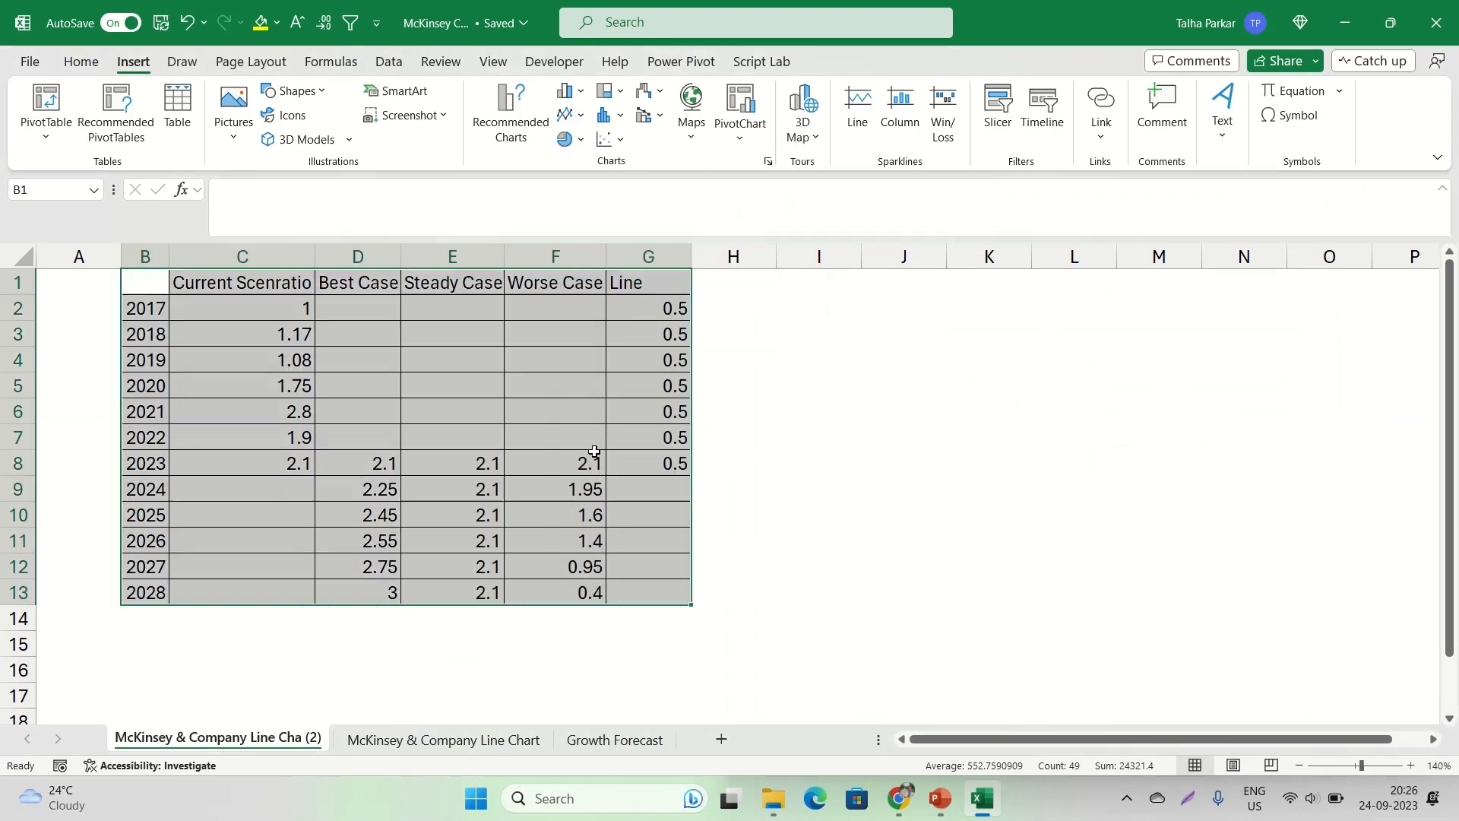
# Insert a basic 2-D line chart of B1:G13 with the years along the horizontal axis and place it beside the table over columns H to O
pyautogui.click(510, 114)
pyautogui.click(569, 147)
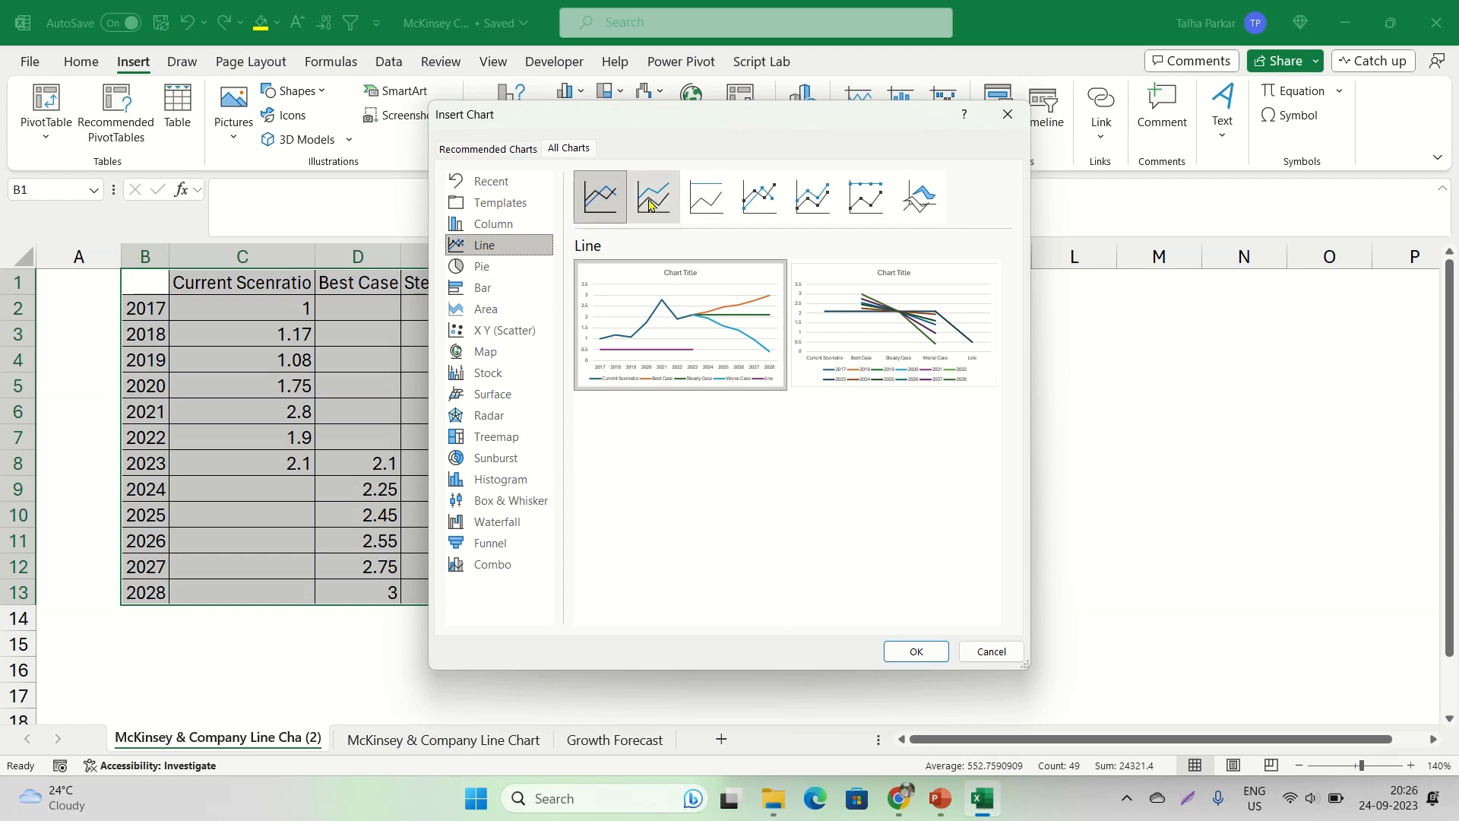
pyautogui.moveTo(682, 341)
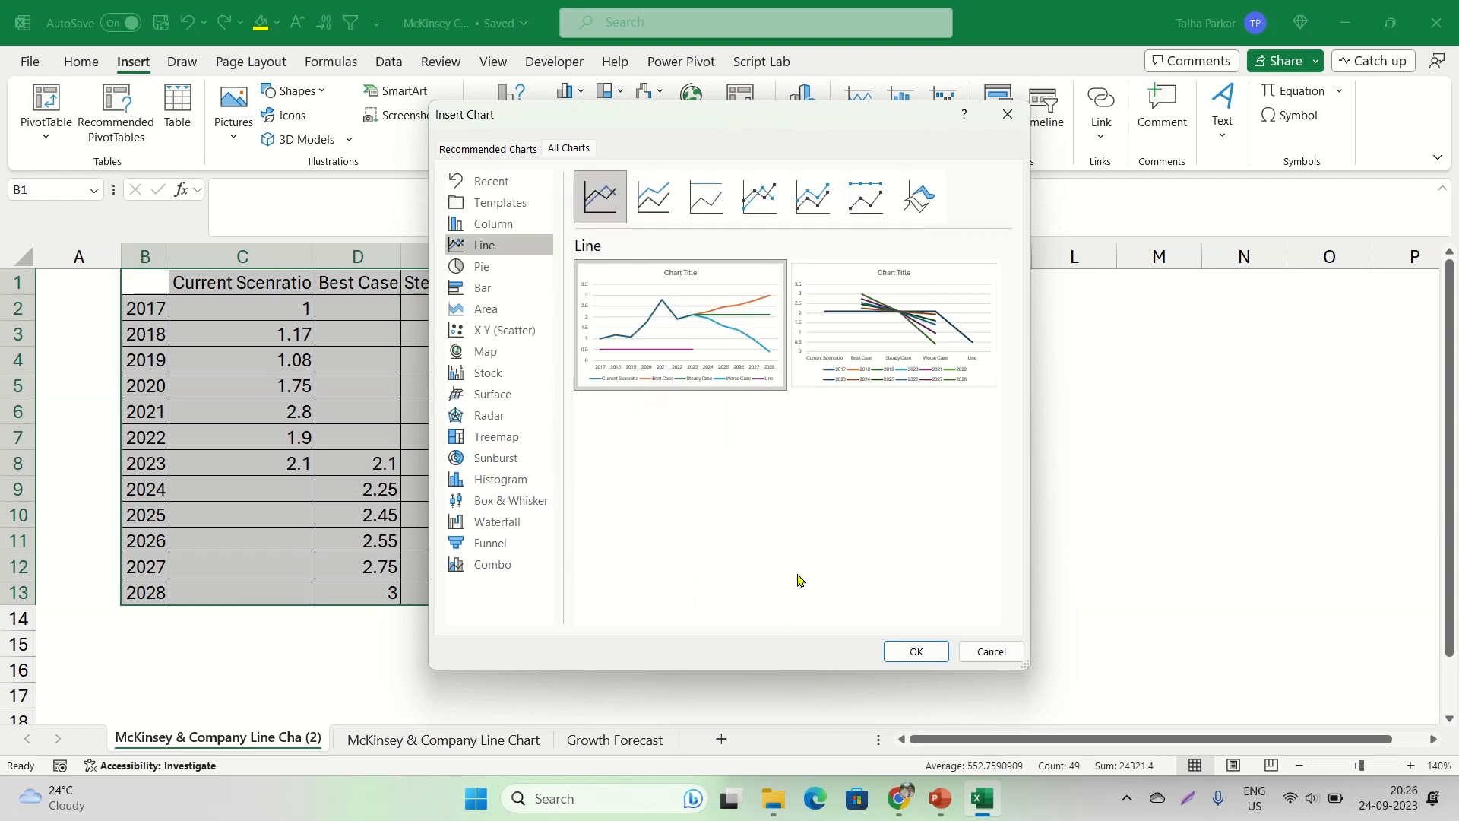
pyautogui.click(916, 653)
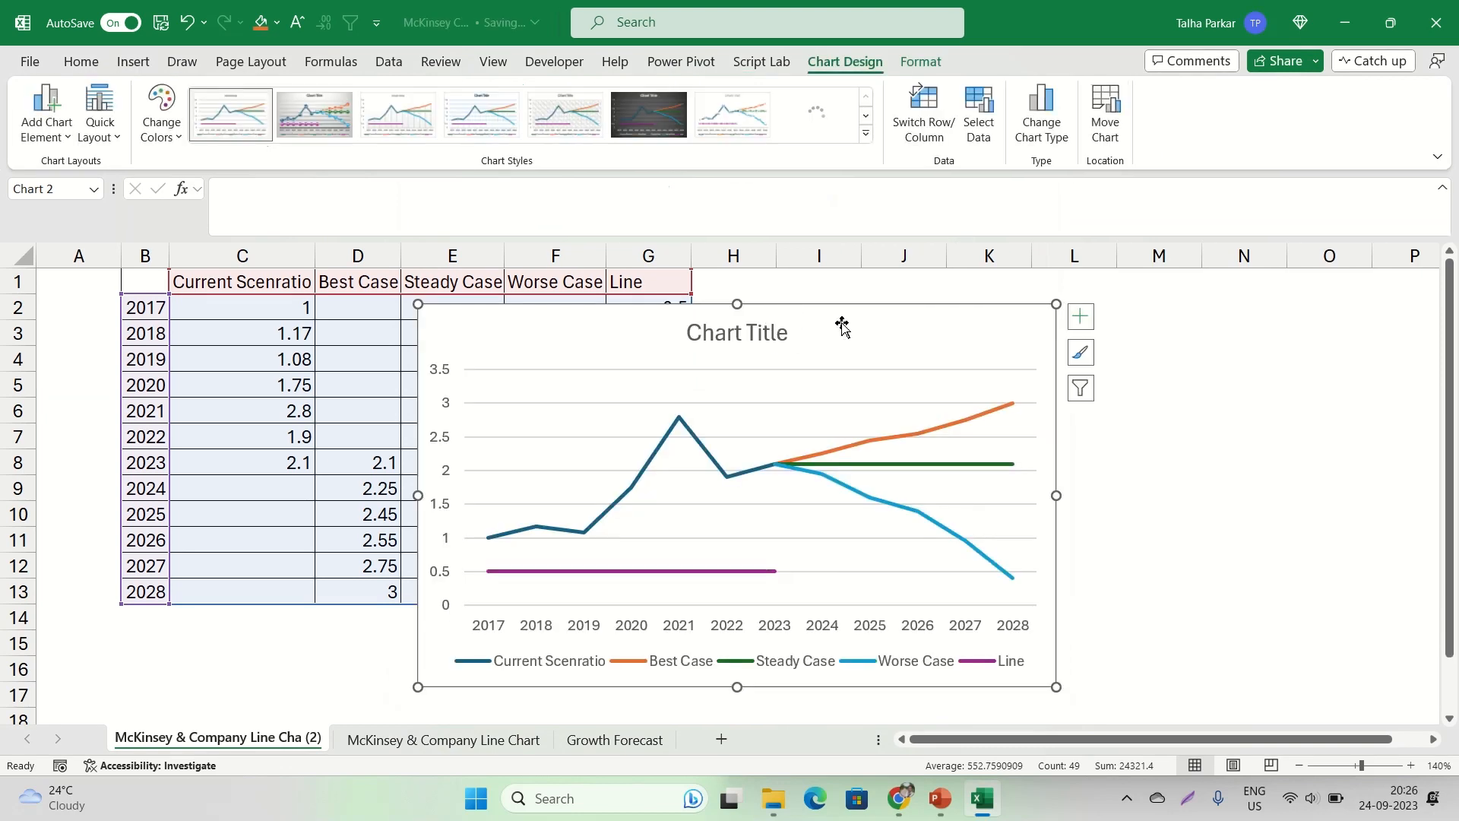
pyautogui.moveTo(842, 325); pyautogui.dragTo(1124, 290)
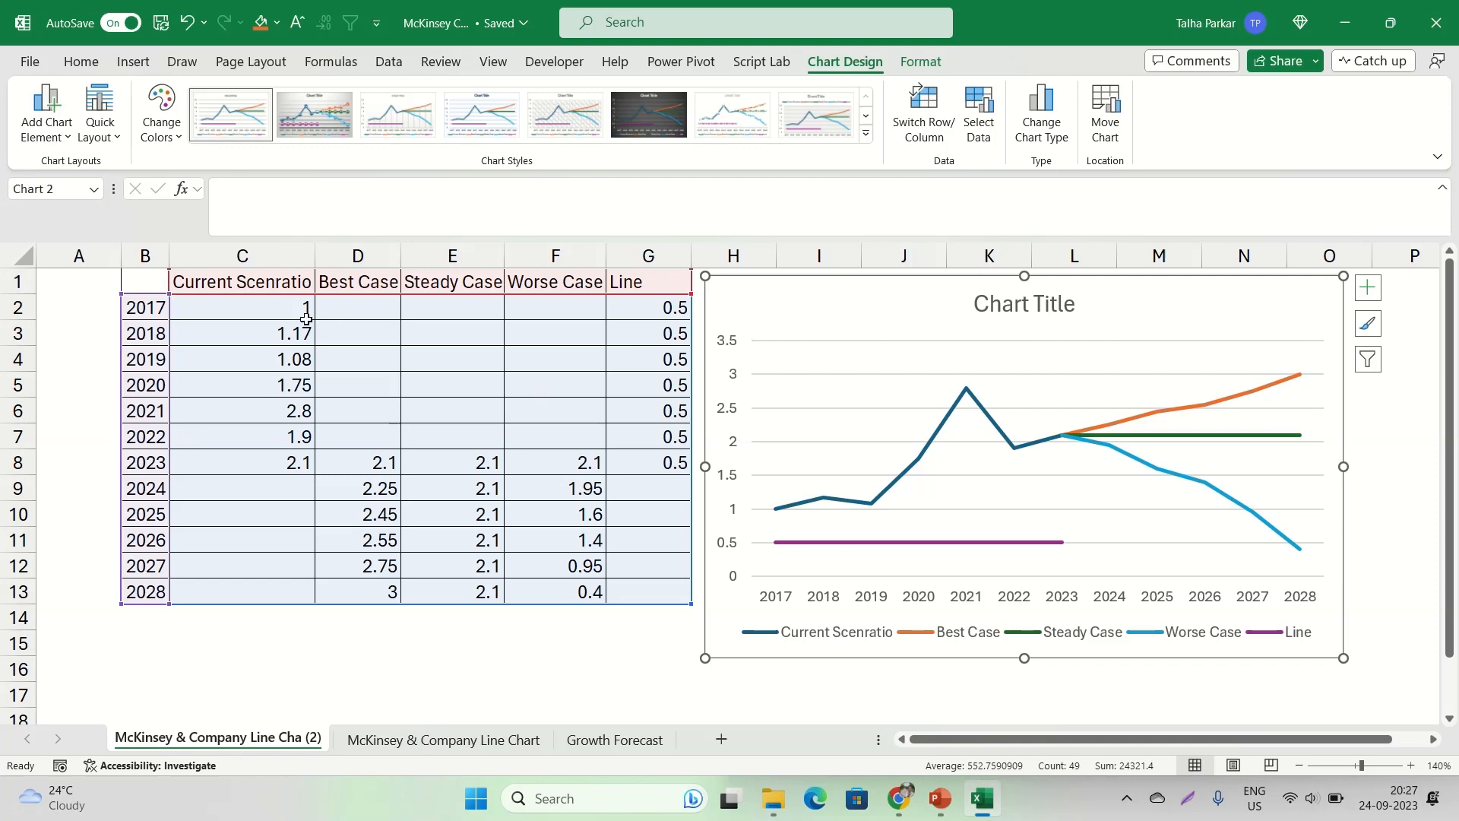
pyautogui.click(134, 62)
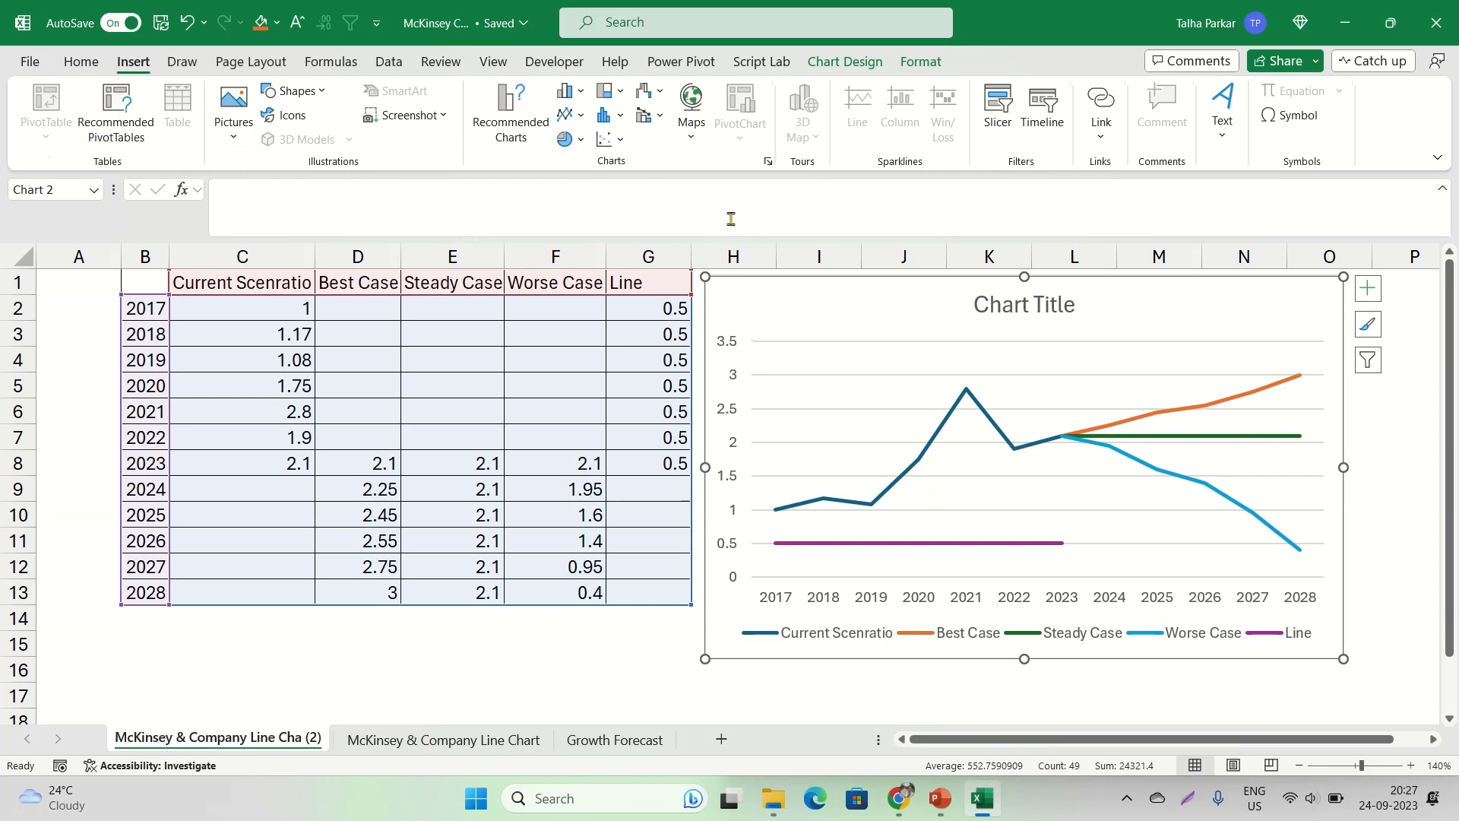
pyautogui.moveTo(743, 284); pyautogui.dragTo(743, 278)
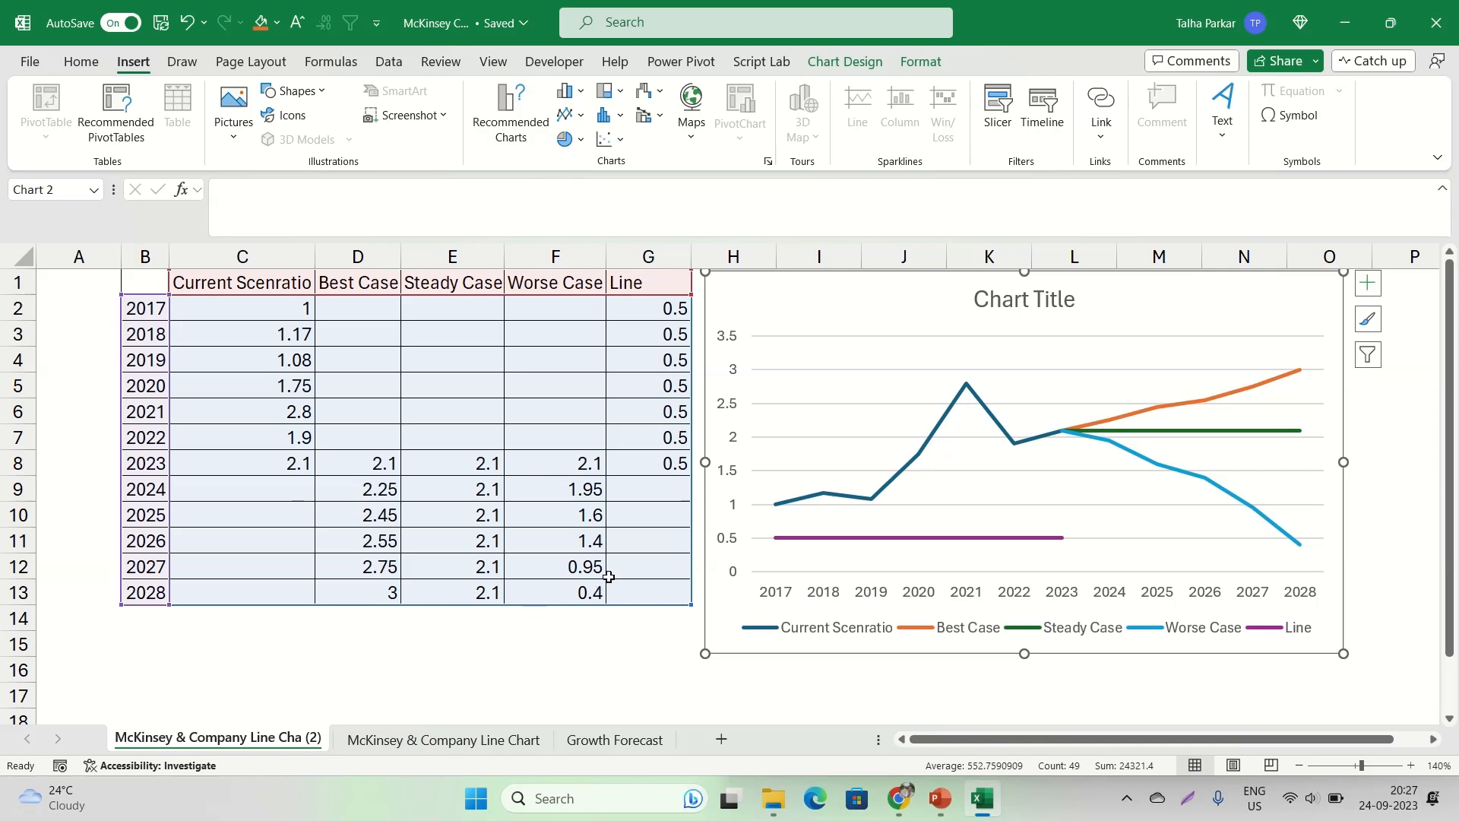
# Switch to Chrome and maximize its window to view the McKinsey recycling margin chart in full
pyautogui.click(887, 800)
pyautogui.click(1393, 15)
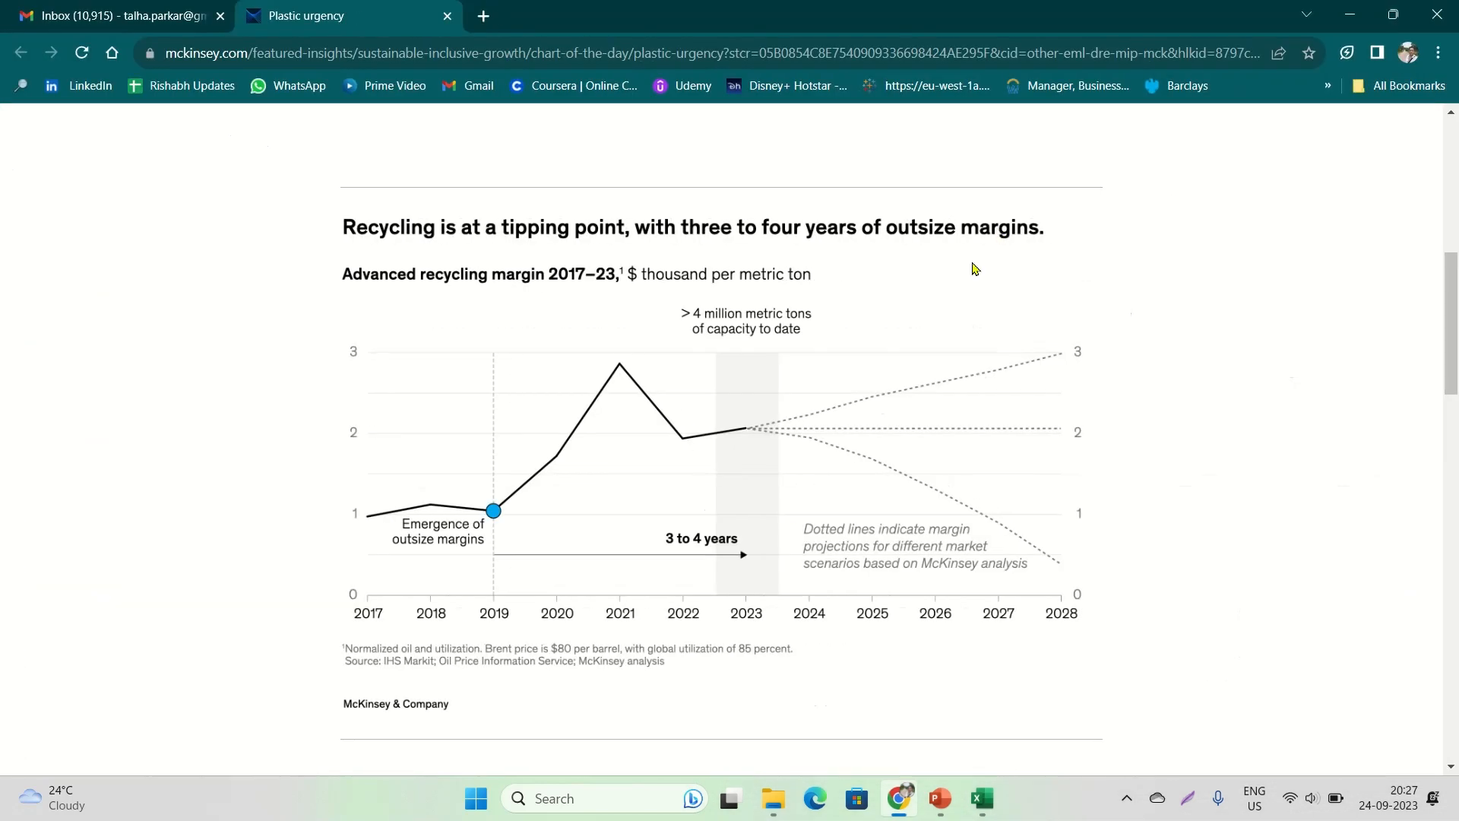
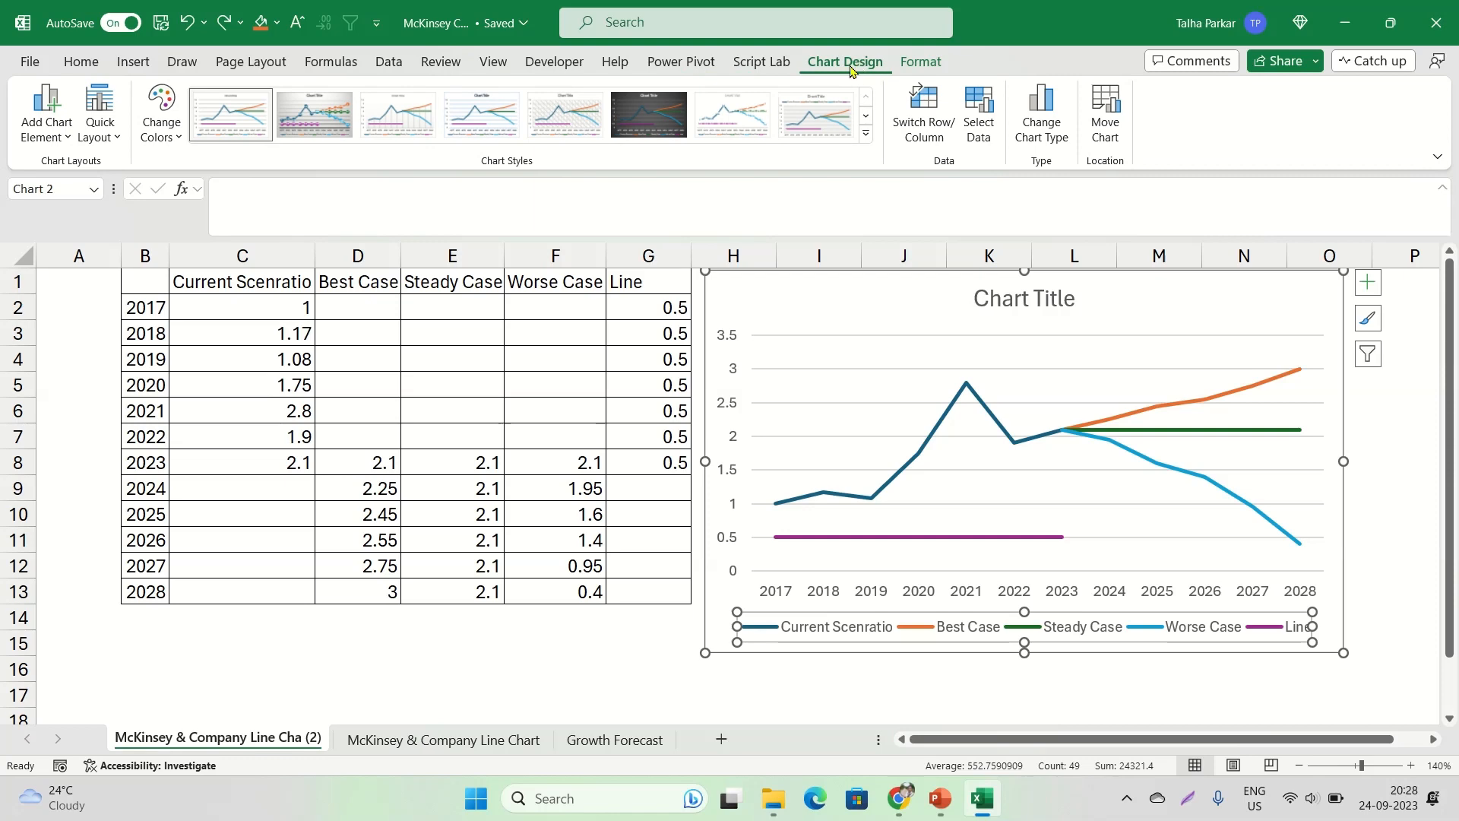
pyautogui.click(910, 65)
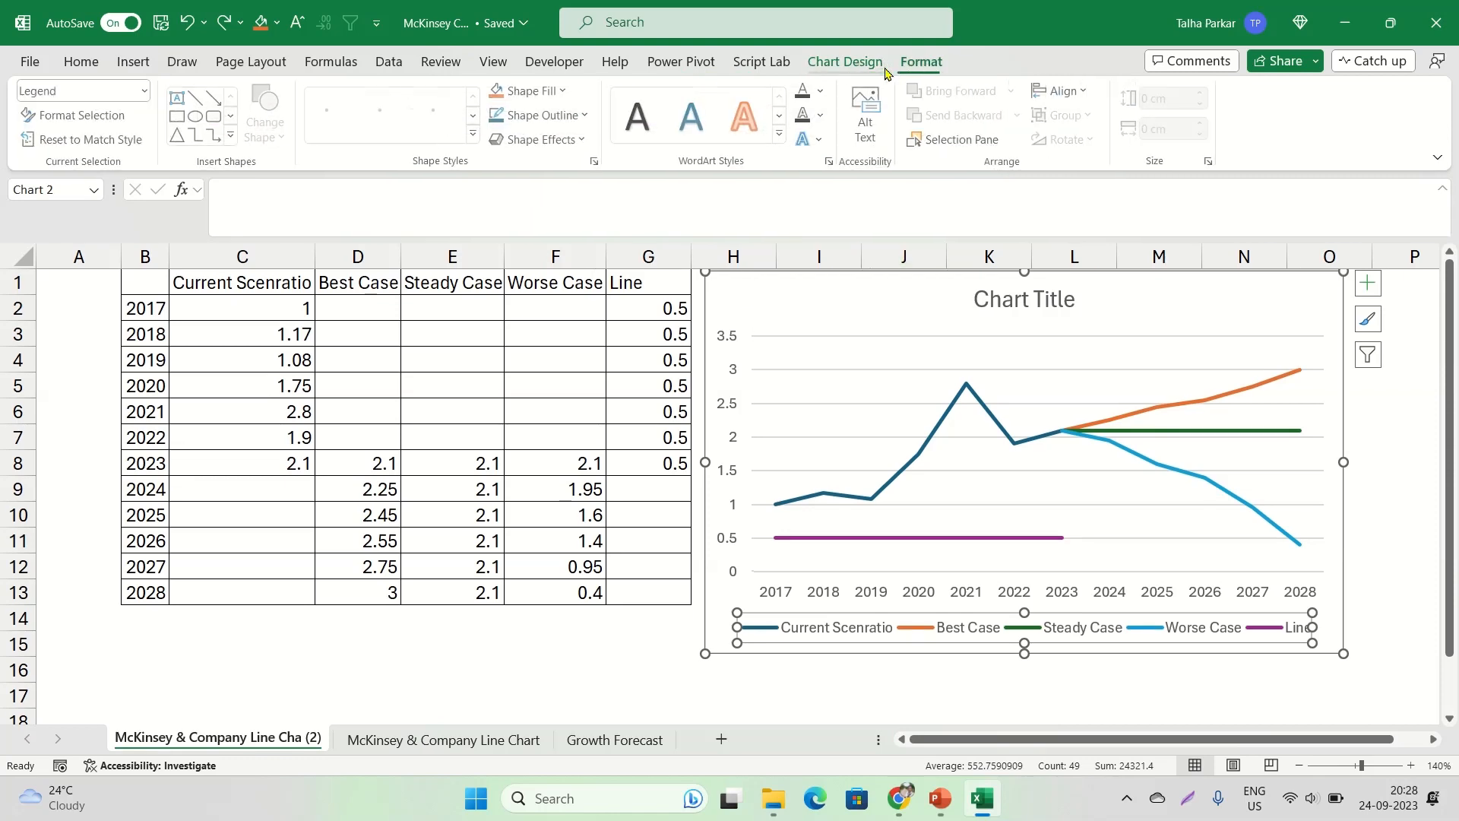
pyautogui.click(887, 69)
pyautogui.click(900, 68)
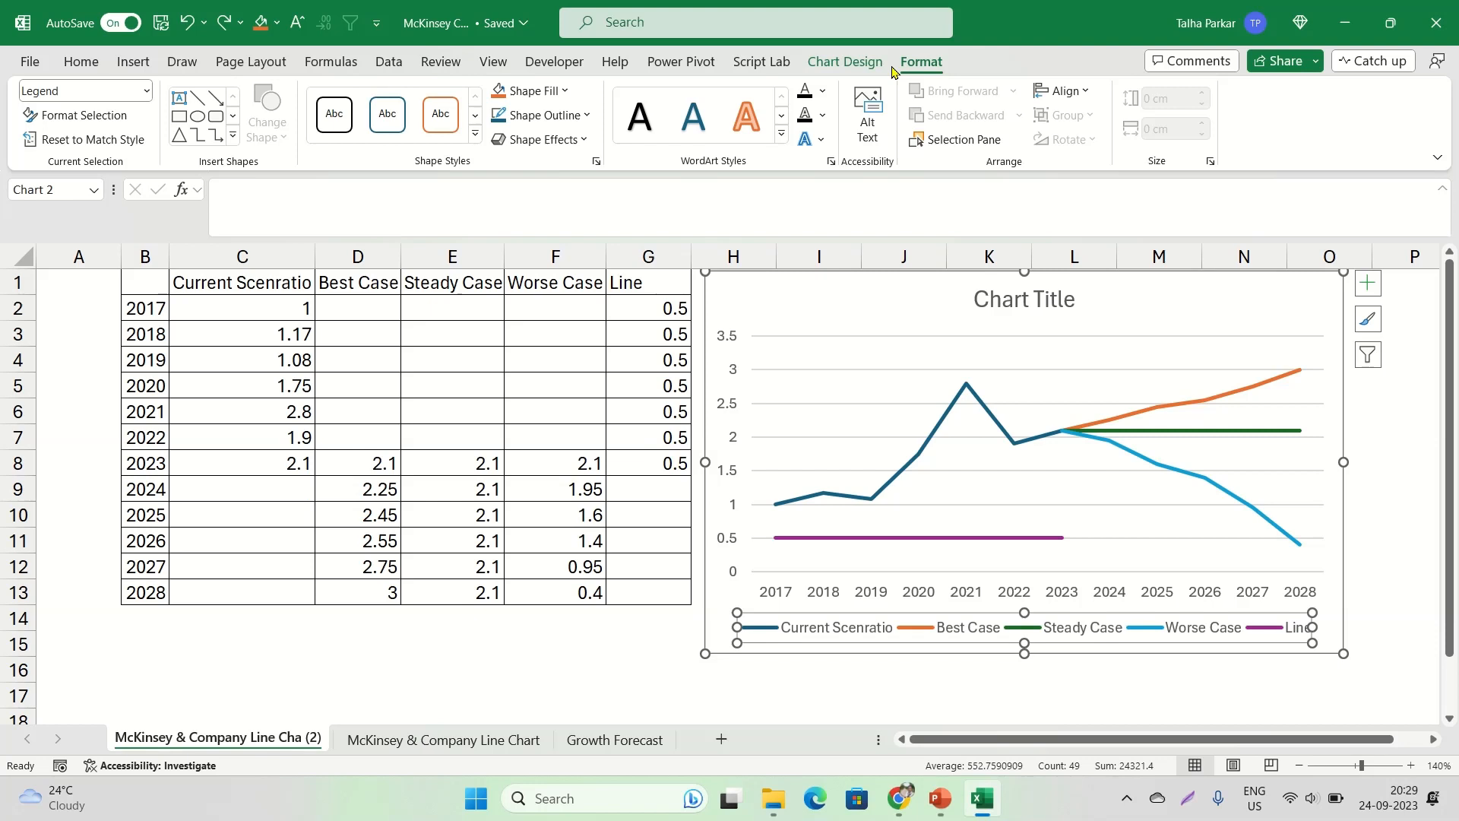
pyautogui.click(848, 65)
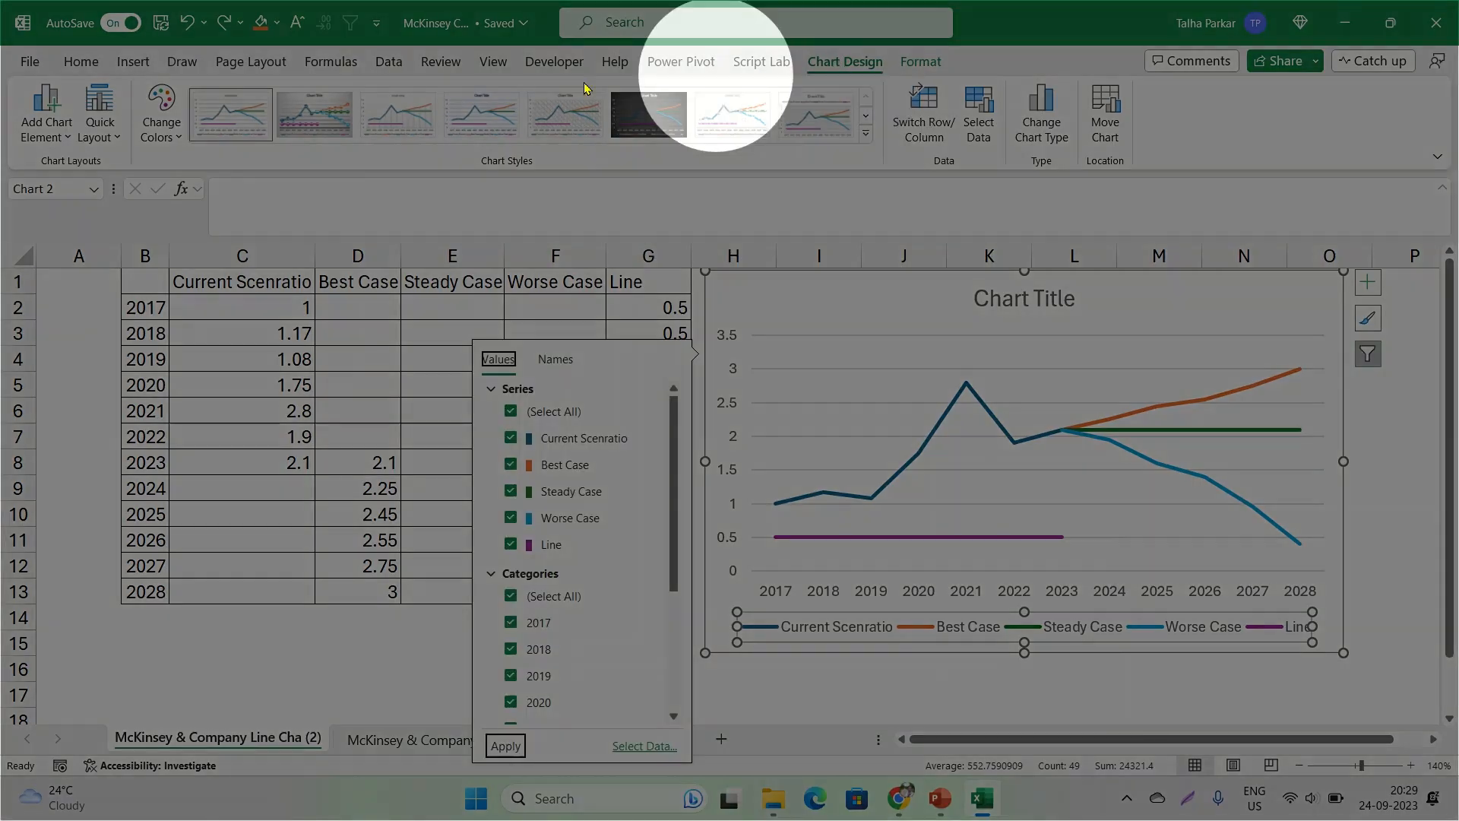
pyautogui.click(41, 136)
pyautogui.click(63, 168)
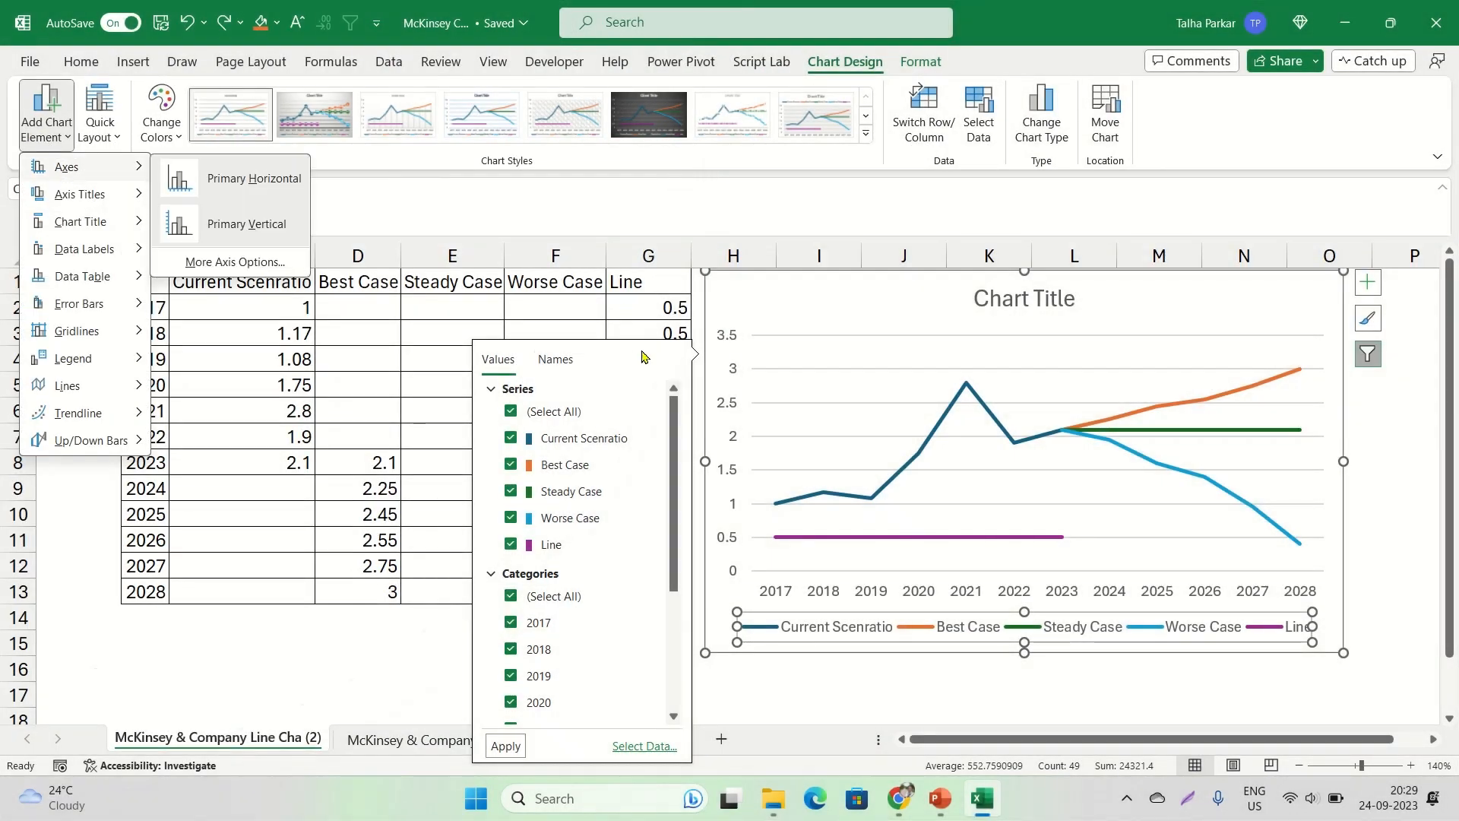
pyautogui.press('Escape')
pyautogui.click(452, 668)
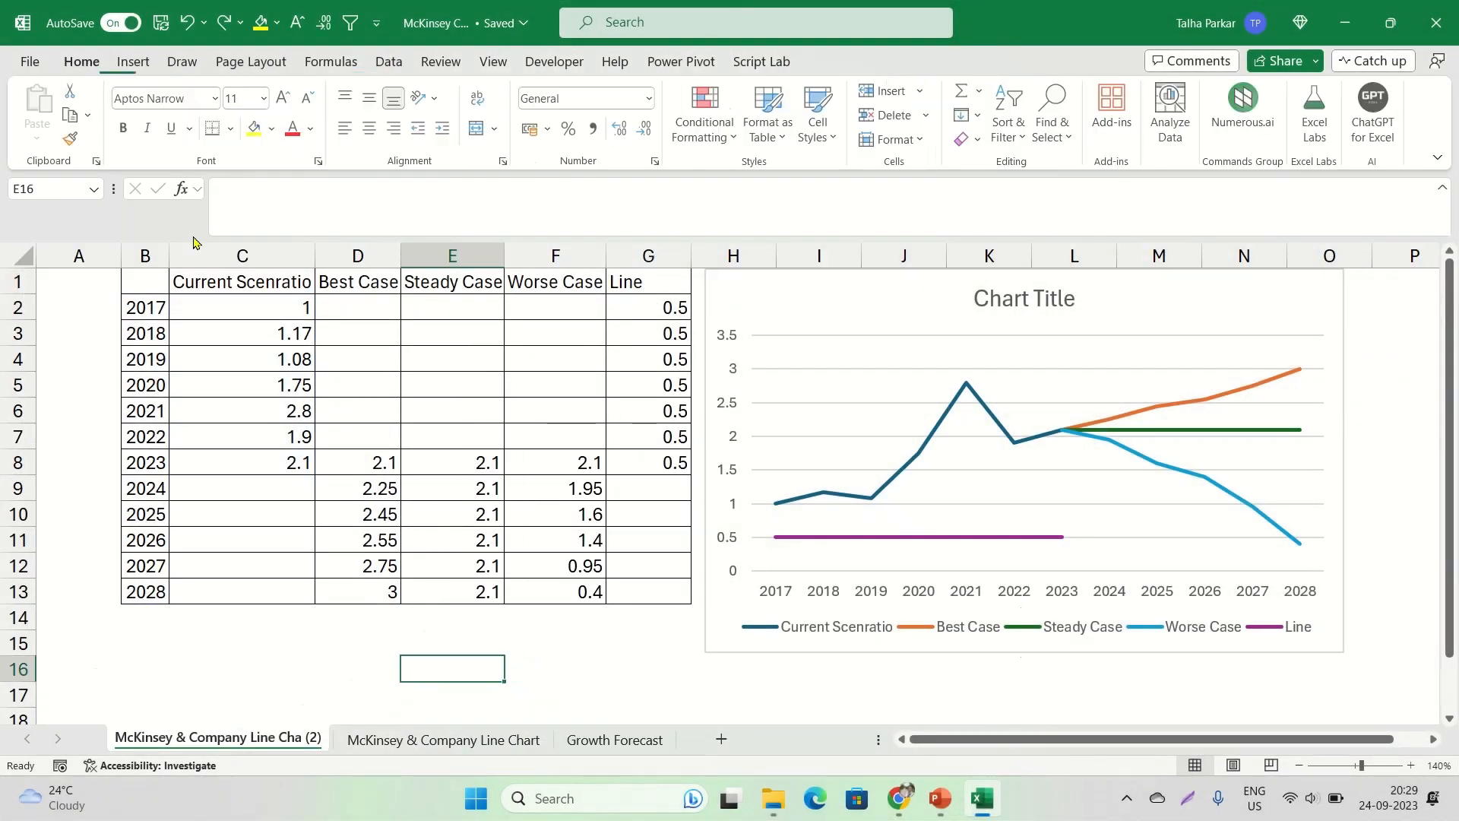
# Remove the legend from the line chart
pyautogui.click(791, 316)
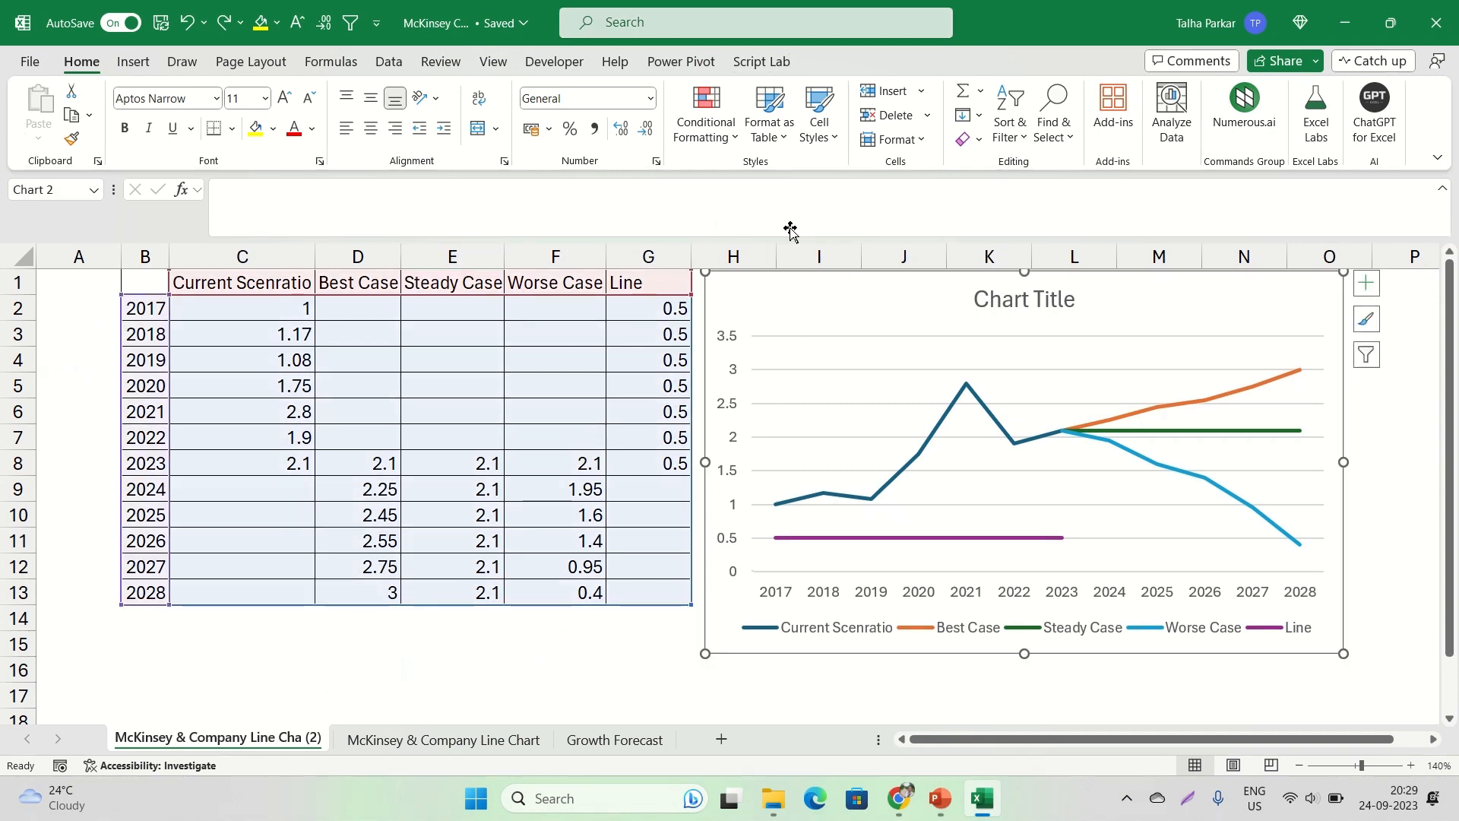
pyautogui.click(836, 62)
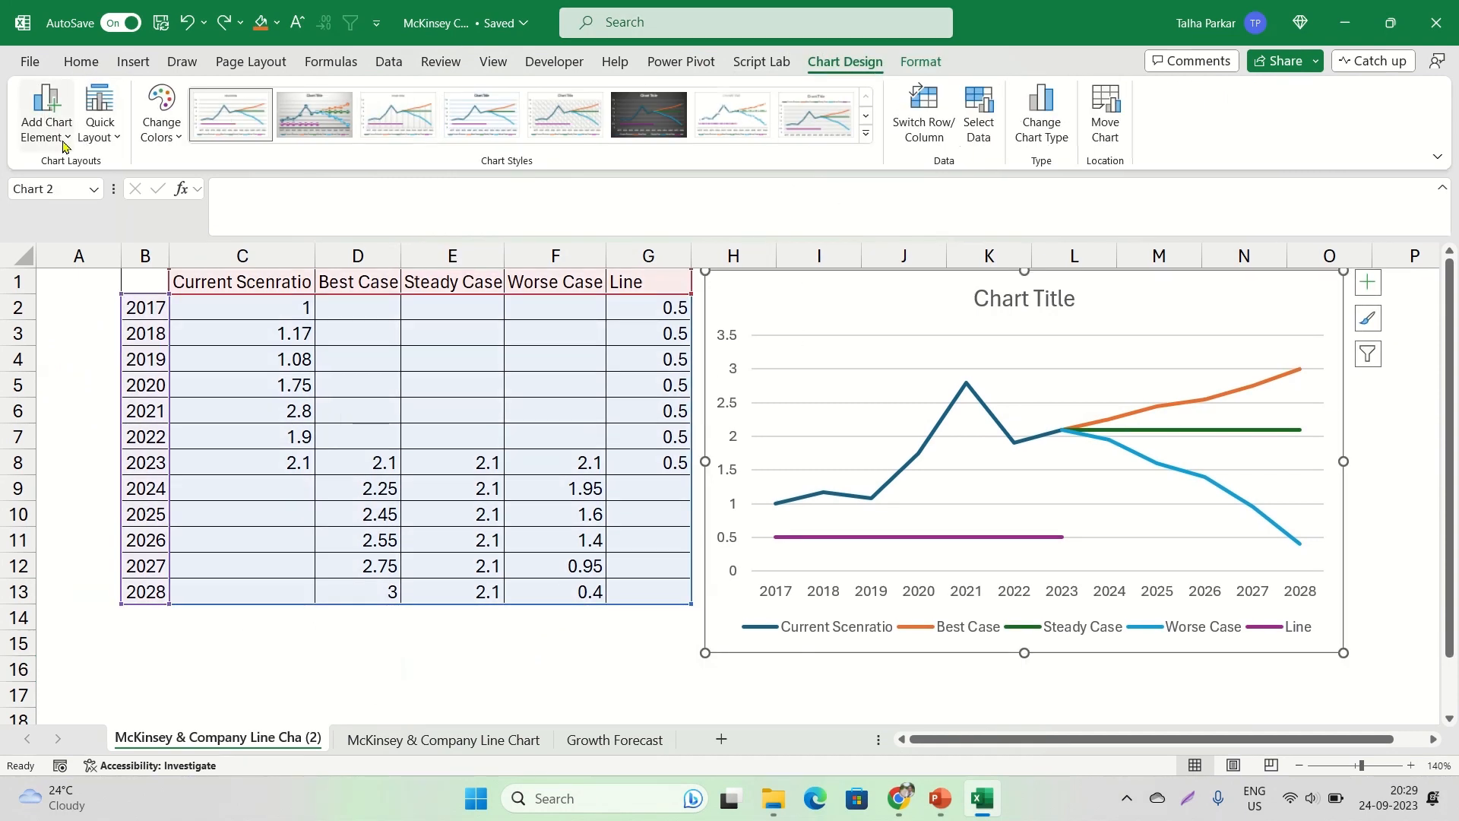
pyautogui.click(46, 114)
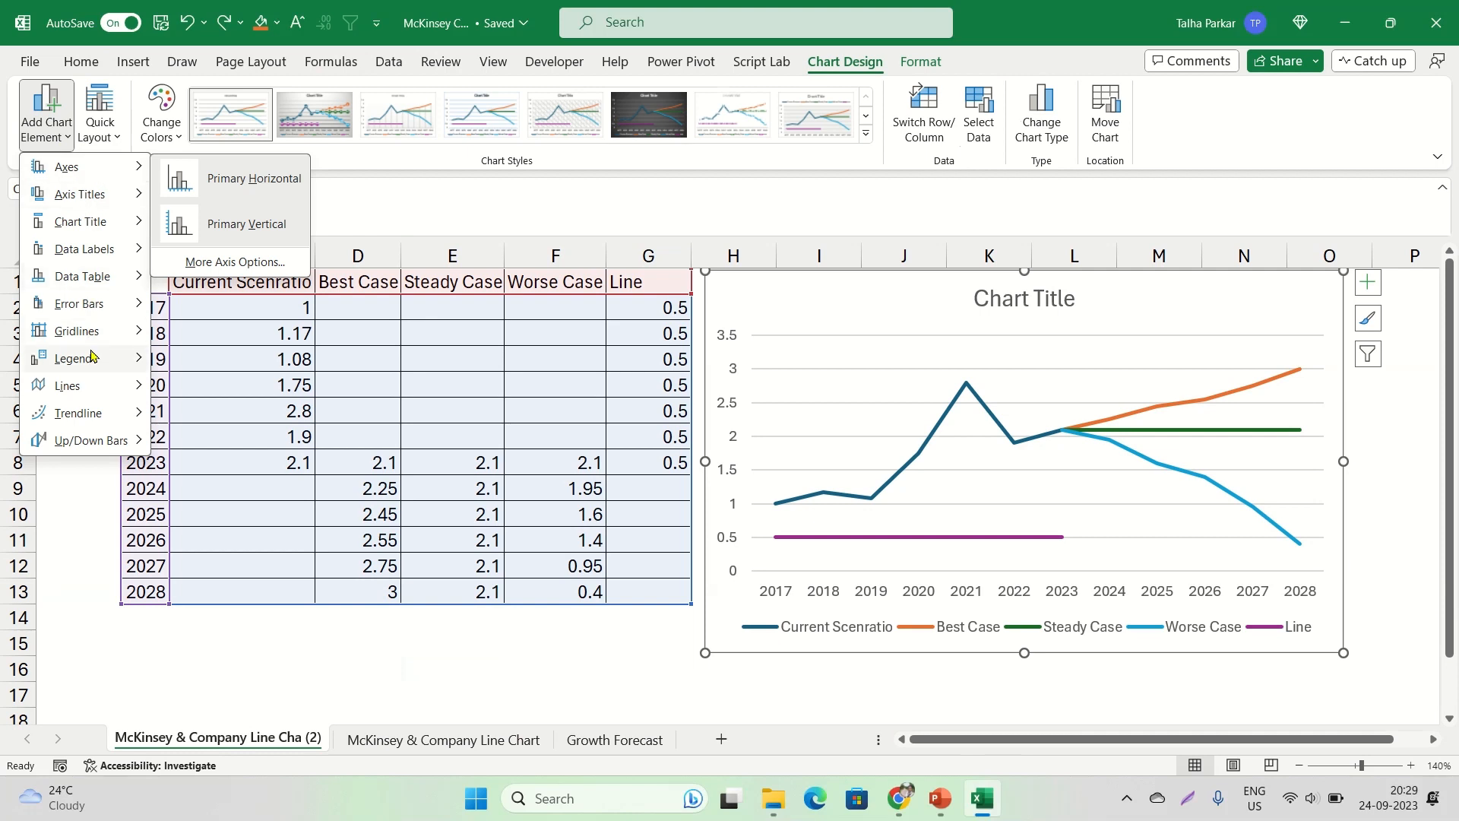
pyautogui.moveTo(102, 367)
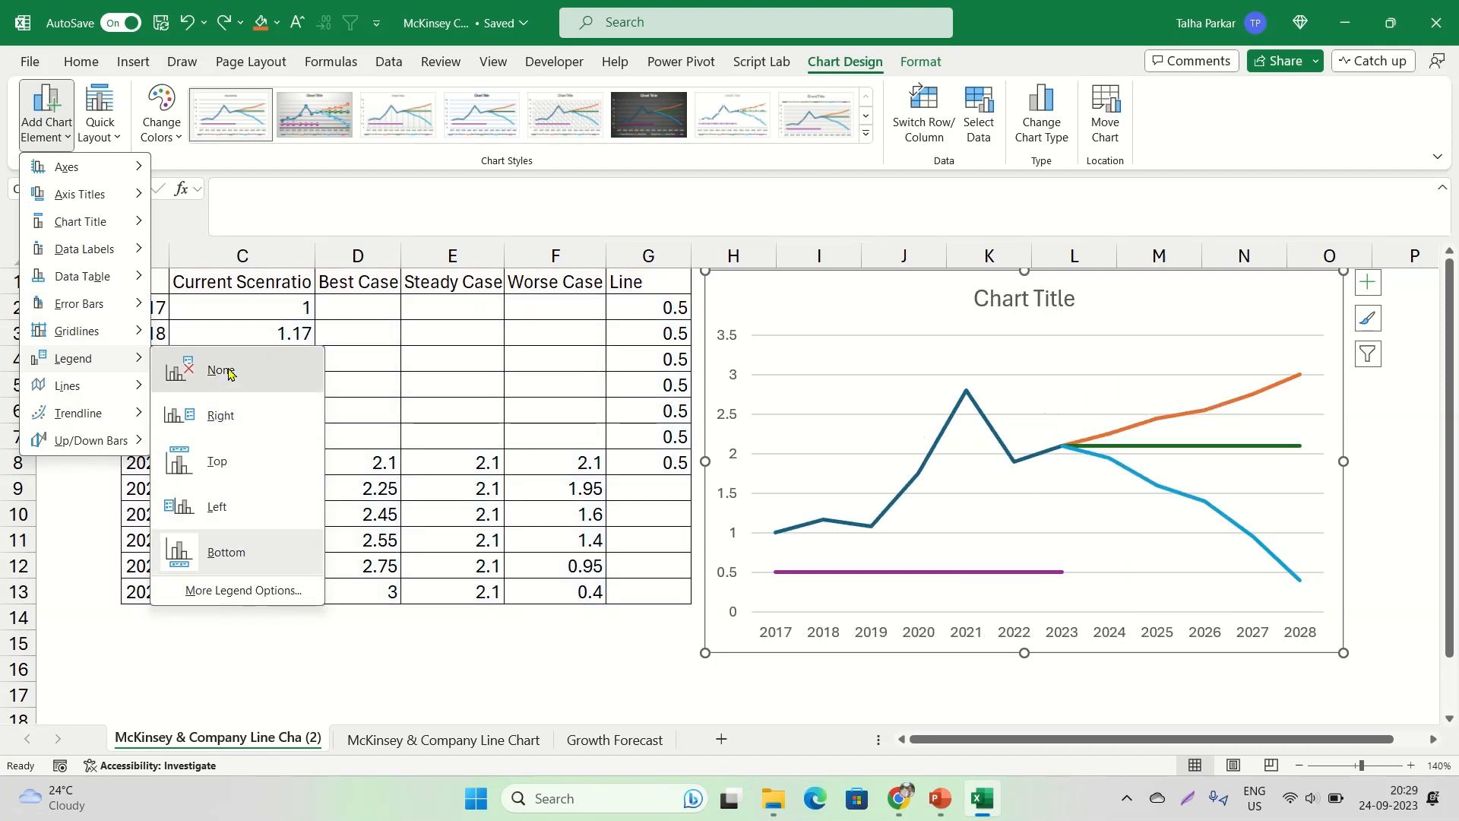
pyautogui.click(227, 371)
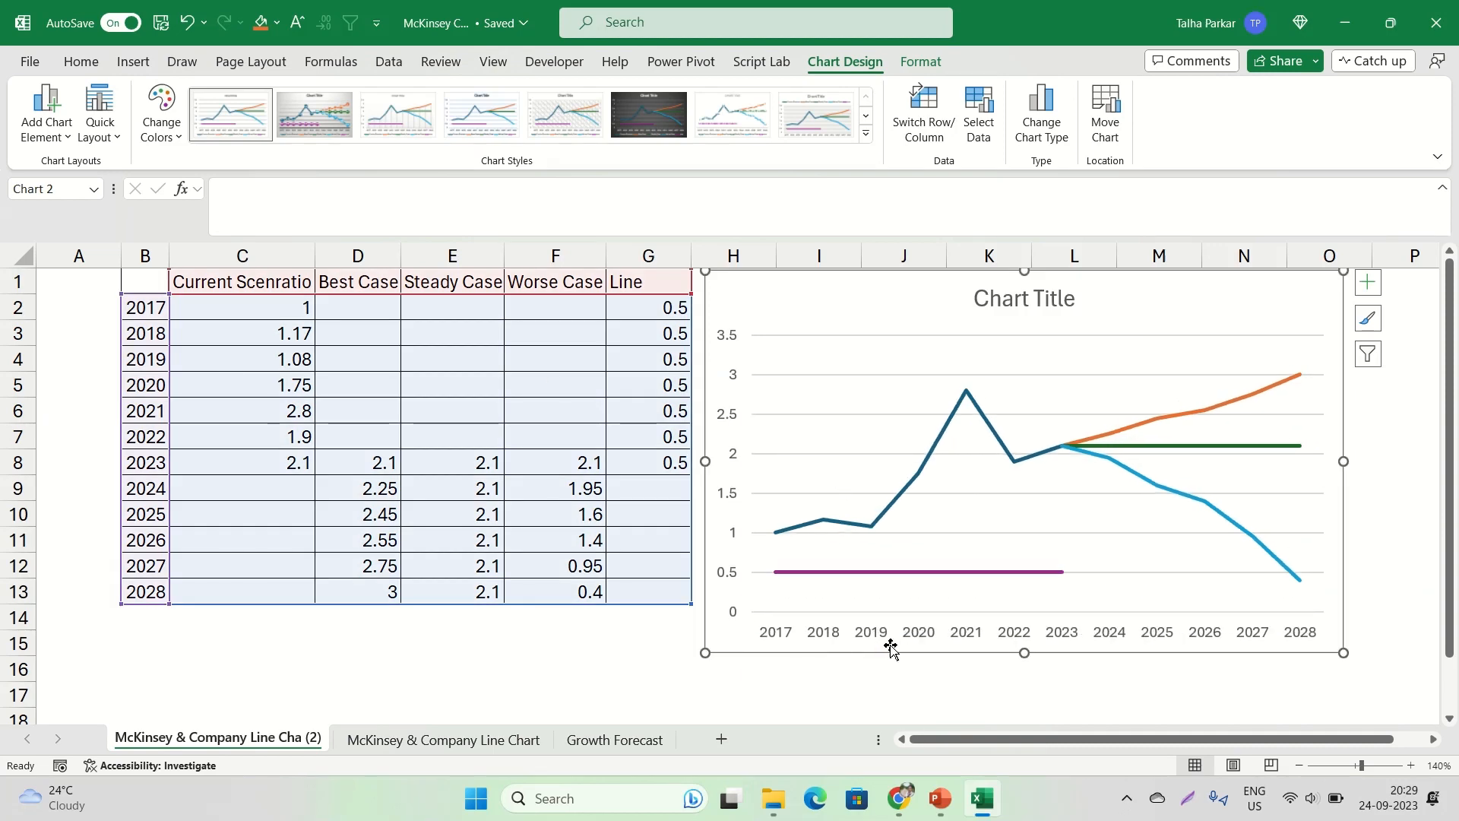
# Check the McKinsey reference chart in Chrome, and format the Current Scenratio series in Excel as a solid black line
pyautogui.hotkey('alt', 'Tab')
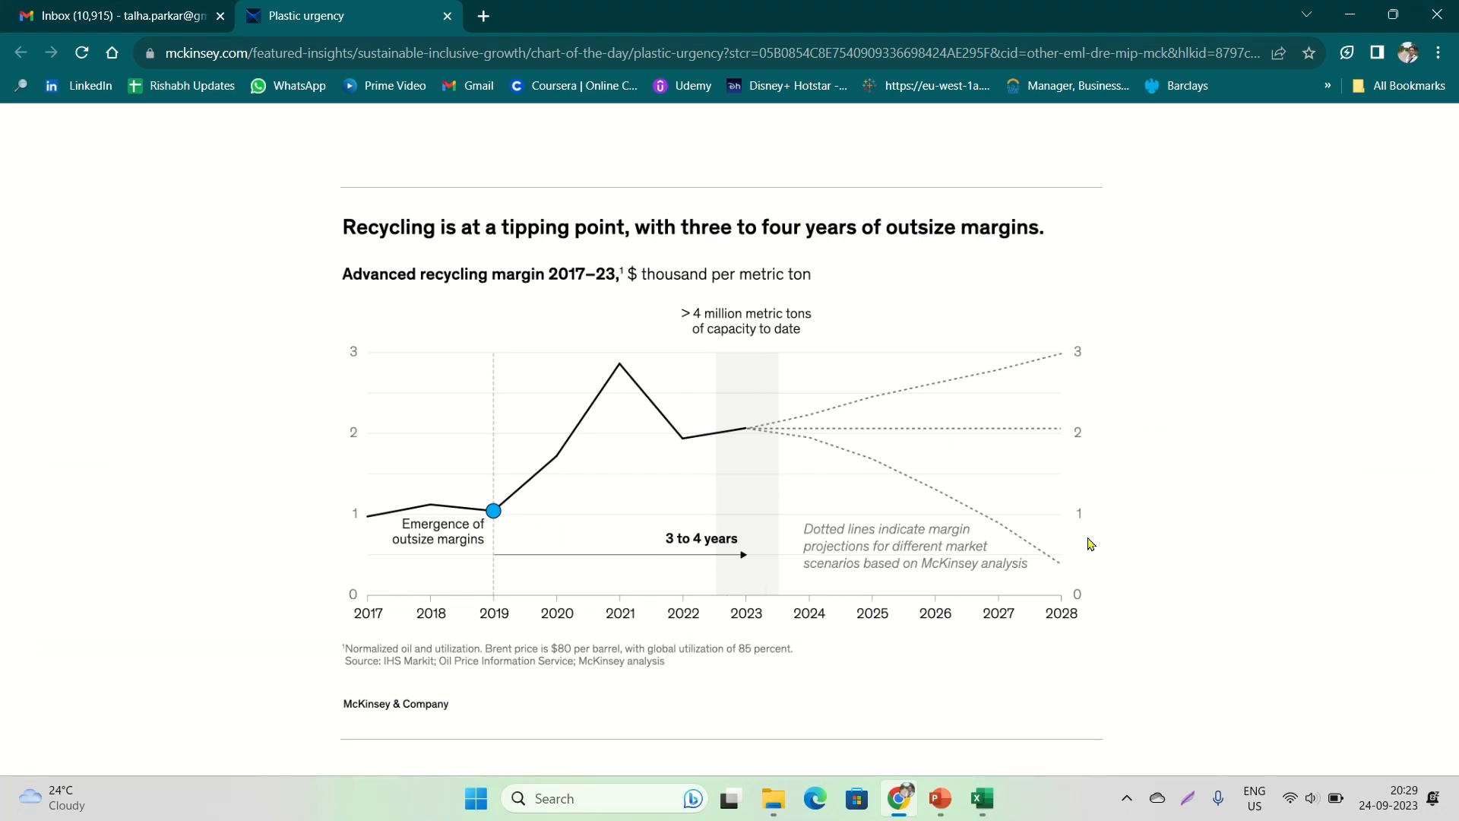
pyautogui.hotkey('alt', 'Tab')
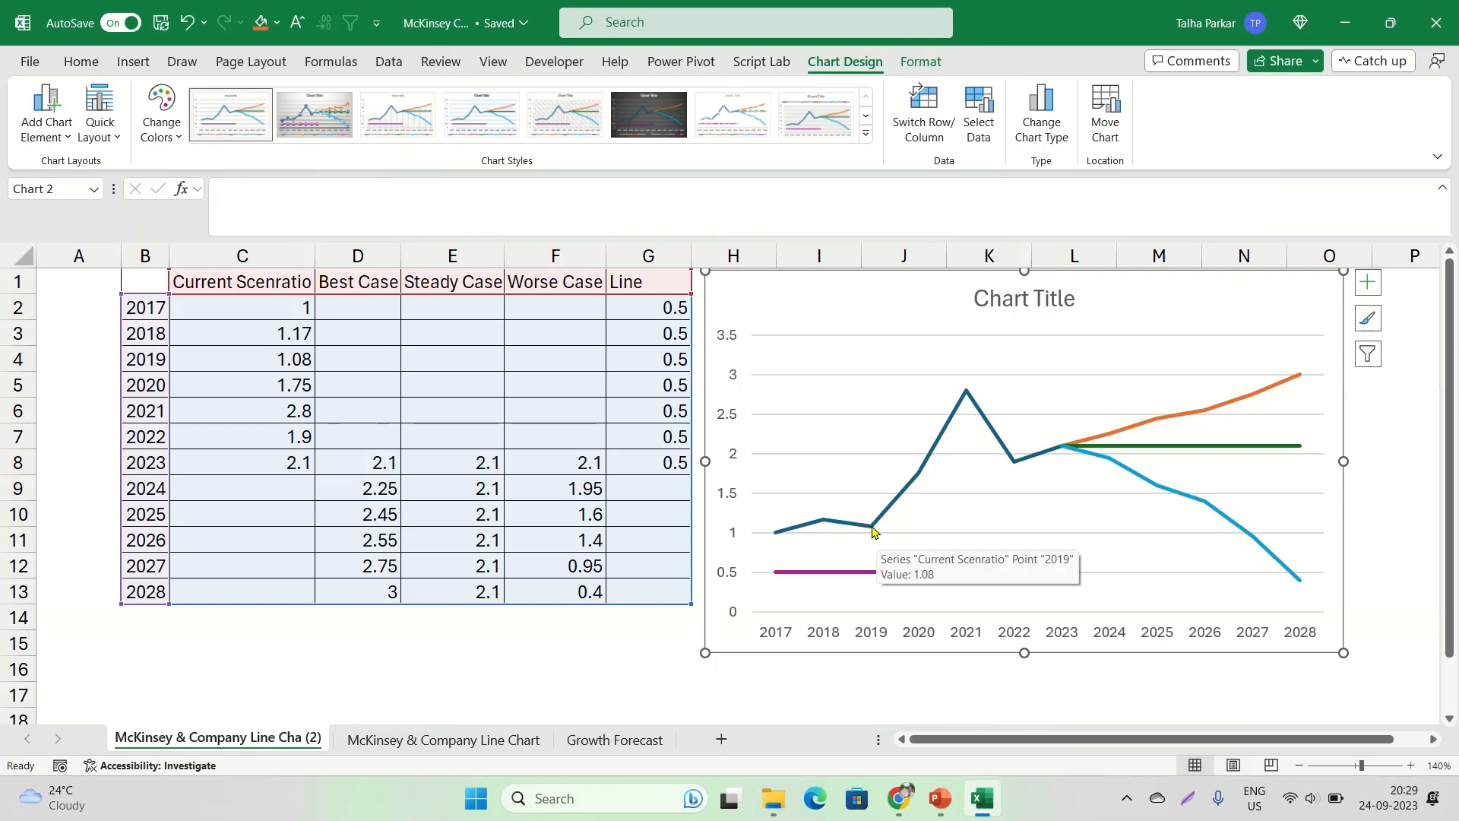
pyautogui.click(873, 530)
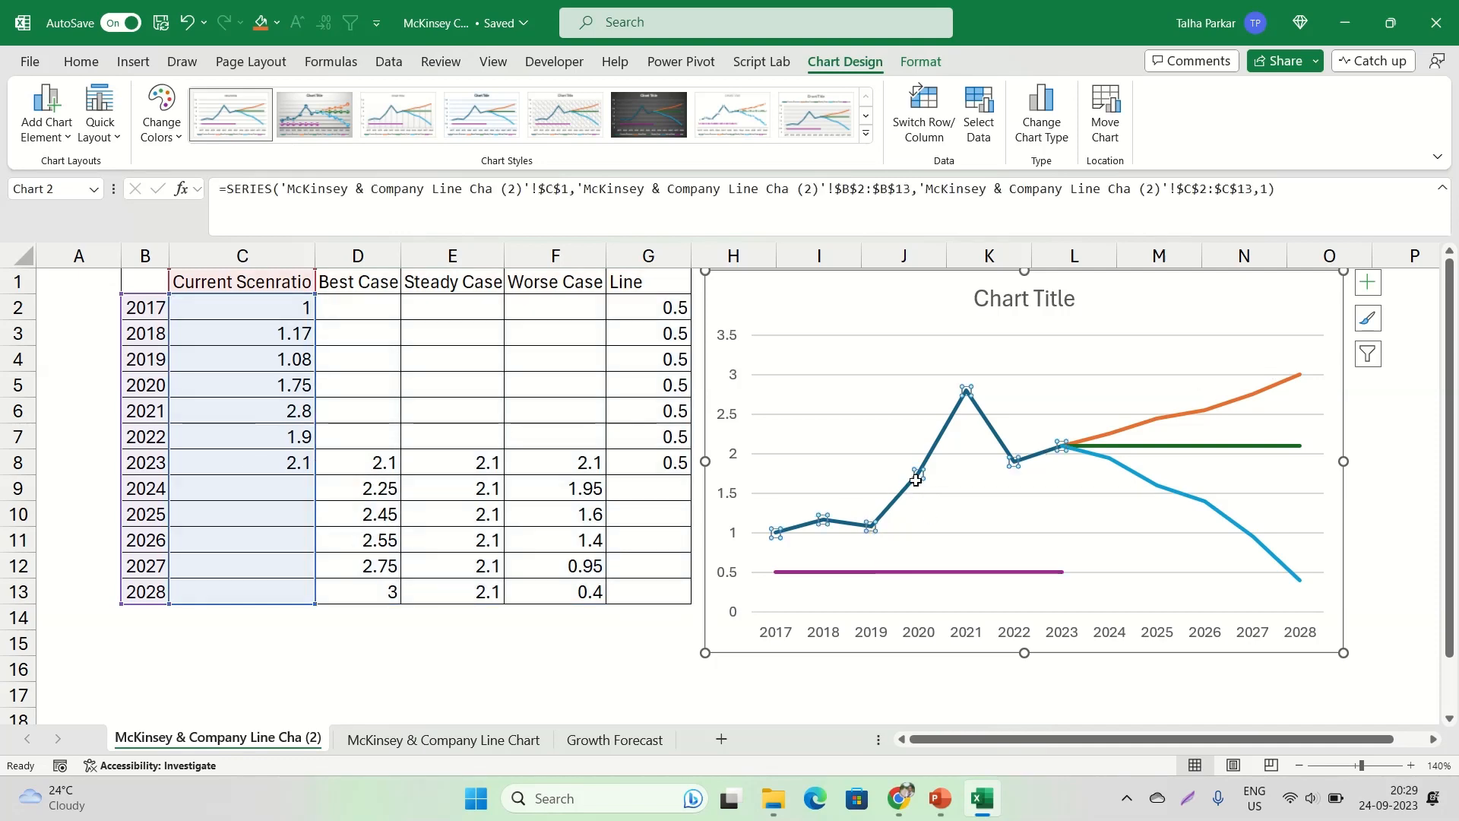
pyautogui.moveTo(912, 486)
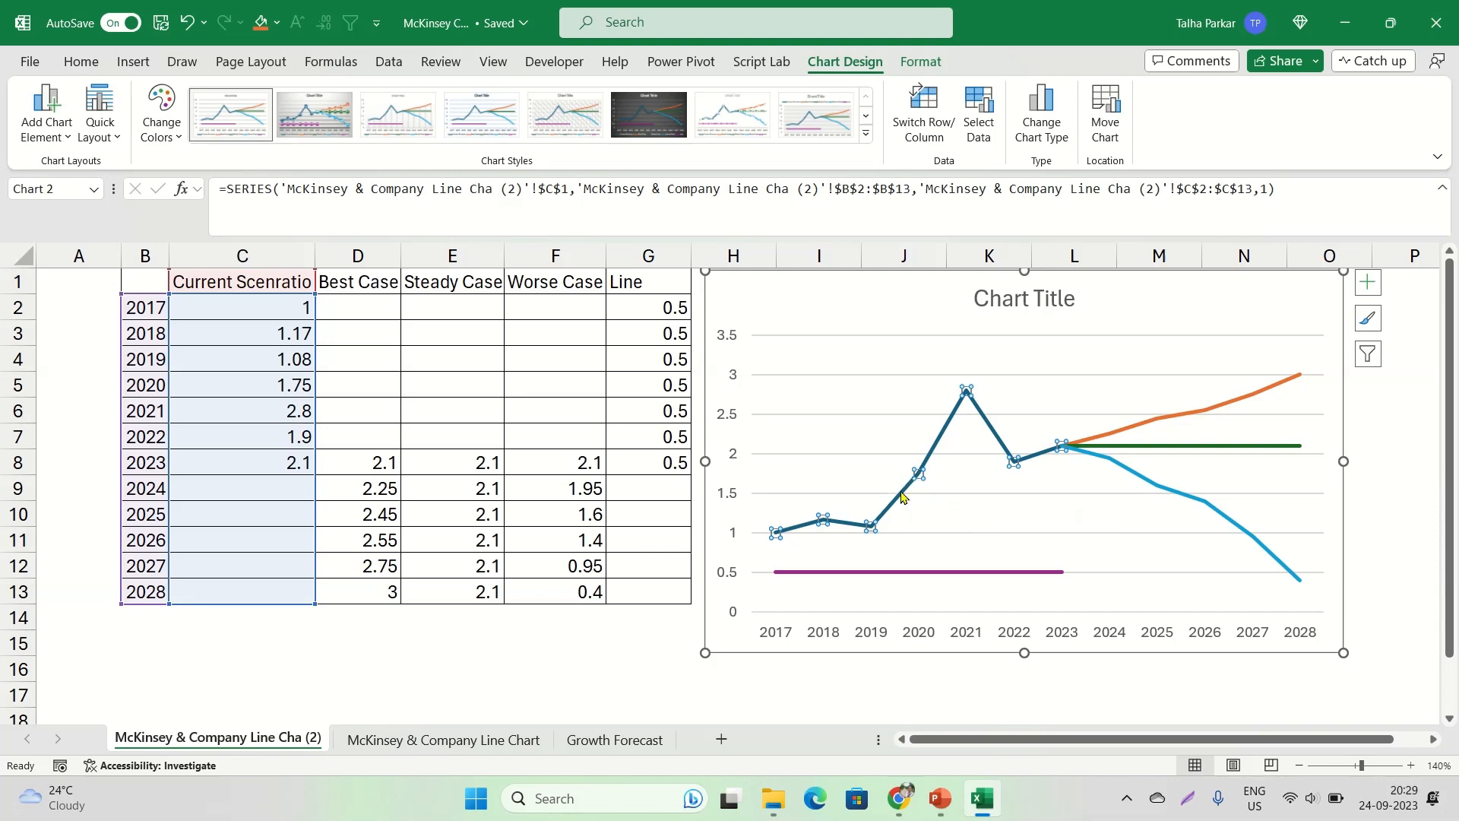
pyautogui.rightClick(901, 497)
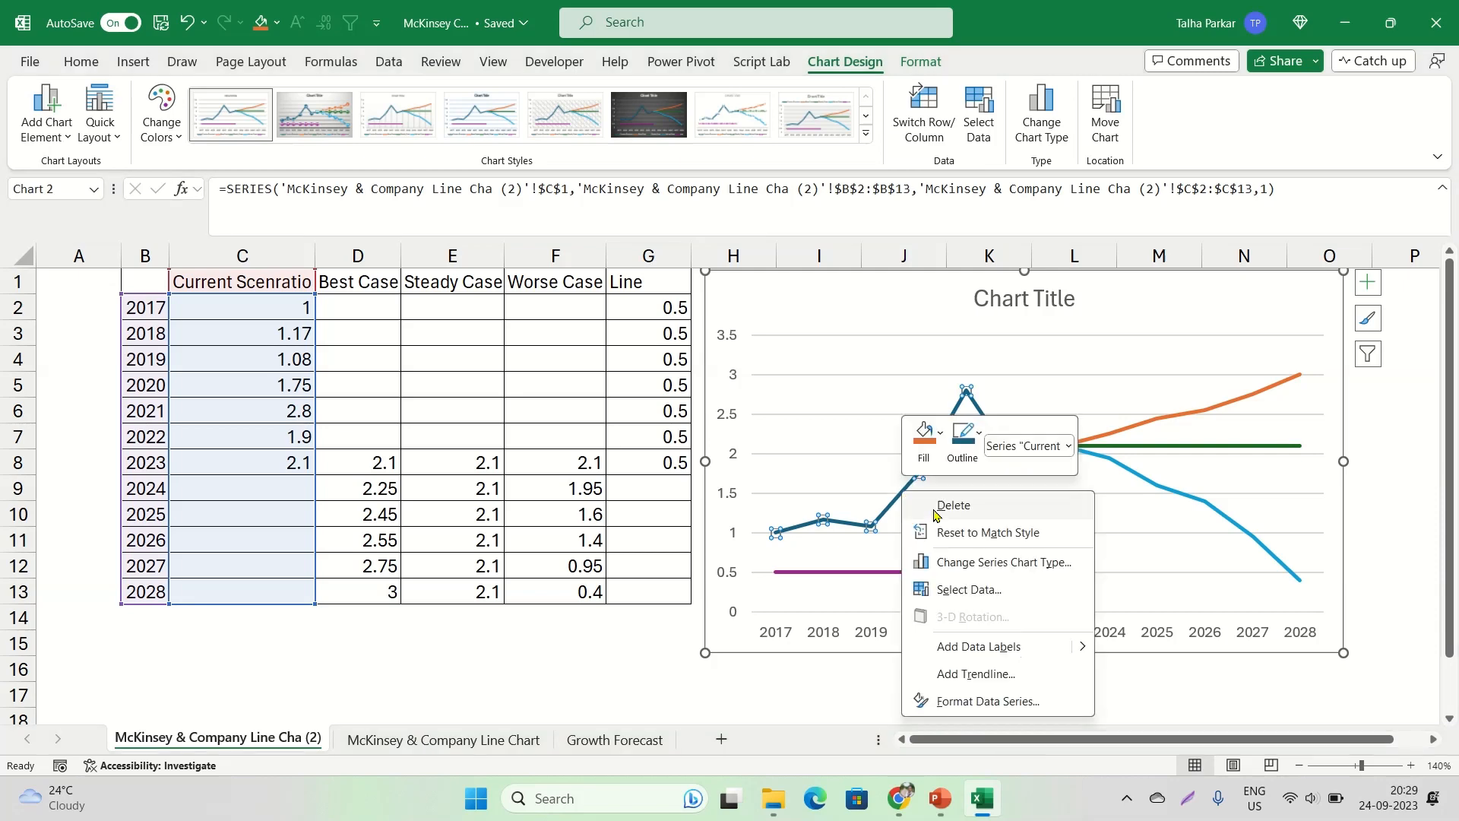
pyautogui.press('Escape')
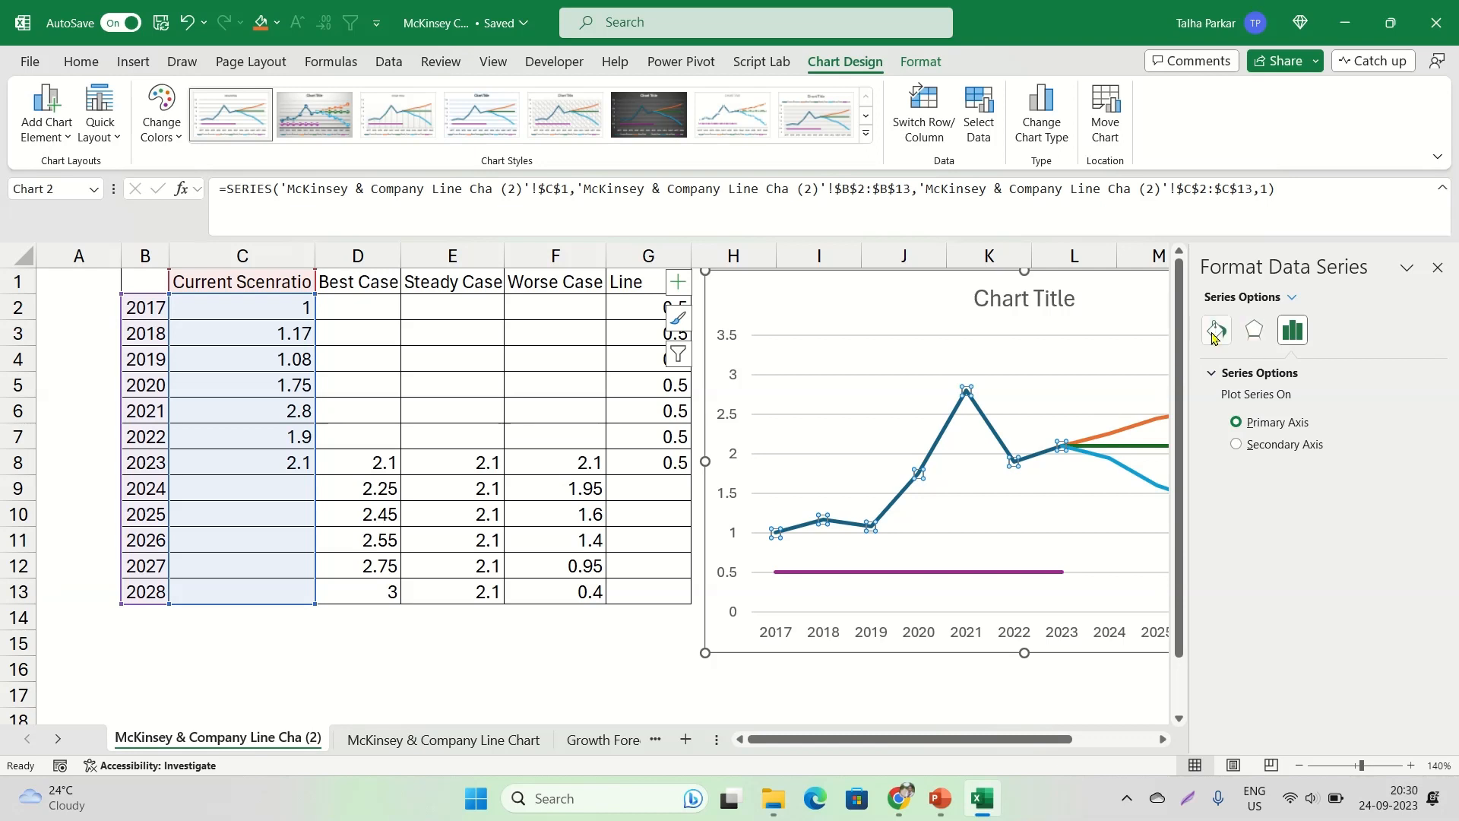
pyautogui.click(1214, 332)
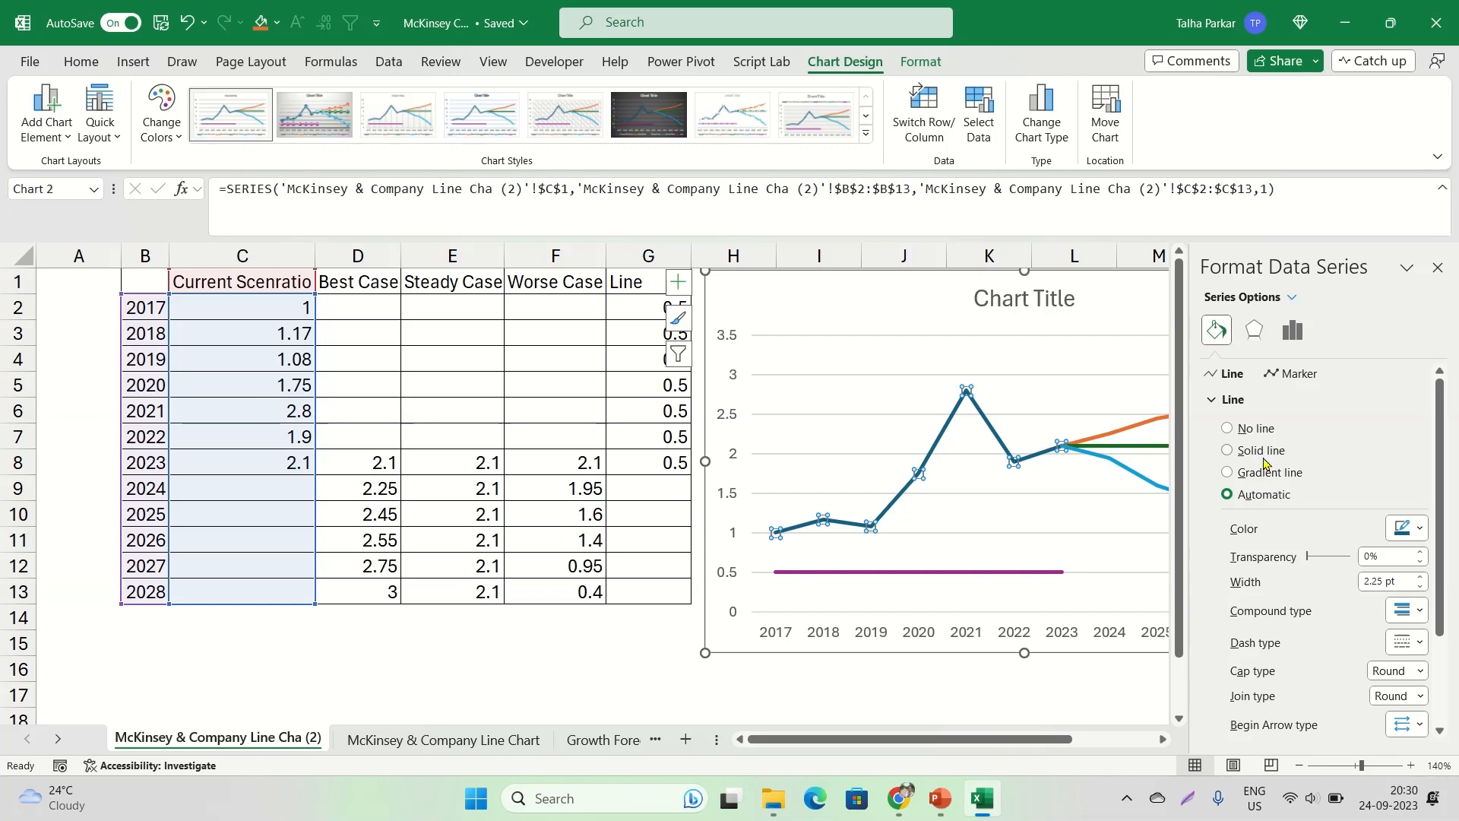
pyautogui.click(1240, 501)
pyautogui.click(1393, 534)
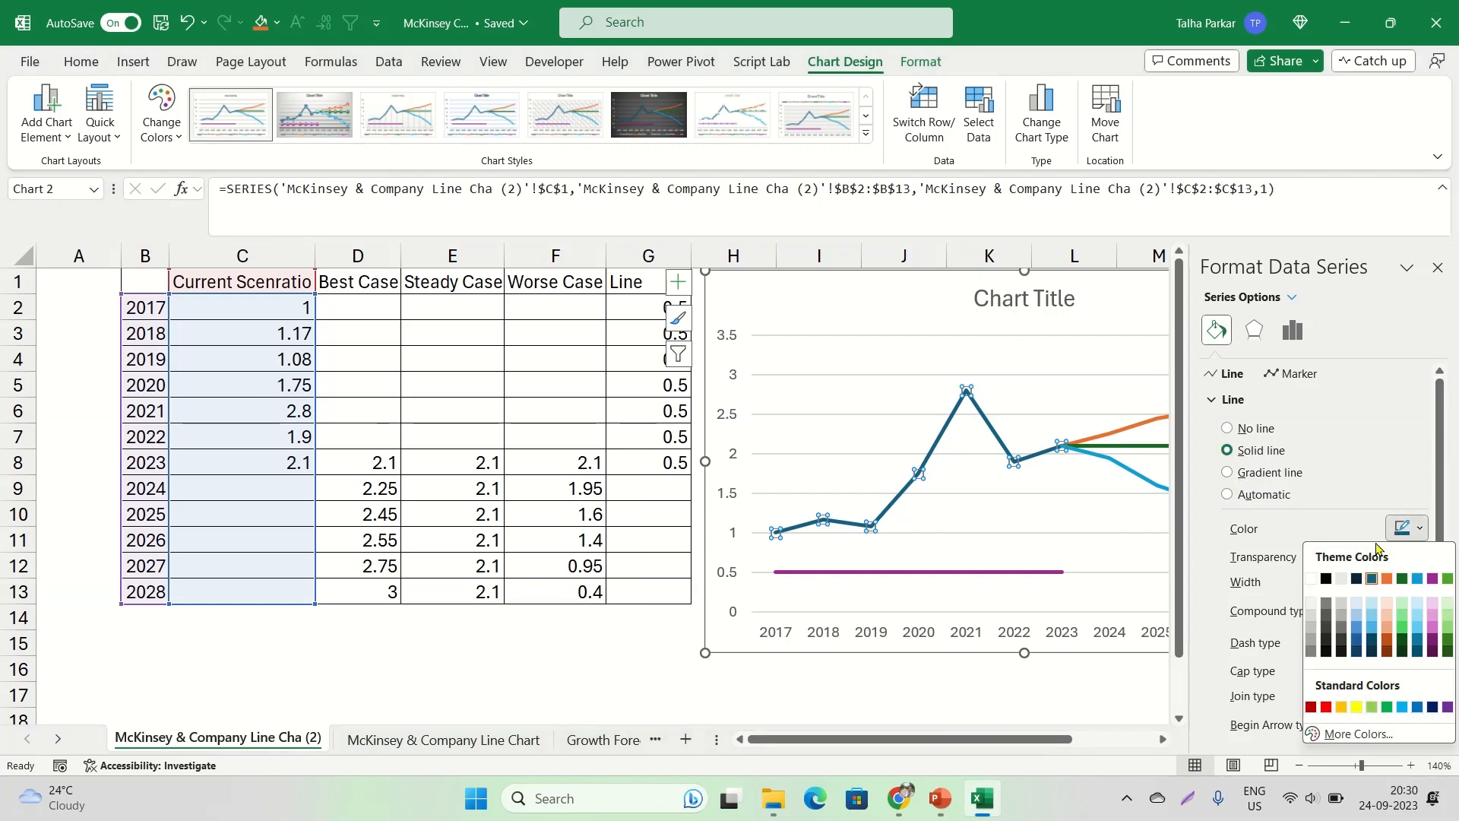
pyautogui.click(1331, 580)
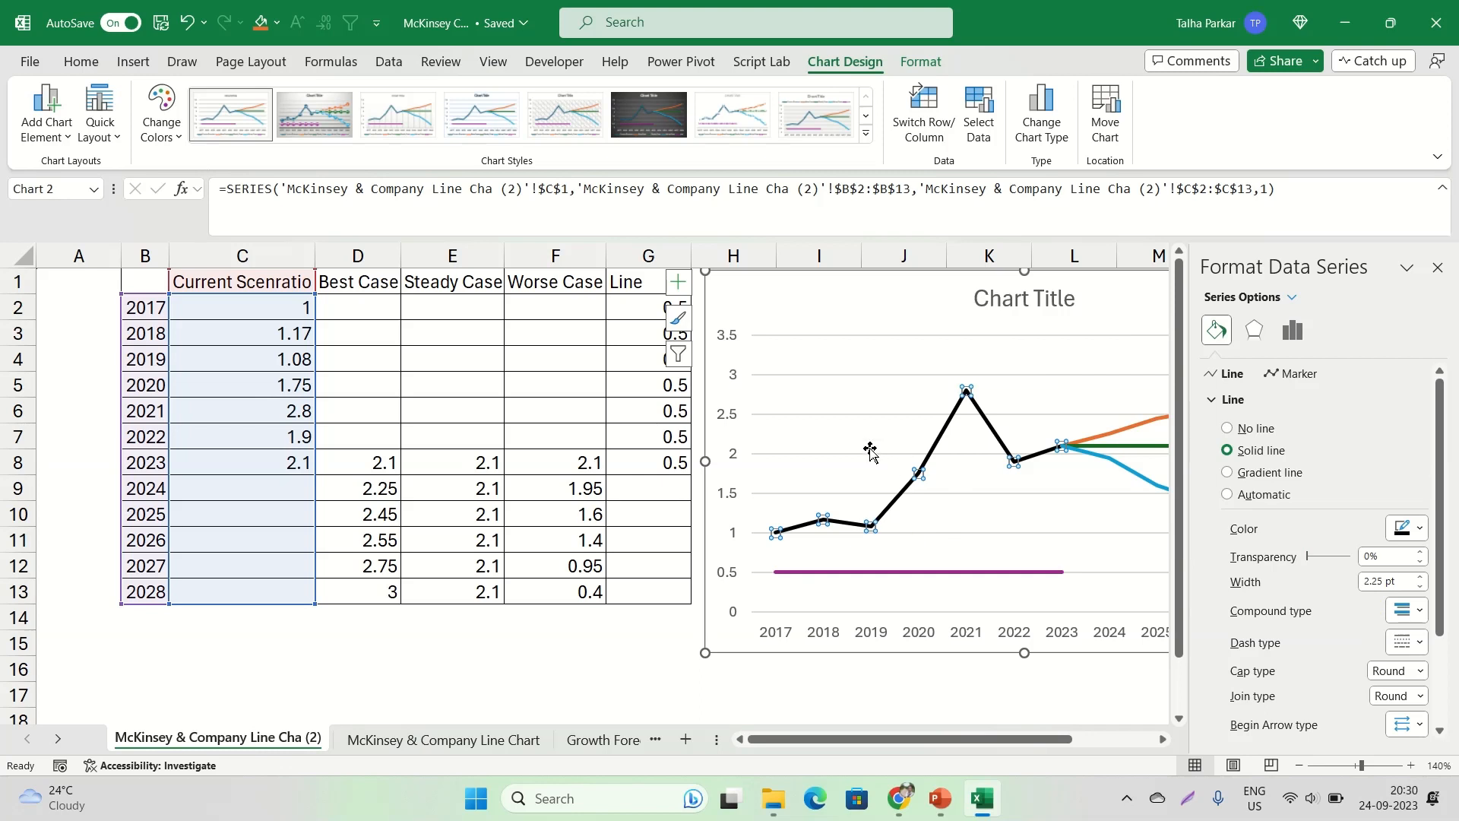
# Give only the 2019 point of the Current Scenratio line a built-in circle marker of size 8
pyautogui.click(874, 318)
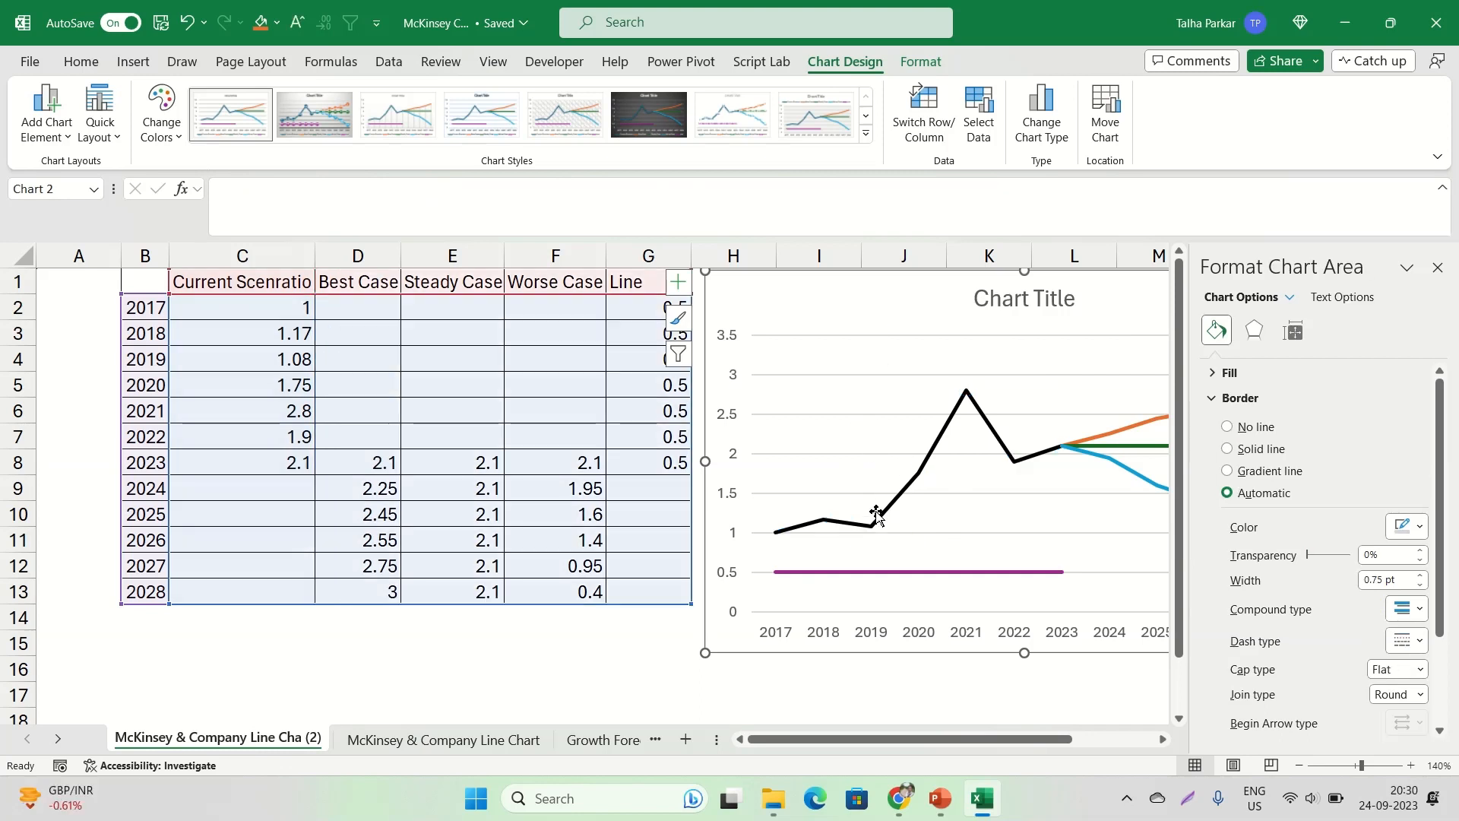
pyautogui.click(871, 526)
pyautogui.click(871, 526)
pyautogui.click(825, 520)
pyautogui.click(871, 526)
pyautogui.click(864, 494)
pyautogui.click(870, 525)
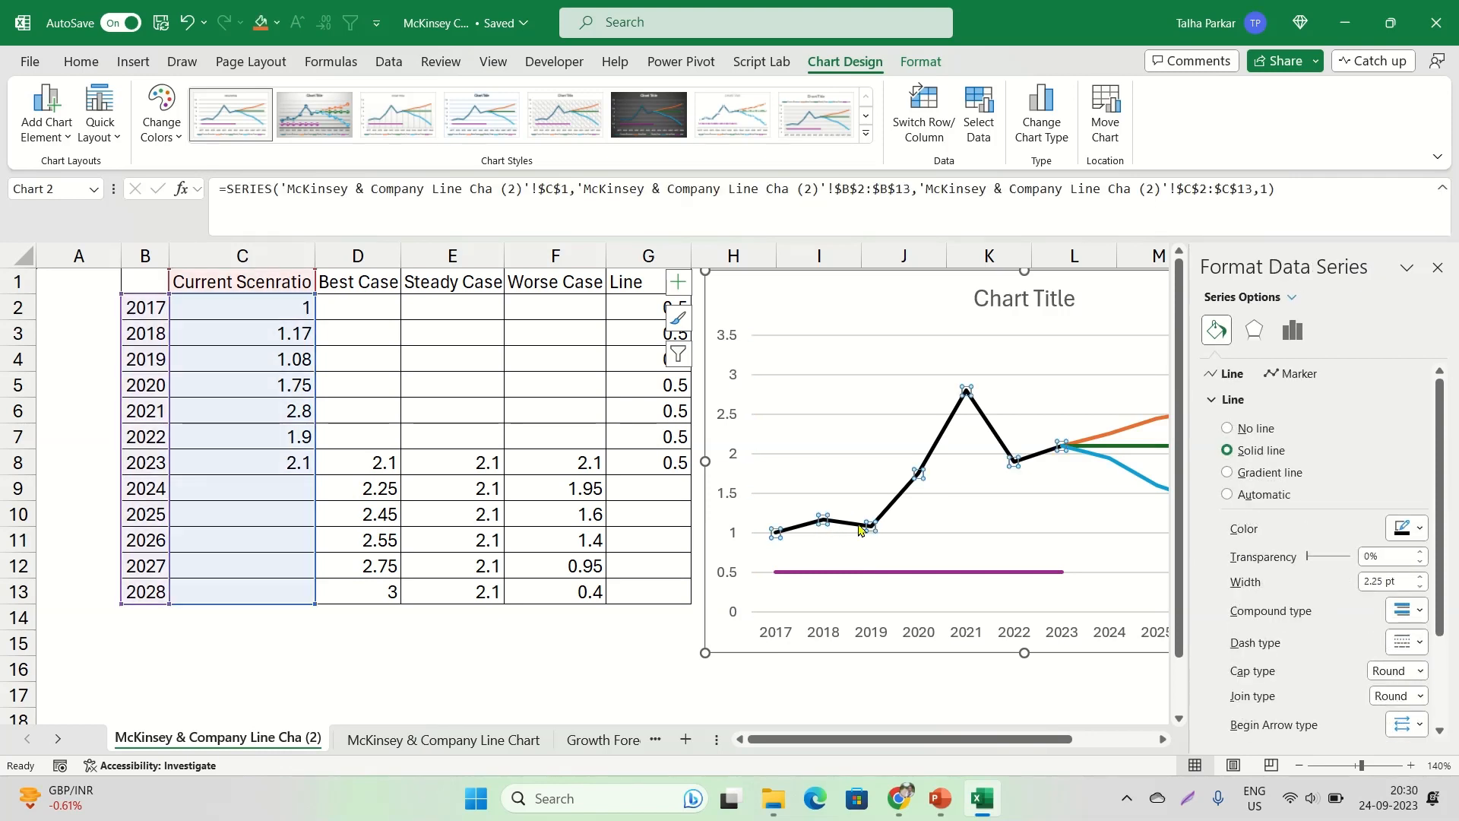
pyautogui.click(871, 526)
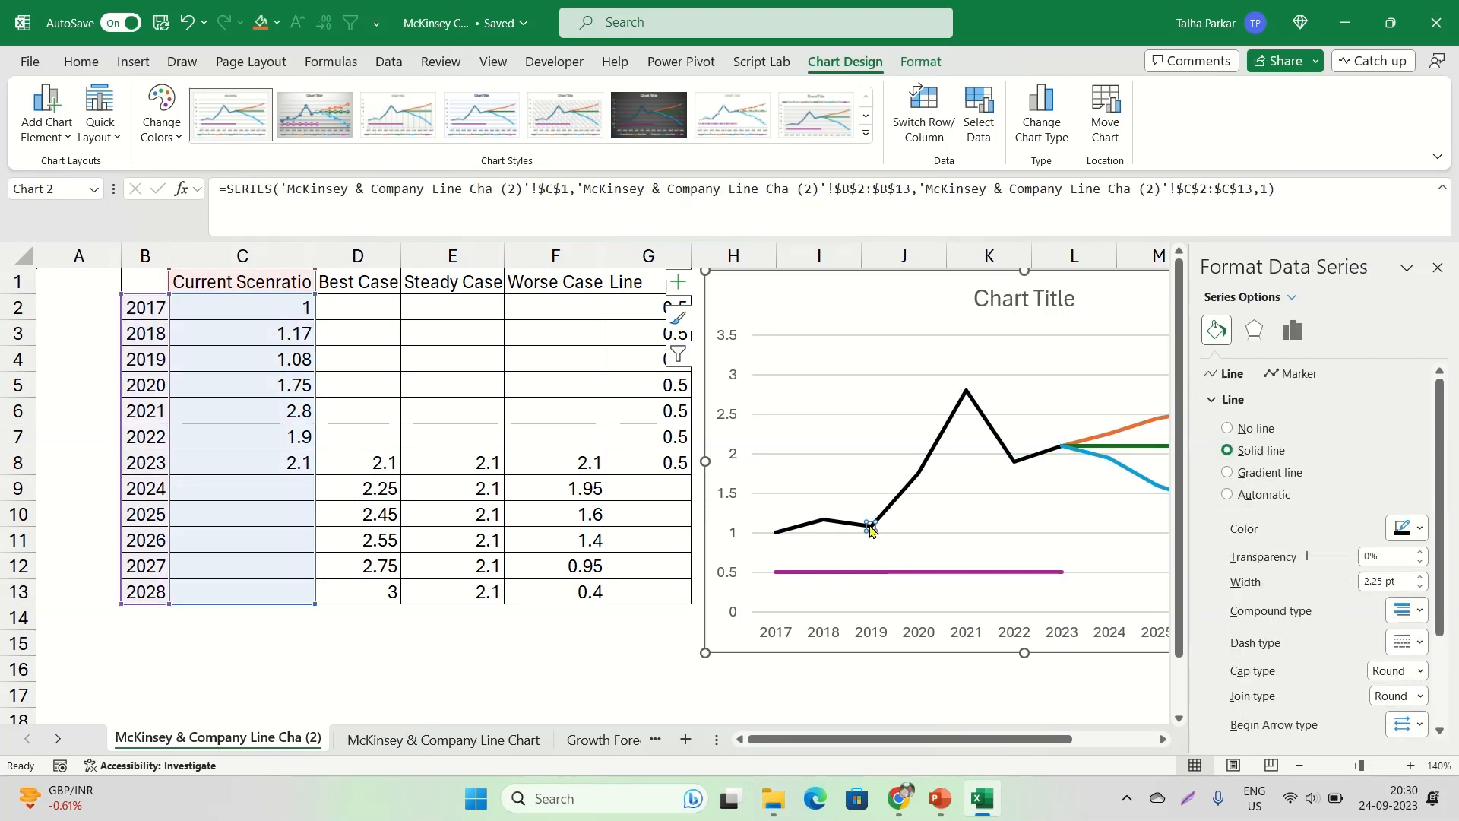
pyautogui.click(1292, 374)
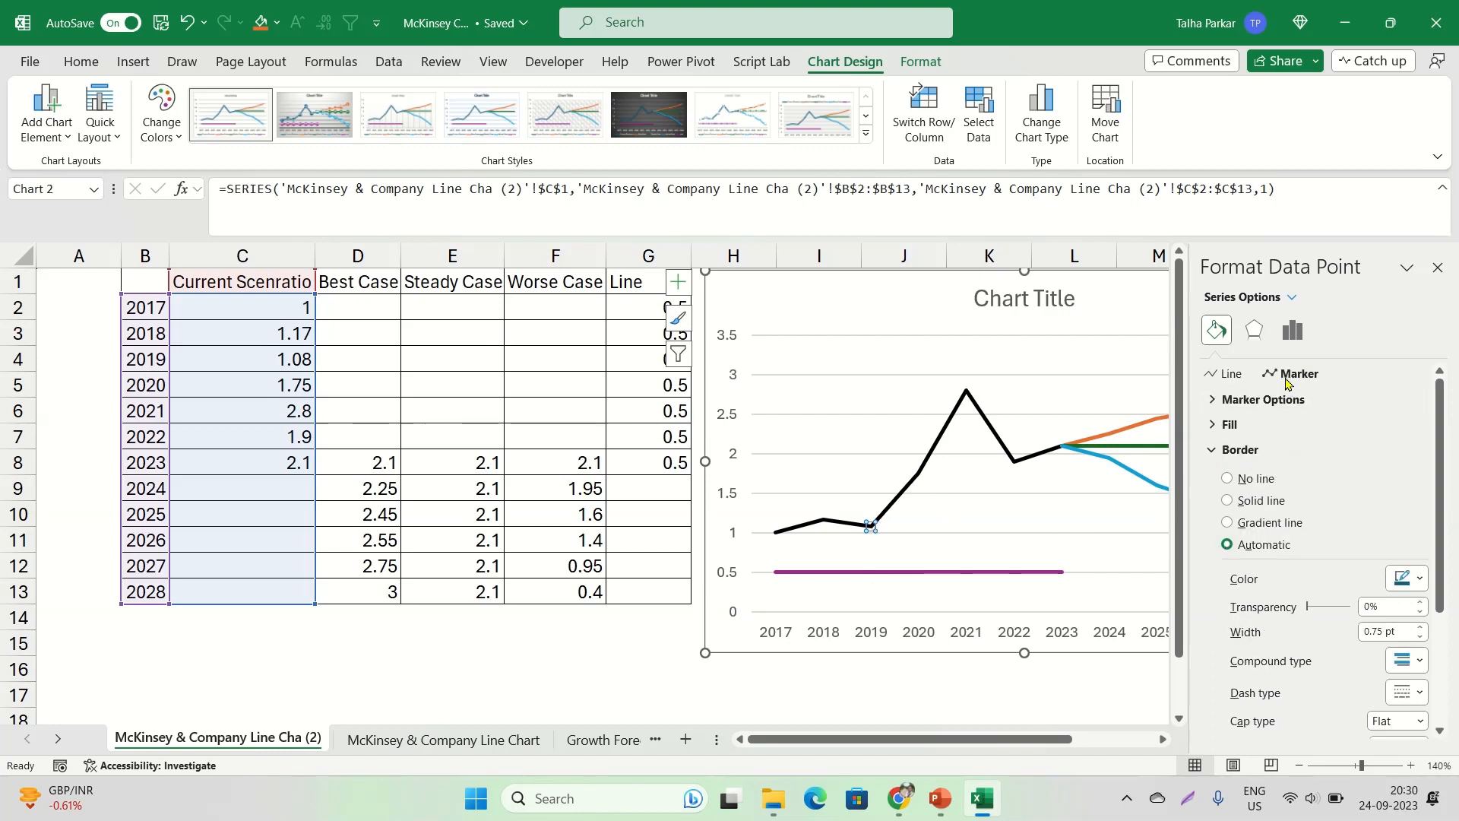
pyautogui.click(1225, 375)
pyautogui.click(1292, 374)
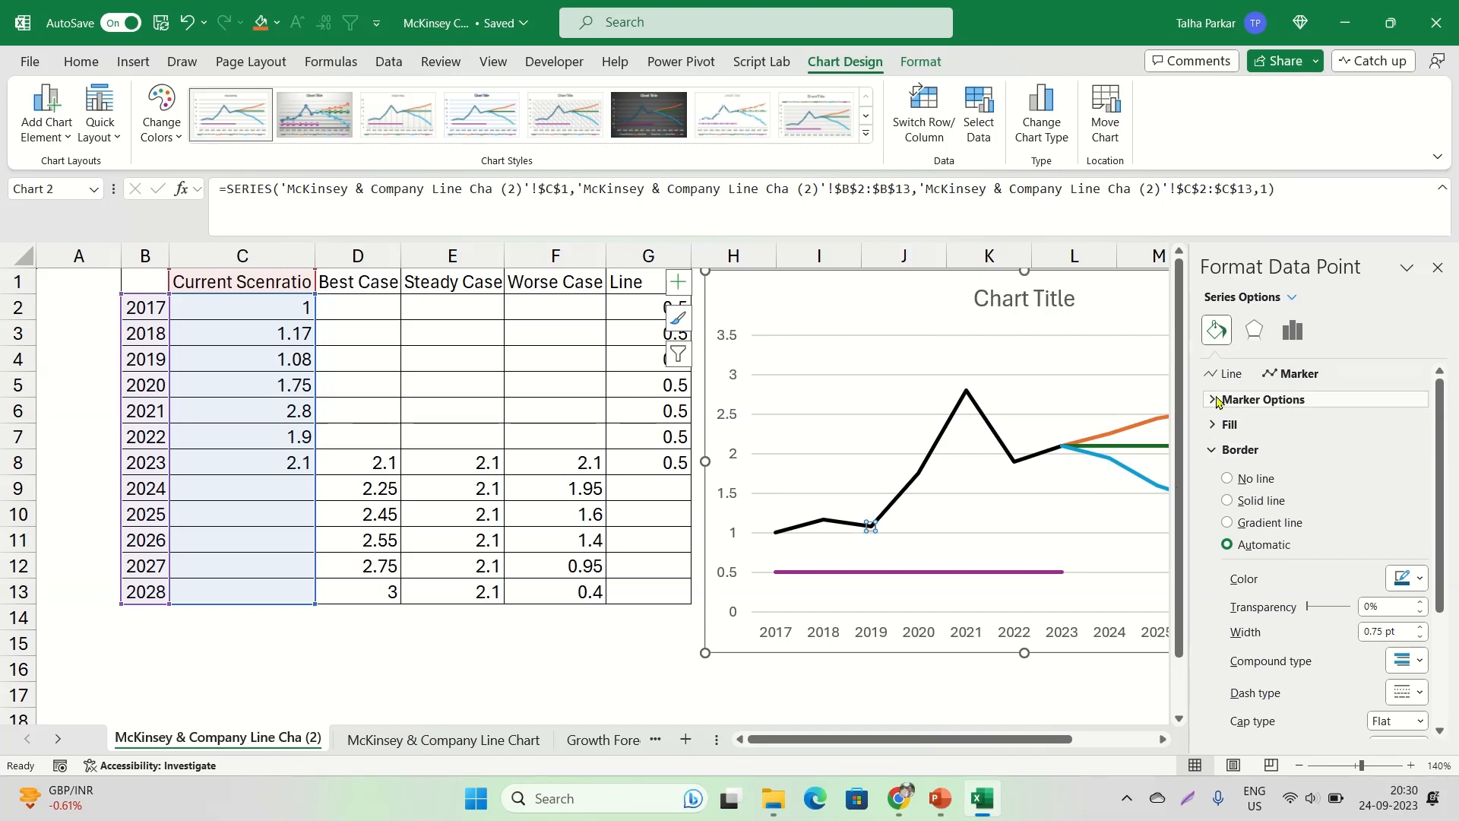
pyautogui.click(1274, 401)
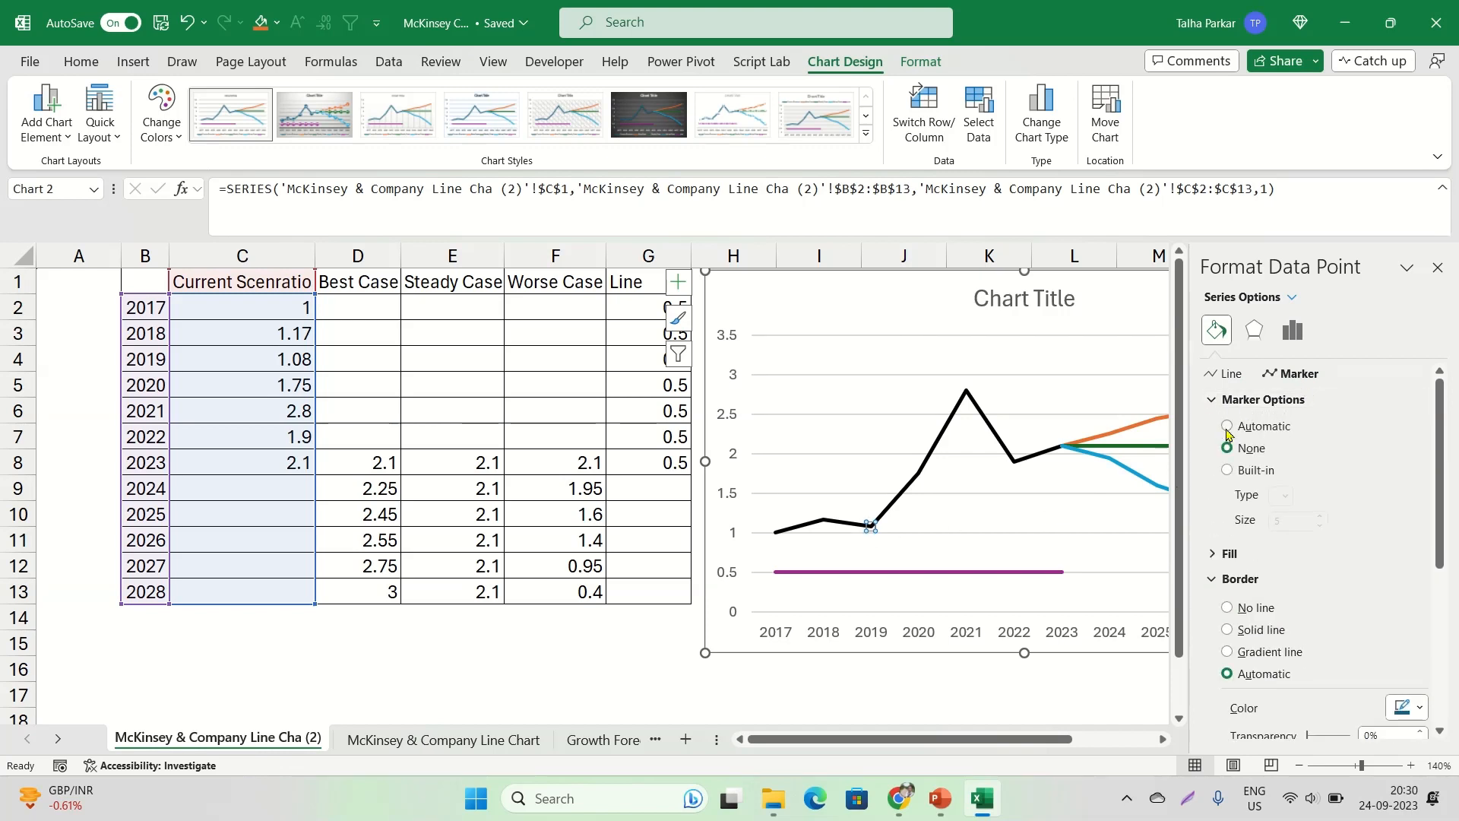
pyautogui.press('ctrl')
pyautogui.press('ctrl')
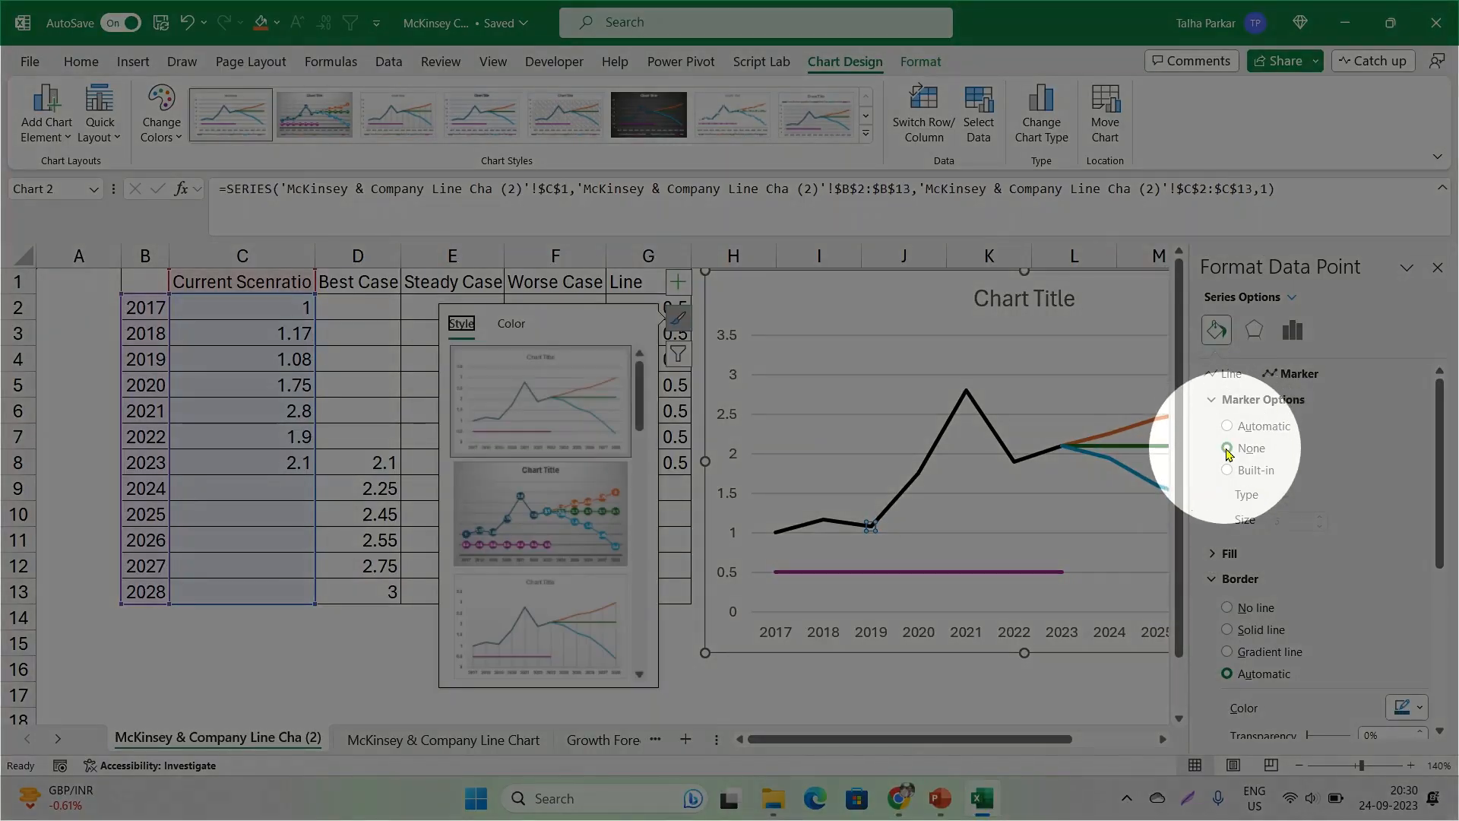
pyautogui.click(1250, 473)
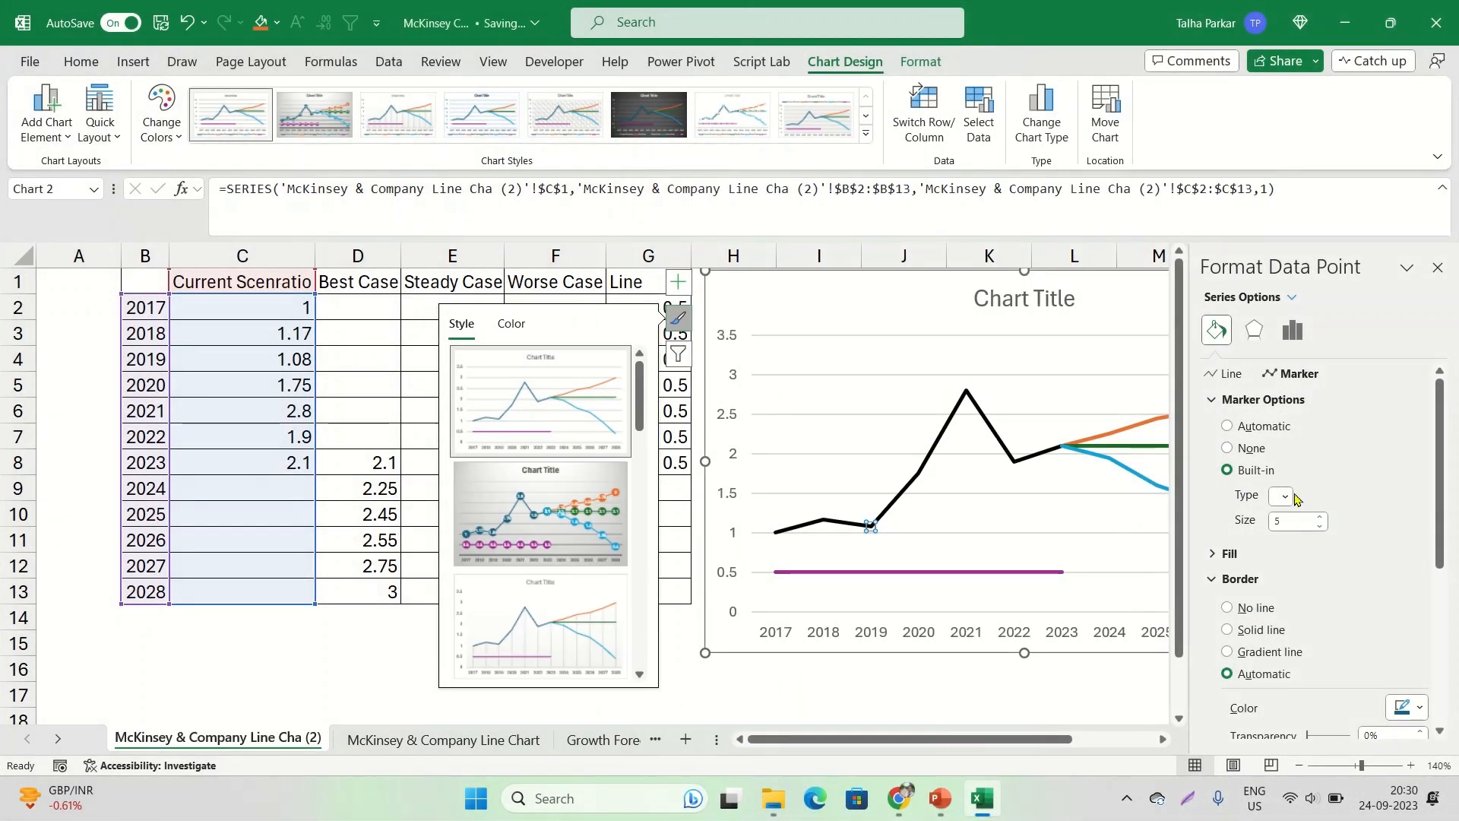
pyautogui.click(1286, 495)
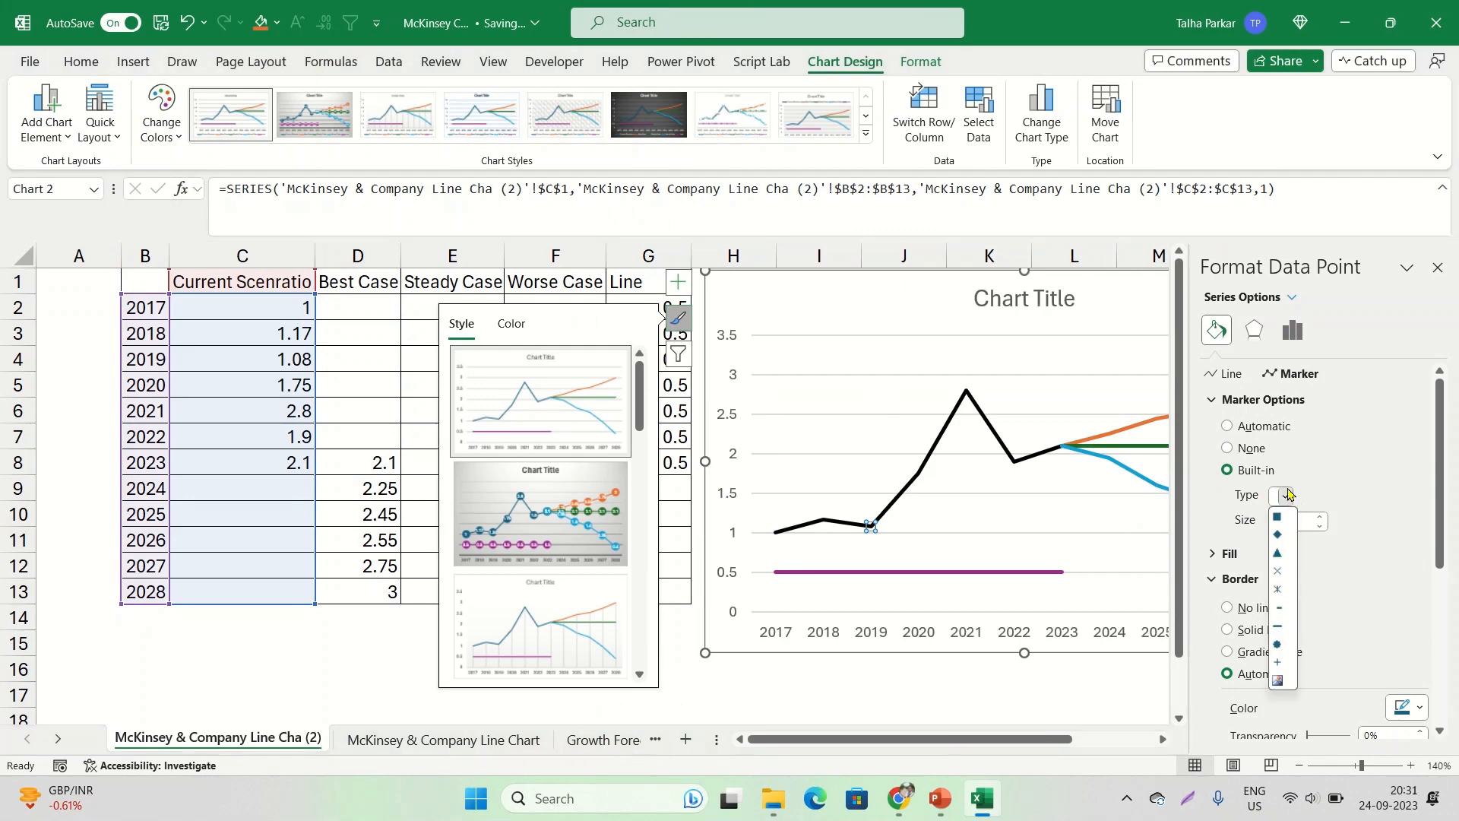
pyautogui.click(1279, 644)
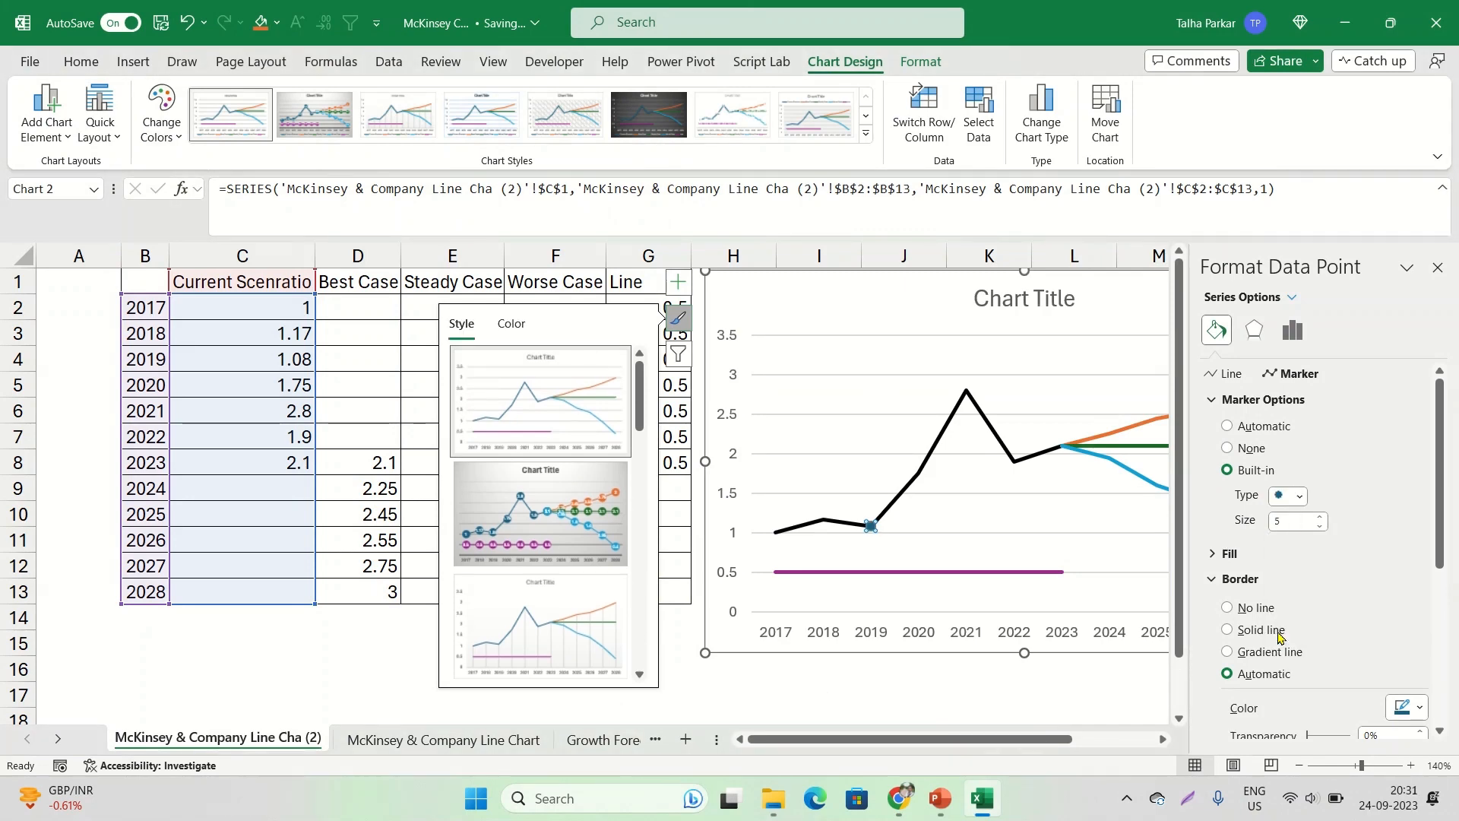
pyautogui.click(1322, 517)
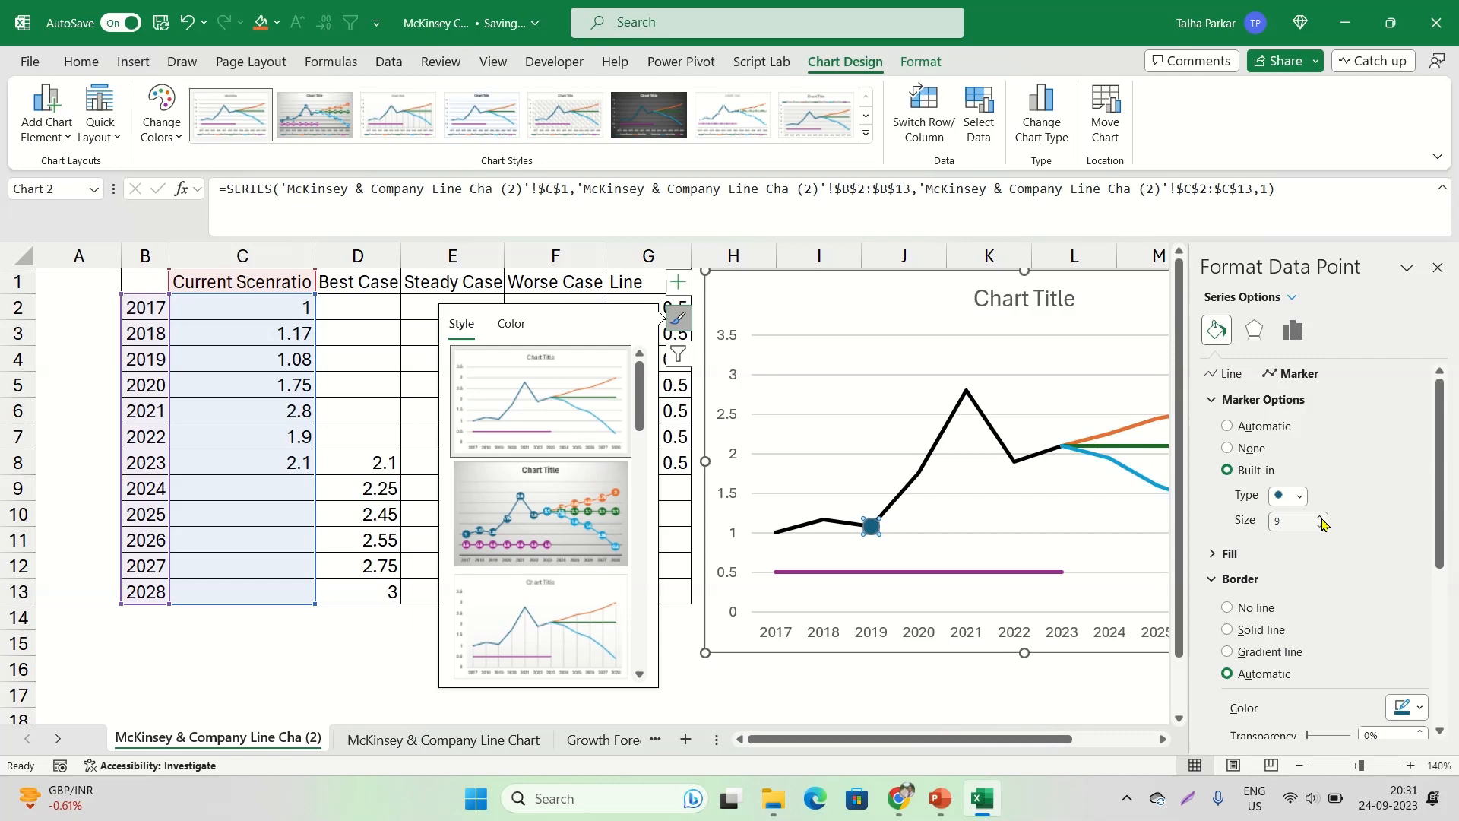
pyautogui.click(1322, 524)
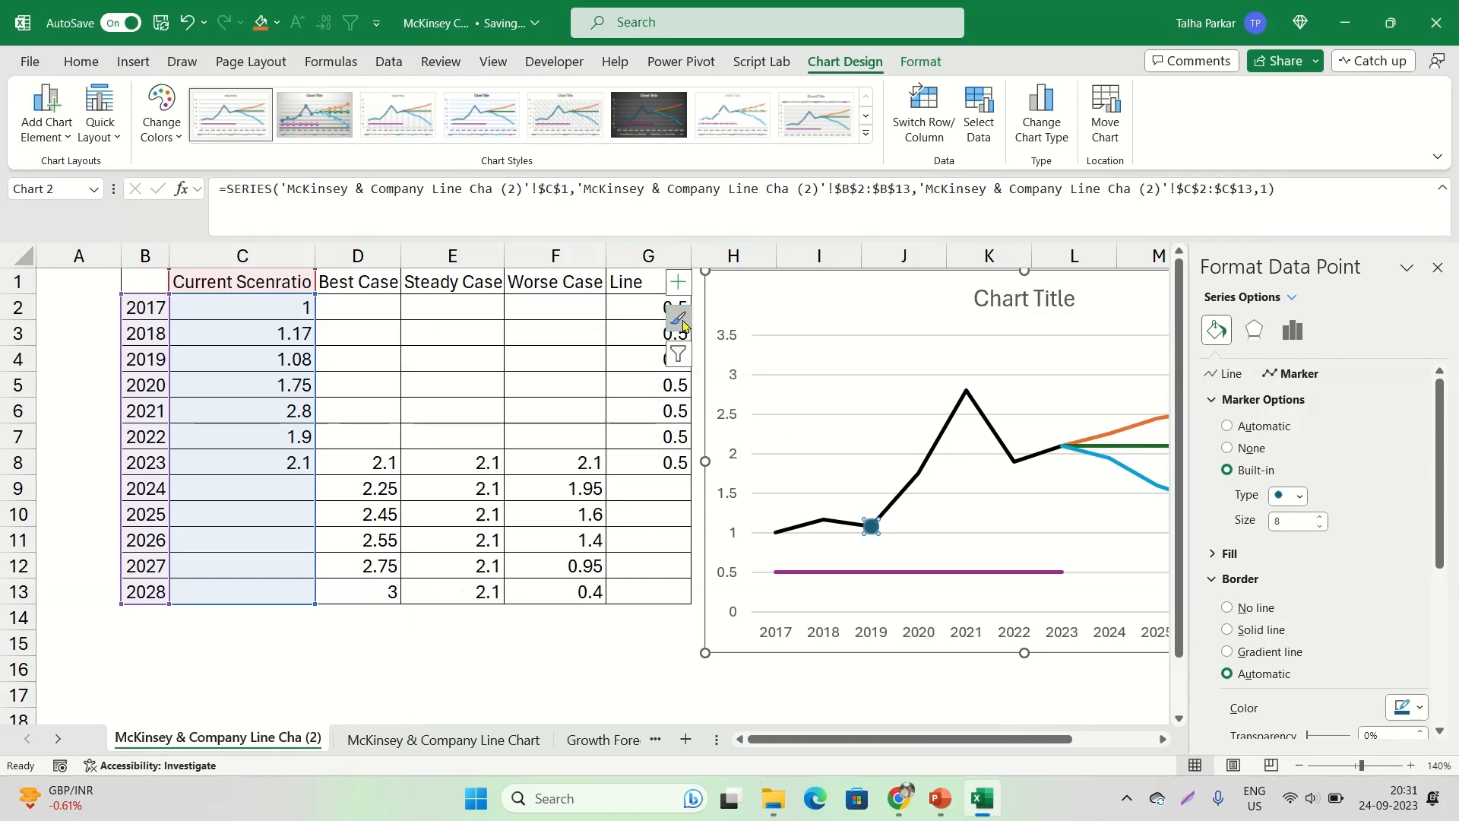
# Set the 2019 marker's border to a solid white line
pyautogui.scroll(-1, 1312, 517)
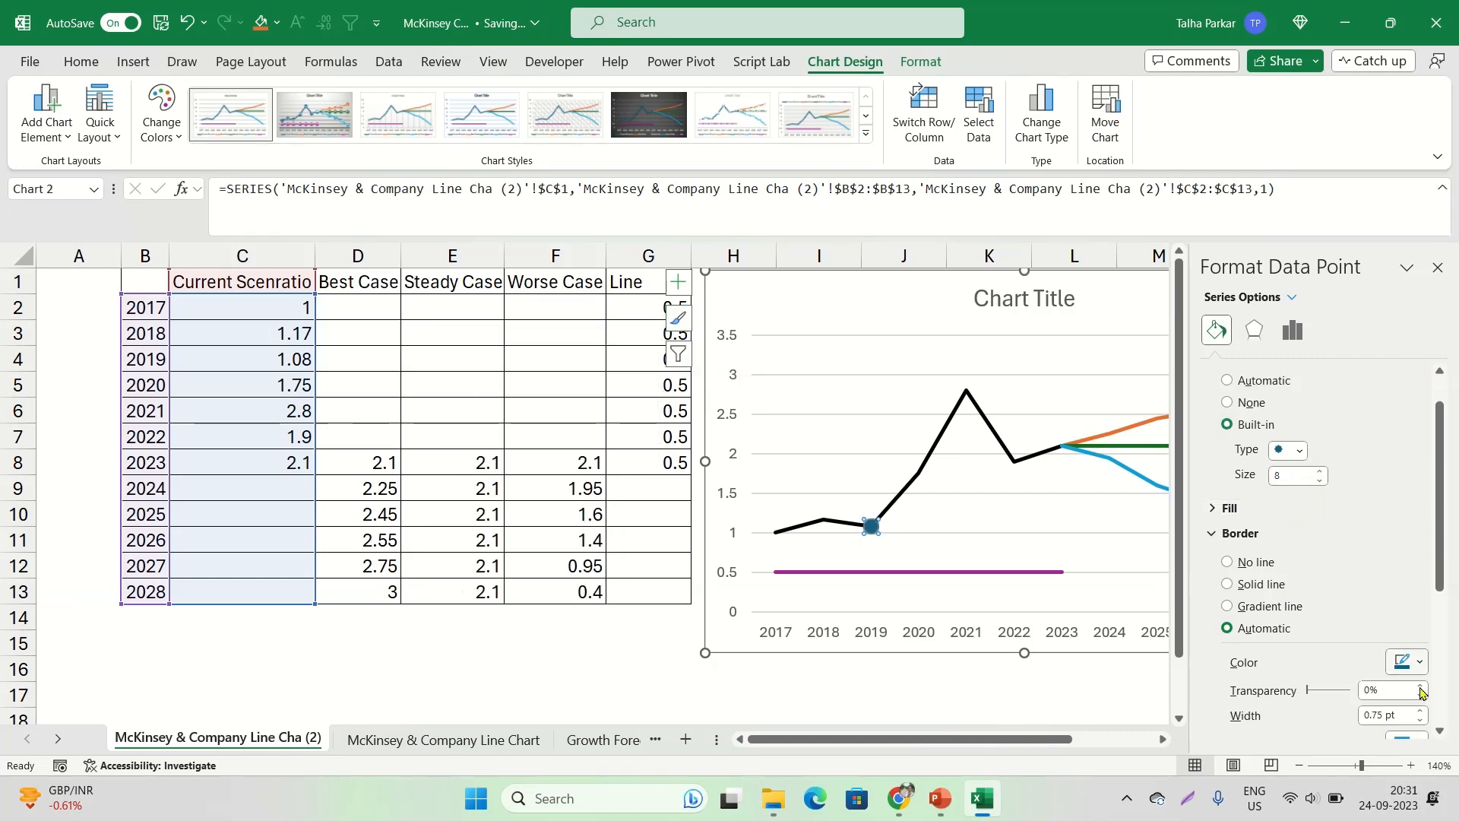
pyautogui.click(1402, 662)
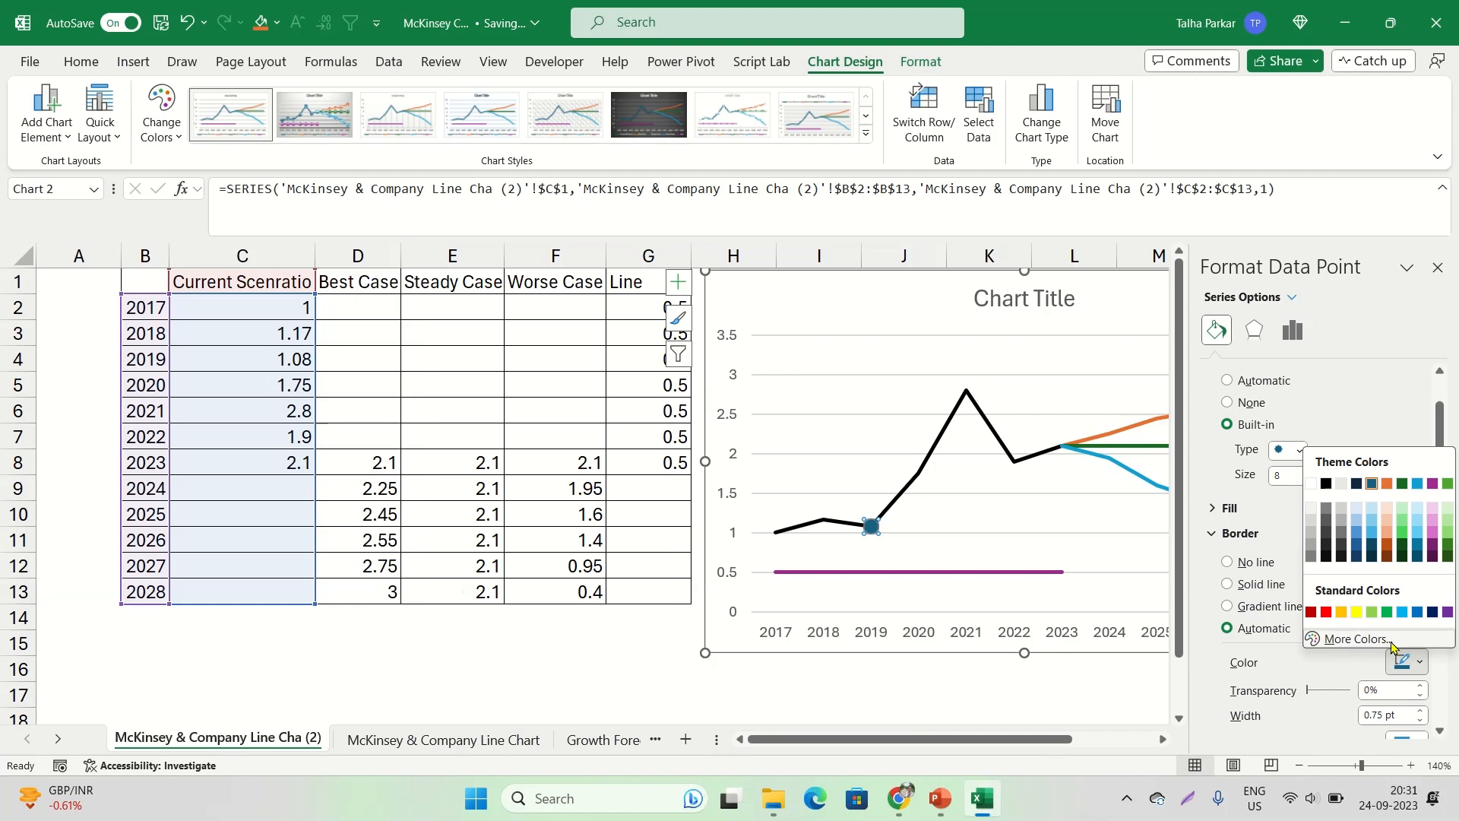
pyautogui.click(1373, 529)
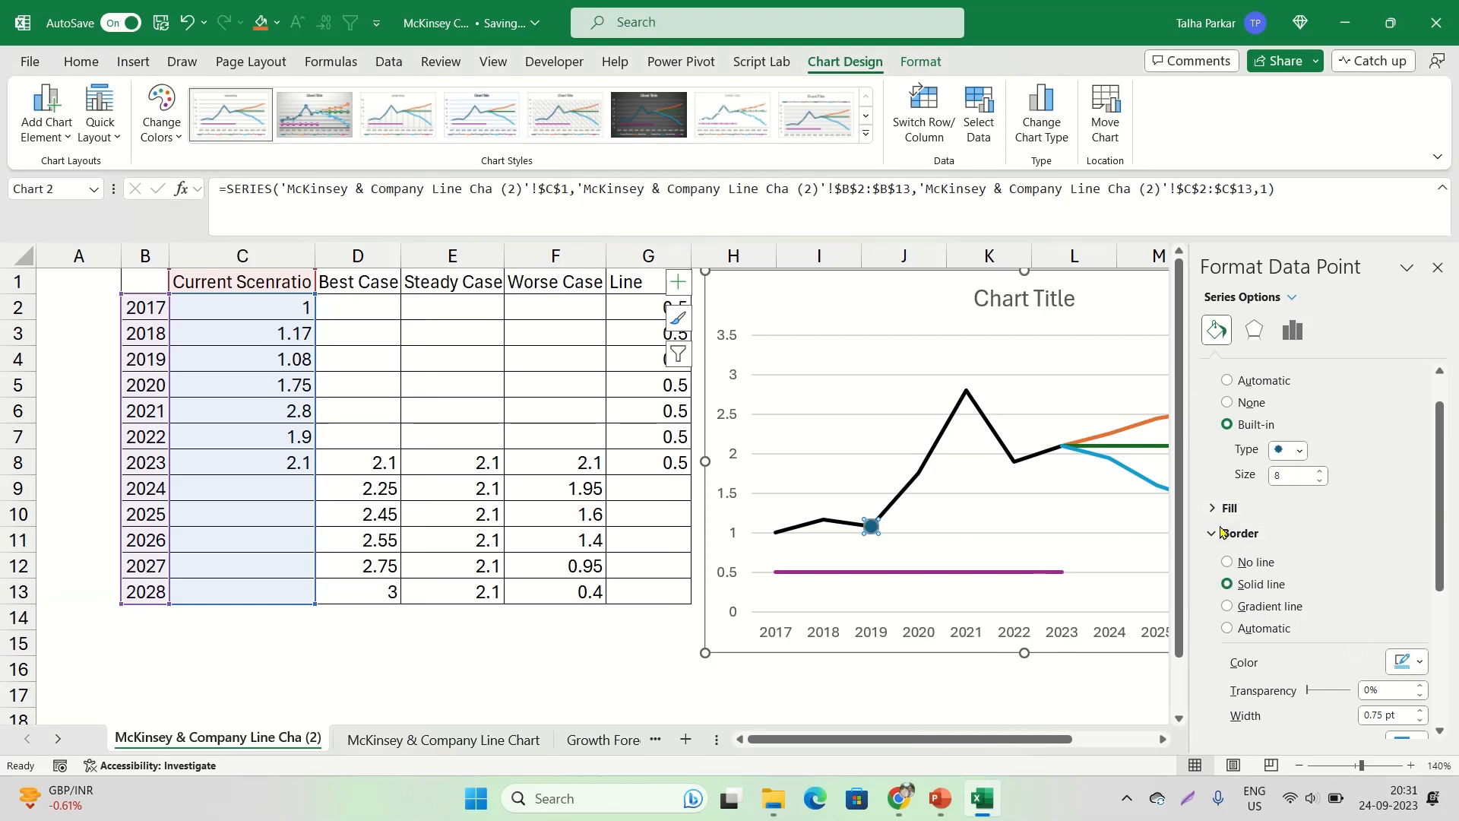
pyautogui.click(1402, 661)
pyautogui.click(1308, 487)
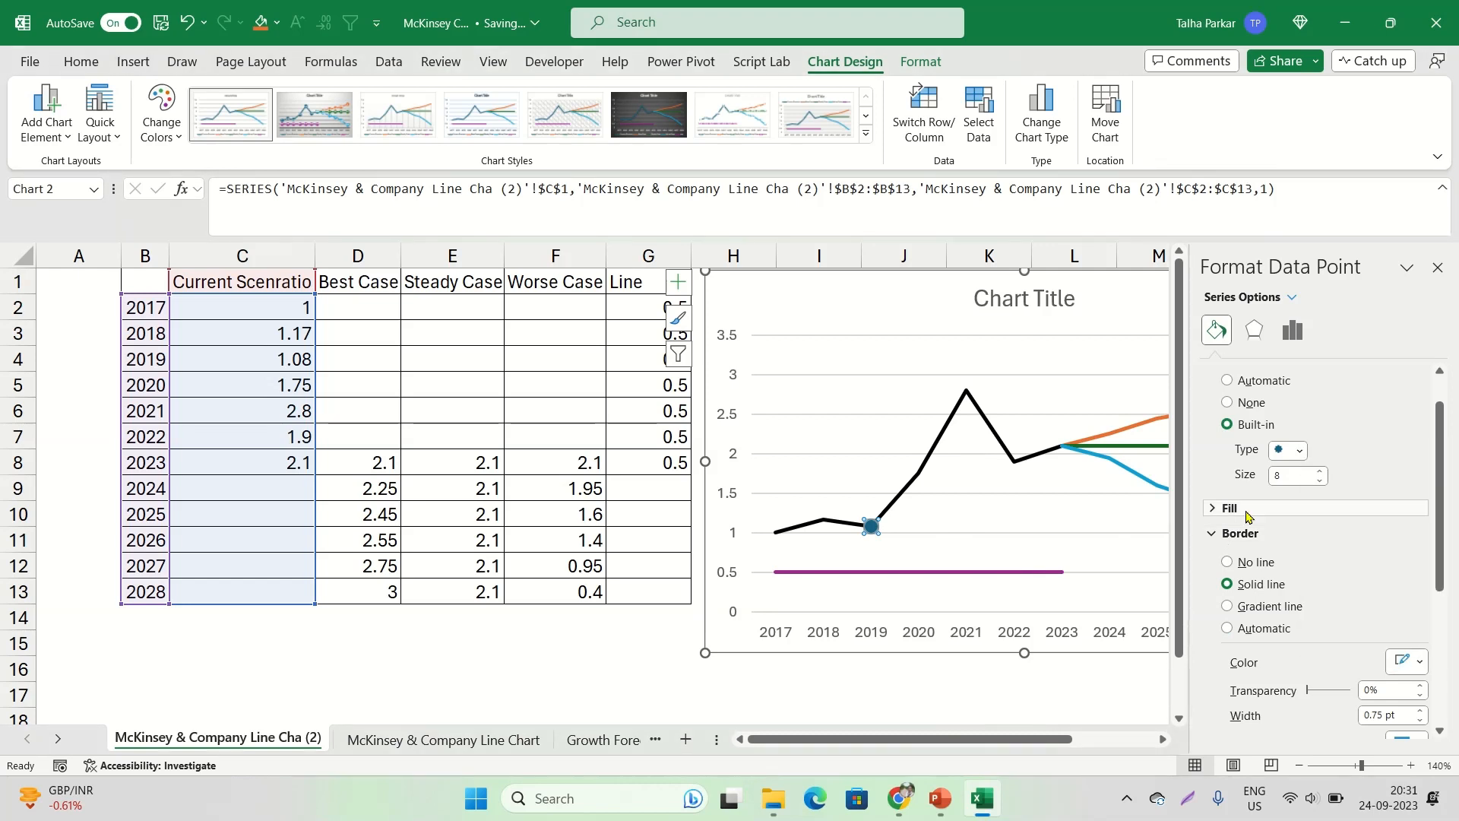
# Fill the 2019 marker with a solid light blue theme colour
pyautogui.click(1214, 507)
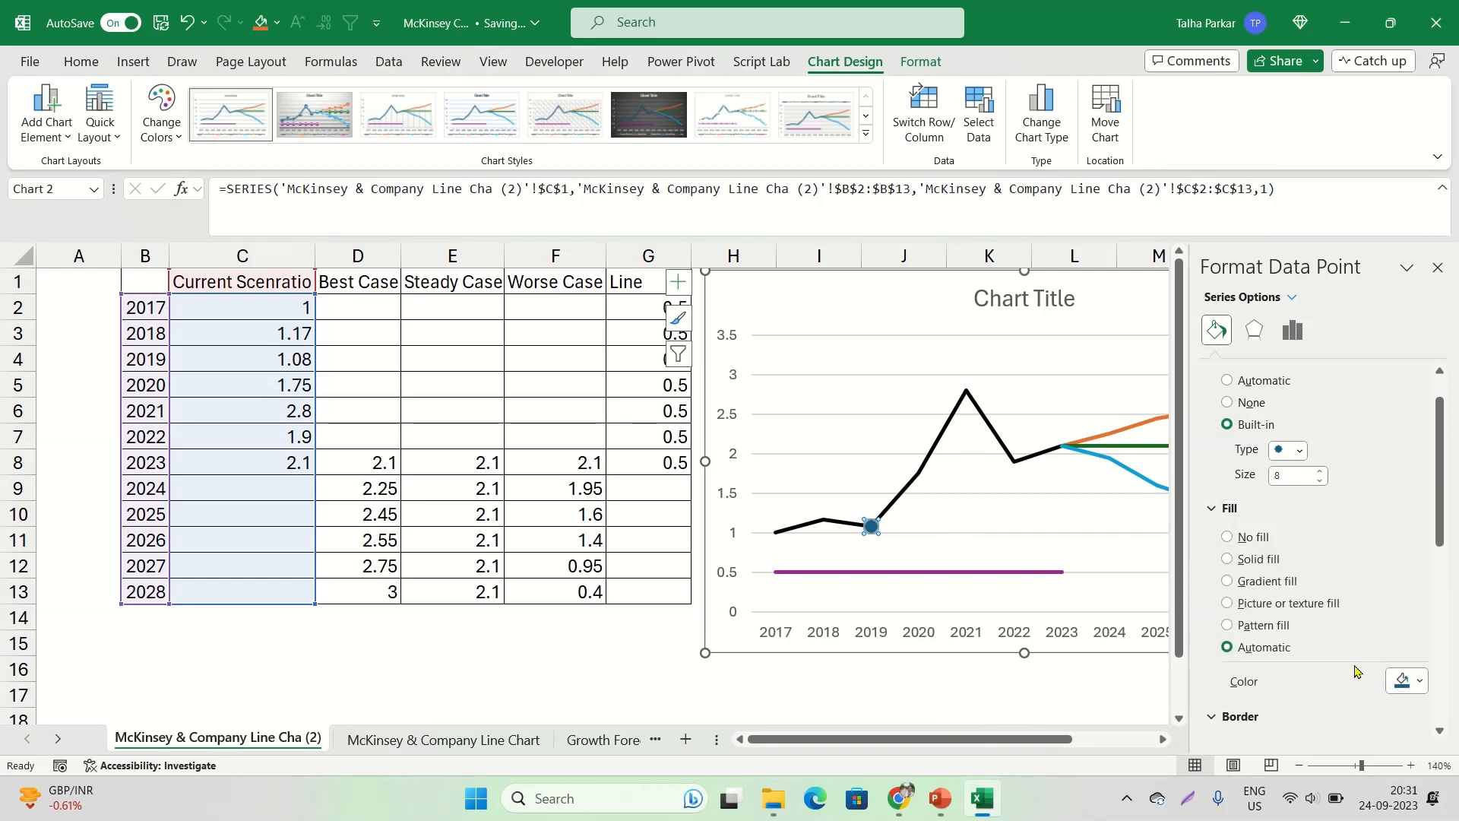
pyautogui.click(1407, 681)
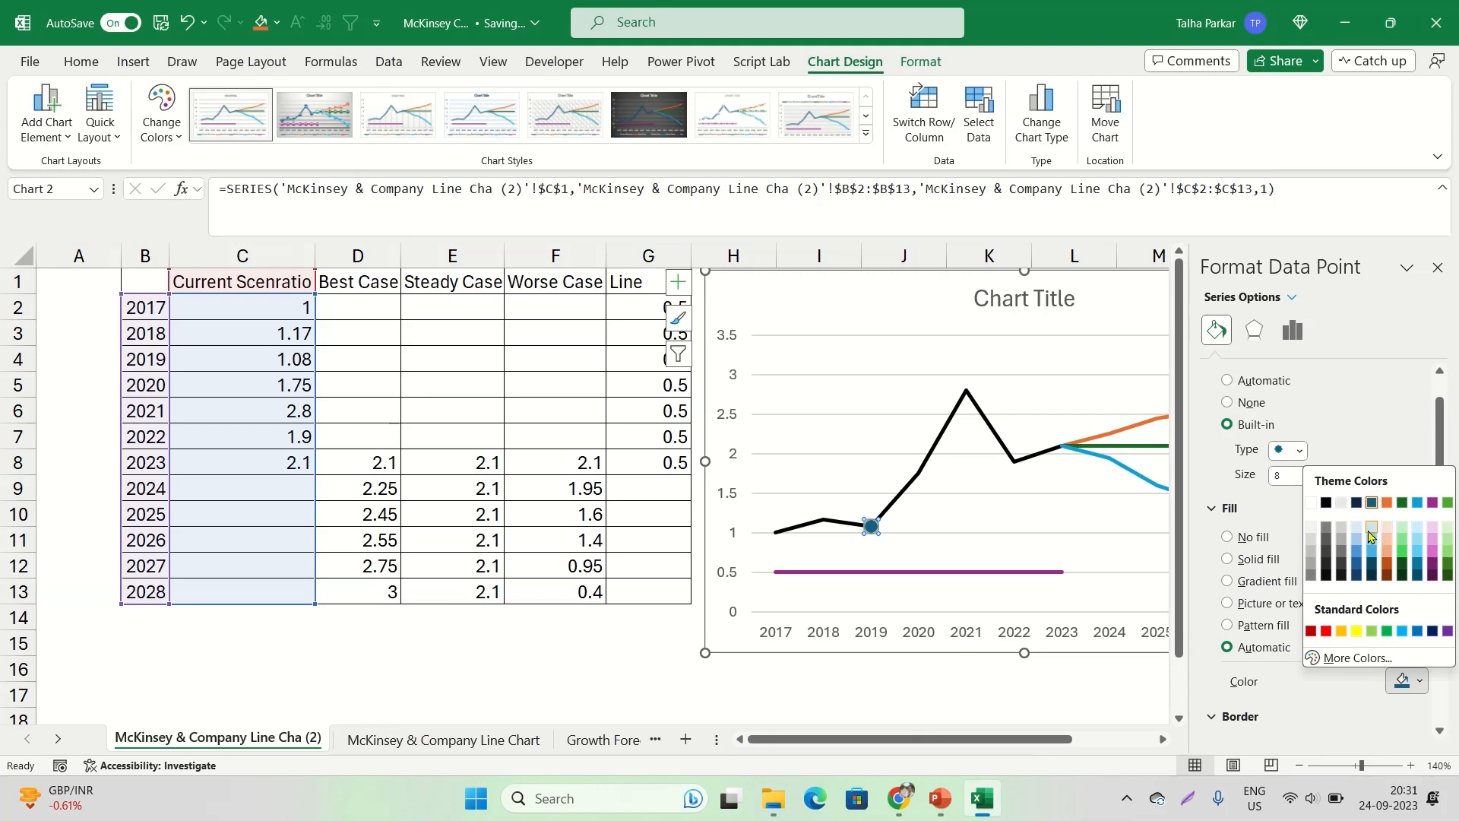
pyautogui.click(1376, 534)
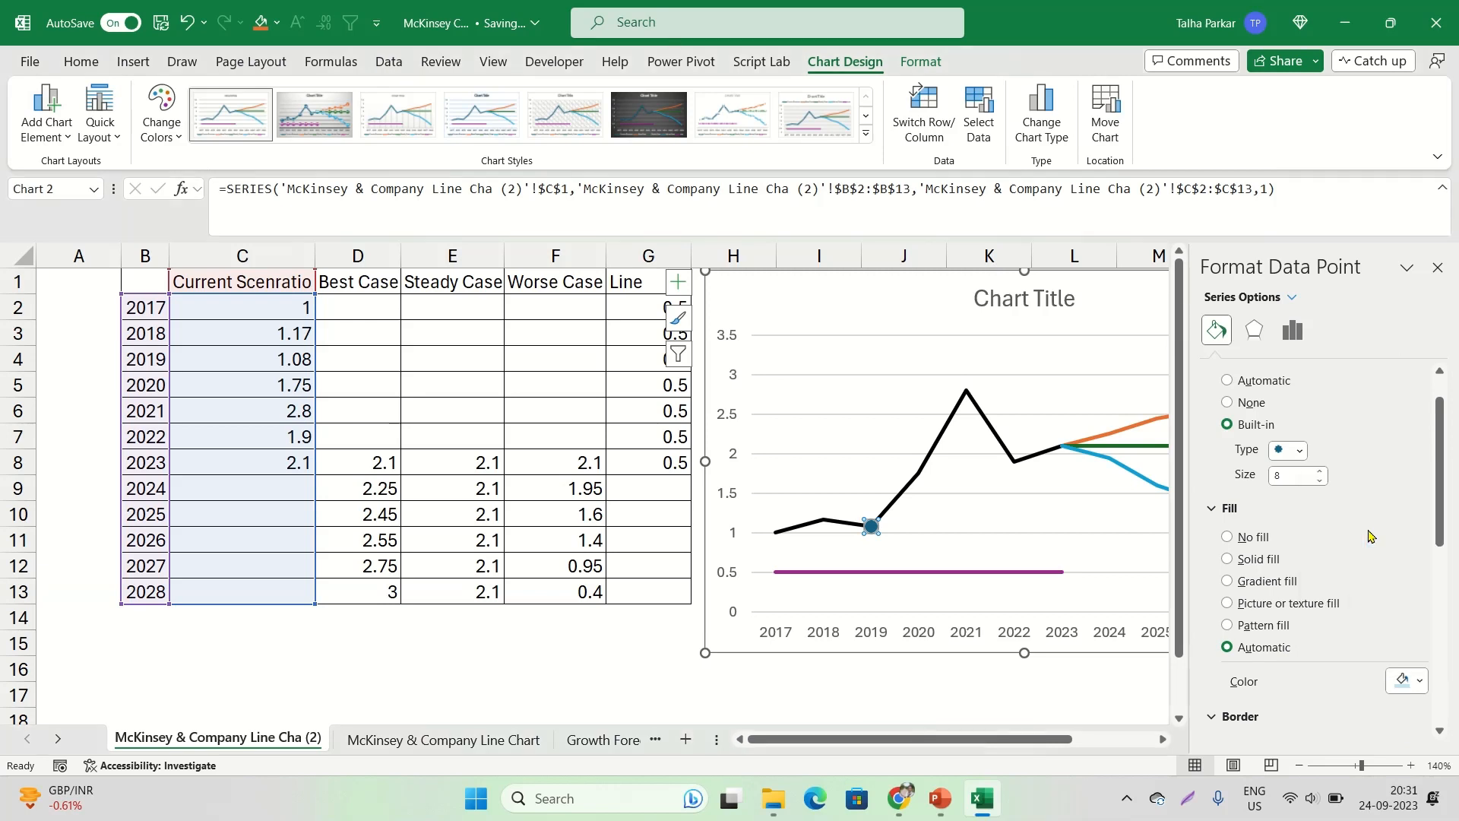
pyautogui.click(1413, 671)
pyautogui.click(1373, 541)
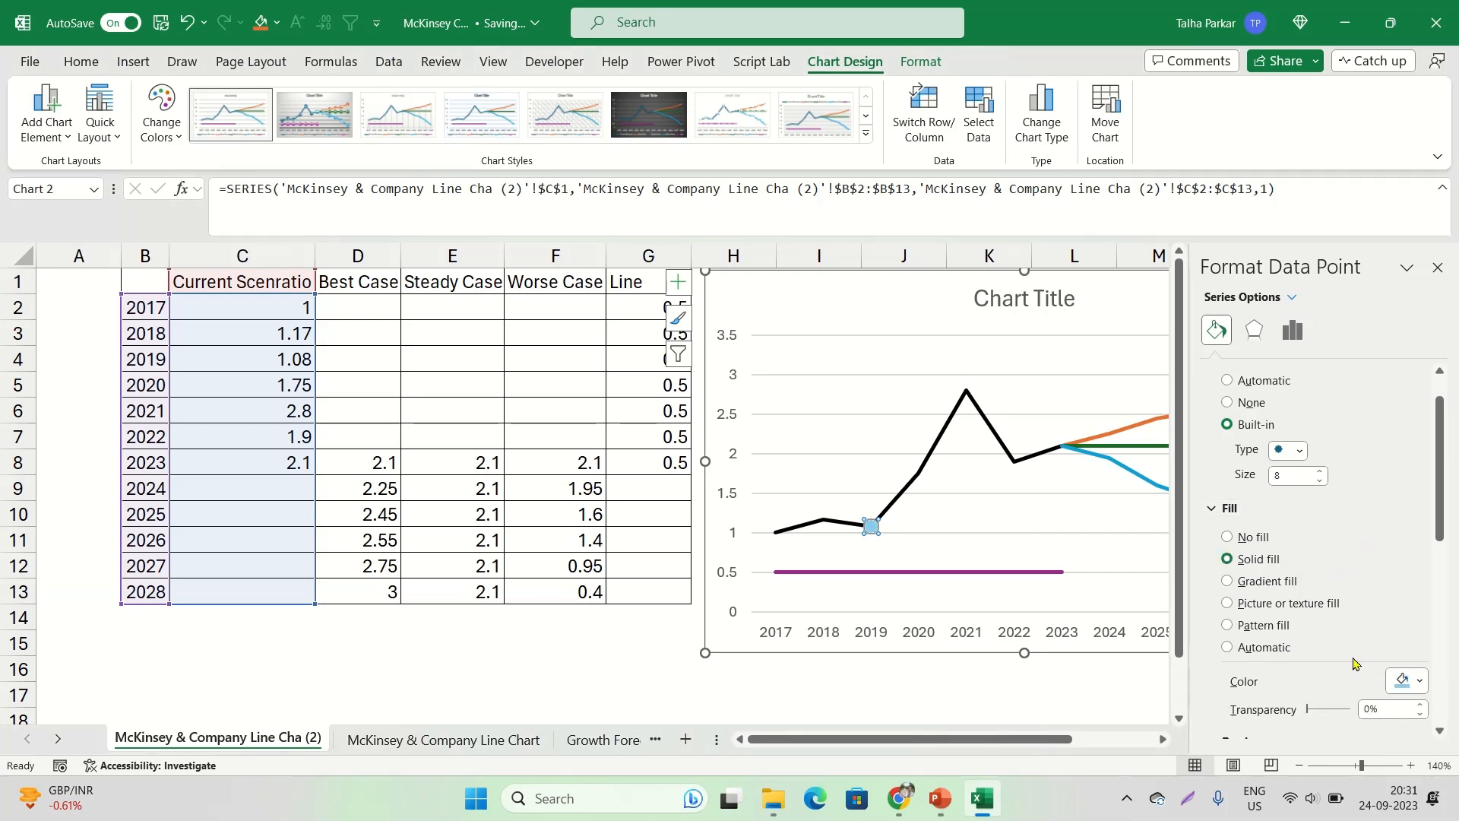
pyautogui.click(1407, 680)
pyautogui.click(1372, 557)
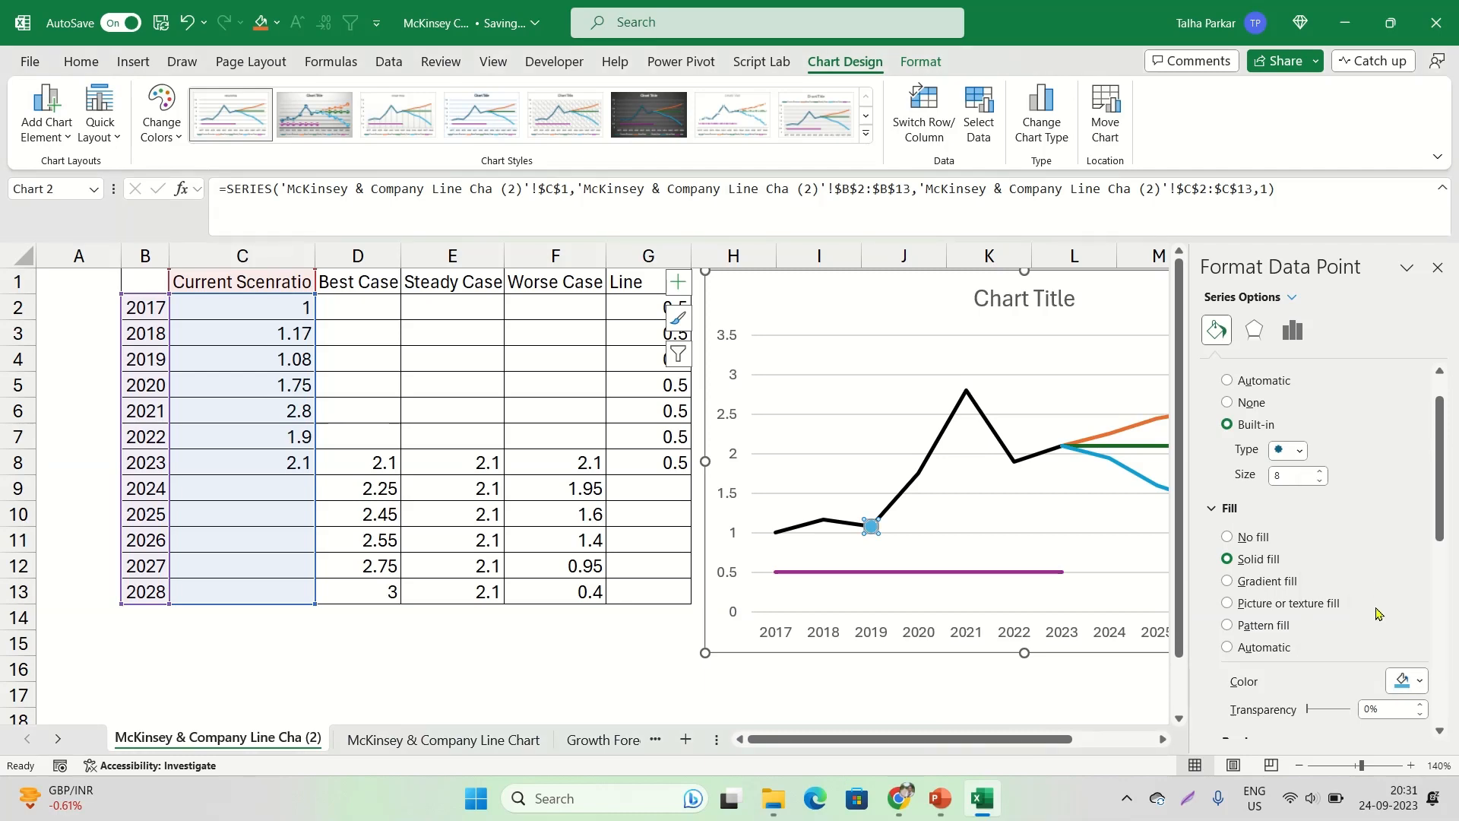
pyautogui.click(897, 346)
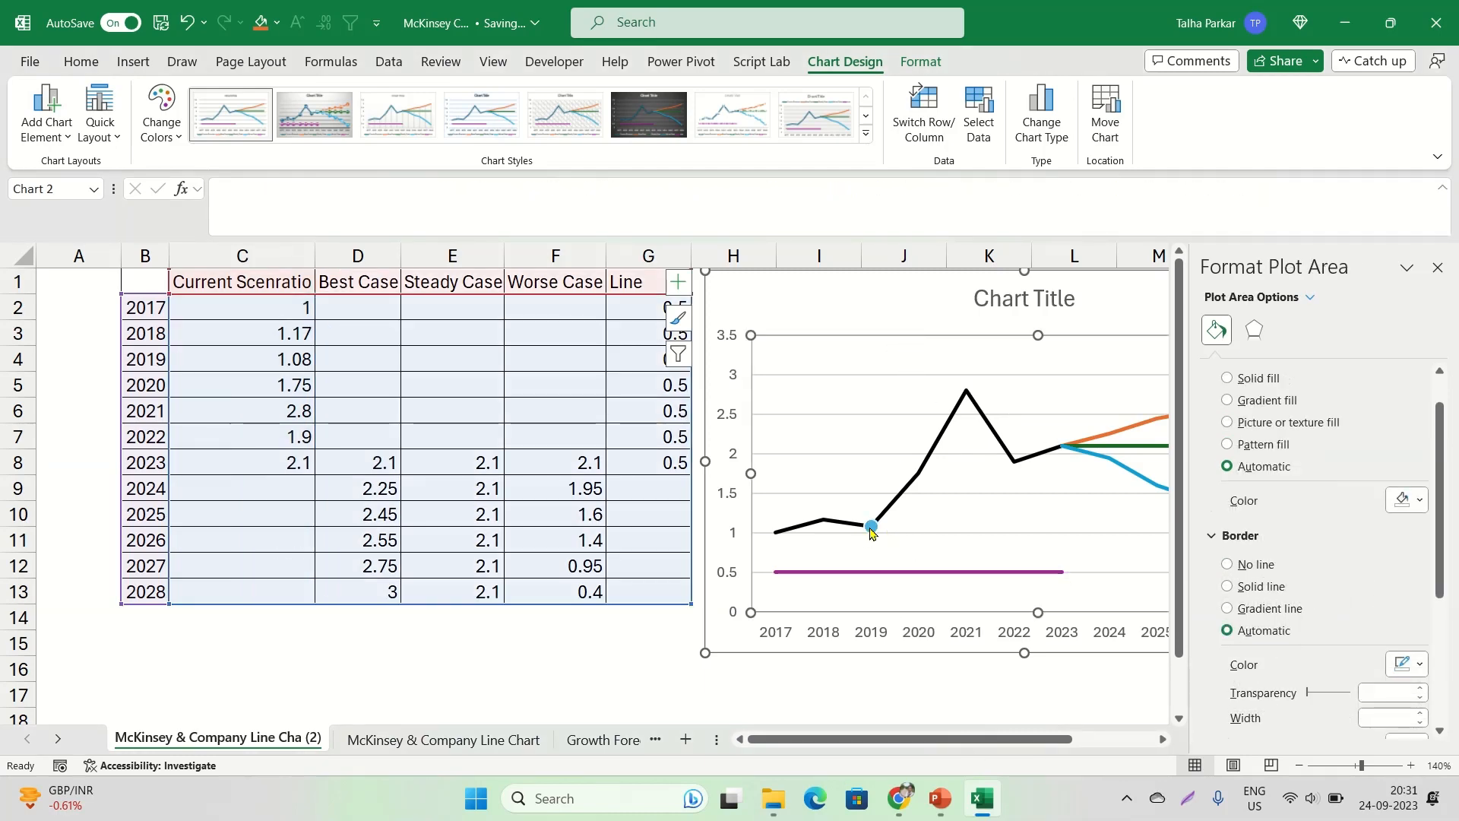
# Check the 2019 marker in the McKinsey reference chart in Chrome, and set the Excel marker's border to solid black
pyautogui.click(871, 532)
pyautogui.click(899, 798)
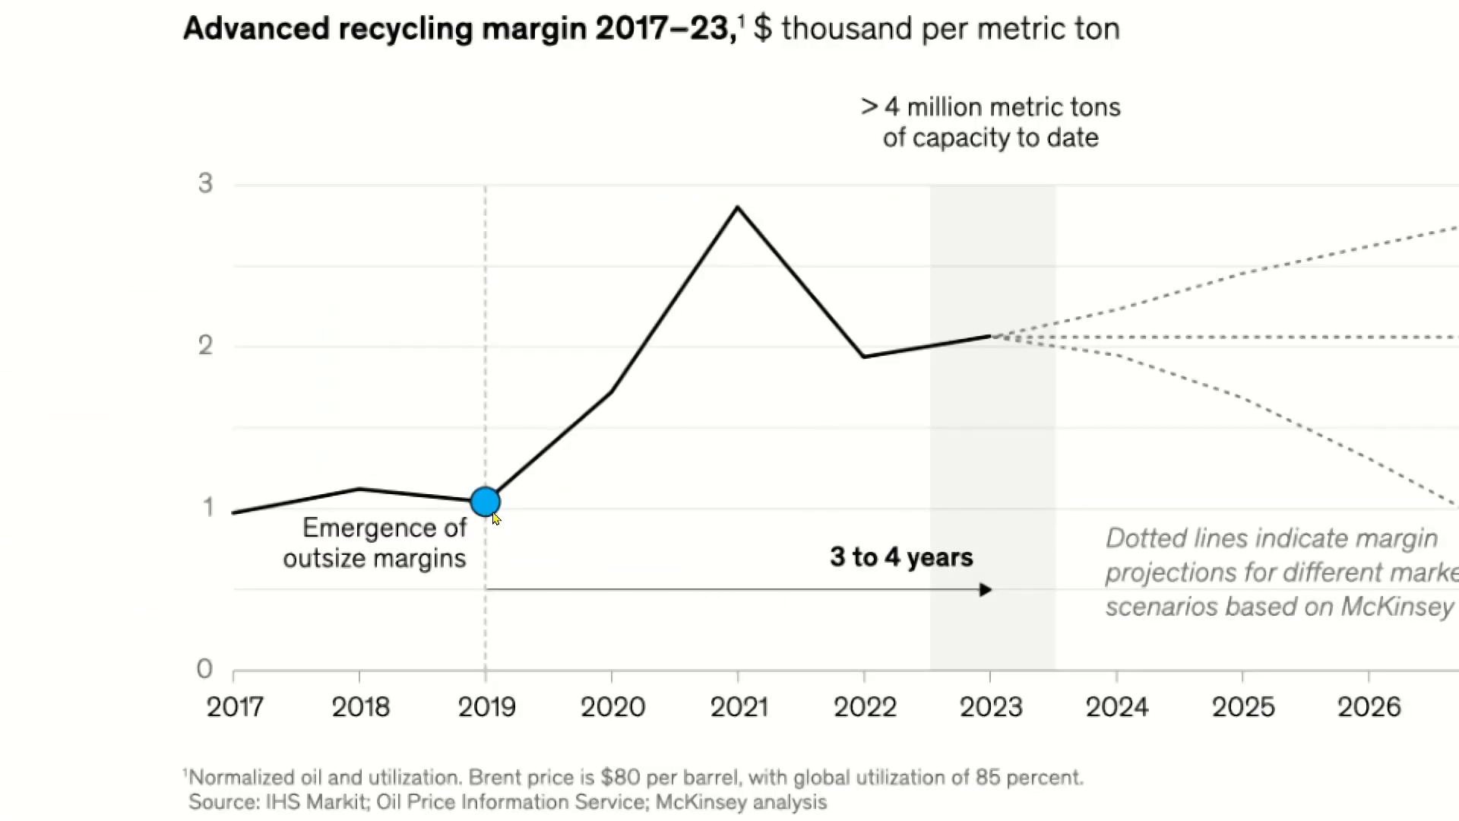
pyautogui.hotkey('alt', 'Tab')
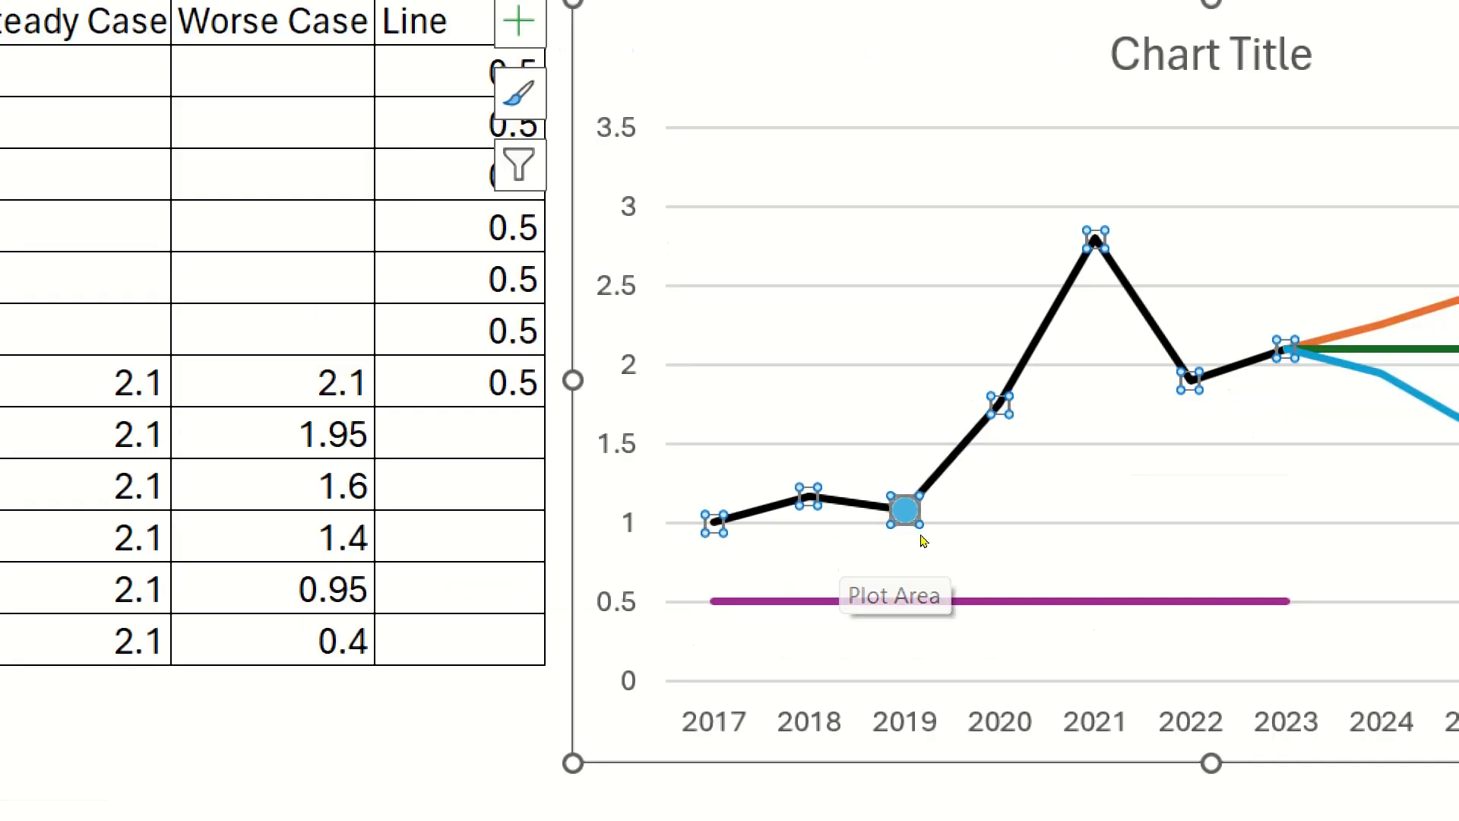
pyautogui.click(878, 537)
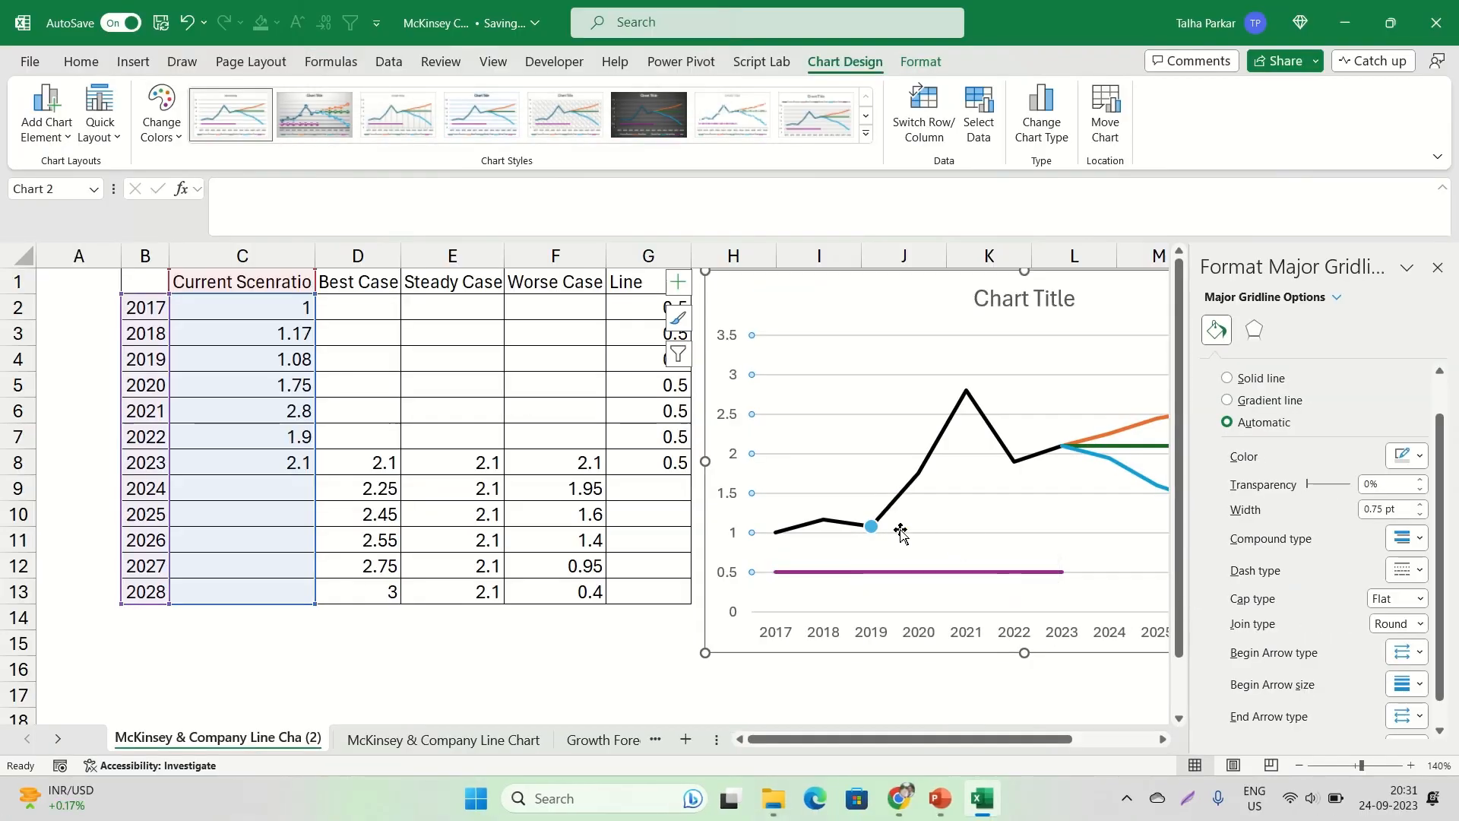
pyautogui.click(901, 510)
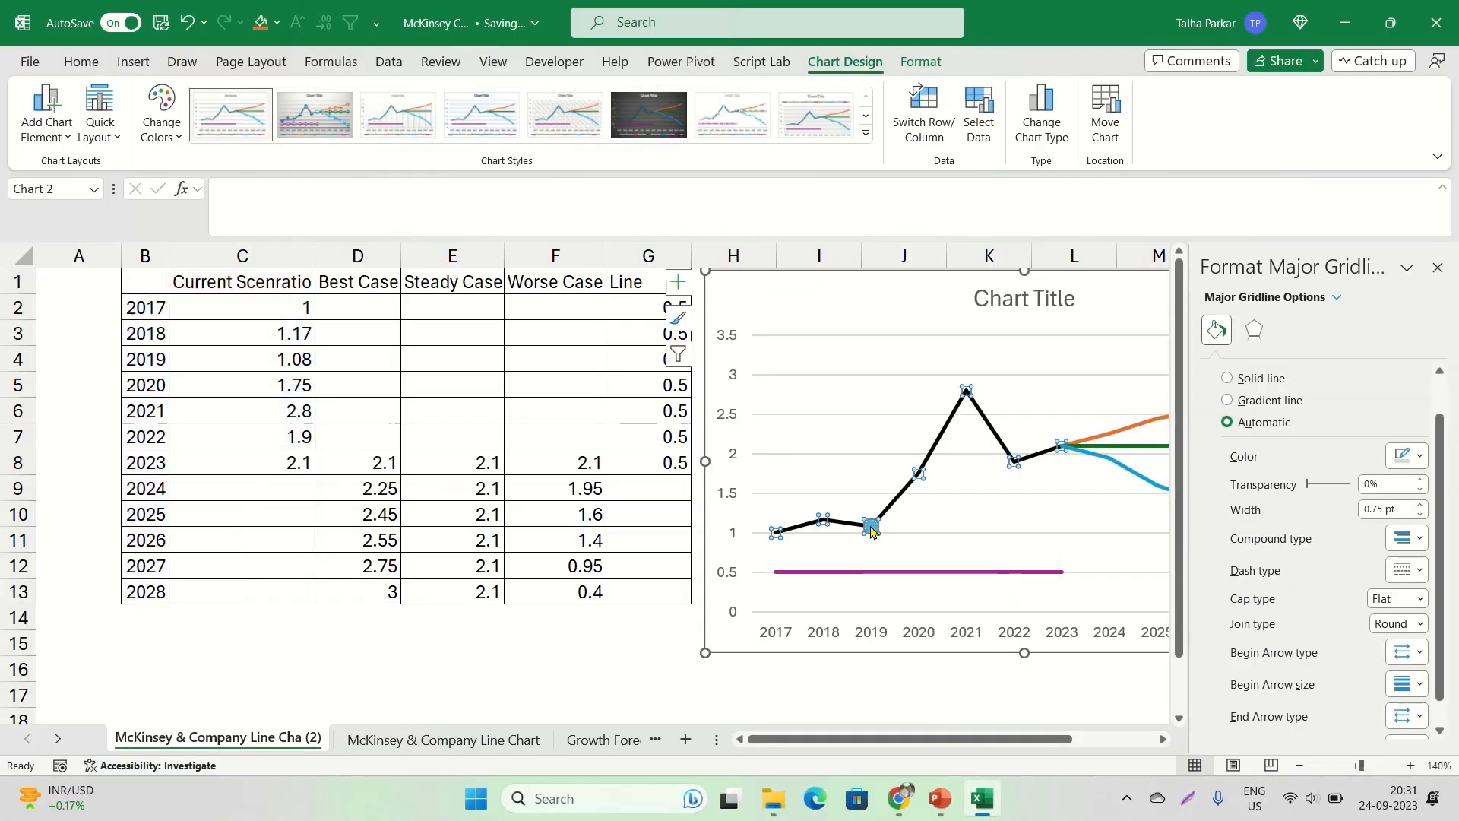
pyautogui.click(870, 526)
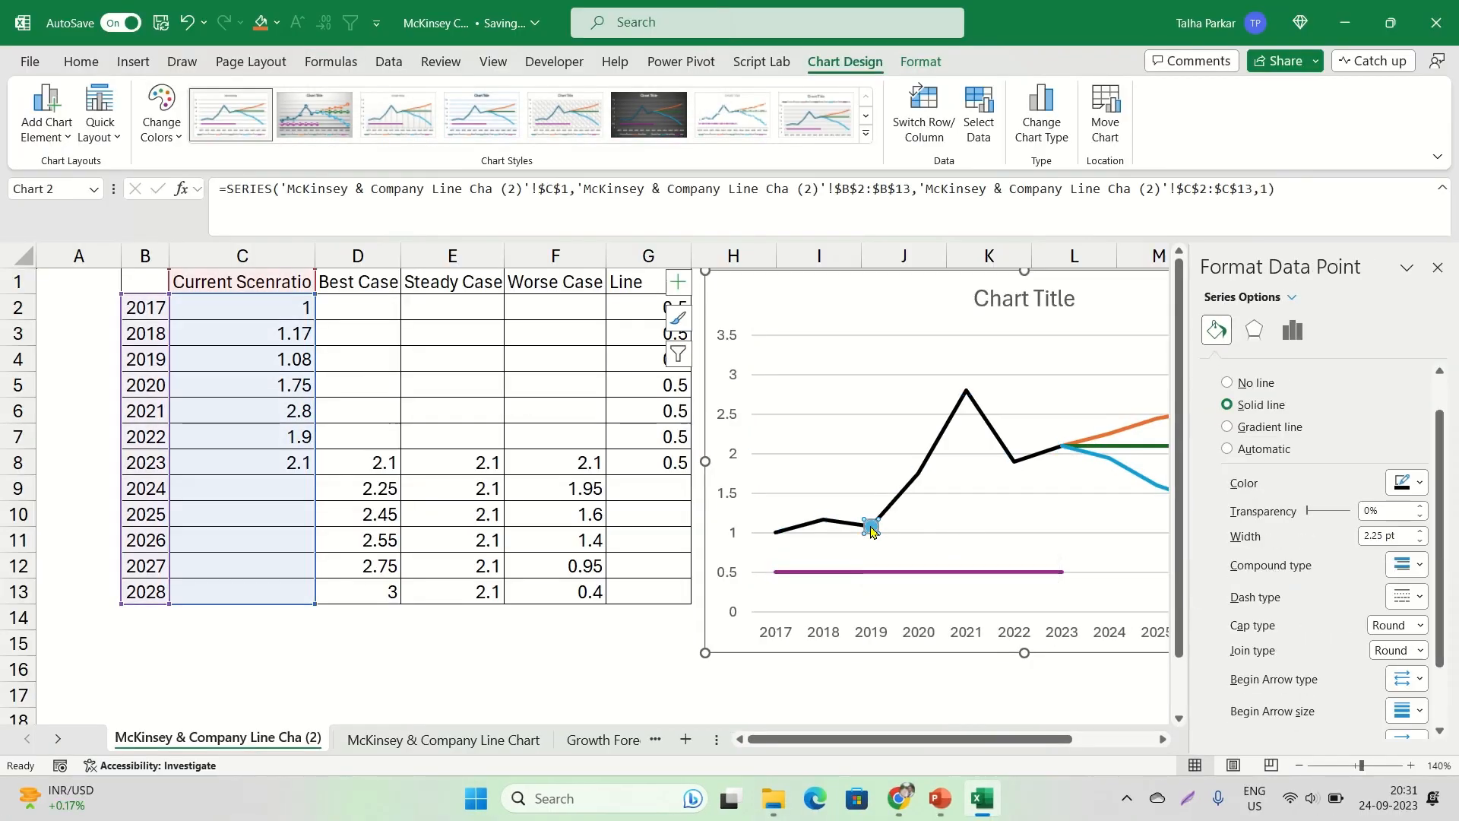
pyautogui.click(1217, 336)
pyautogui.scroll(1, 1226, 372)
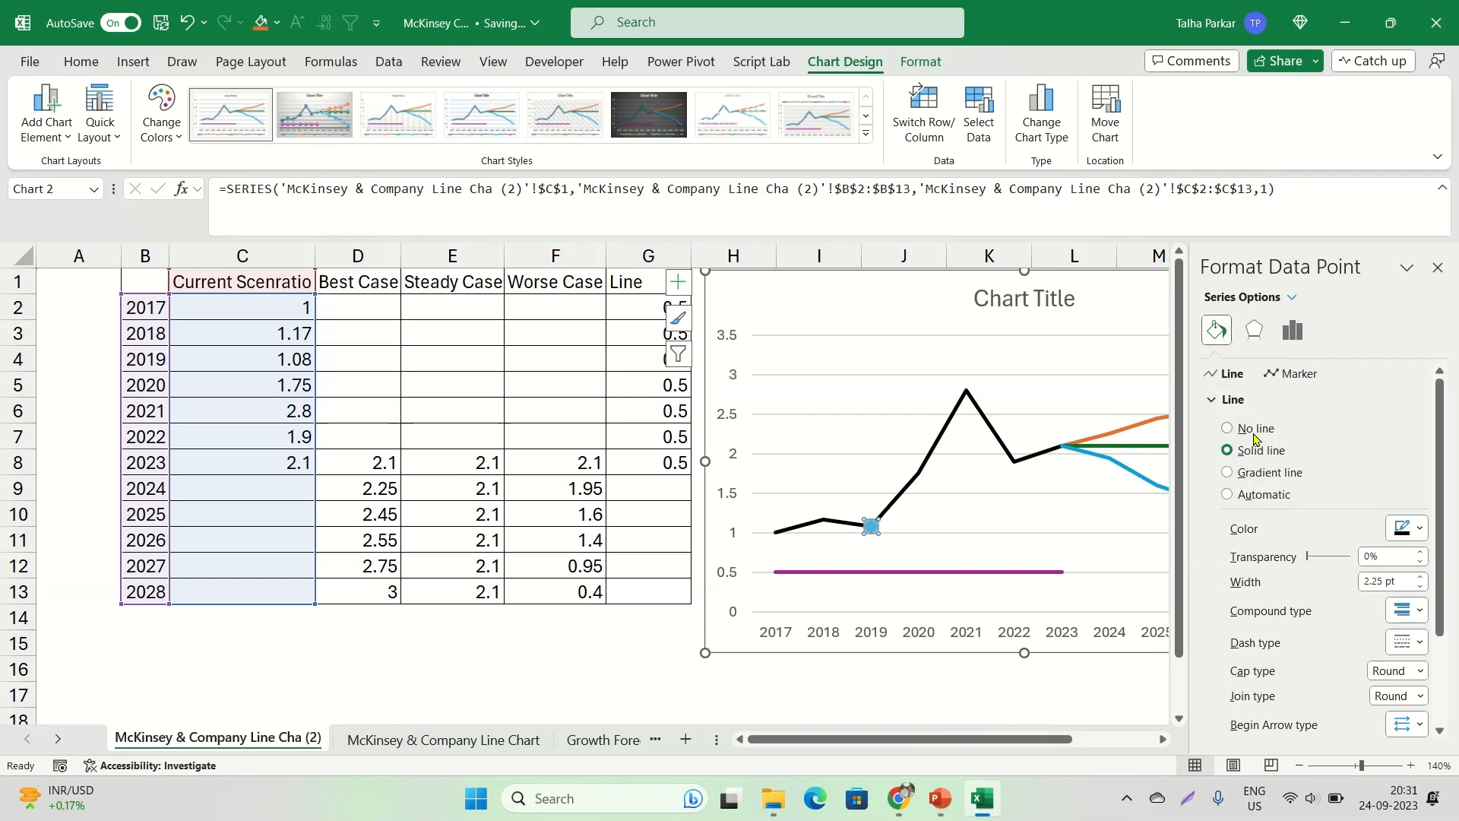
pyautogui.click(1292, 374)
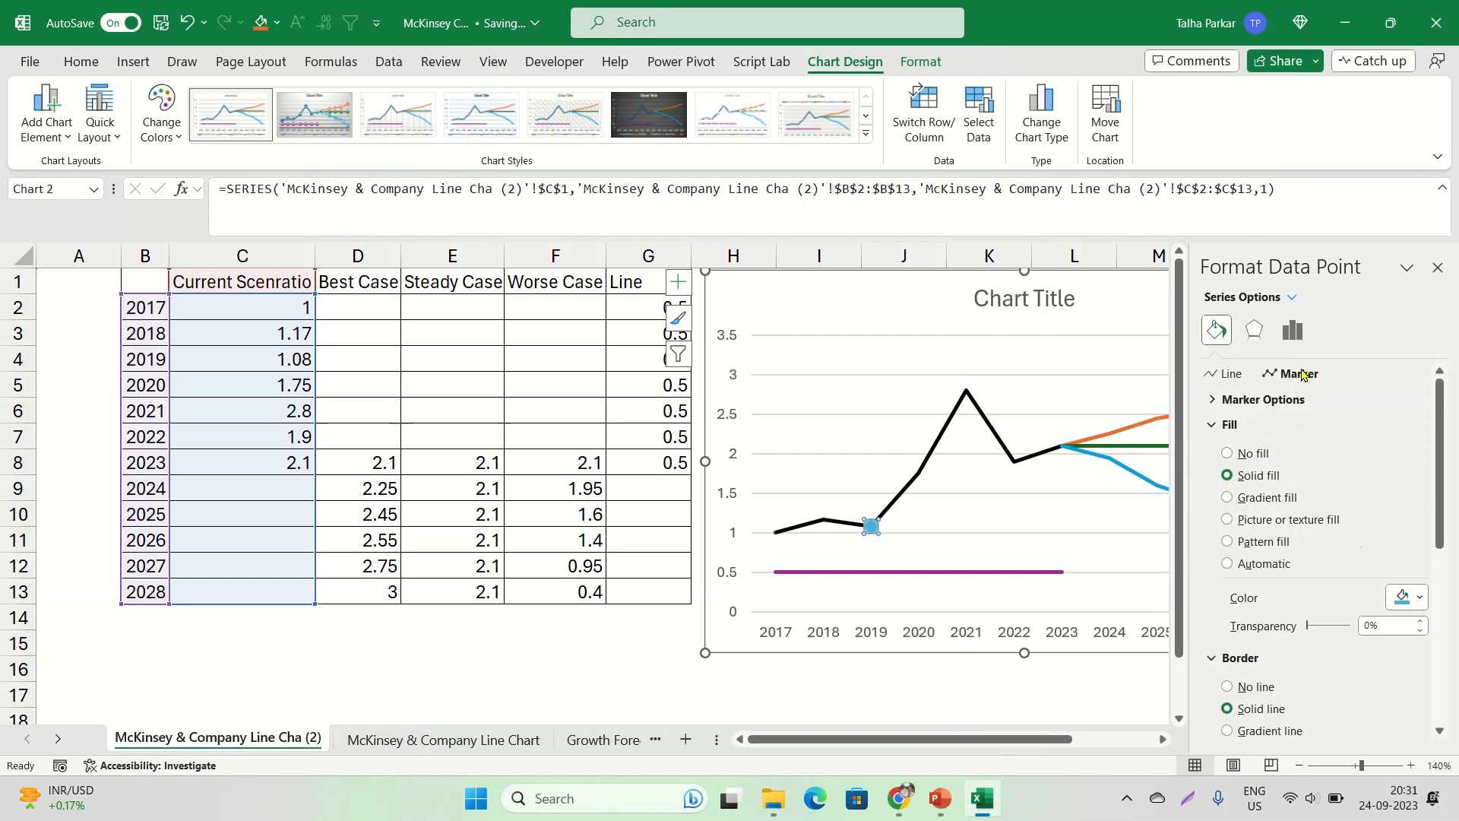
pyautogui.click(1246, 399)
pyautogui.scroll(-3, 1292, 601)
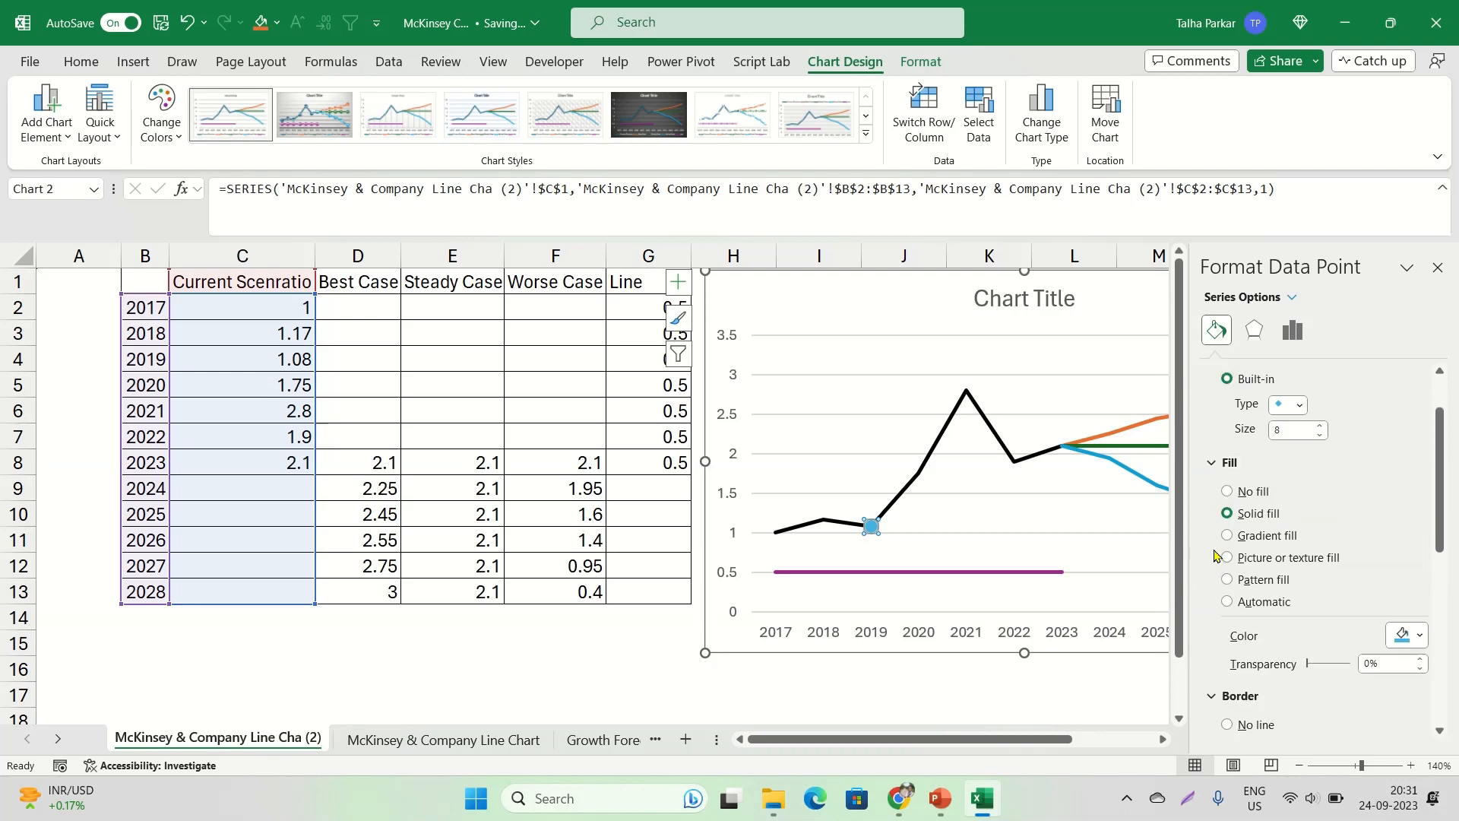
pyautogui.click(1408, 643)
pyautogui.click(1328, 466)
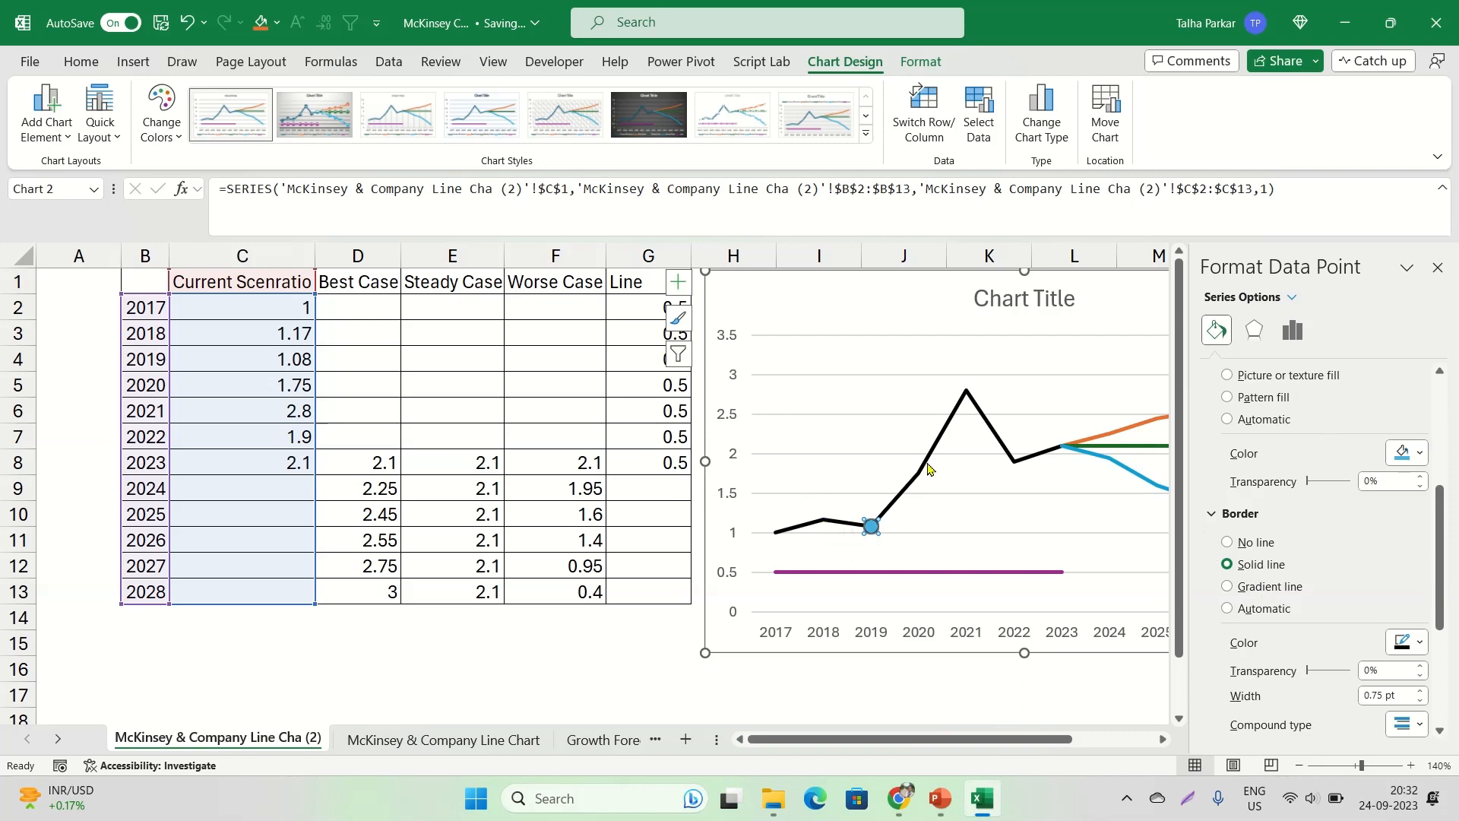
pyautogui.click(1439, 268)
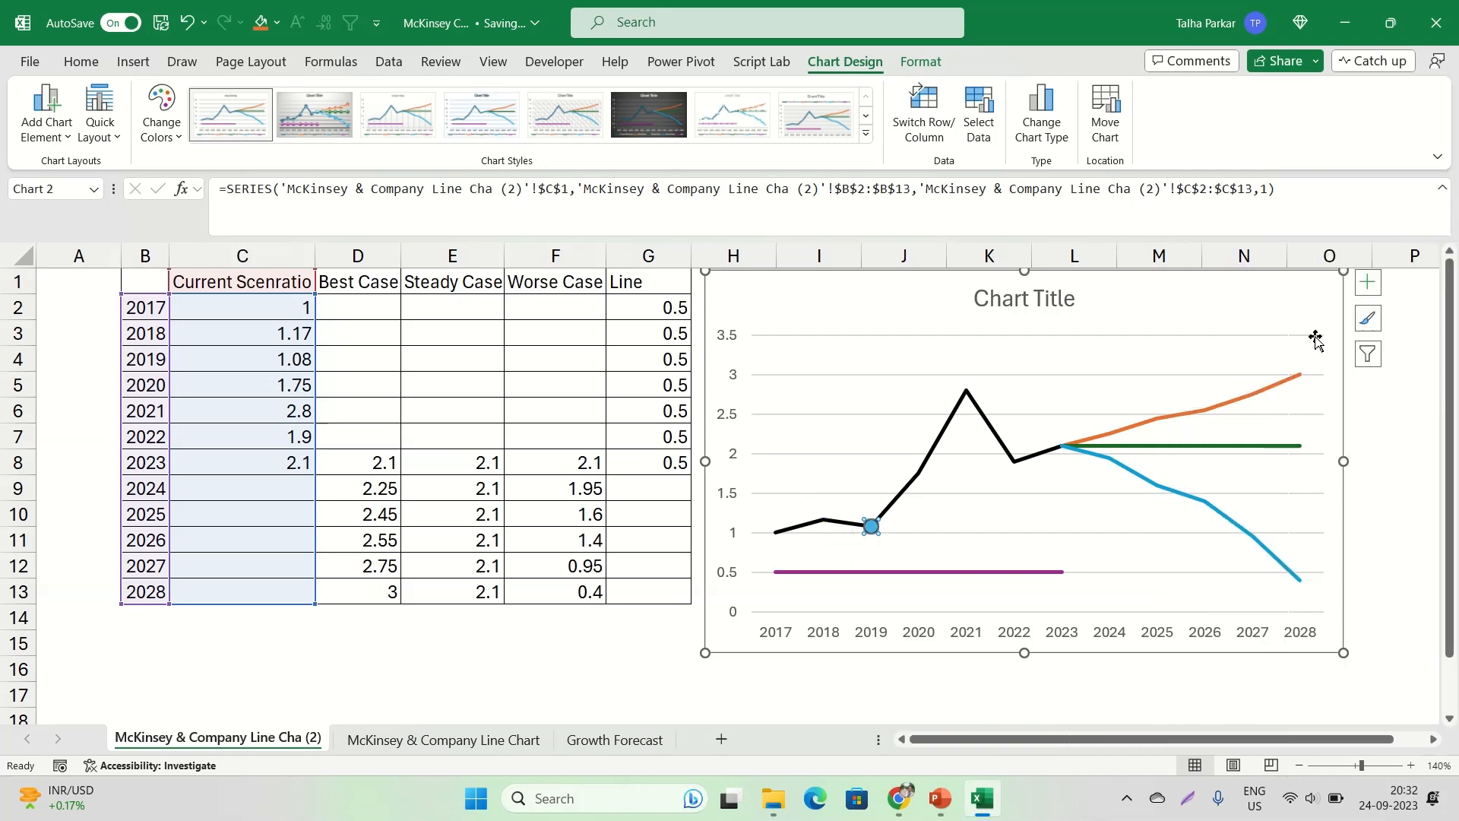
pyautogui.click(1008, 488)
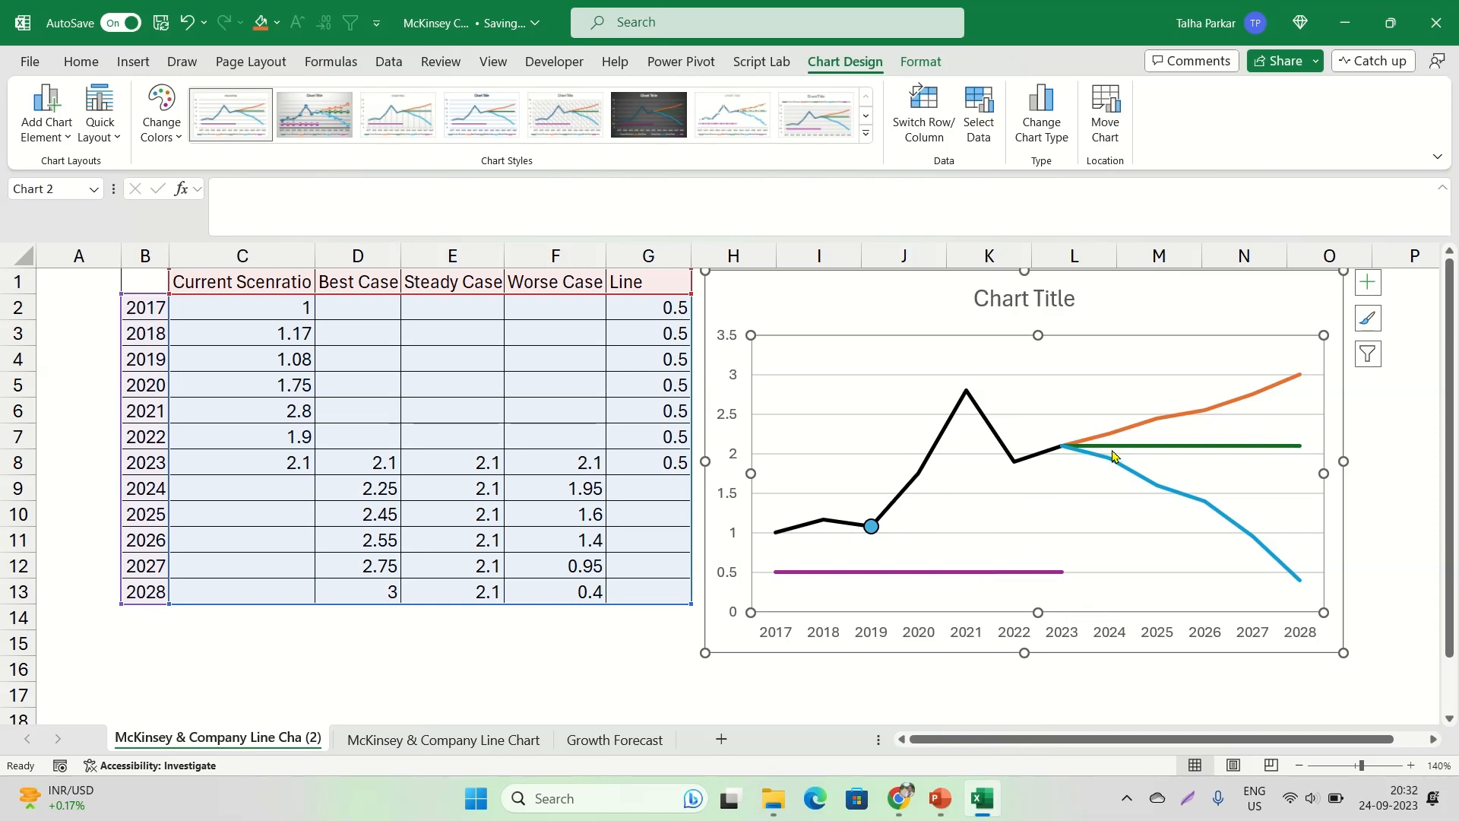
# Check the projection lines in the McKinsey reference chart in Chrome, and select the Best Case line in the Excel chart
pyautogui.moveTo(1114, 436)
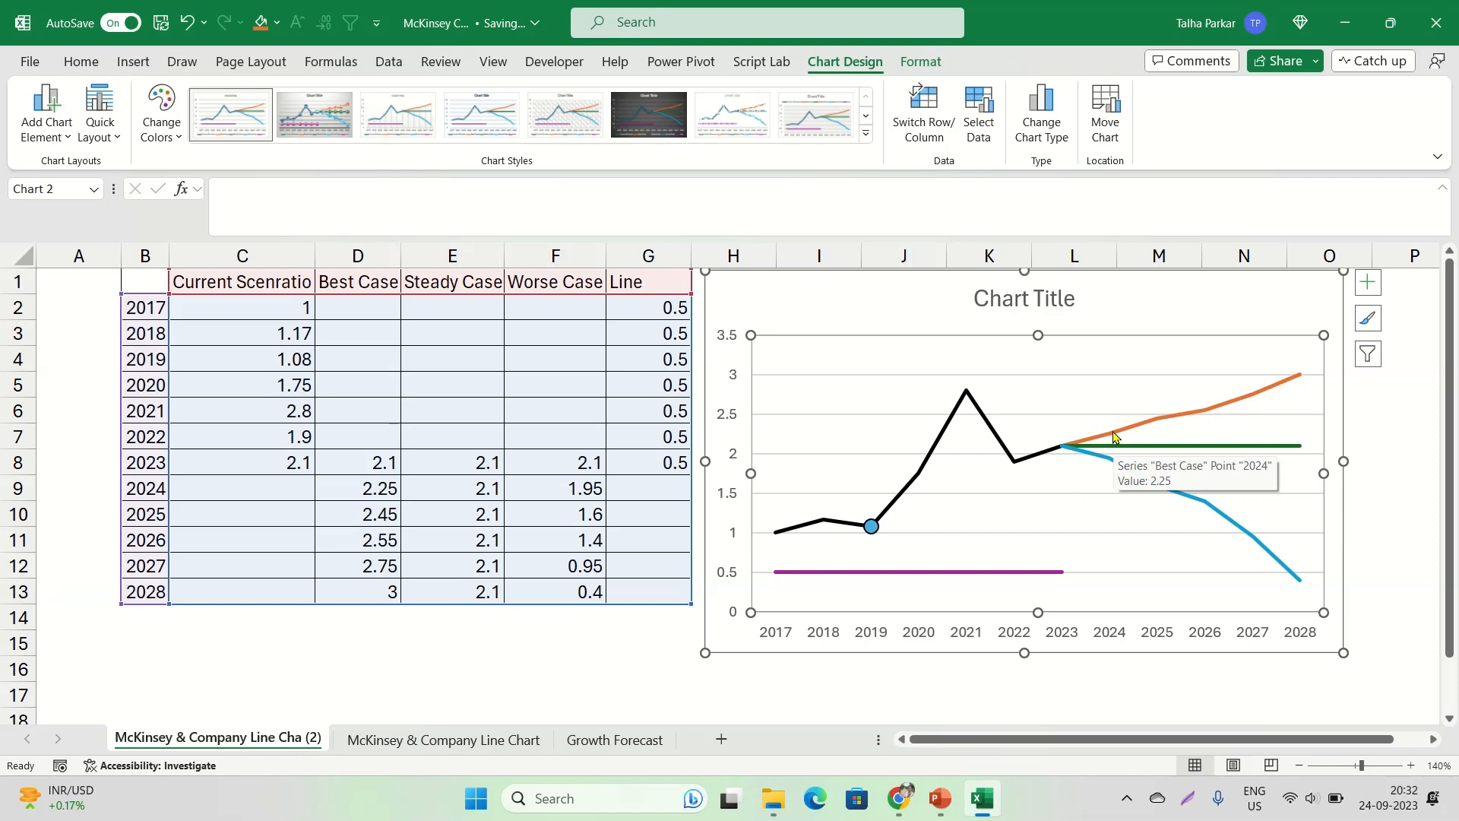
pyautogui.click(898, 798)
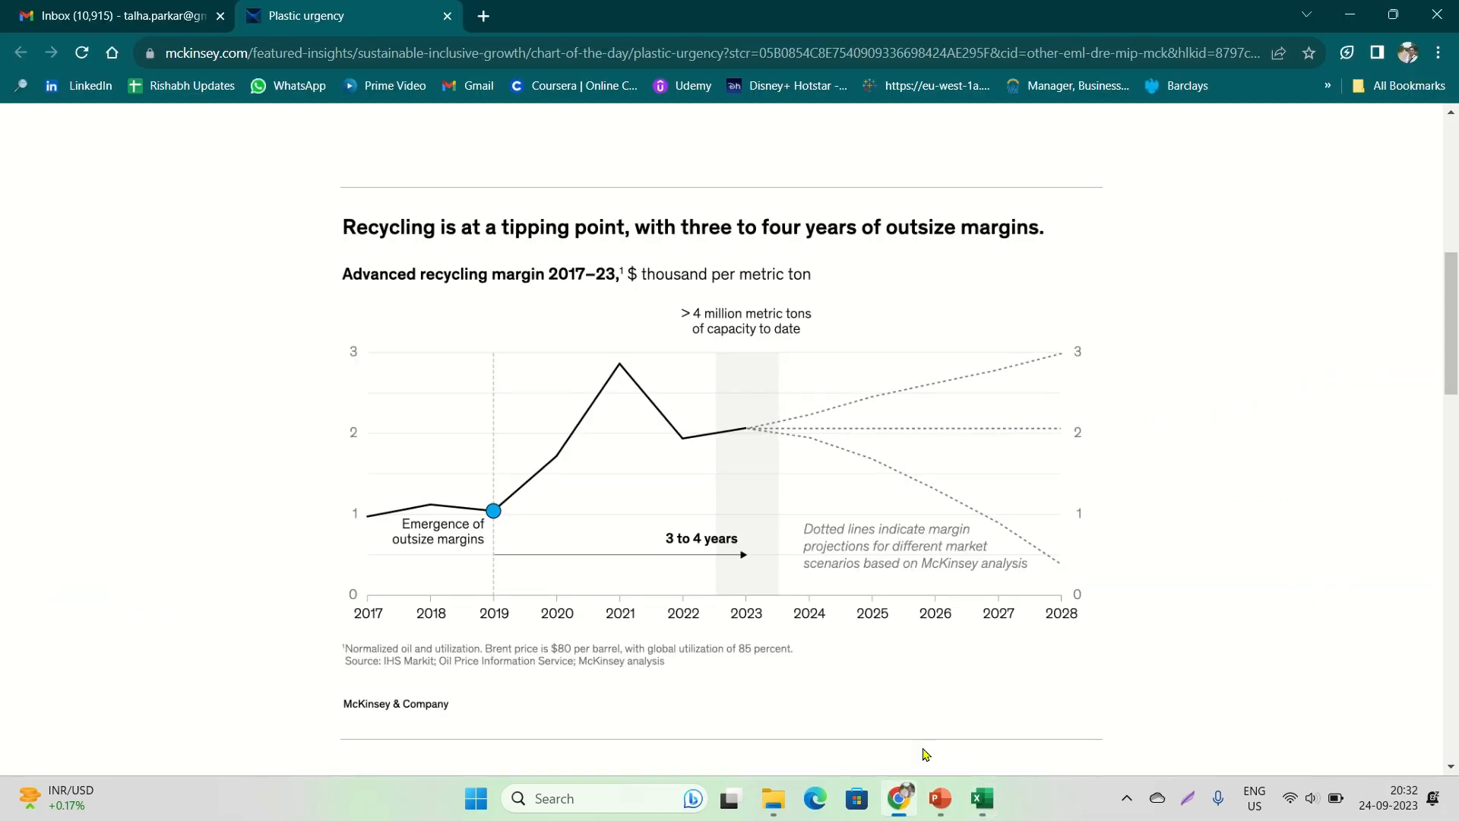
pyautogui.click(981, 798)
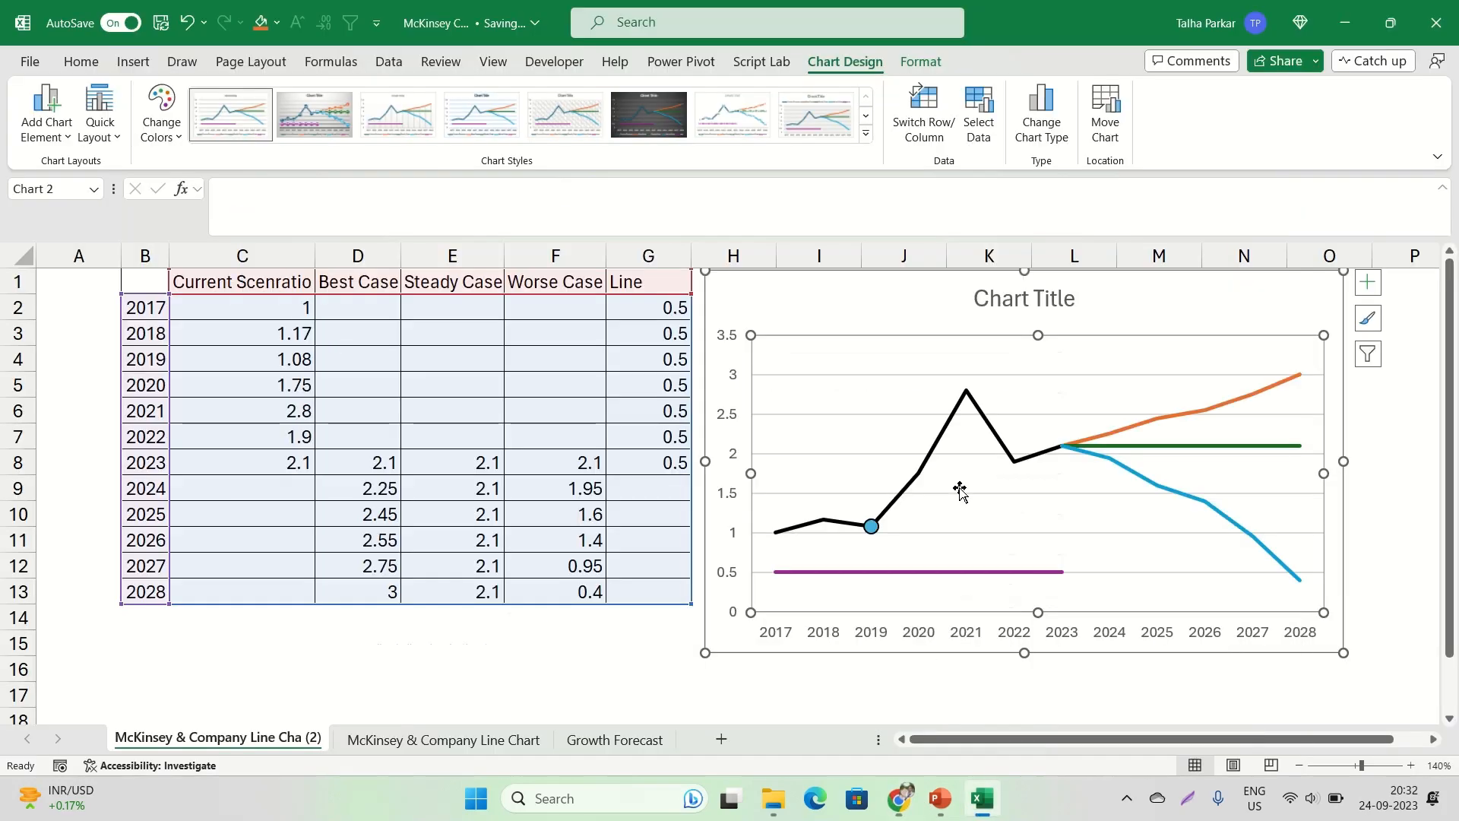
pyautogui.click(1133, 432)
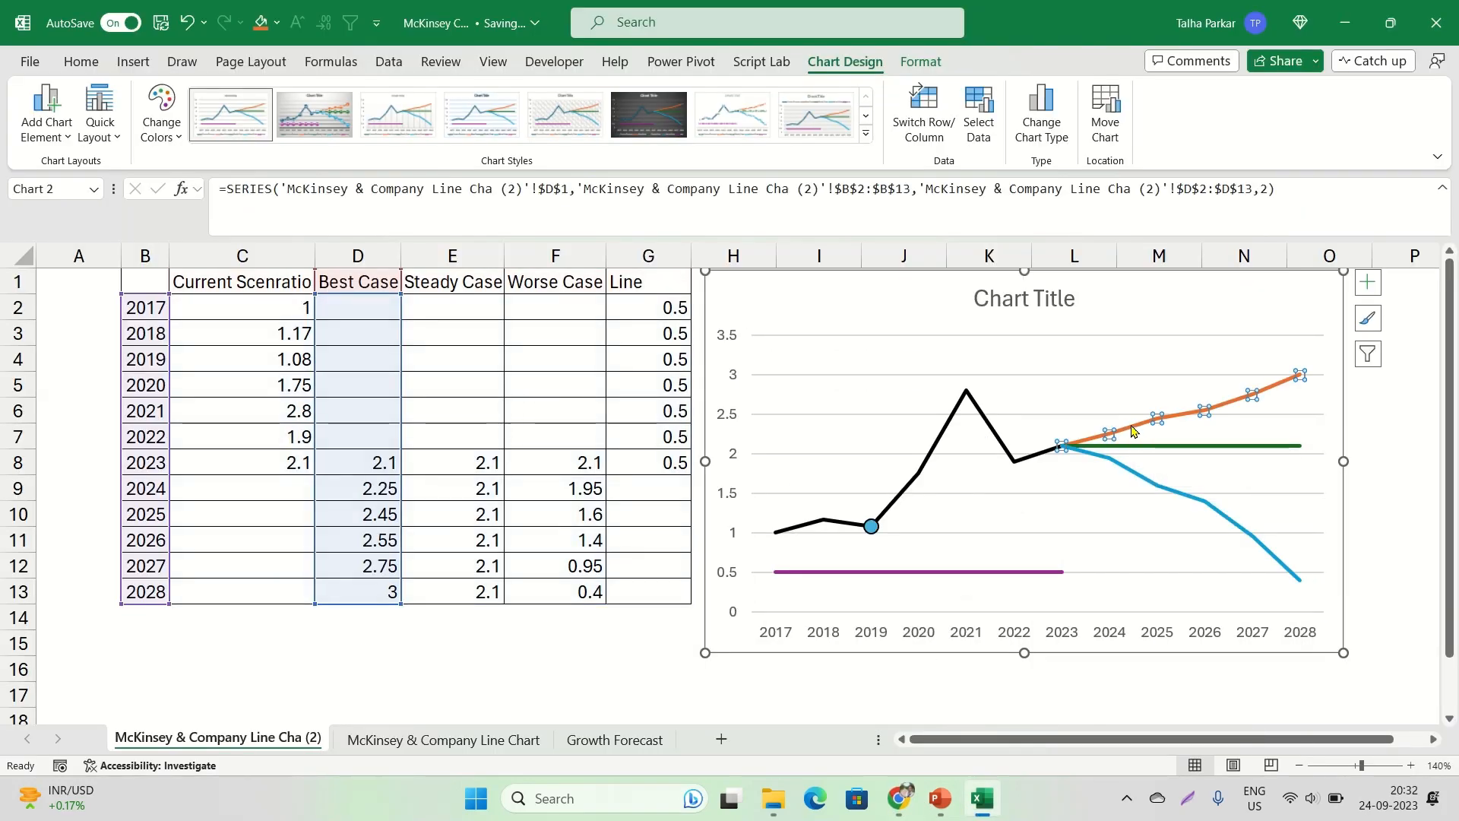
pyautogui.hotkey('ctrl', 'q')
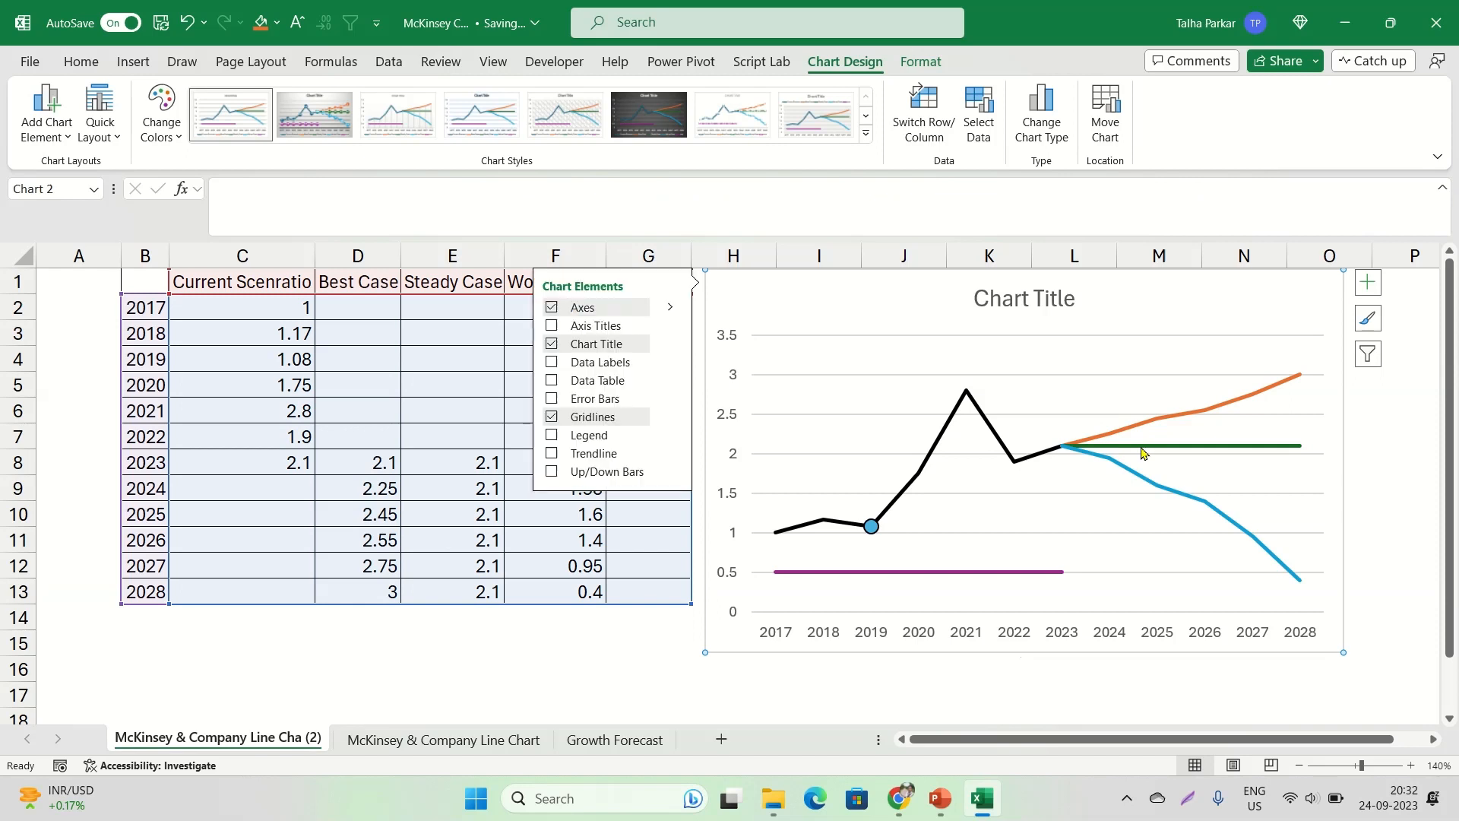
pyautogui.click(1138, 410)
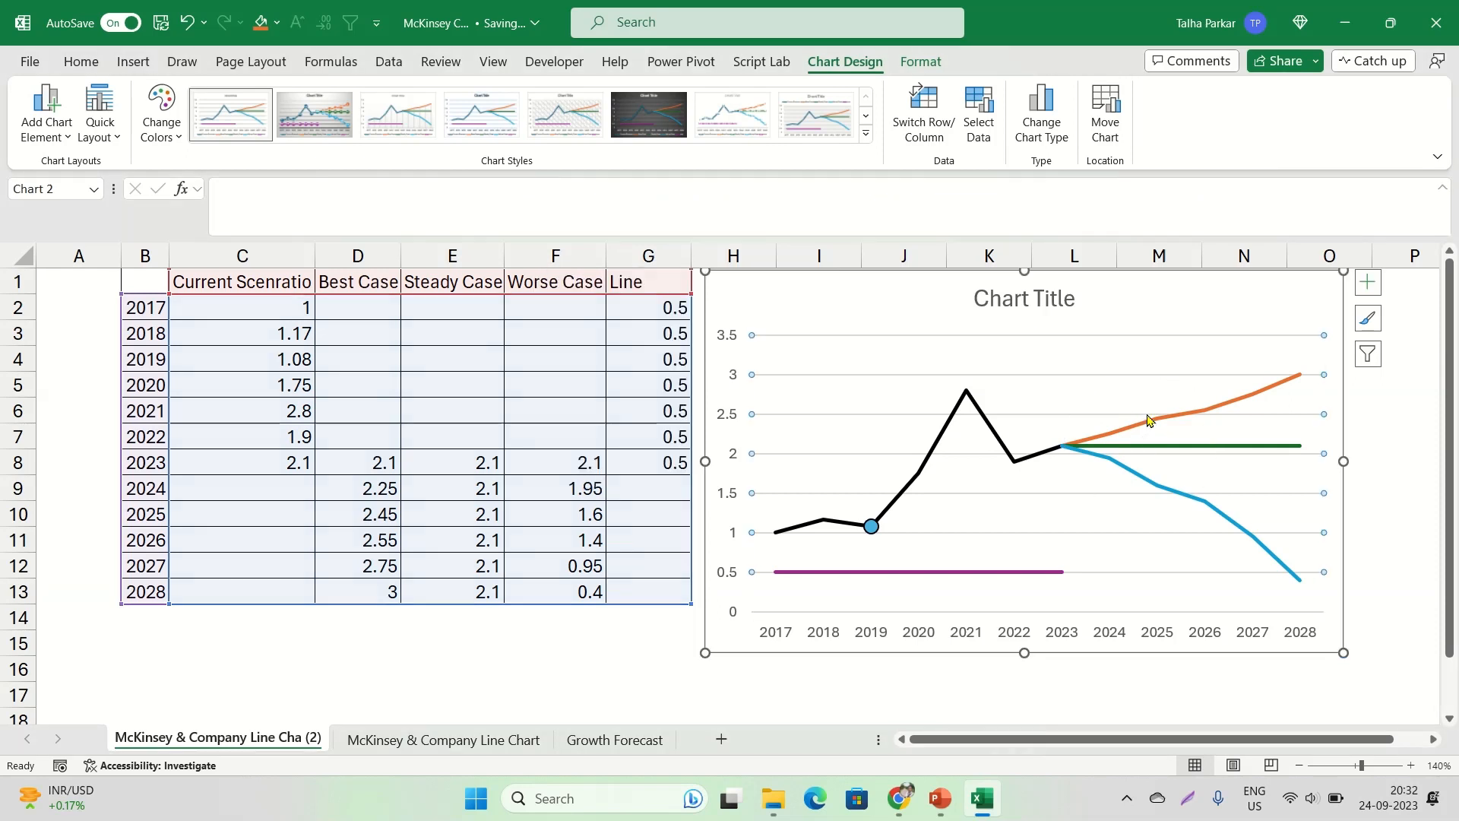
pyautogui.click(1148, 420)
pyautogui.hotkey('ctrl', 'q')
pyautogui.click(1156, 420)
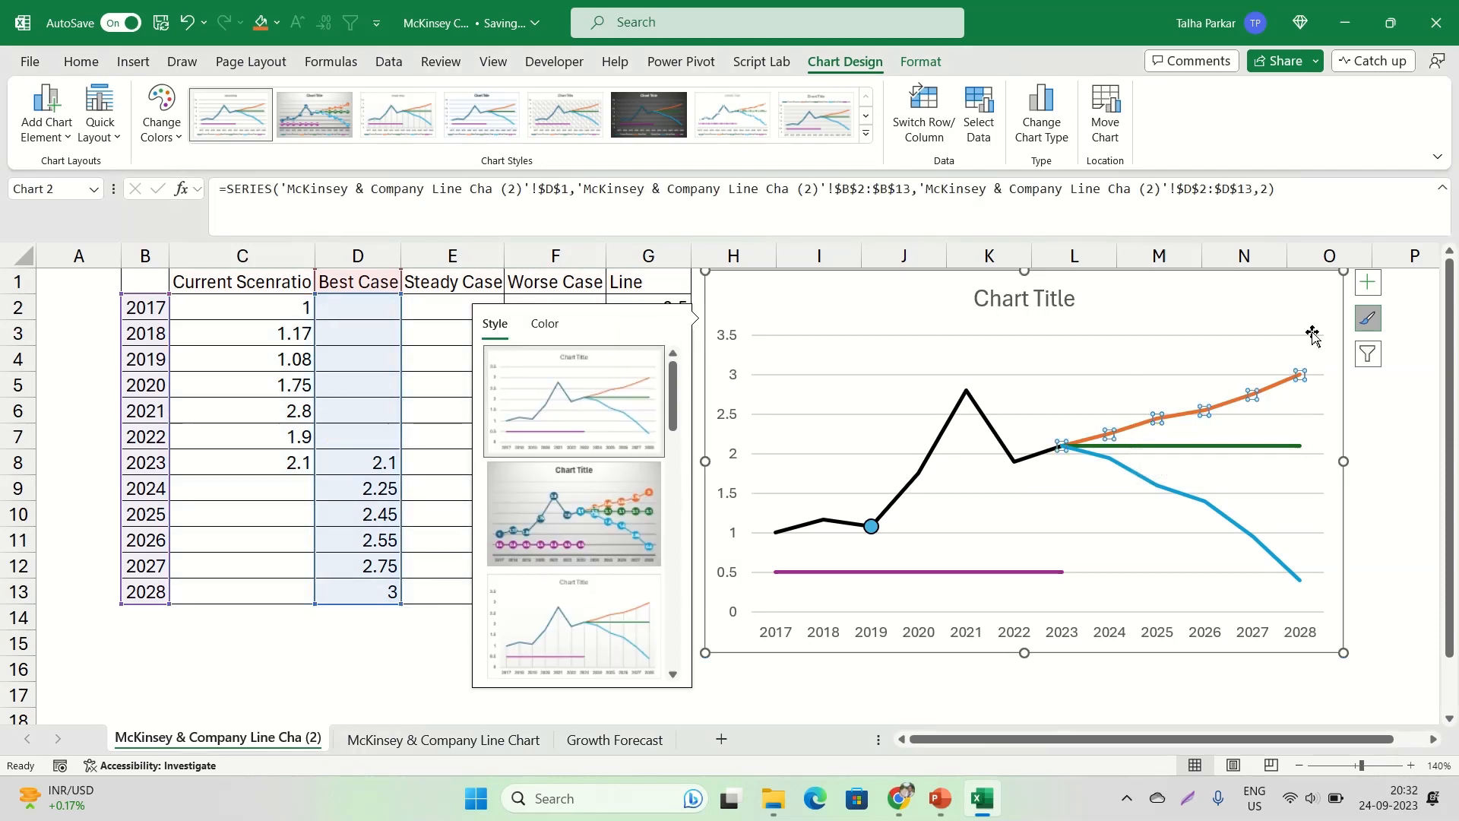
pyautogui.click(1367, 319)
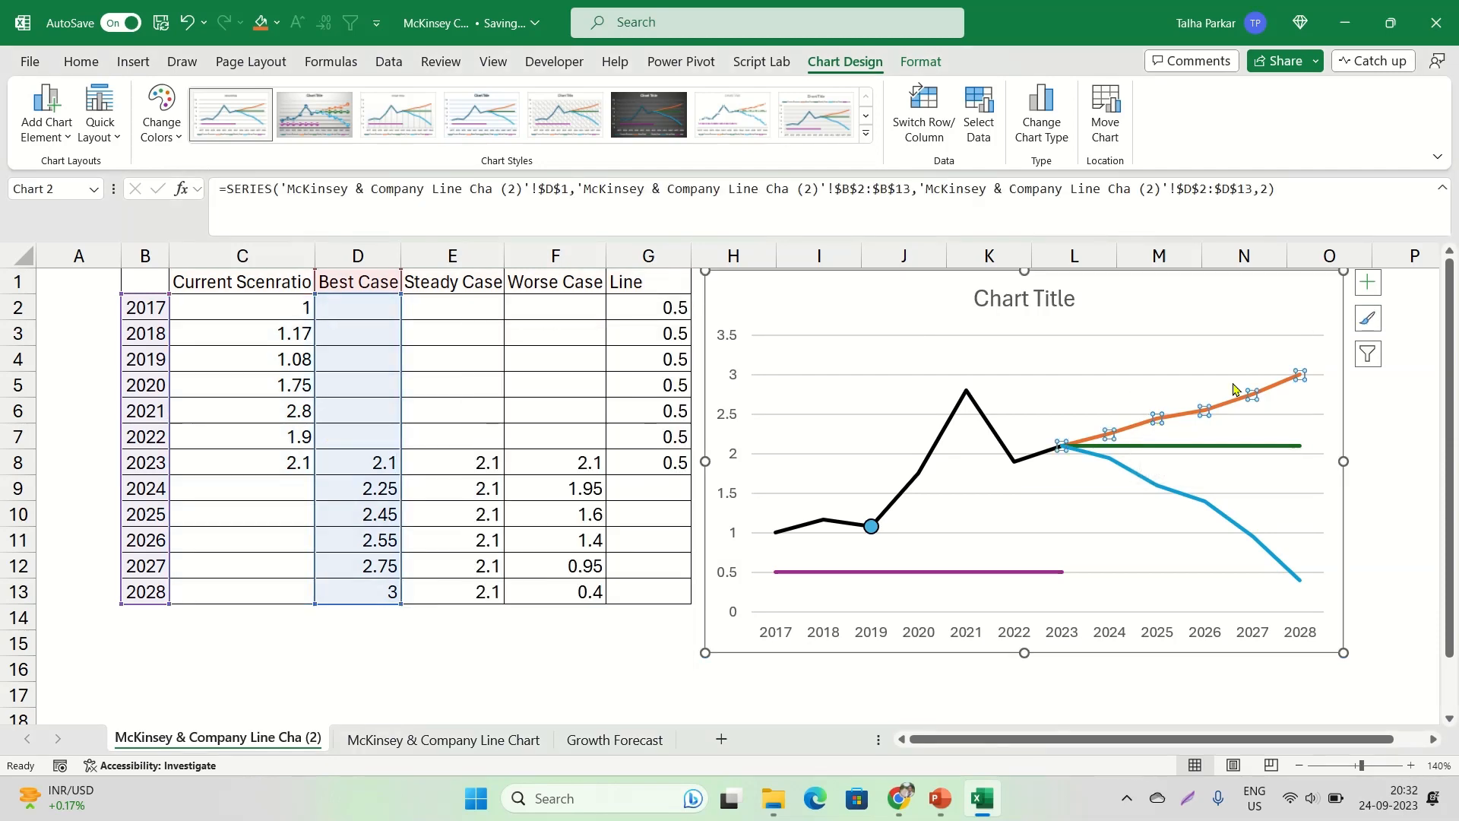
# Look through the Best Case series' line and marker options, and compare the Excel chart with the McKinsey reference in Chrome
pyautogui.rightClick(1171, 417)
pyautogui.click(1224, 624)
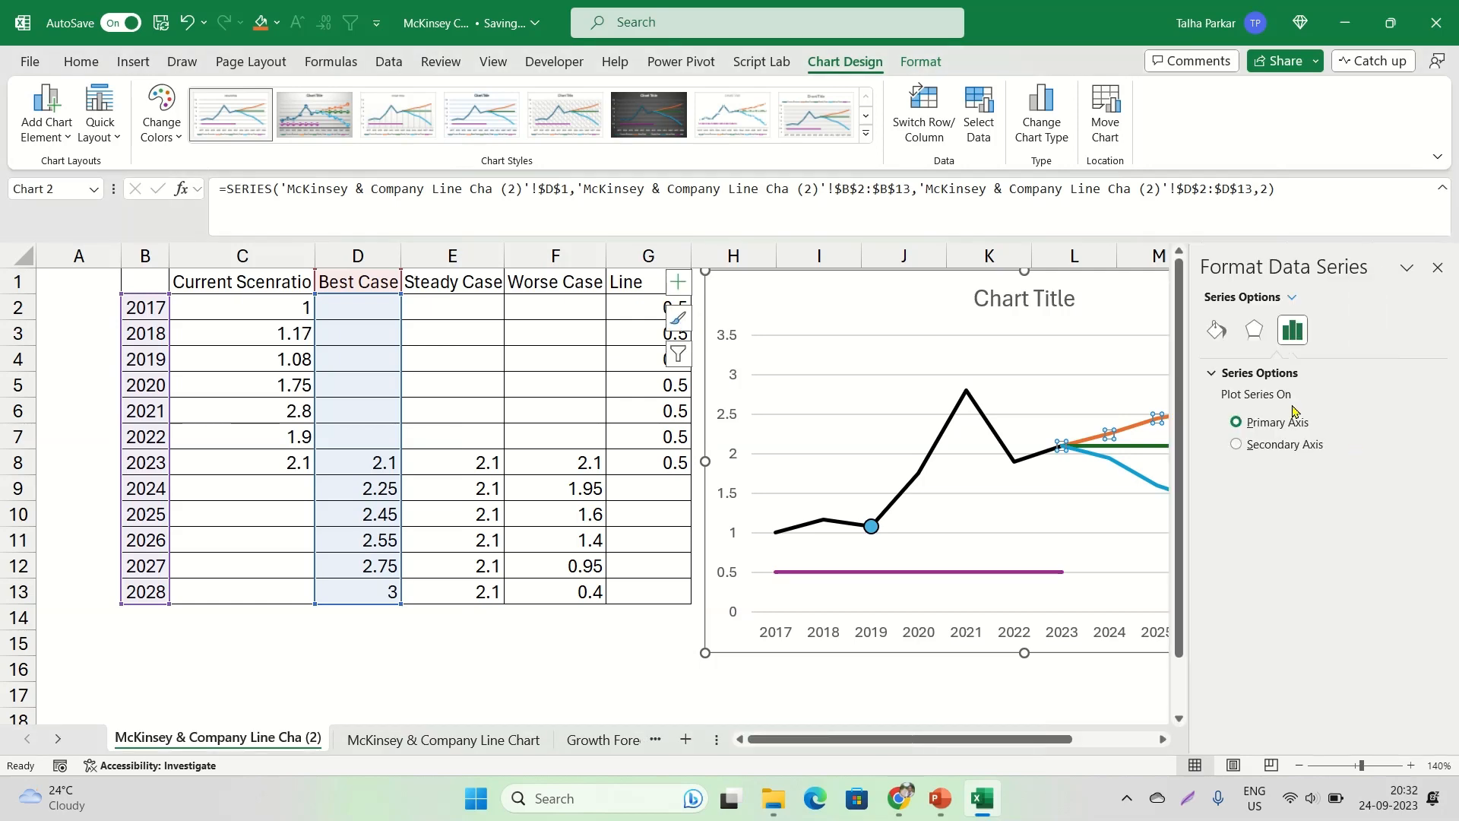
pyautogui.click(1212, 333)
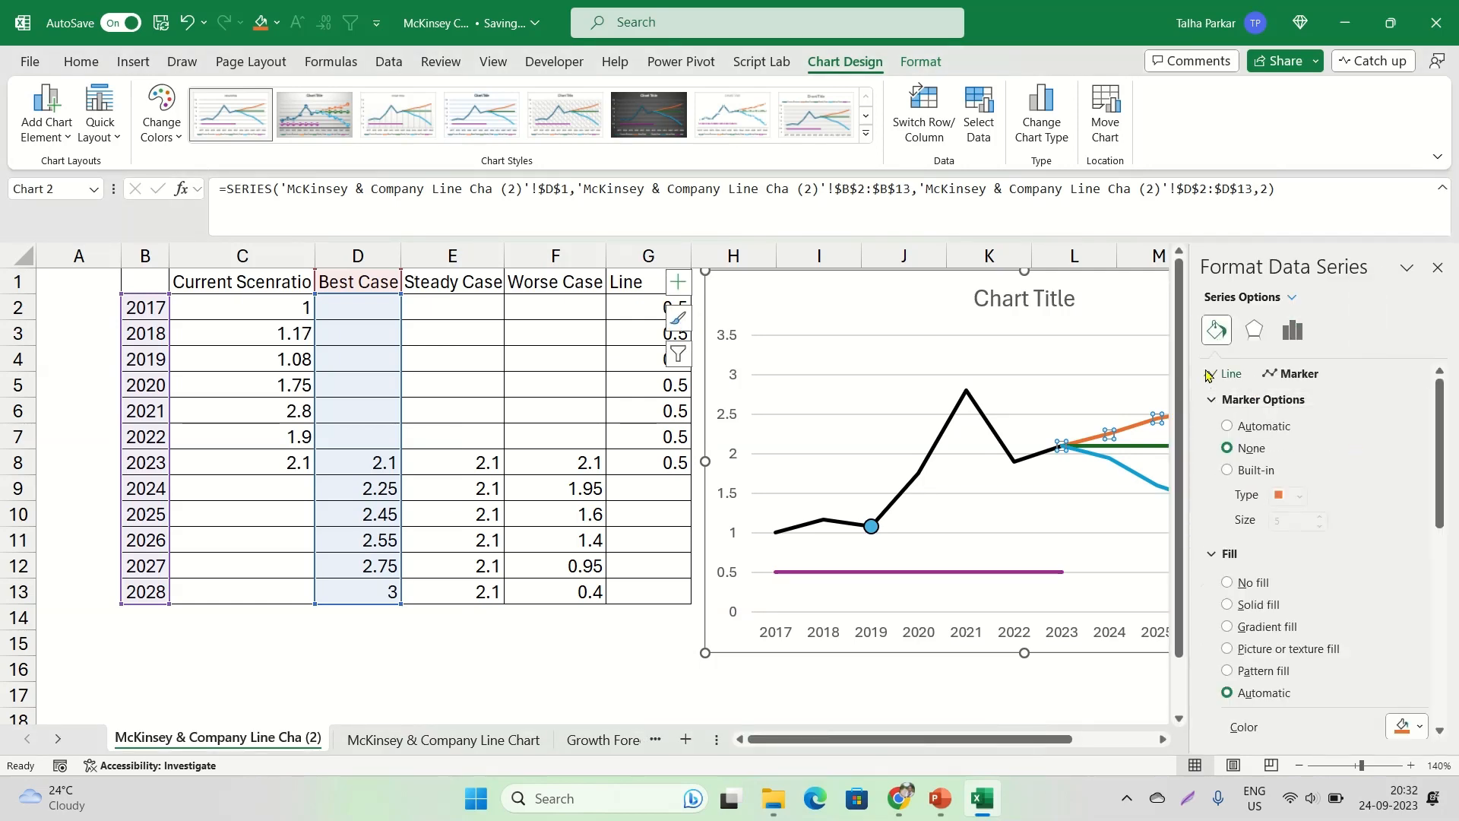
pyautogui.click(1227, 373)
pyautogui.click(1292, 373)
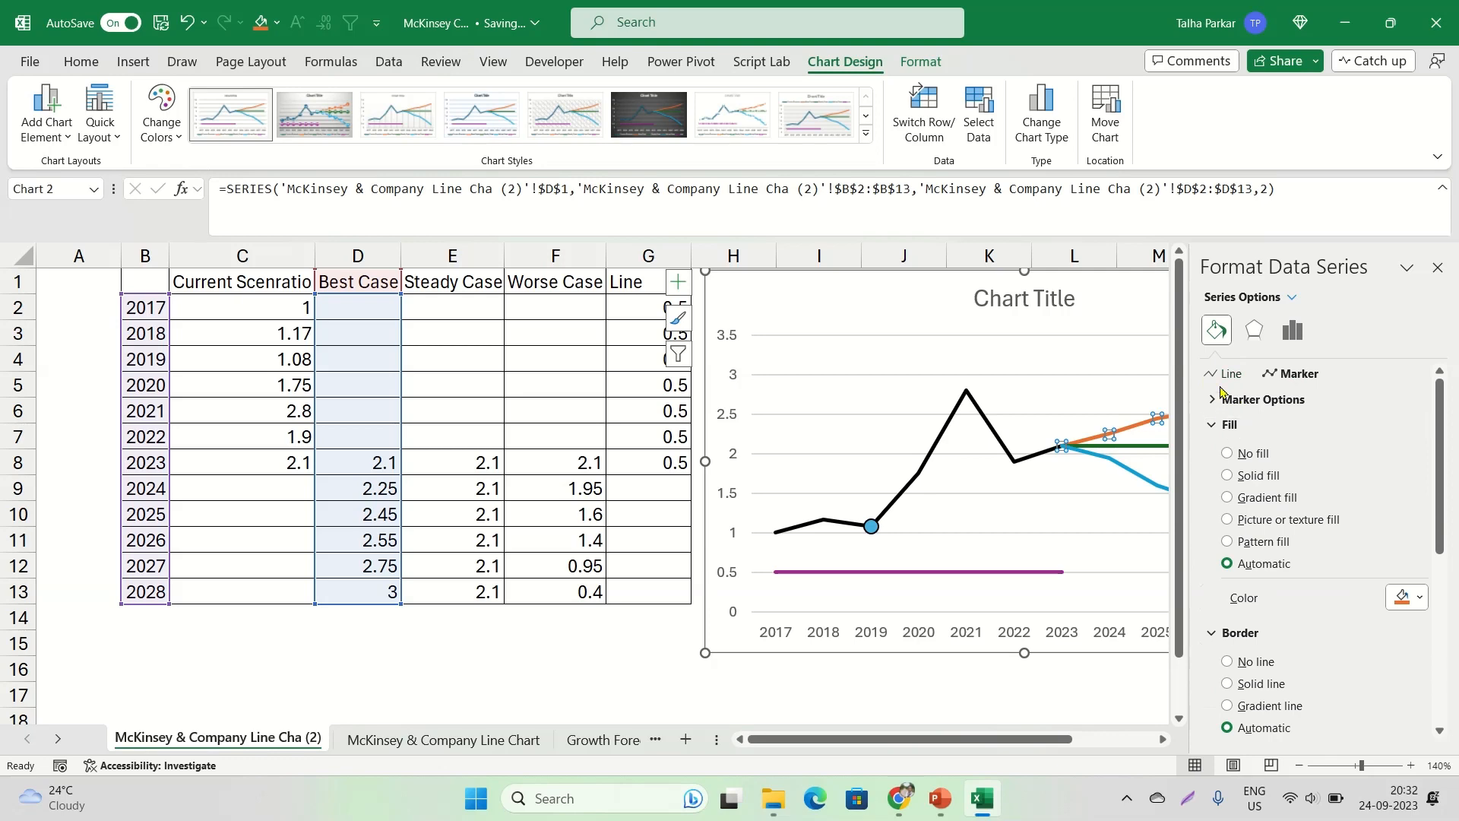
pyautogui.click(1257, 399)
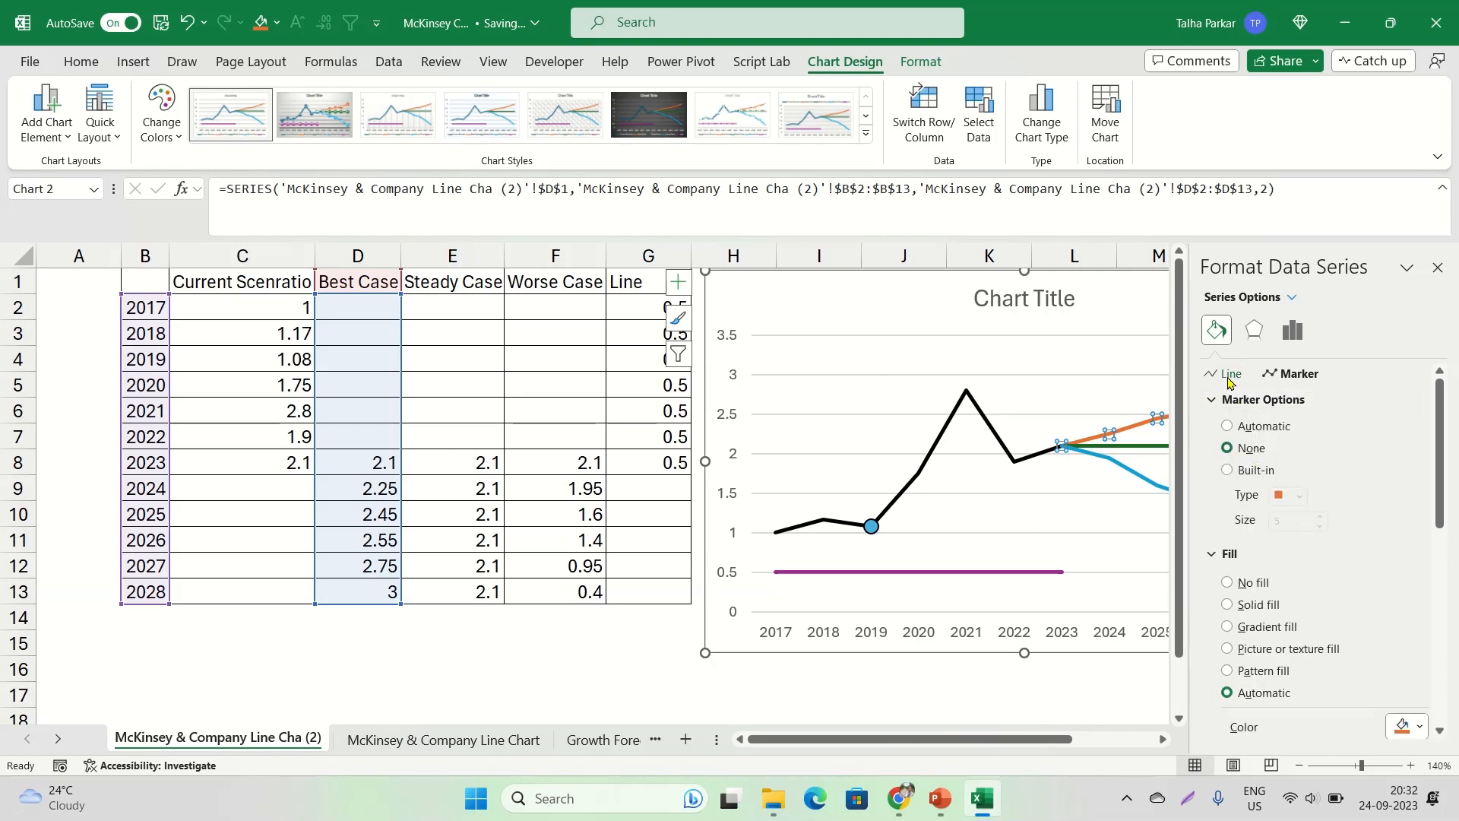
pyautogui.hotkey('alt', 'Tab')
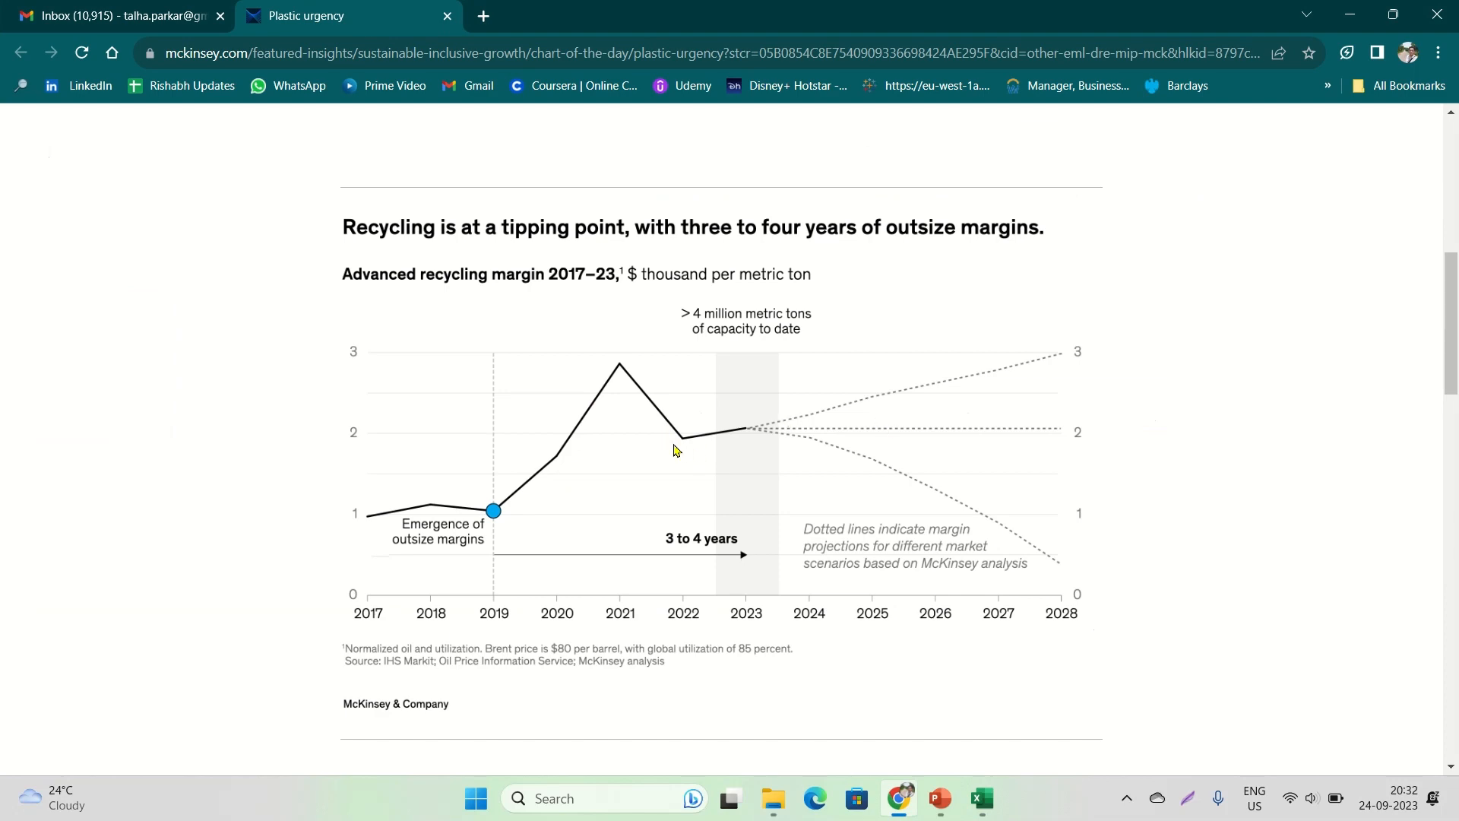
pyautogui.press('ctrl')
pyautogui.press('ctrl')
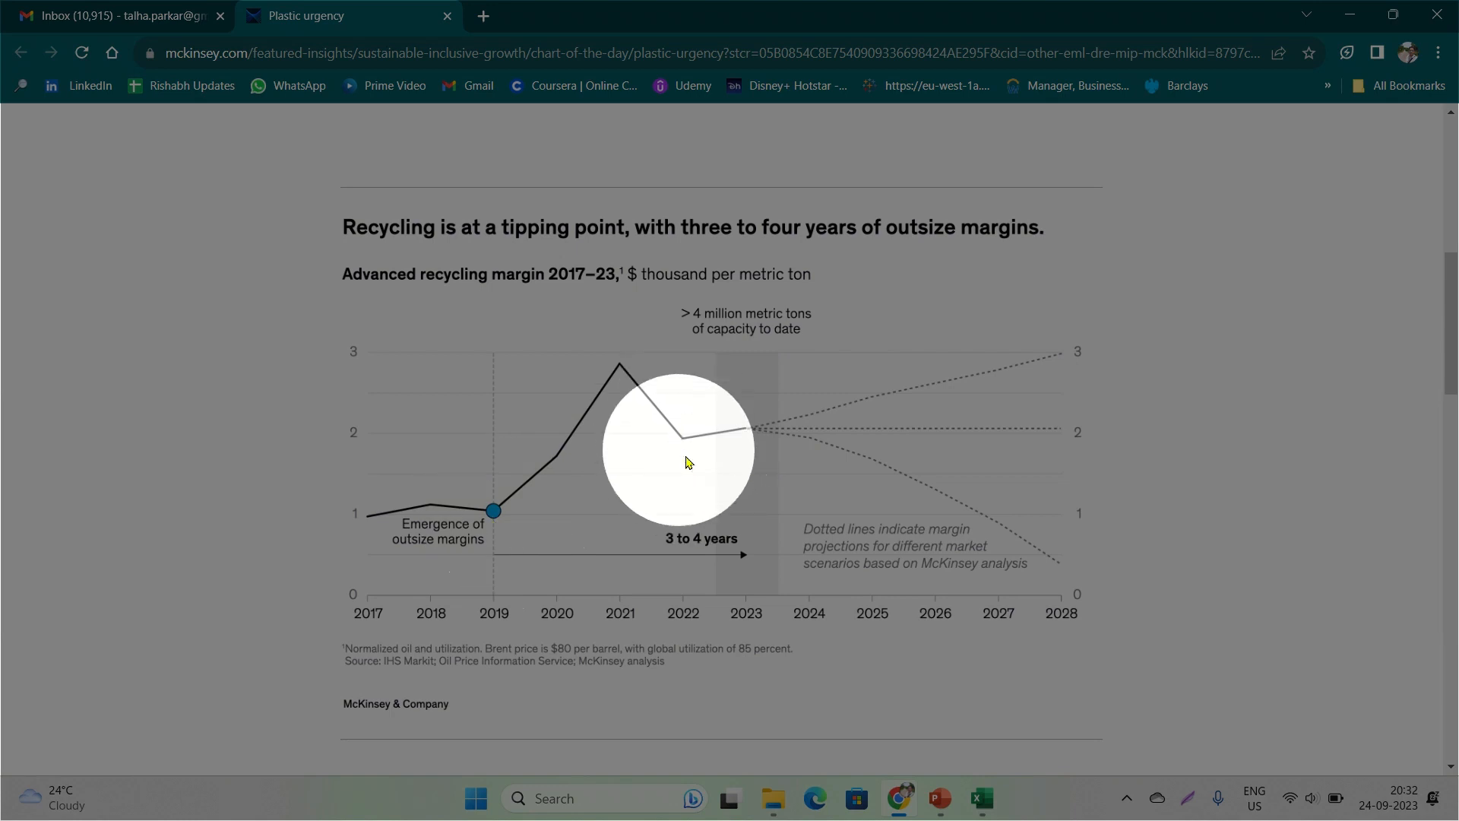
pyautogui.hotkey('alt', 'Tab')
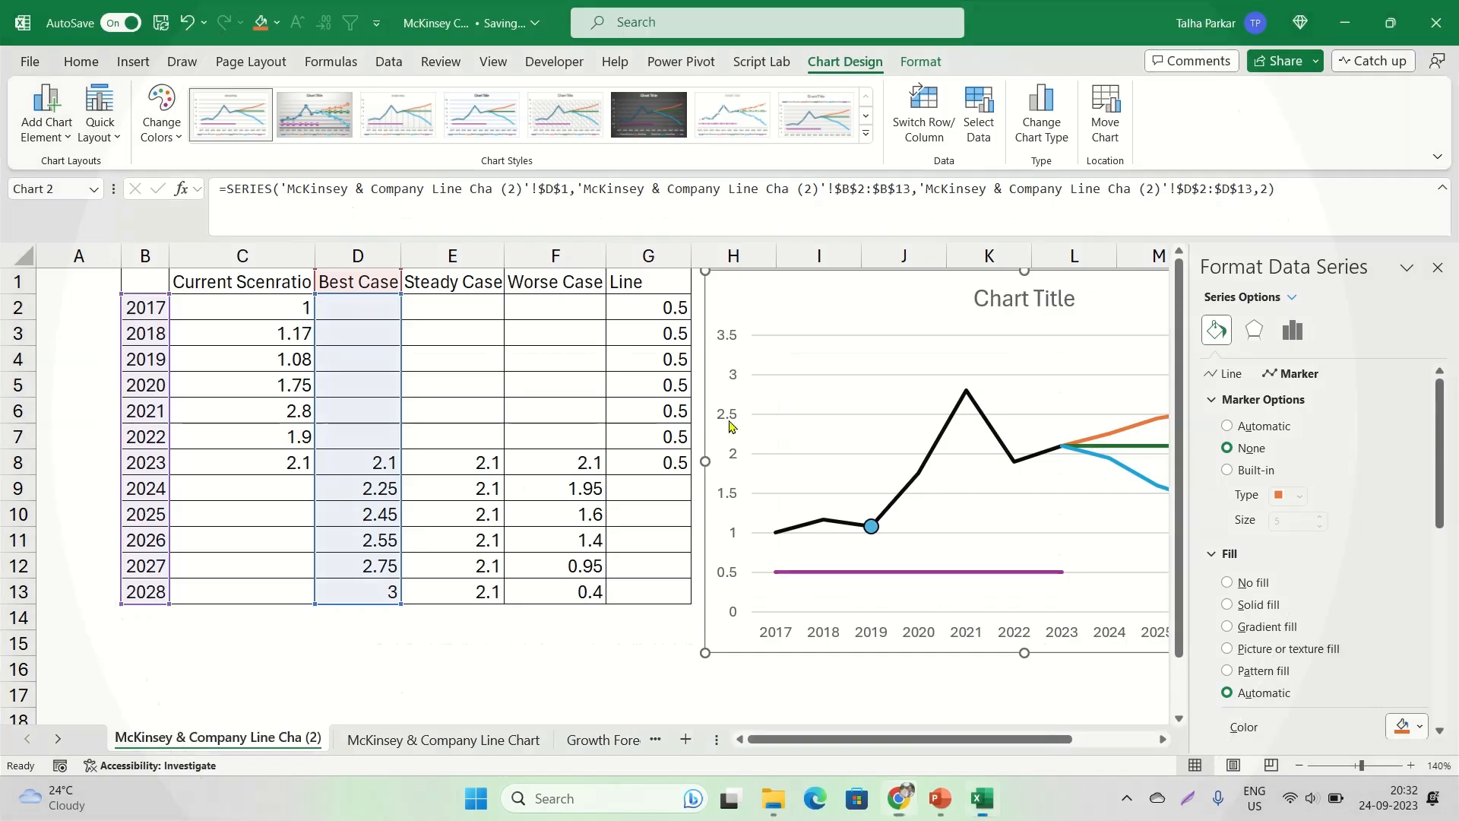
pyautogui.click(1437, 267)
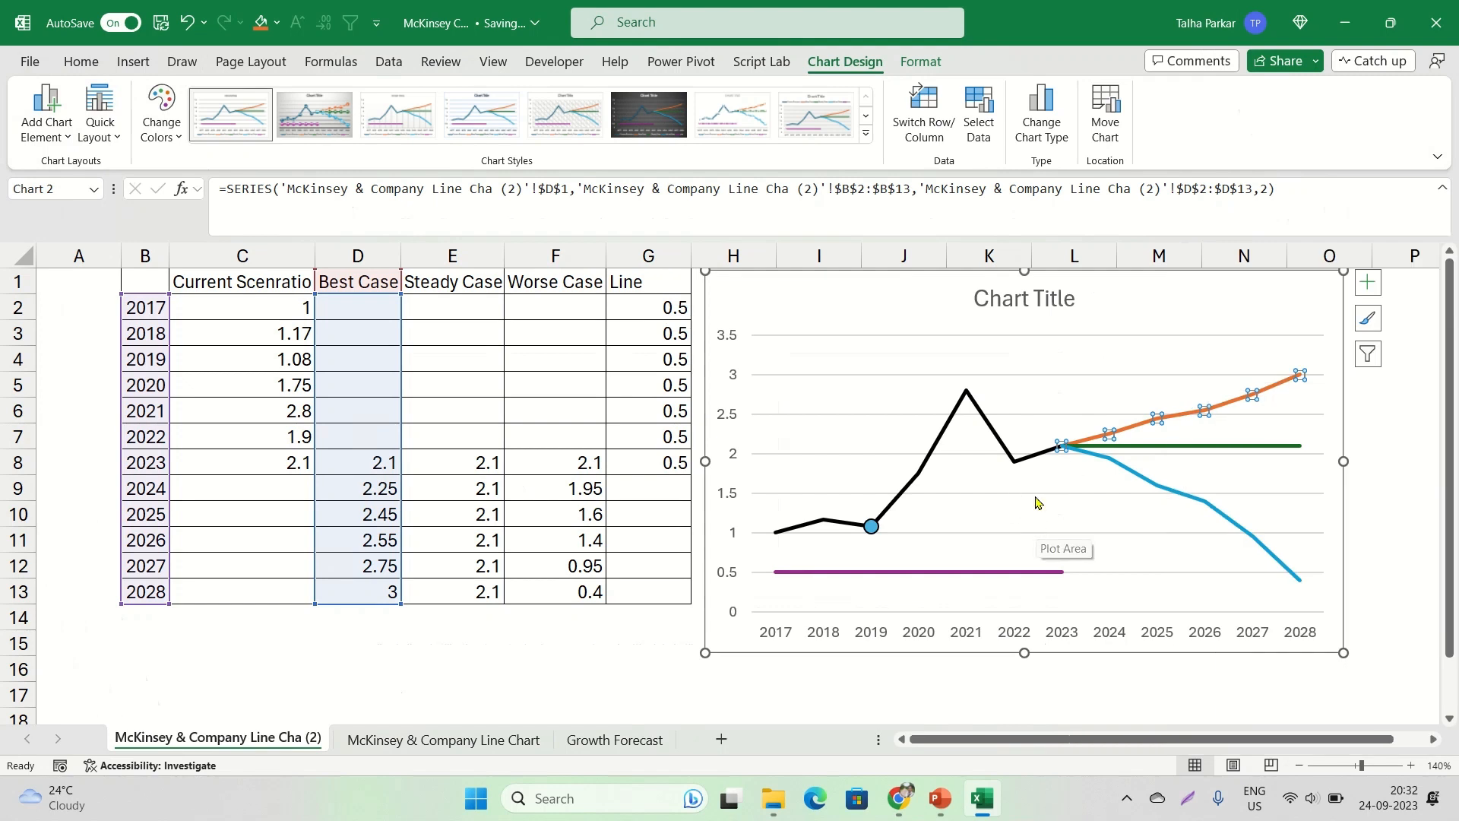
# Format the Best Case series as a solid line in a mid-grey theme colour
pyautogui.rightClick(1133, 426)
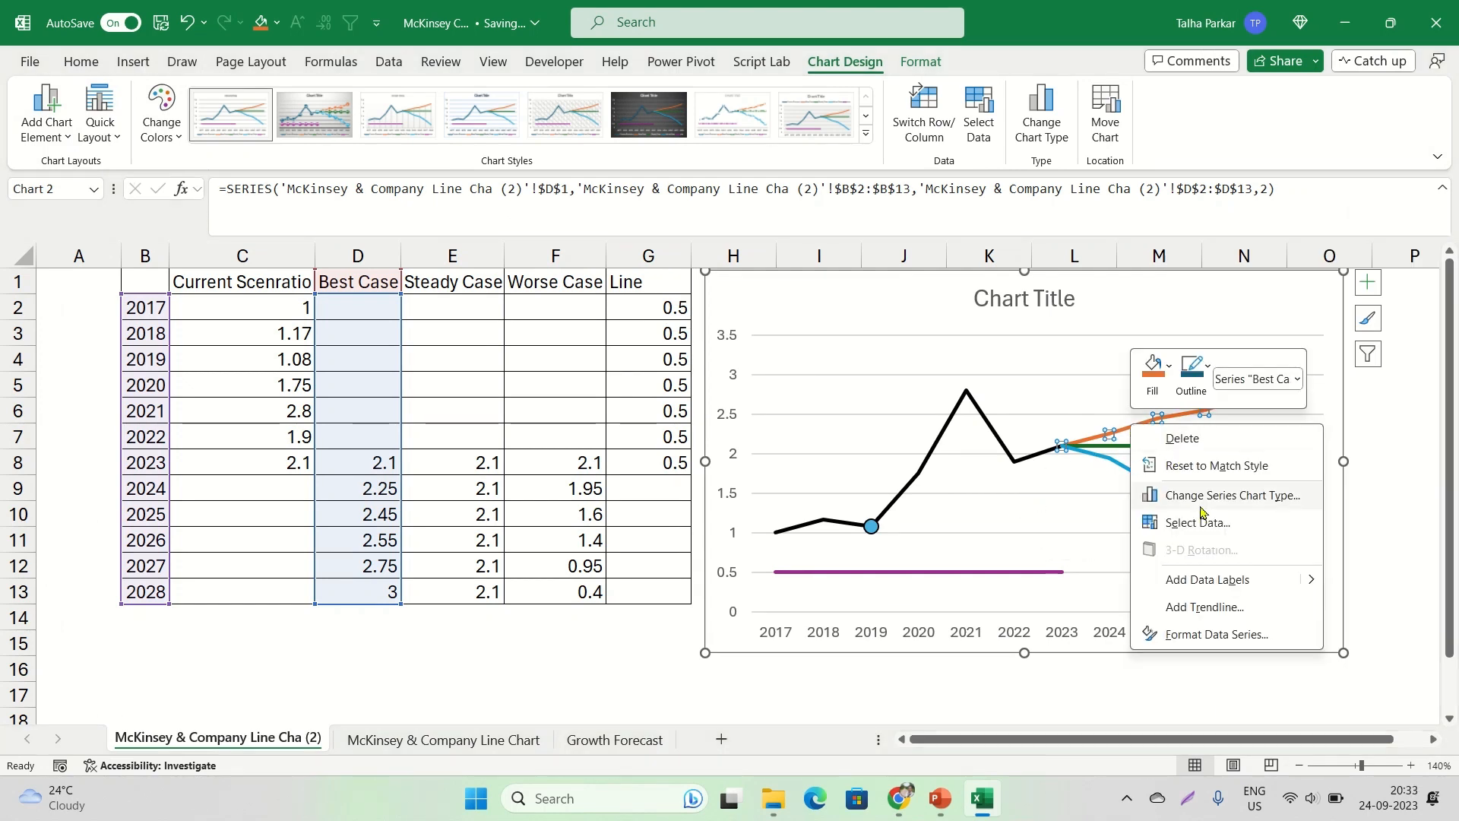
pyautogui.click(1172, 635)
pyautogui.click(1217, 330)
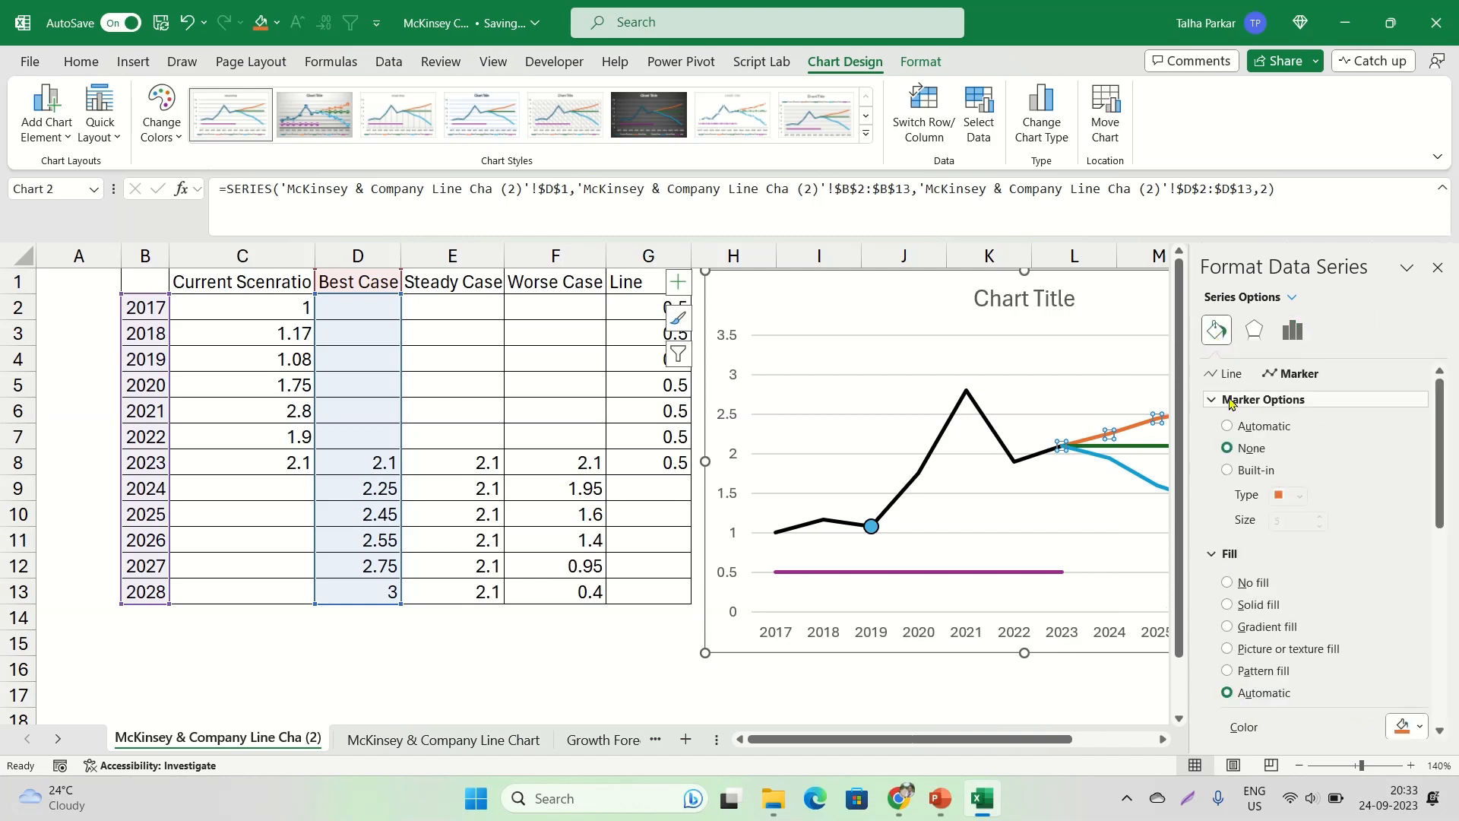
pyautogui.click(1225, 374)
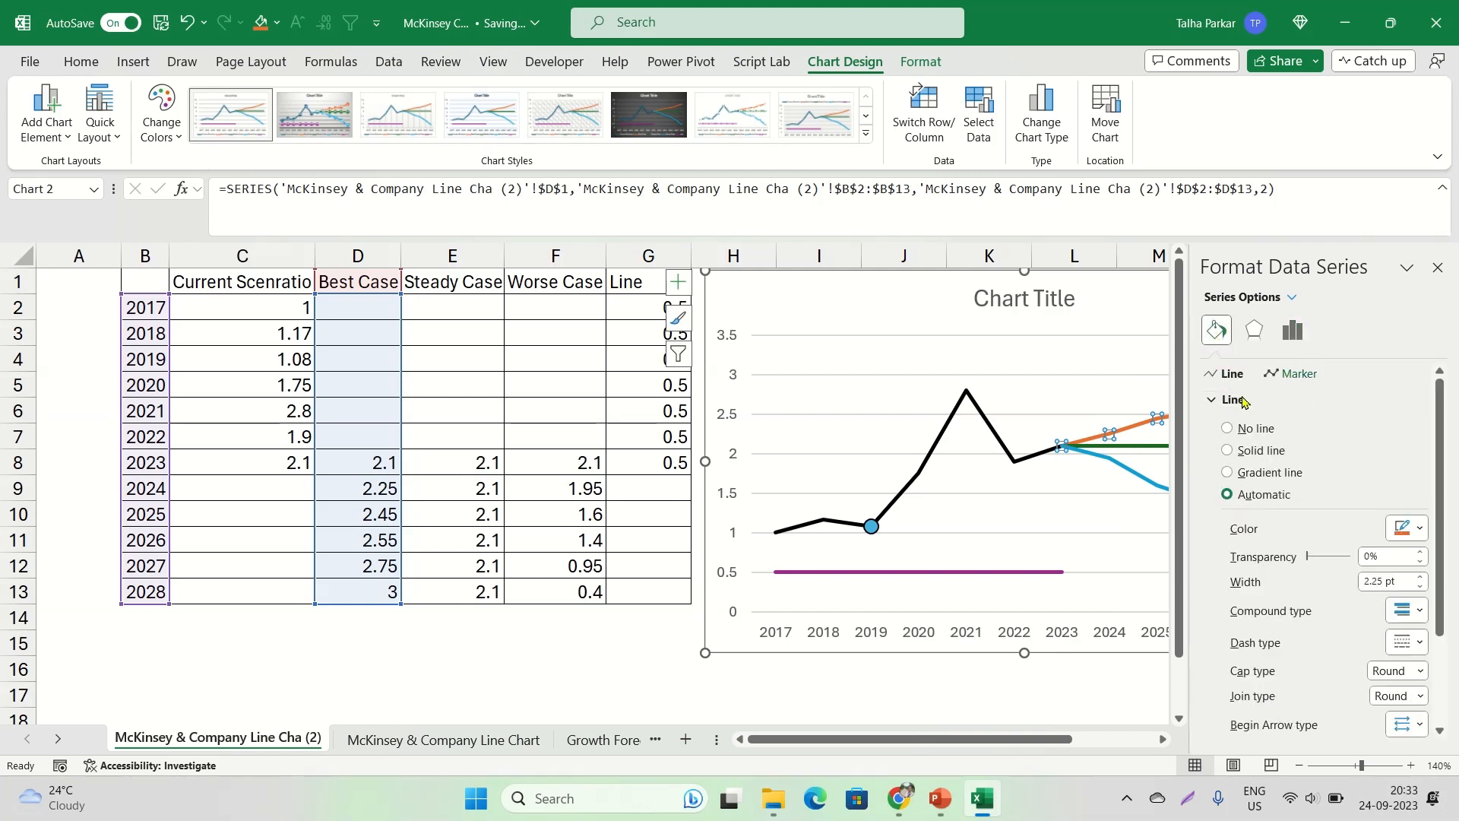
pyautogui.click(1246, 452)
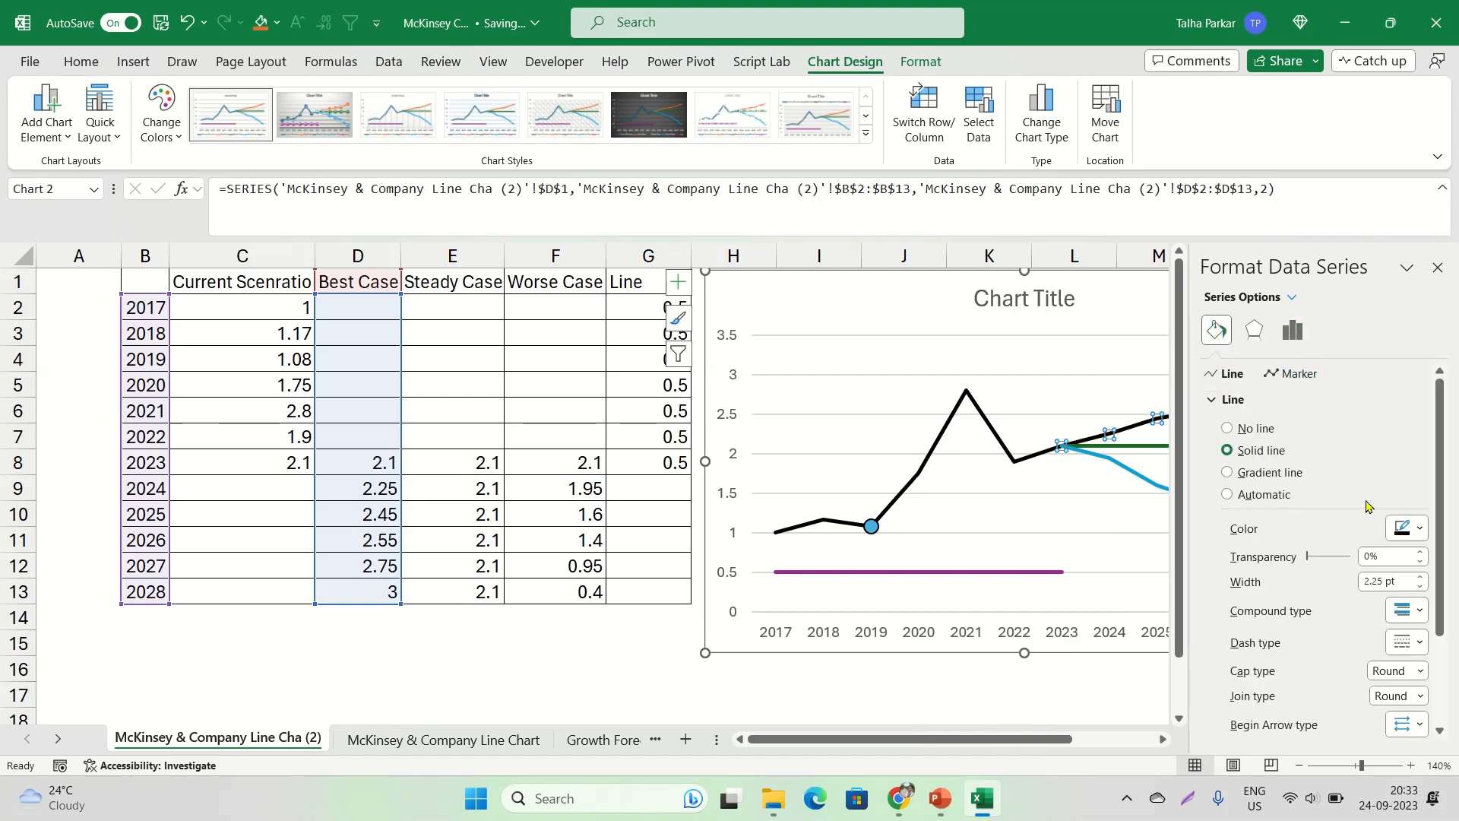
pyautogui.click(1259, 496)
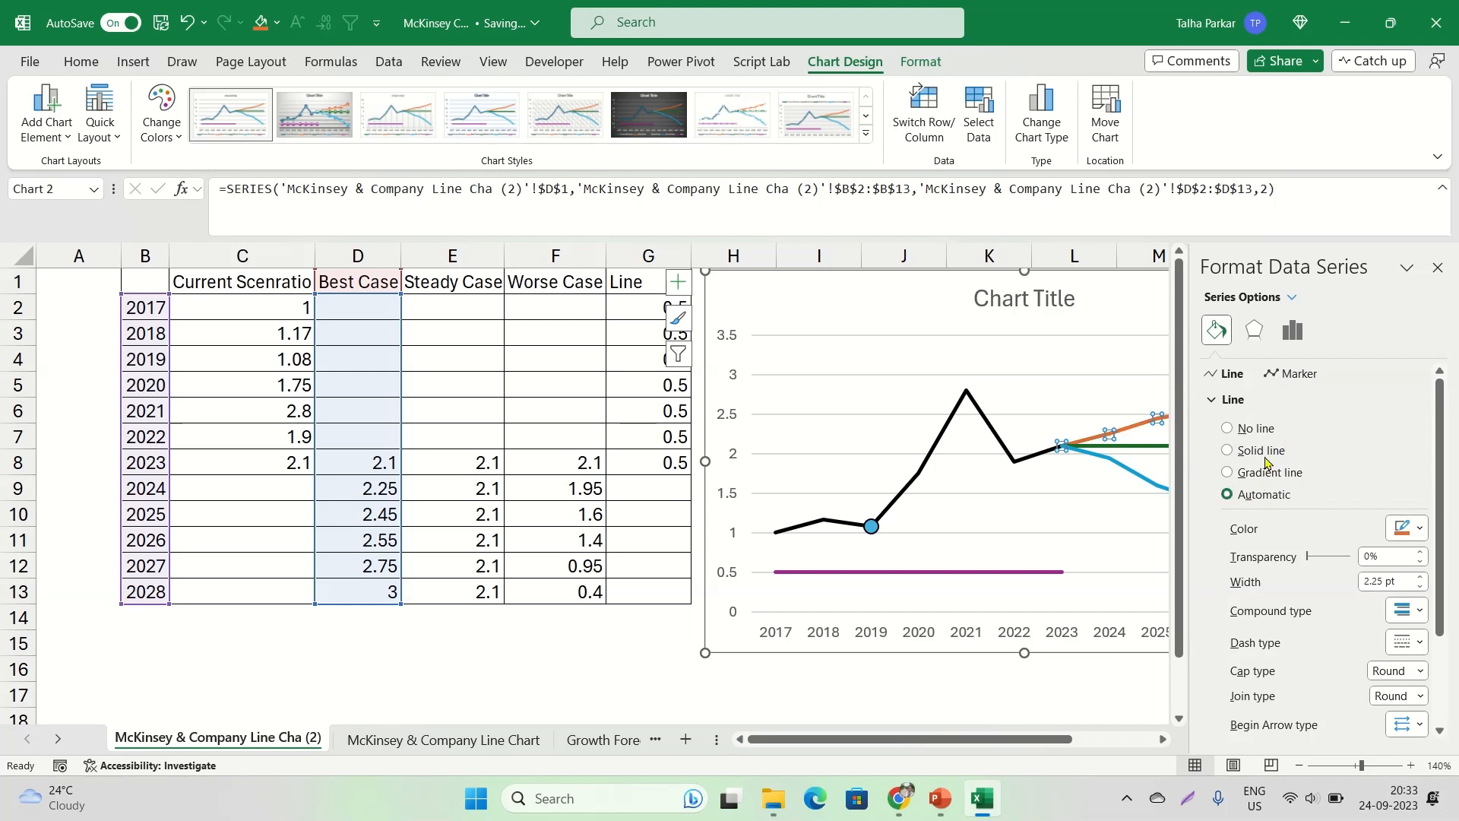
pyautogui.click(1255, 455)
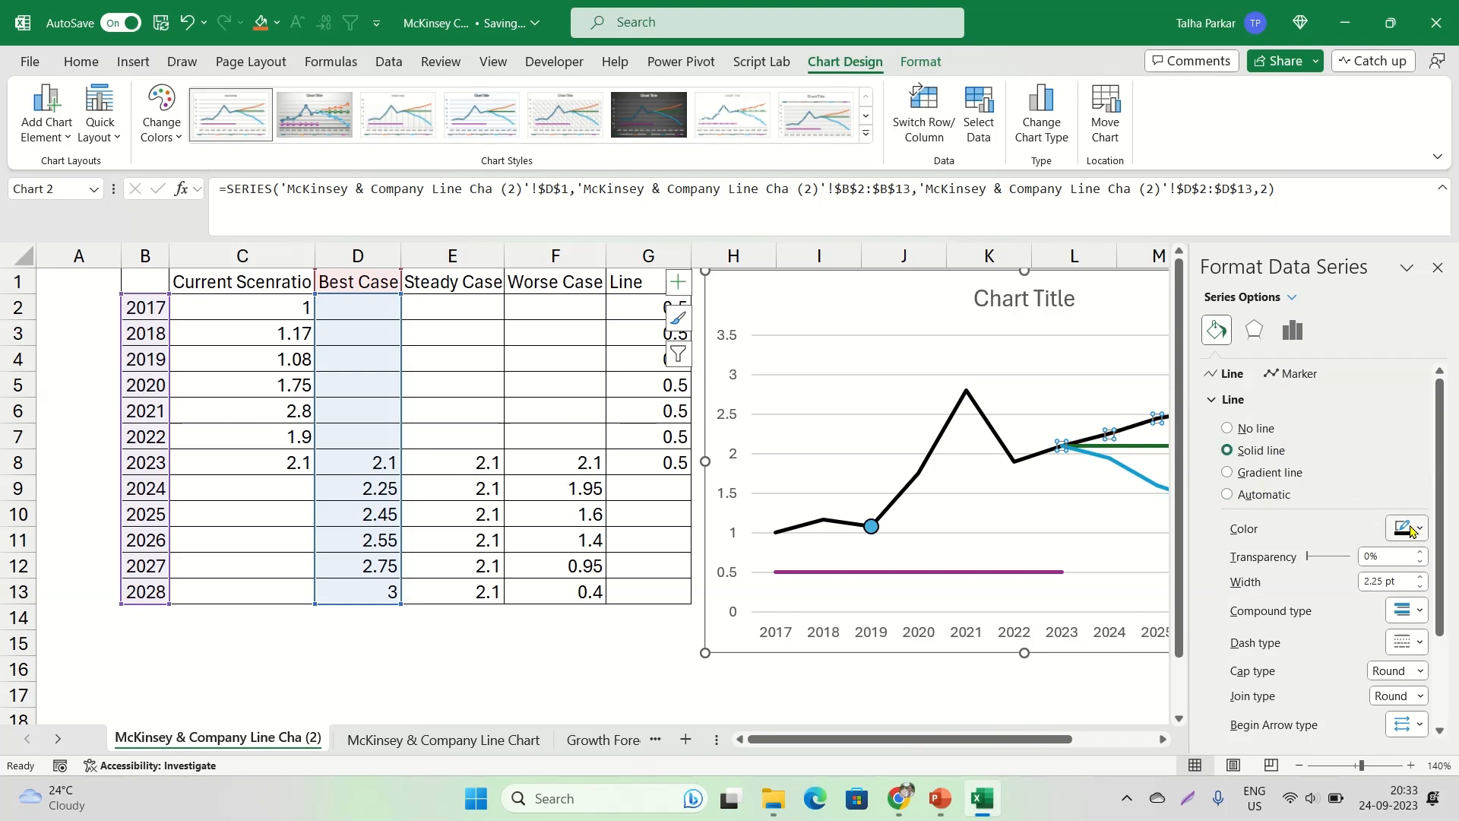
pyautogui.click(1407, 528)
pyautogui.click(1310, 631)
# Check the dotted projections in the McKinsey reference chart in Chrome, and set the Best Case line's dash type to Round Dot
pyautogui.click(1407, 642)
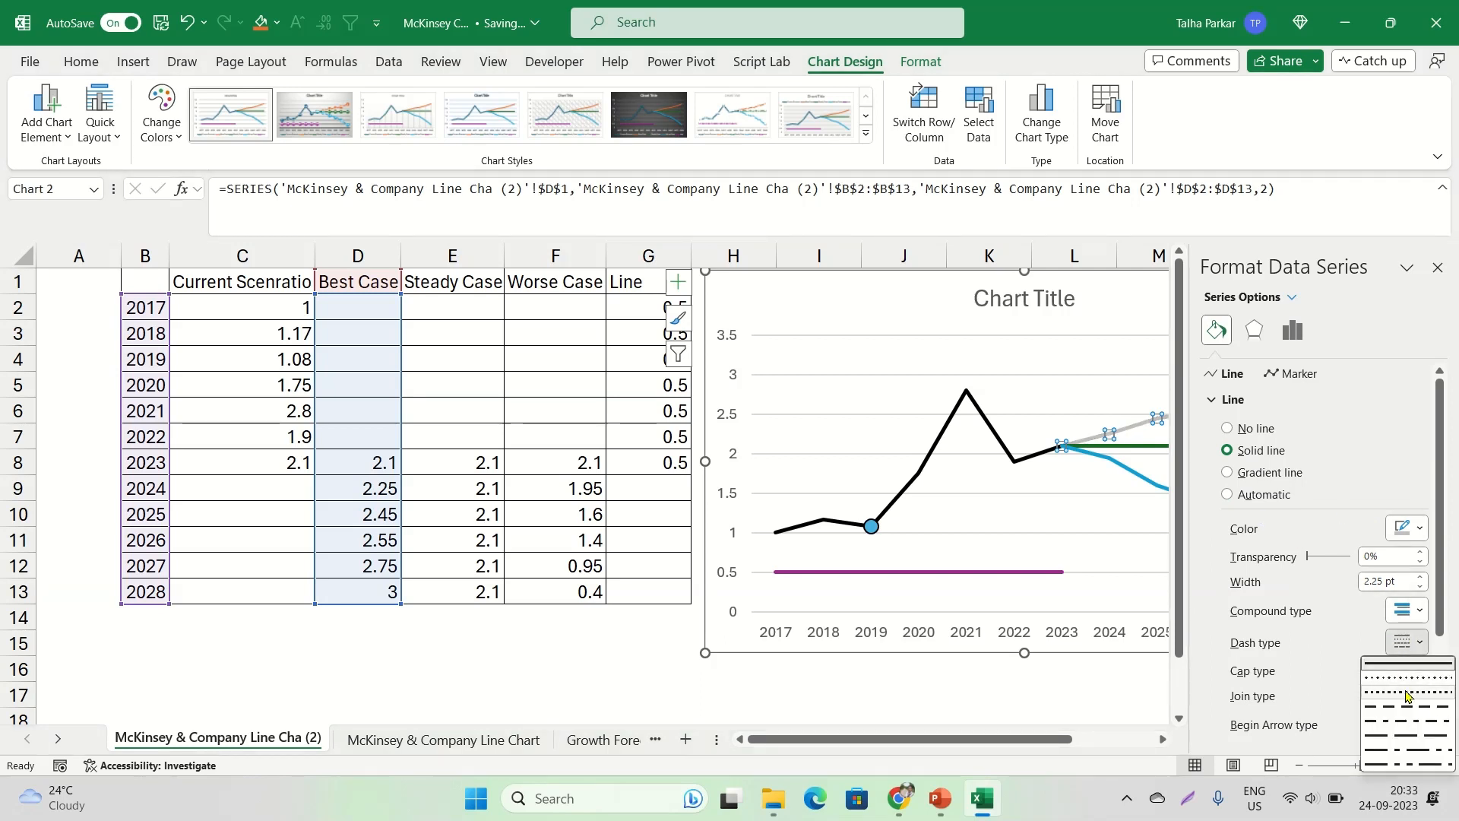
pyautogui.click(1407, 706)
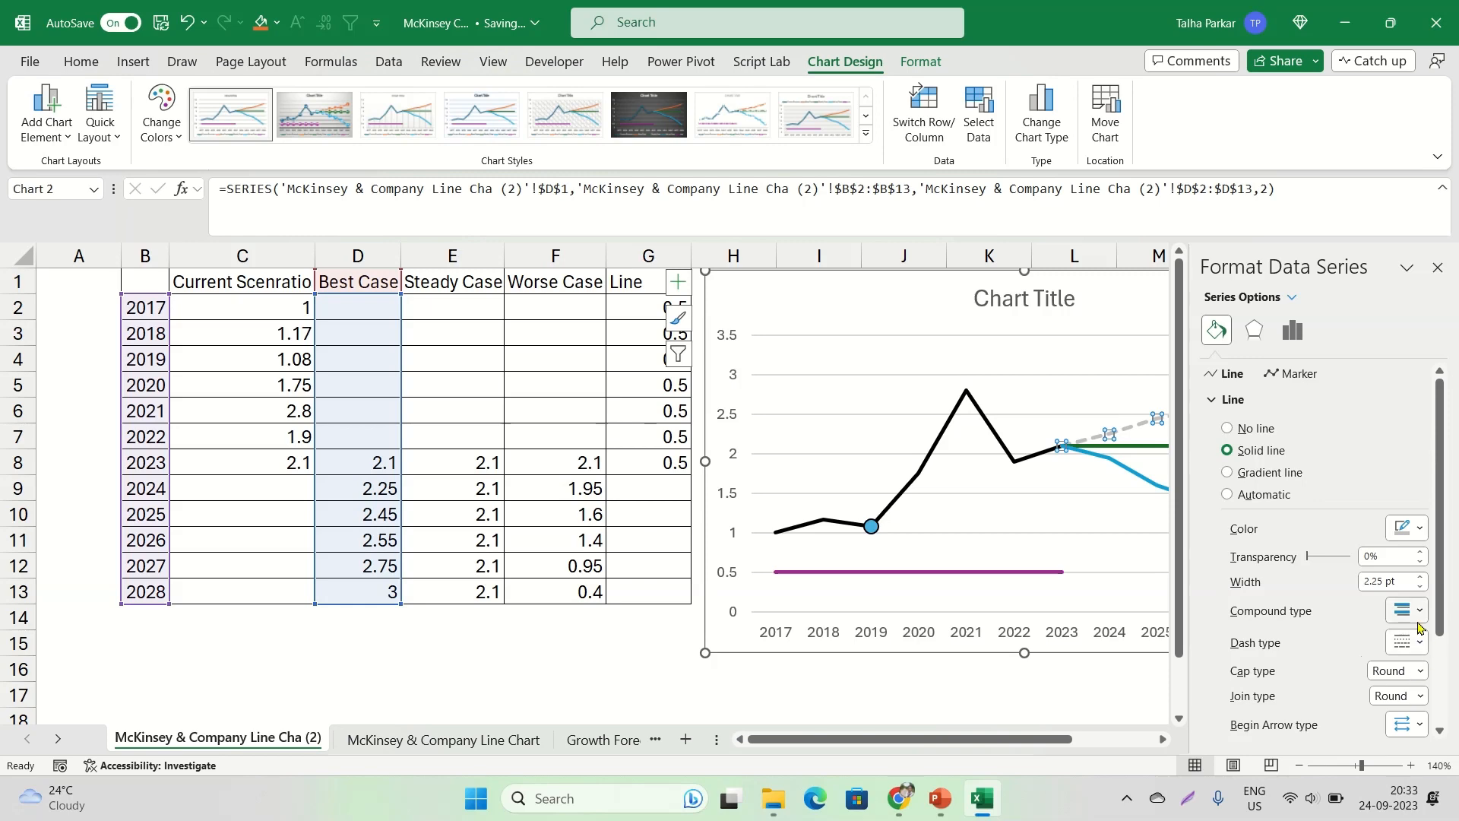
pyautogui.click(906, 798)
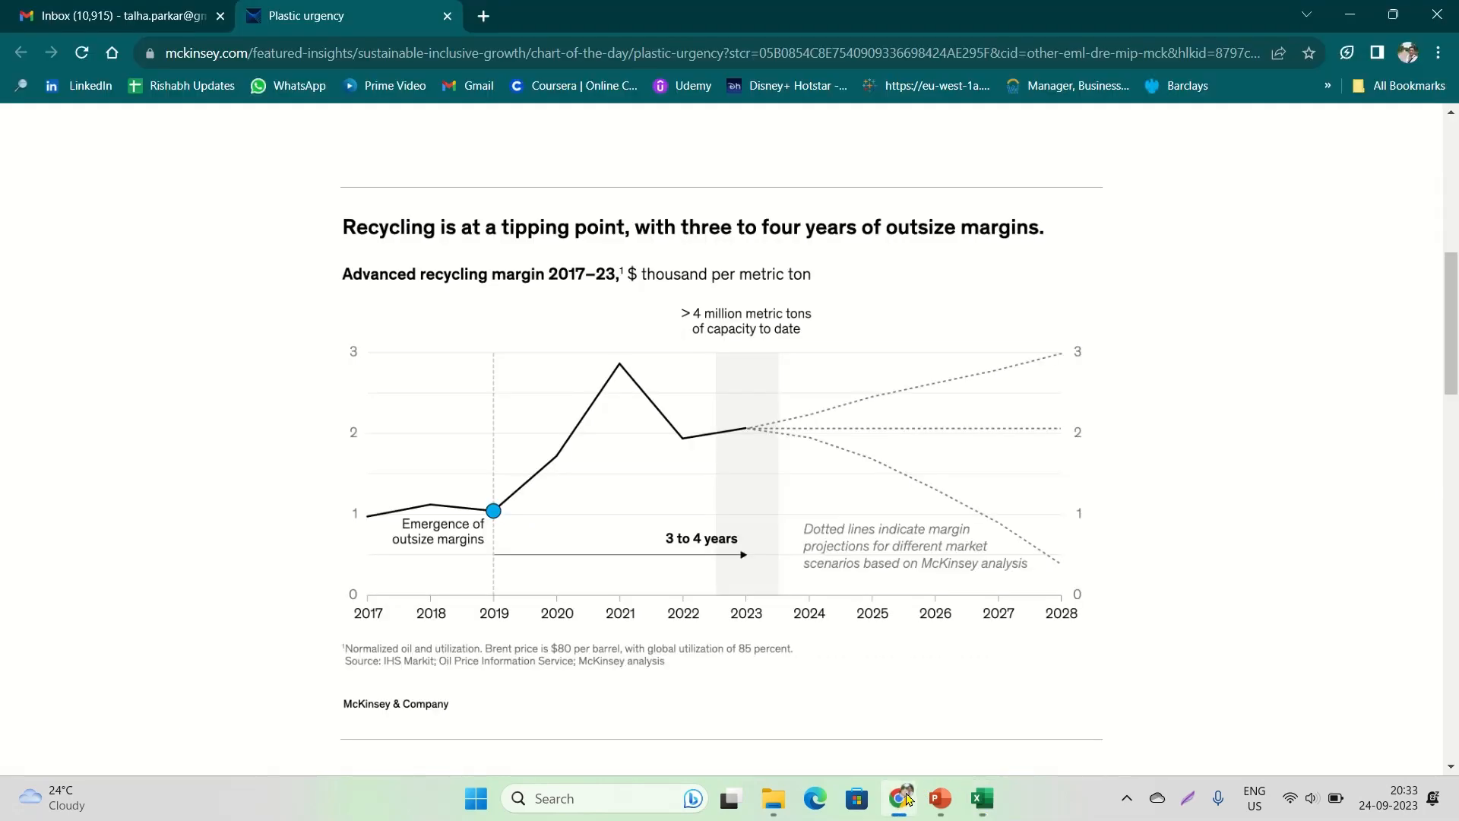
pyautogui.click(906, 798)
pyautogui.click(1407, 642)
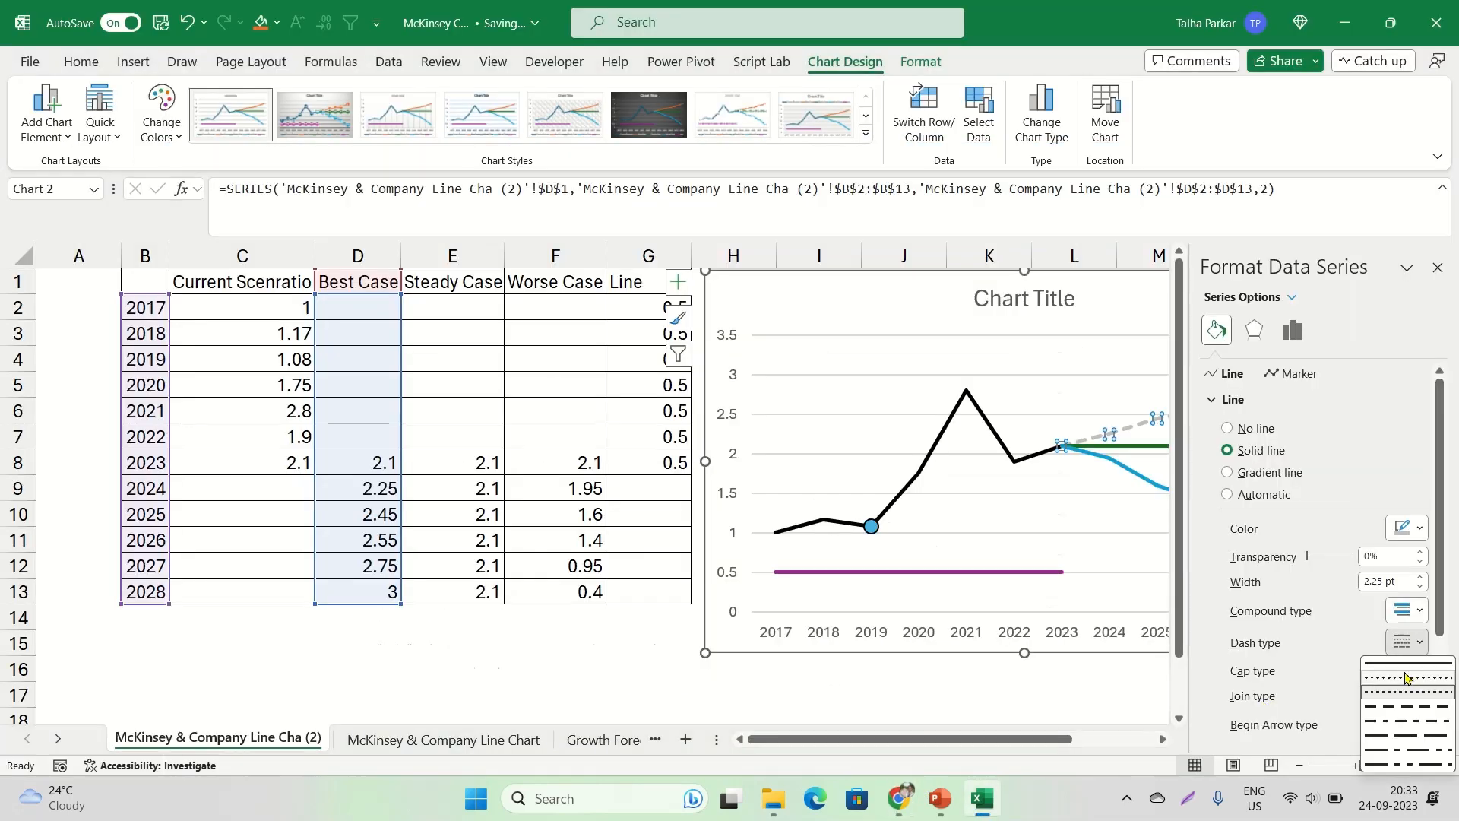
pyautogui.click(1407, 677)
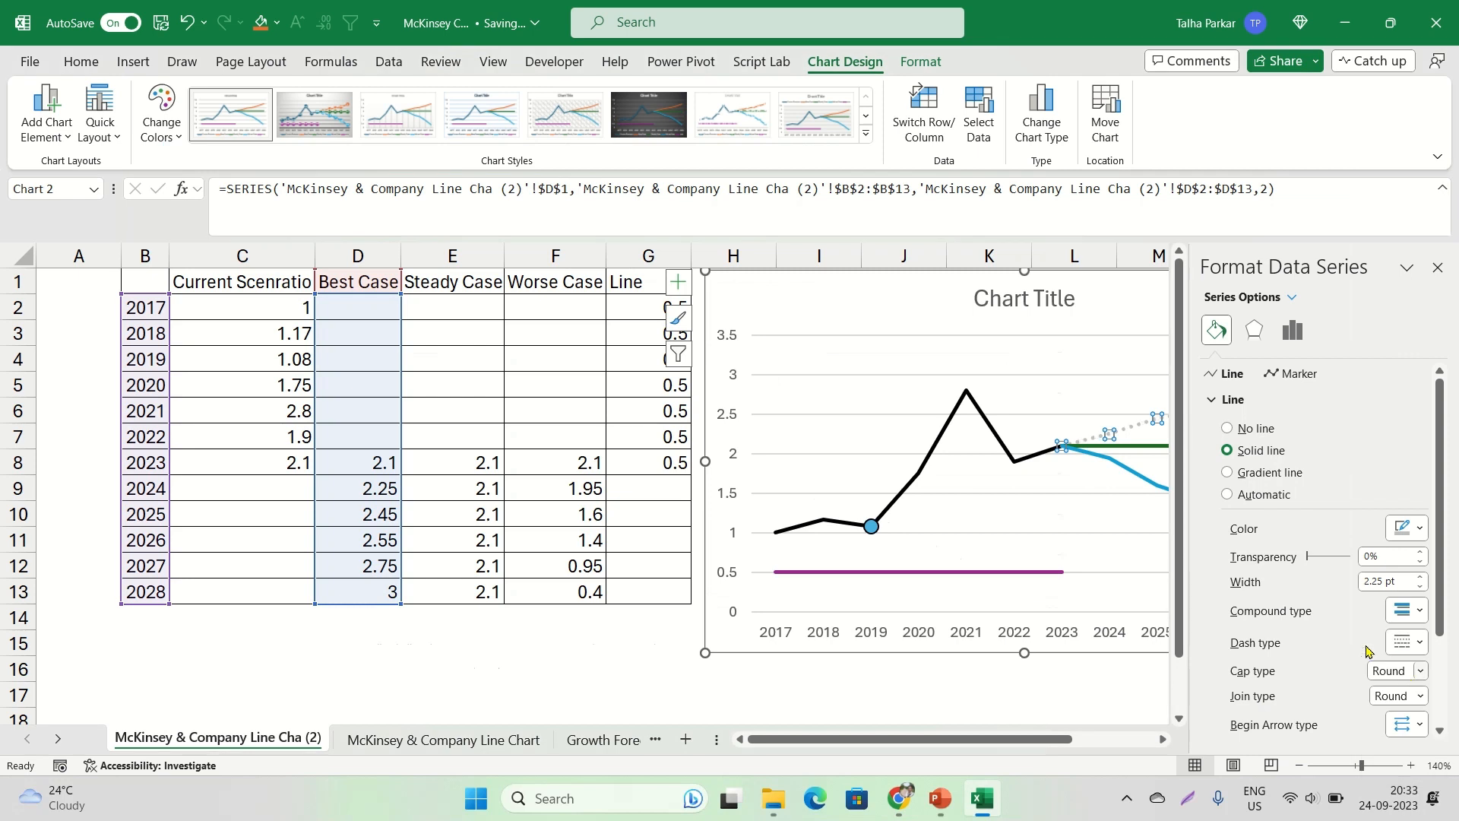
# Recolour the Steady Case line with a light grey theme colour
pyautogui.click(1125, 450)
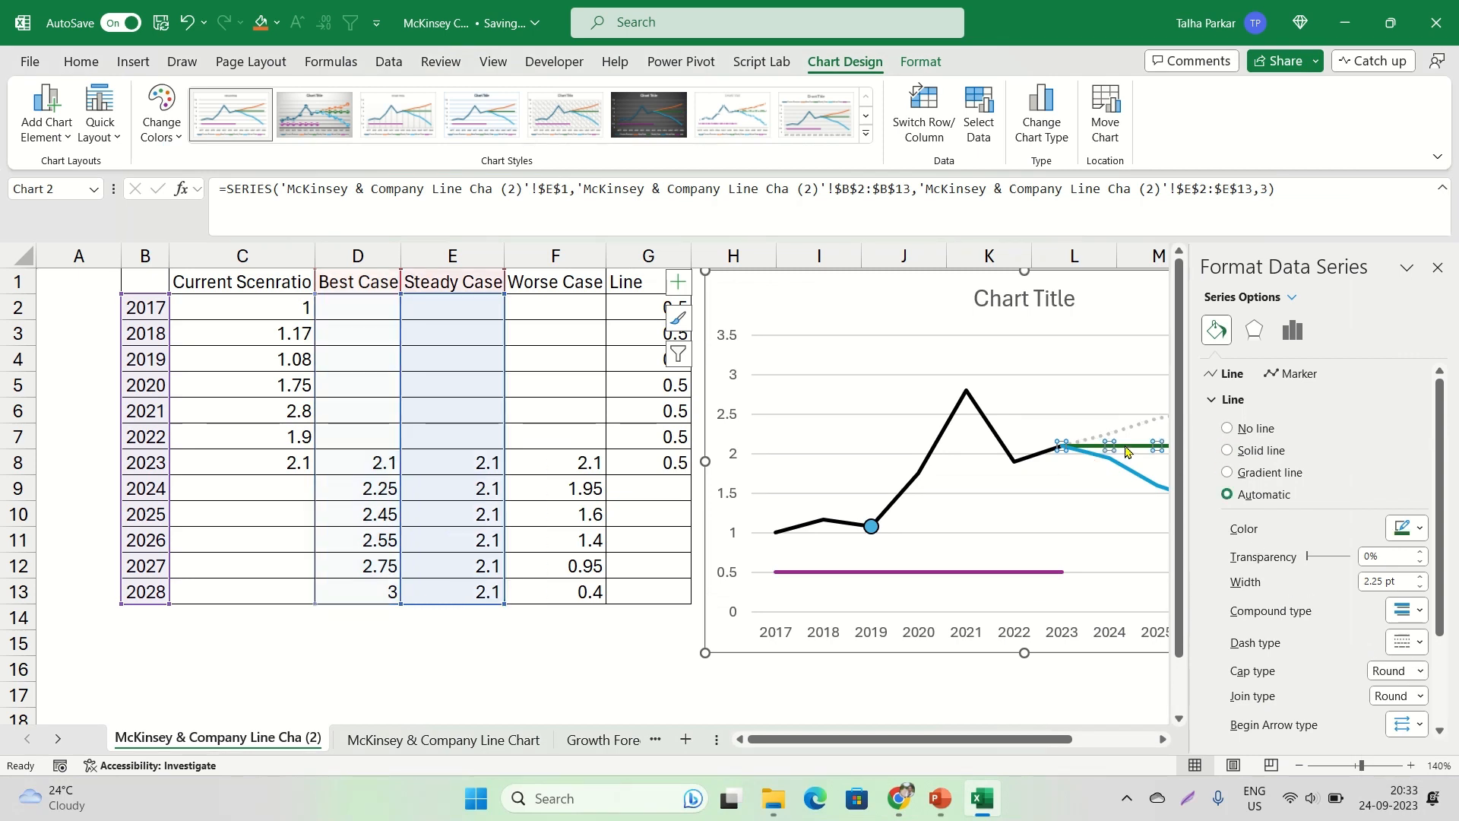
pyautogui.click(1422, 611)
pyautogui.click(1420, 530)
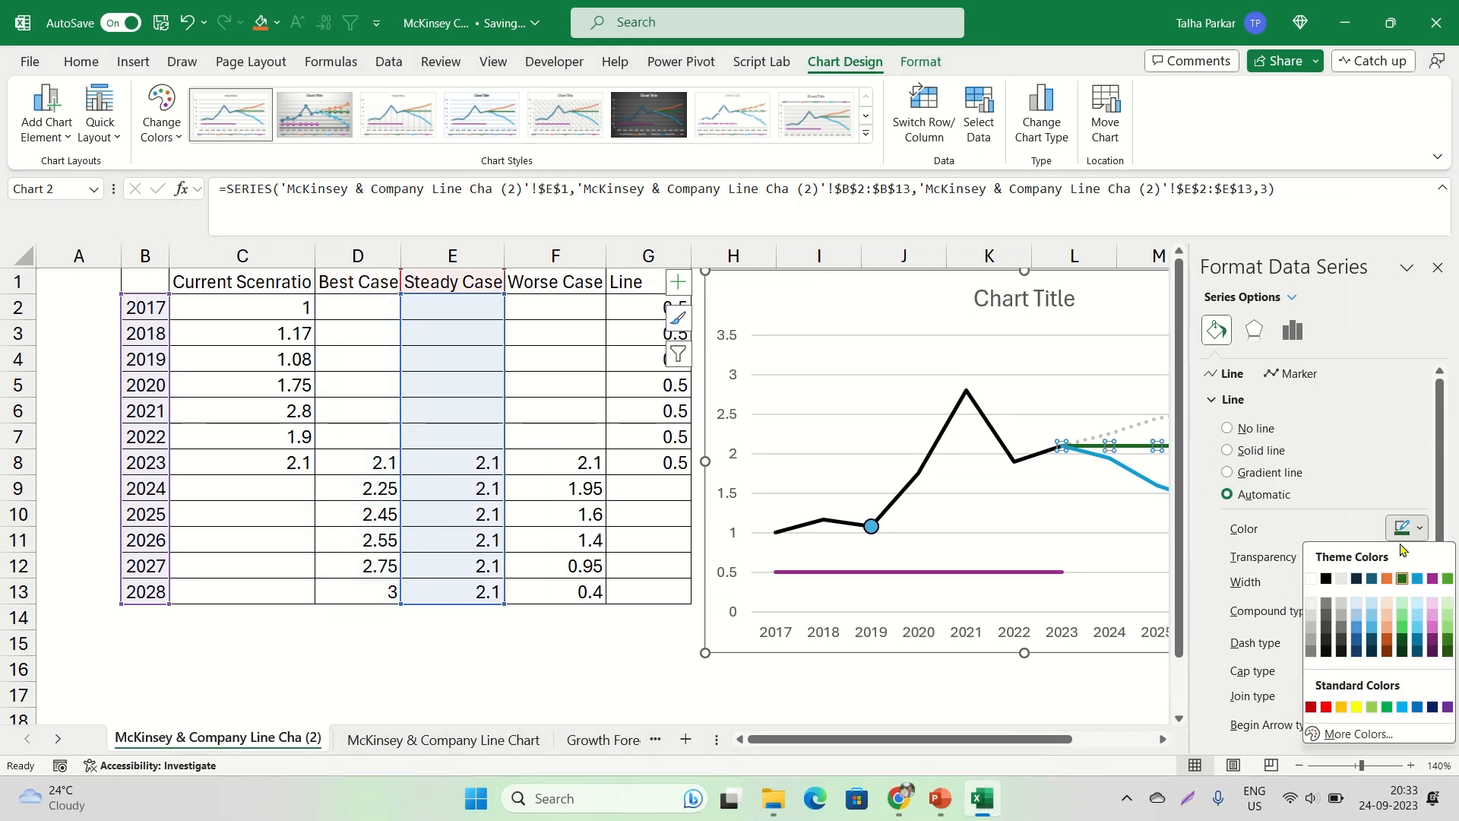
pyautogui.click(1312, 617)
# Match the Steady Case line to the Best Case line's mid-grey theme colour and set its dash type to Round Dot
pyautogui.click(1130, 432)
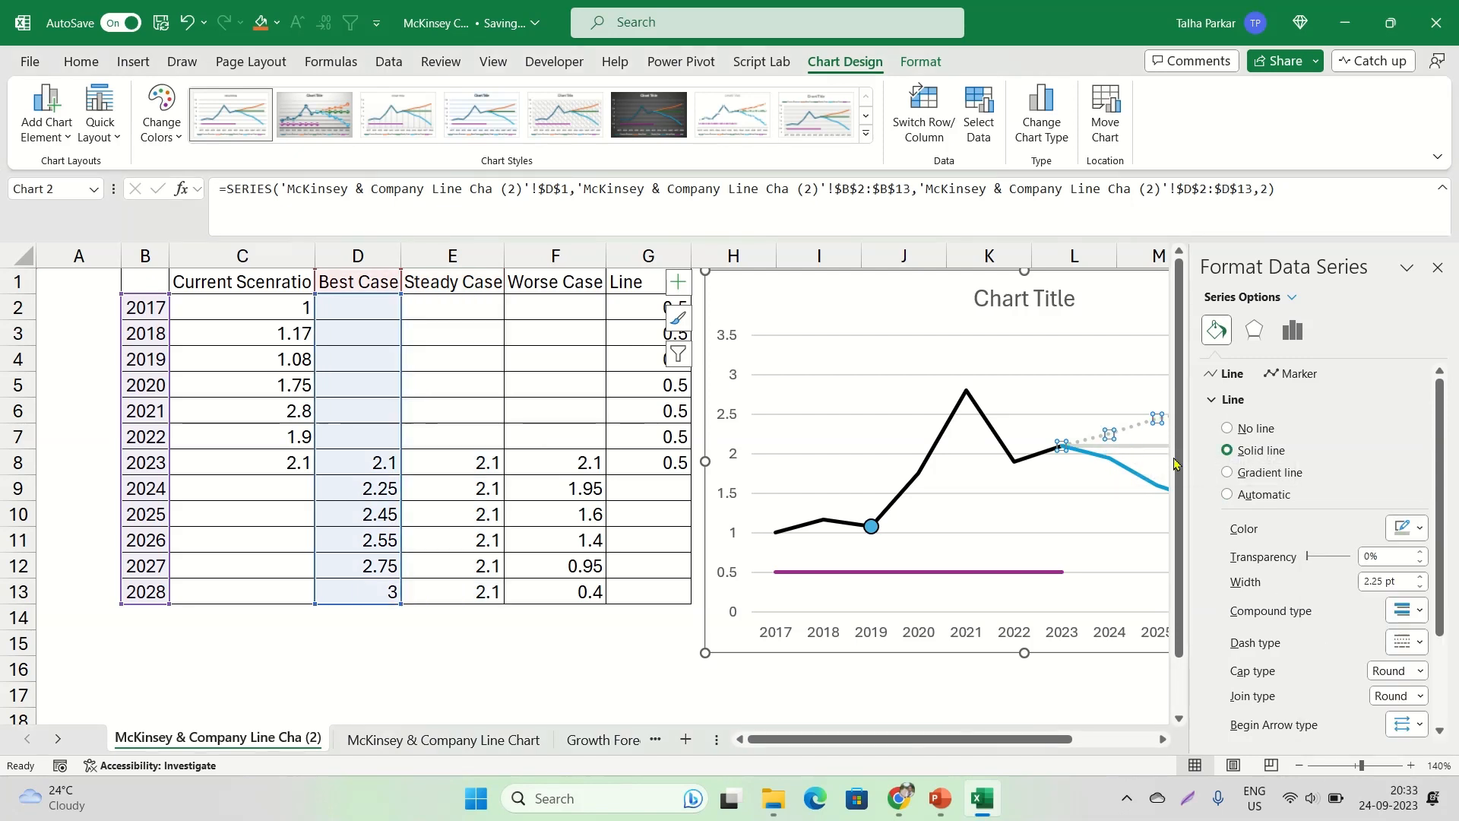
pyautogui.click(1418, 528)
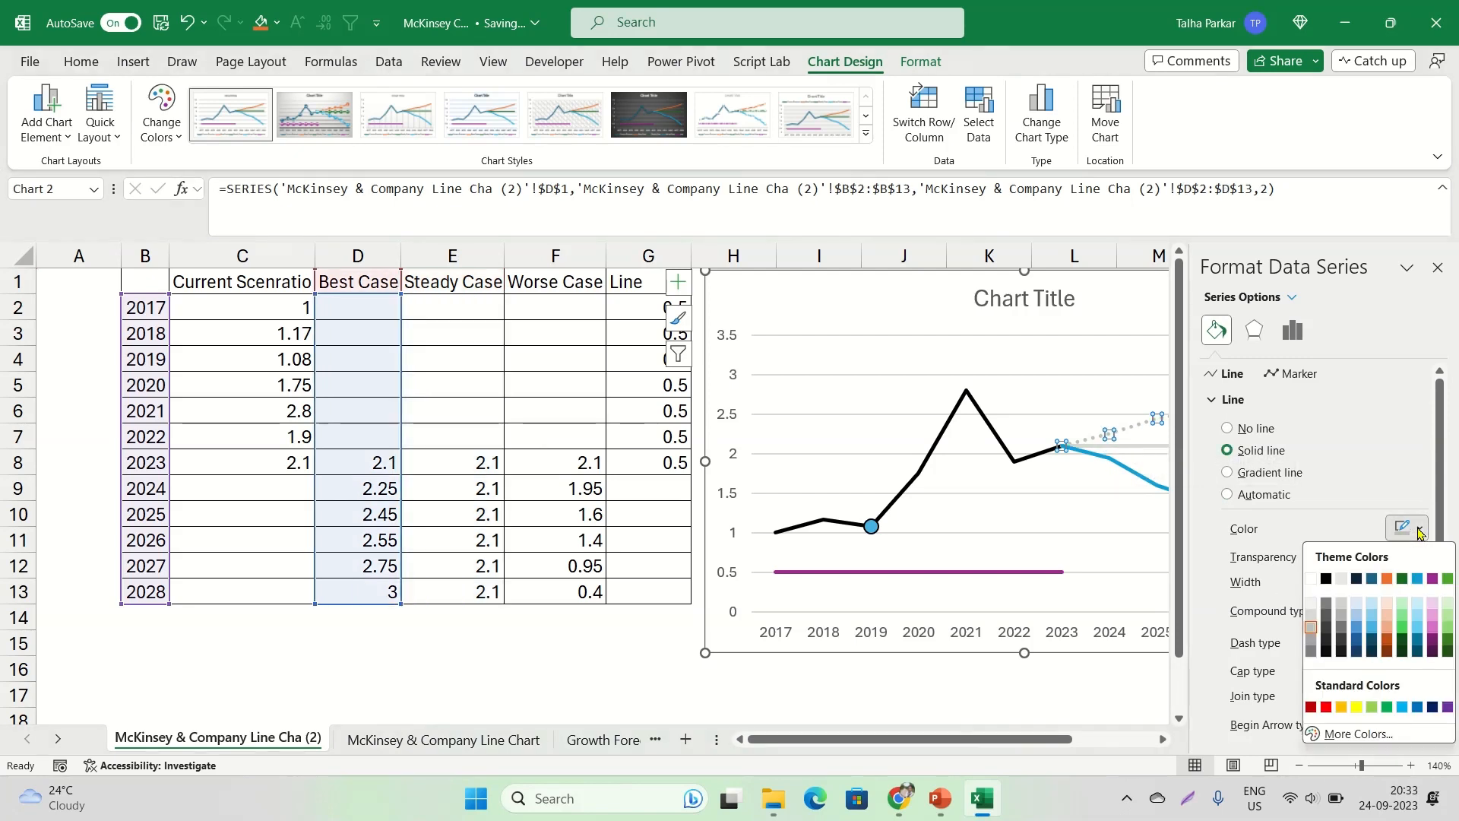
pyautogui.click(1310, 631)
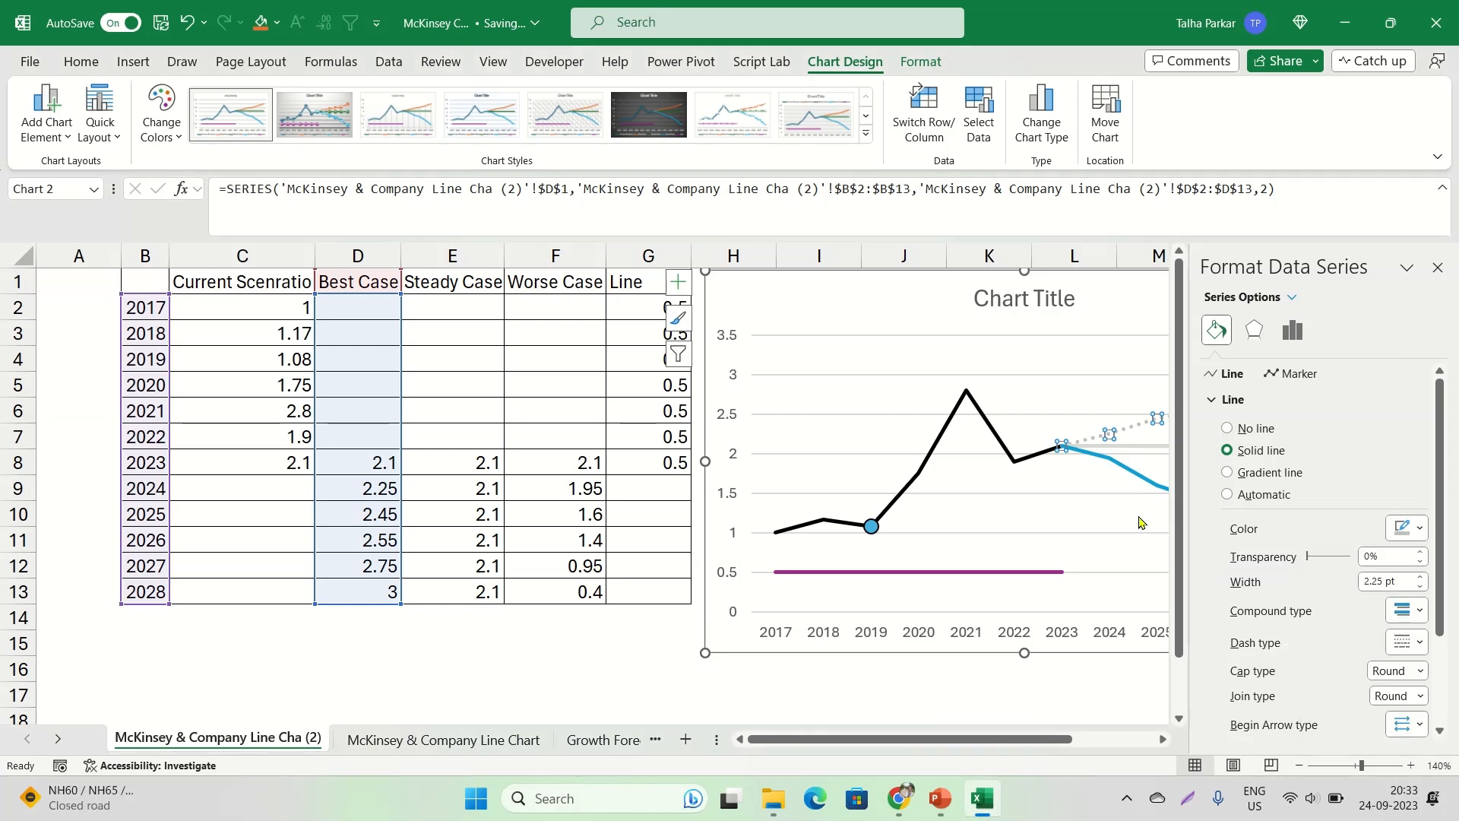
pyautogui.click(1132, 445)
pyautogui.click(1408, 527)
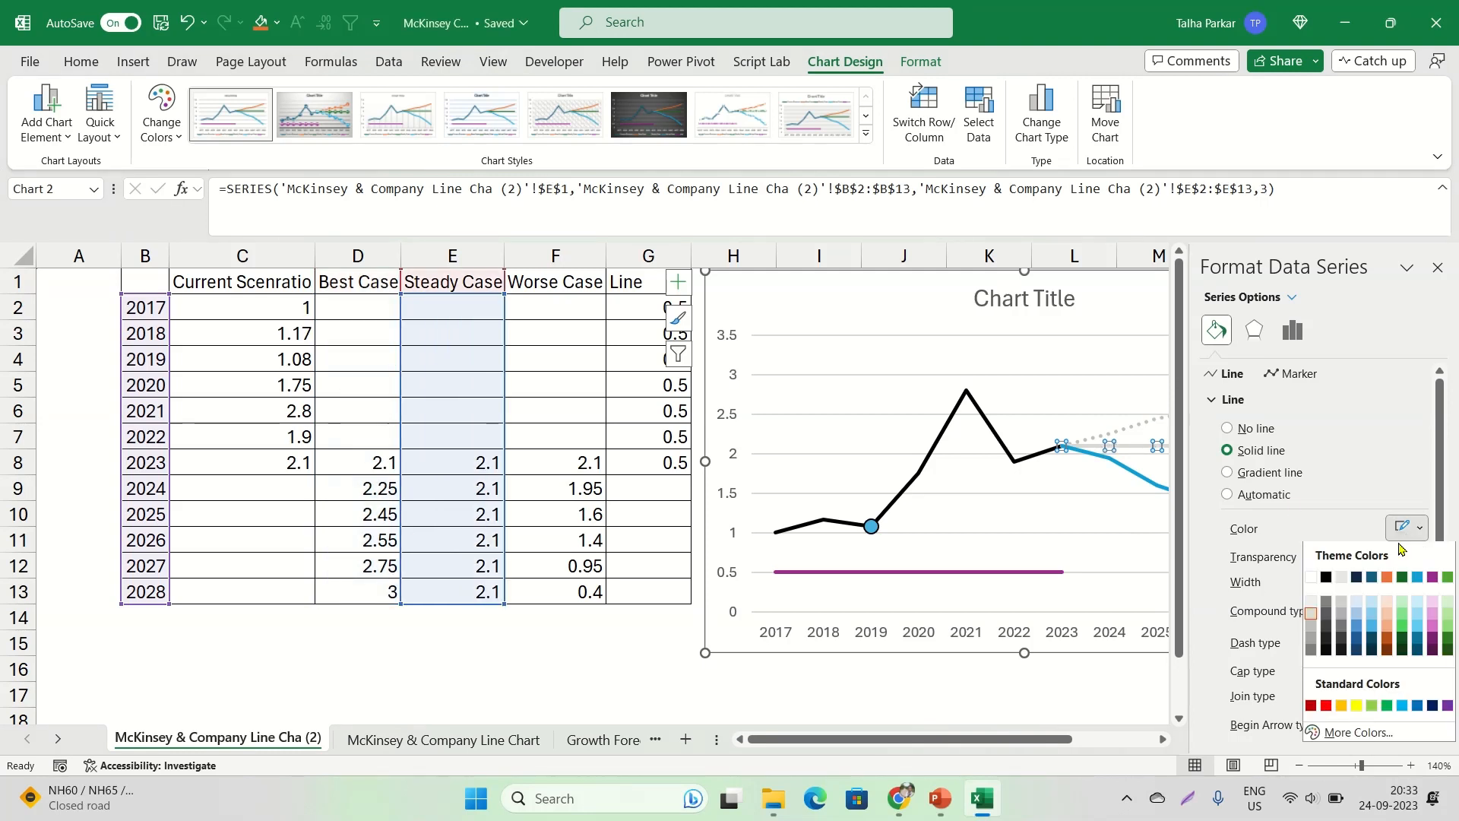
pyautogui.click(1309, 626)
pyautogui.click(1406, 642)
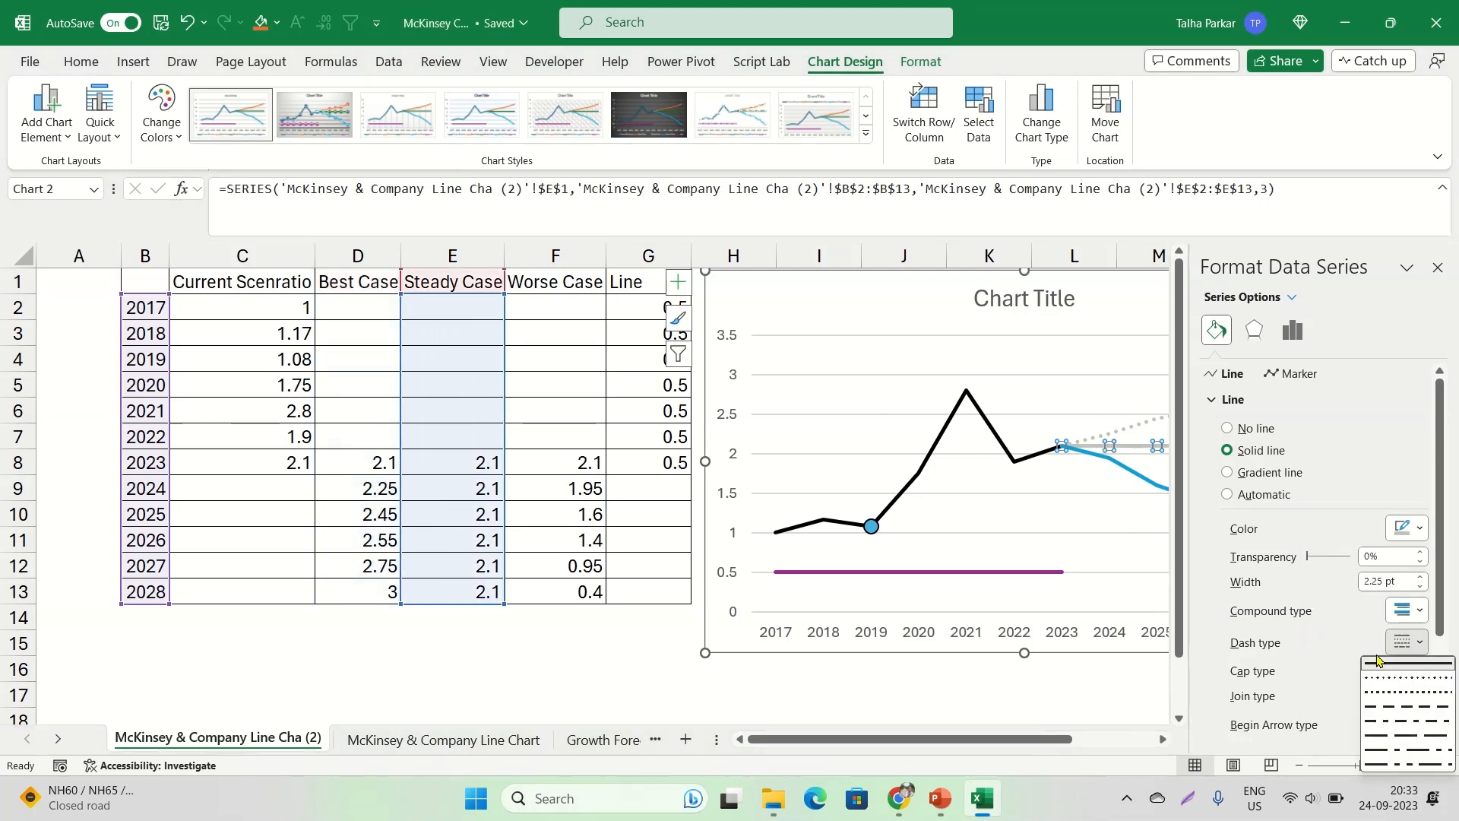
pyautogui.click(1376, 676)
# Set the Worse Case line's dash type to Round Dot and its colour to the same mid-grey, and close the formatting pane
pyautogui.click(1128, 473)
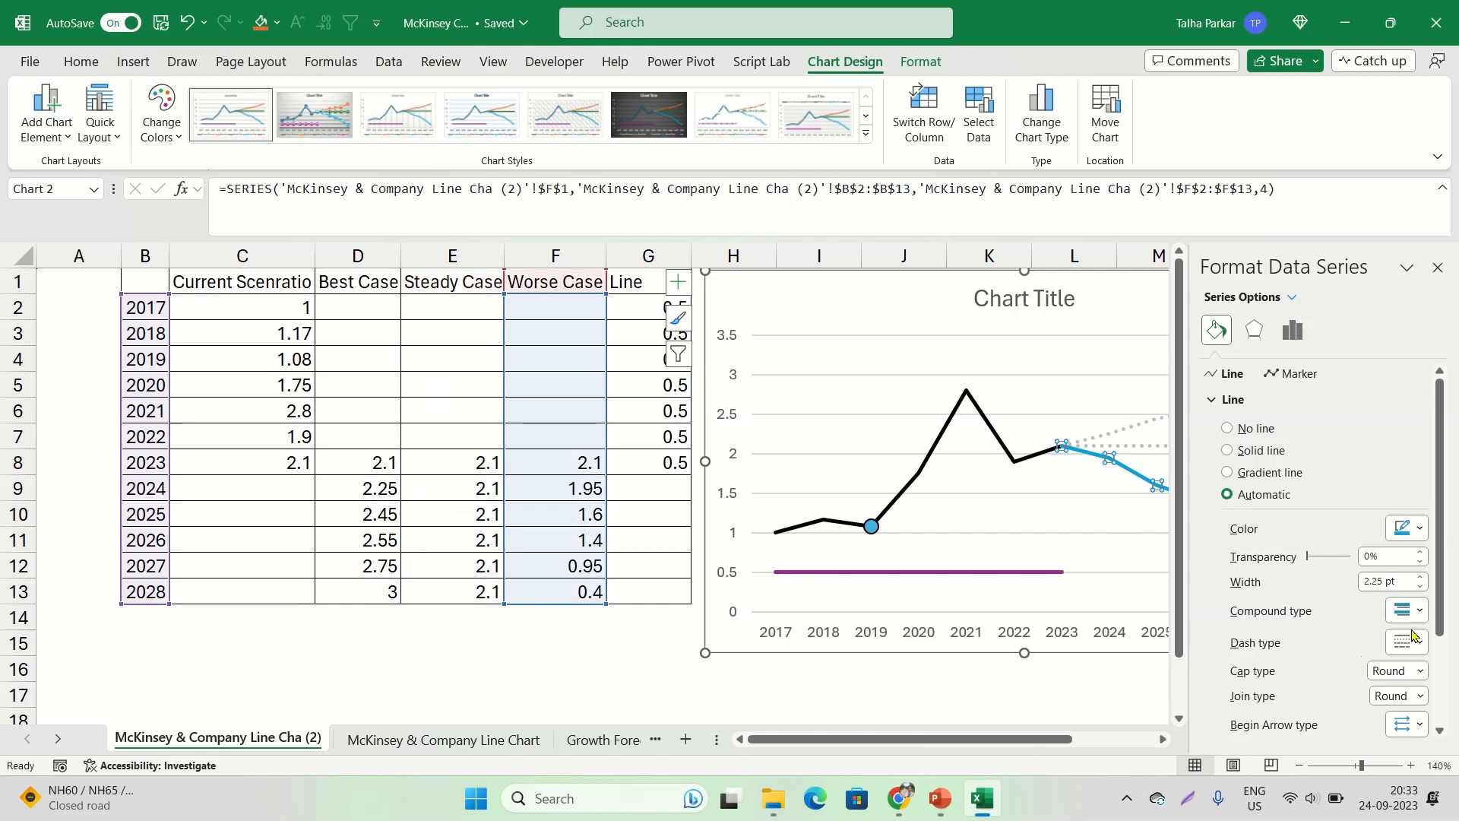
pyautogui.click(1406, 642)
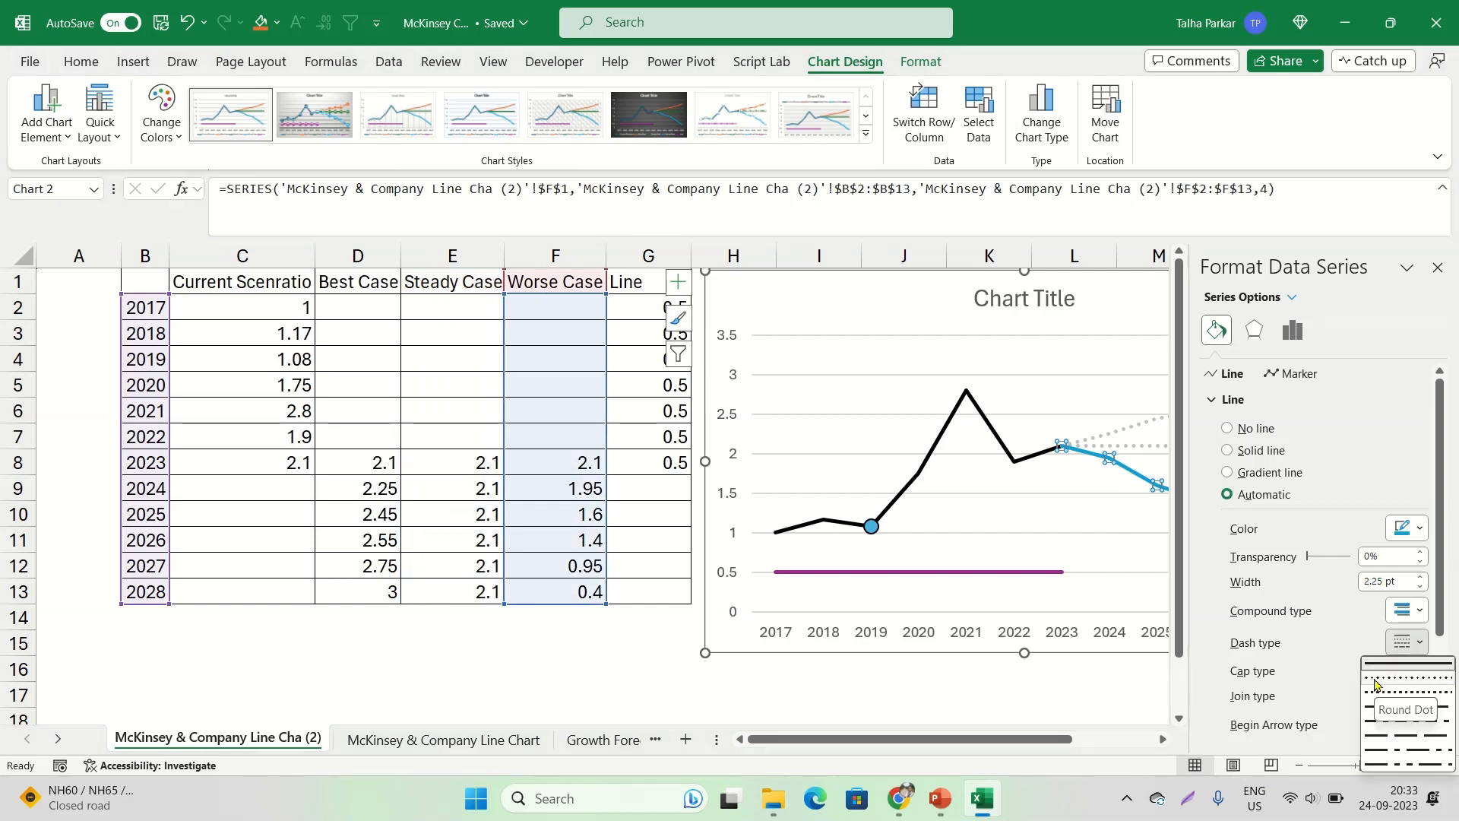
pyautogui.click(1429, 681)
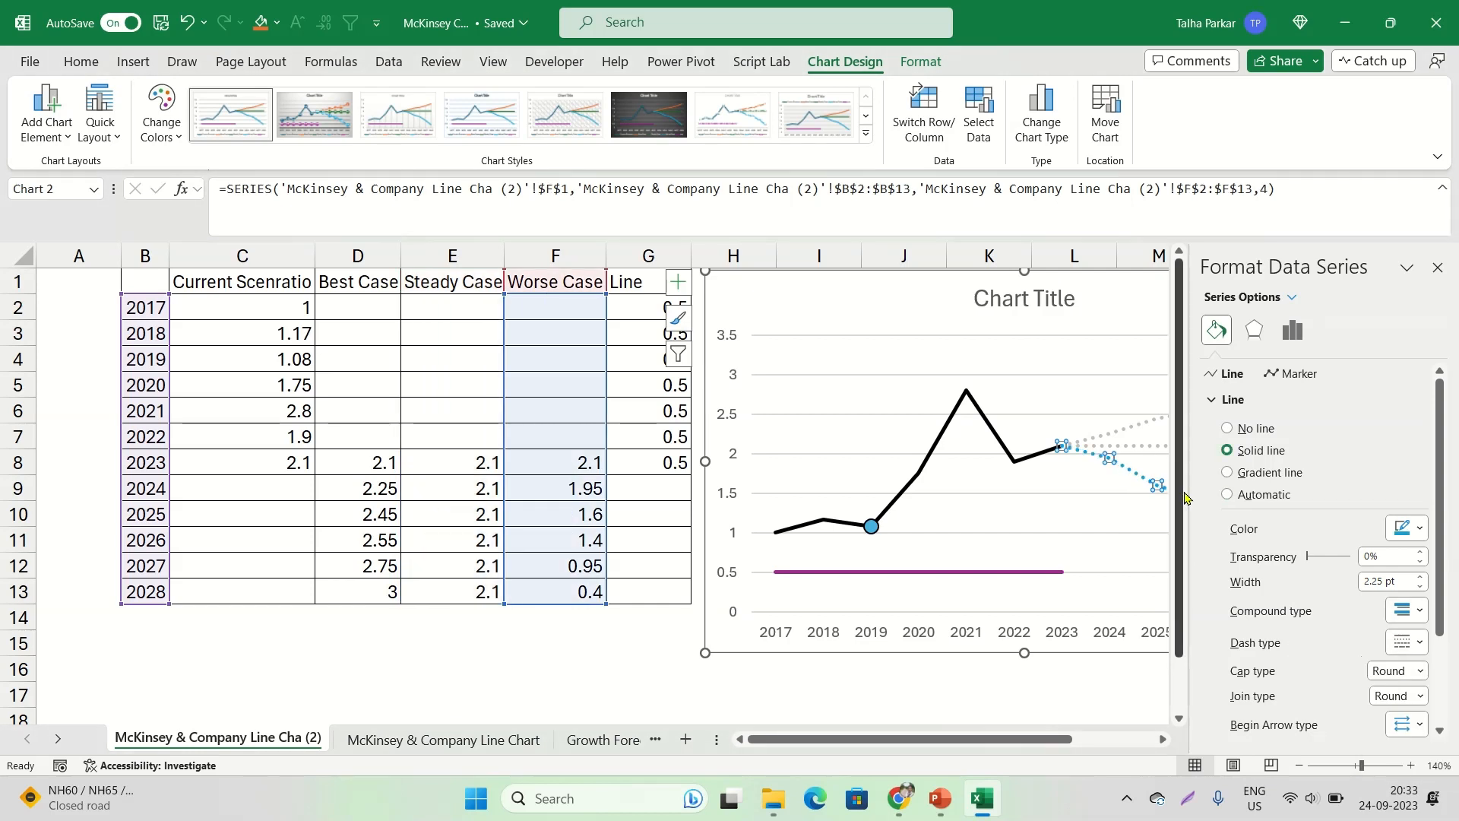
pyautogui.click(1407, 527)
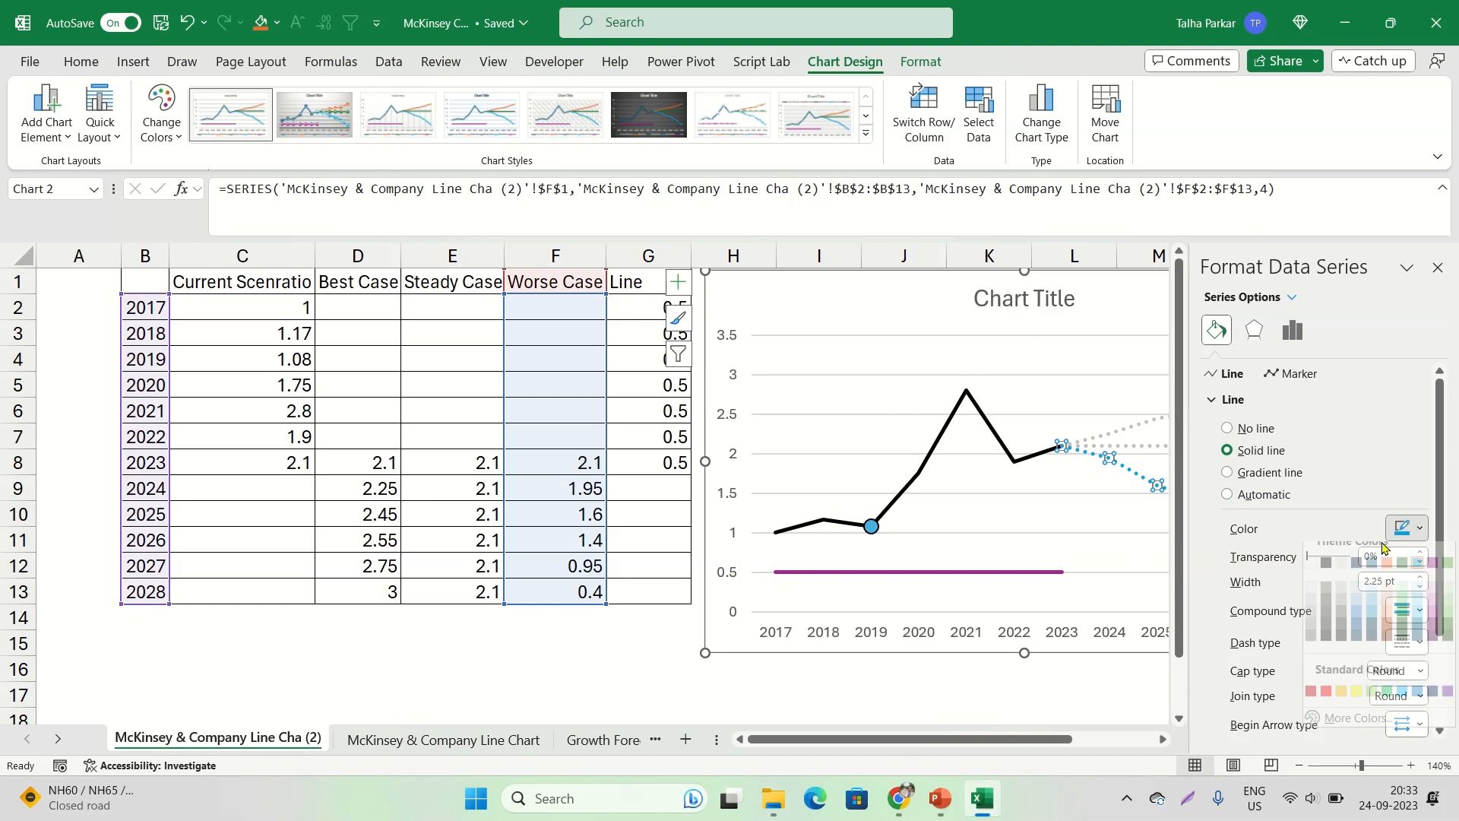
pyautogui.click(1311, 631)
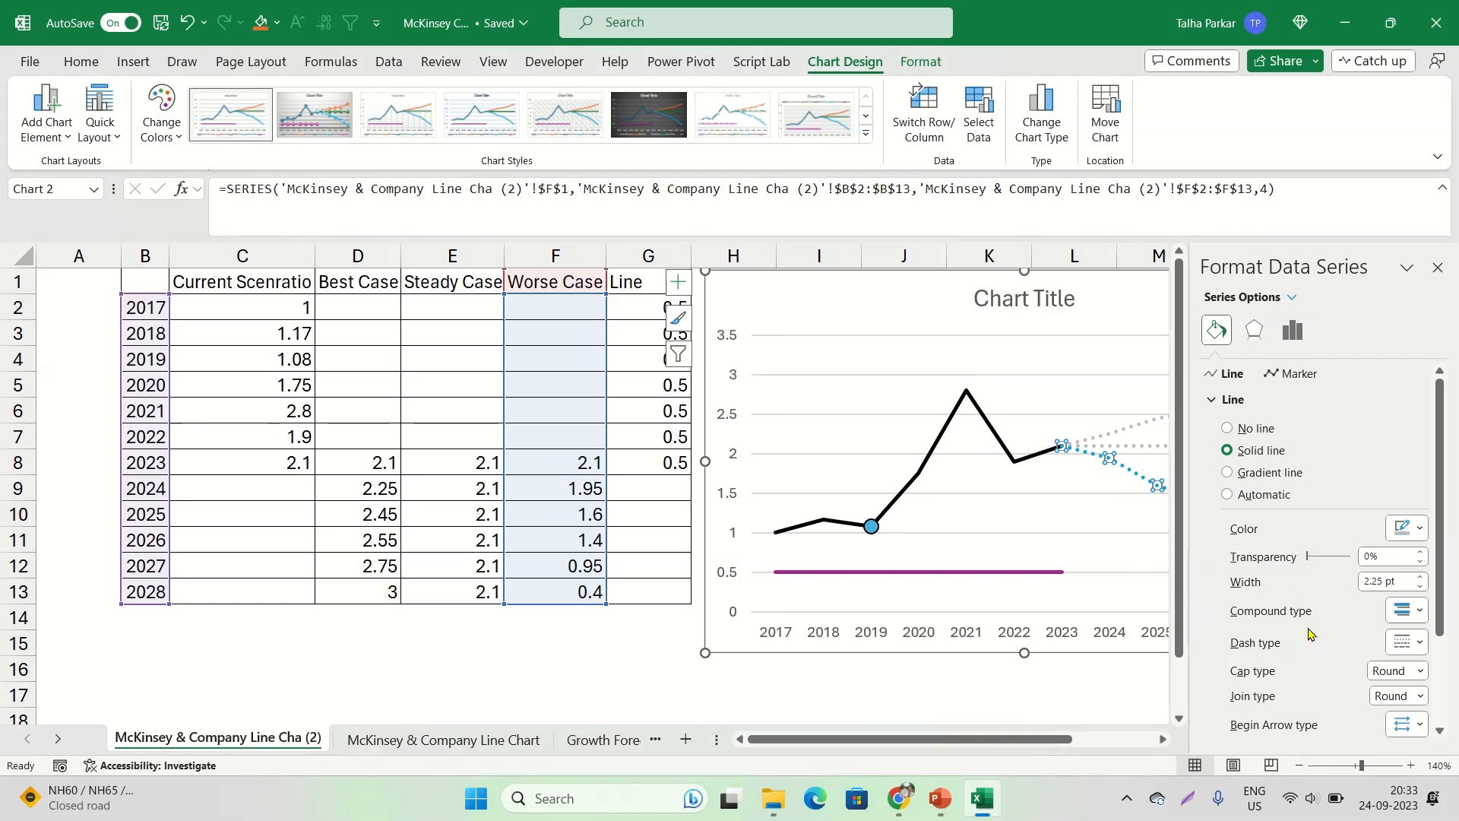
pyautogui.click(1437, 268)
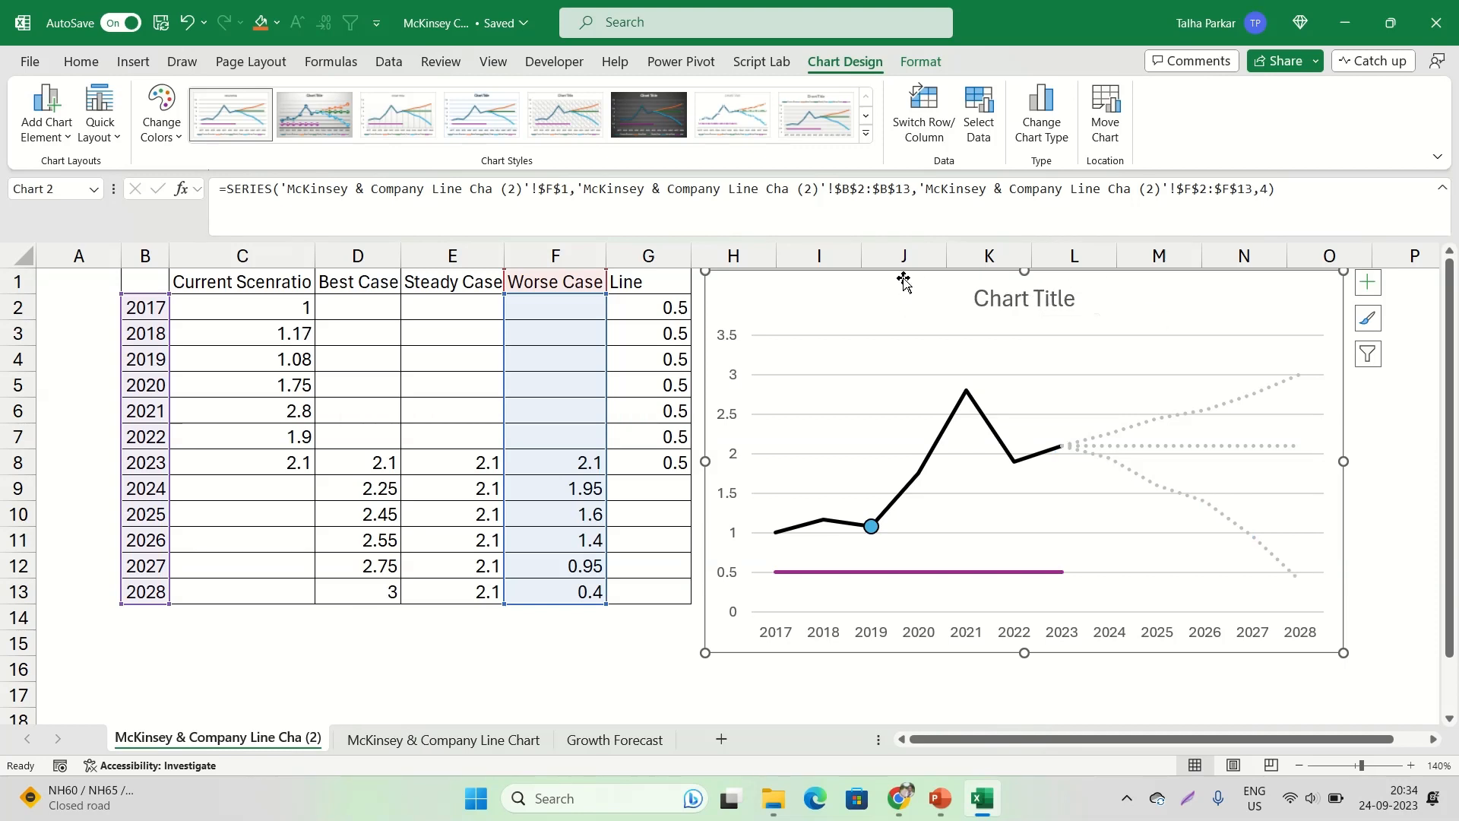
# Remove the title from the line chart
pyautogui.click(1041, 299)
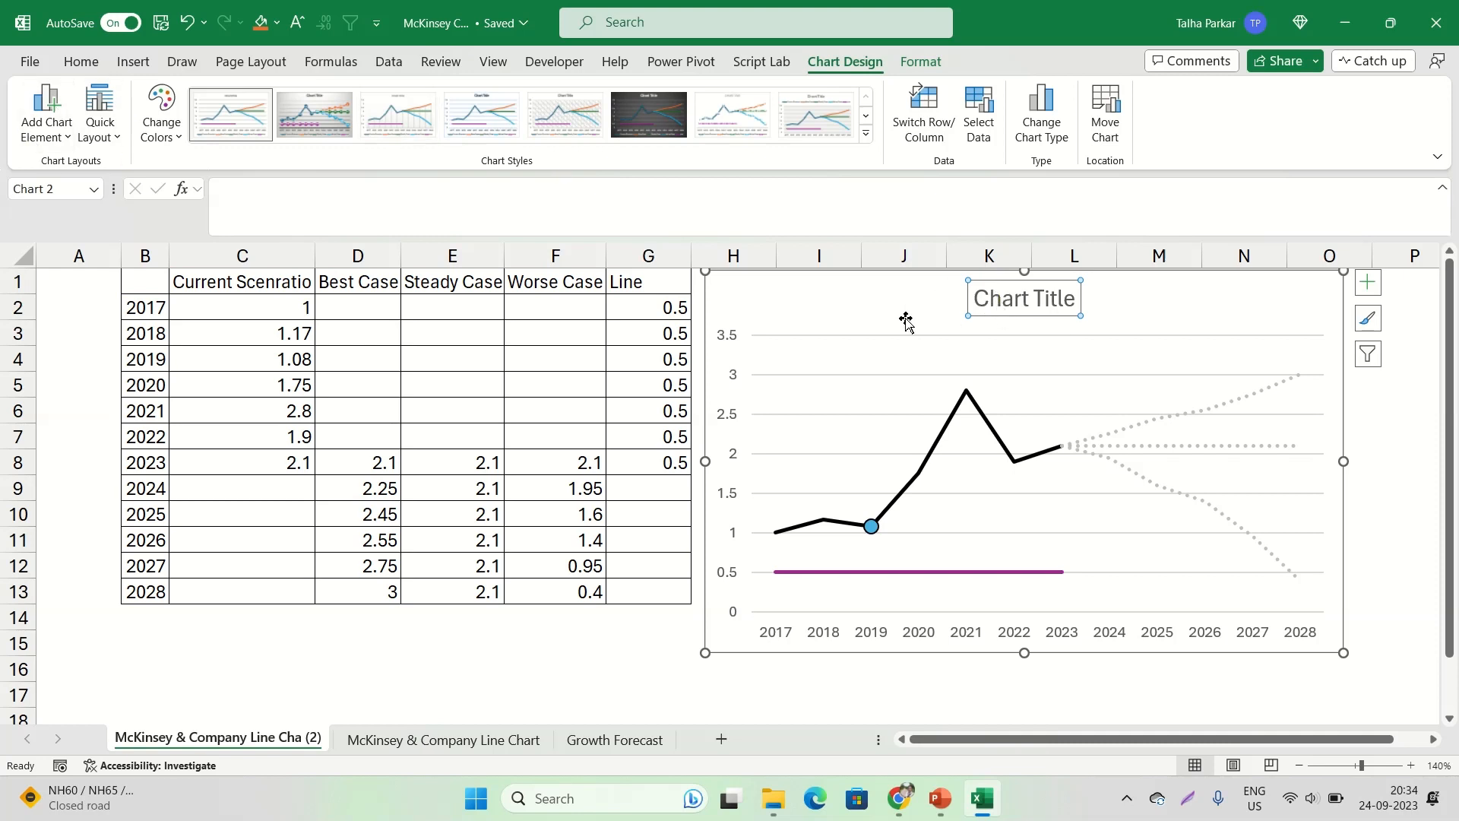
pyautogui.click(49, 141)
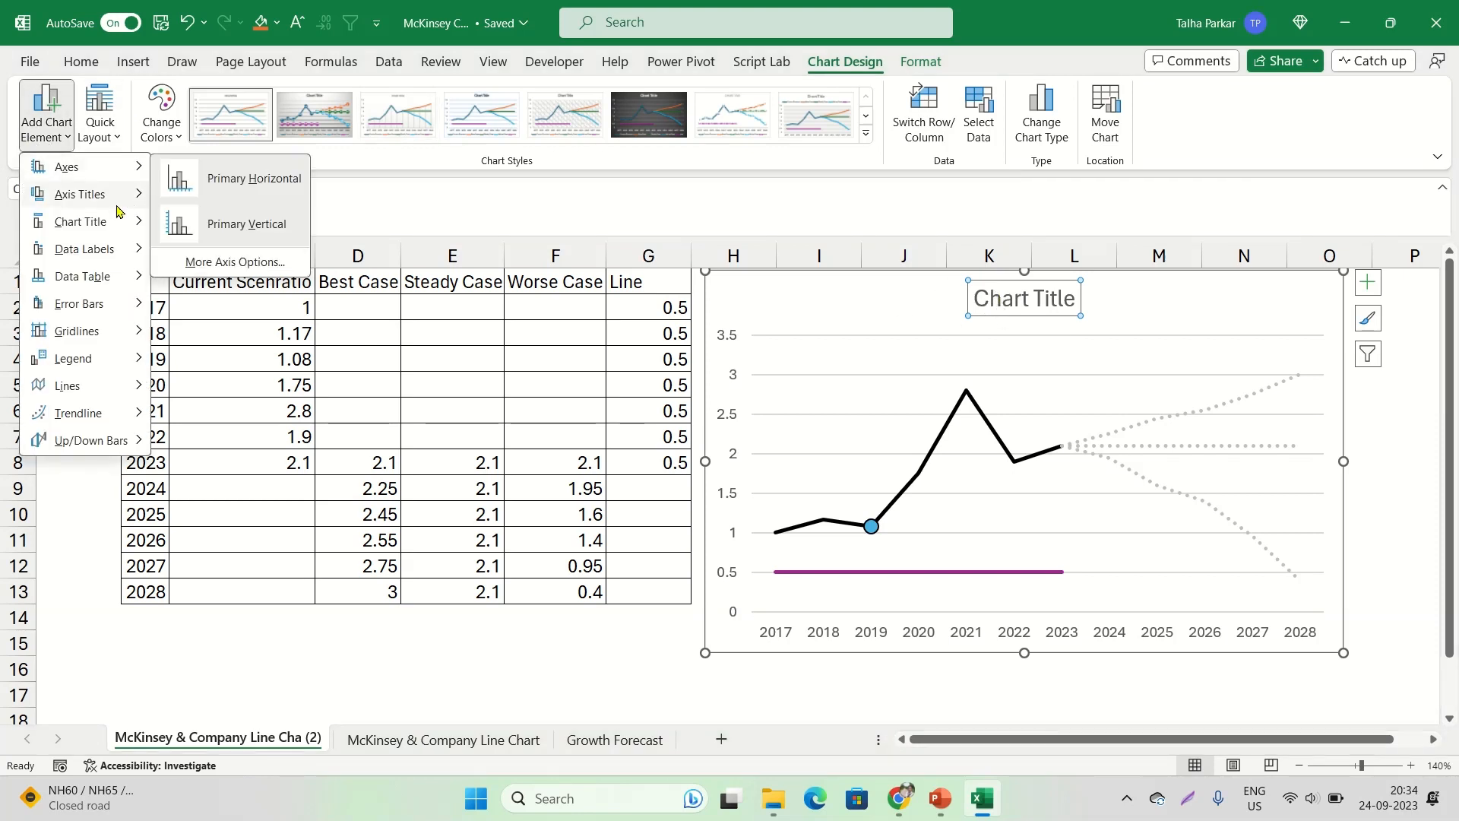
pyautogui.moveTo(112, 225)
pyautogui.click(221, 229)
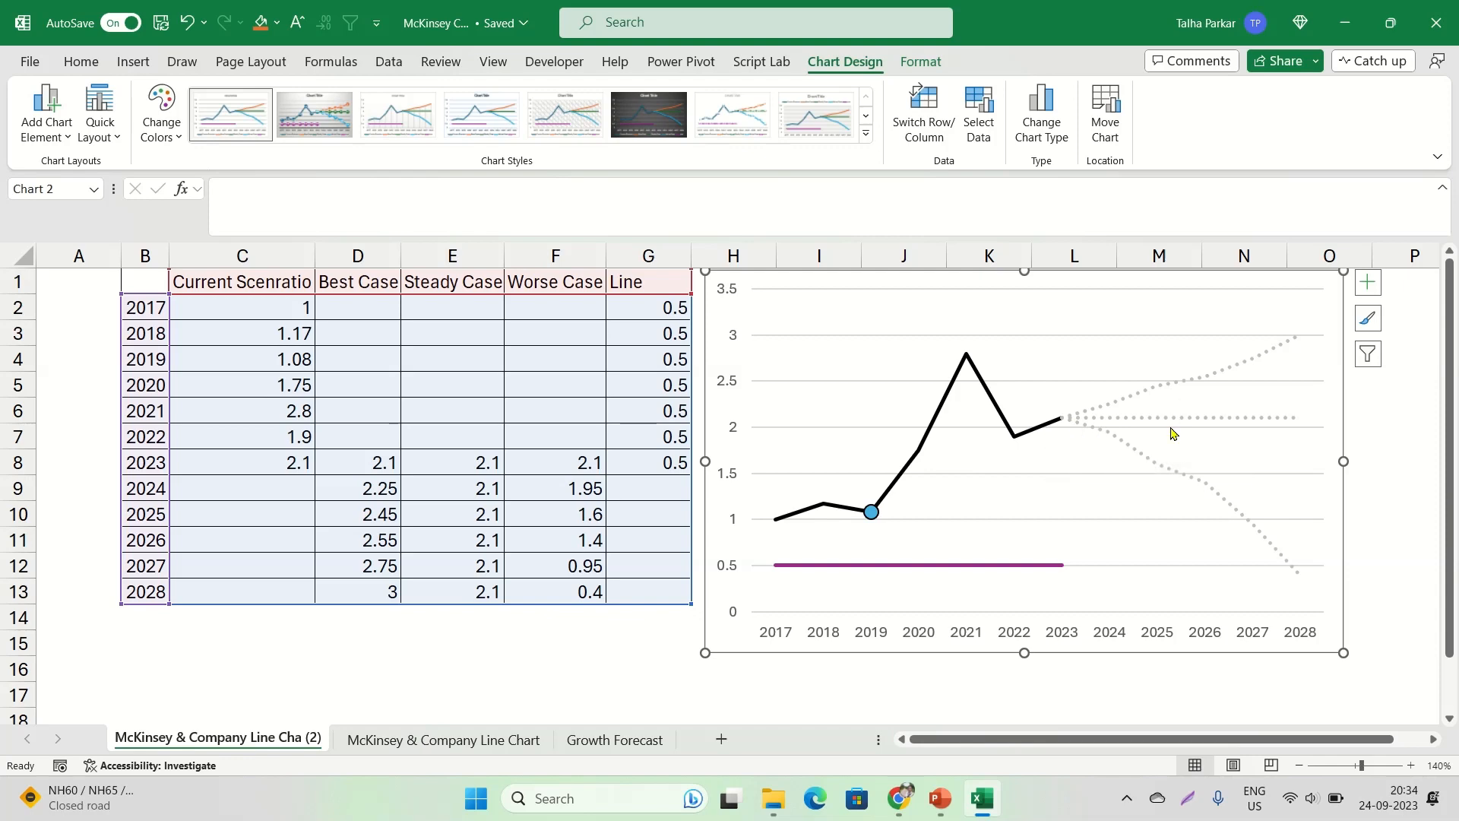
# Check the line thickness in the McKinsey reference chart in Chrome, and set the black margin line's width to 1.25 pt in Excel
pyautogui.hotkey('alt', 'Tab')
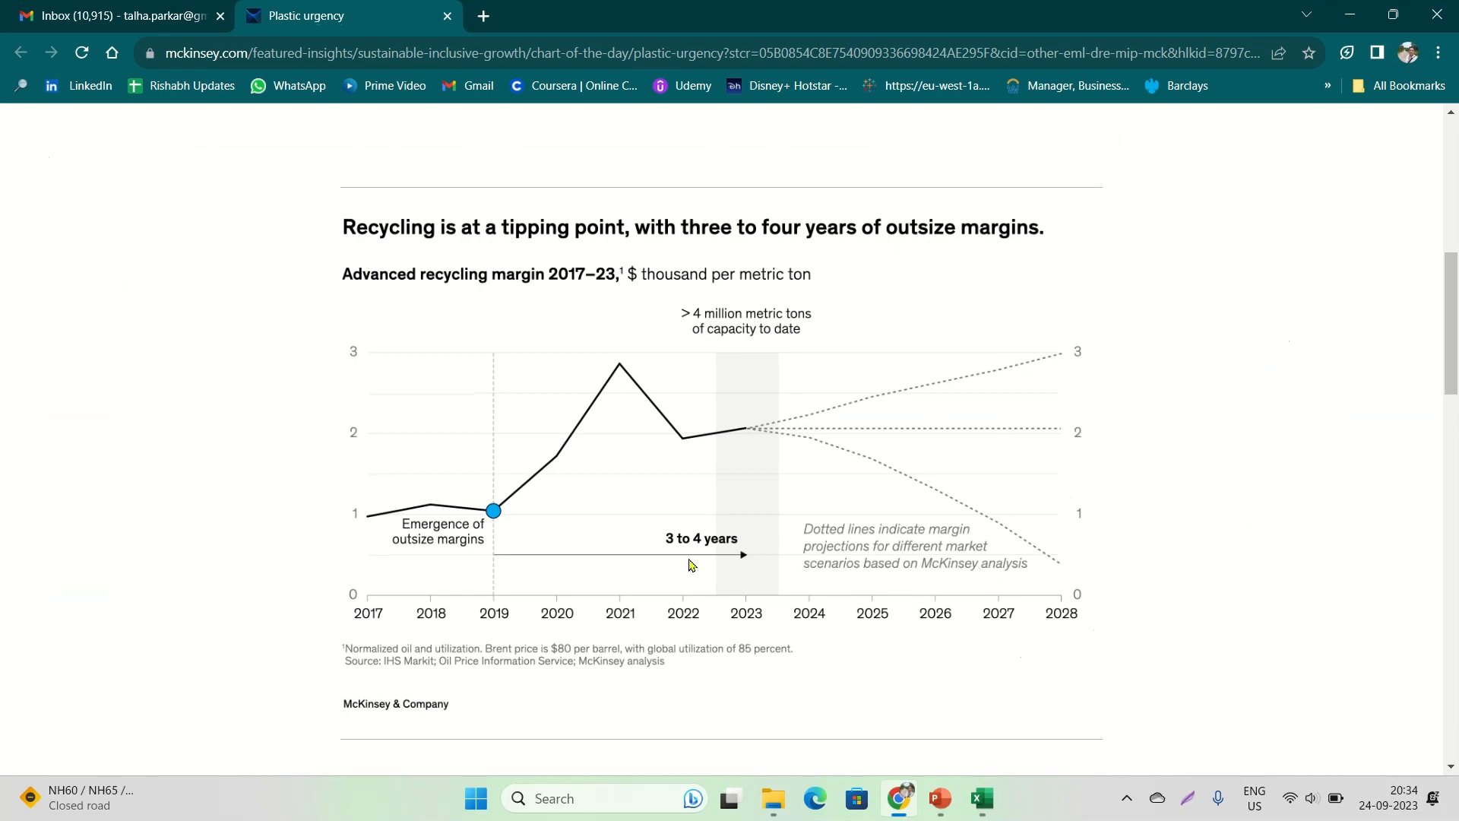
pyautogui.hotkey('alt', 'Tab')
pyautogui.hotkey('alt', 'Tab')
pyautogui.scroll(5, 722, 445)
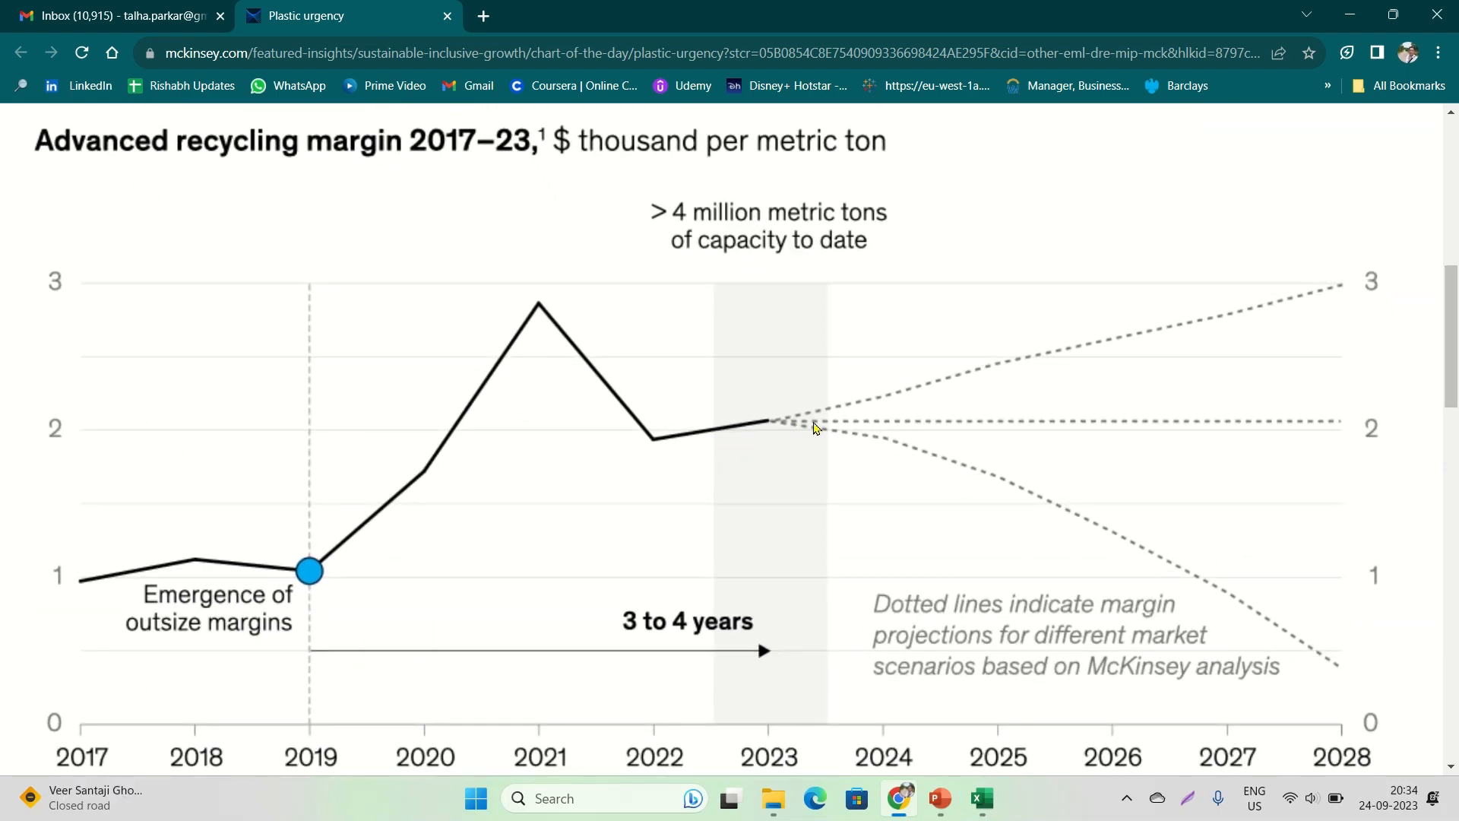
pyautogui.hotkey('alt', 'Tab')
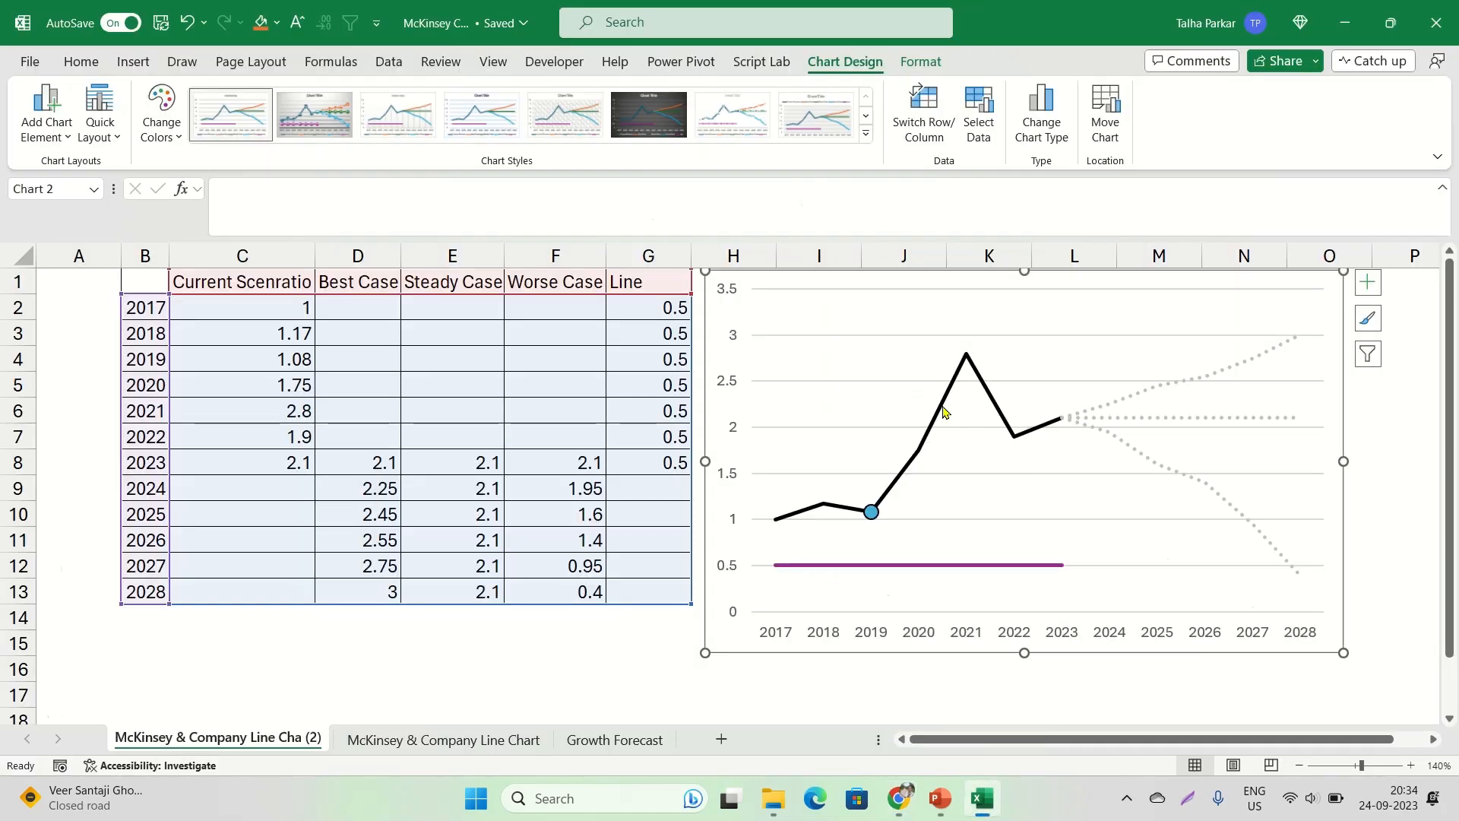
pyautogui.click(940, 411)
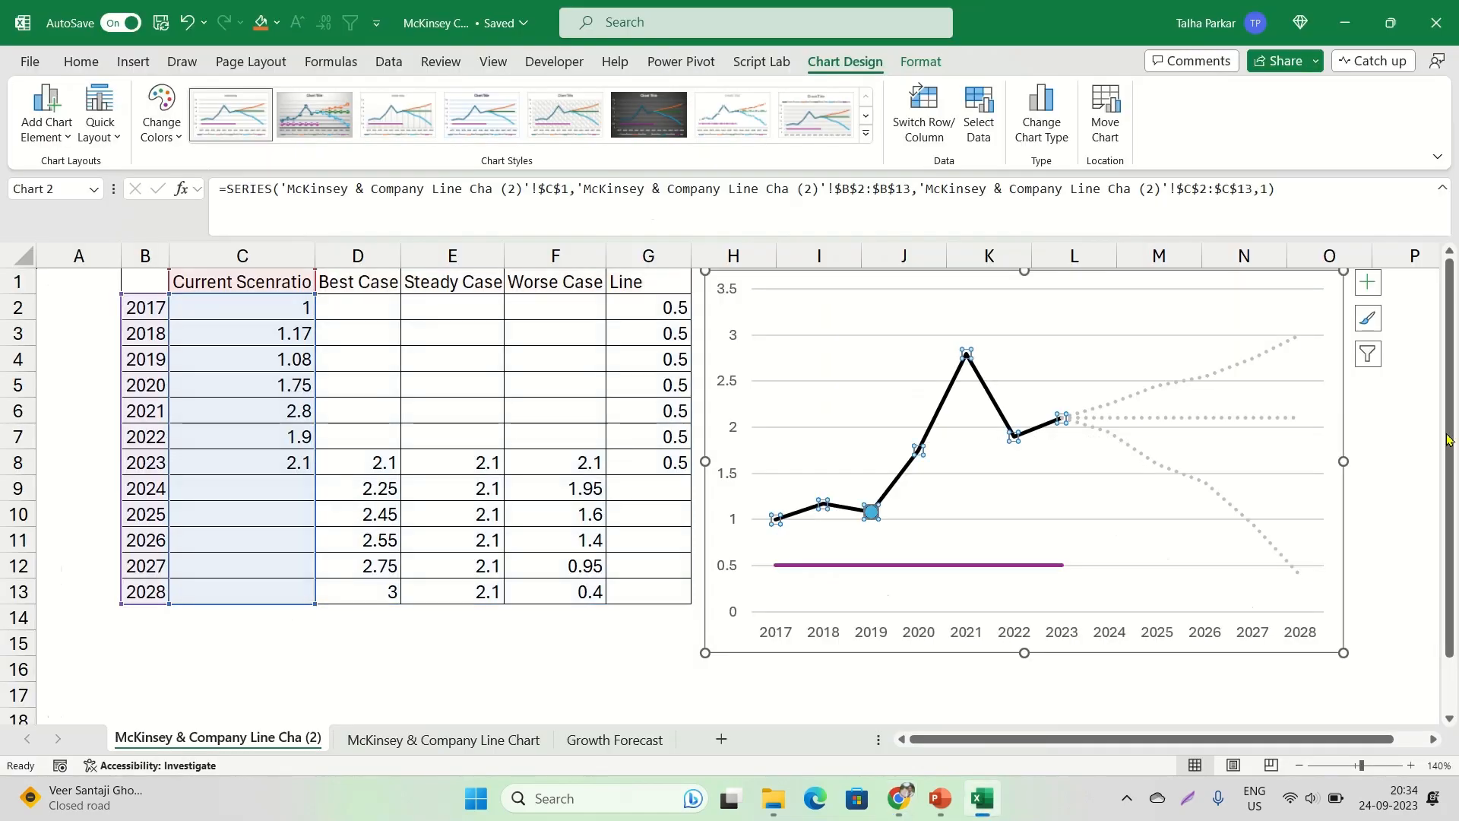
pyautogui.rightClick(985, 389)
pyautogui.click(1075, 599)
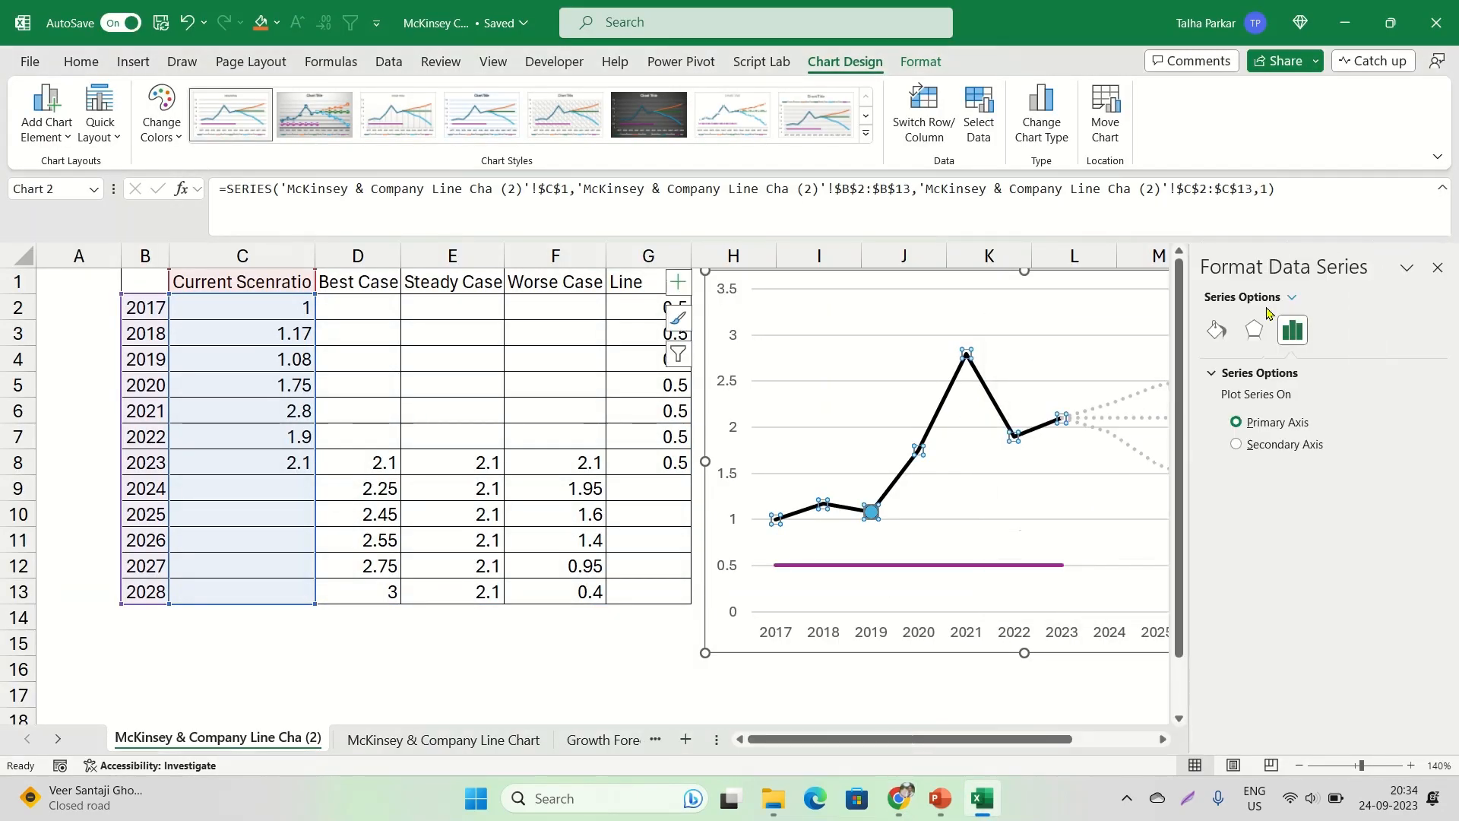
pyautogui.click(1216, 329)
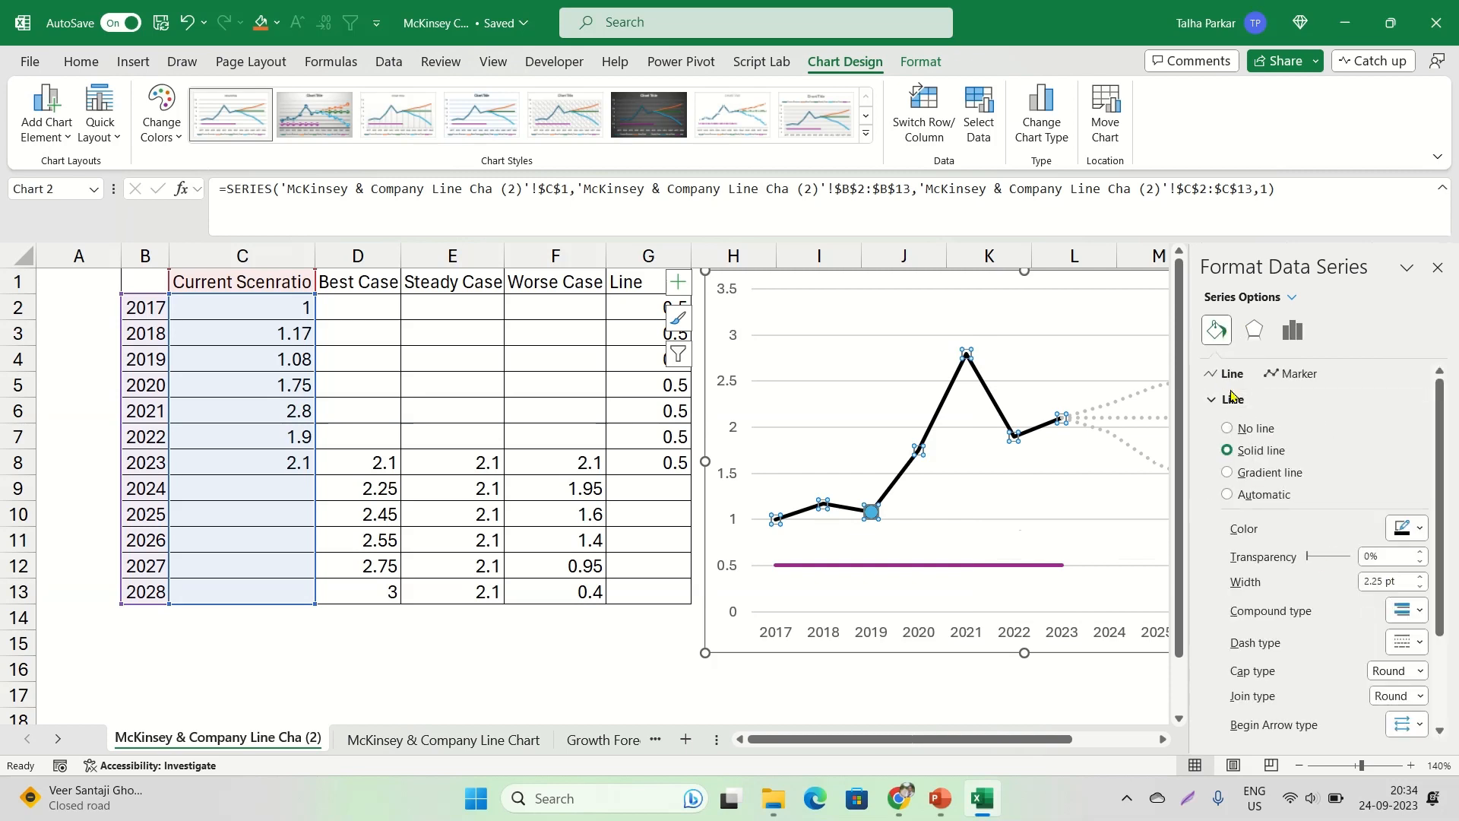
pyautogui.click(1419, 587)
pyautogui.click(1418, 587)
pyautogui.click(1418, 586)
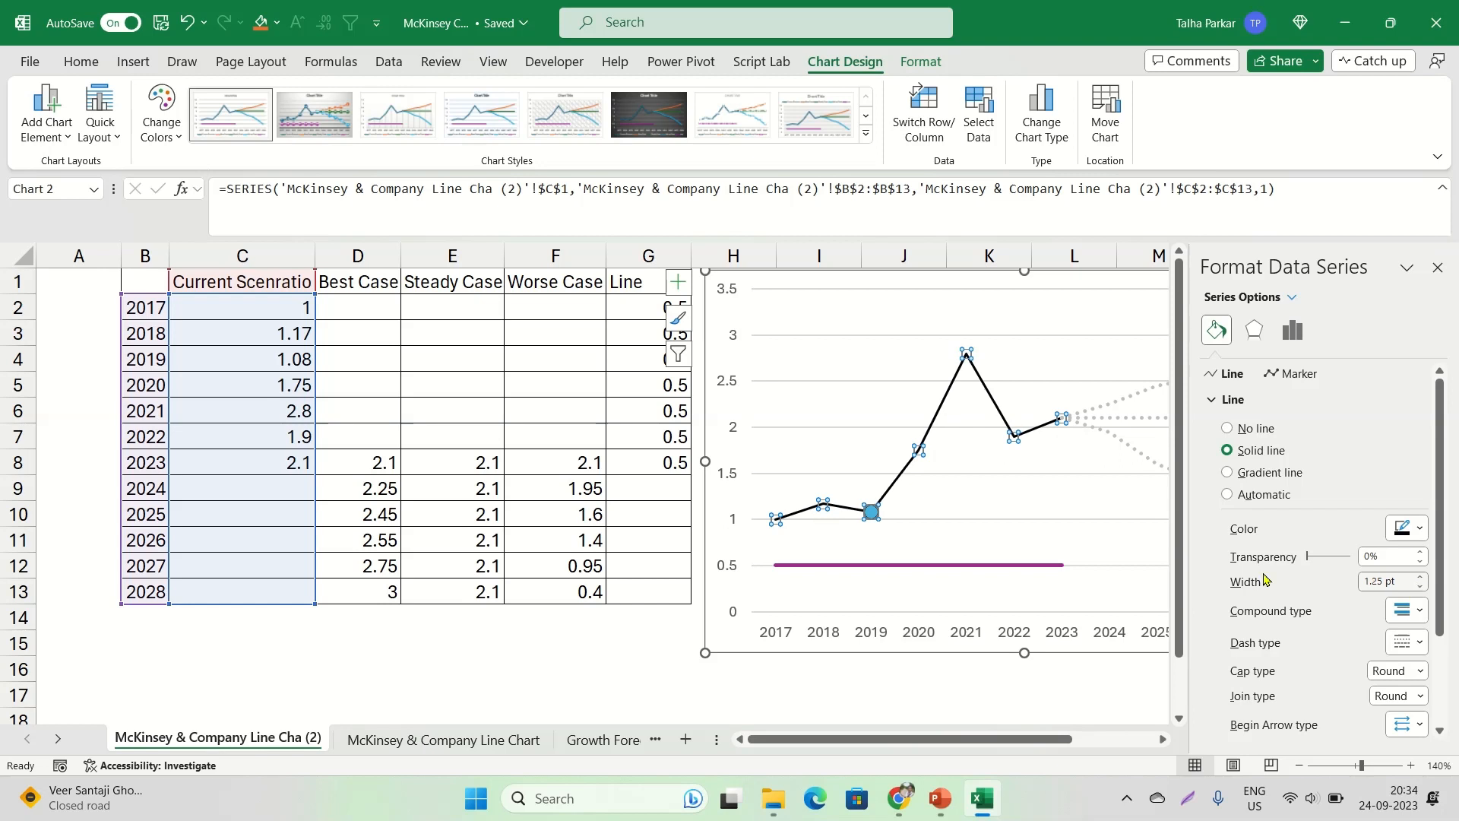
# Set the Best Case line's width to 1.25 pt, try another dash type and return it to Round Dot
pyautogui.click(1102, 409)
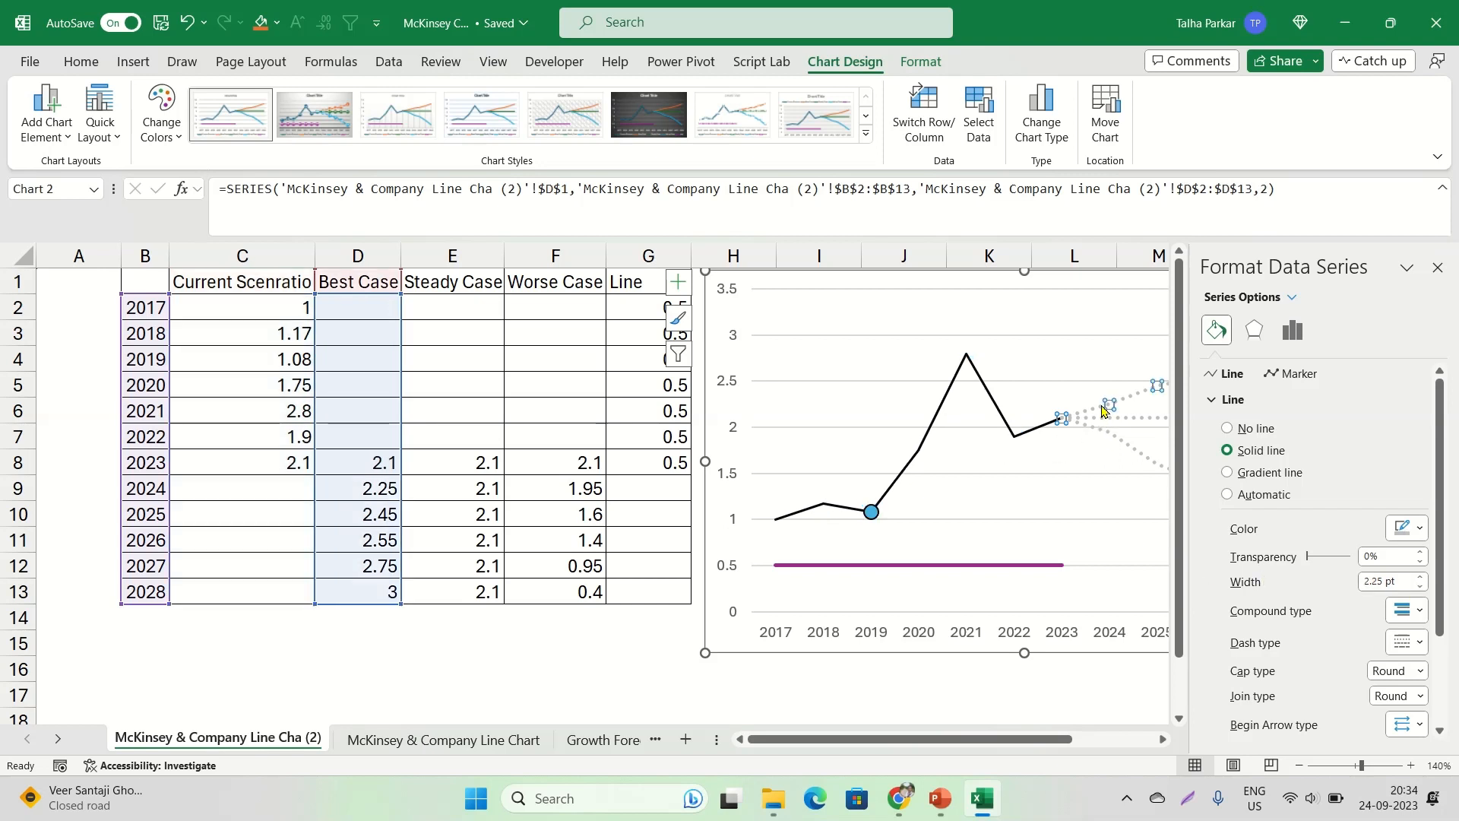
pyautogui.click(1420, 587)
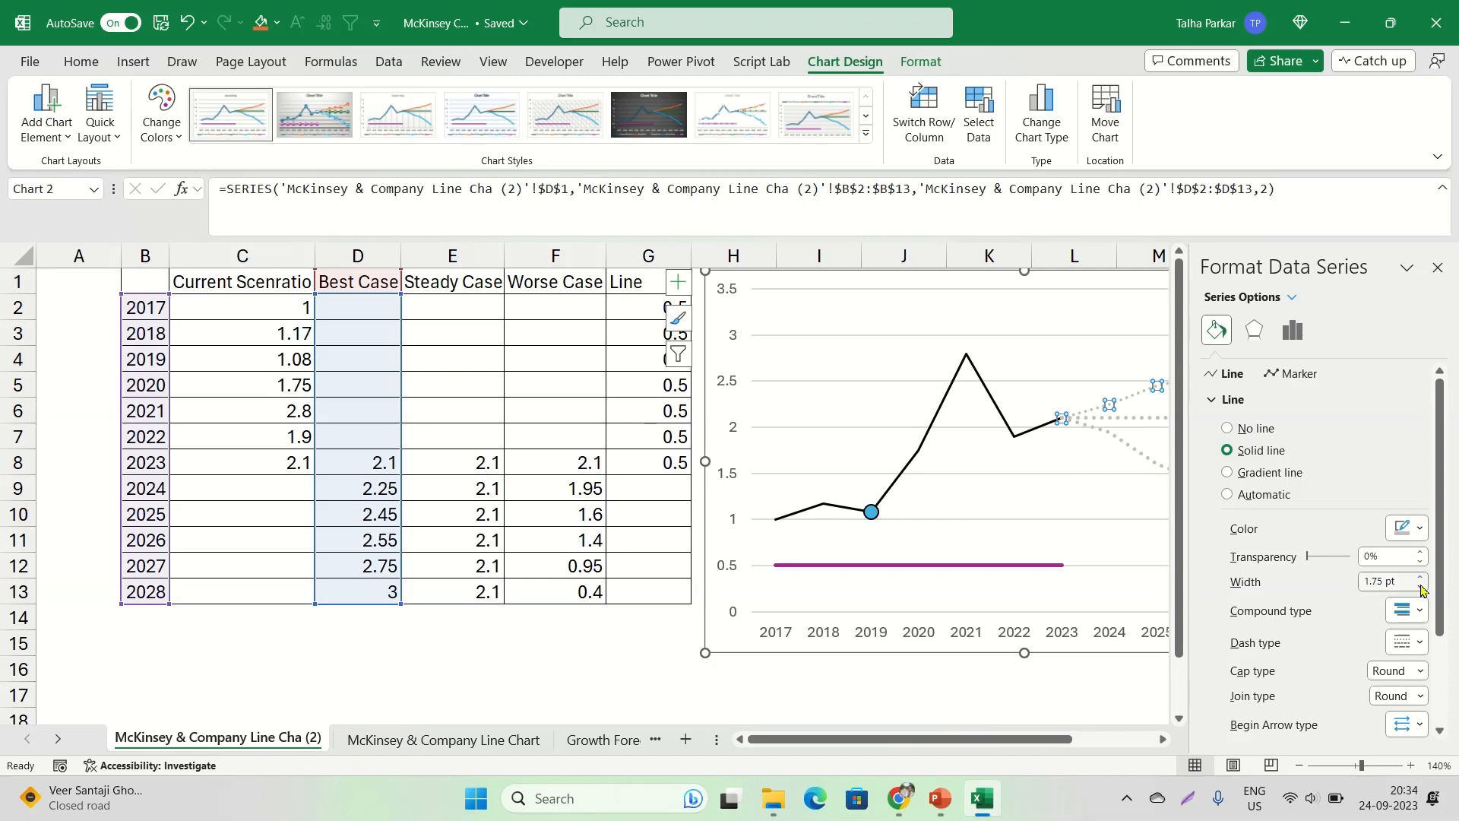
pyautogui.click(1420, 587)
pyautogui.click(1418, 644)
pyautogui.click(1404, 722)
pyautogui.click(1407, 643)
pyautogui.click(1404, 677)
# Set the Steady Case line's width to 1.25 pt, leaving its dash type as it is
pyautogui.click(1128, 419)
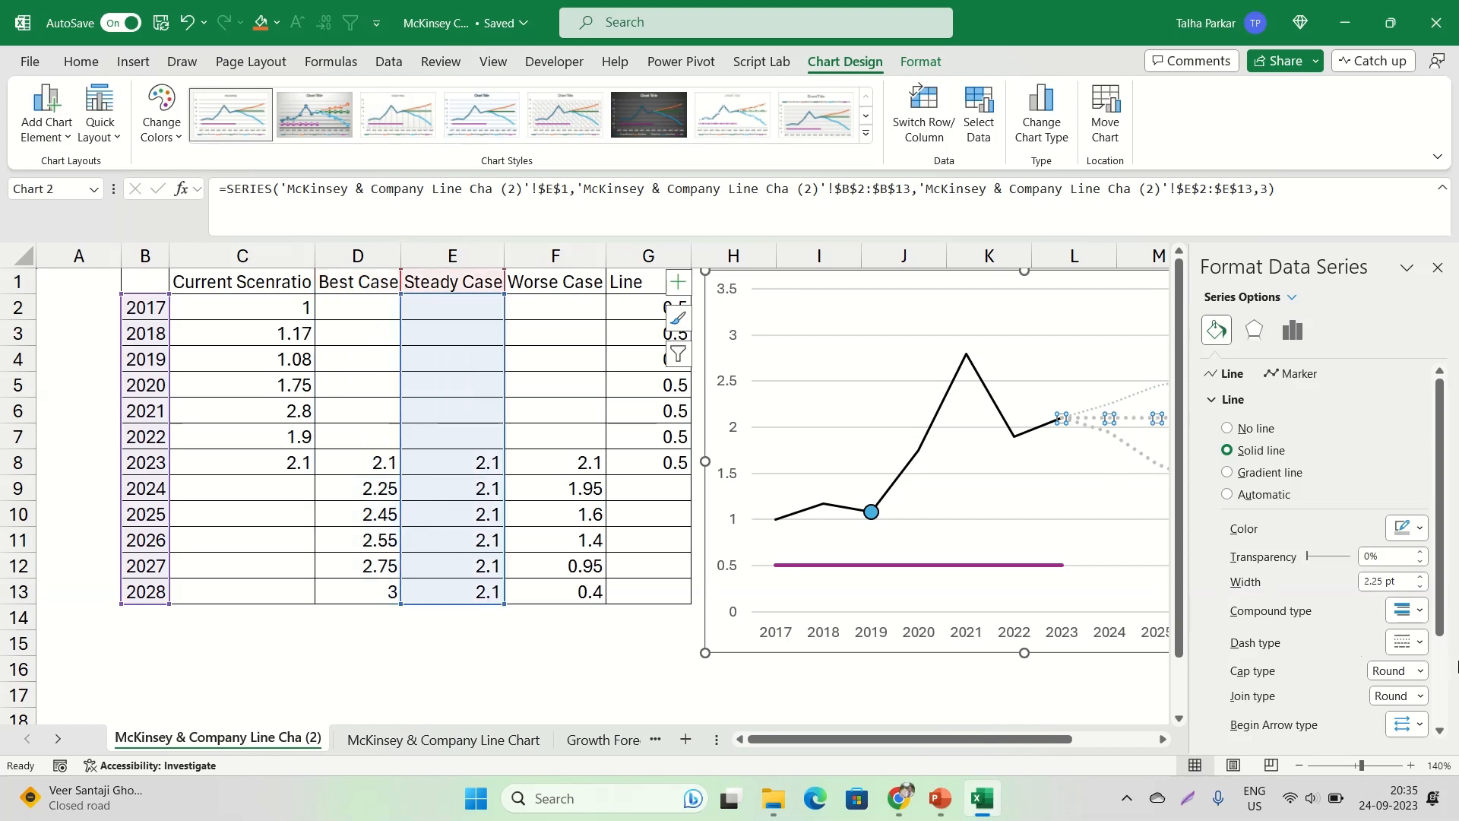
pyautogui.click(1406, 643)
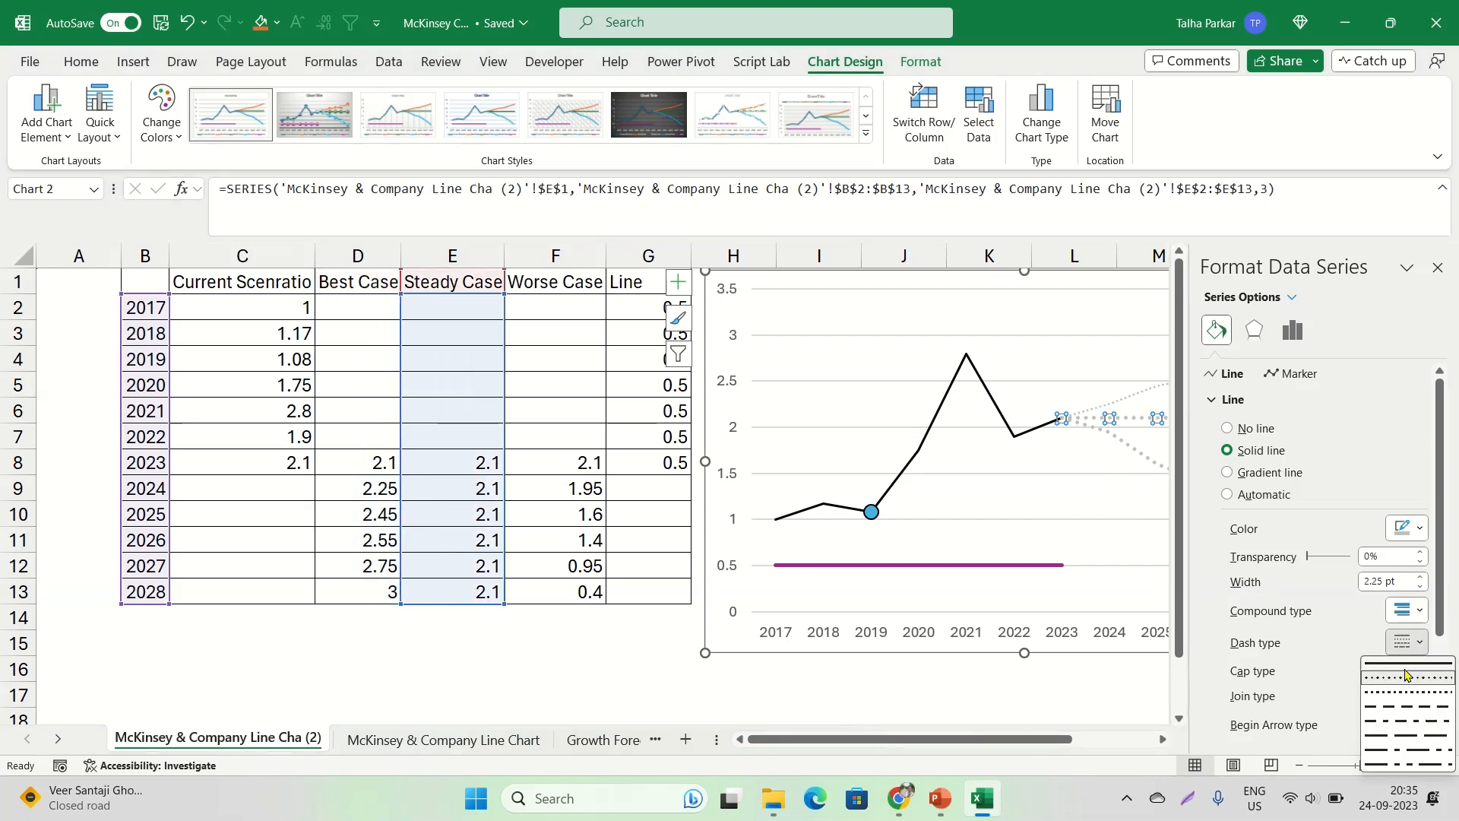
pyautogui.click(1421, 586)
pyautogui.click(1421, 587)
pyautogui.click(1421, 587)
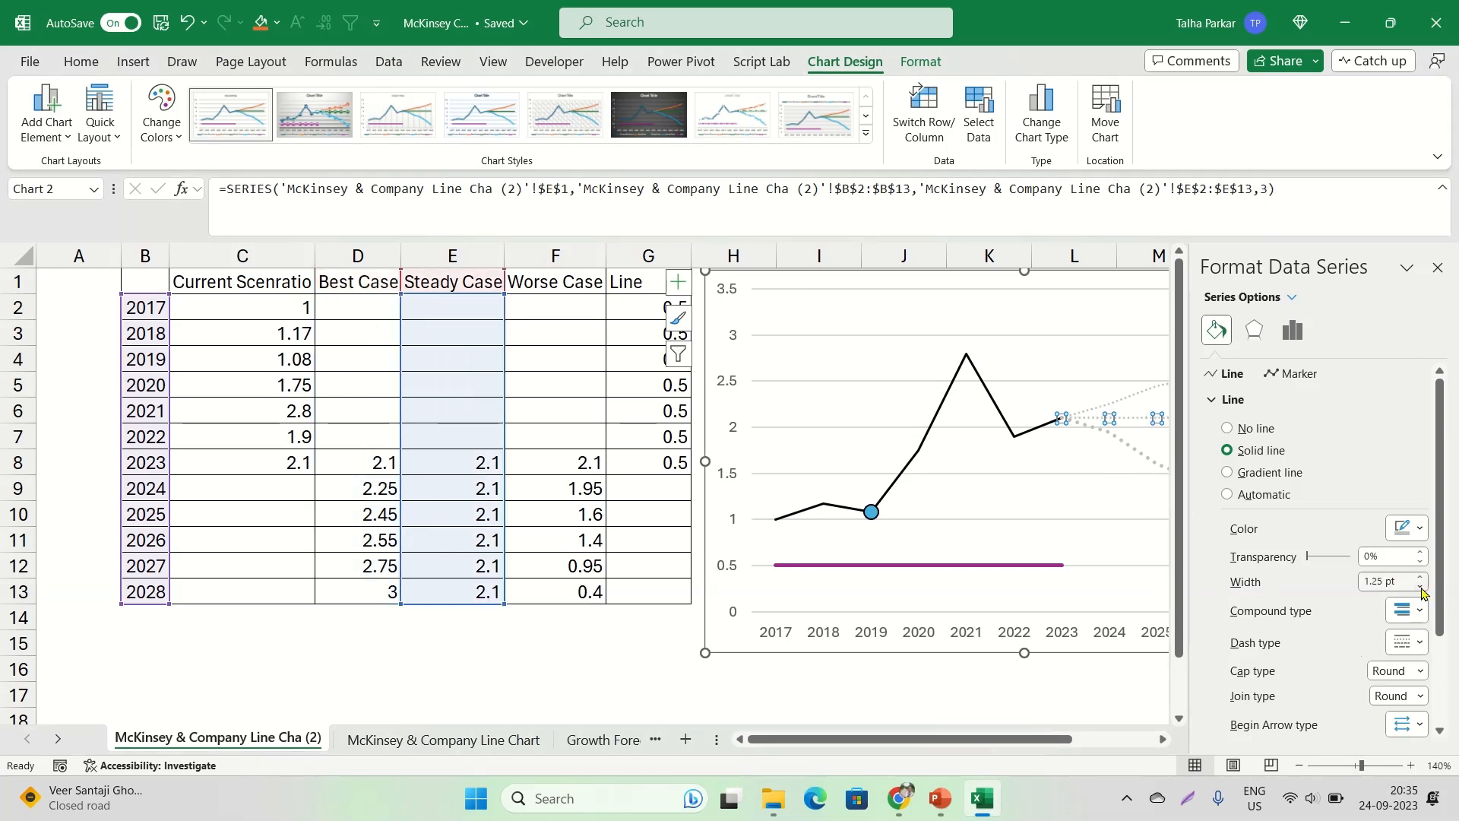
# Set the Worse Case line's width to 1.75 pt, close the formatting pane and compare the chart with the McKinsey reference
pyautogui.click(1137, 452)
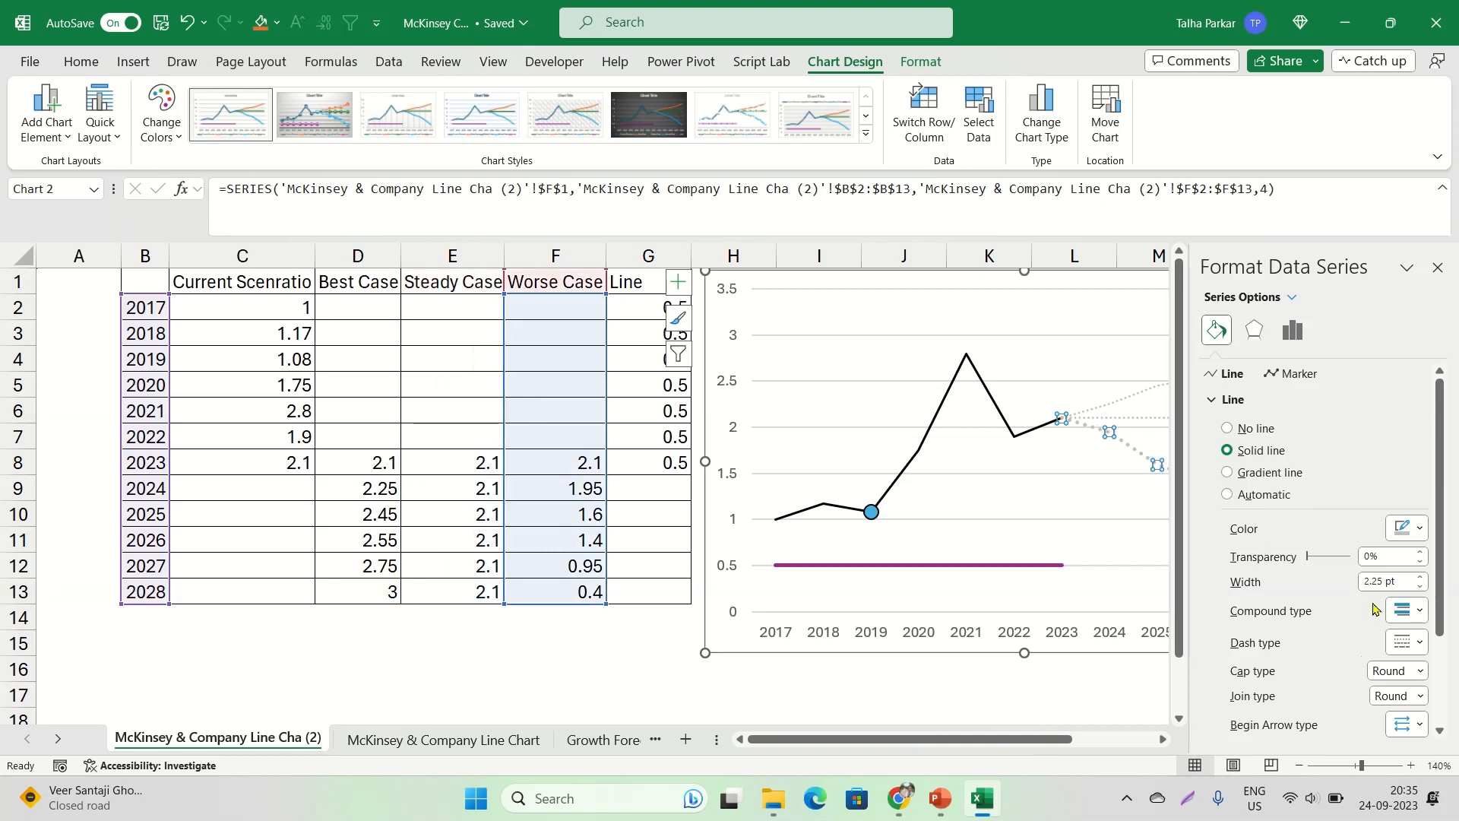
pyautogui.click(1420, 586)
pyautogui.click(1420, 586)
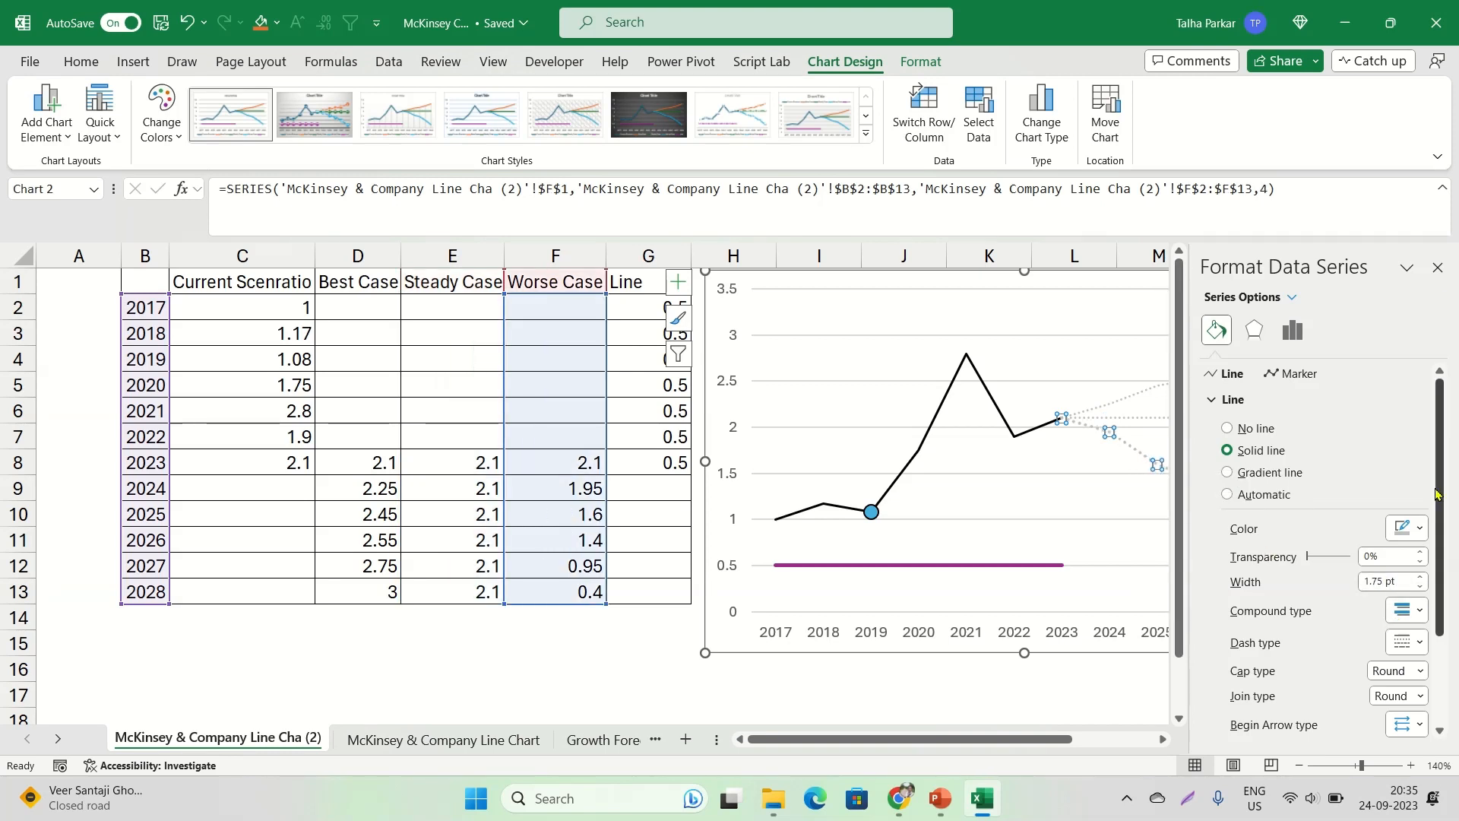
pyautogui.click(1438, 267)
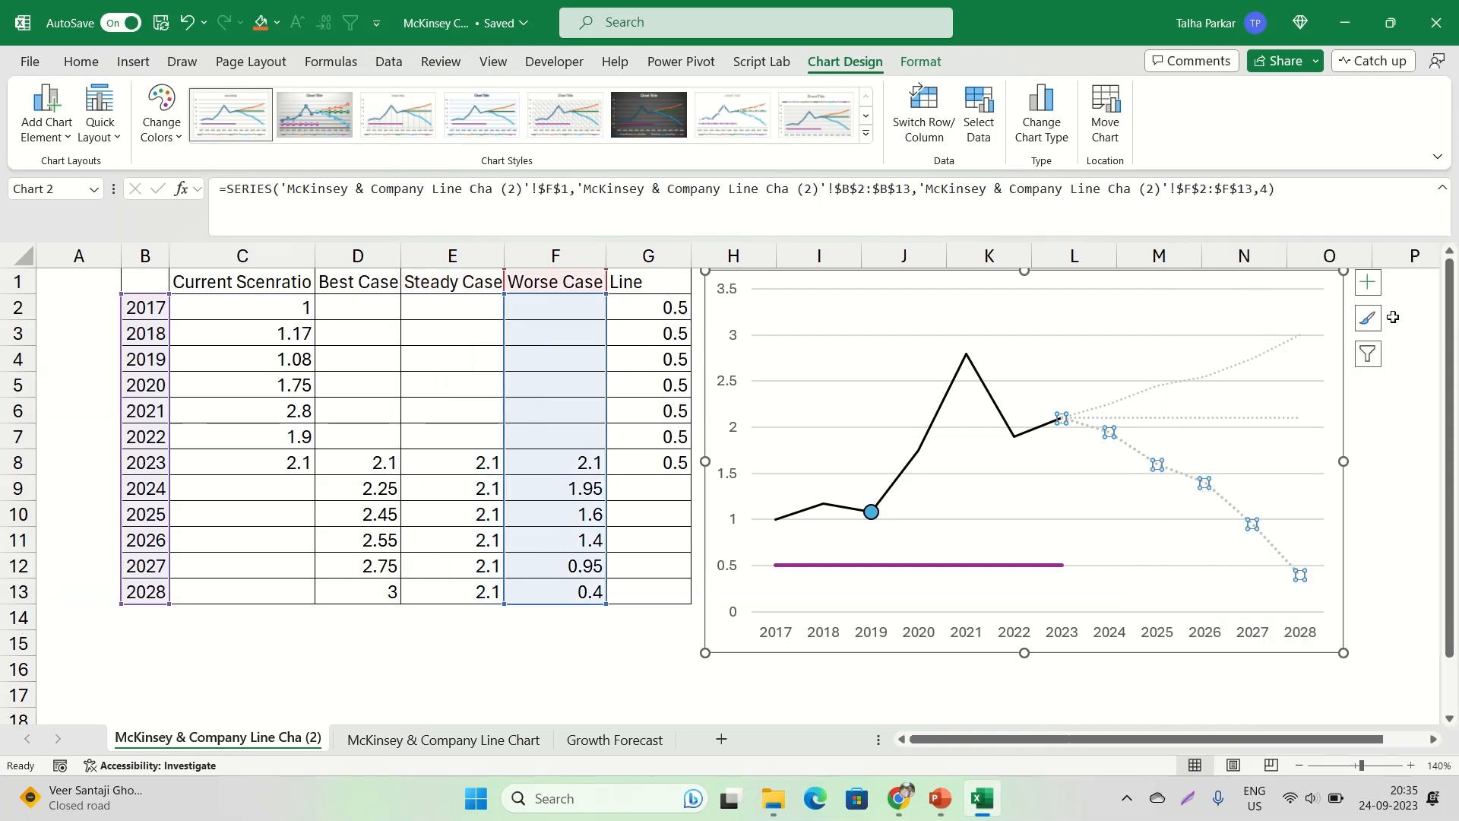
pyautogui.hotkey('alt', 'Tab')
pyautogui.hotkey('alt', 'Tab')
pyautogui.click(1208, 368)
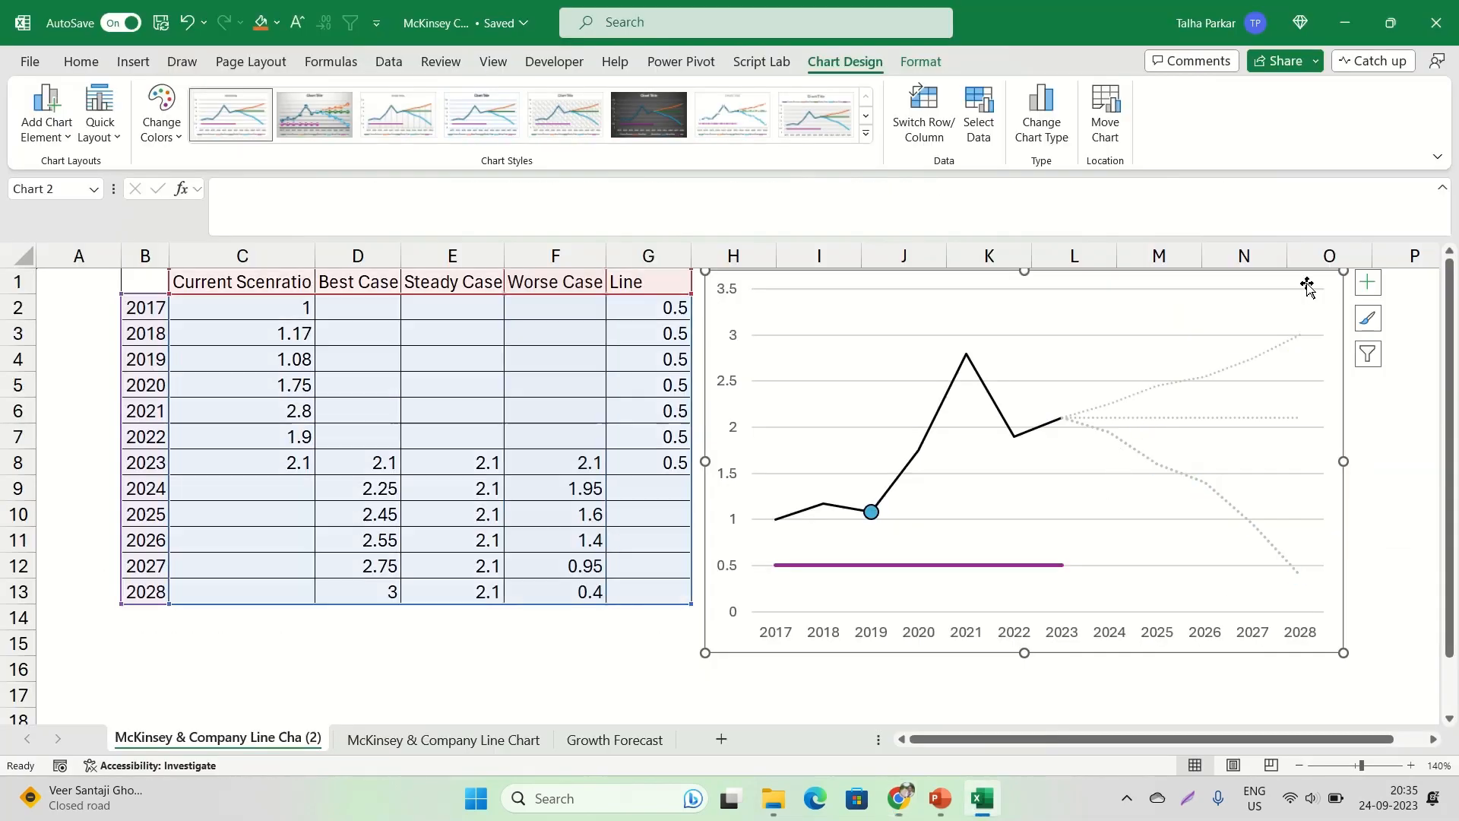
# Set the Best Case line's width to 1.75 pt in the chart
pyautogui.click(1164, 392)
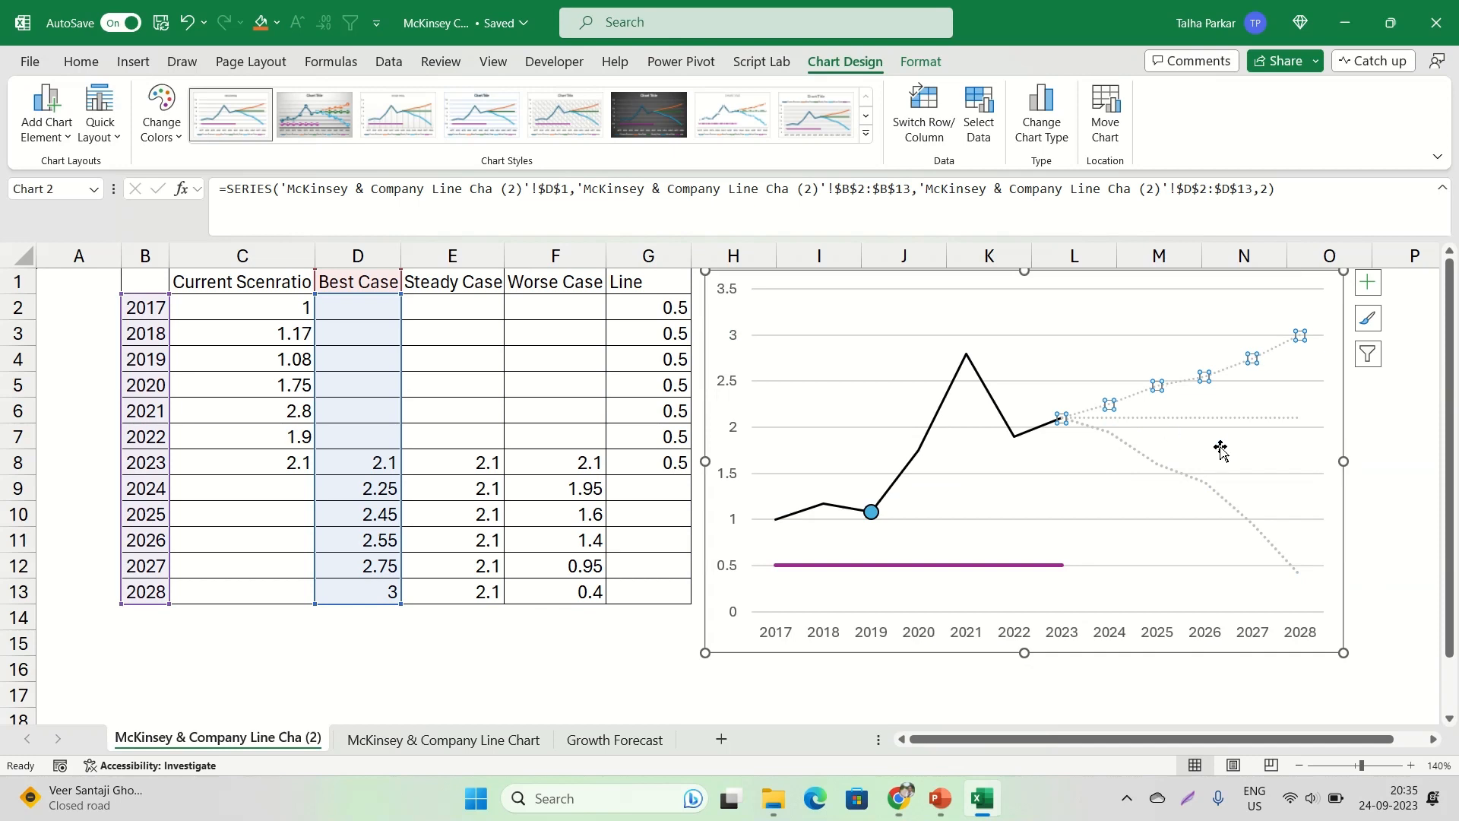
pyautogui.rightClick(1228, 372)
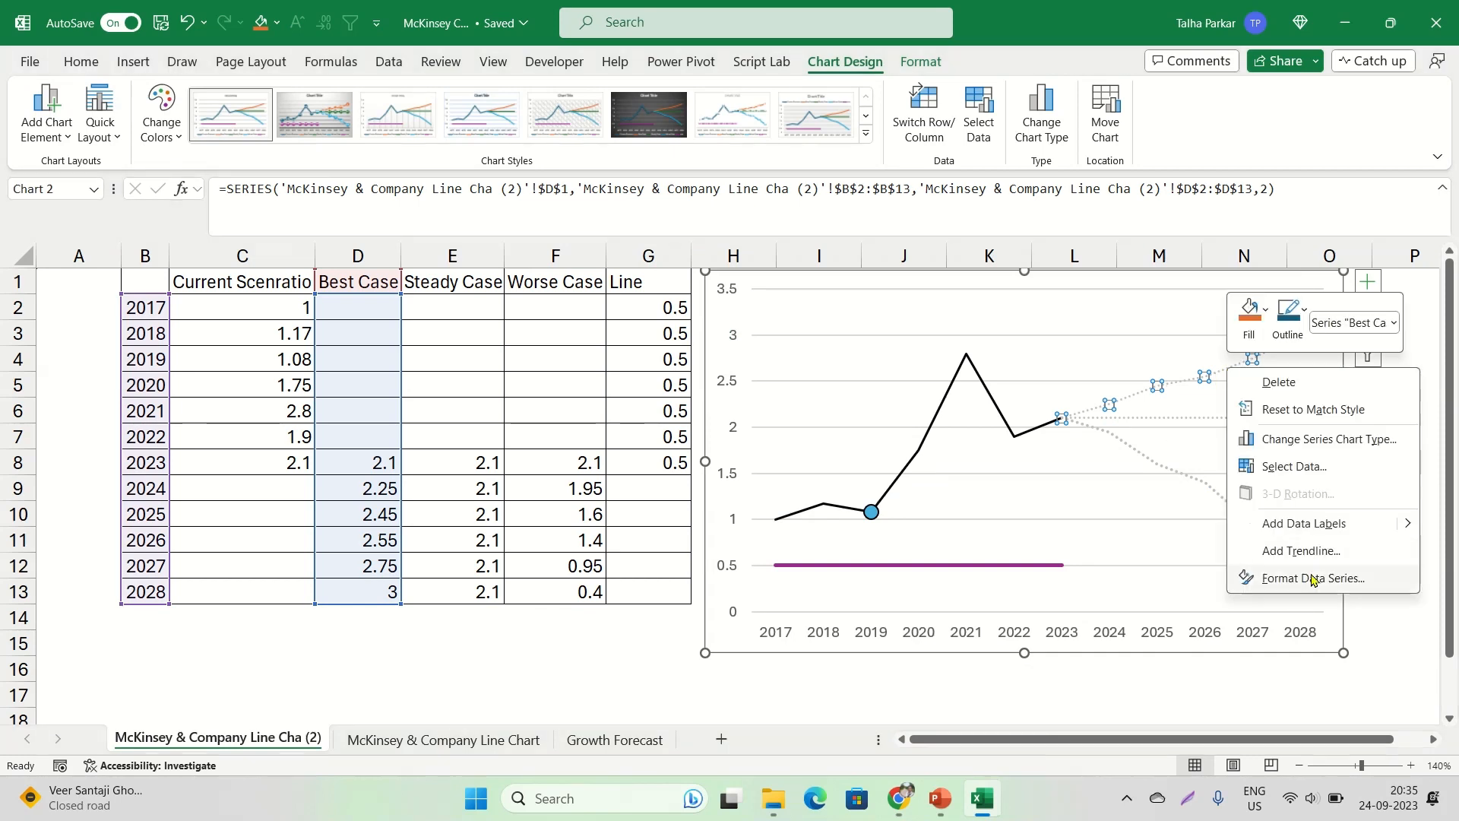
pyautogui.click(1265, 573)
pyautogui.click(1215, 333)
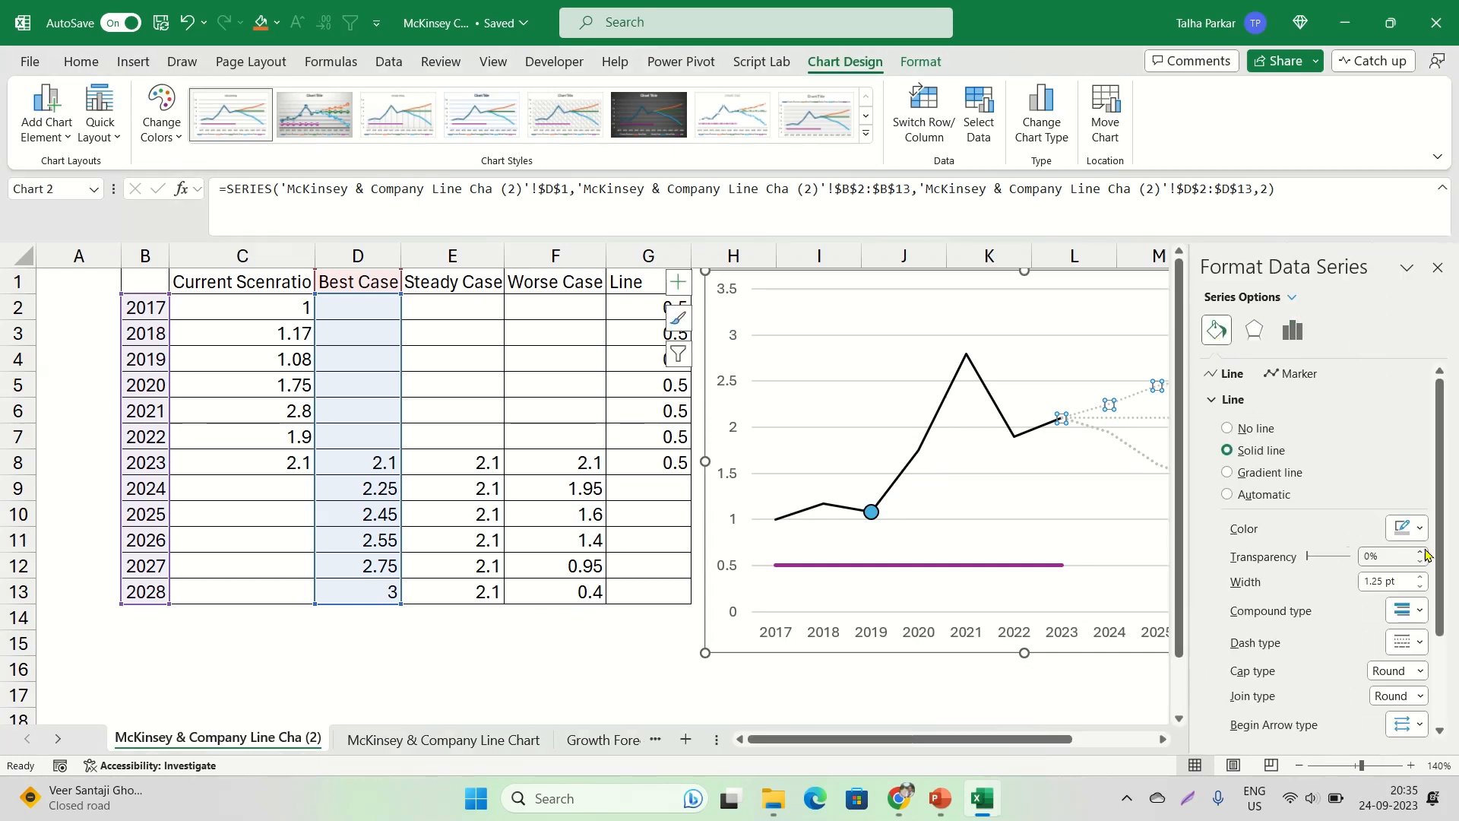
pyautogui.click(1420, 576)
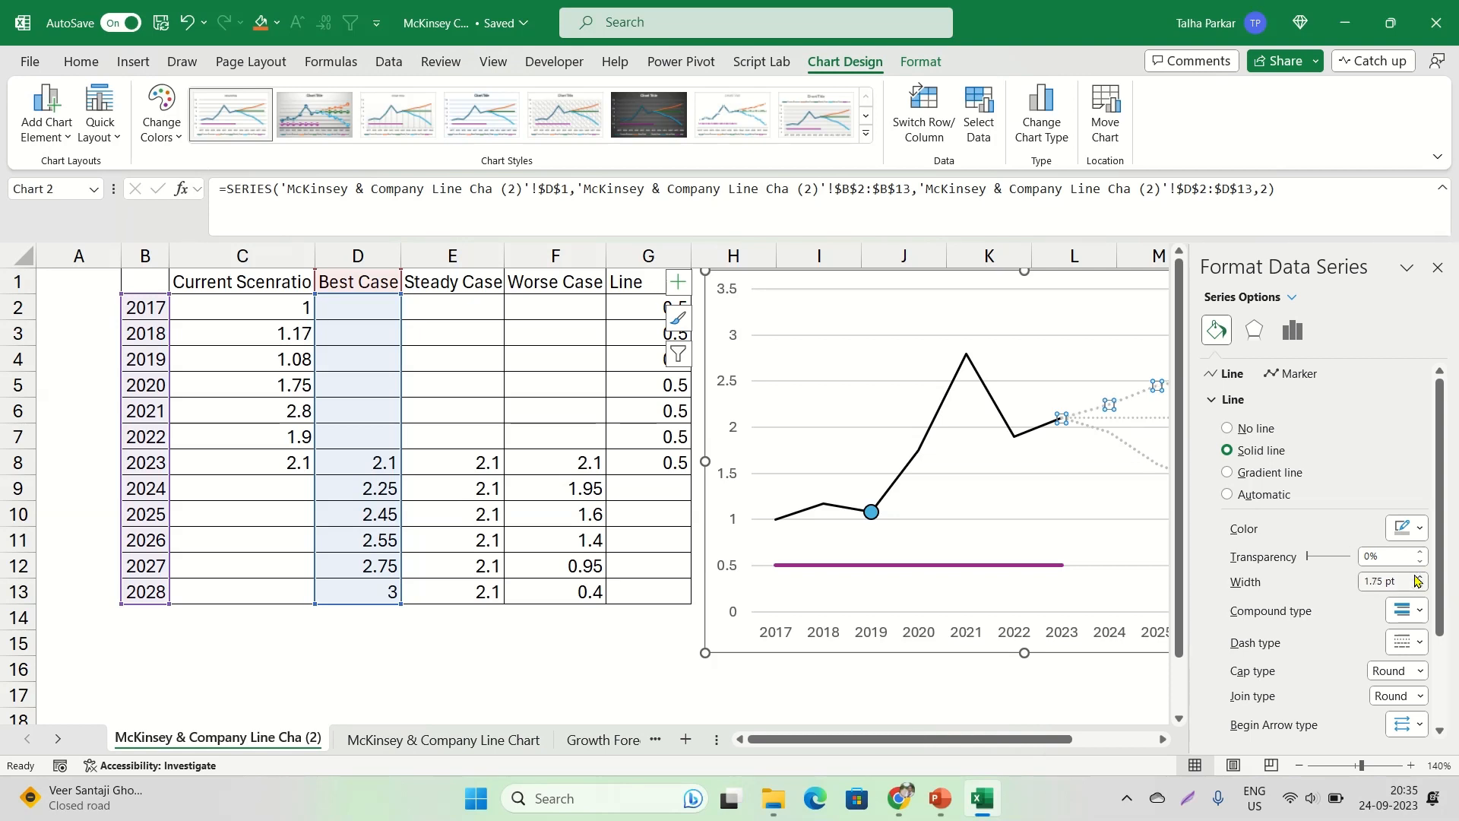
# Set the Steady Case line's width to 1.75 pt, check the other projection lines and close the formatting pane
pyautogui.click(1131, 421)
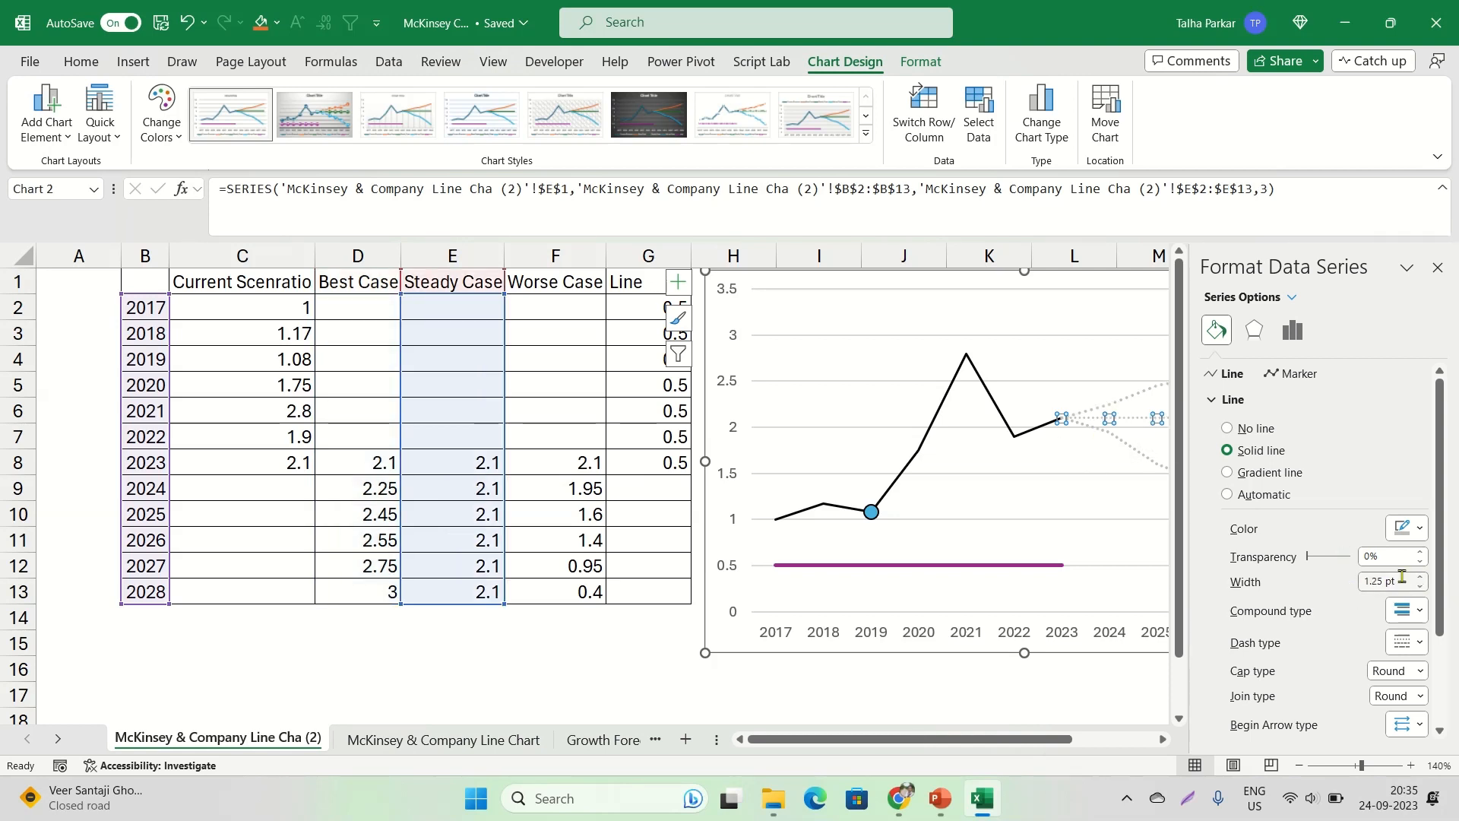
pyautogui.click(1135, 452)
pyautogui.click(1419, 587)
pyautogui.click(1419, 576)
pyautogui.click(1134, 418)
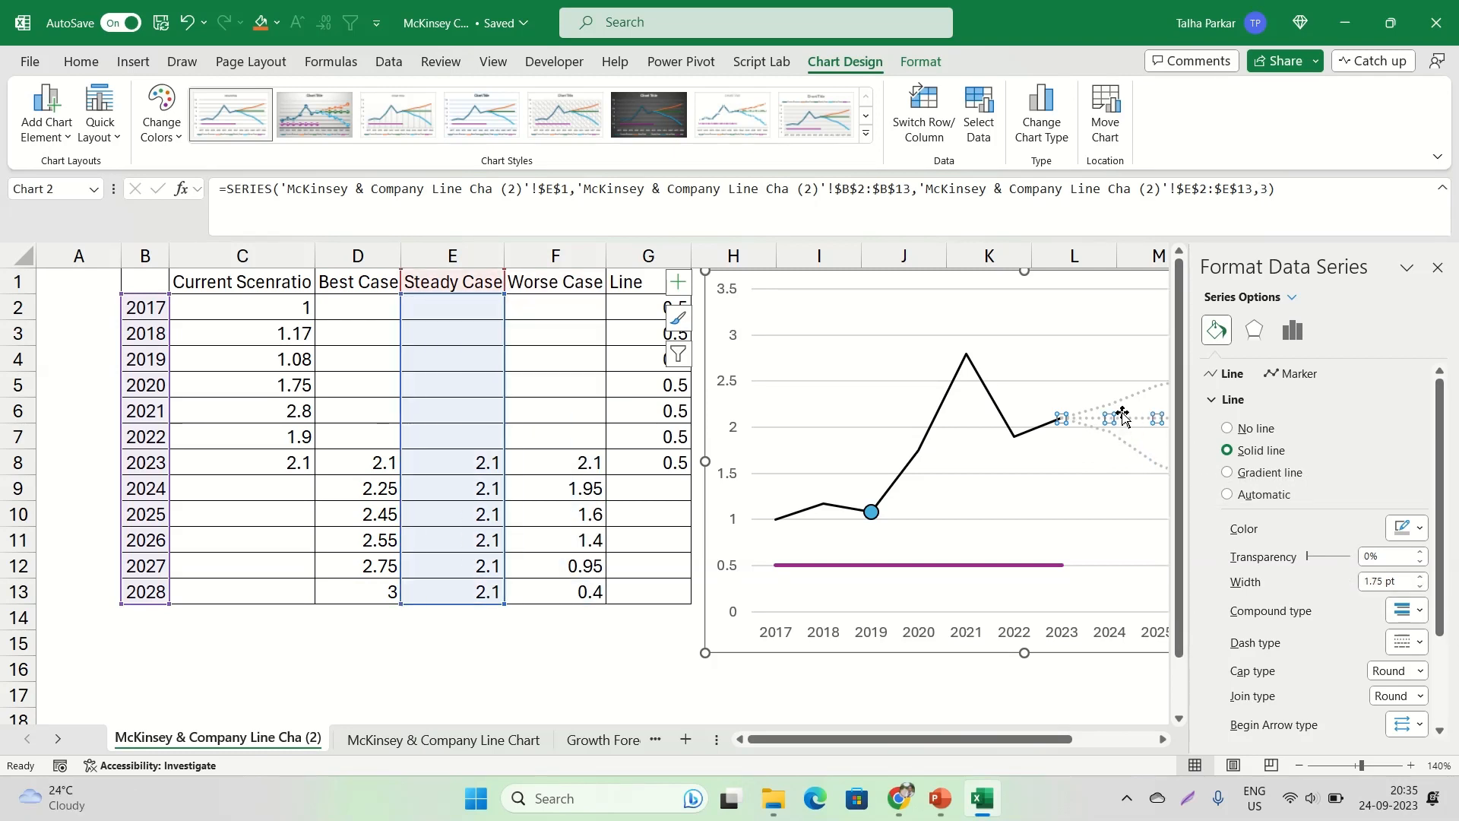
pyautogui.click(1137, 403)
pyautogui.click(1438, 268)
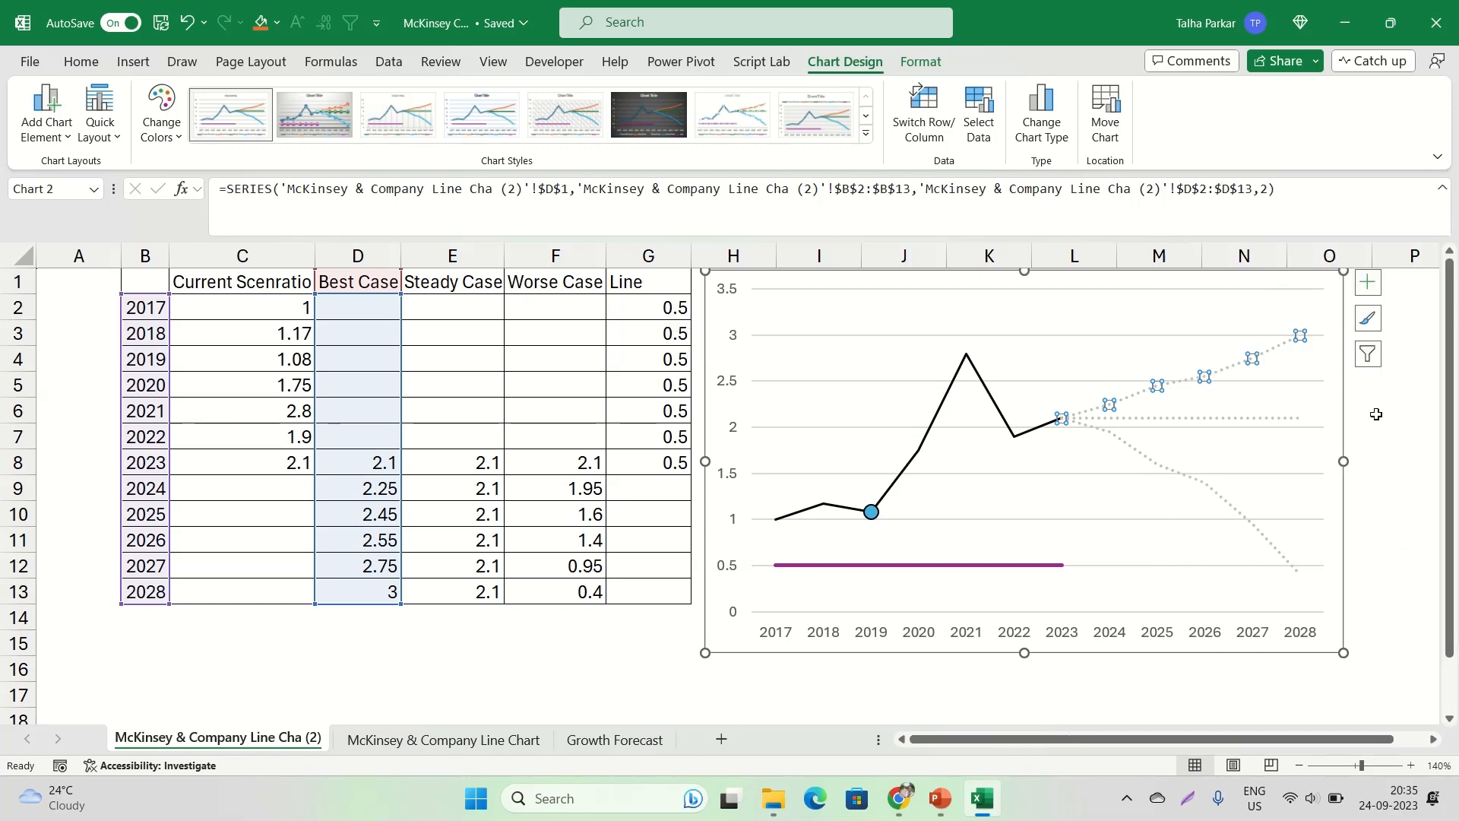
pyautogui.click(1346, 394)
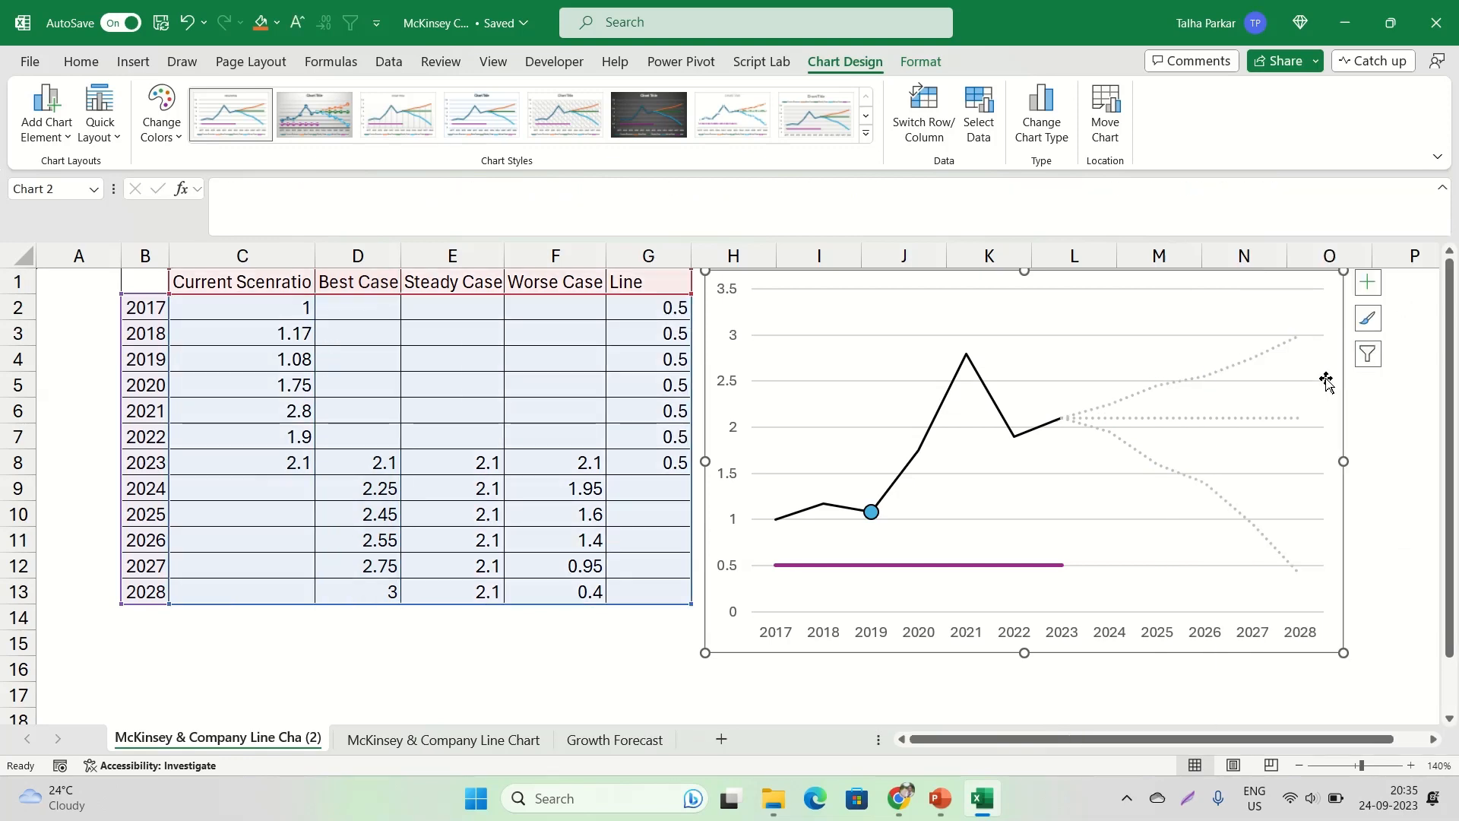
# Compare the span of the "3 to 4 years" arrow in the McKinsey chart in Chrome with the Line values in G2:G8 in Excel
pyautogui.hotkey('alt', 'Tab')
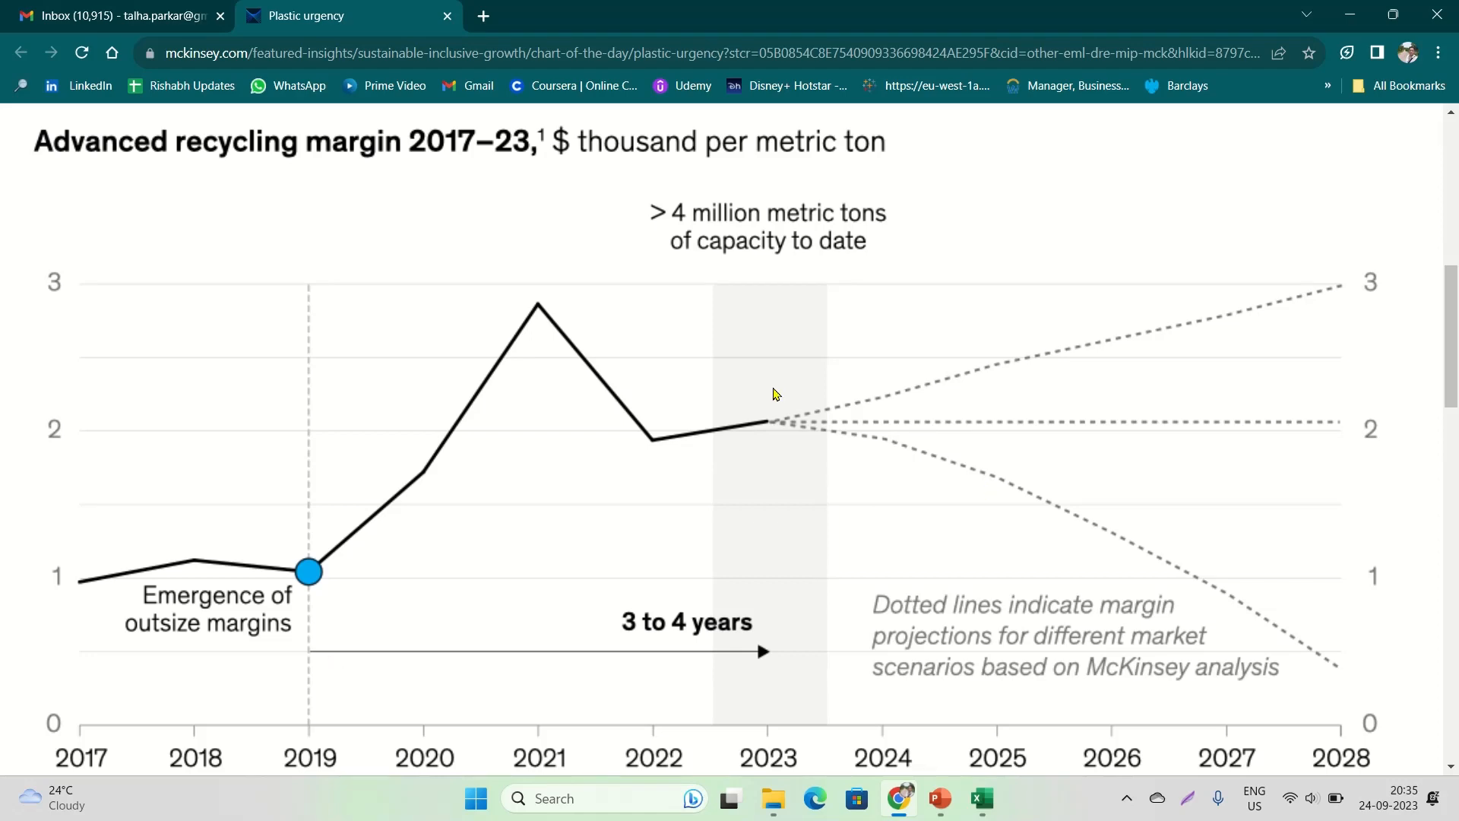
pyautogui.hotkey('alt', 'Tab')
pyautogui.hotkey('alt', 'Tab')
pyautogui.hotkey('alt', 'Tab')
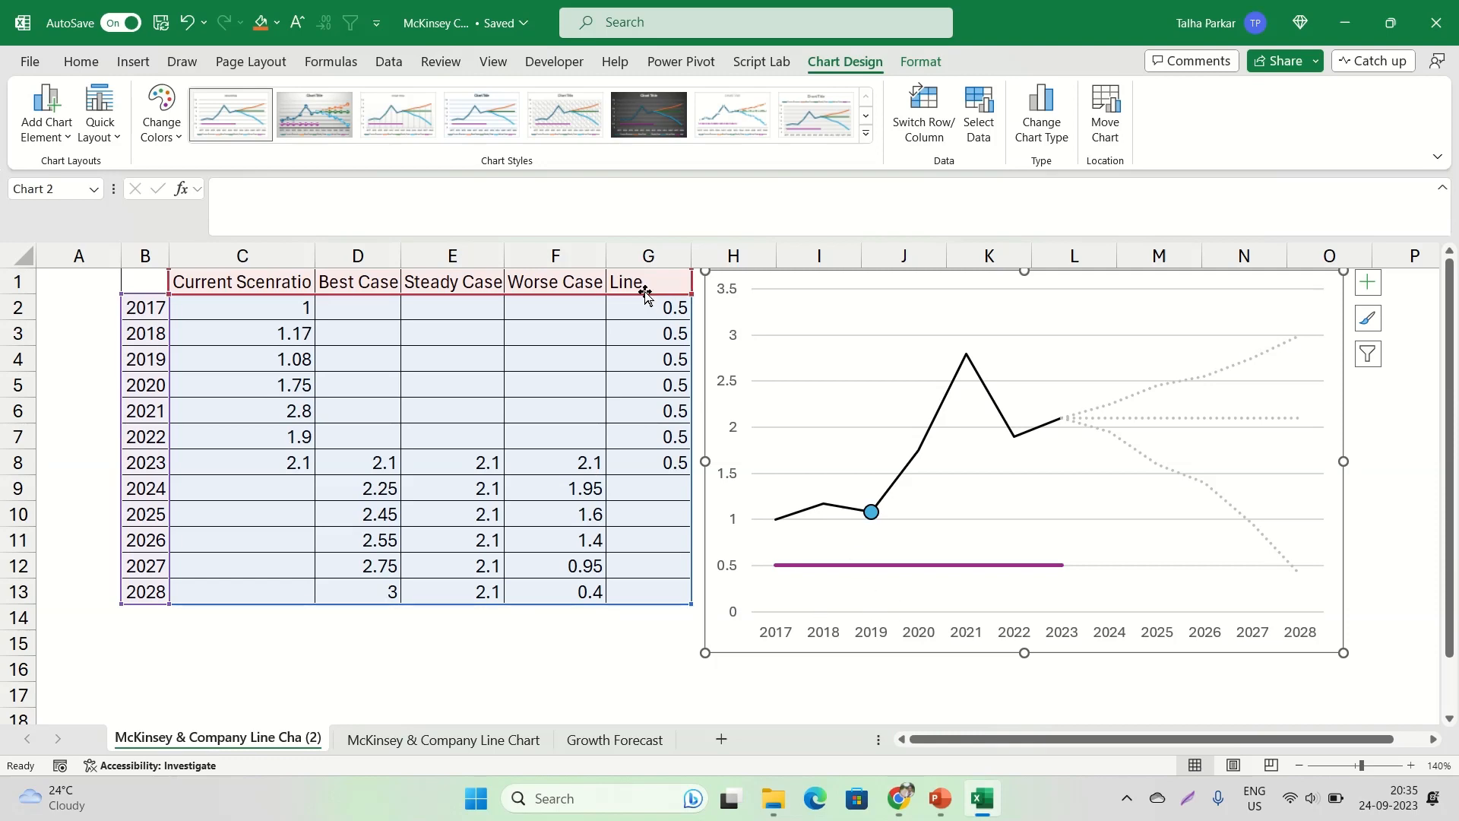
pyautogui.moveTo(654, 307); pyautogui.dragTo(654, 462)
pyautogui.hotkey('alt', 'Tab')
pyautogui.hotkey('alt', 'Tab')
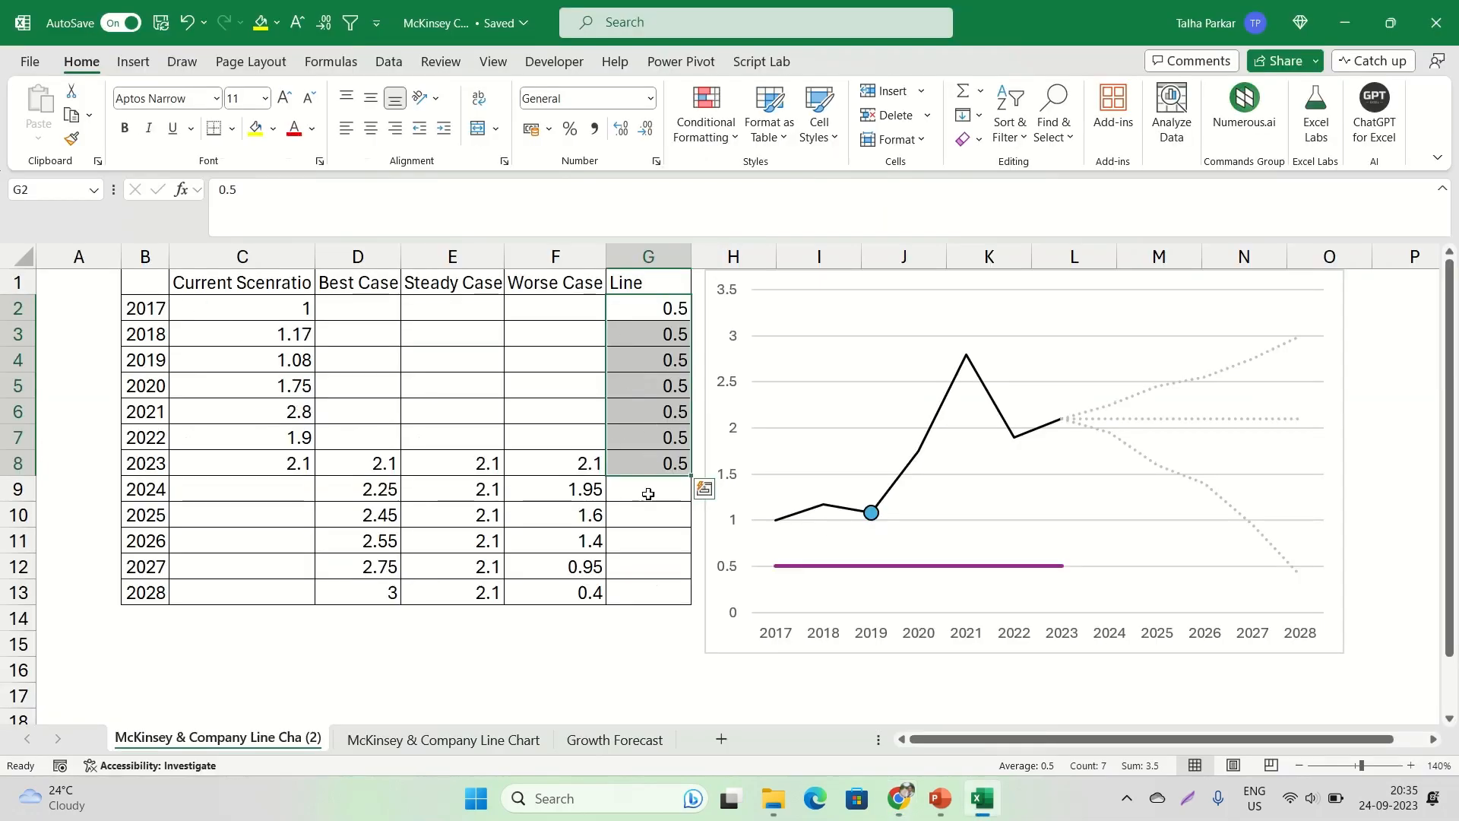
pyautogui.hotkey('alt', 'Tab')
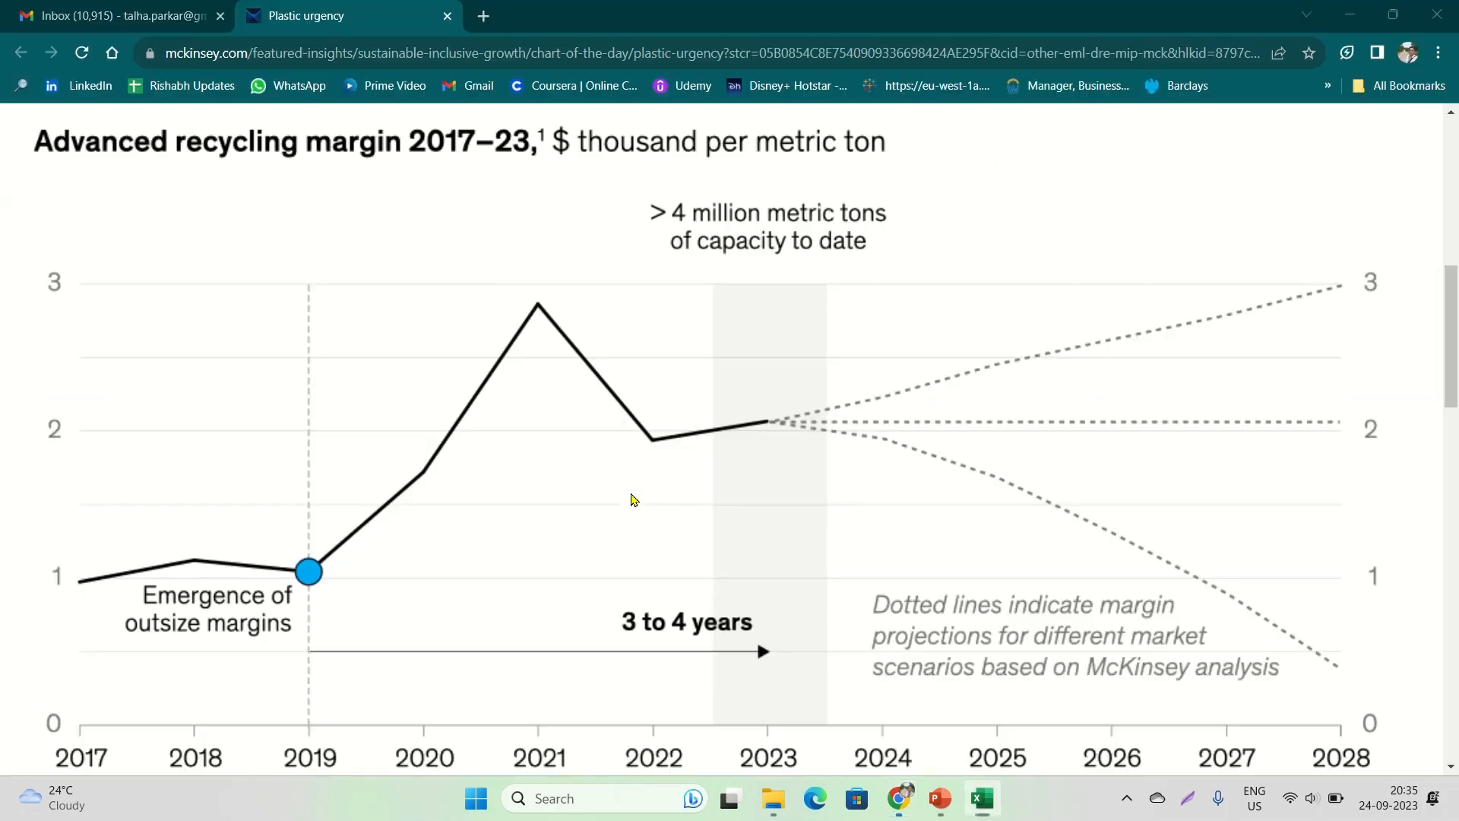
pyautogui.scroll(-1, 374, 585)
pyautogui.scroll(1, 374, 590)
pyautogui.hotkey('alt', 'Tab')
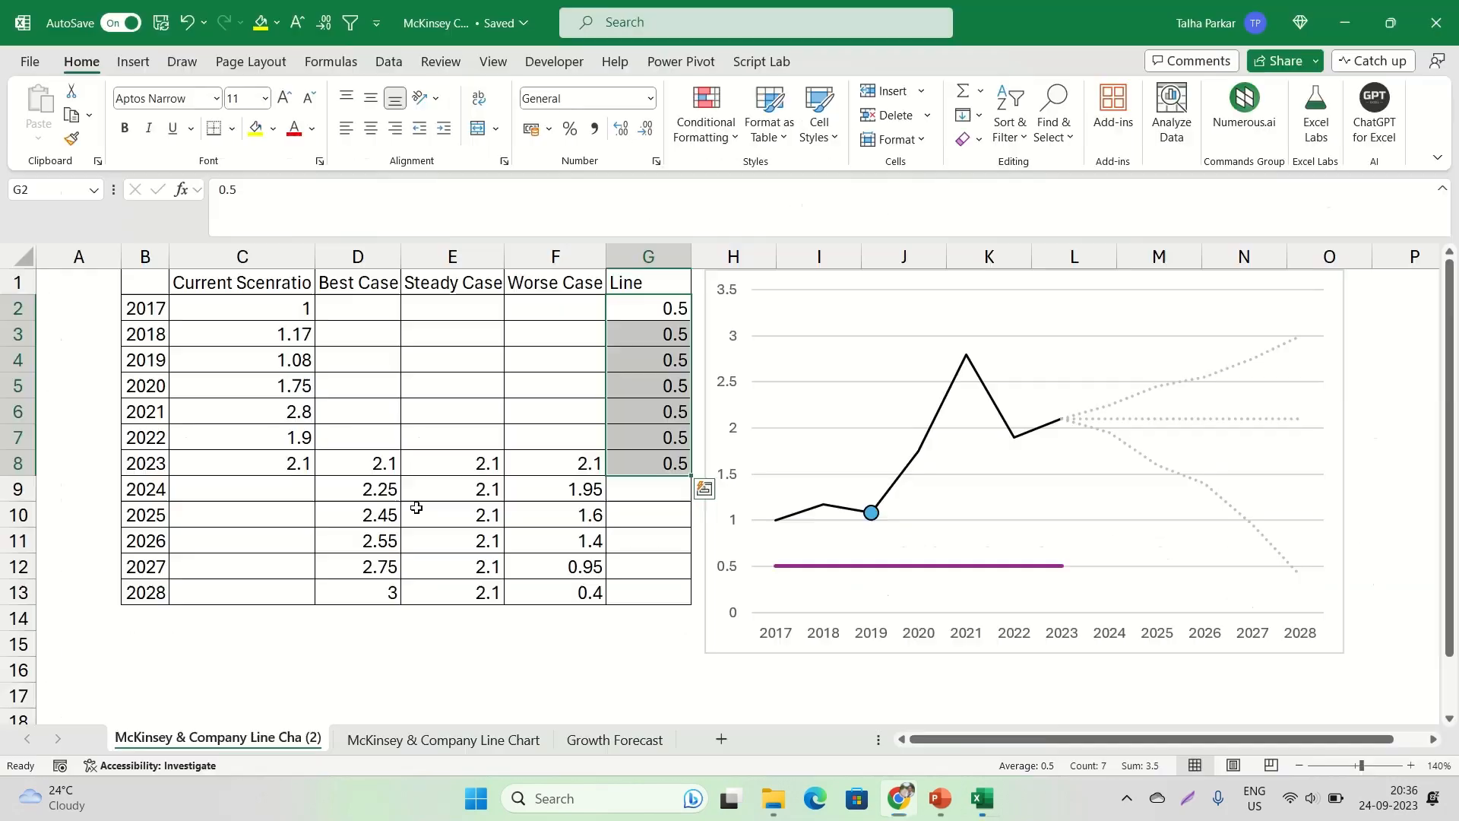
# Clear the Line values for 2017 and 2018 in G2:G3, and select the remaining values in G4:G8
pyautogui.moveTo(643, 310); pyautogui.dragTo(644, 330)
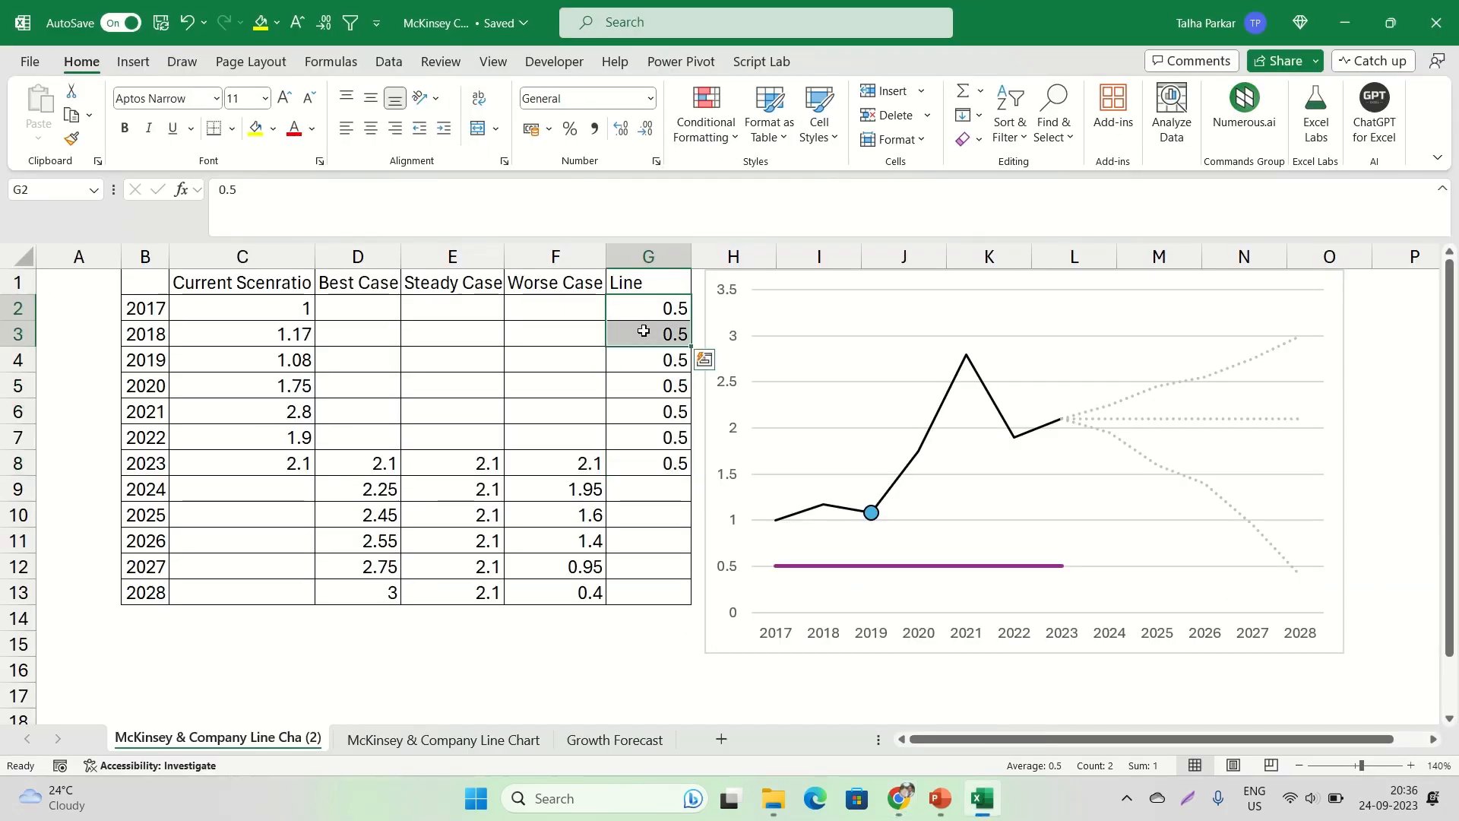
pyautogui.press('Delete')
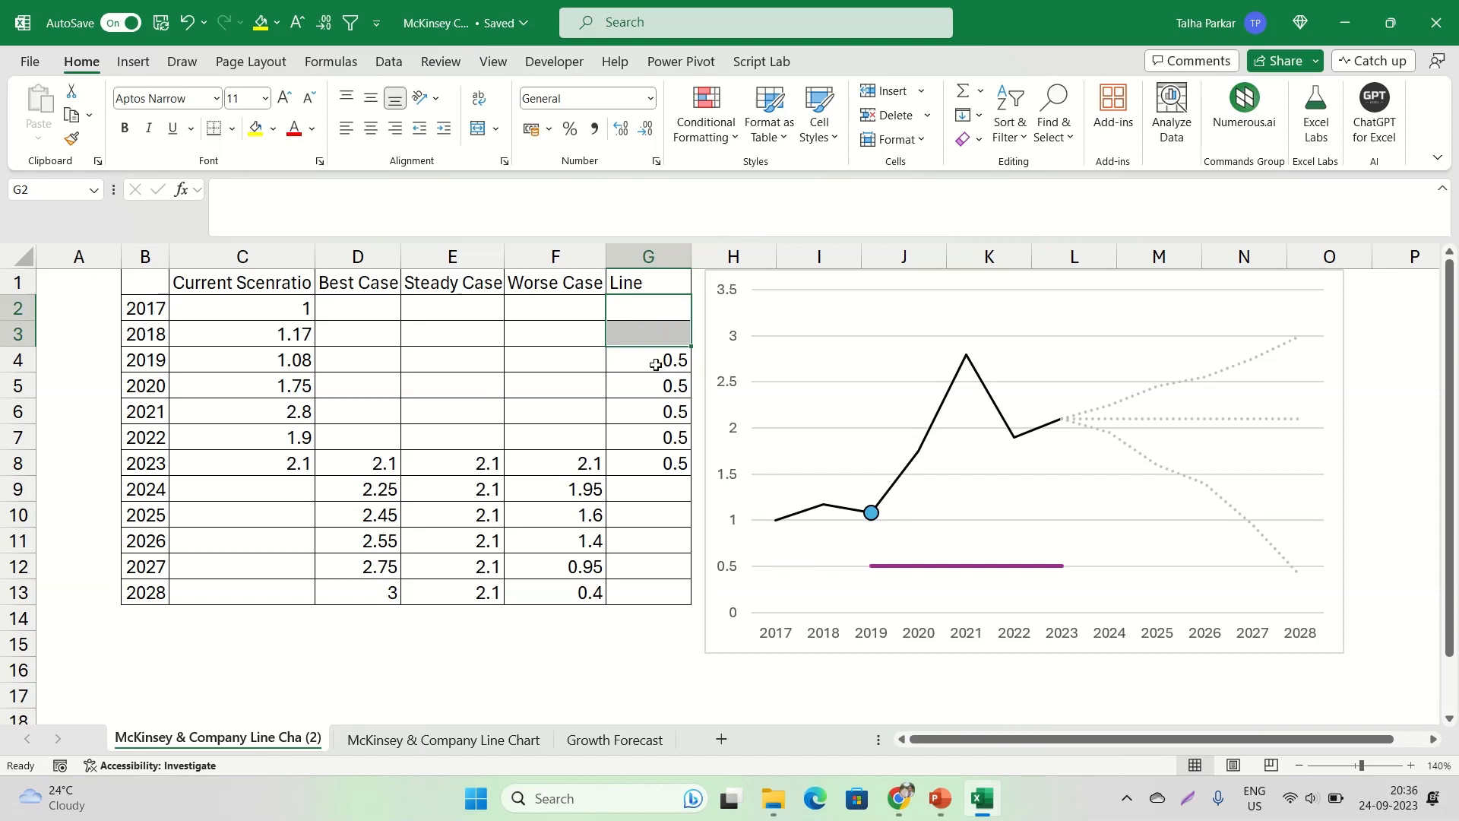
pyautogui.moveTo(656, 365); pyautogui.dragTo(643, 457)
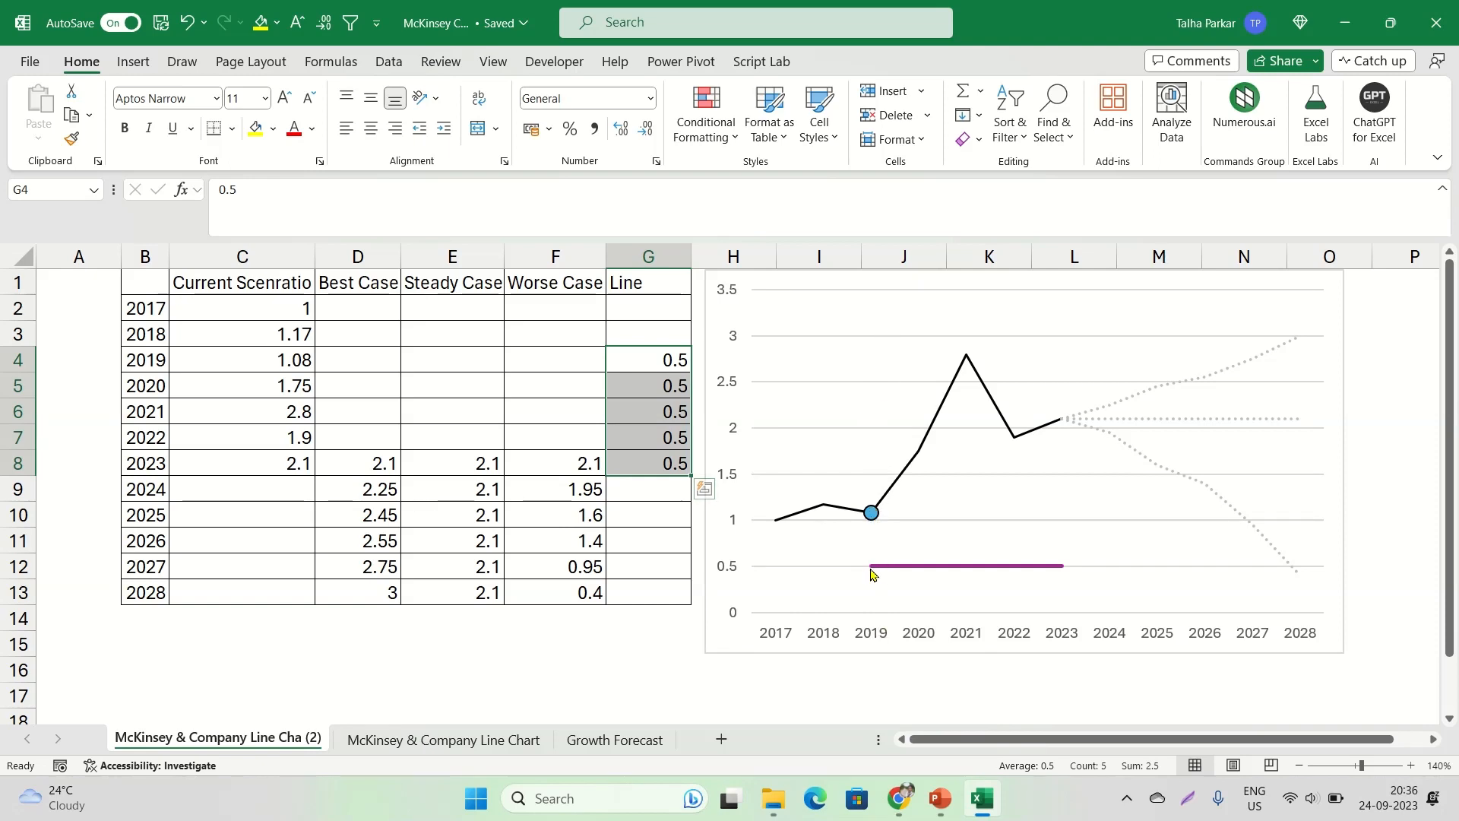
# Format the purple Line series in the chart as a solid black line
pyautogui.click(935, 569)
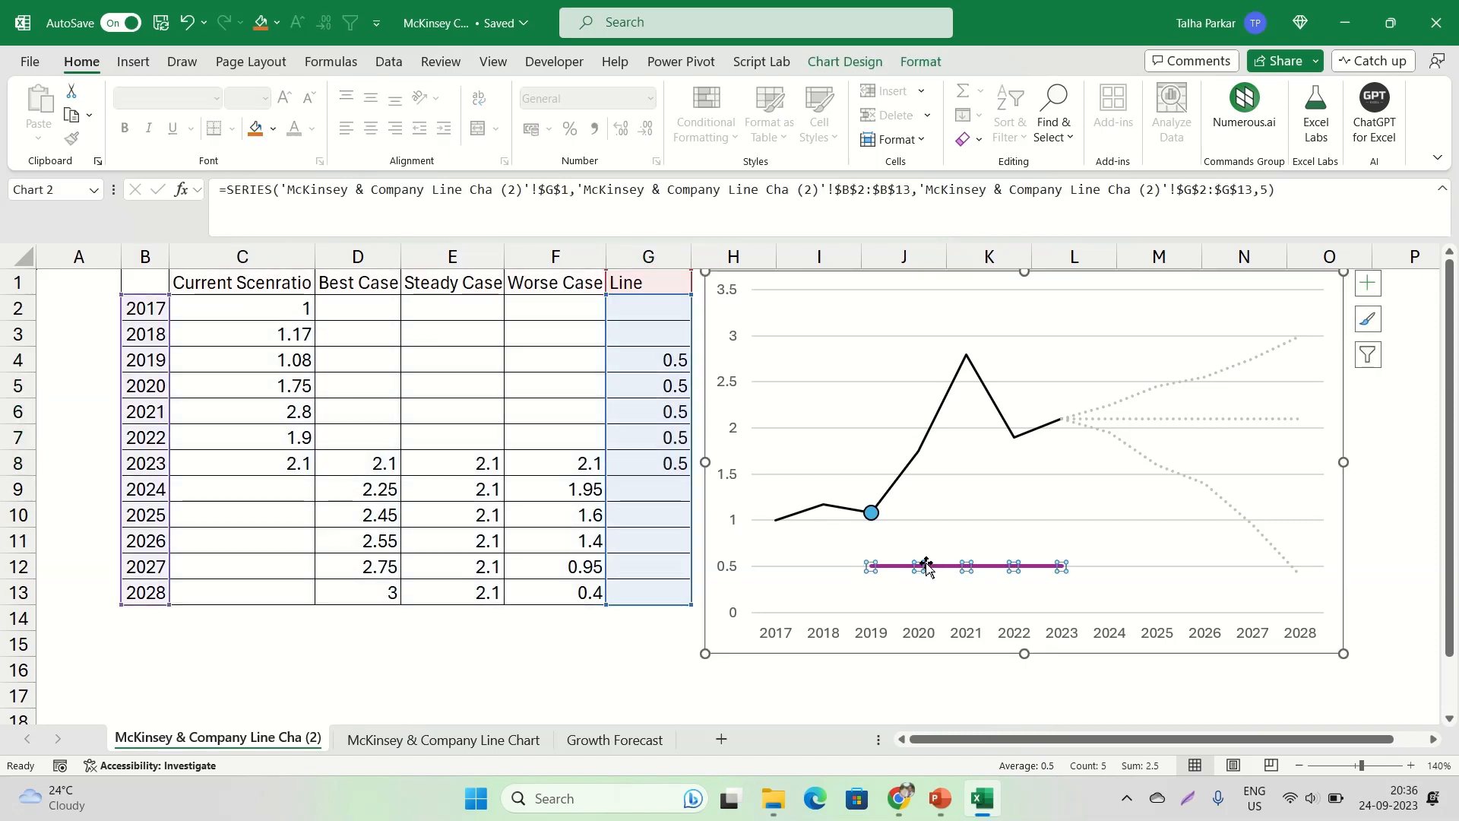
pyautogui.rightClick(939, 570)
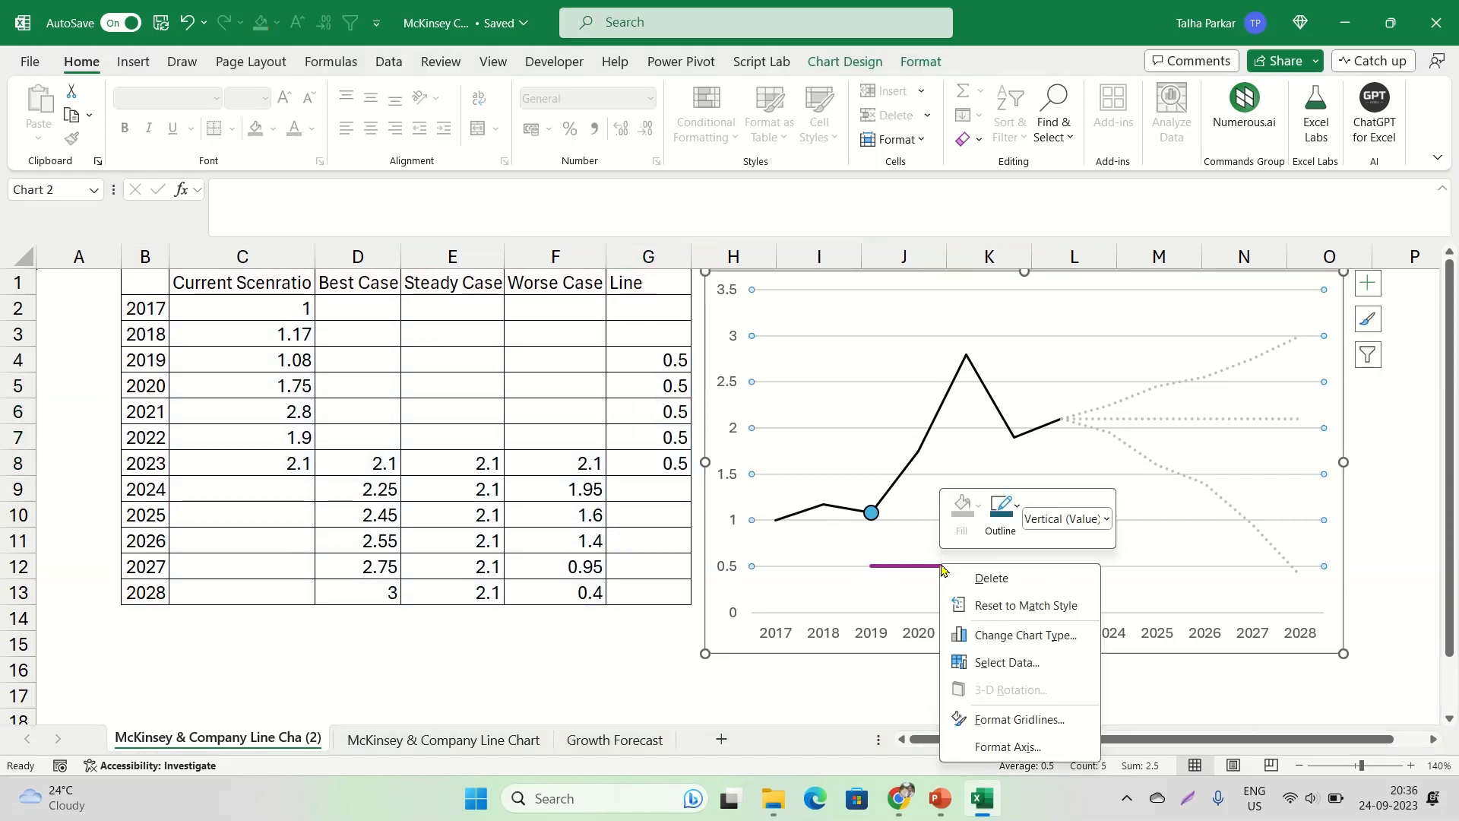
pyautogui.click(1017, 744)
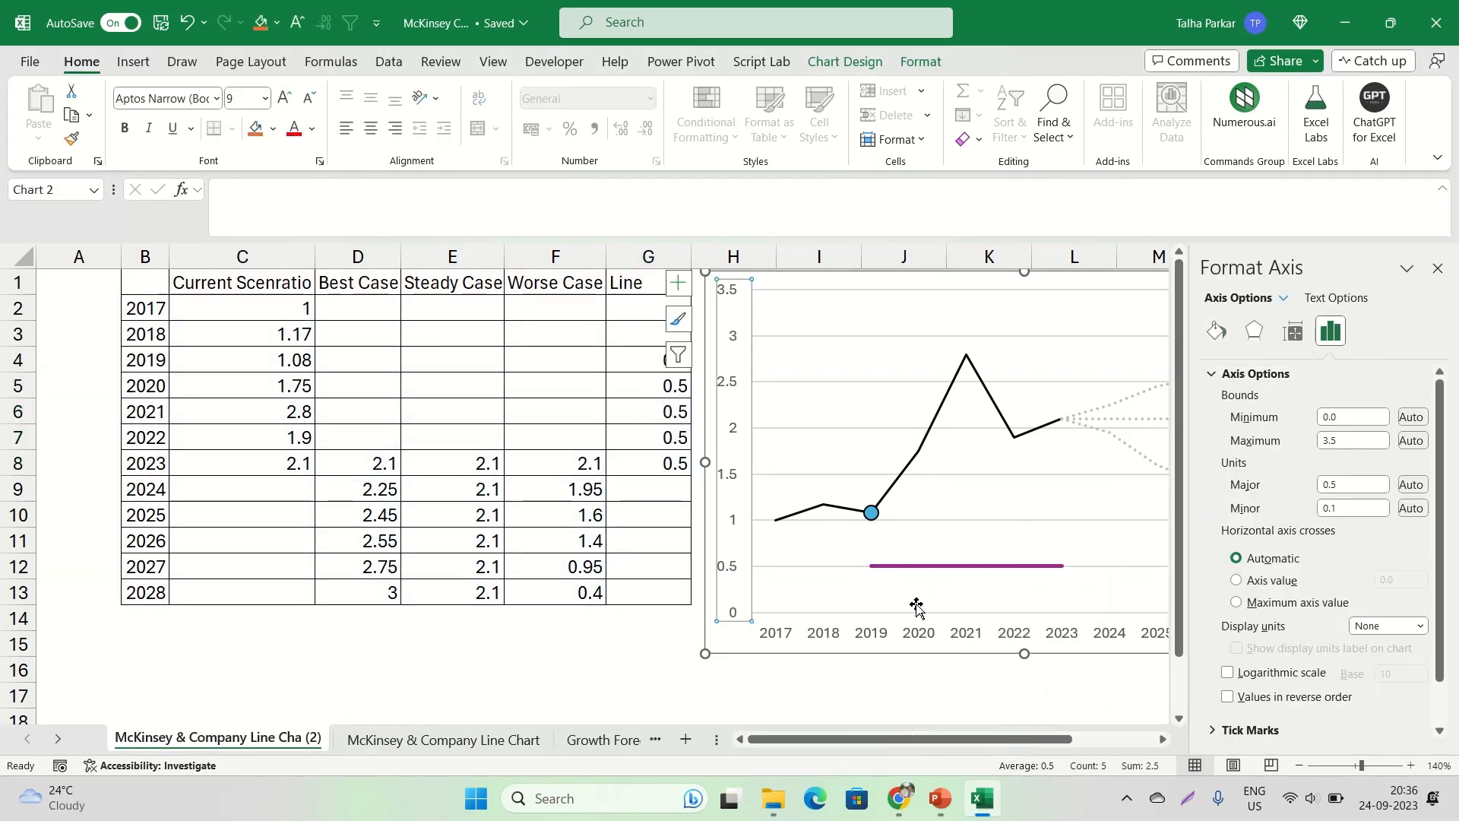
pyautogui.rightClick(936, 574)
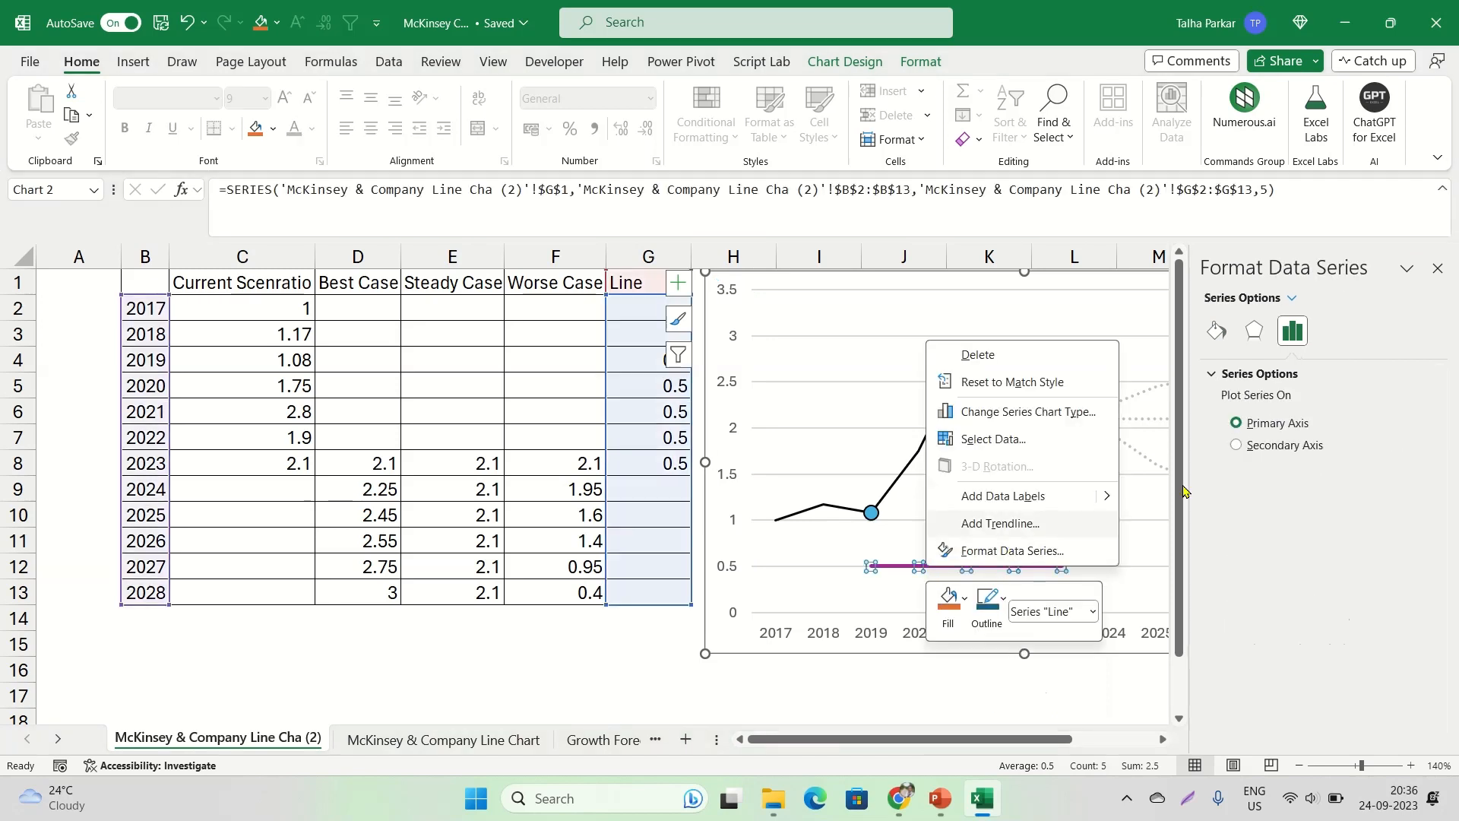
pyautogui.click(1213, 337)
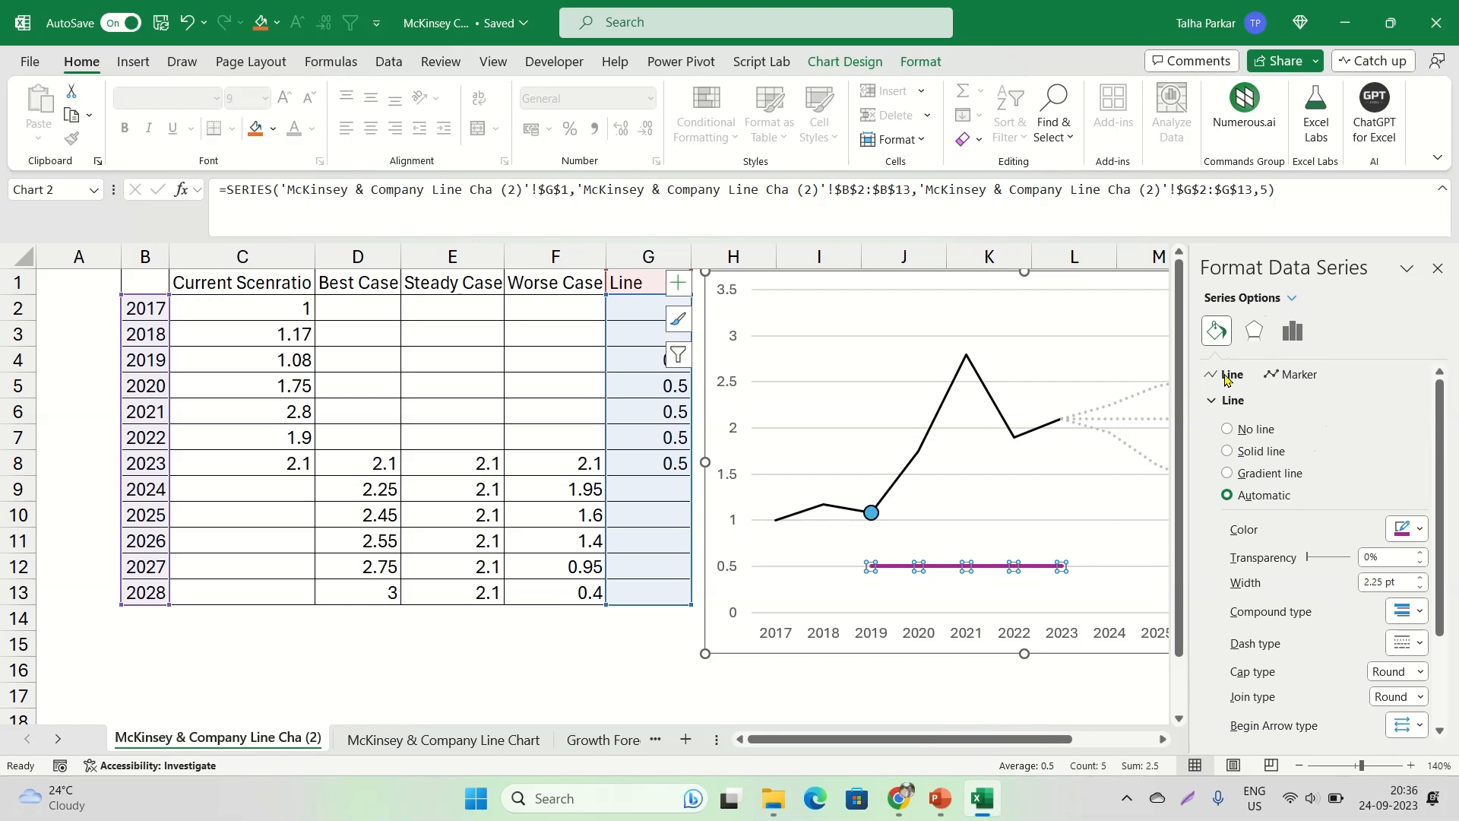
pyautogui.click(1228, 451)
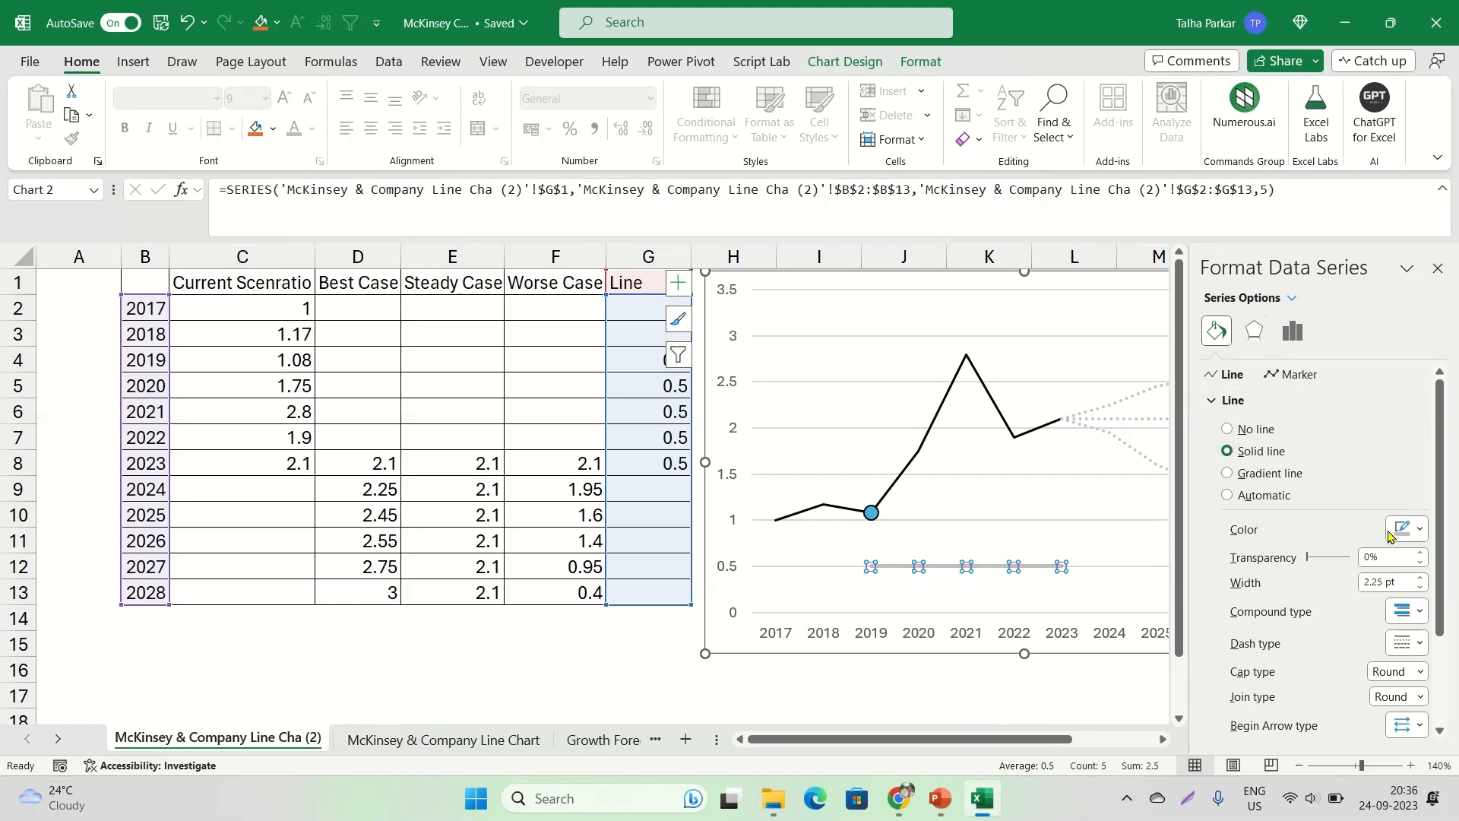
pyautogui.click(1405, 529)
pyautogui.click(1342, 576)
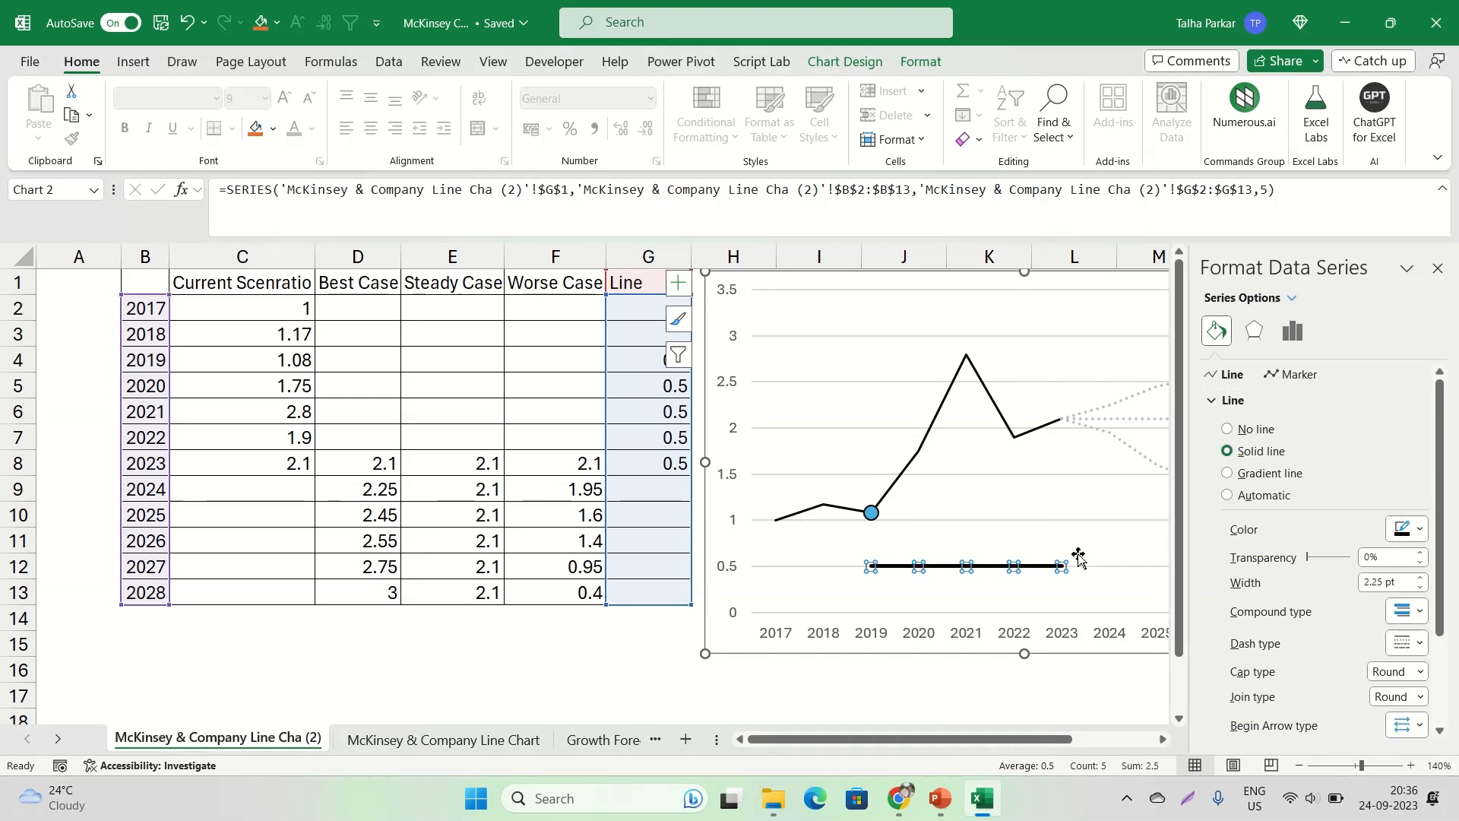
# Reduce the width of the Line series to 1 pt
pyautogui.click(1421, 587)
pyautogui.click(1420, 587)
pyautogui.click(1420, 586)
pyautogui.click(1420, 587)
pyautogui.click(1420, 587)
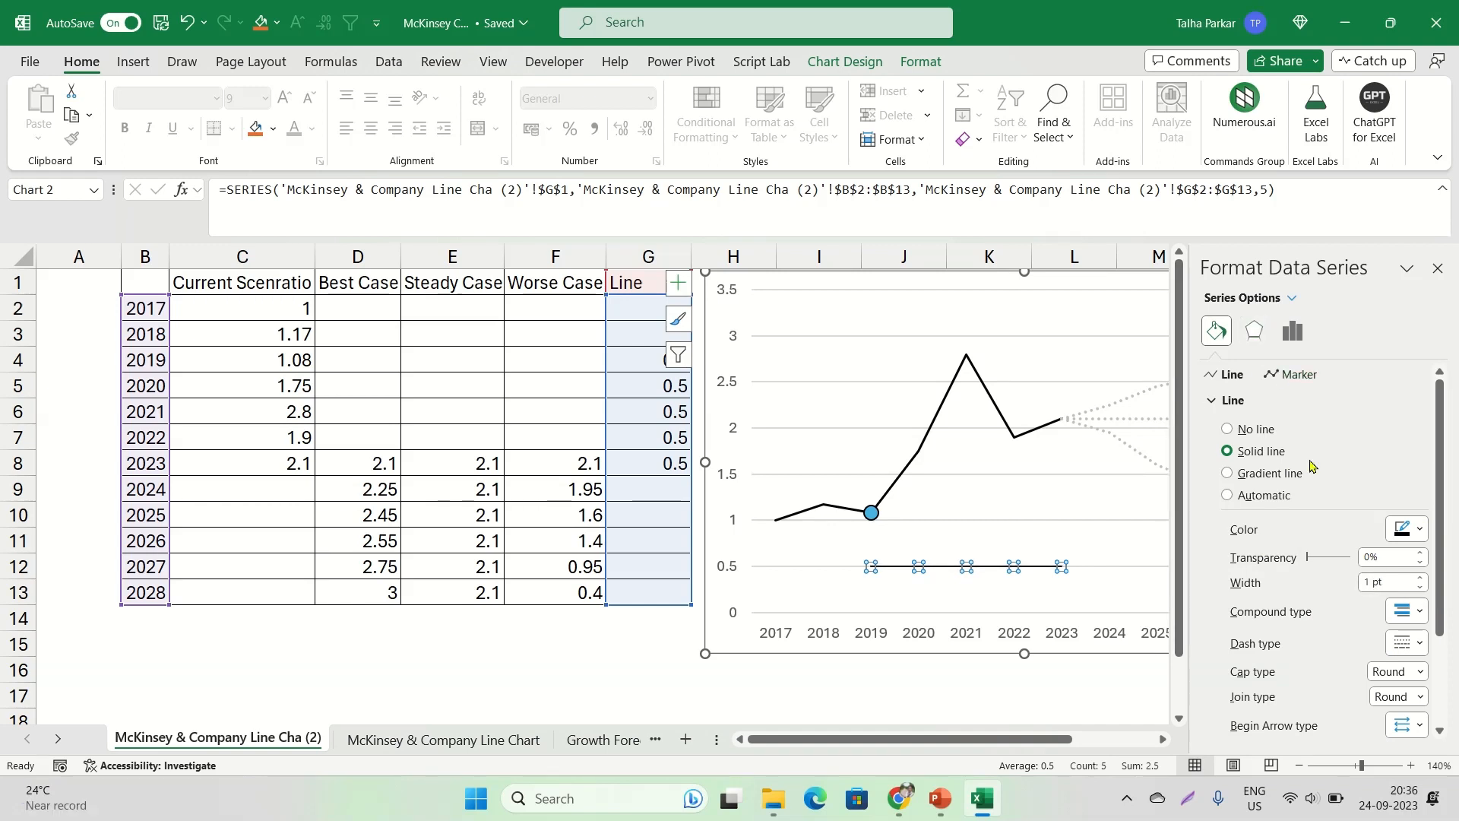
pyautogui.scroll(-3, 1317, 527)
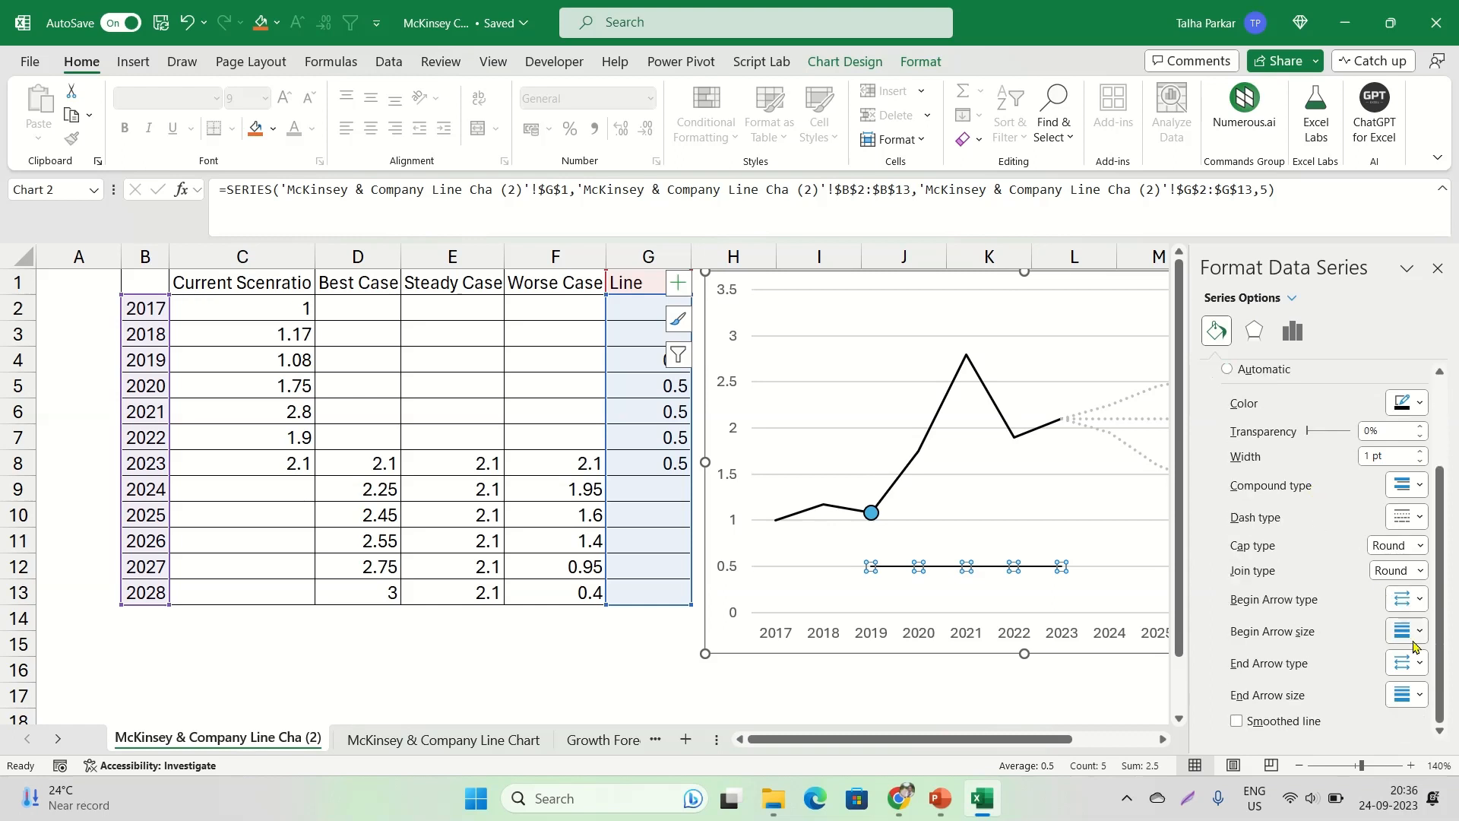
pyautogui.scroll(3, 1363, 586)
pyautogui.scroll(-3, 1361, 583)
pyautogui.scroll(3, 1353, 570)
pyautogui.scroll(-1, 1296, 456)
pyautogui.scroll(-1, 1296, 462)
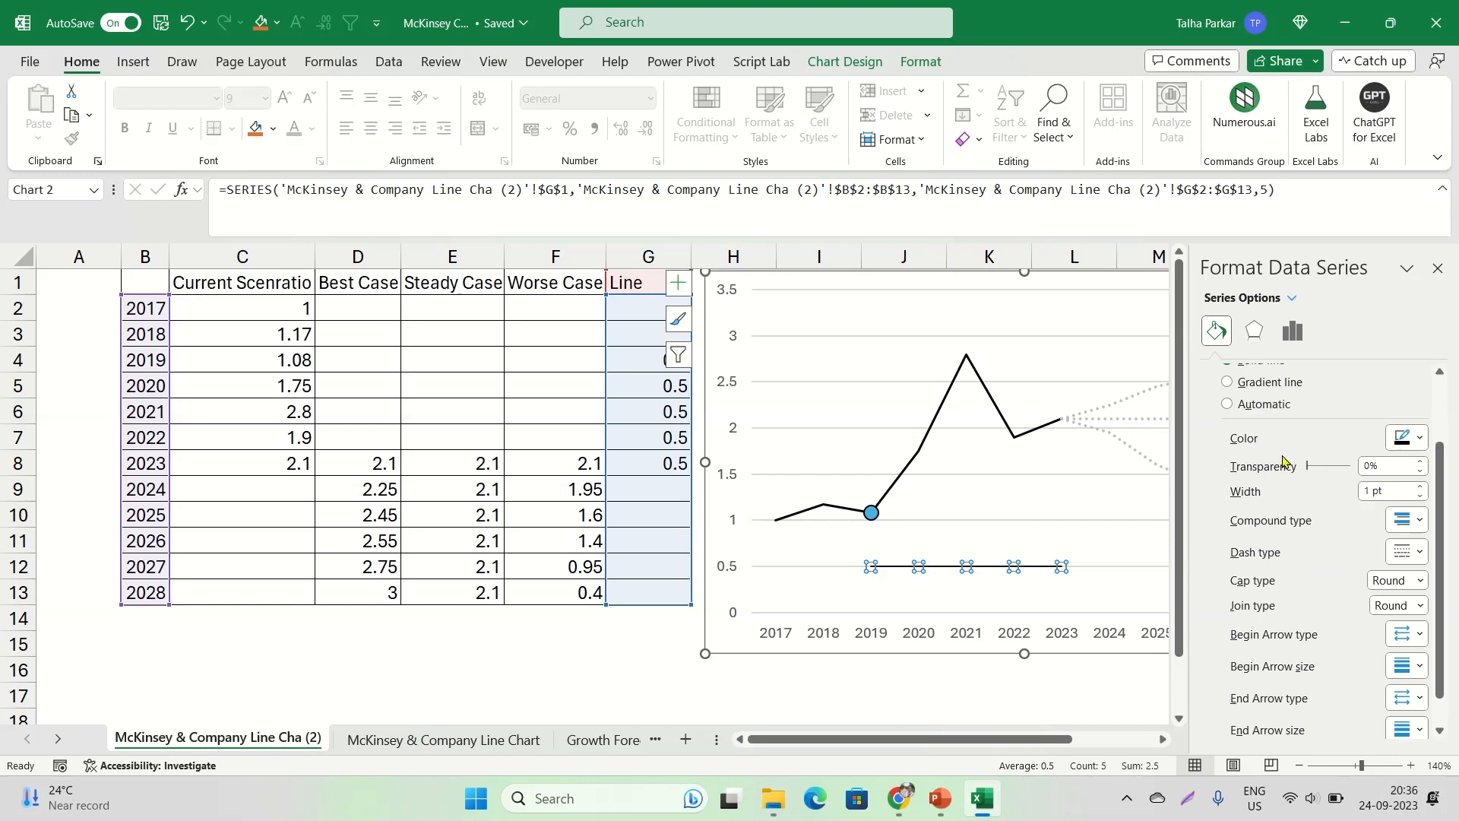
pyautogui.click(1419, 522)
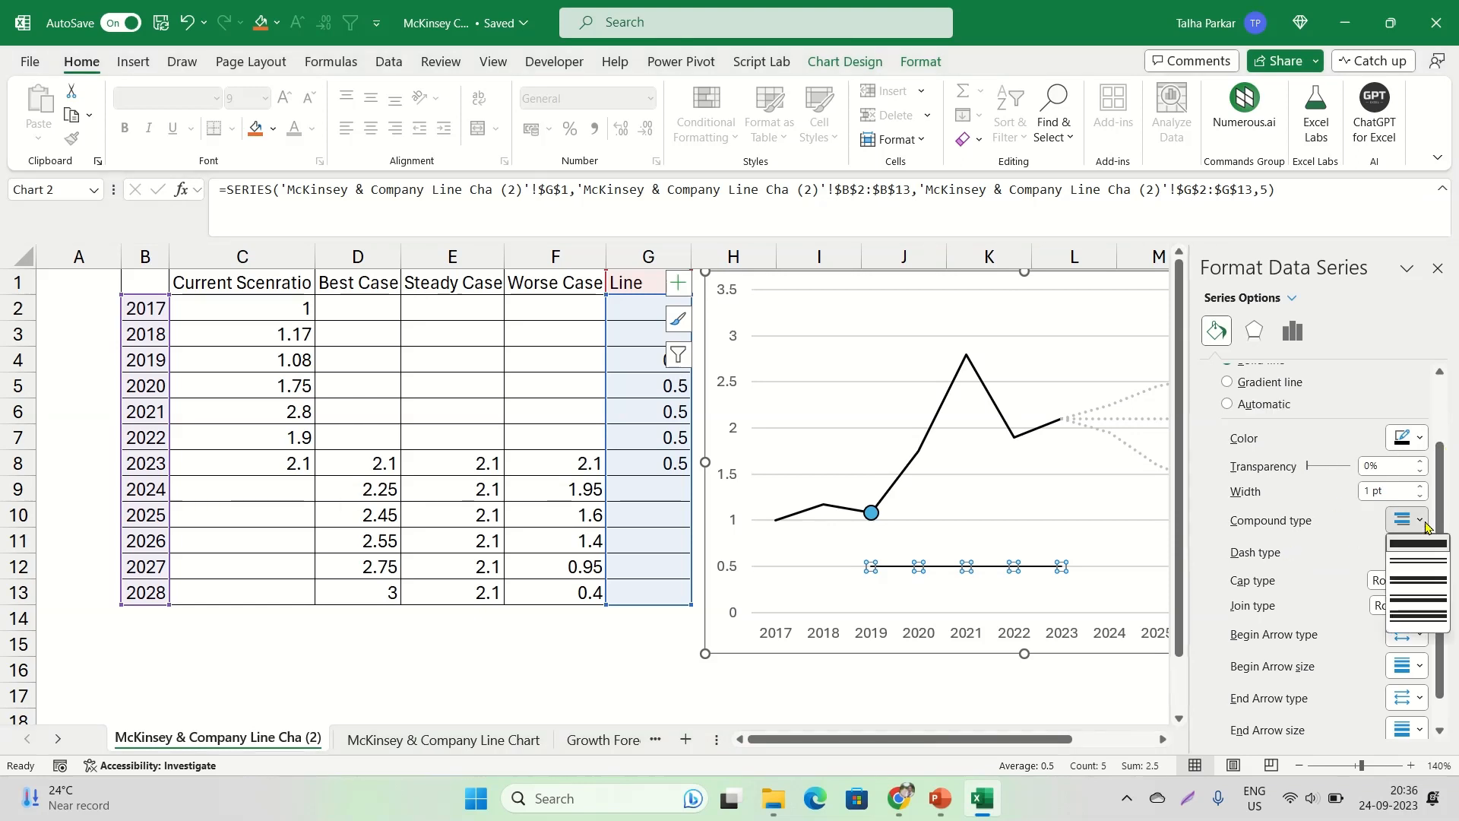
pyautogui.click(1420, 521)
pyautogui.click(1419, 522)
pyautogui.click(1416, 522)
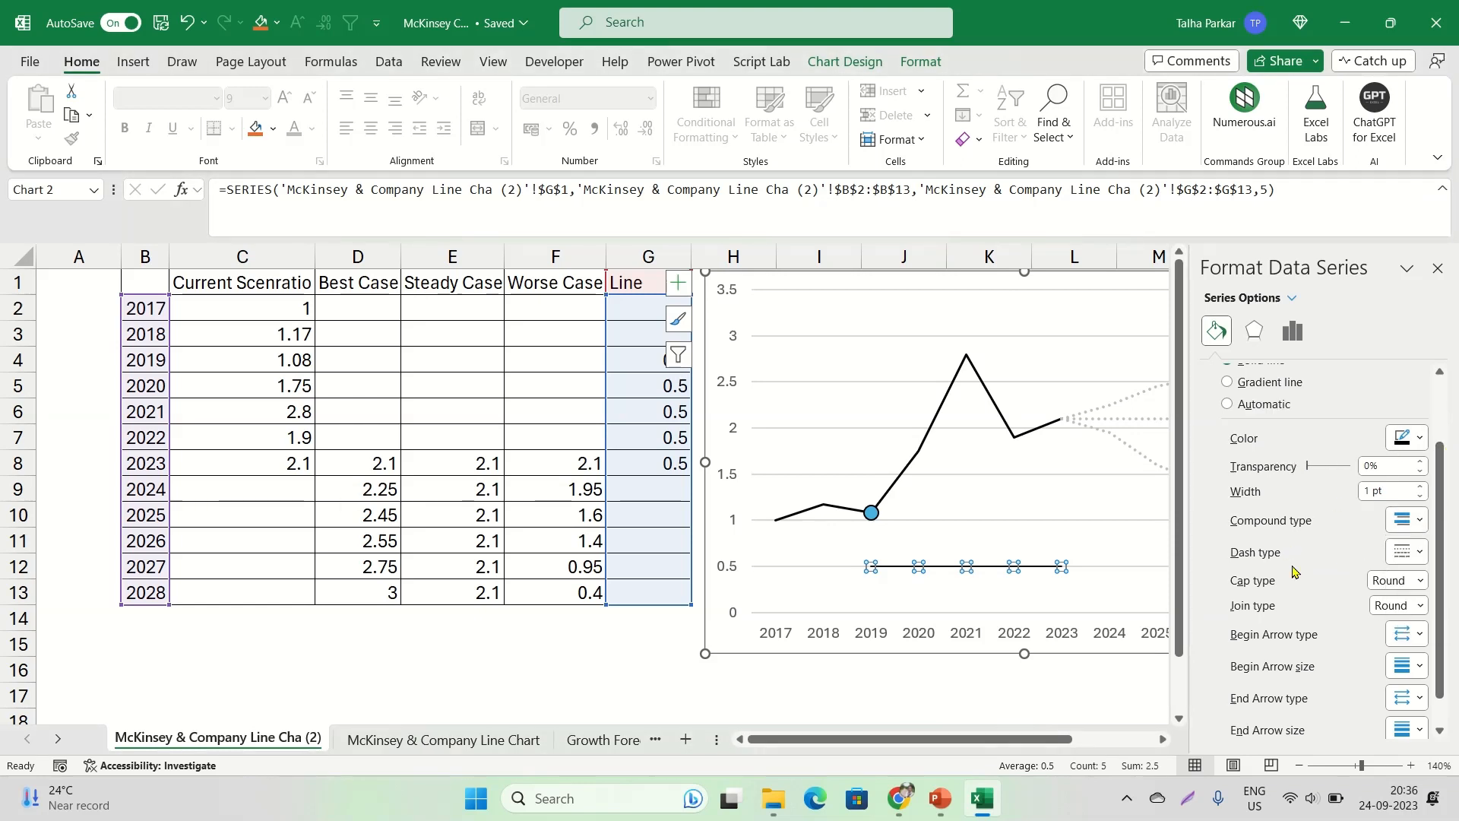
pyautogui.click(1418, 552)
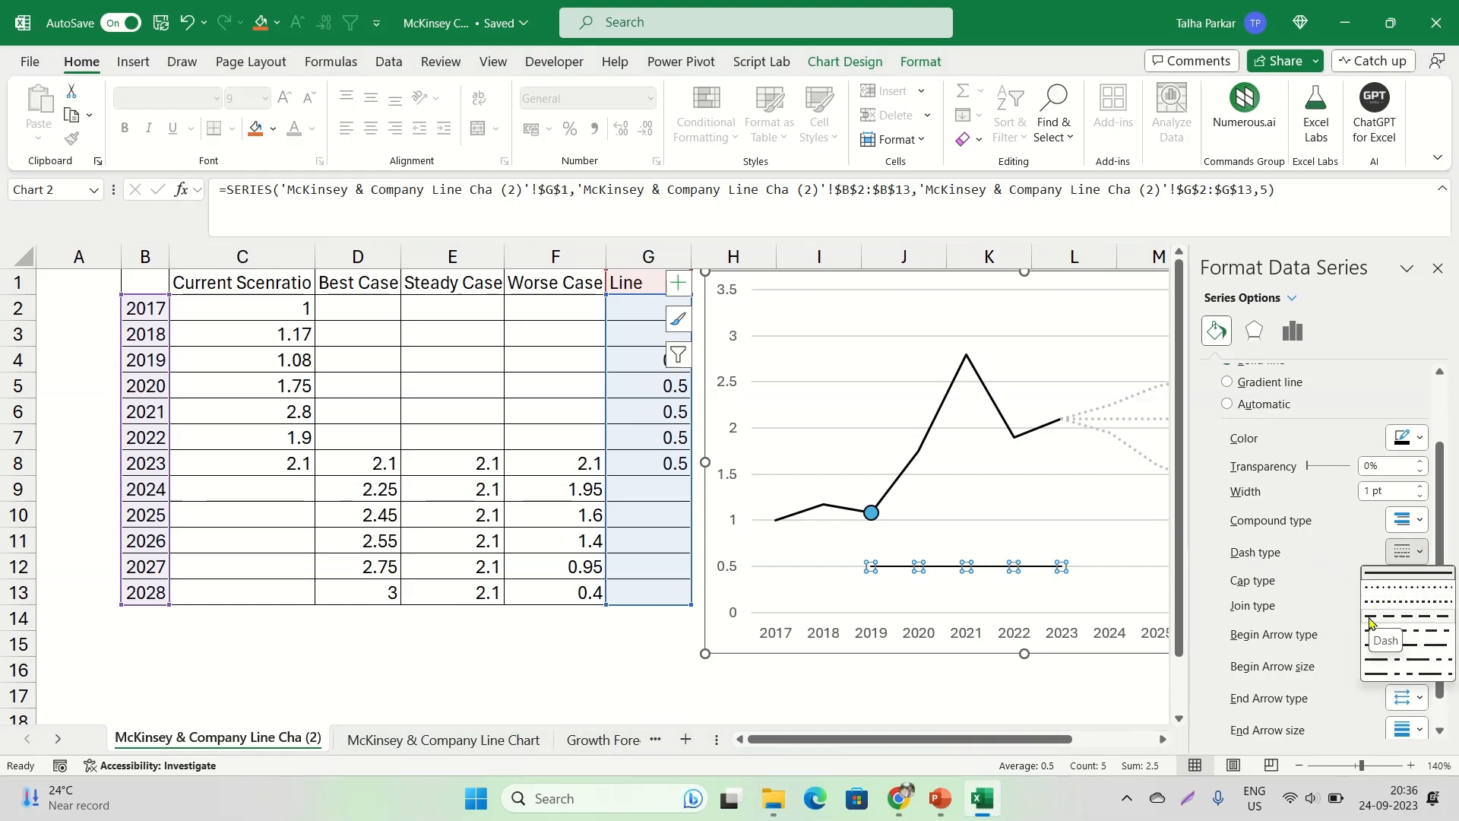
pyautogui.click(1409, 623)
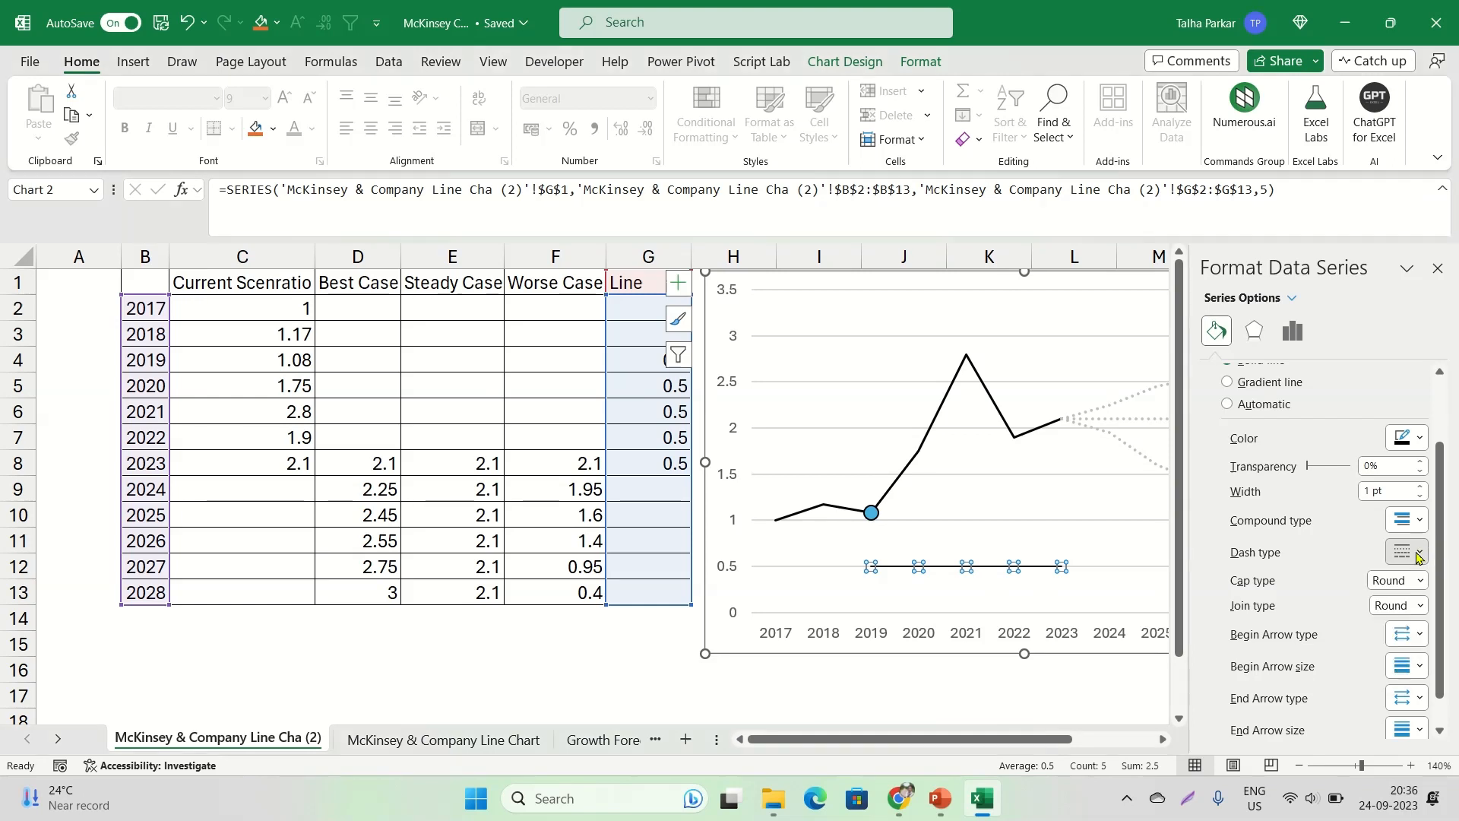
# Set the end arrow type of the Line series to a solid arrowhead pointing at 2023
pyautogui.scroll(-1, 1404, 600)
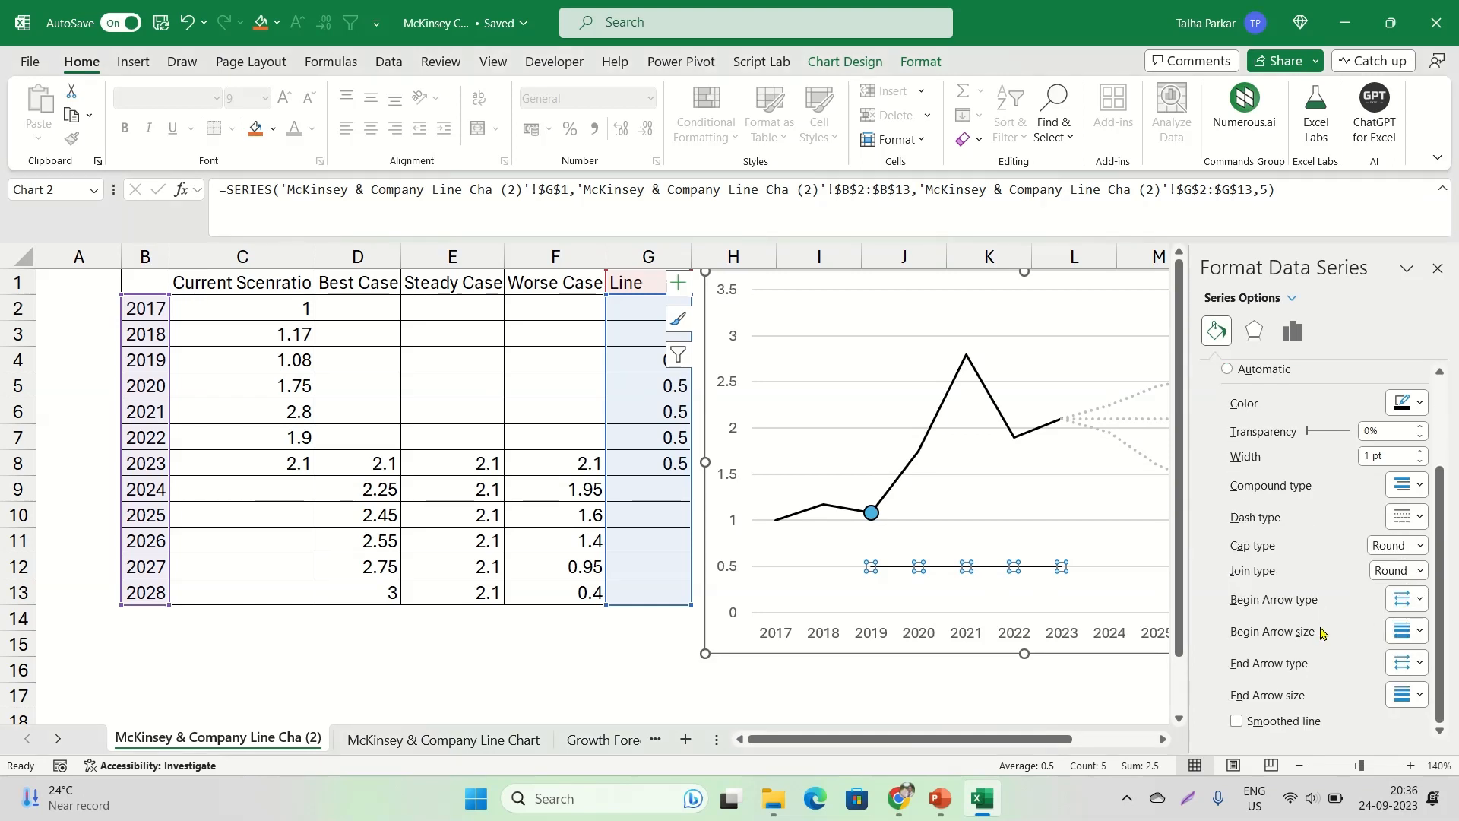
pyautogui.click(1418, 664)
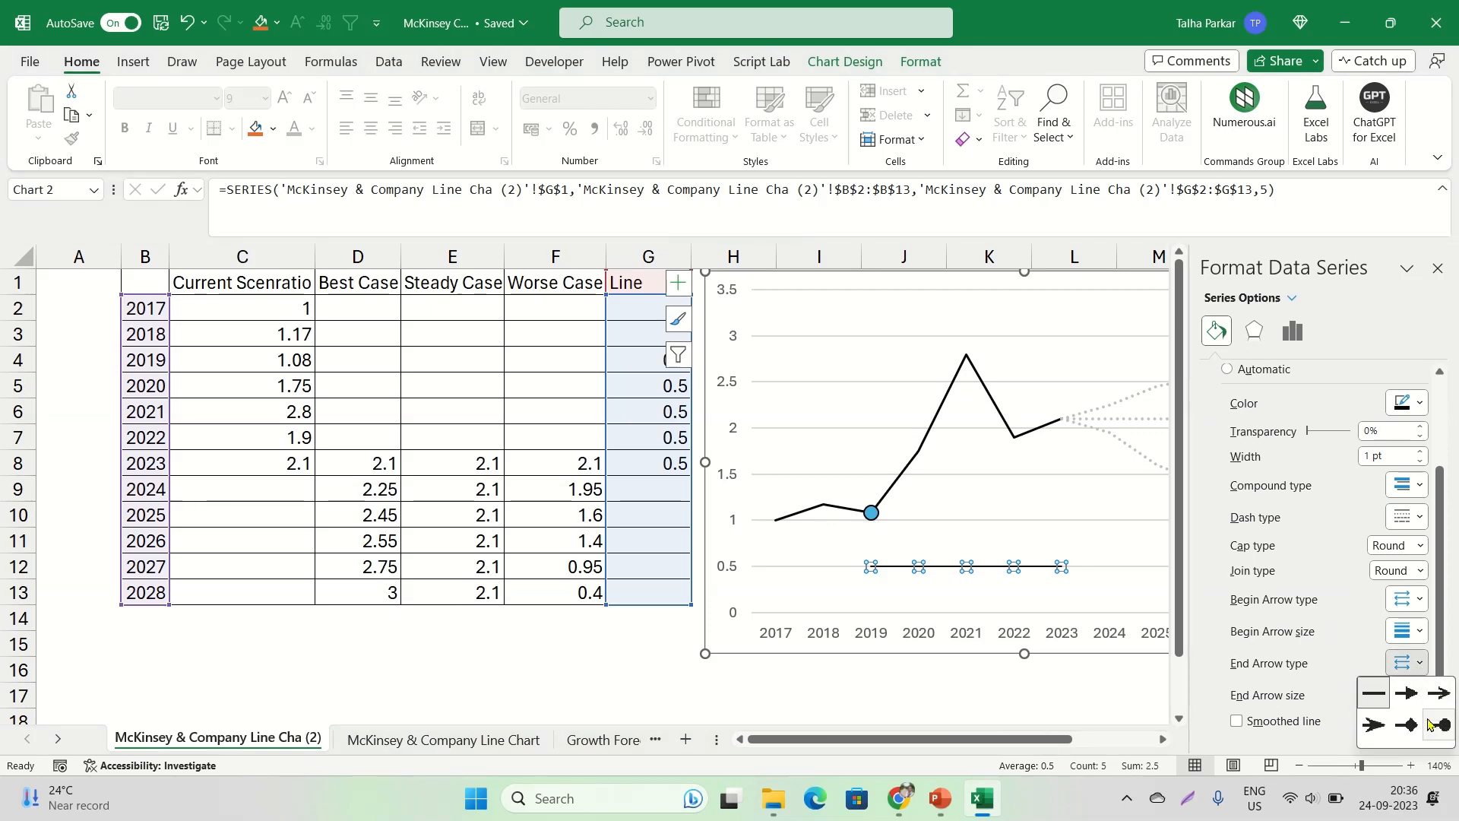
pyautogui.hotkey('alt', 'Tab')
pyautogui.hotkey('alt', 'Tab')
pyautogui.click(1415, 664)
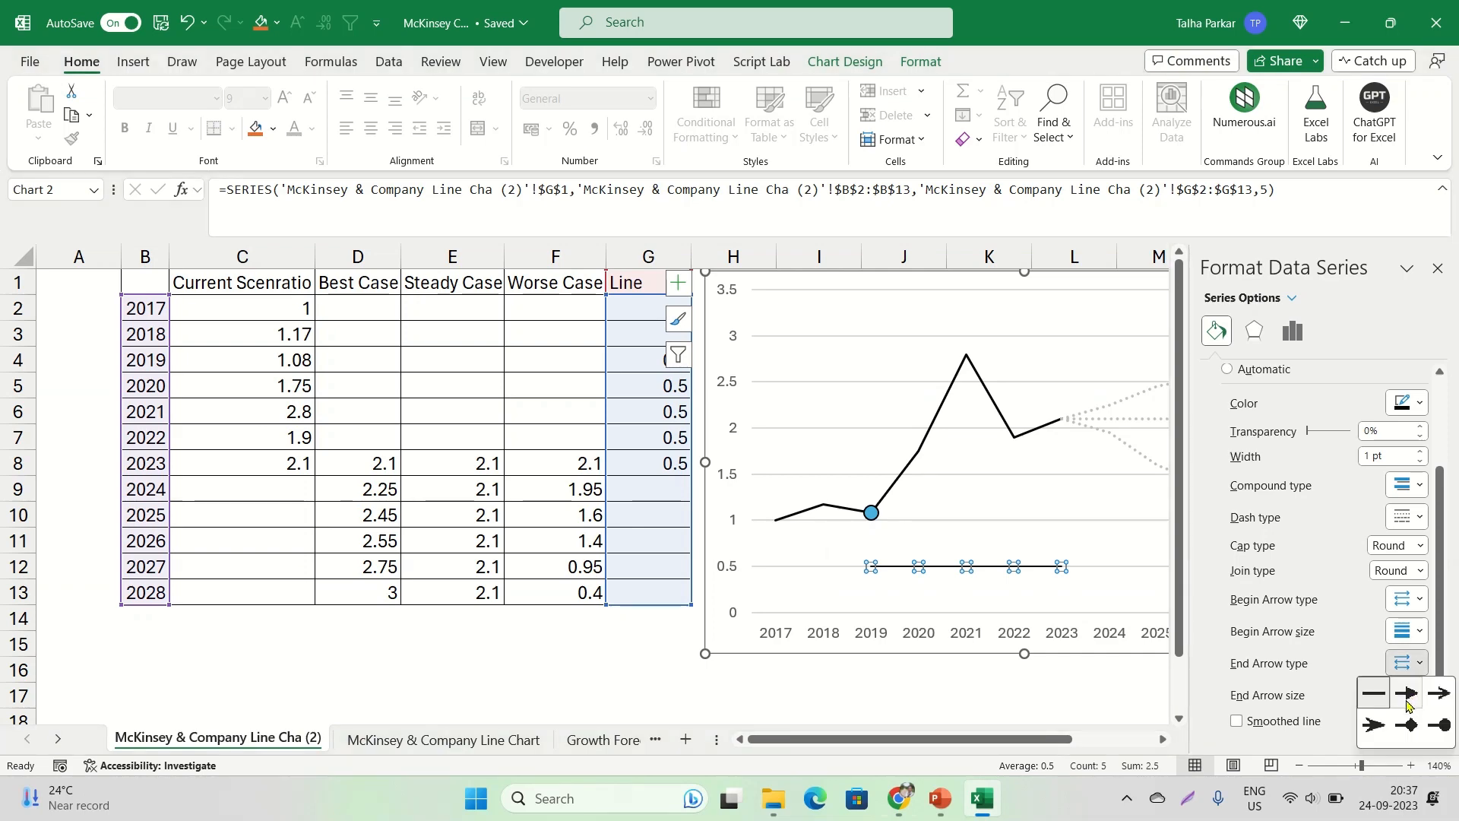
pyautogui.click(1415, 692)
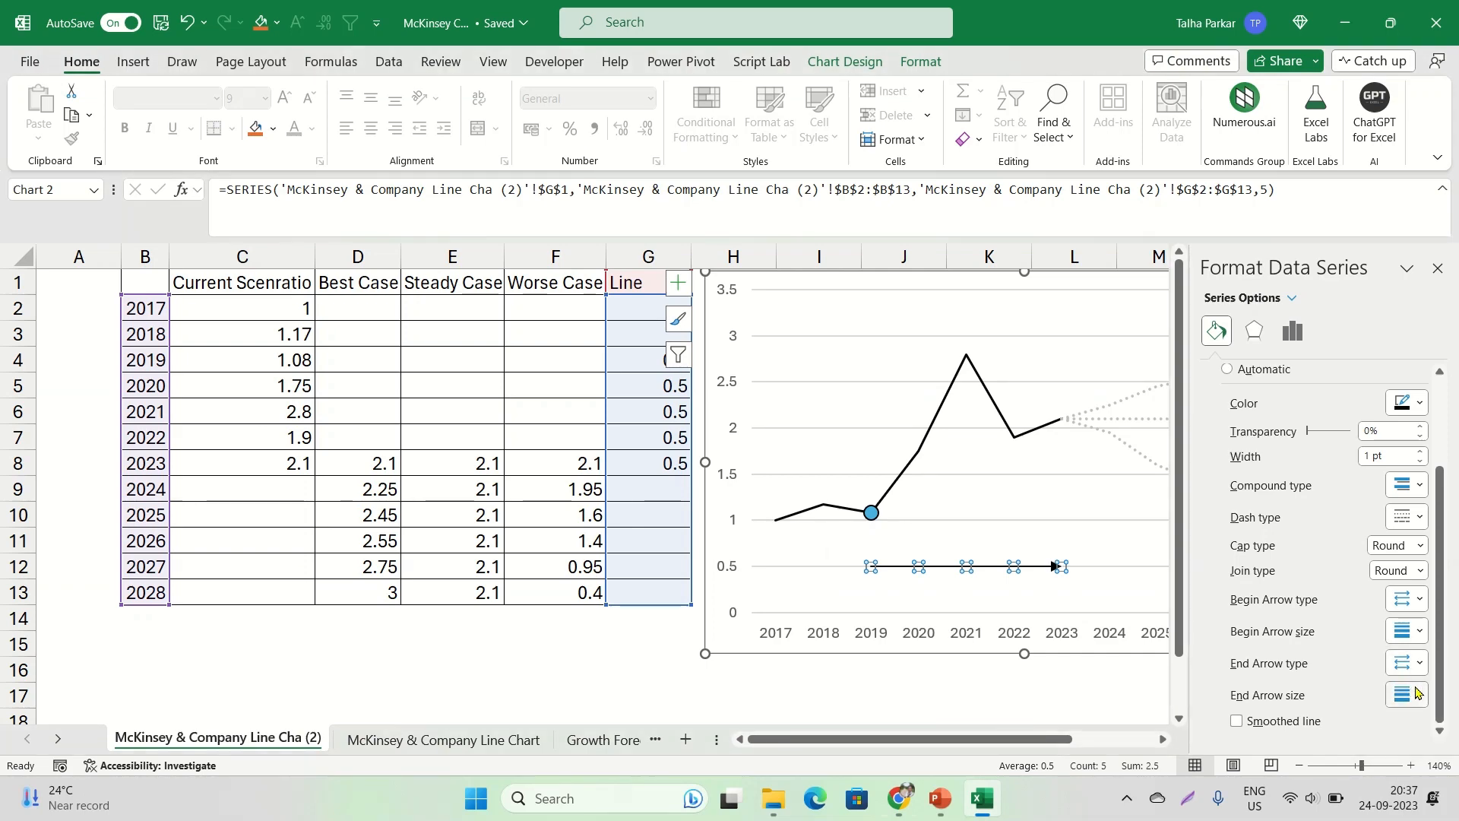
pyautogui.click(1132, 569)
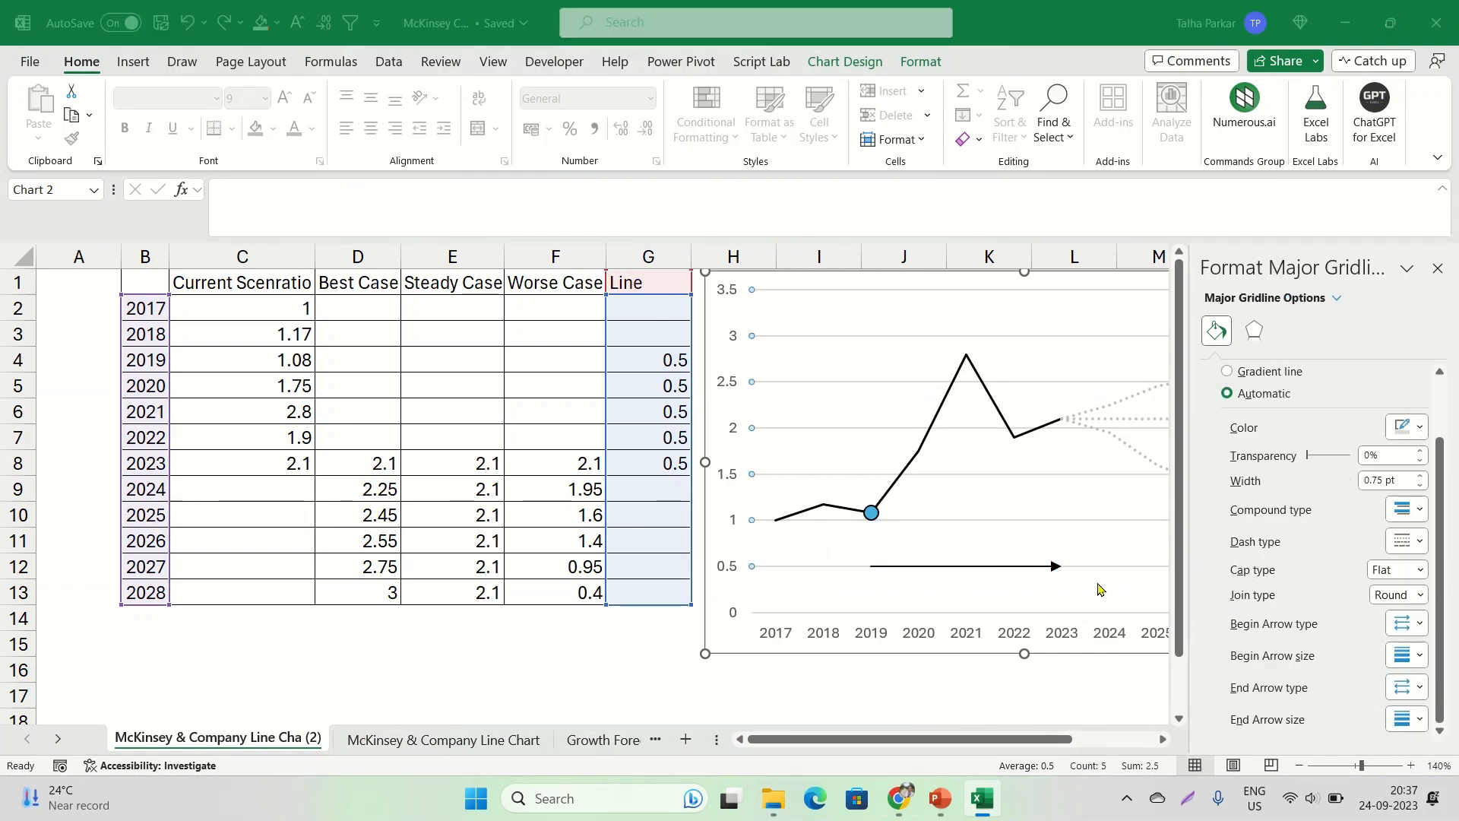
# Compare the arrow with the McKinsey original and reduce the Line series width to 0.5 pt
pyautogui.hotkey('alt', 'Tab')
pyautogui.hotkey('alt', 'Tab')
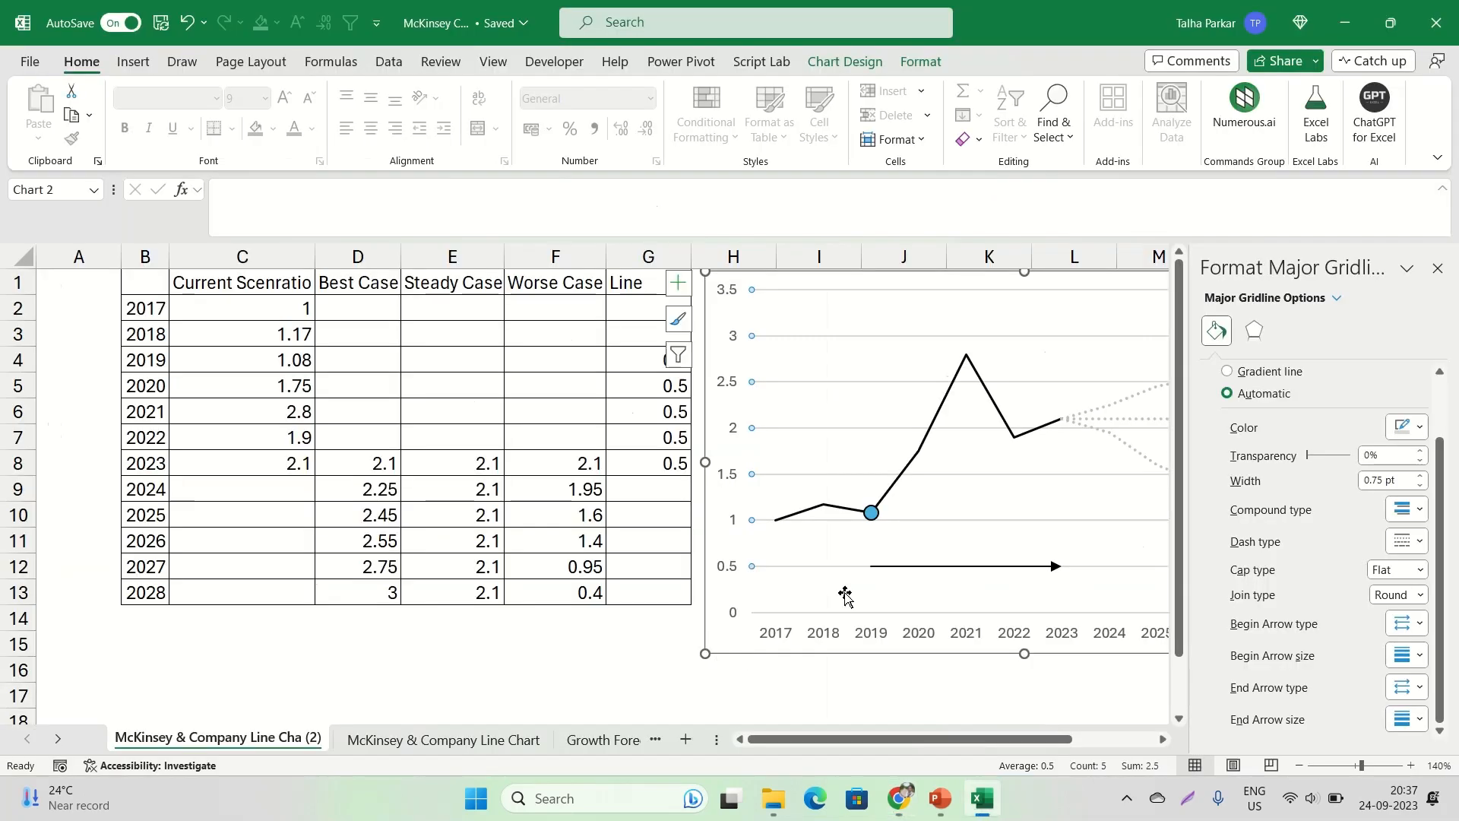
pyautogui.click(1018, 567)
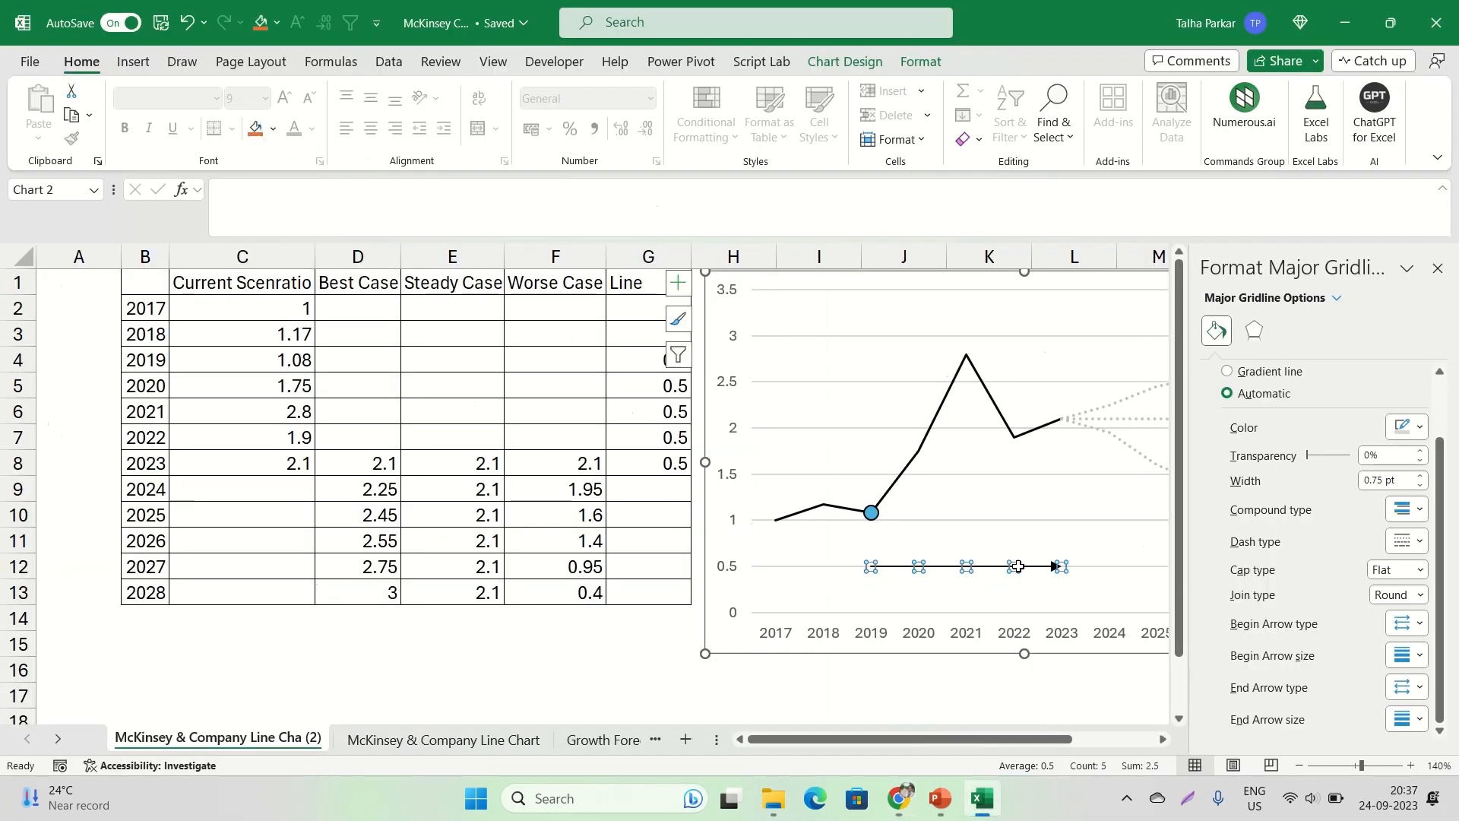
pyautogui.scroll(2, 1226, 388)
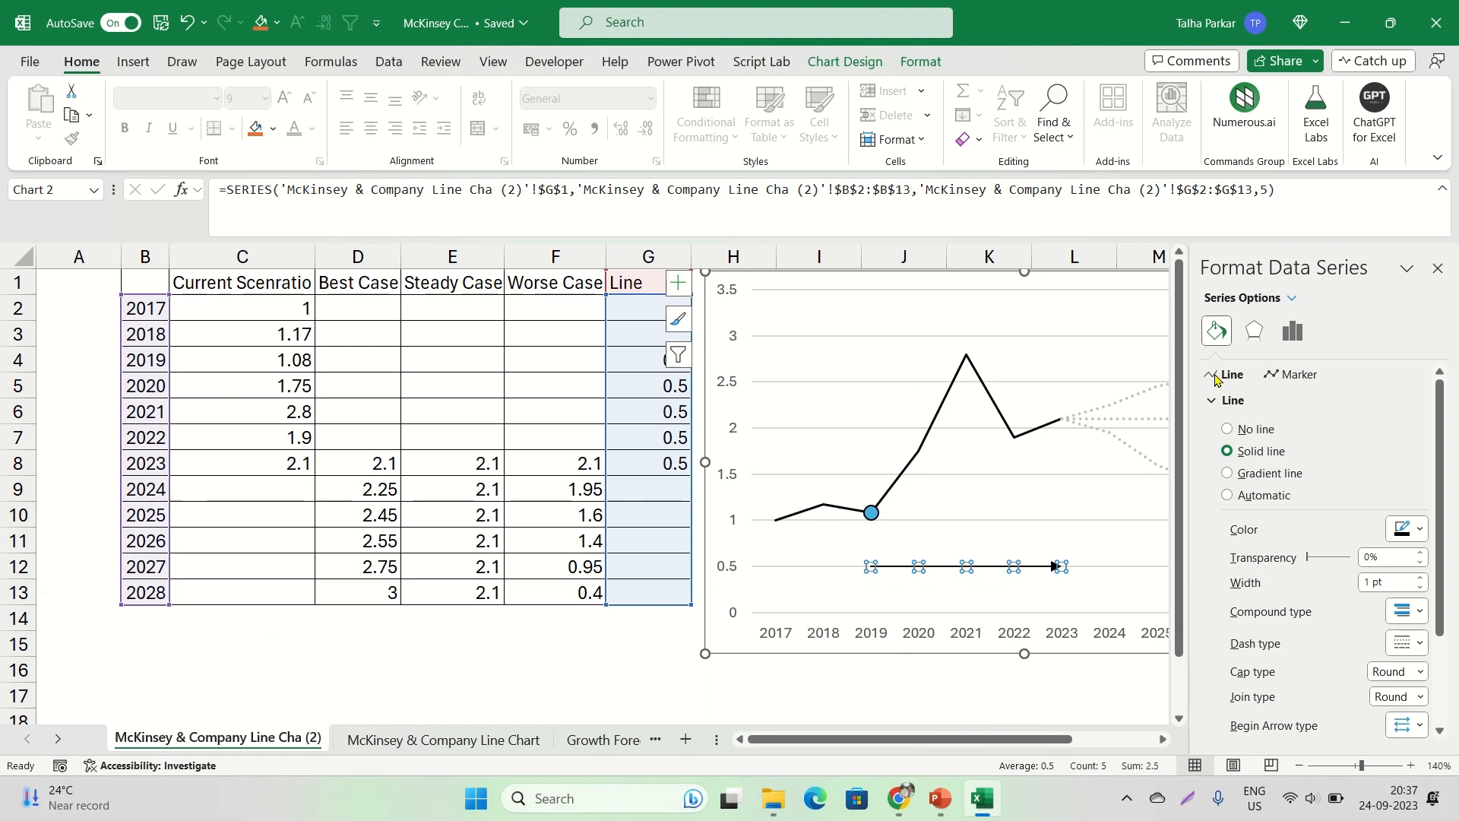
pyautogui.click(1421, 587)
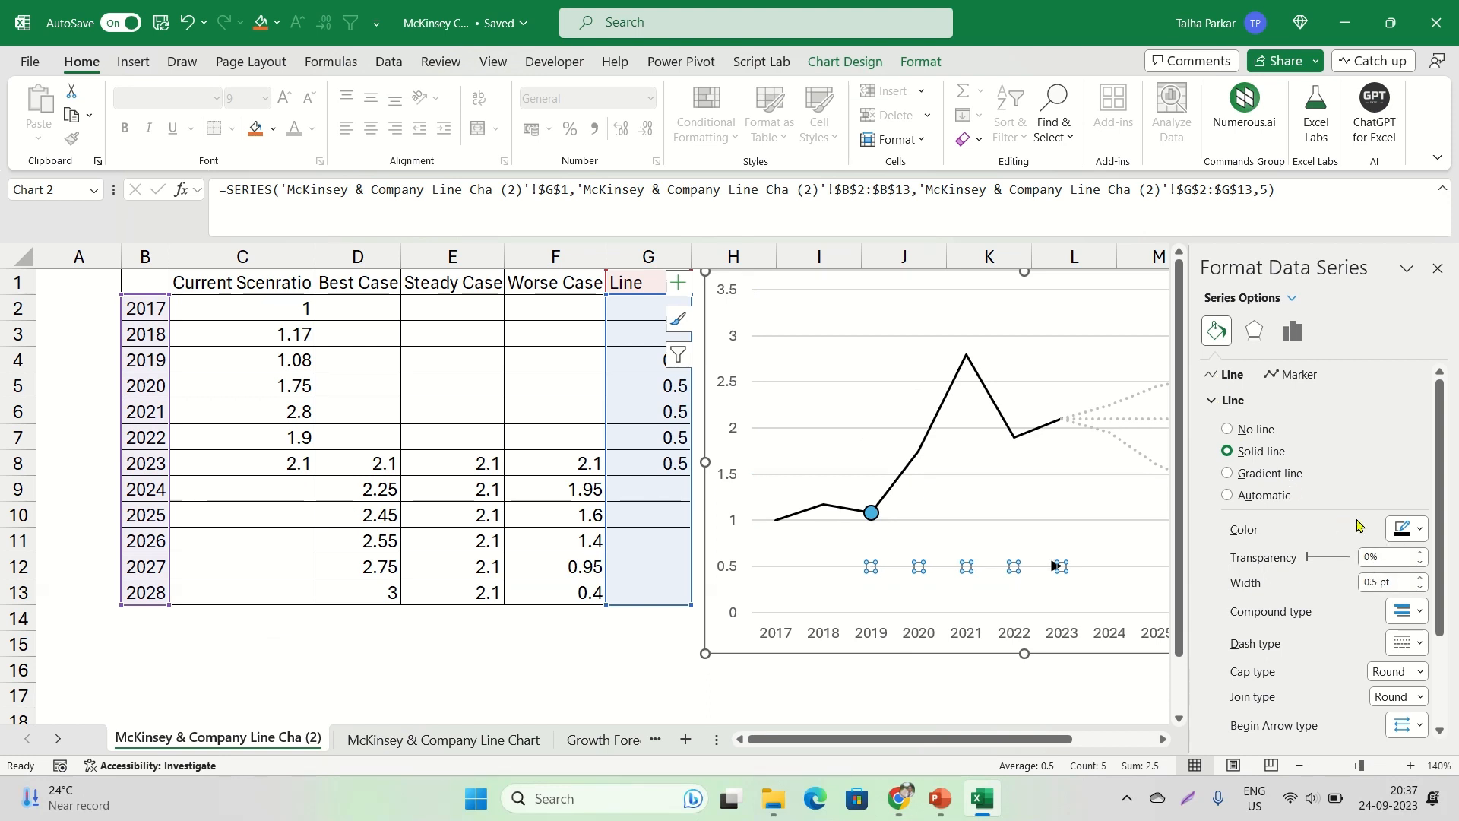
pyautogui.click(1437, 269)
pyautogui.click(1389, 575)
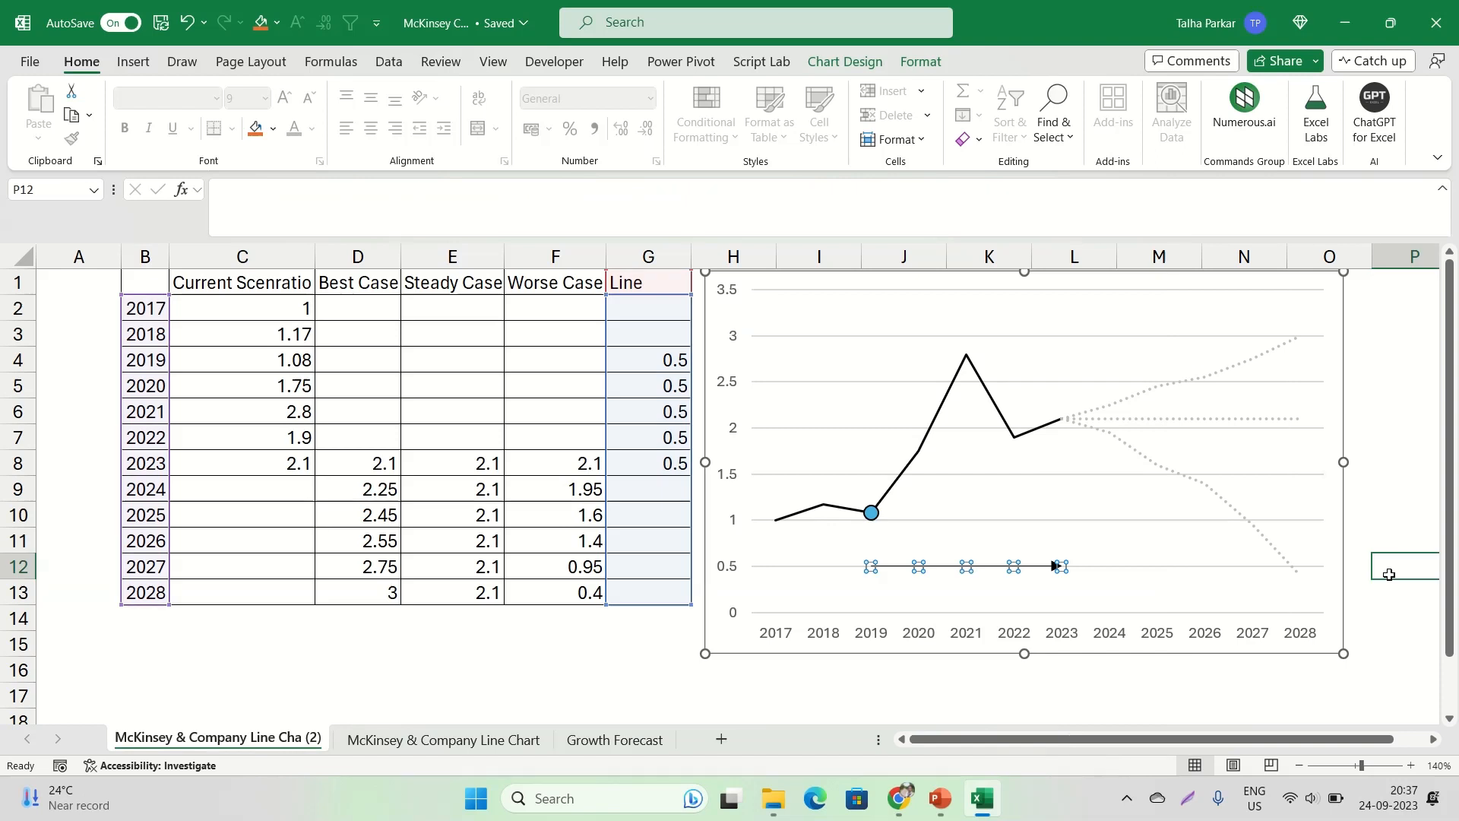
# Increase the width of the Line series arrow slightly and close its formatting options
pyautogui.click(1012, 566)
pyautogui.rightClick(1013, 566)
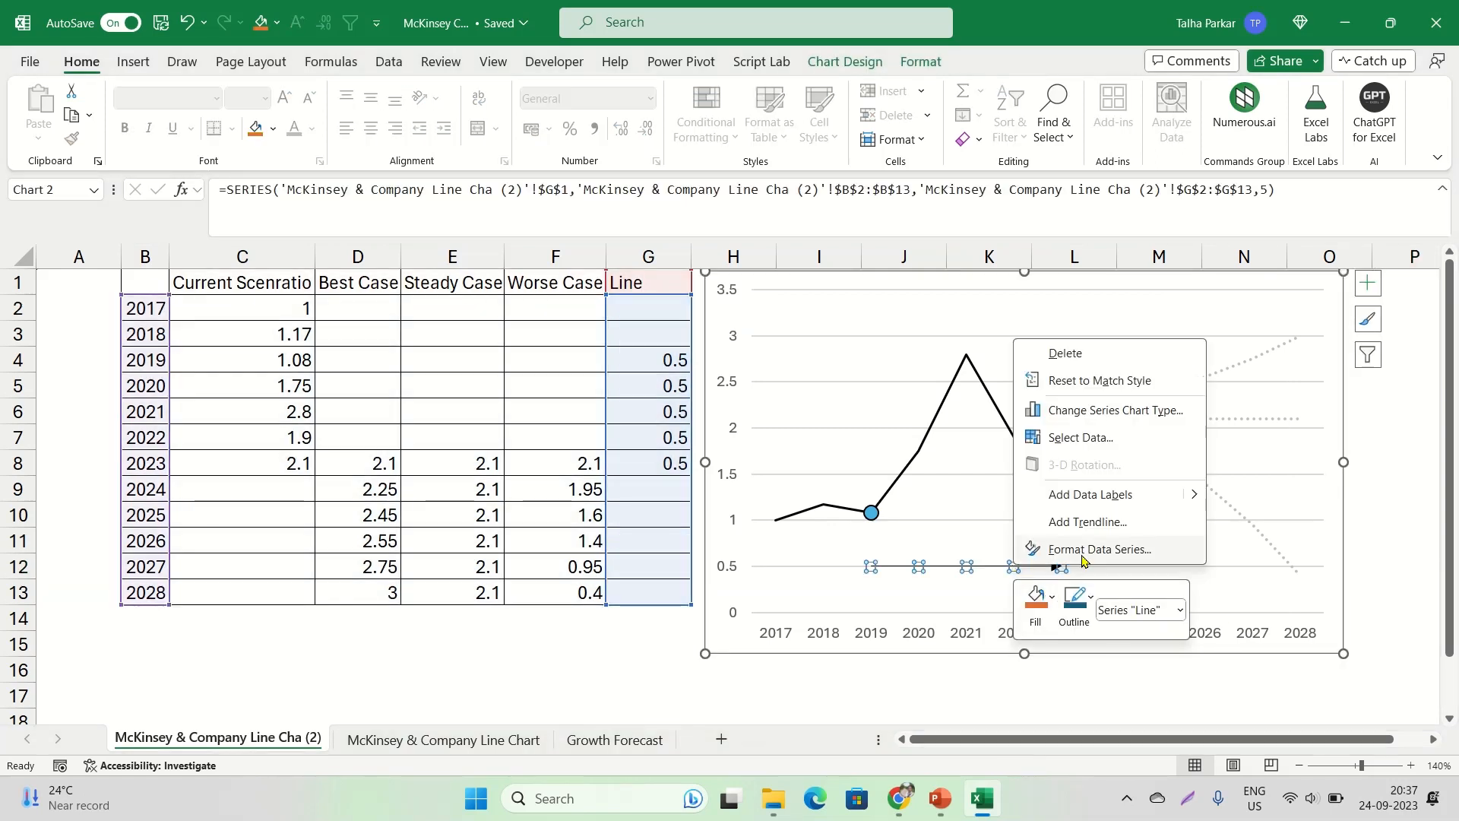
pyautogui.click(1079, 547)
pyautogui.click(1218, 340)
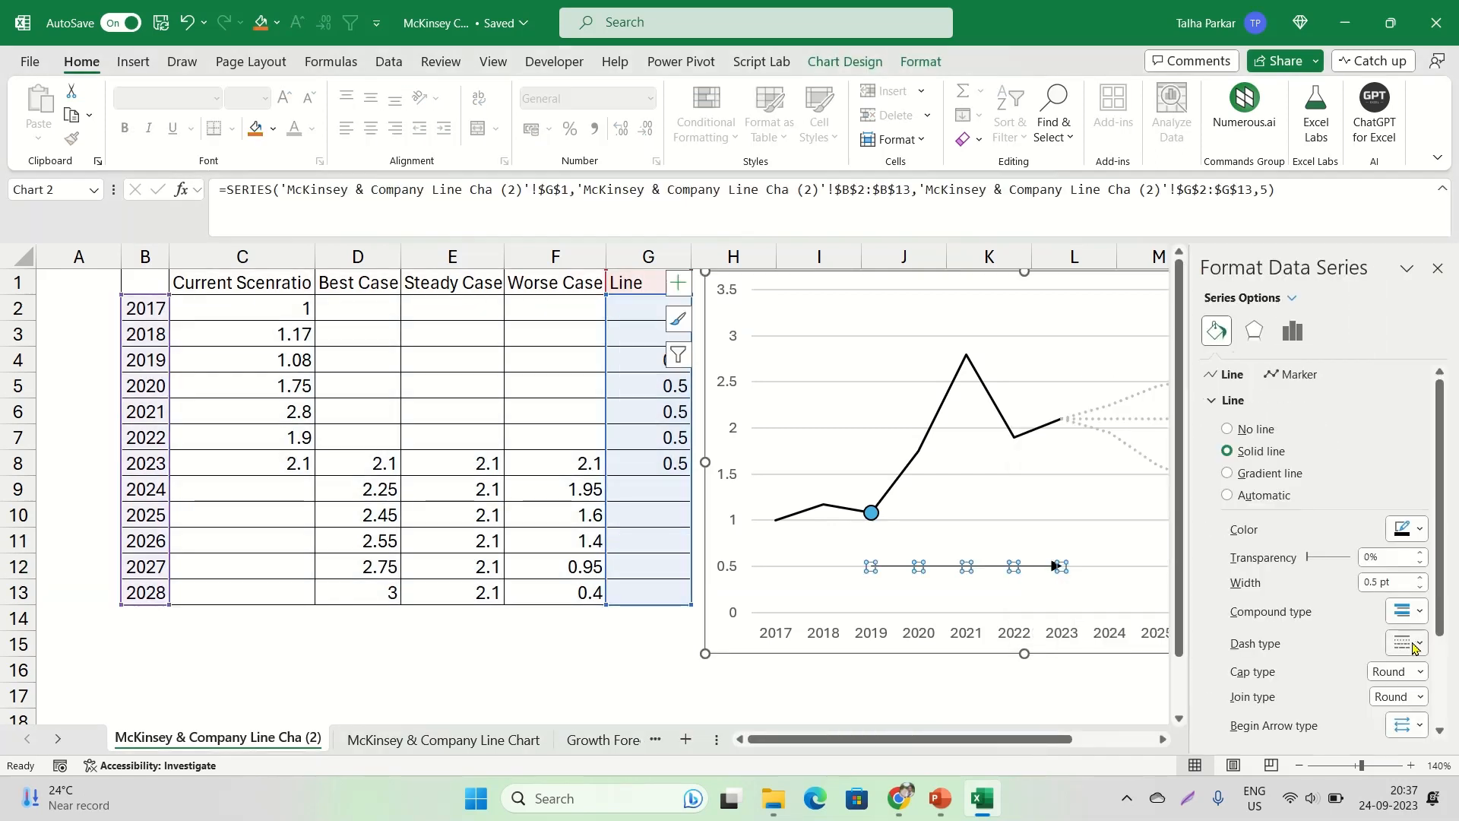
pyautogui.click(1422, 578)
pyautogui.click(1422, 580)
pyautogui.click(1437, 268)
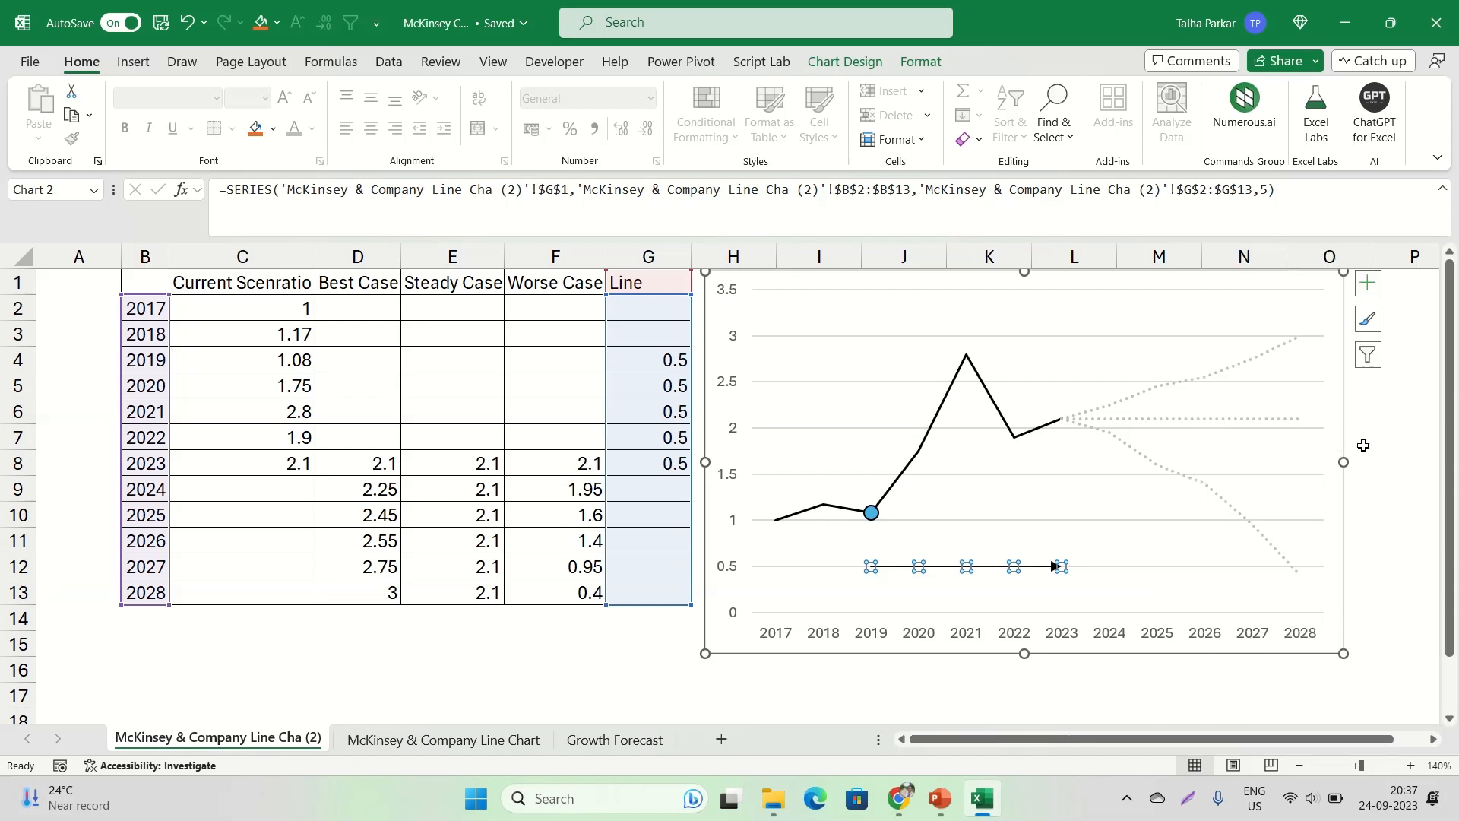
pyautogui.click(1377, 417)
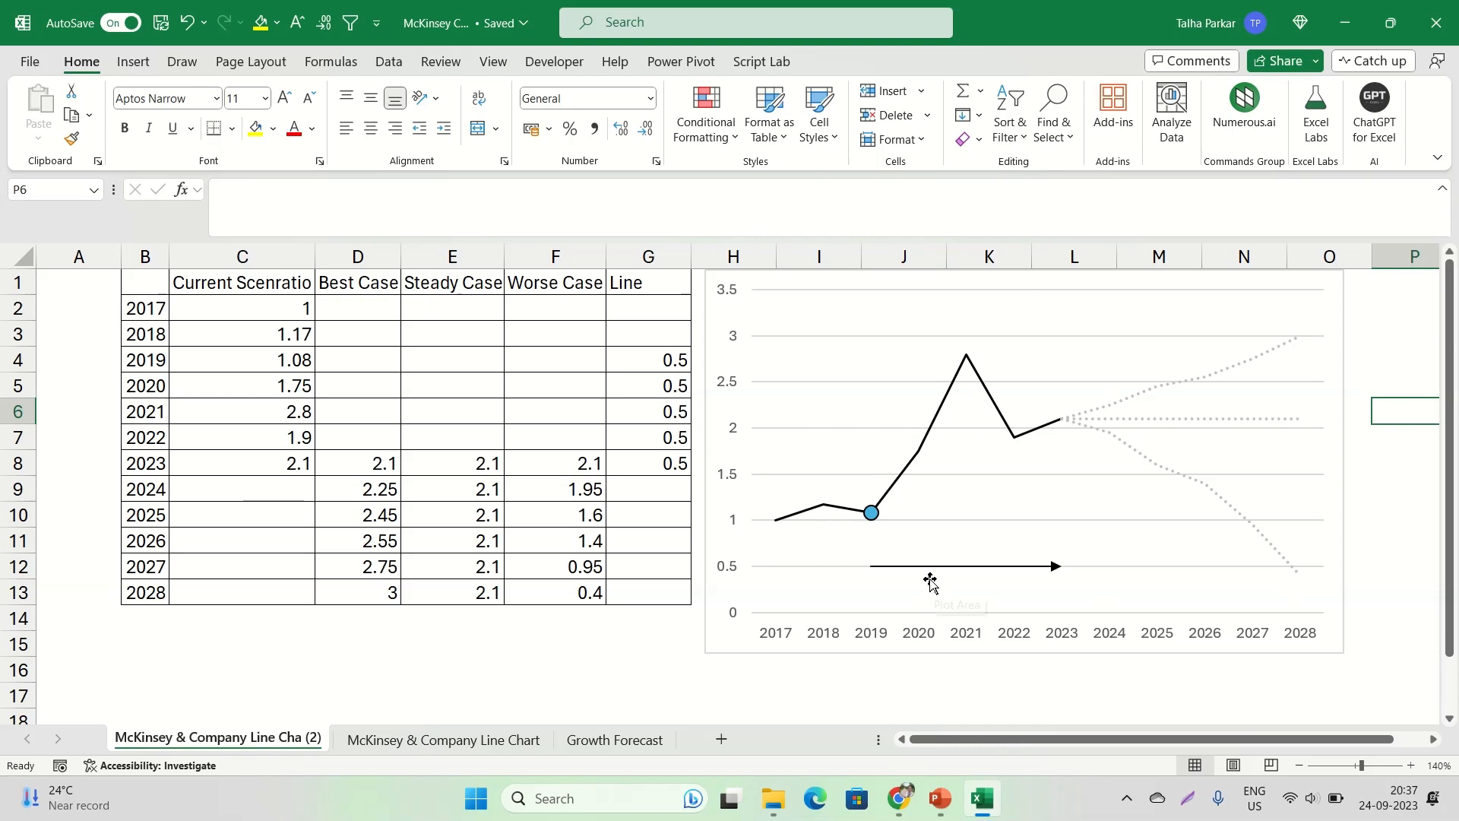
# Check the arrow's caption in the McKinsey chart in Chrome, and add a data label to only the 2023 point of the Line series in Excel
pyautogui.moveTo(1055, 570)
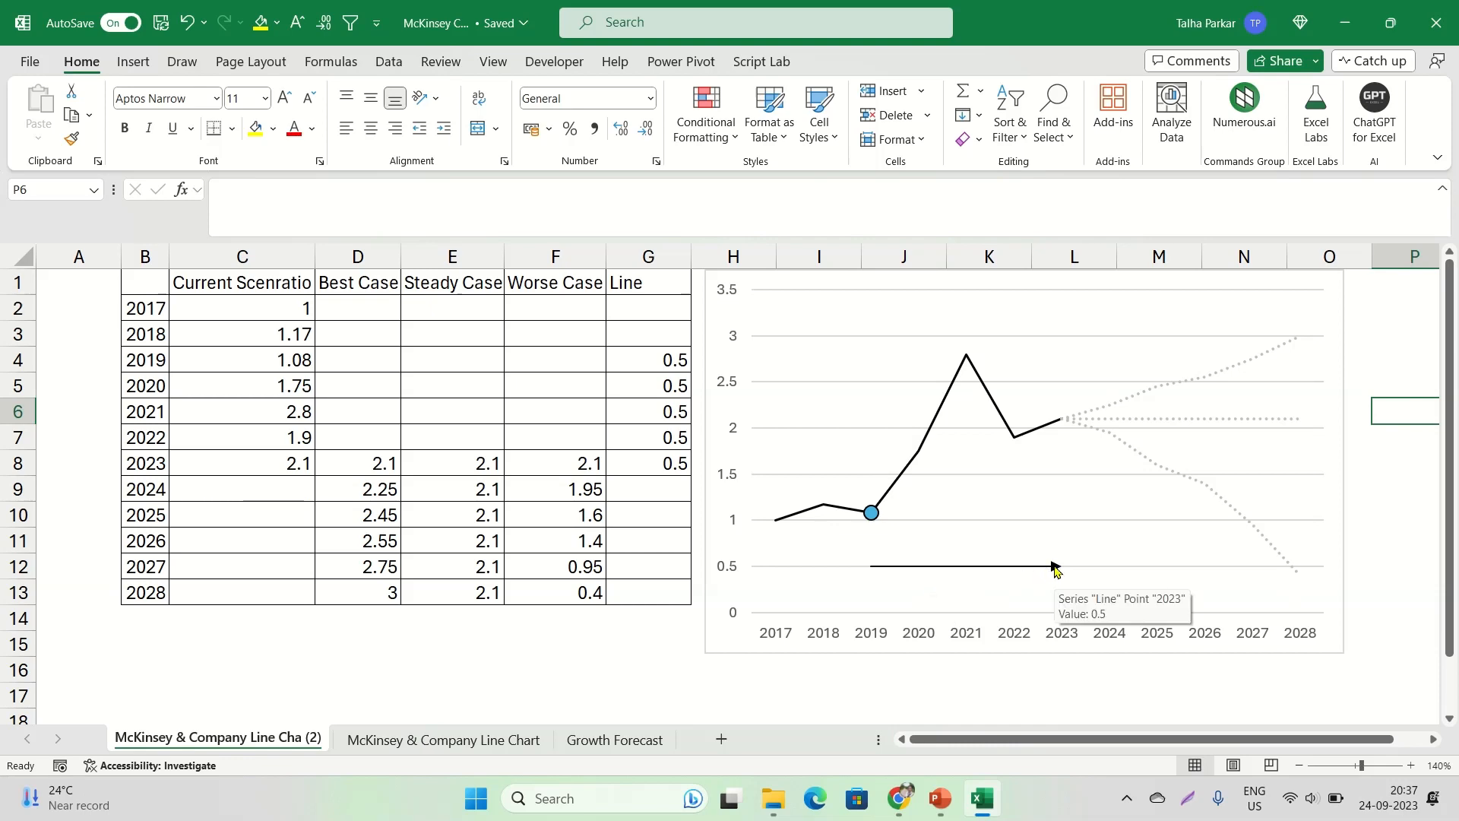
pyautogui.hotkey('alt', 'Tab')
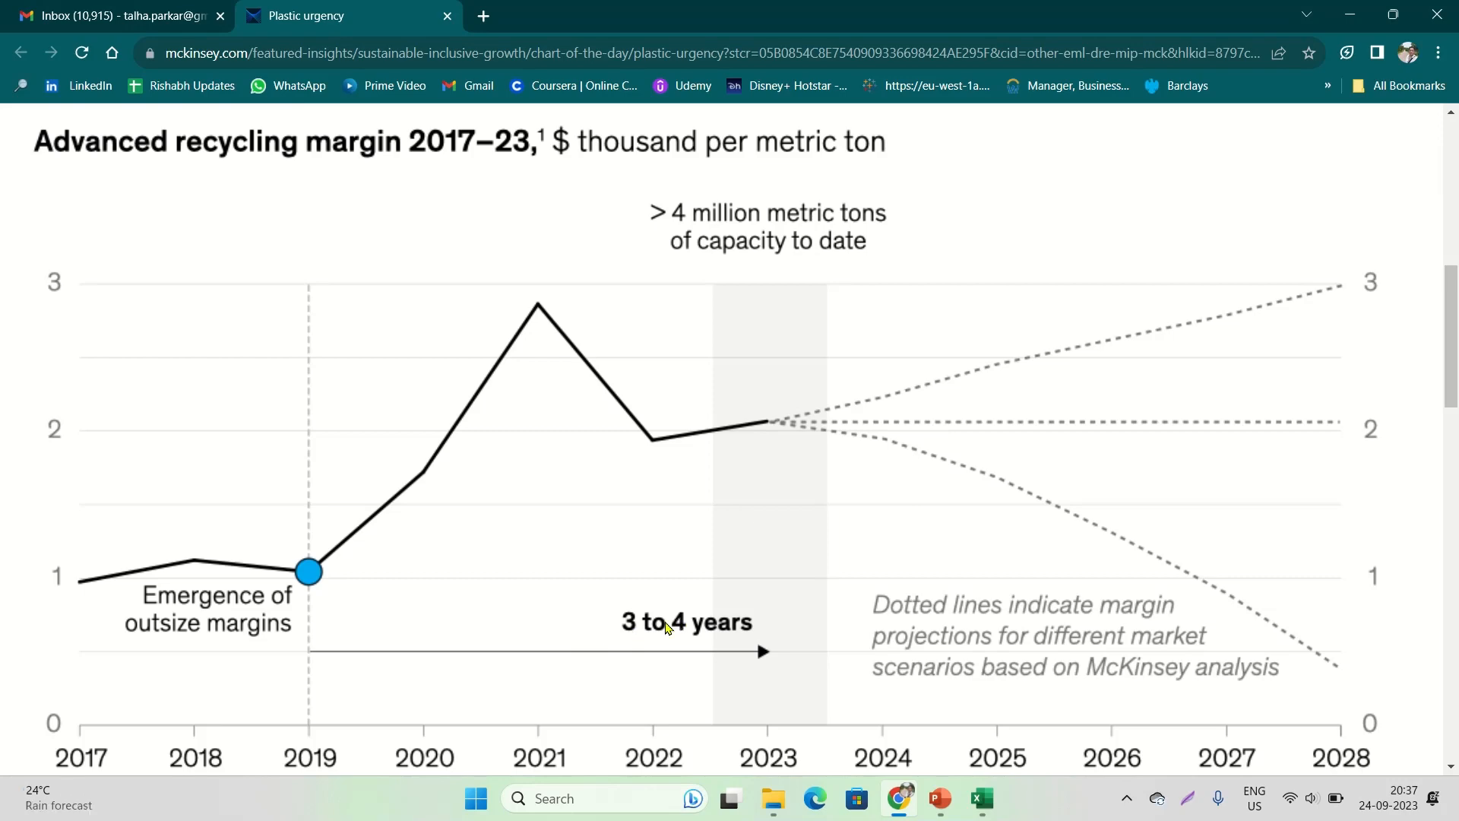
pyautogui.hotkey('alt', 'Tab')
pyautogui.click(1057, 570)
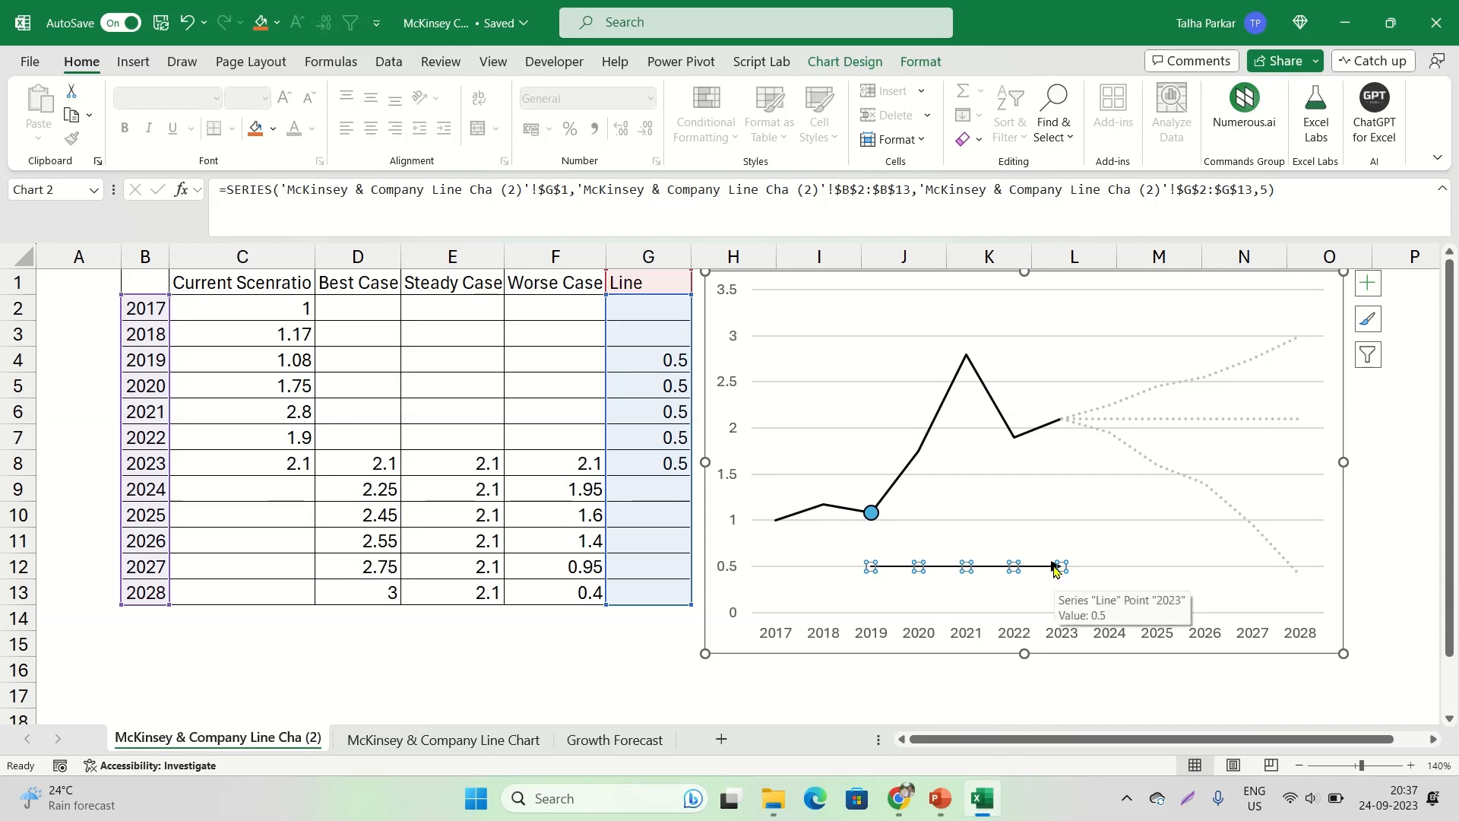
pyautogui.click(1055, 570)
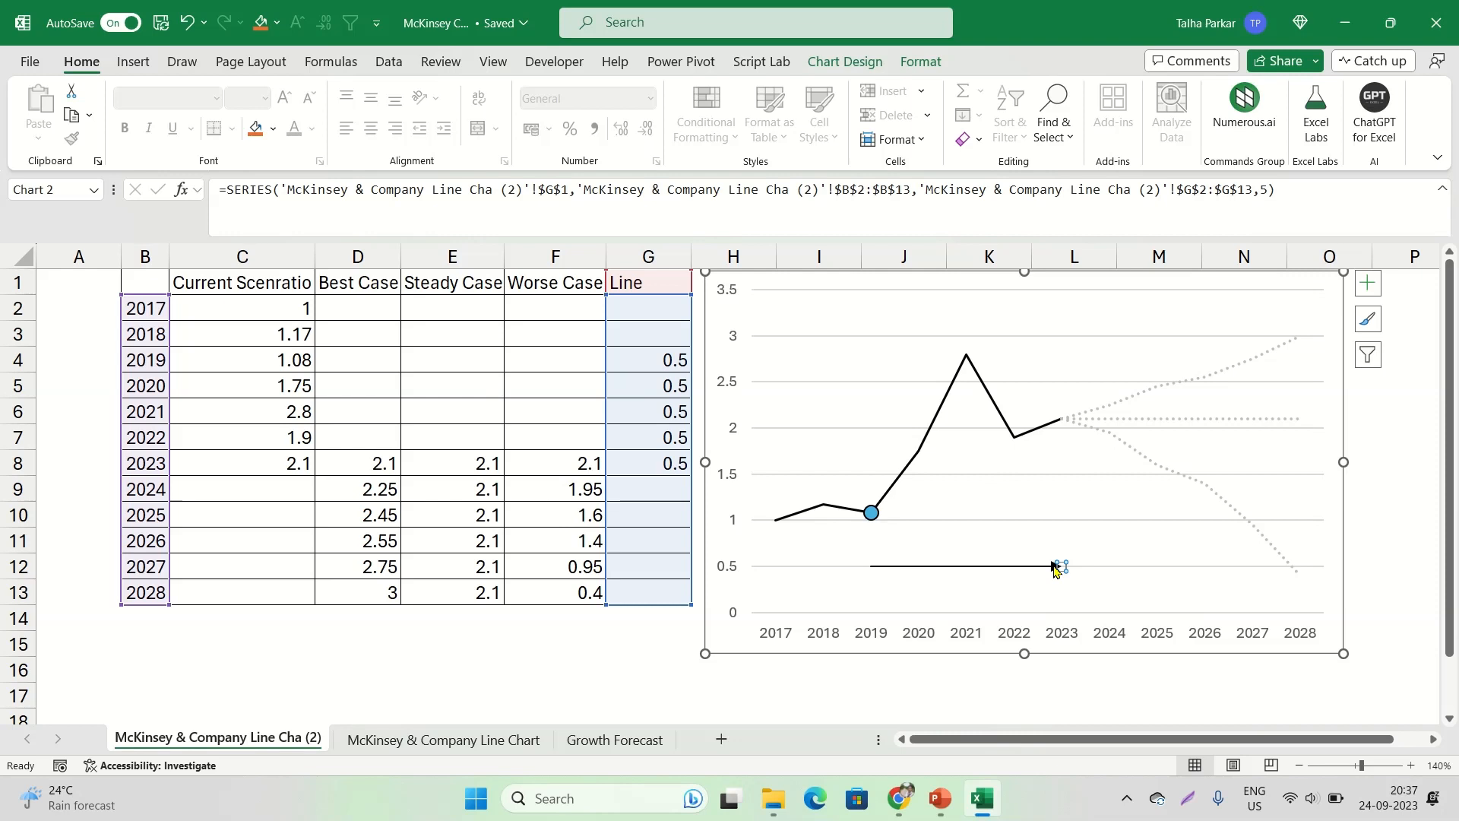
pyautogui.rightClick(1056, 570)
pyautogui.click(1197, 498)
# Set the label position of the Line series' 2023 data label to Above
pyautogui.rightClick(1094, 574)
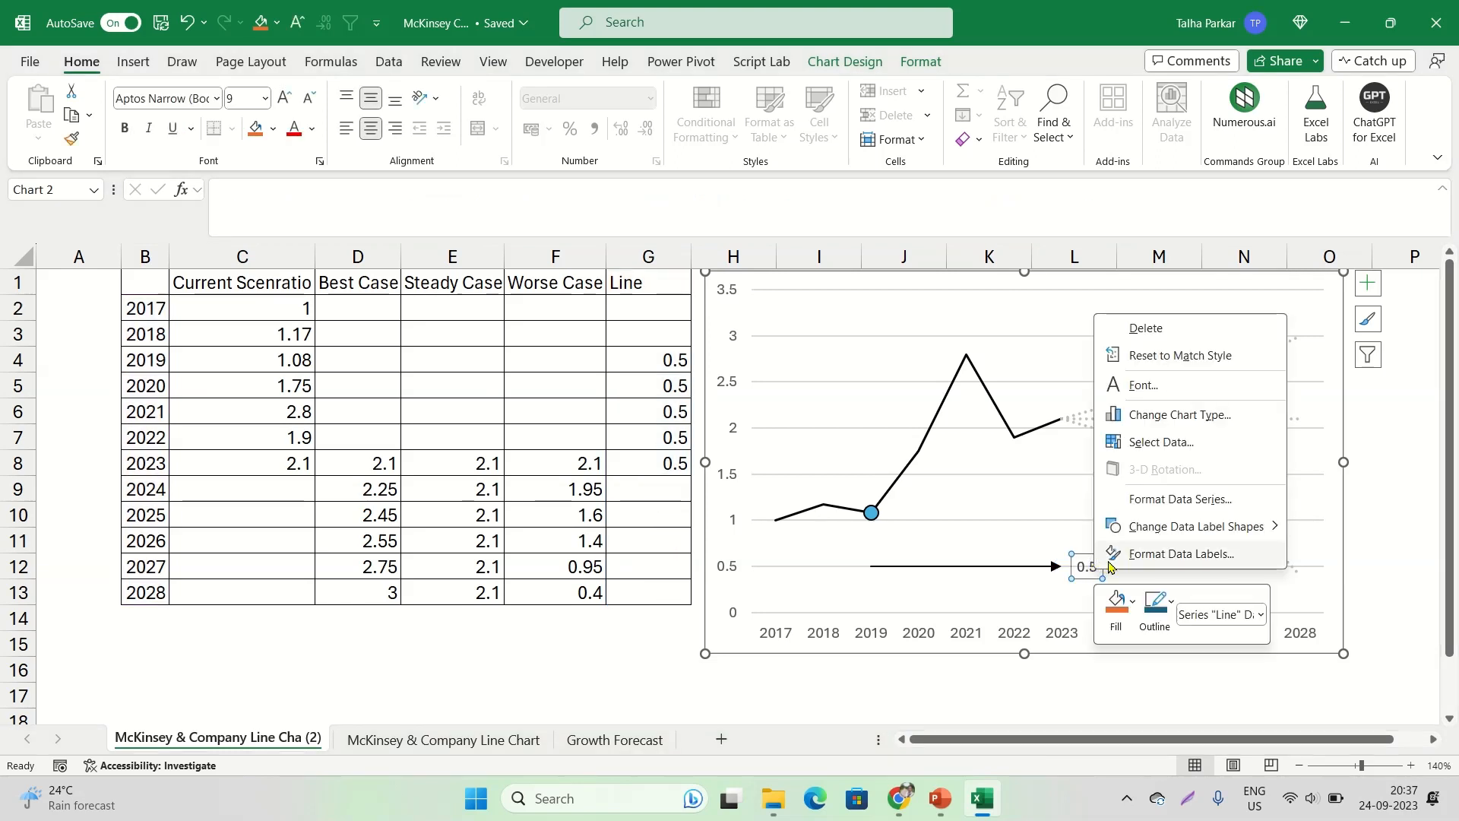
pyautogui.click(1114, 561)
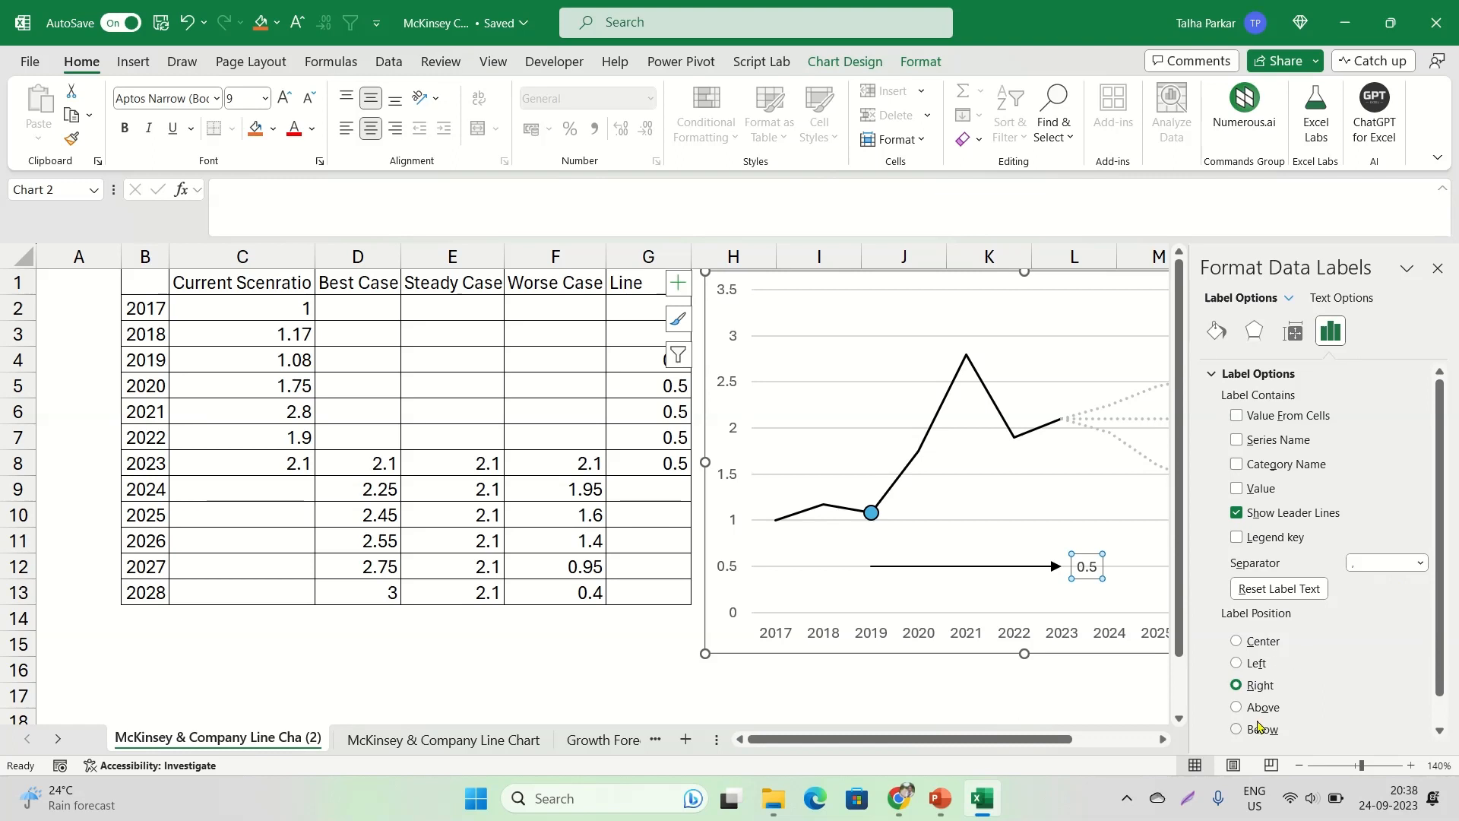
pyautogui.scroll(-1, 1249, 717)
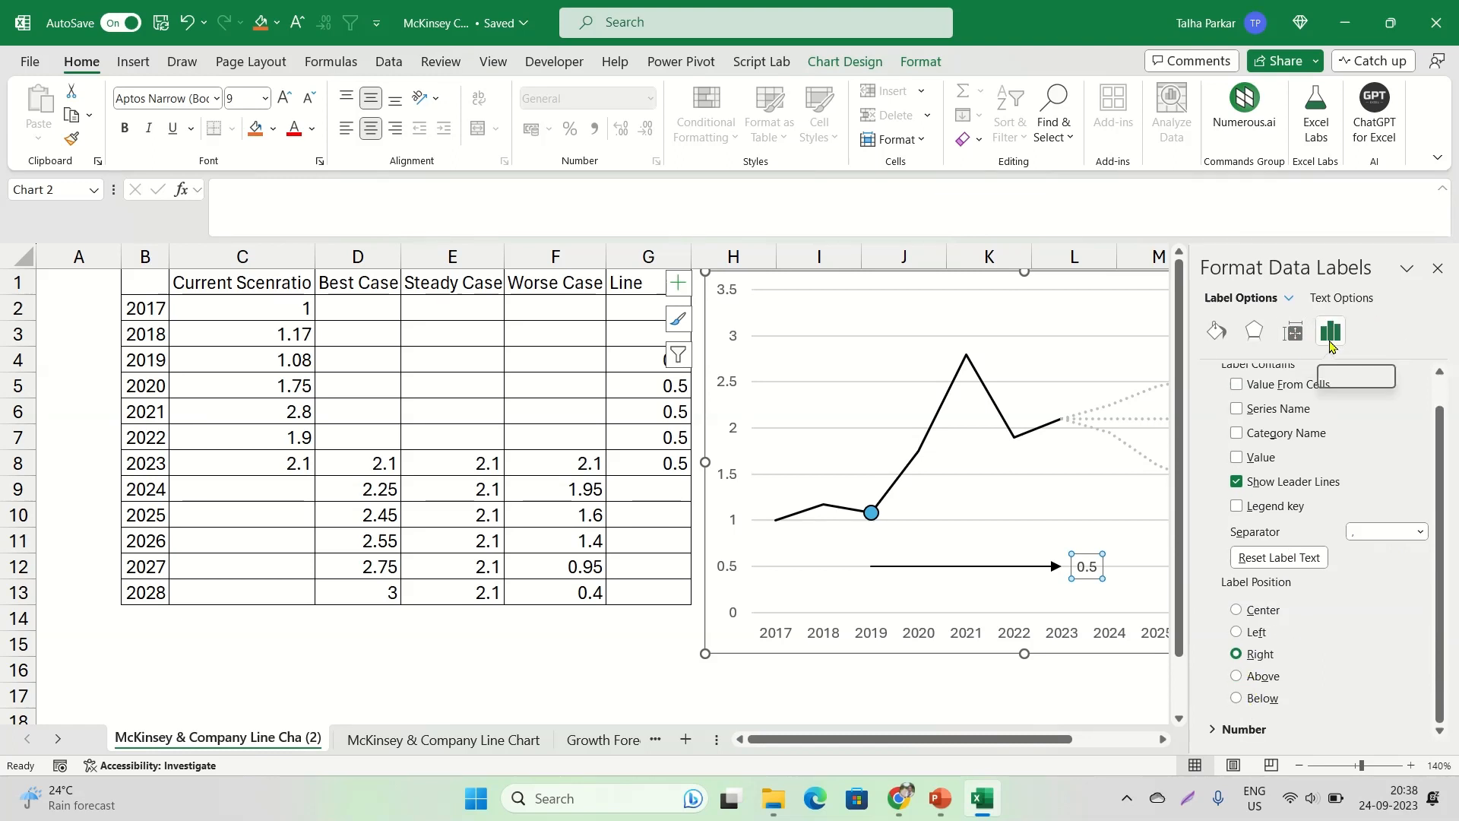
pyautogui.click(1243, 683)
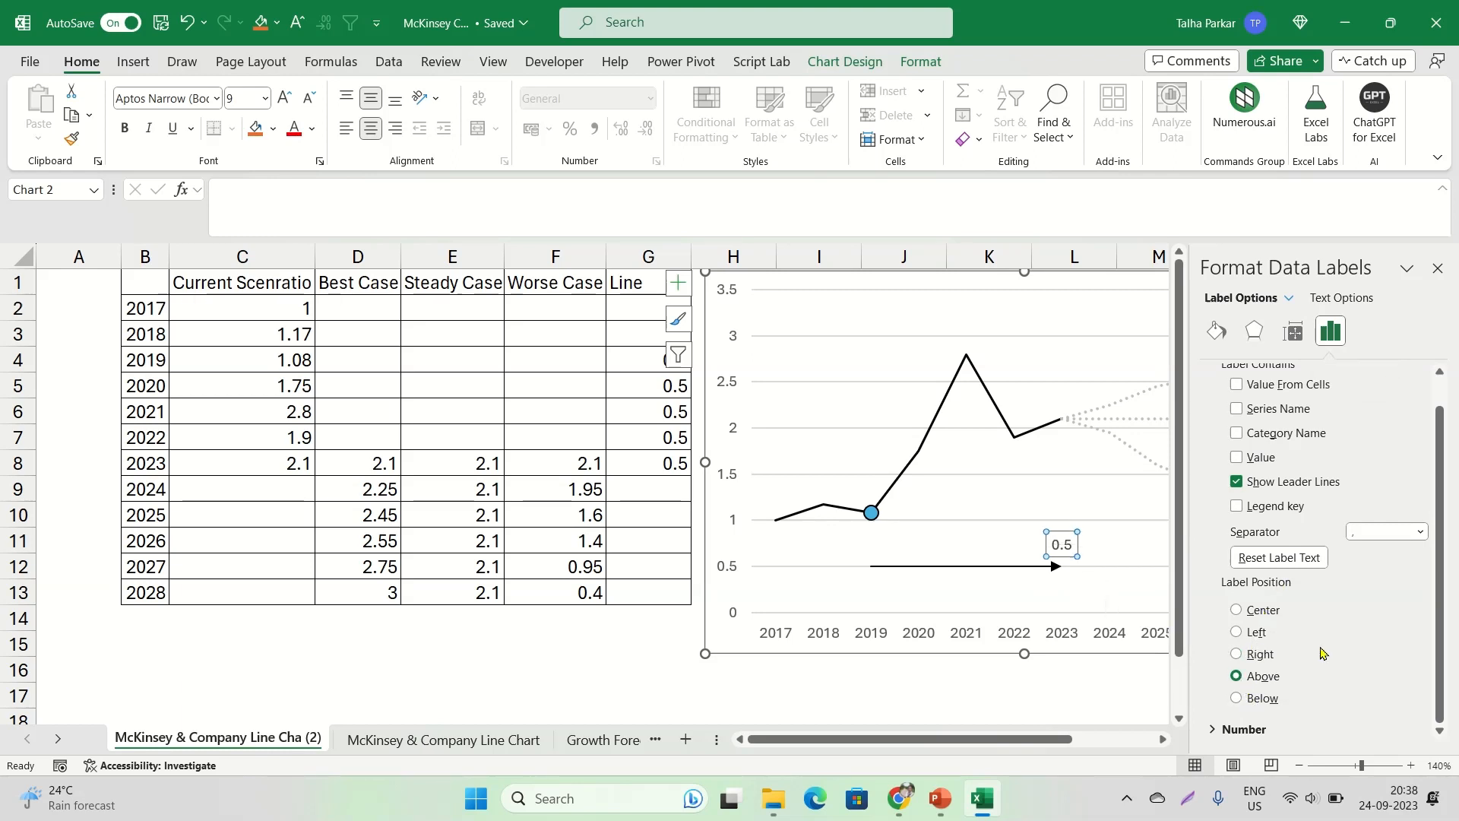
pyautogui.scroll(1, 1287, 637)
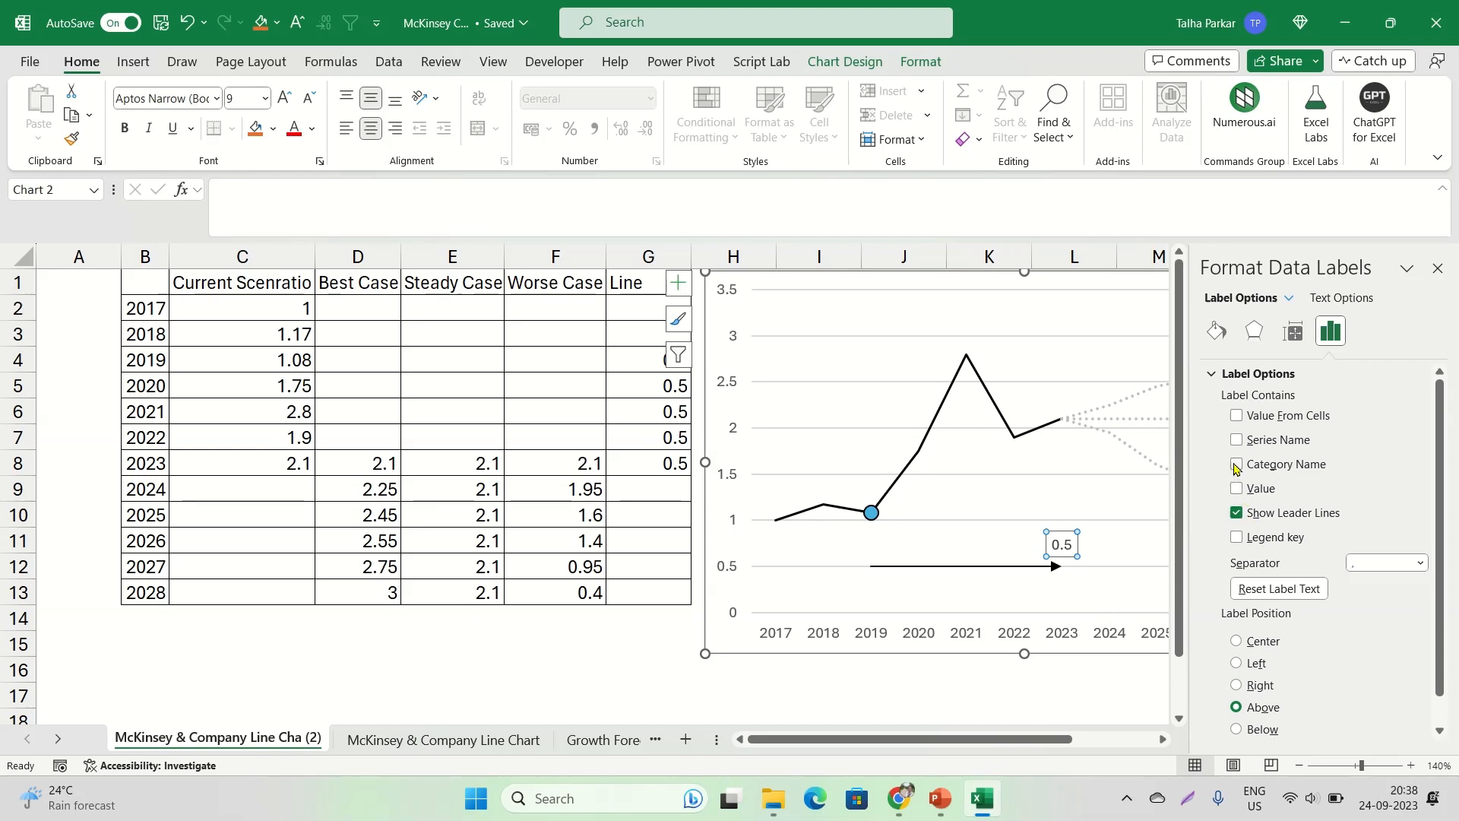
# Replace the 2023 data label's text with "3 to 4 Years" and select the whole text
pyautogui.click(1061, 546)
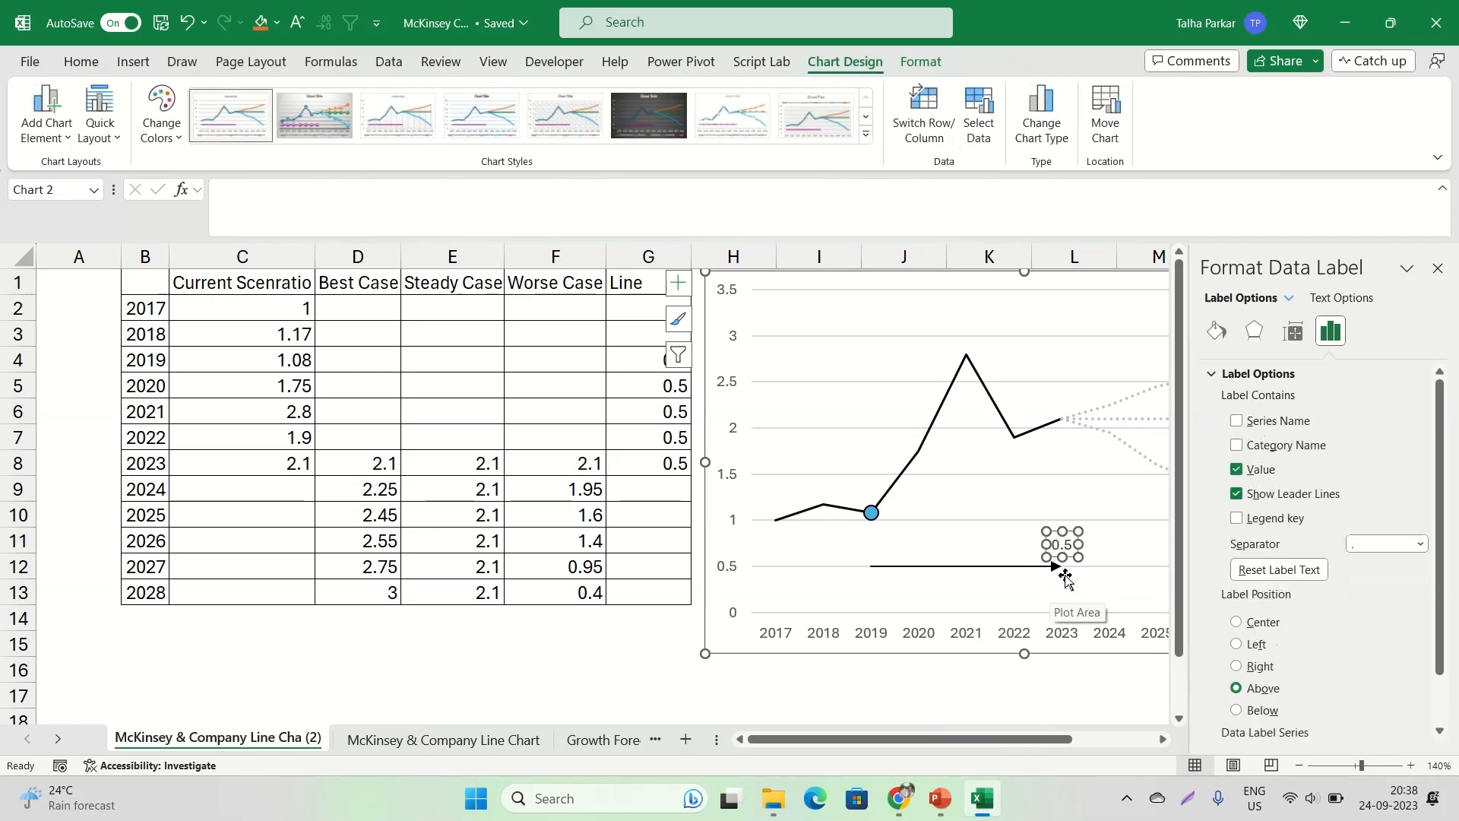
pyautogui.doubleClick(1062, 547)
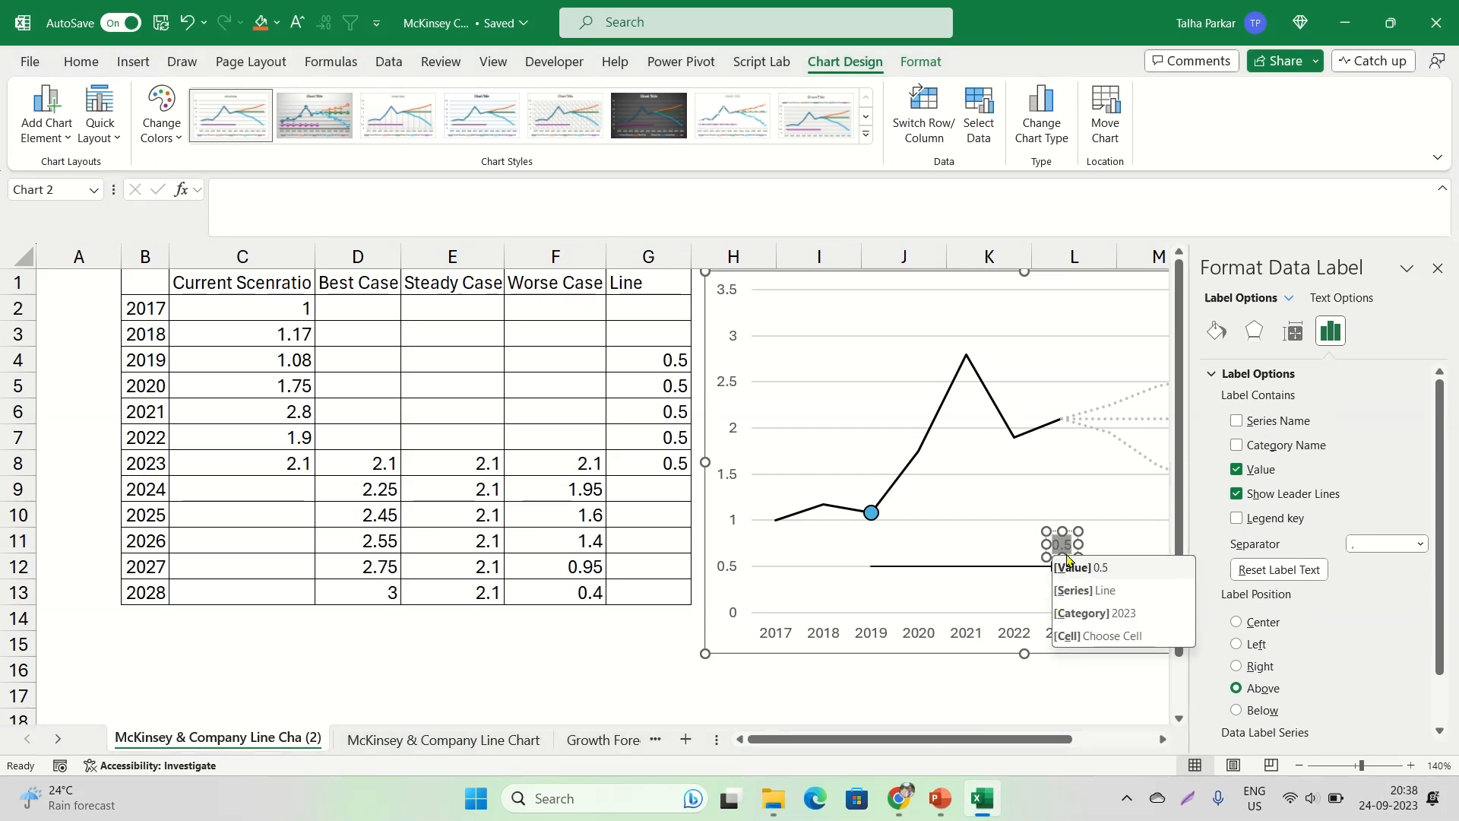
pyautogui.press('BackSpace')
pyautogui.write('3')
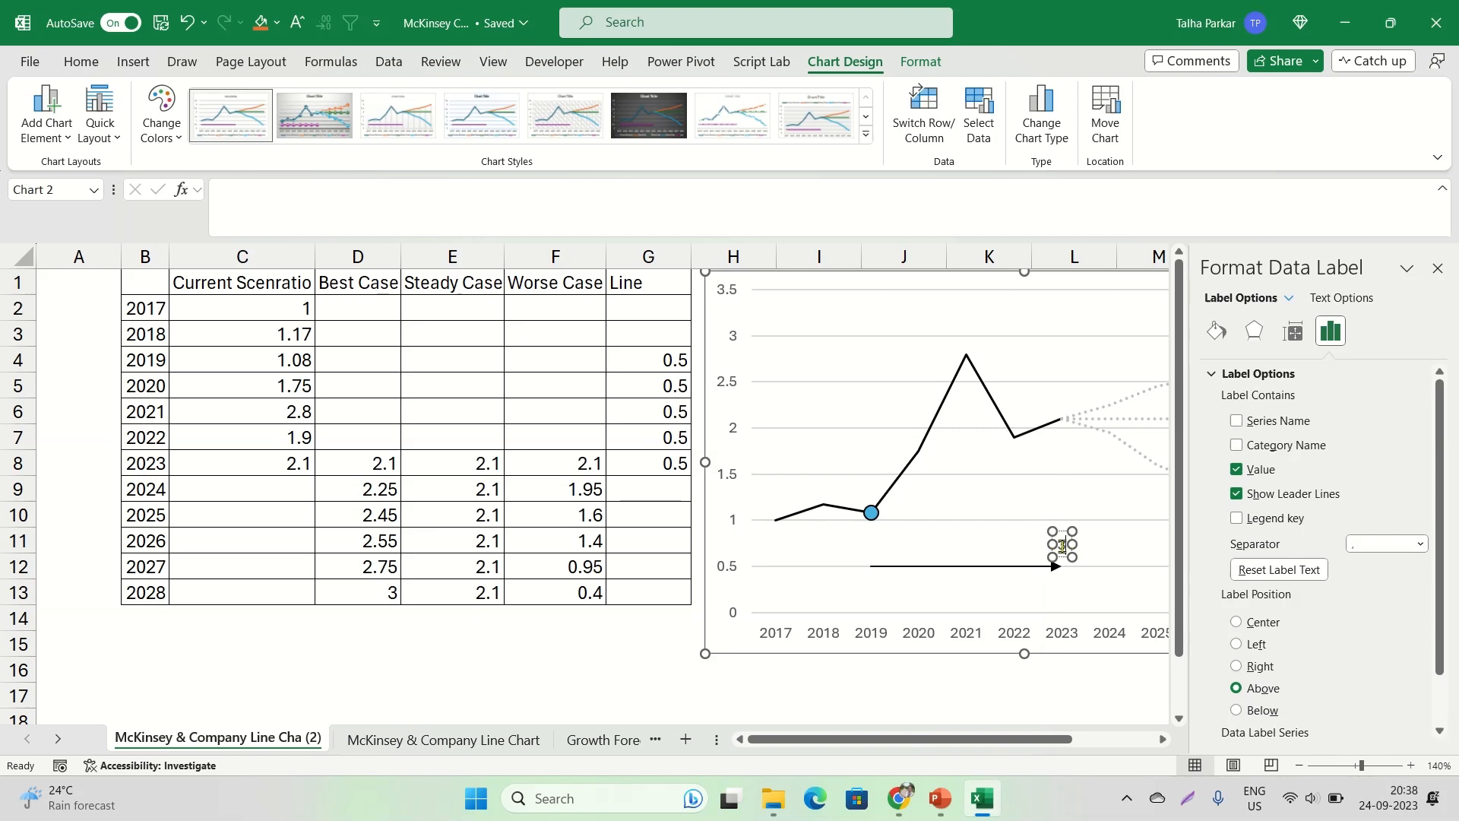
pyautogui.write(' to 4 Y')
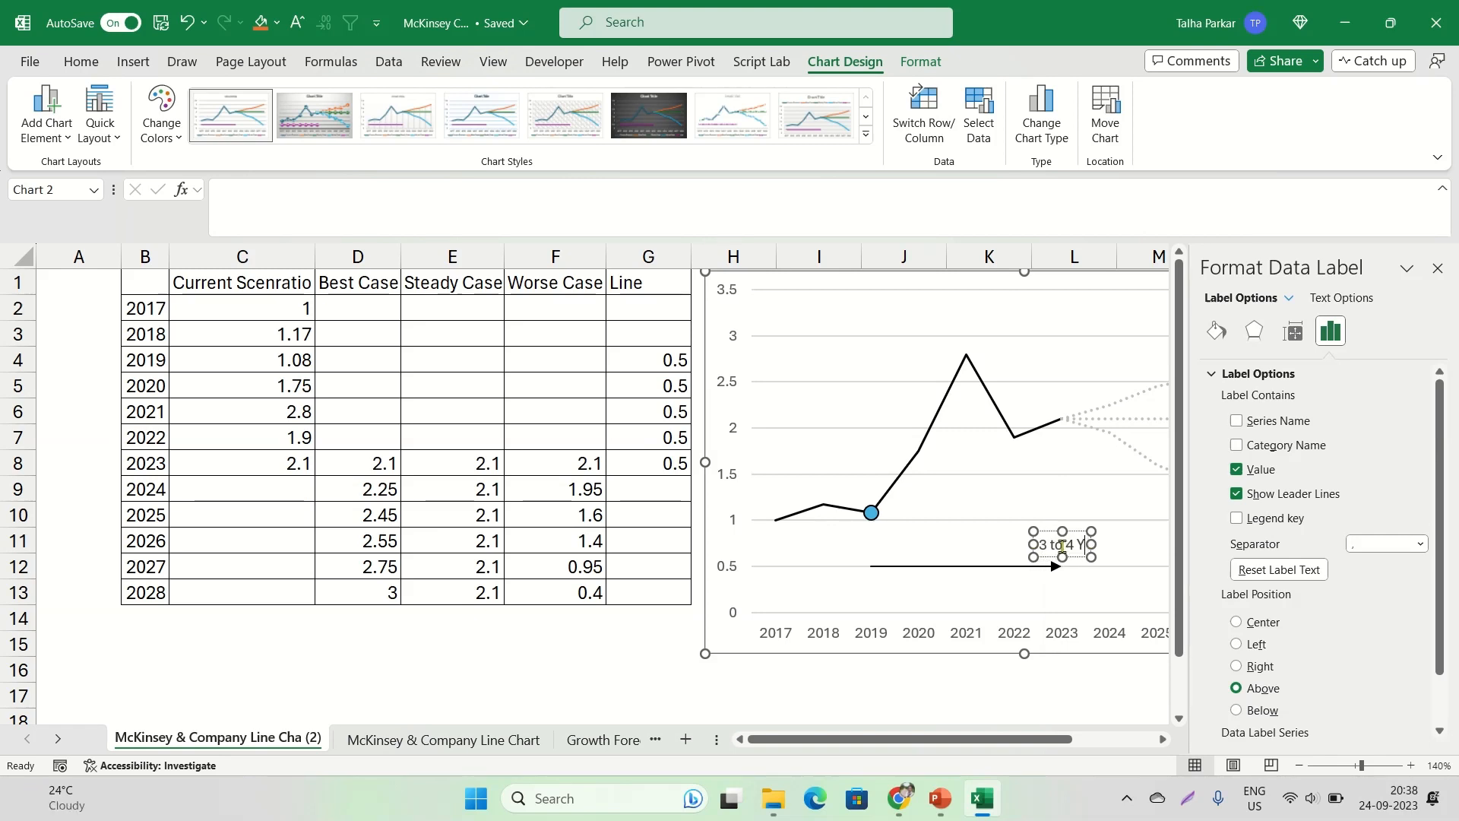
pyautogui.write('ears')
pyautogui.hotkey('ctrl', 'a')
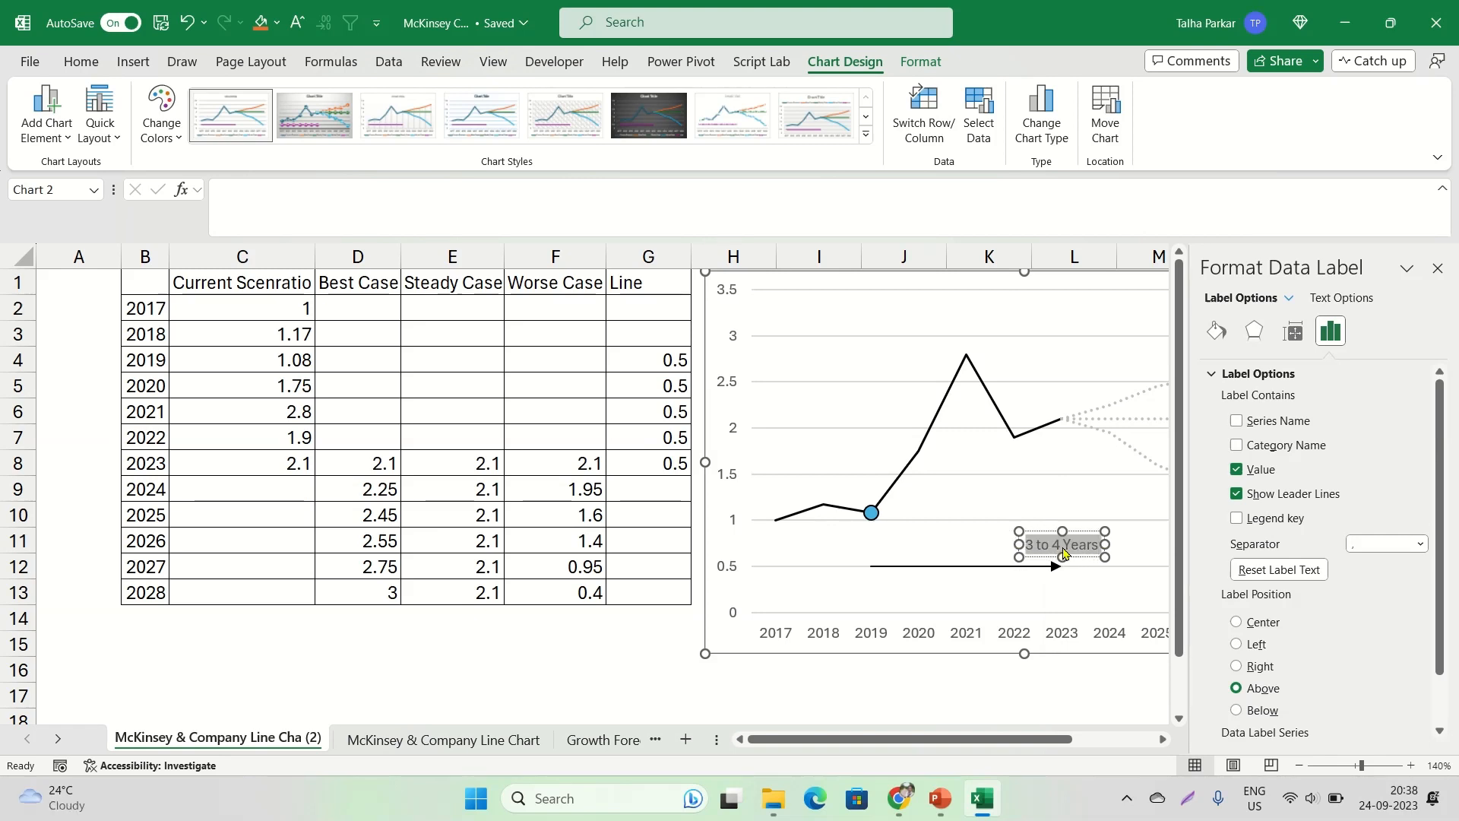
# Bold the "3 to 4 Years" label and, following the McKinsey chart in Chrome, move it left so it ends above the arrowhead at 2023
pyautogui.hotkey('ctrl', 'b')
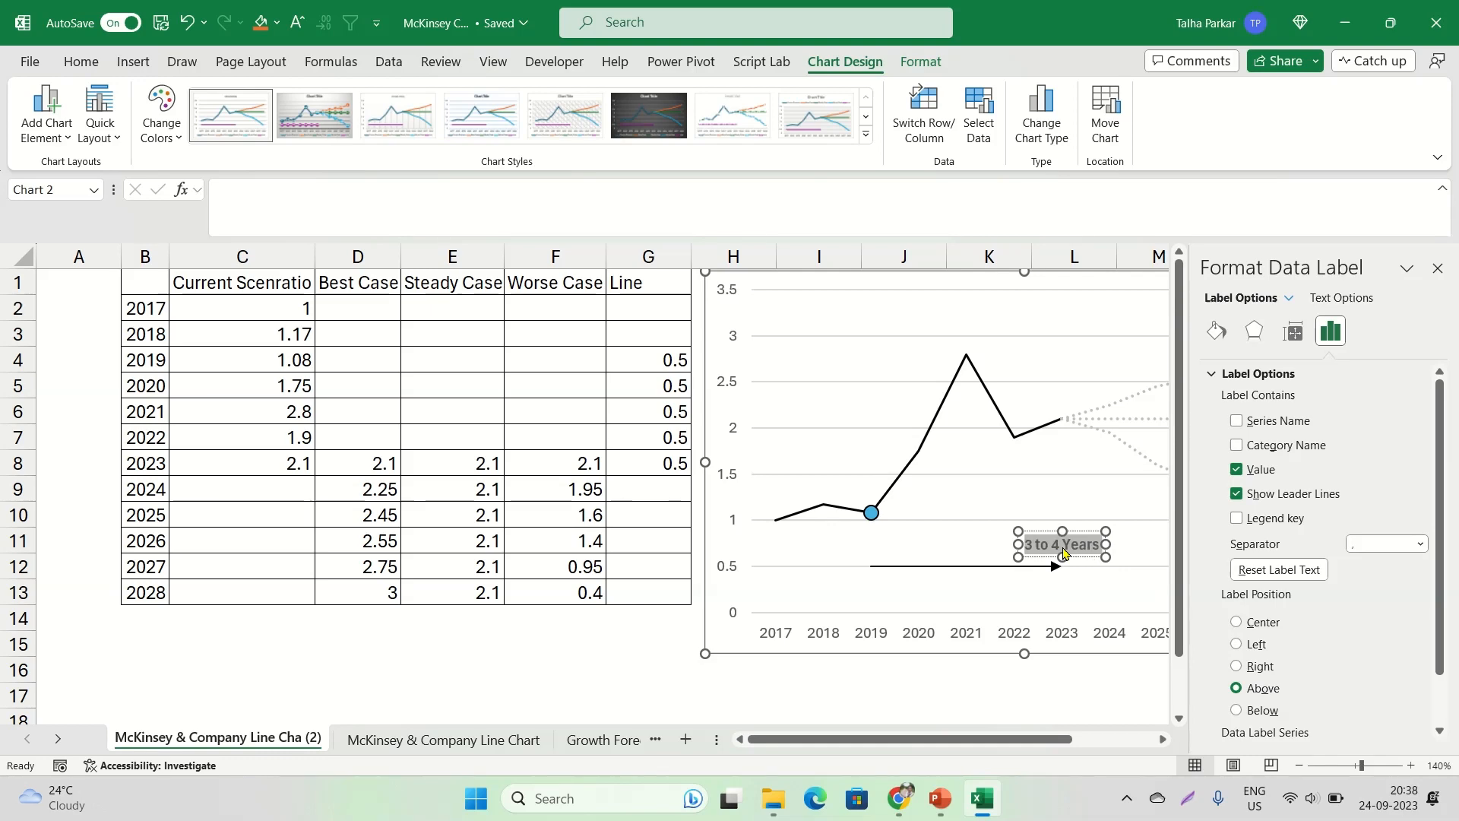
pyautogui.click(1438, 267)
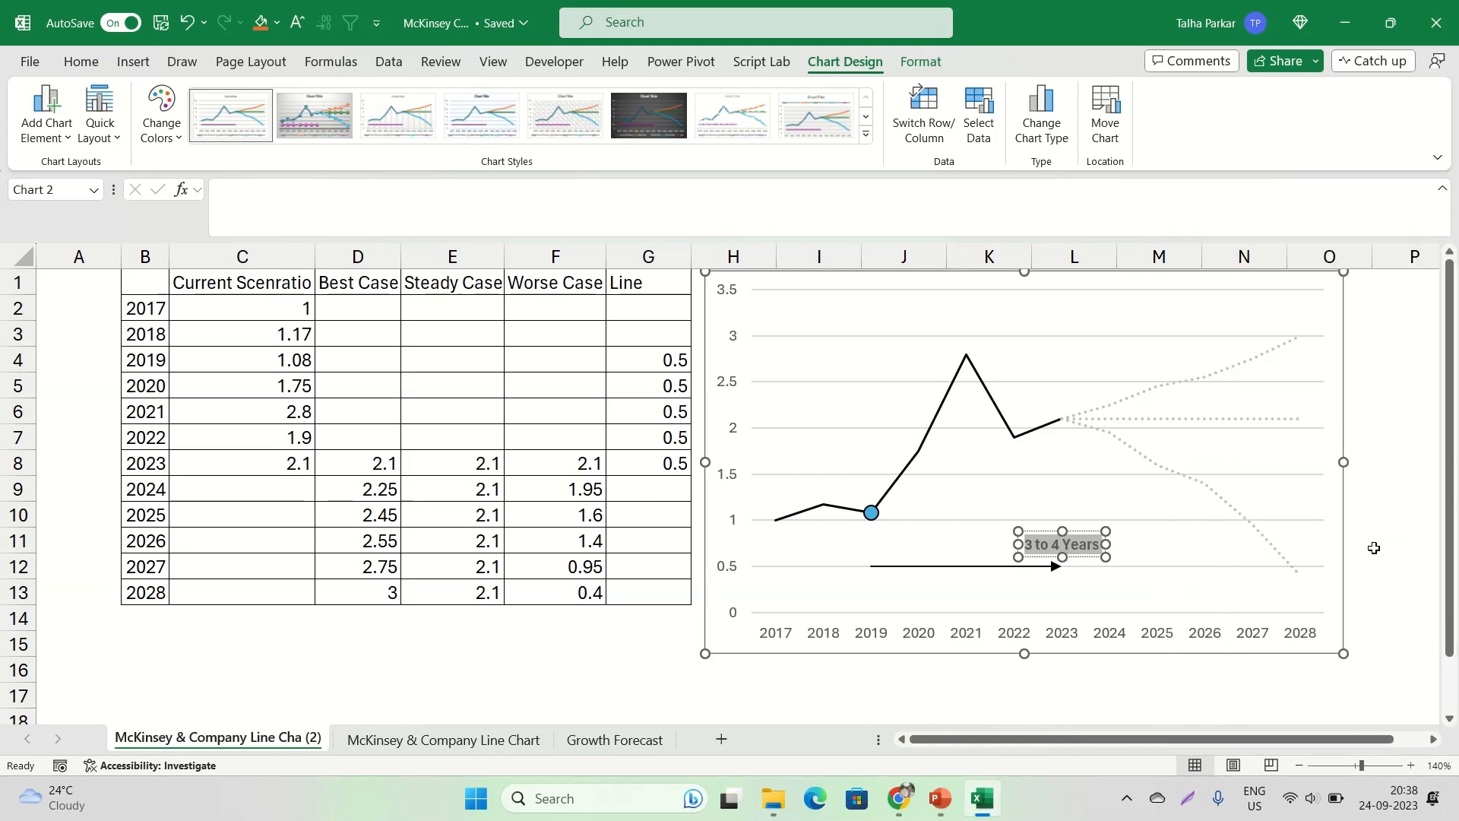
pyautogui.hotkey('alt', 'Tab')
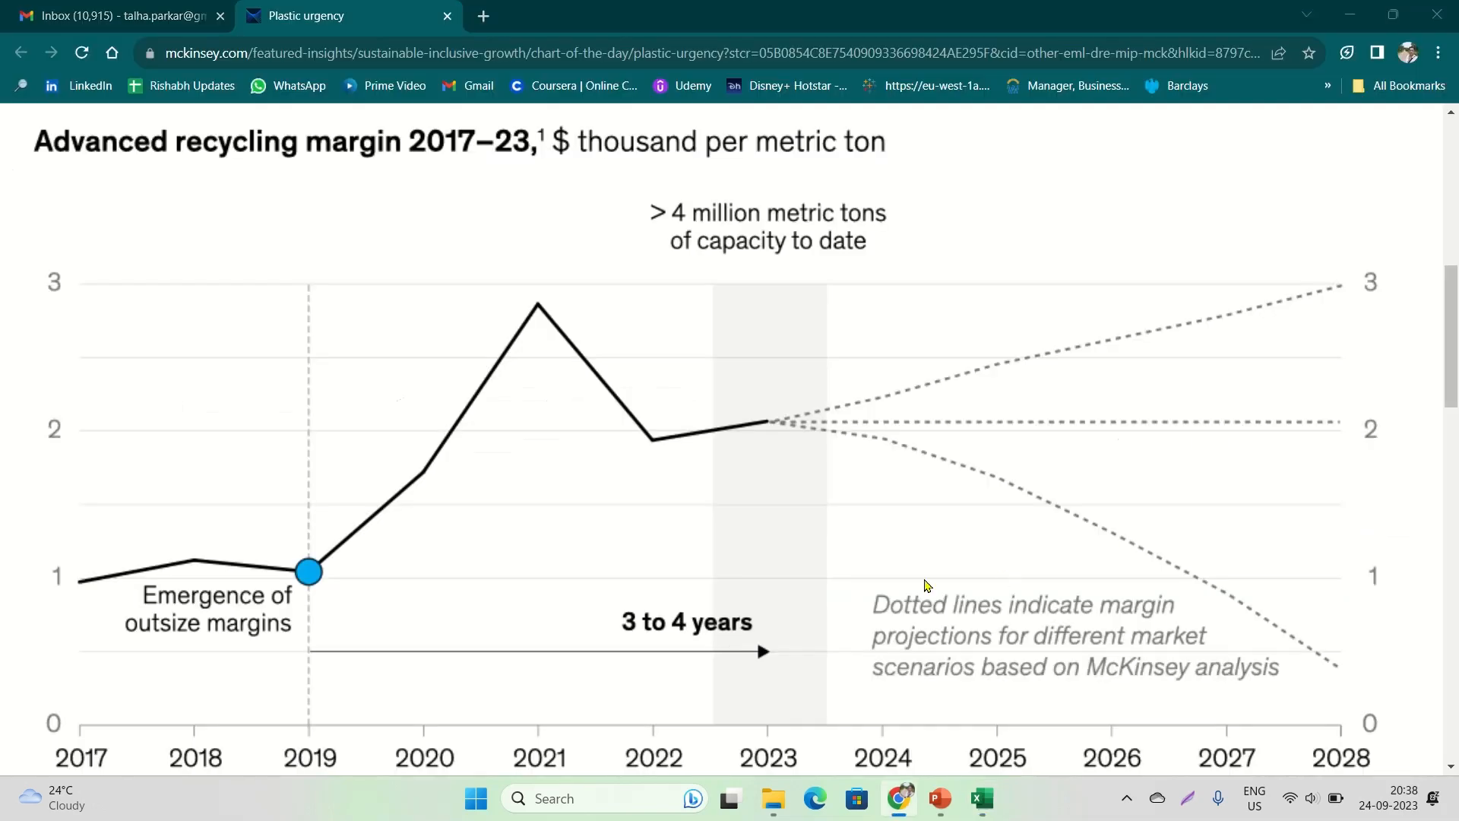
pyautogui.hotkey('alt', 'Tab')
pyautogui.moveTo(1031, 556); pyautogui.dragTo(986, 555)
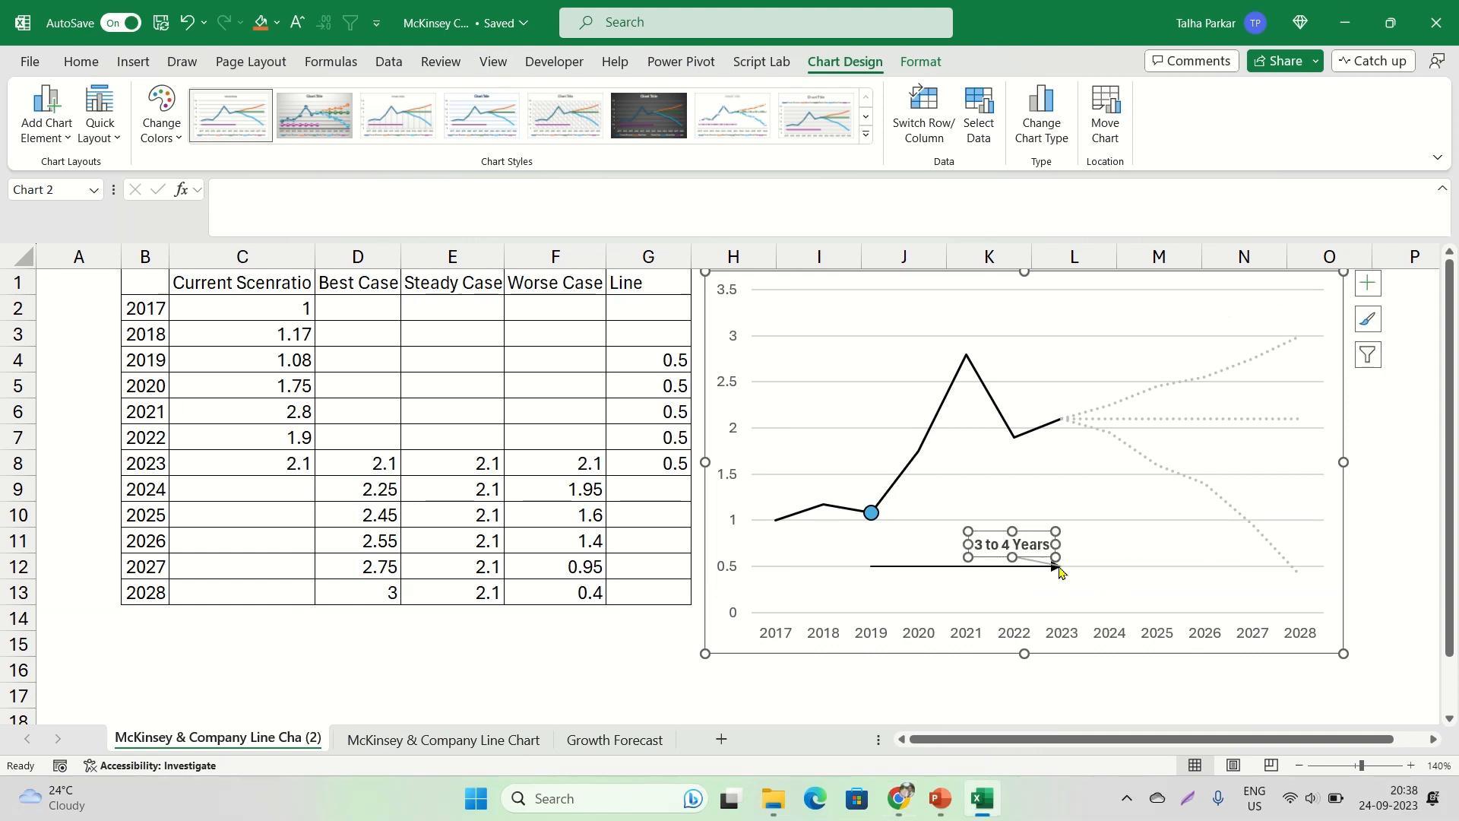
# Delete the leader line of the "3 to 4 Years" label and move the label slightly closer to the arrow
pyautogui.click(1032, 564)
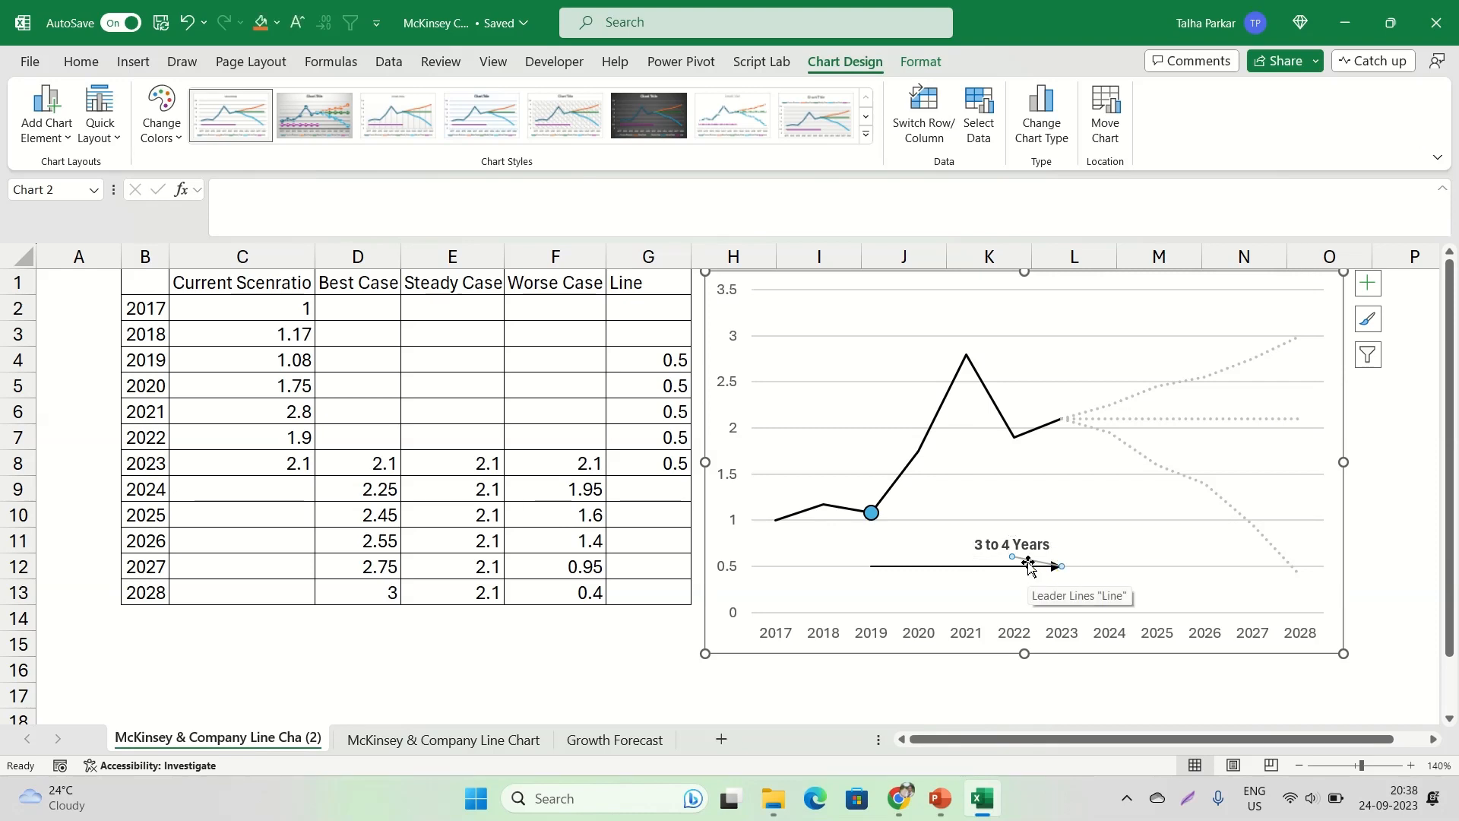
pyautogui.press('Delete')
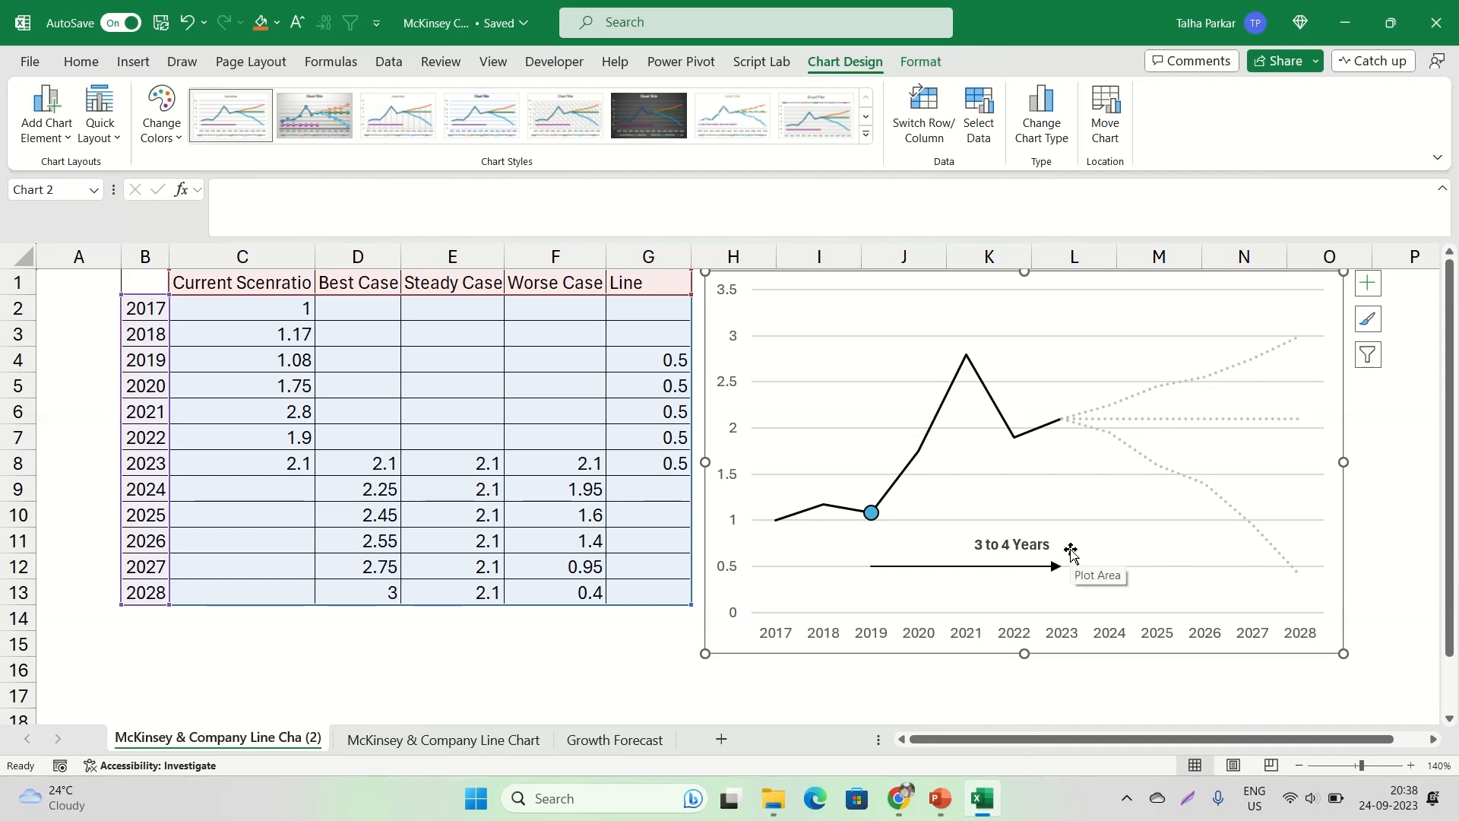
pyautogui.hotkey('alt', 'Tab')
pyautogui.click(1017, 553)
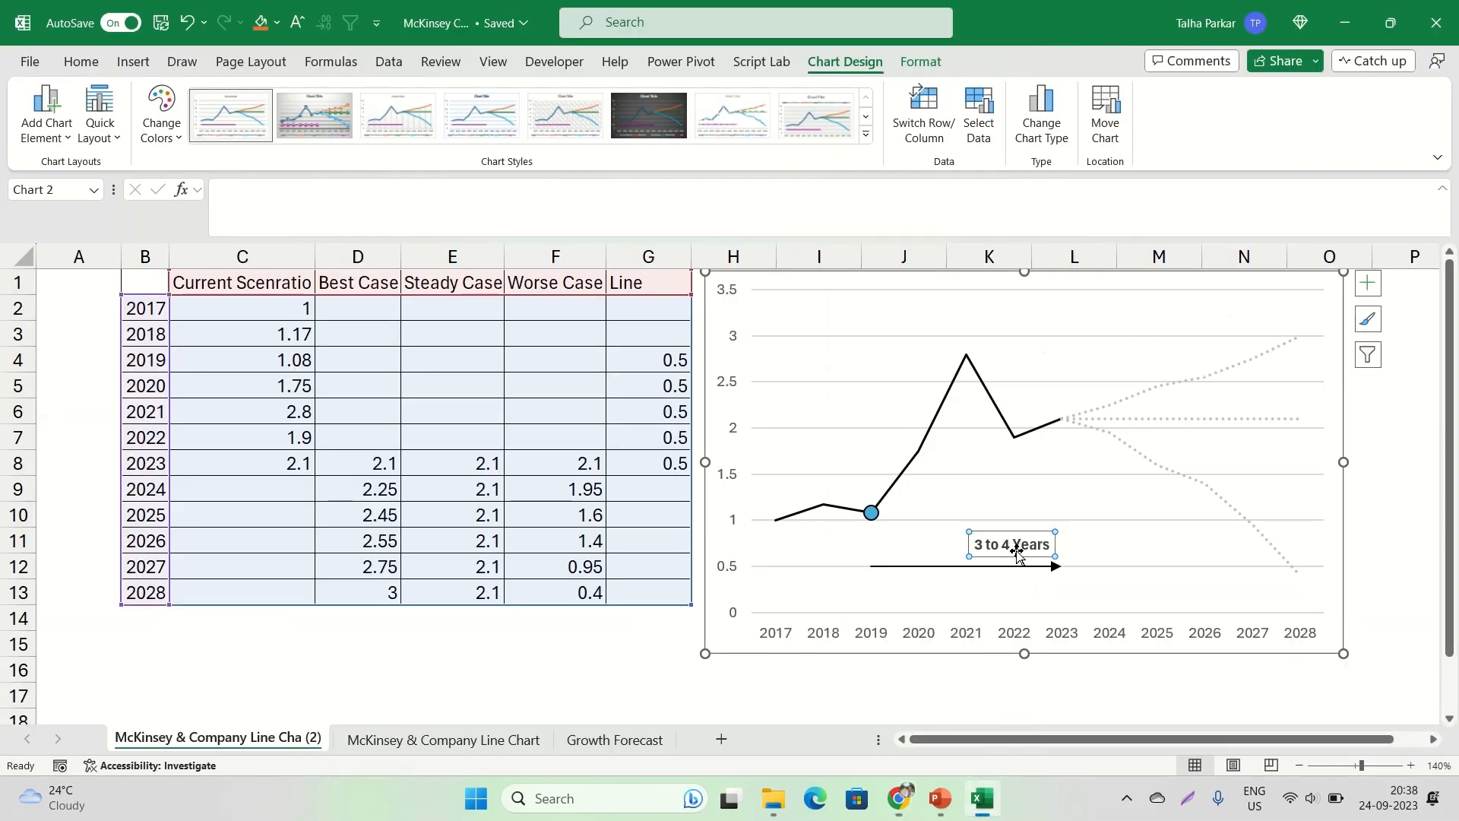
pyautogui.moveTo(1025, 555); pyautogui.dragTo(1017, 563)
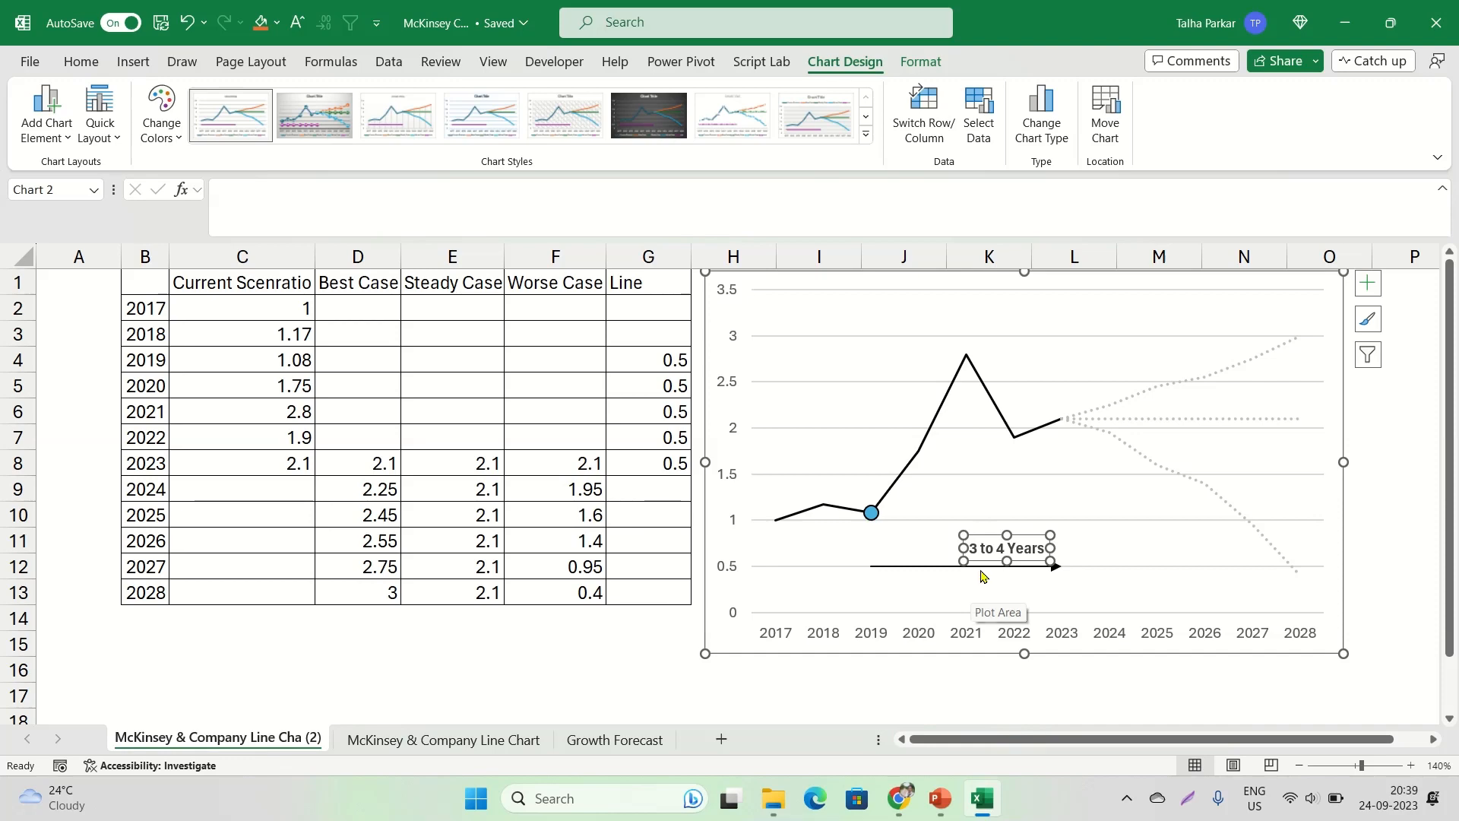
# Add a data label to only the 2019 point of the Current Scenratio series, at the blue marker
pyautogui.doubleClick(871, 513)
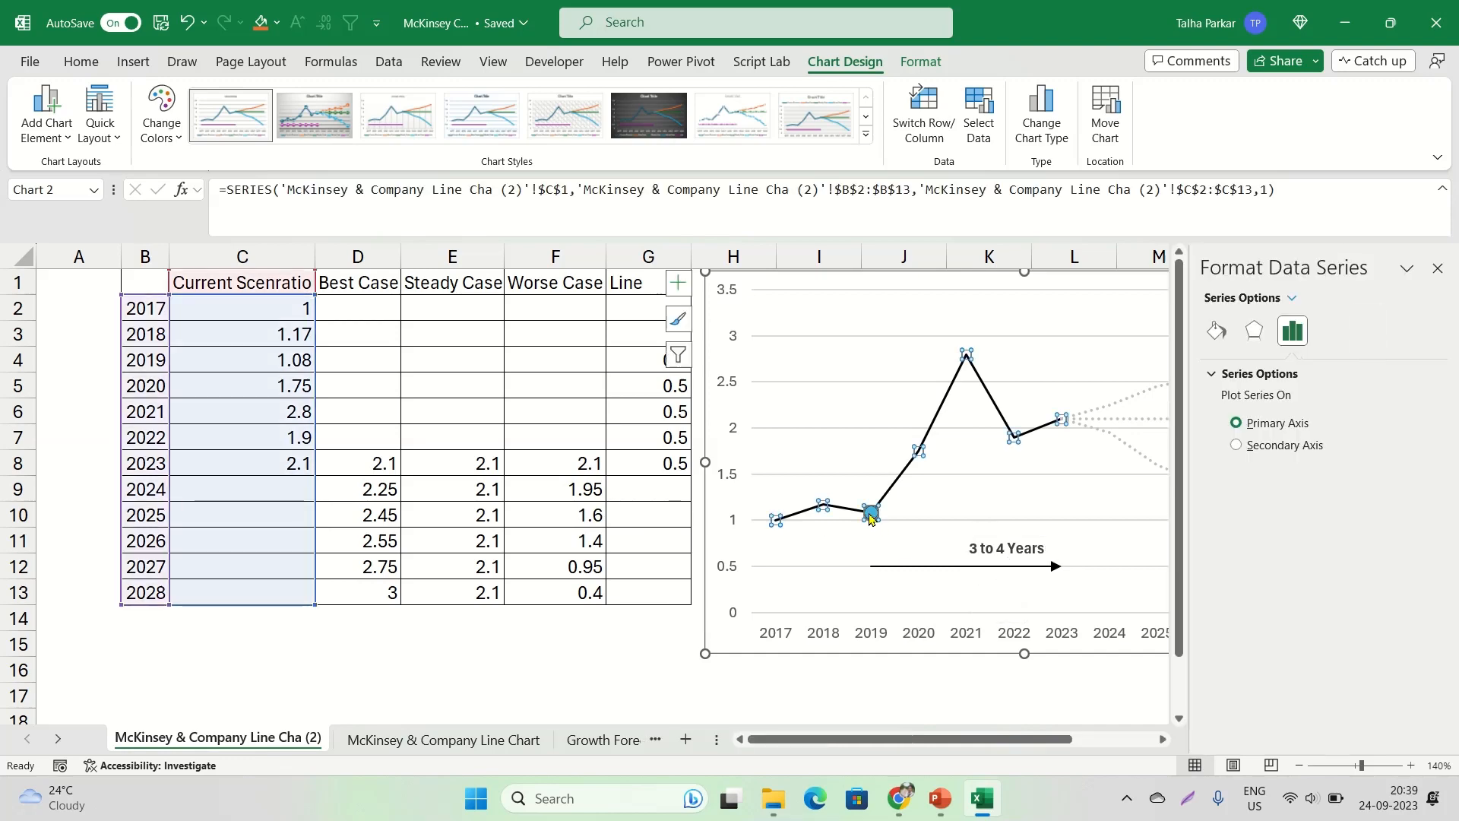
pyautogui.click(871, 514)
pyautogui.rightClick(870, 516)
pyautogui.press('Escape')
pyautogui.click(864, 493)
pyautogui.click(992, 391)
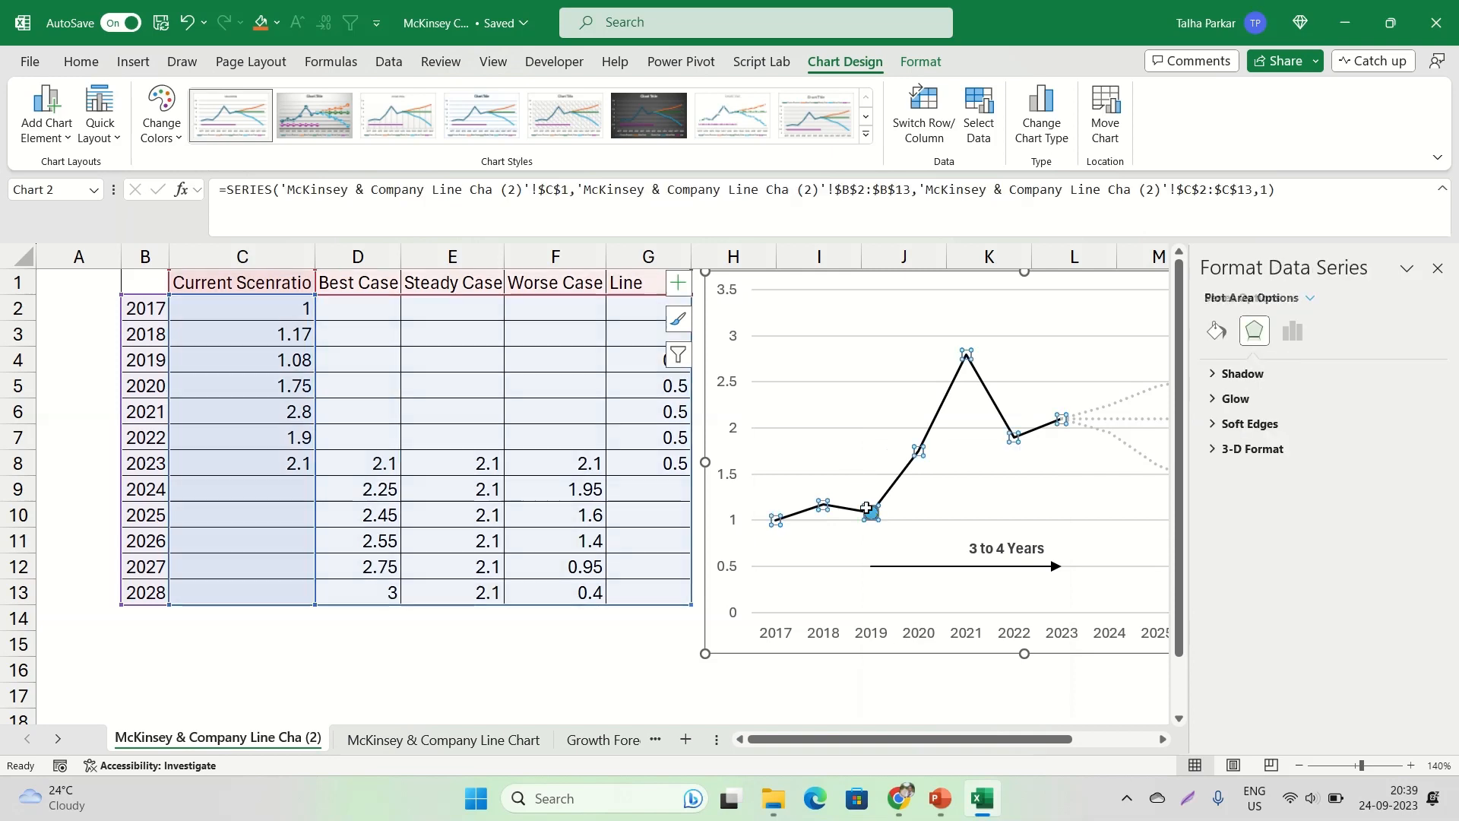
pyautogui.click(871, 515)
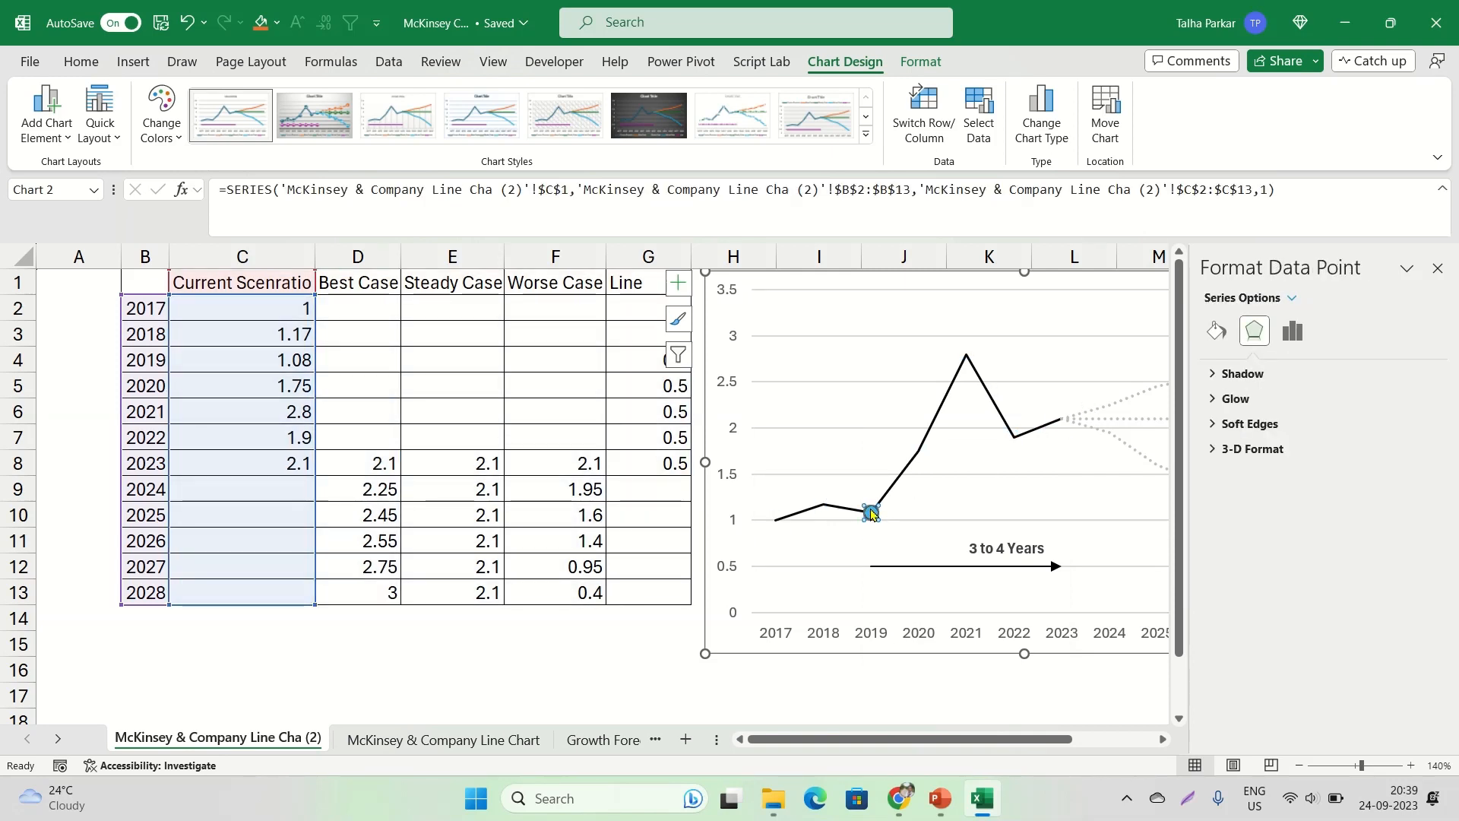
pyautogui.rightClick(872, 515)
pyautogui.click(974, 709)
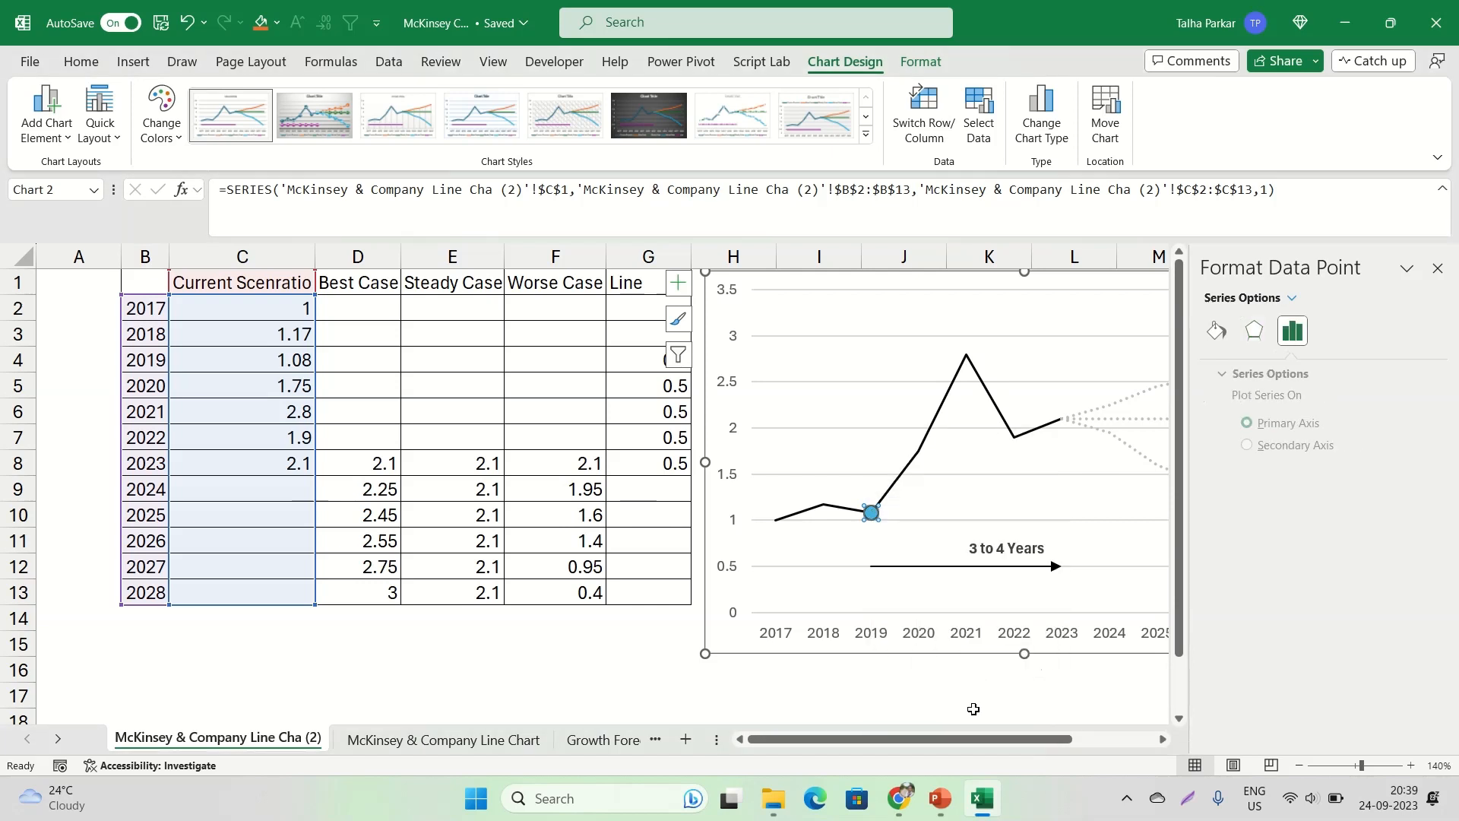
pyautogui.rightClick(872, 517)
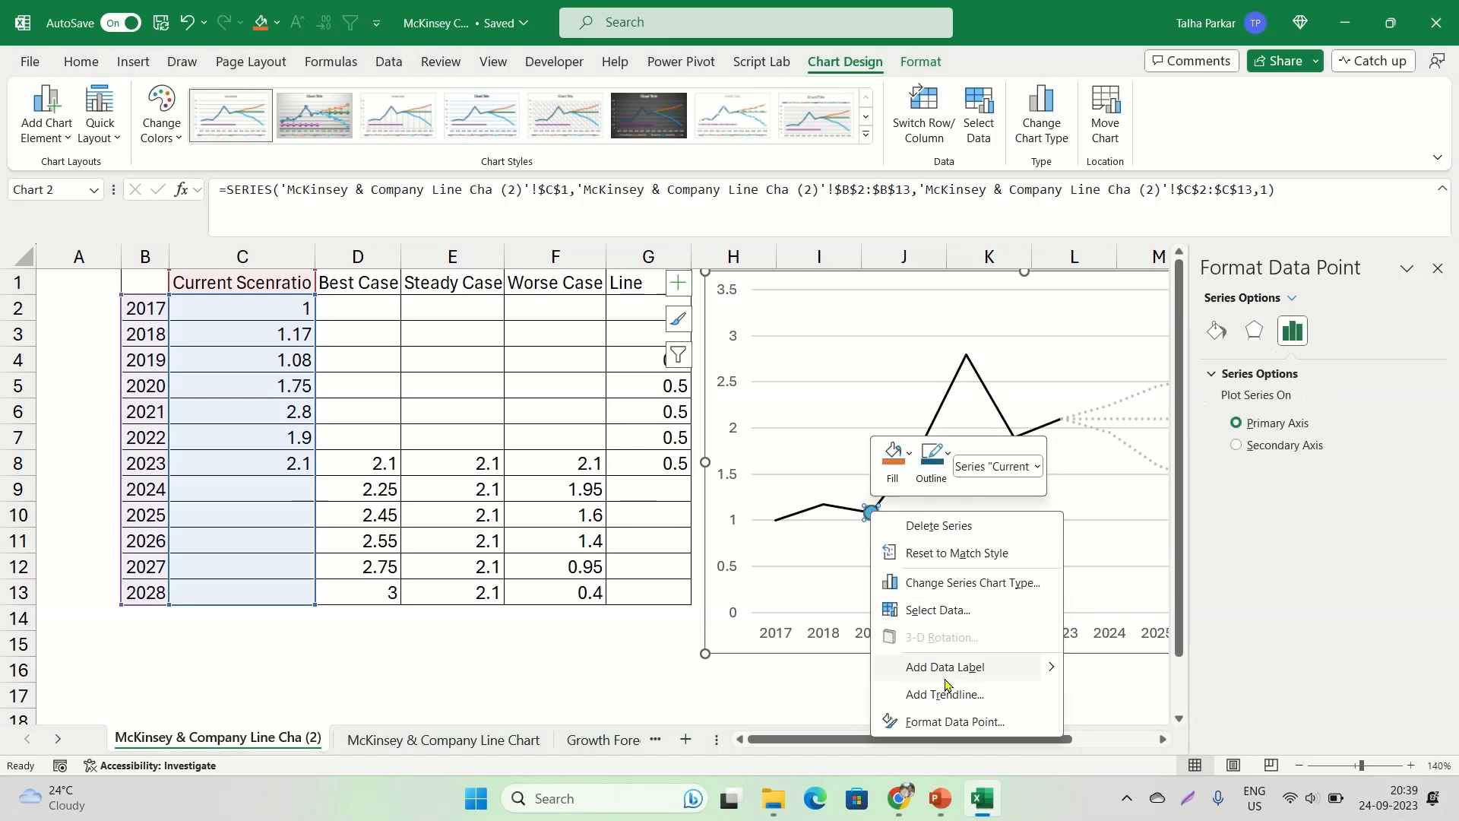
pyautogui.click(965, 665)
# Move the 2019 data label below and to the left of the blue marker and remove its leader line
pyautogui.click(904, 516)
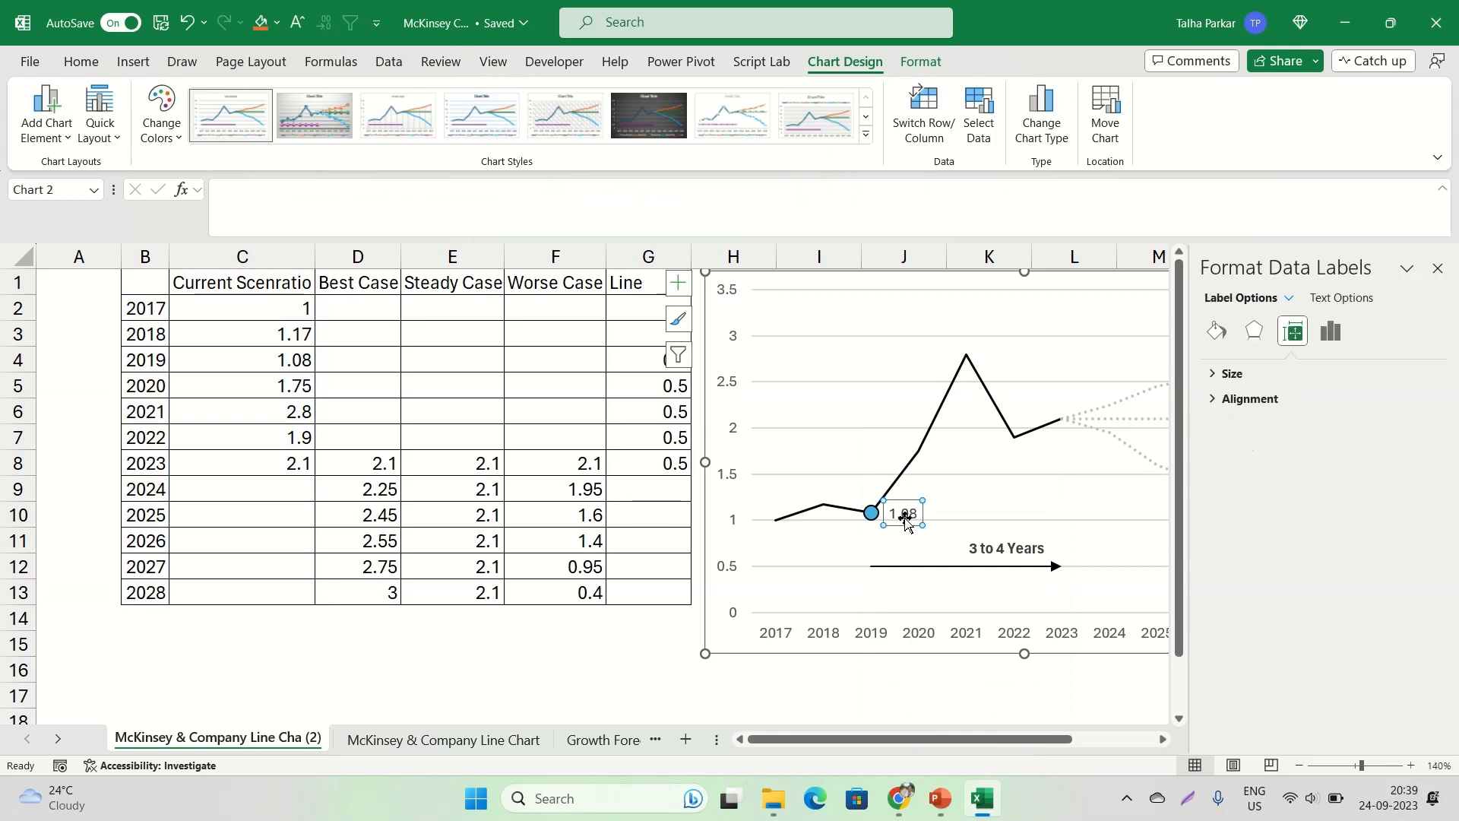
pyautogui.click(904, 518)
pyautogui.moveTo(894, 526); pyautogui.dragTo(841, 540)
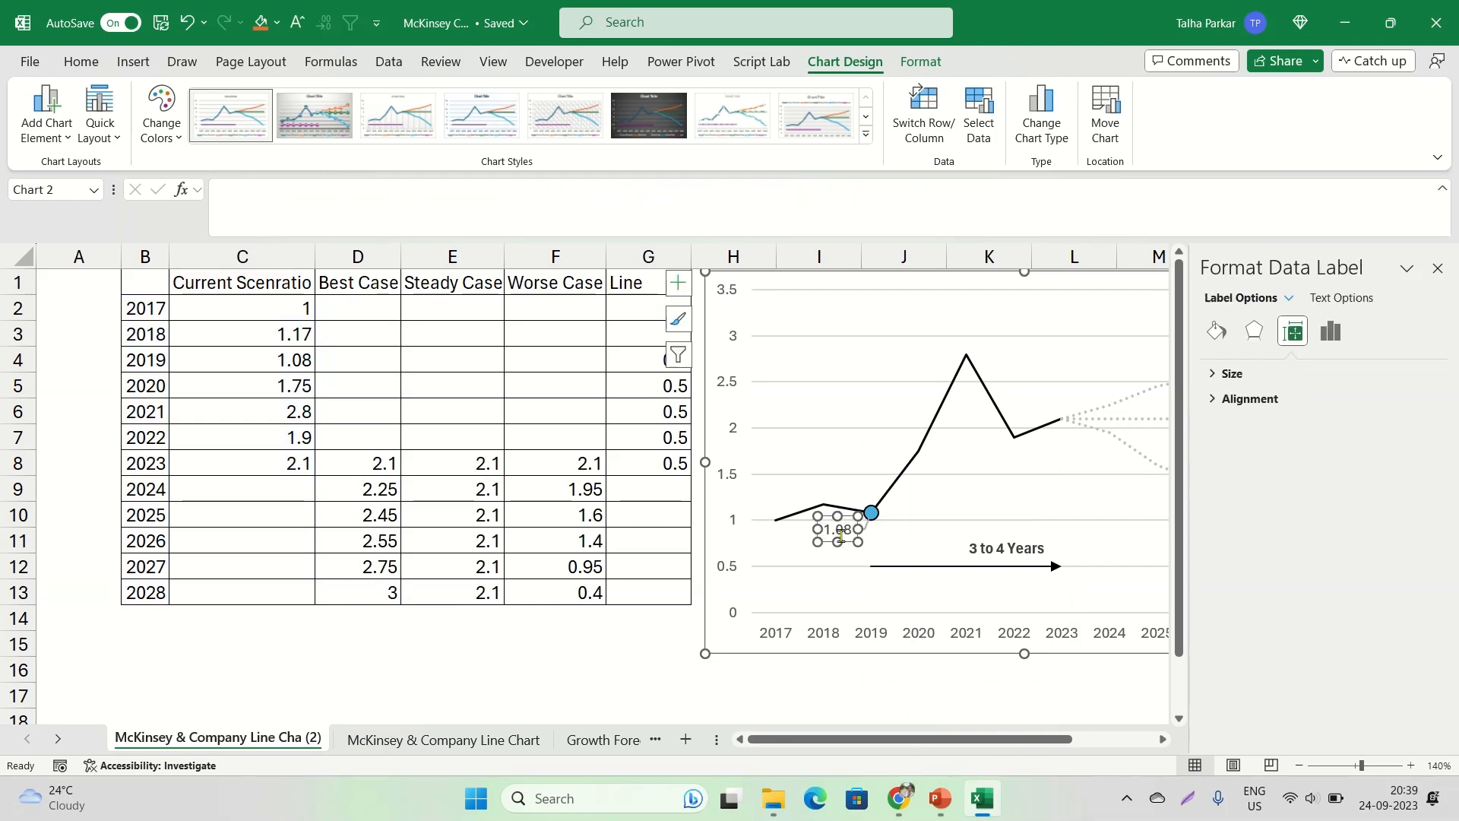
pyautogui.click(862, 528)
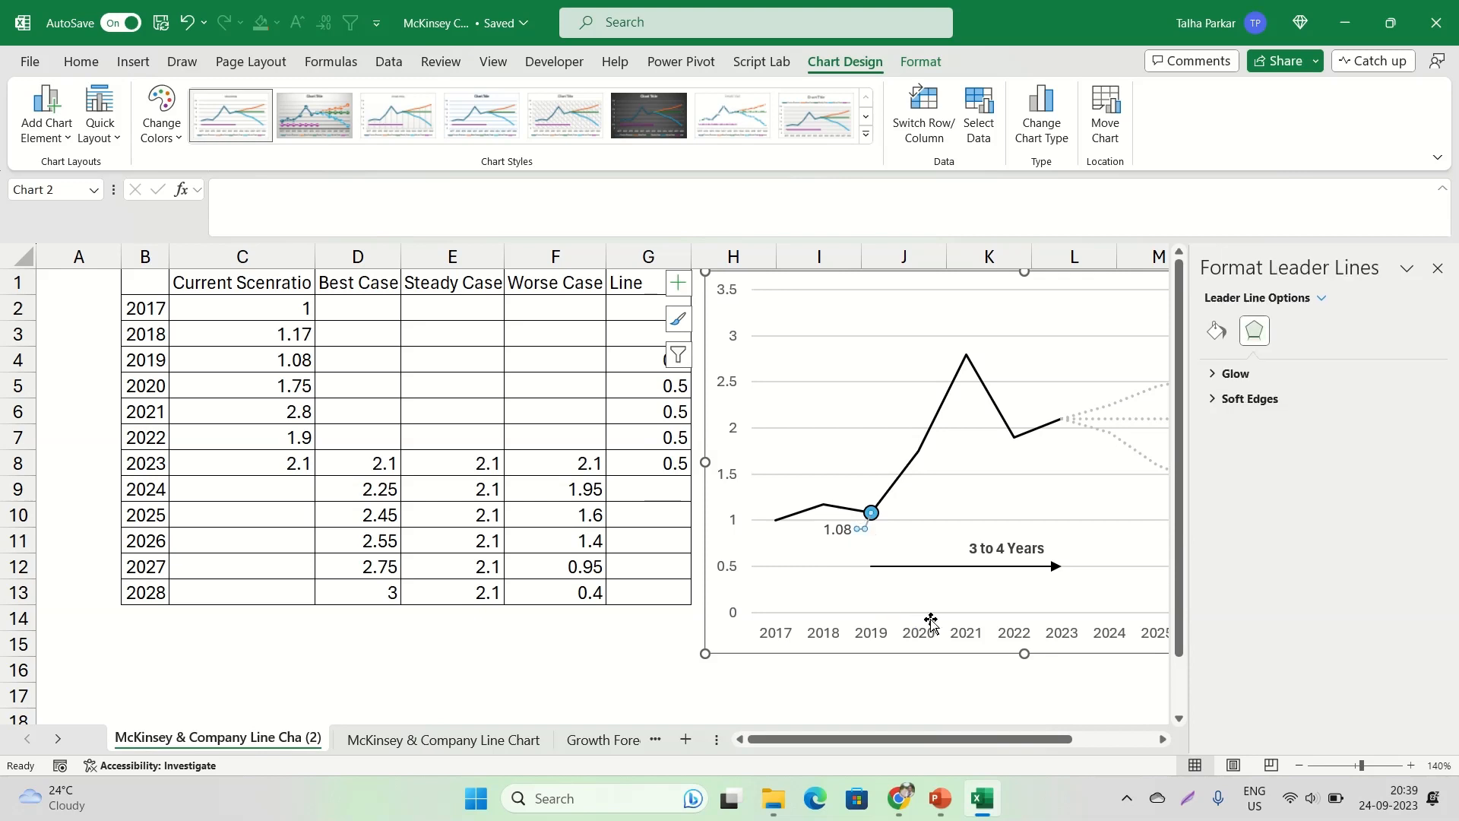
pyautogui.click(852, 545)
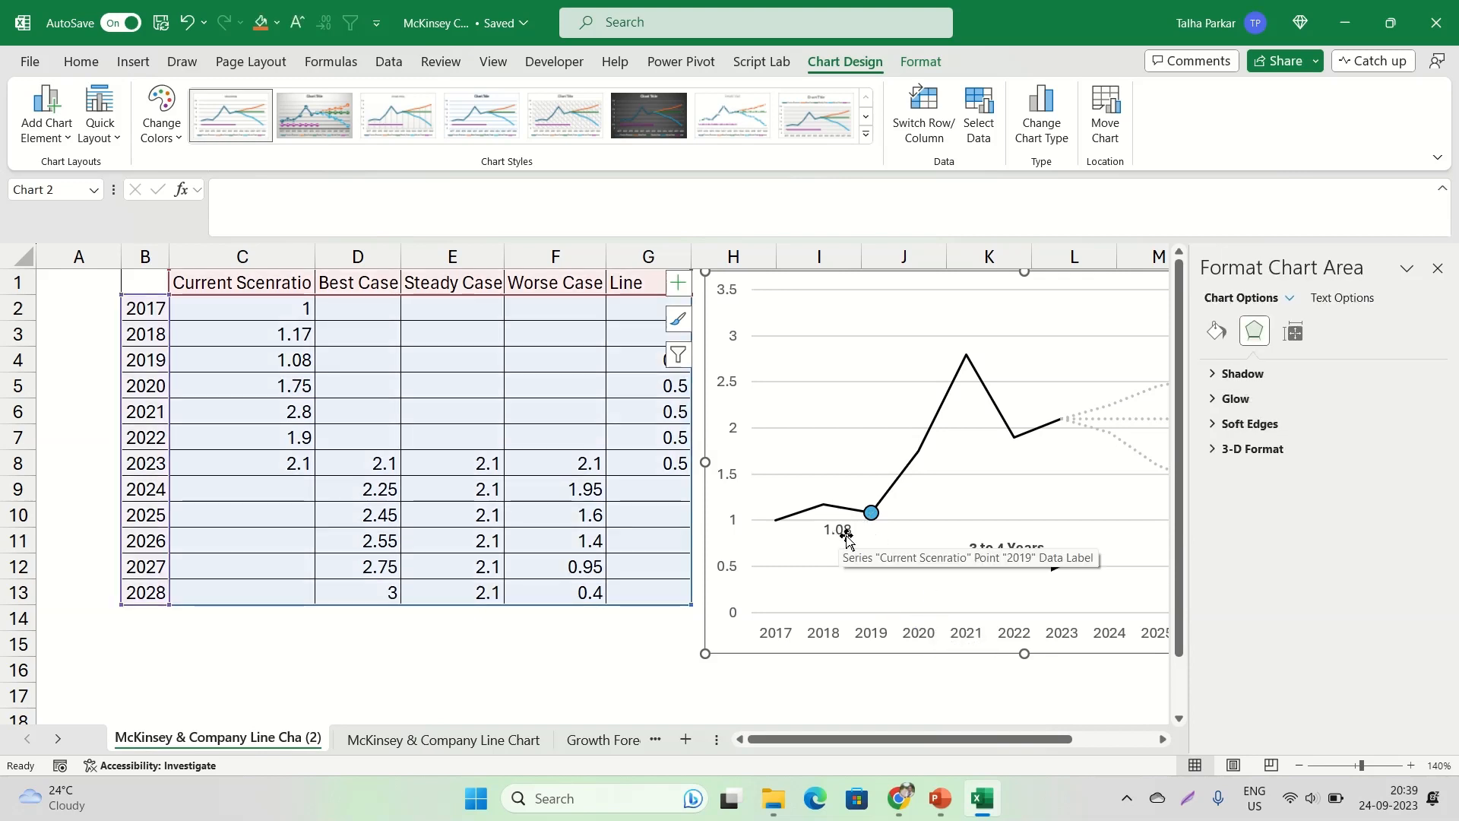
# Replace the 2019 data label's text with "Emergence of Outside Margins"
pyautogui.click(842, 531)
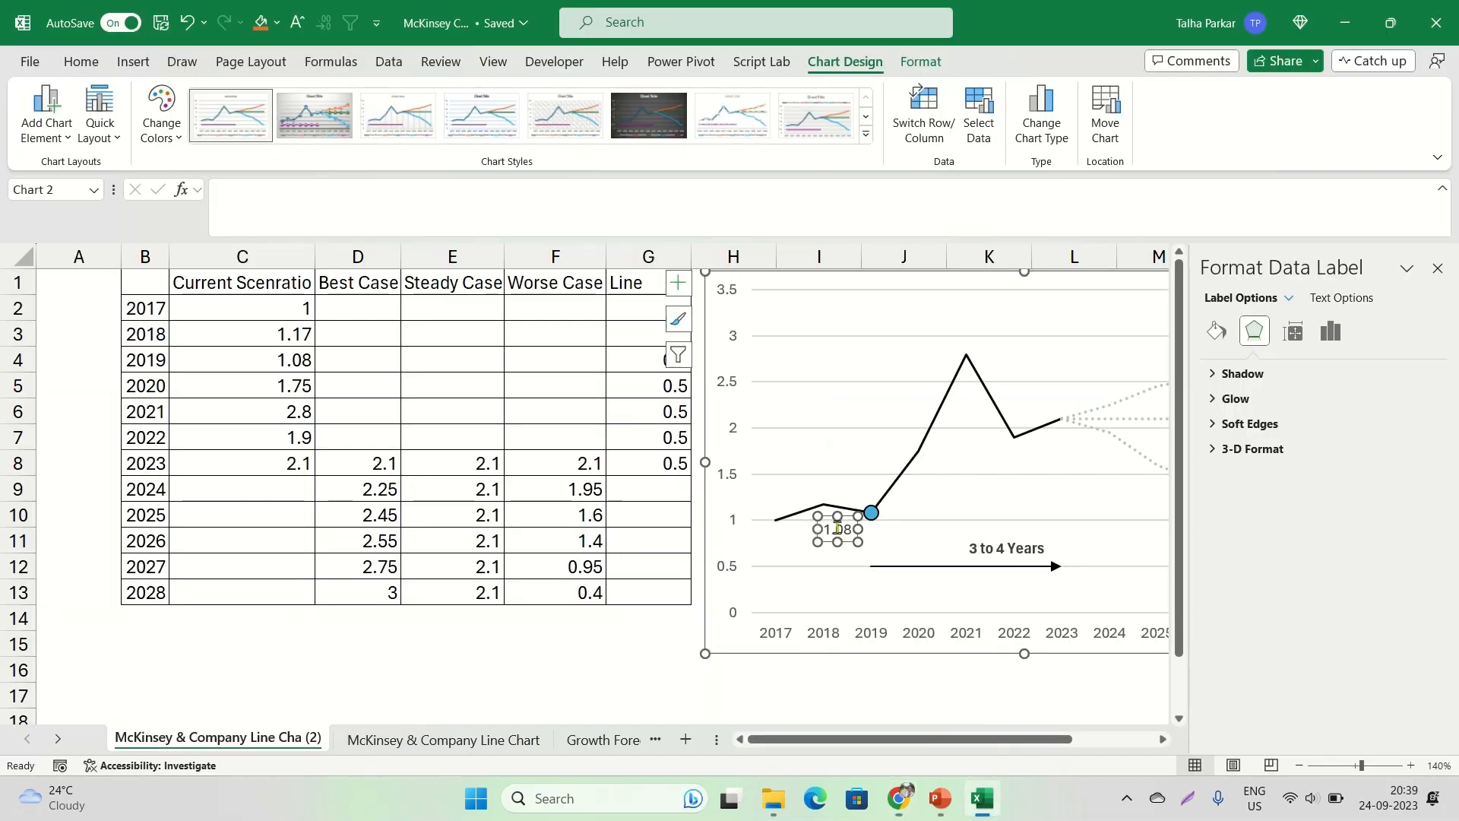
pyautogui.click(838, 530)
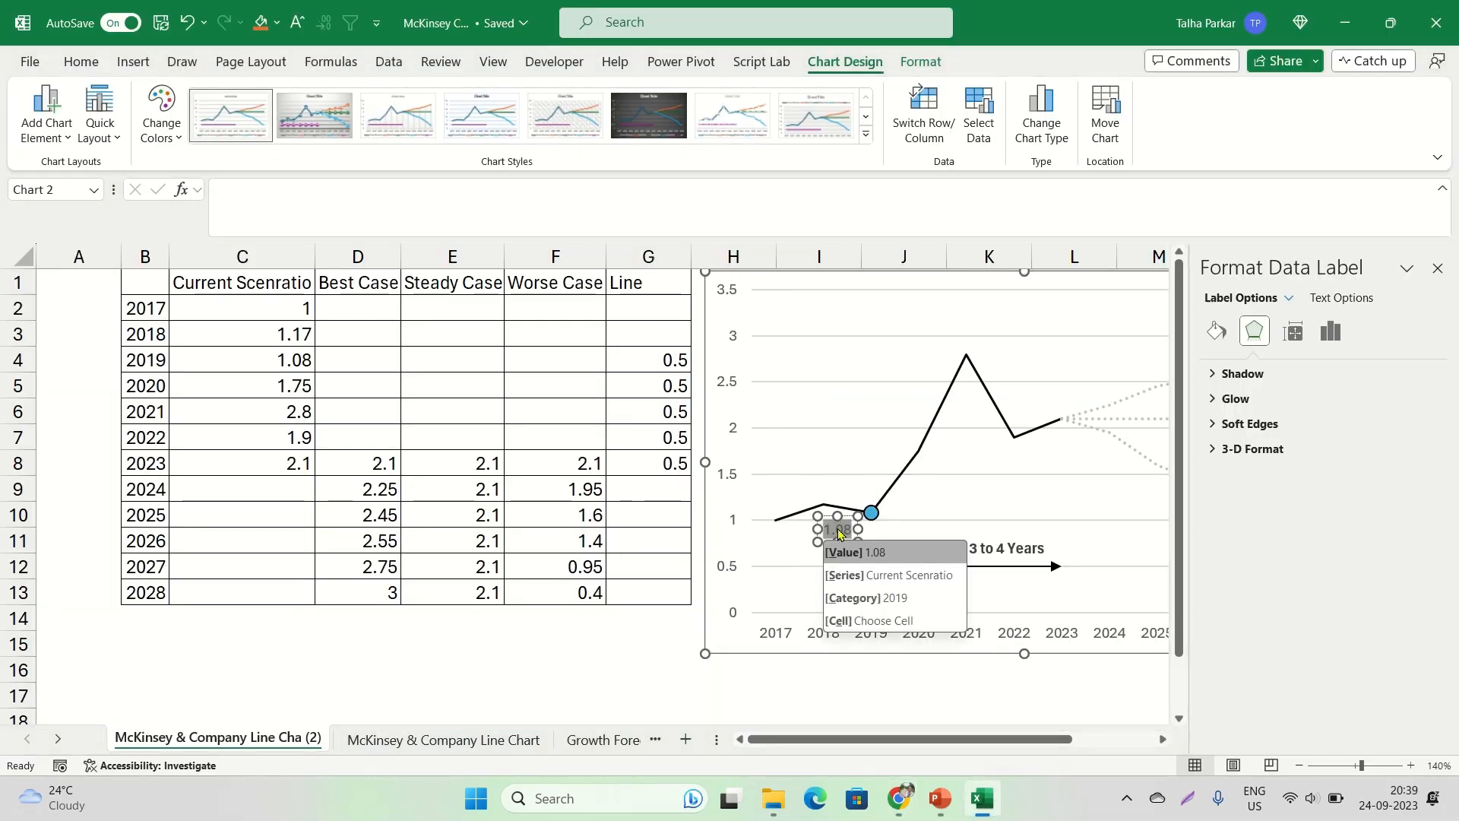
pyautogui.click(839, 532)
pyautogui.write('Emergen')
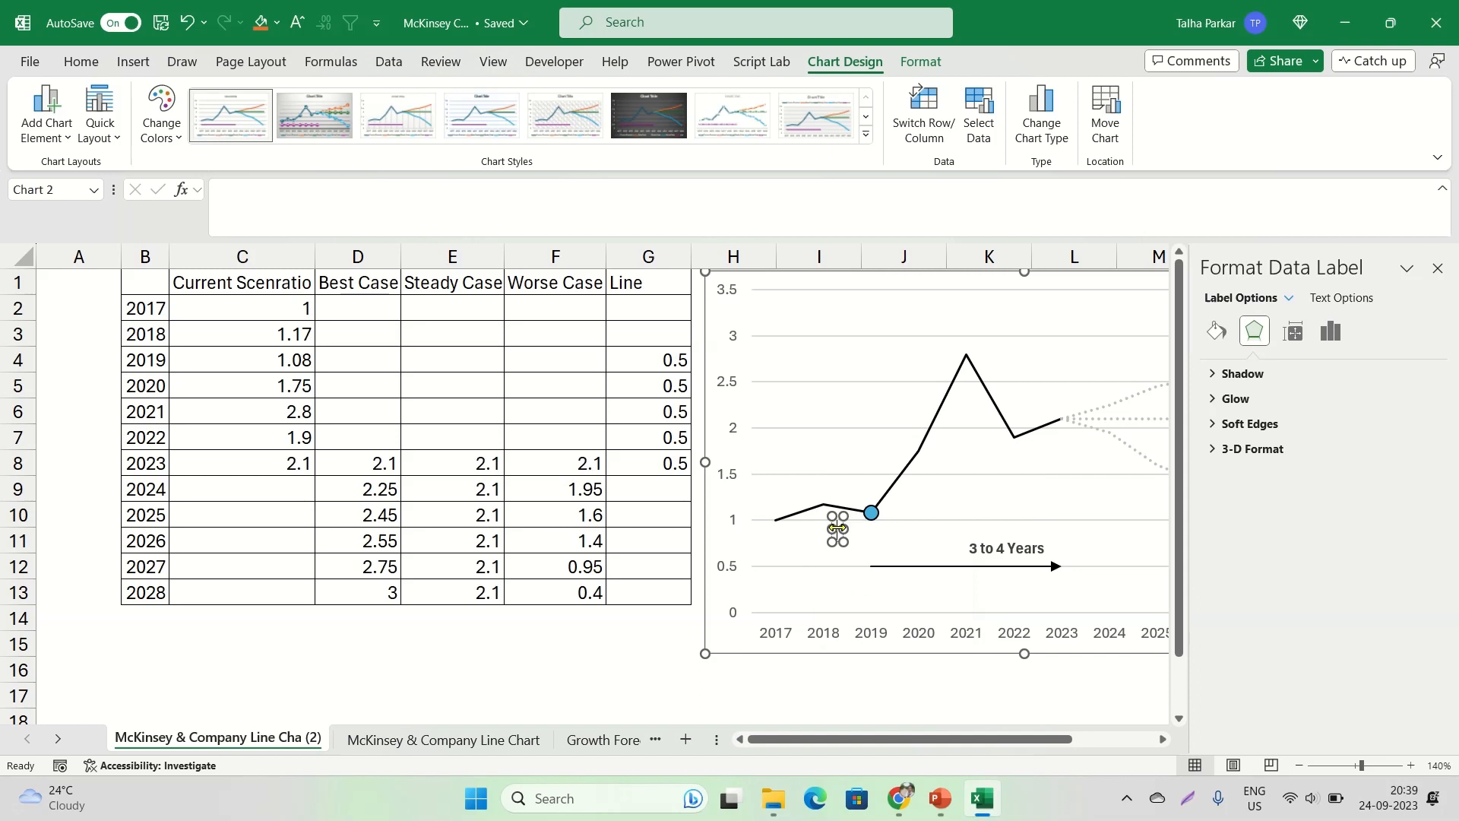
pyautogui.write('ce')
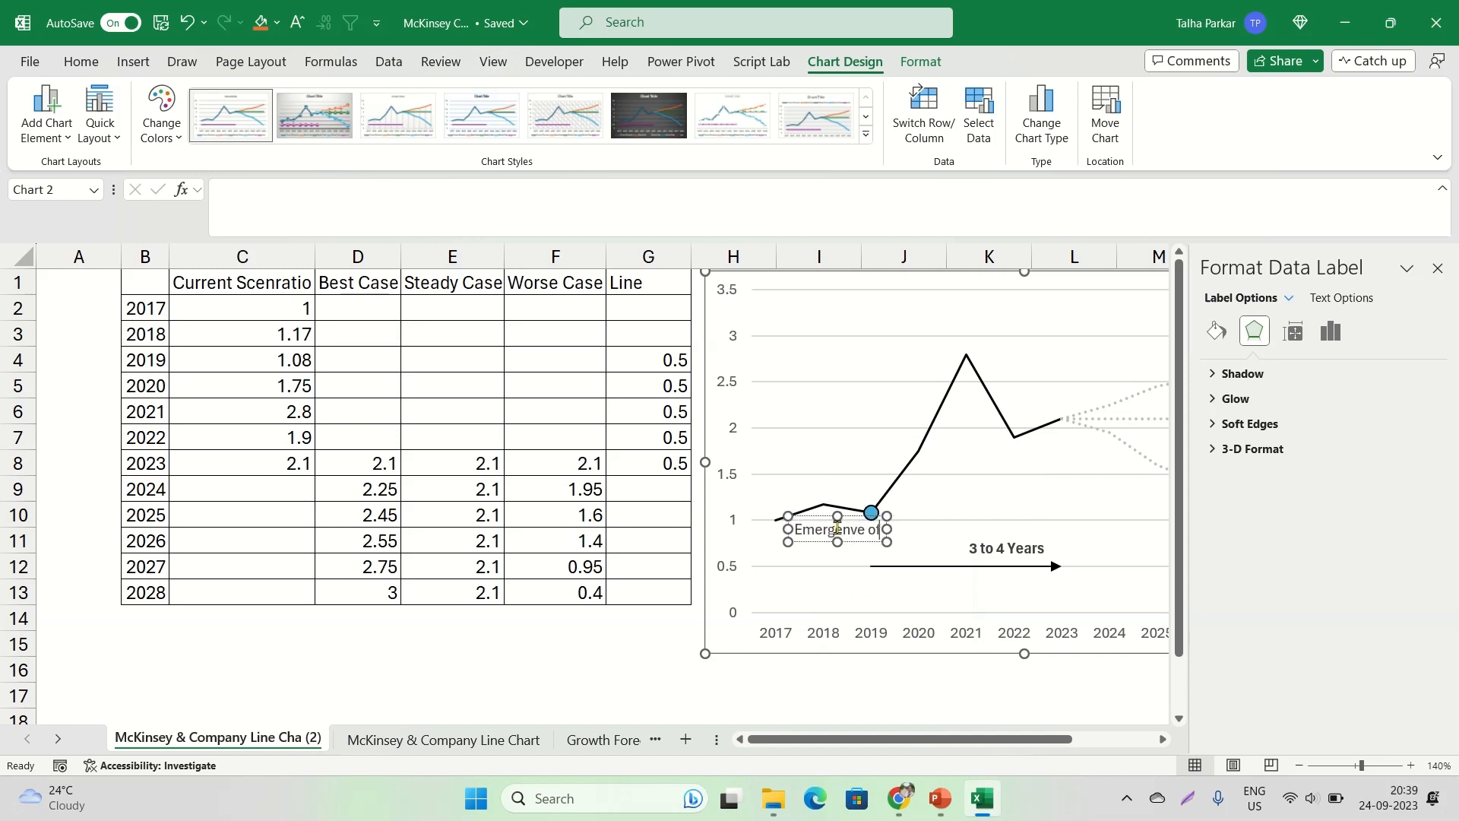
pyautogui.write(' of')
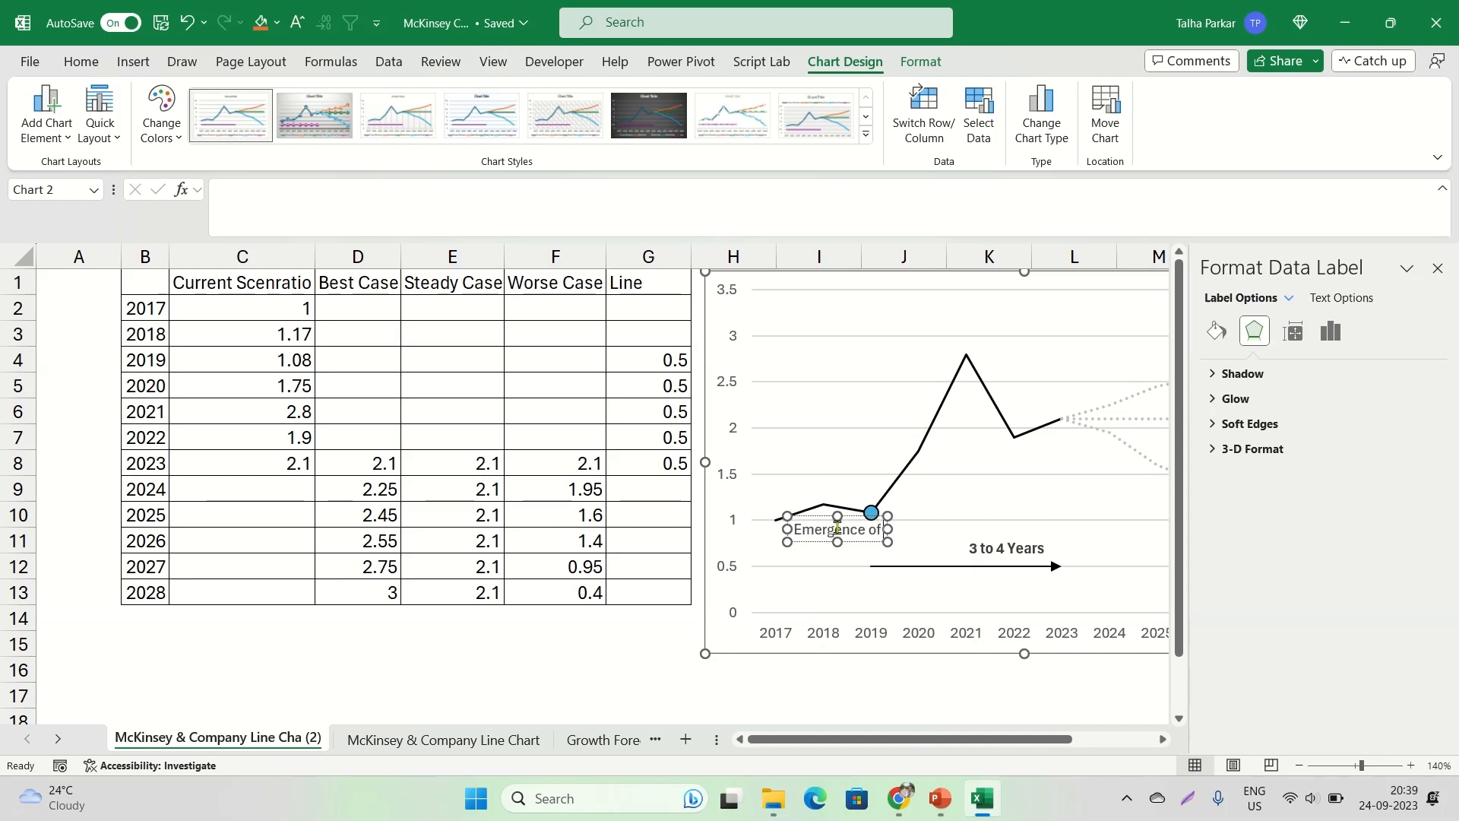
pyautogui.write(' Outl')
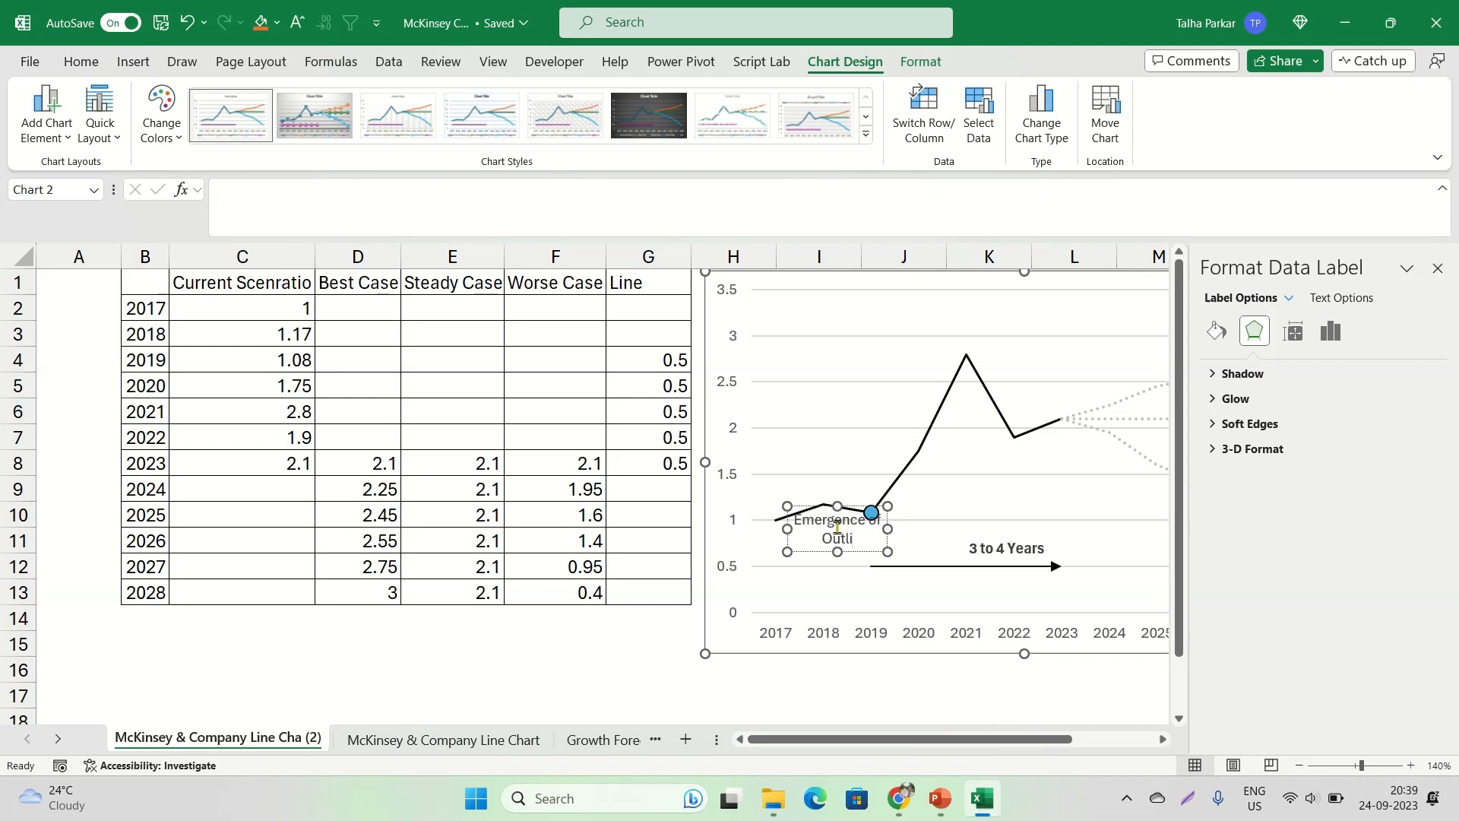
pyautogui.write('ise')
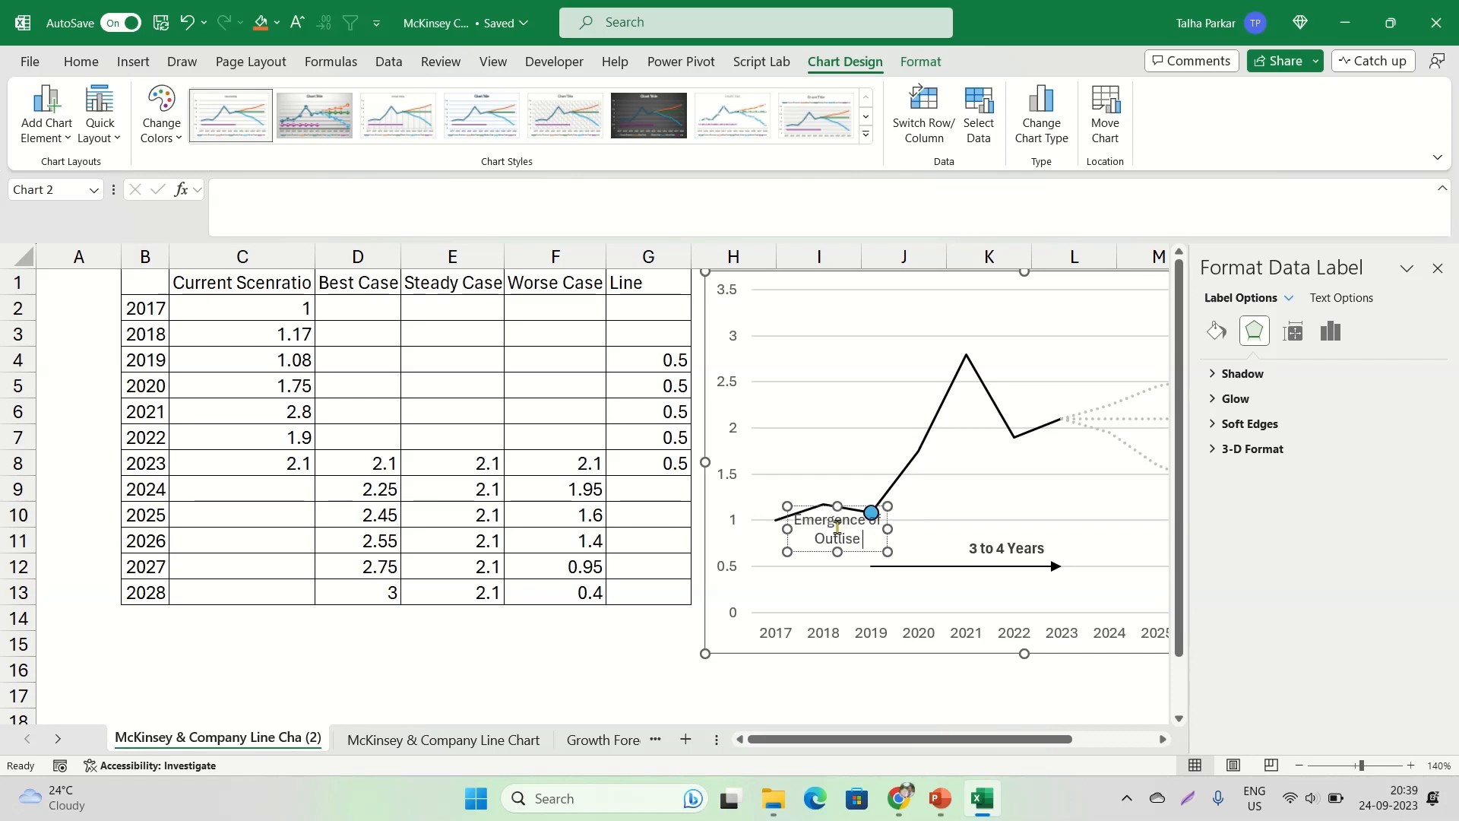
pyautogui.press('BackSpace')
pyautogui.write('side Margins')
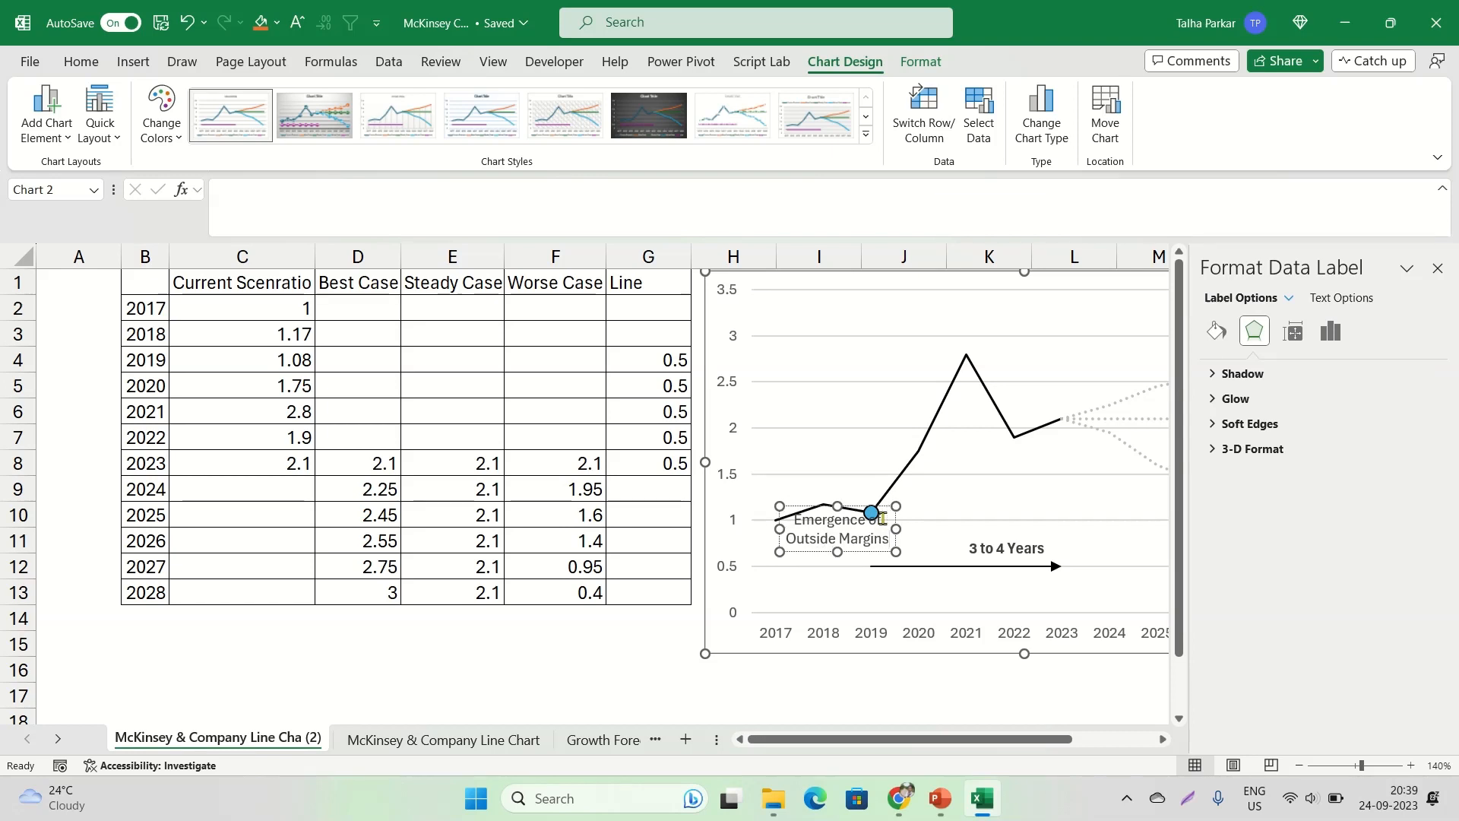
# Format the "Emergence of Outside Margins" label as bold black text and move it left, below the margin line
pyautogui.hotkey('ctrl', 'a')
pyautogui.hotkey('ctrl', 'b')
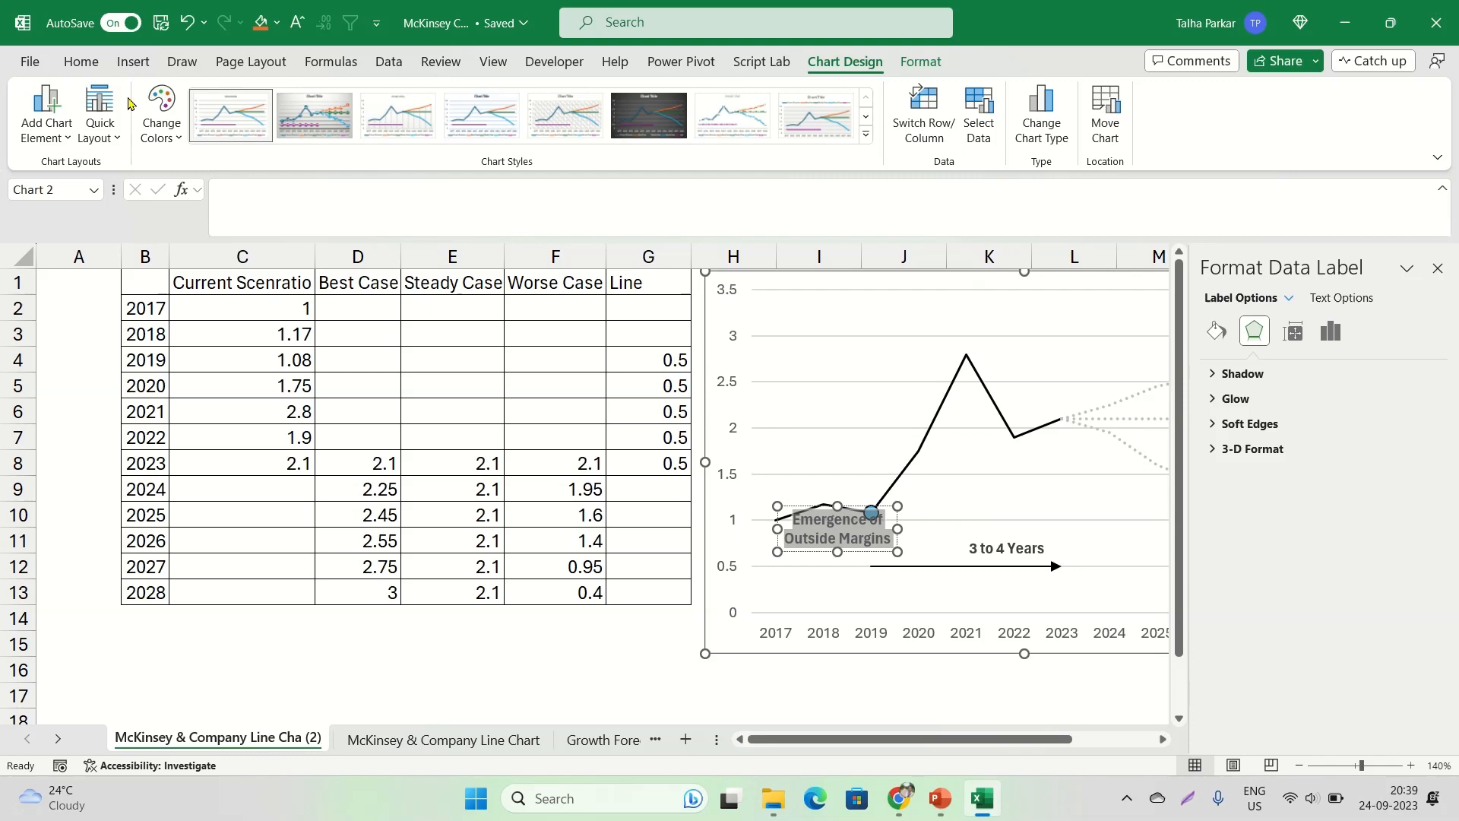
pyautogui.click(81, 62)
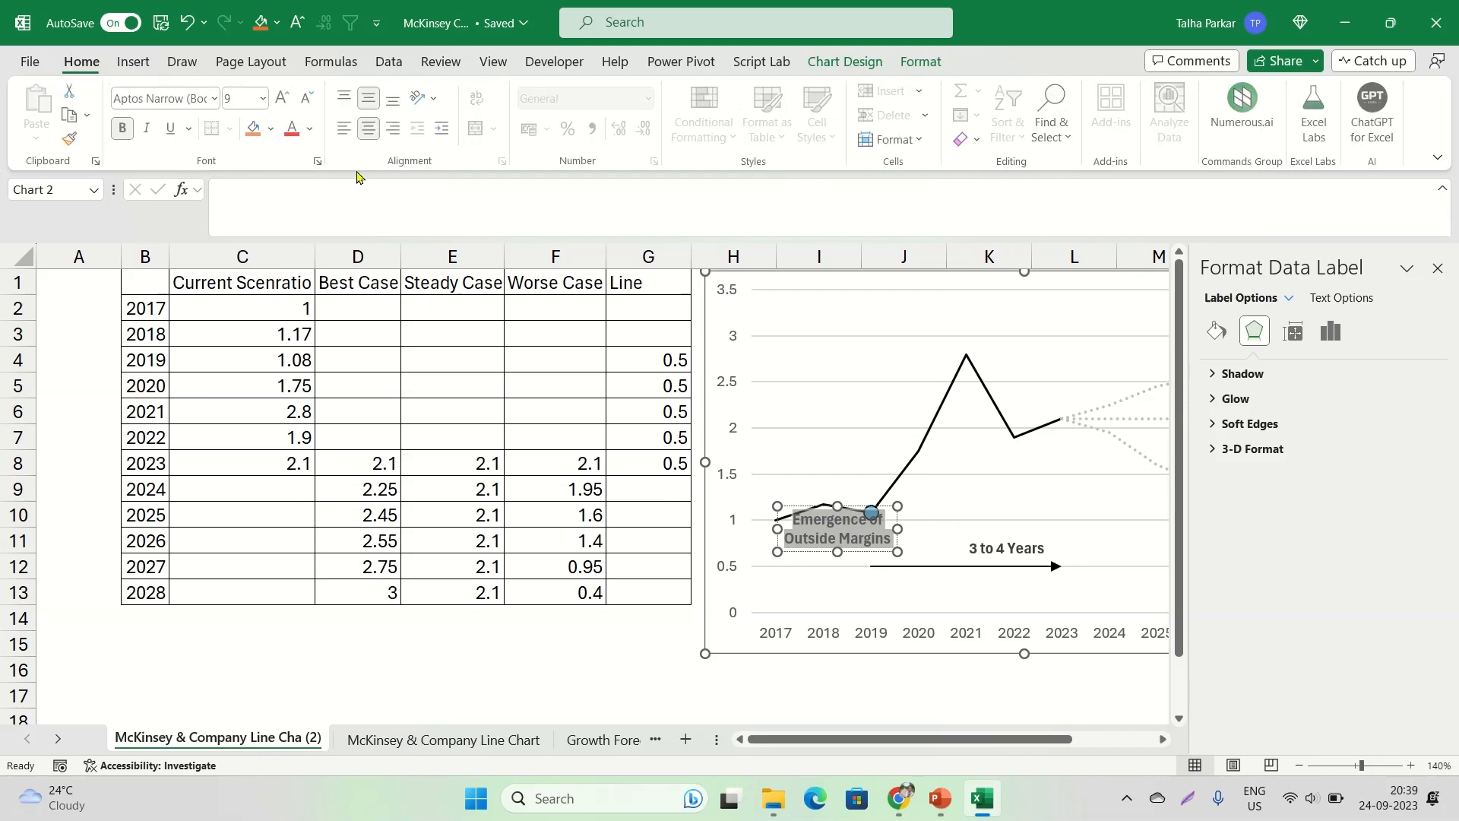
pyautogui.click(310, 128)
pyautogui.click(307, 207)
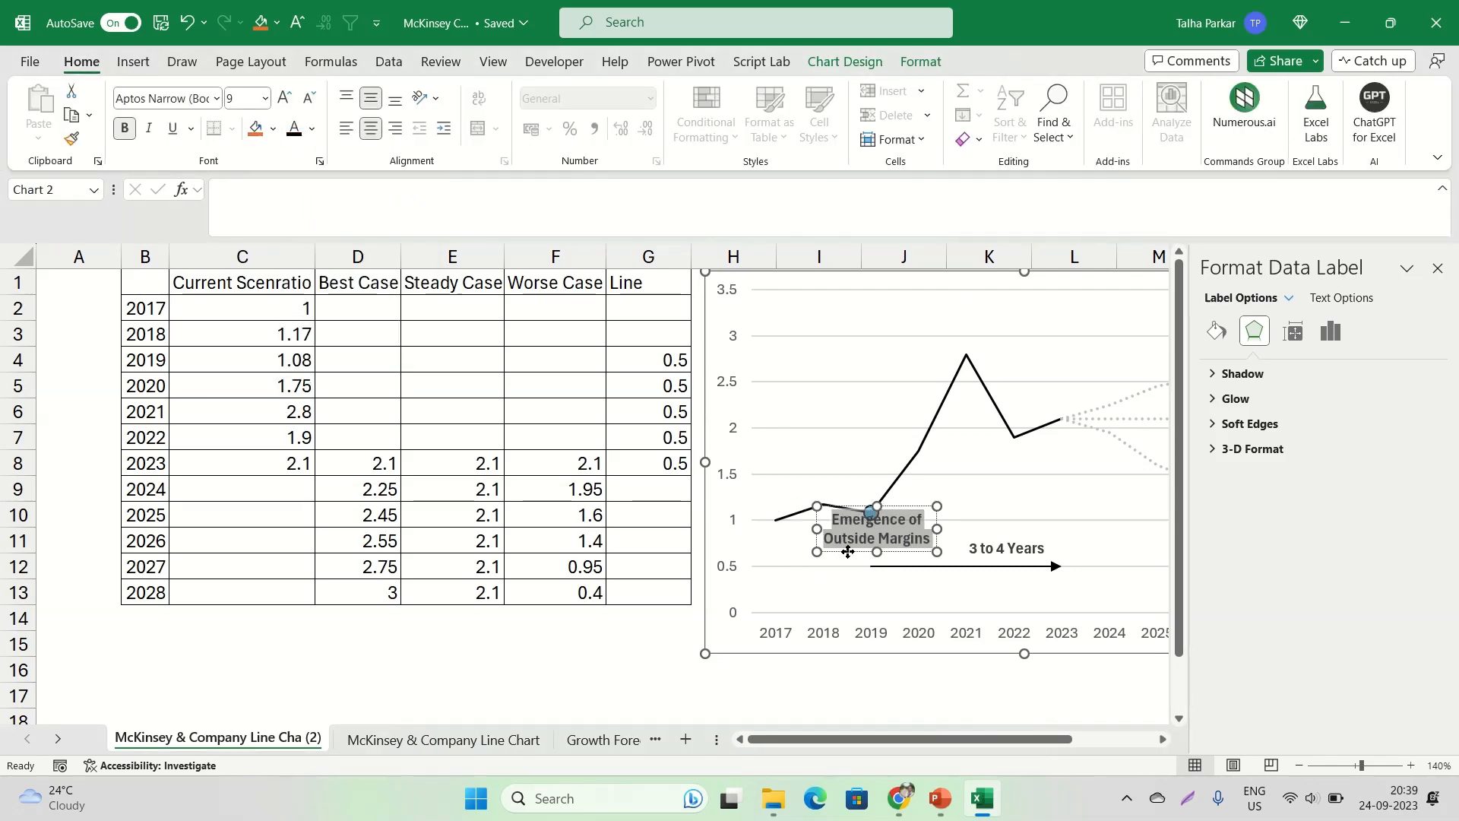
pyautogui.moveTo(849, 549); pyautogui.dragTo(799, 550)
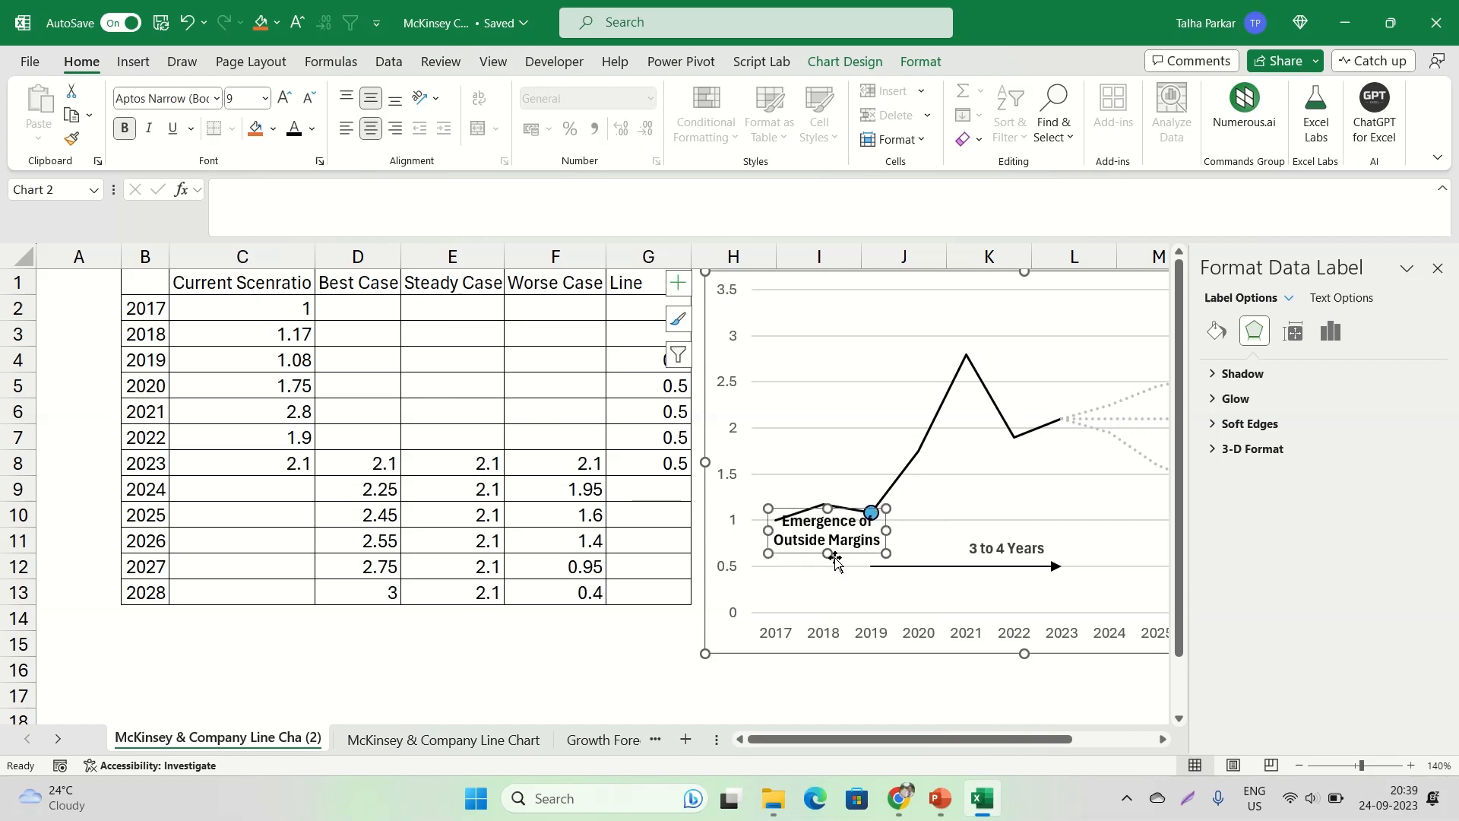
# Set the "Emergence of Outside Margins" label's font size to 8 and move it slightly further below the margin line
pyautogui.tripleClick(809, 539)
pyautogui.click(309, 97)
pyautogui.click(309, 98)
pyautogui.click(285, 99)
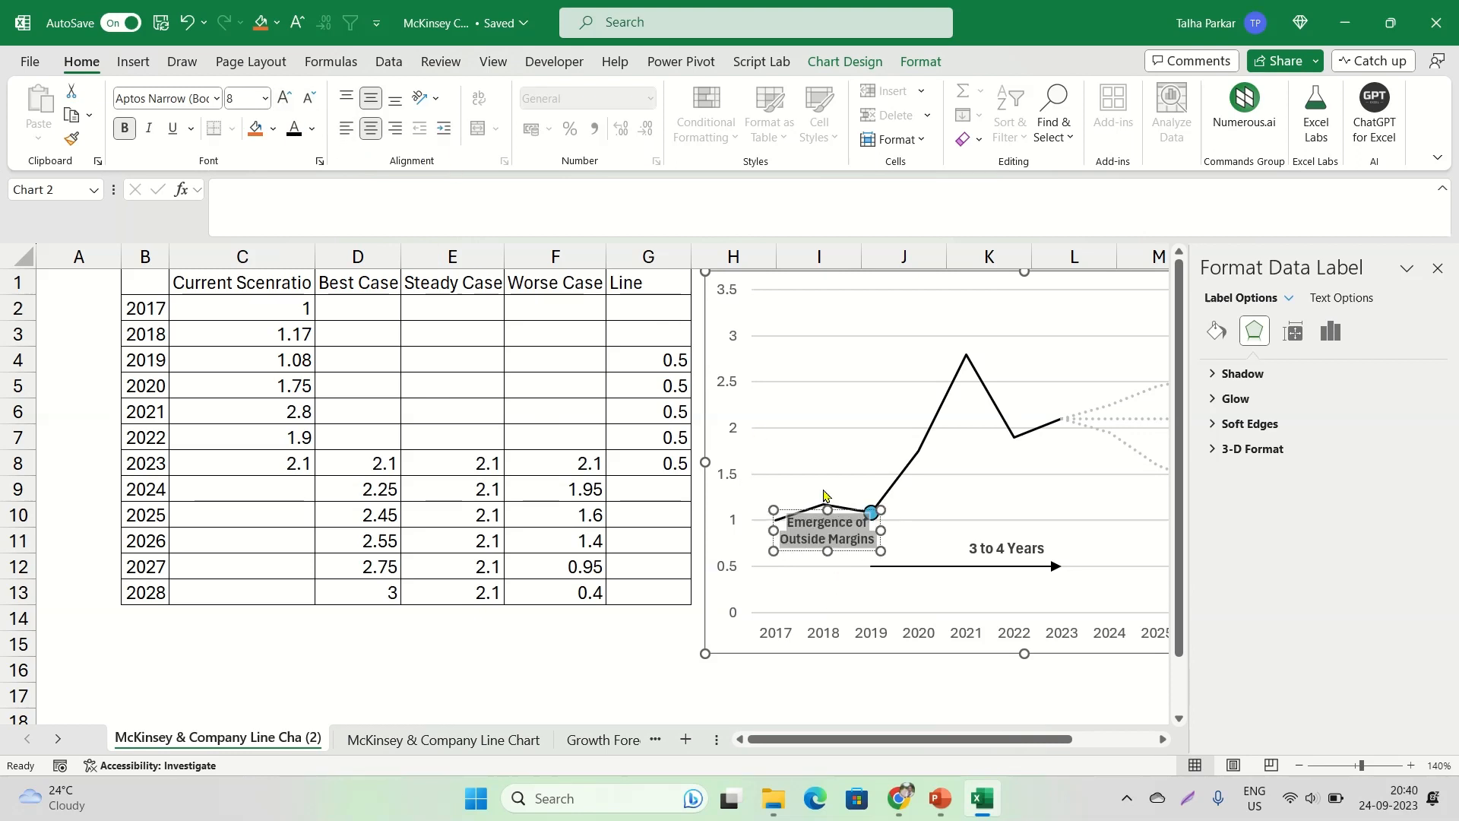
pyautogui.click(853, 561)
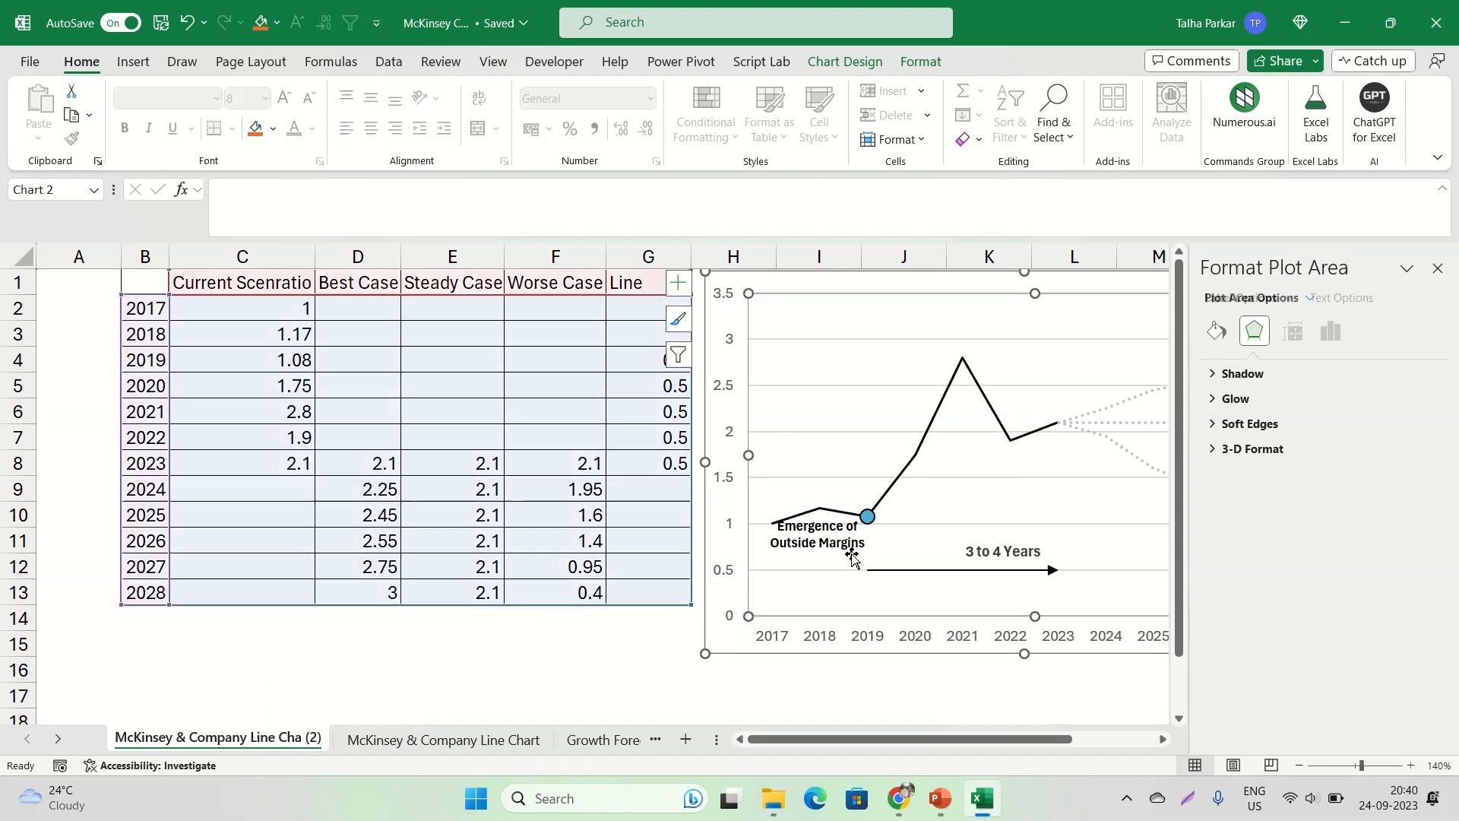
pyautogui.click(852, 544)
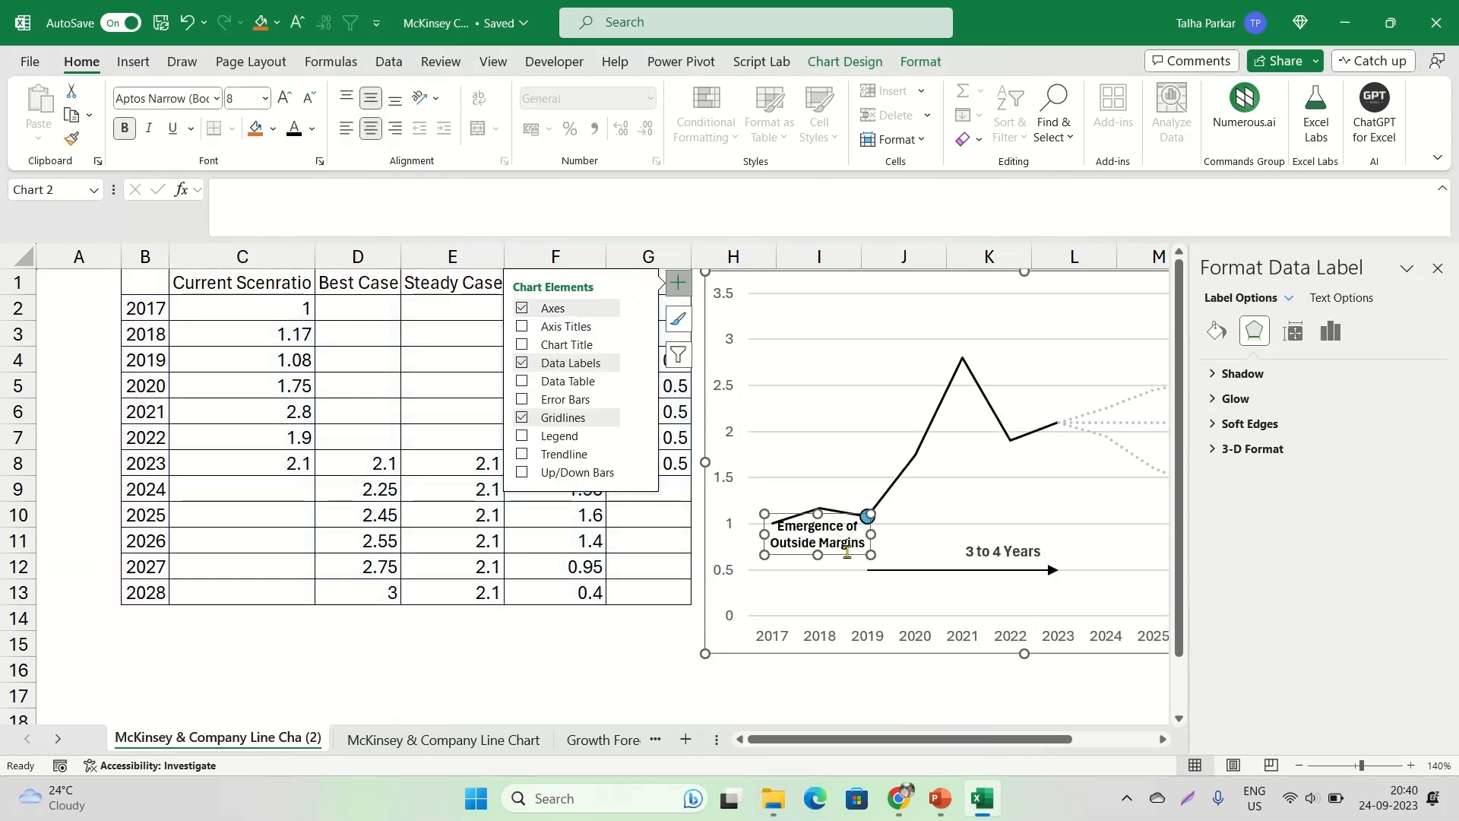
pyautogui.moveTo(849, 553); pyautogui.dragTo(850, 557)
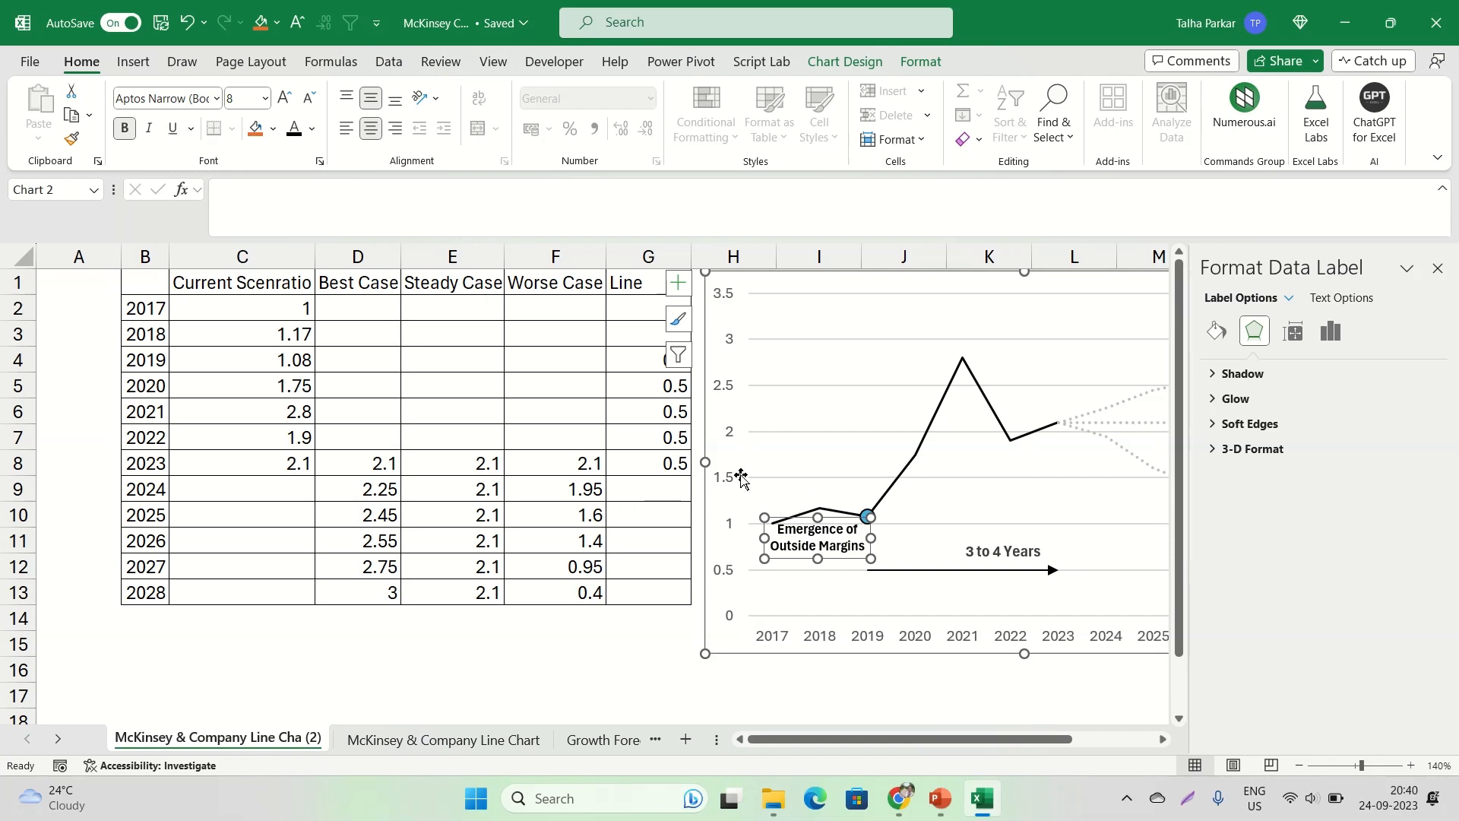
pyautogui.click(788, 476)
# Switch to Chrome and examine the title, annotations and shaded area of the McKinsey chart
pyautogui.hotkey('alt', 'Tab')
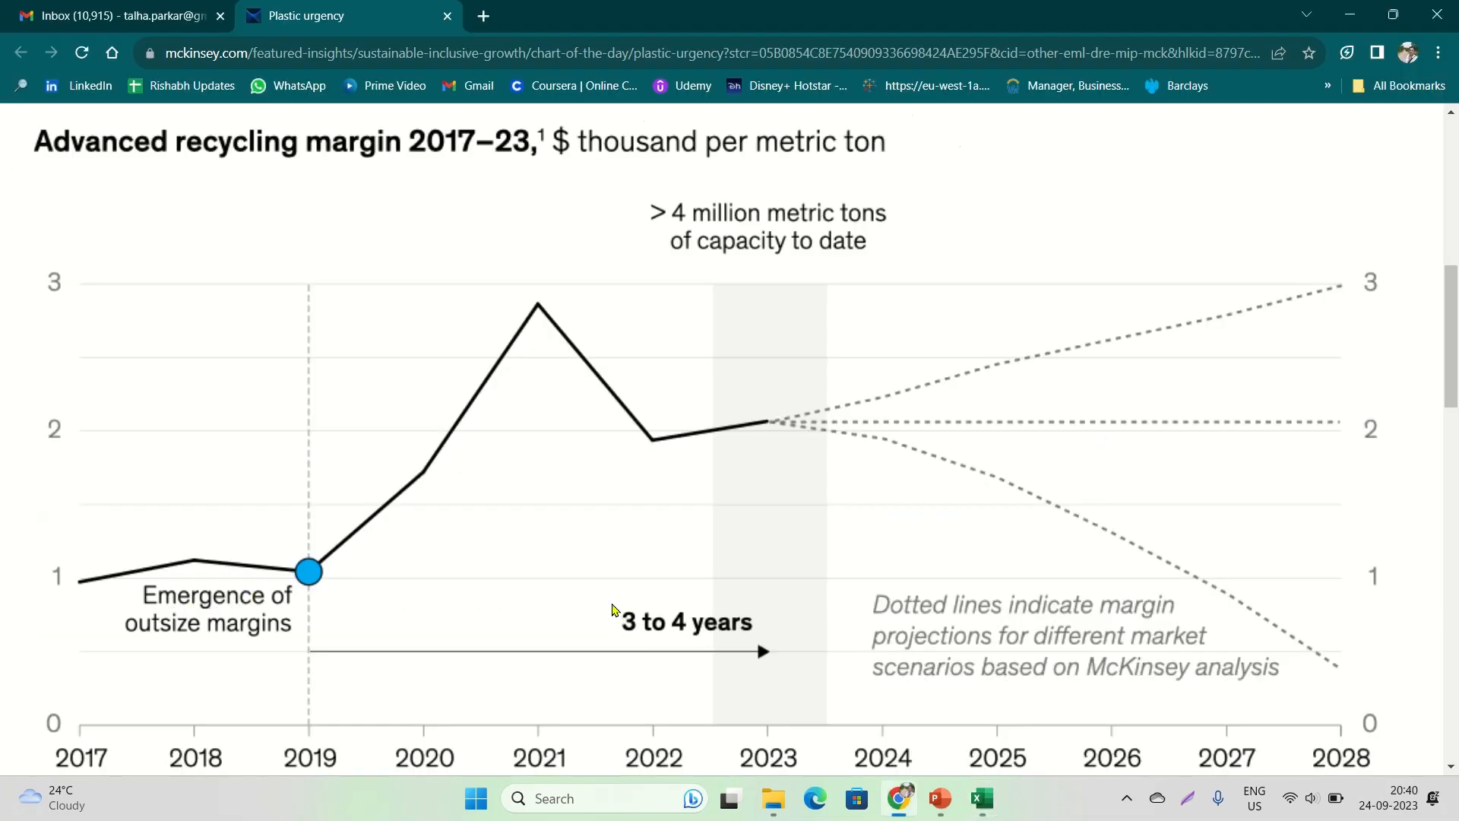
pyautogui.scroll(-2, 613, 596)
pyautogui.scroll(-1, 618, 608)
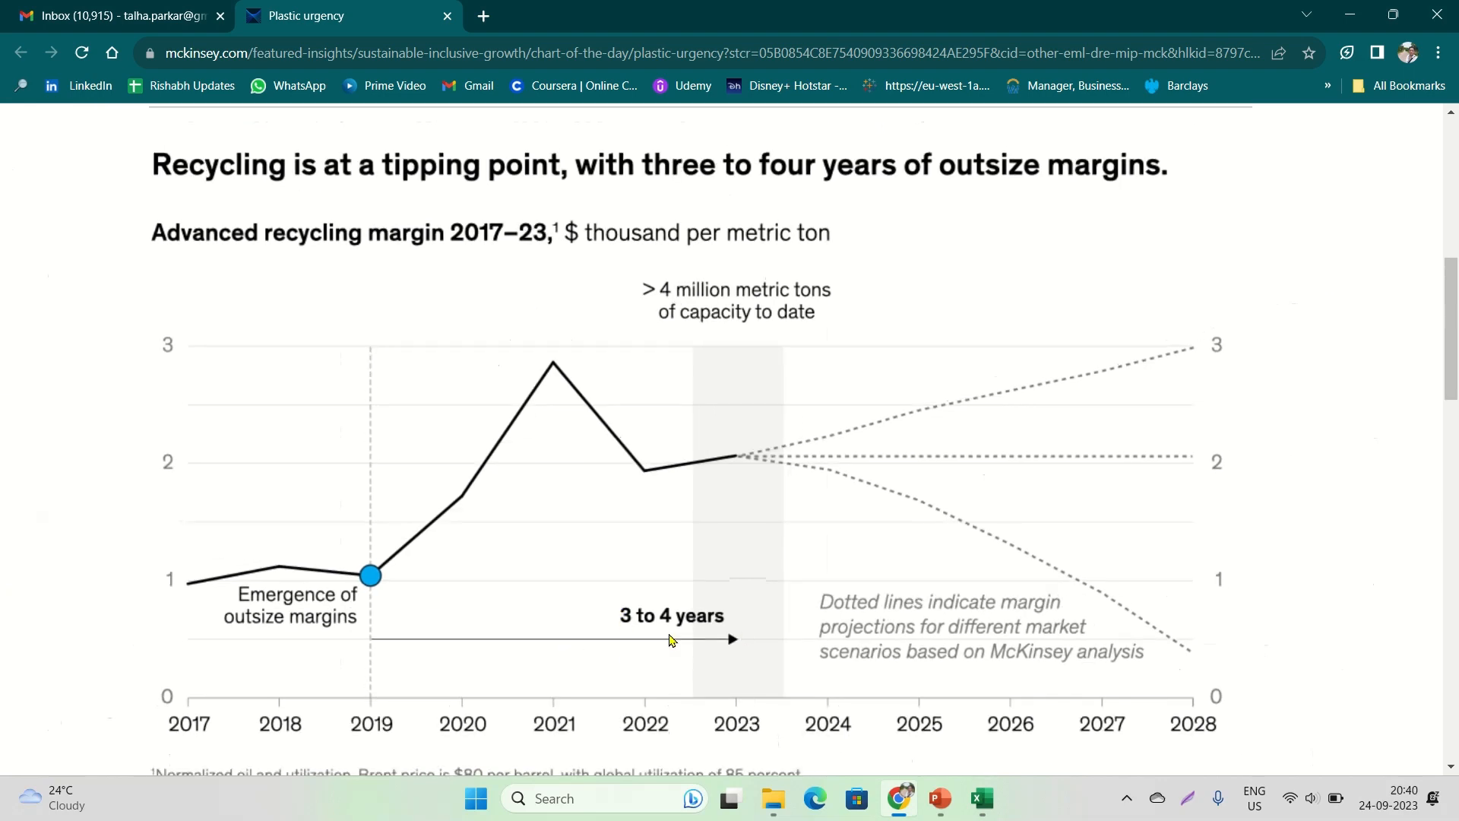
# Switch back to Excel and set the vertical axis's maximum bound to 3 in its axis formatting
pyautogui.hotkey('alt', 'Tab')
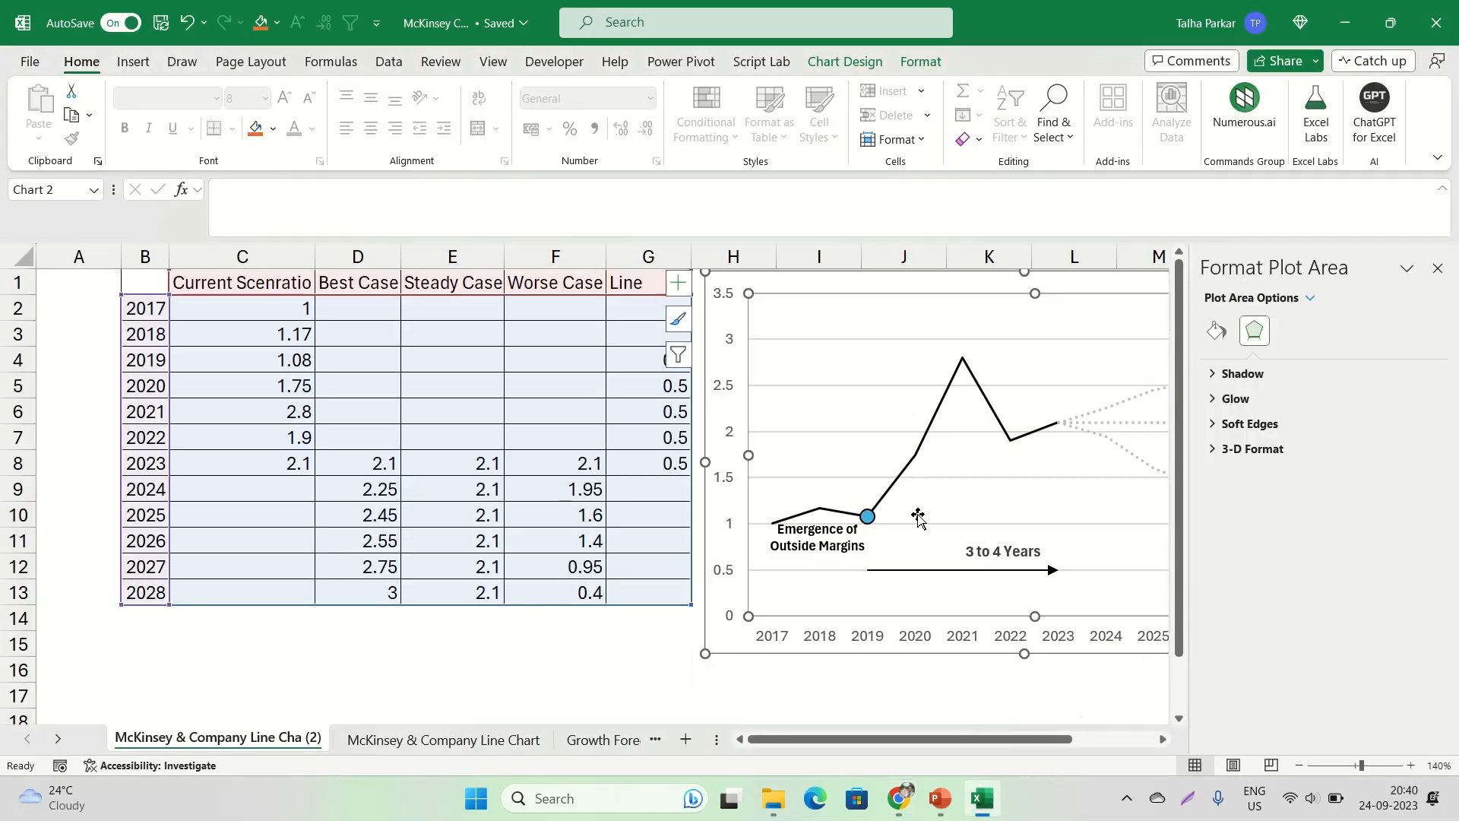
pyautogui.click(1437, 269)
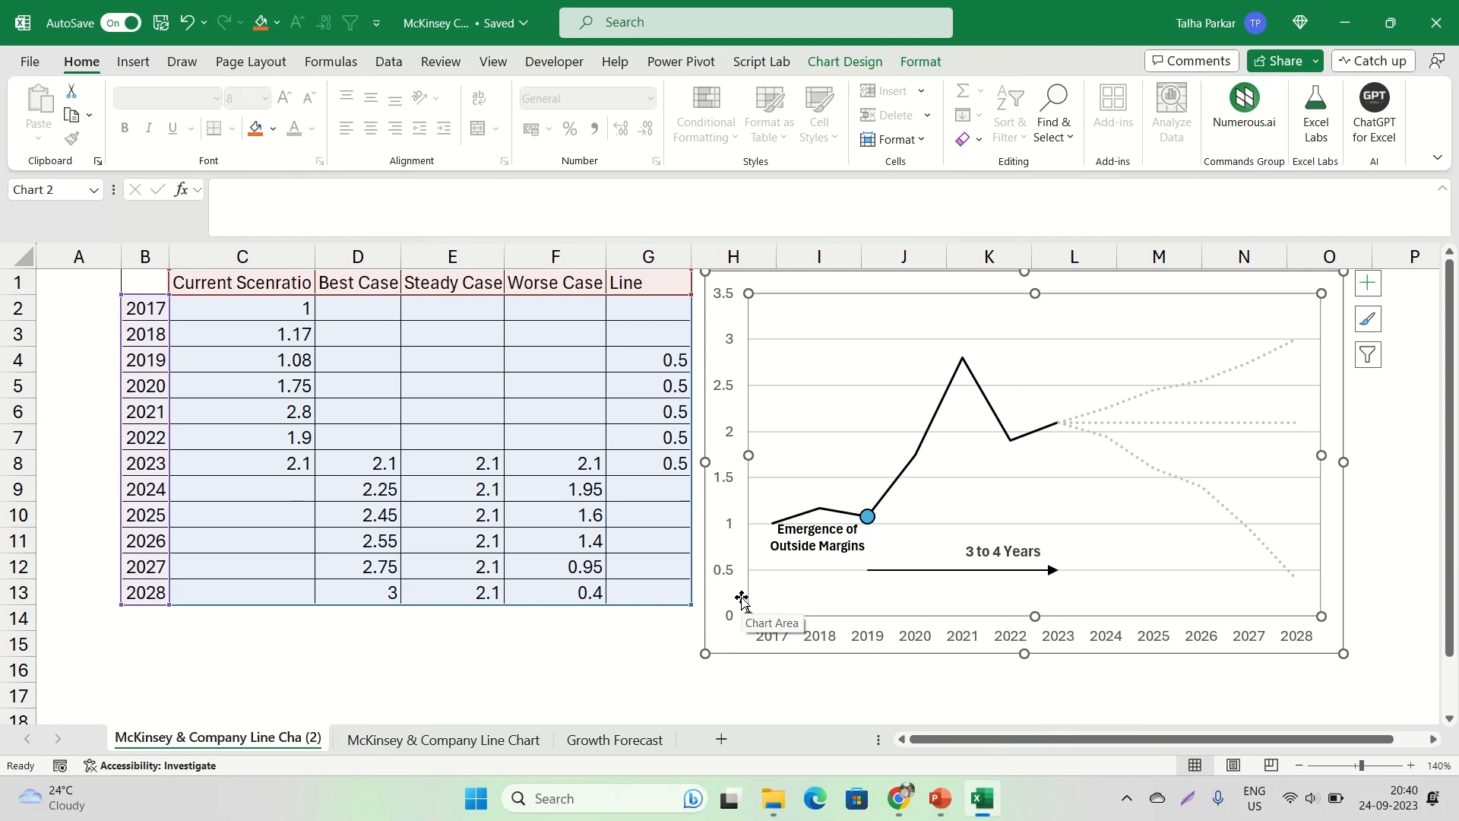
pyautogui.click(730, 436)
pyautogui.rightClick(730, 436)
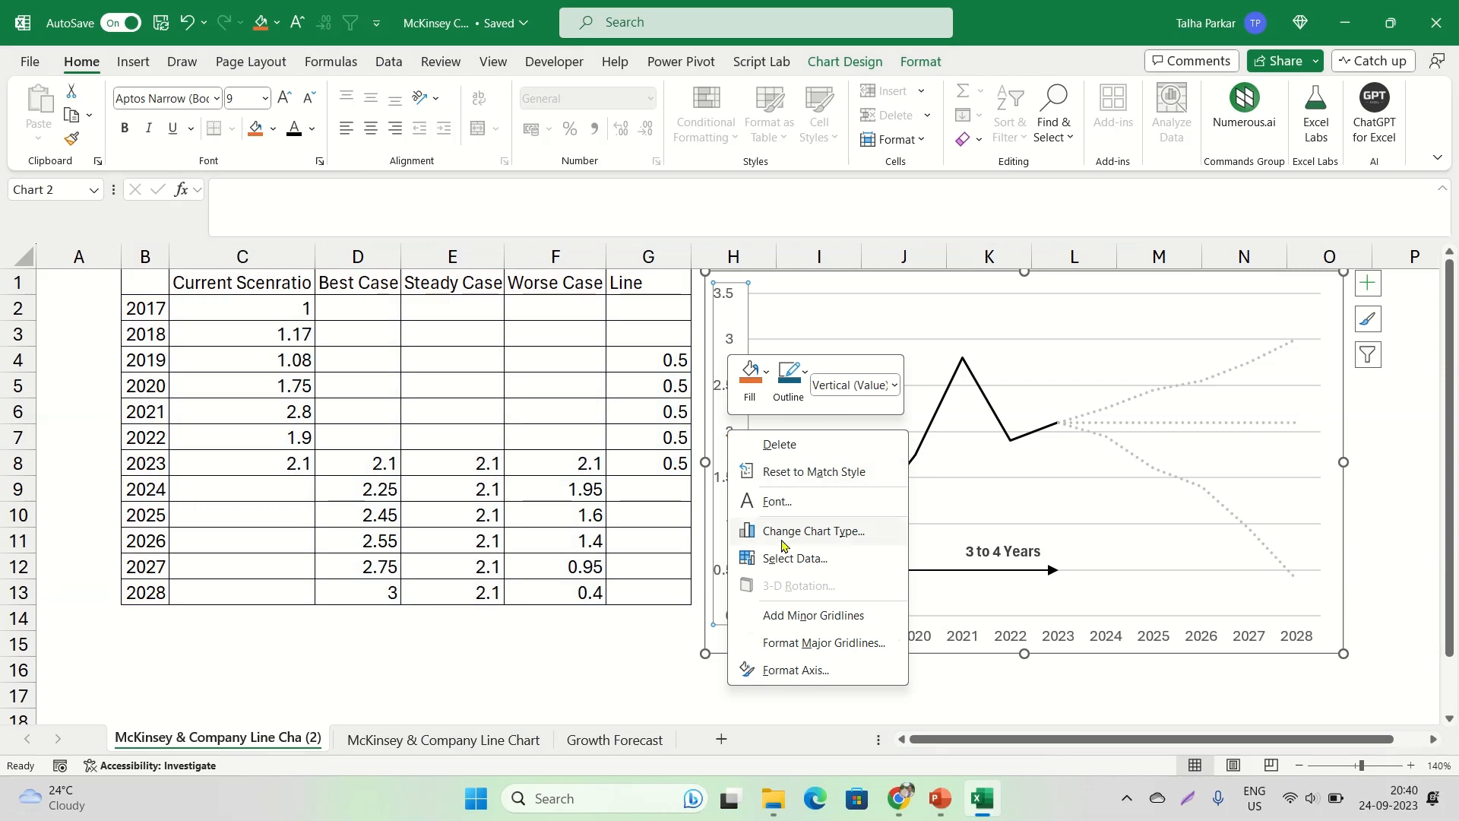
pyautogui.click(798, 669)
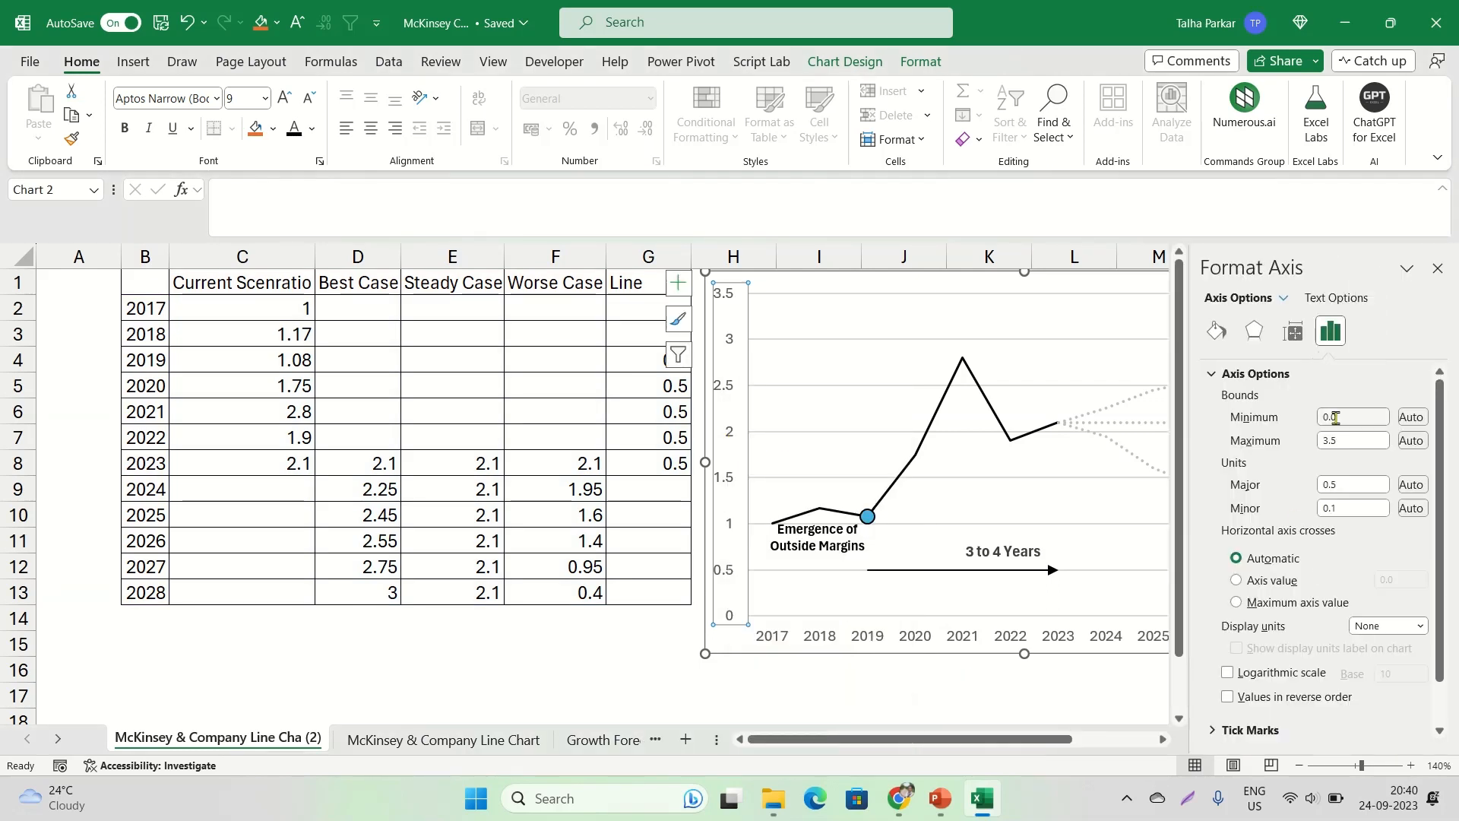
pyautogui.click(1351, 440)
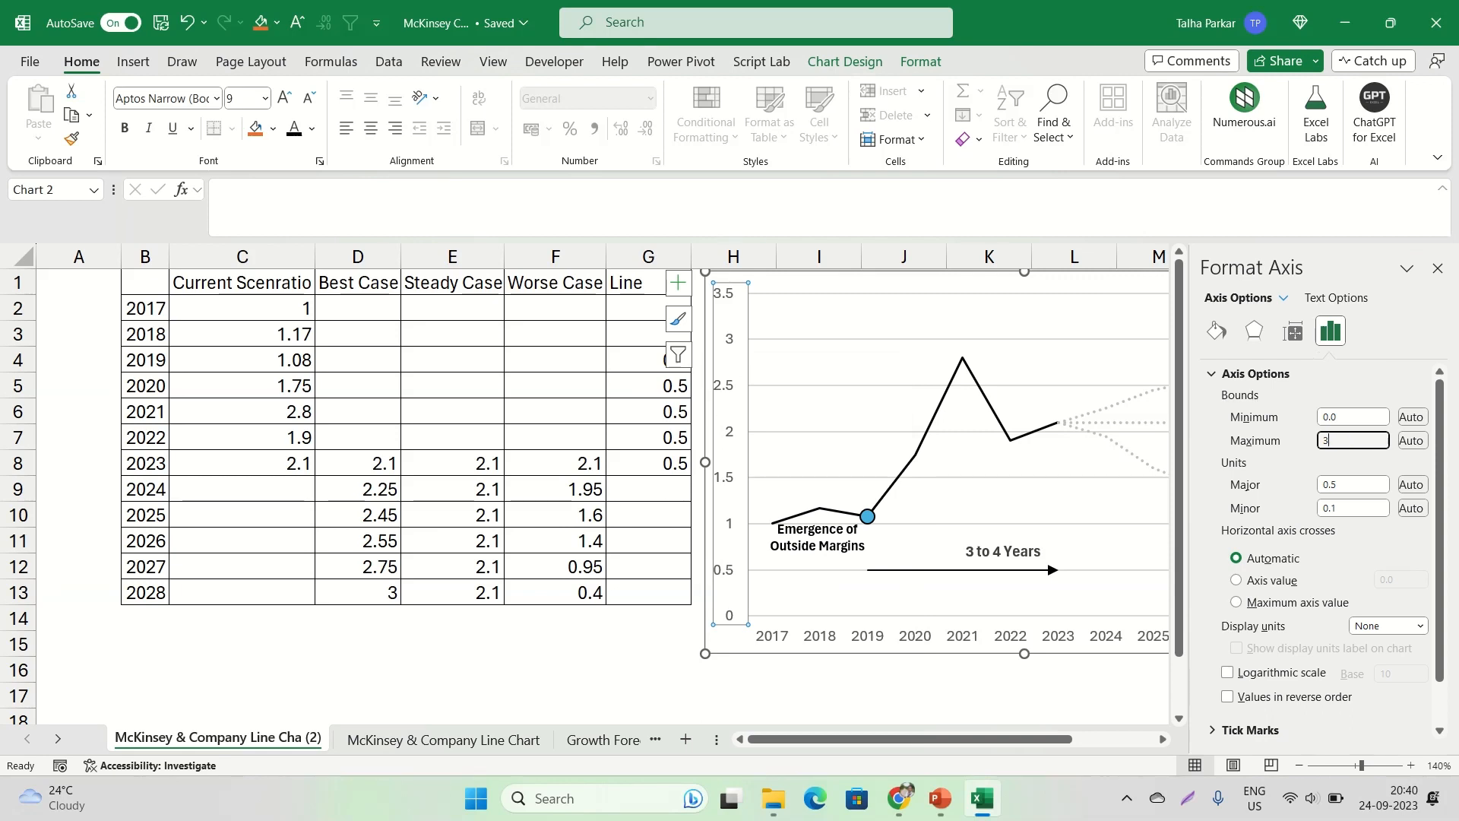
# Set the vertical axis's major unit to 1.0
pyautogui.click(1356, 482)
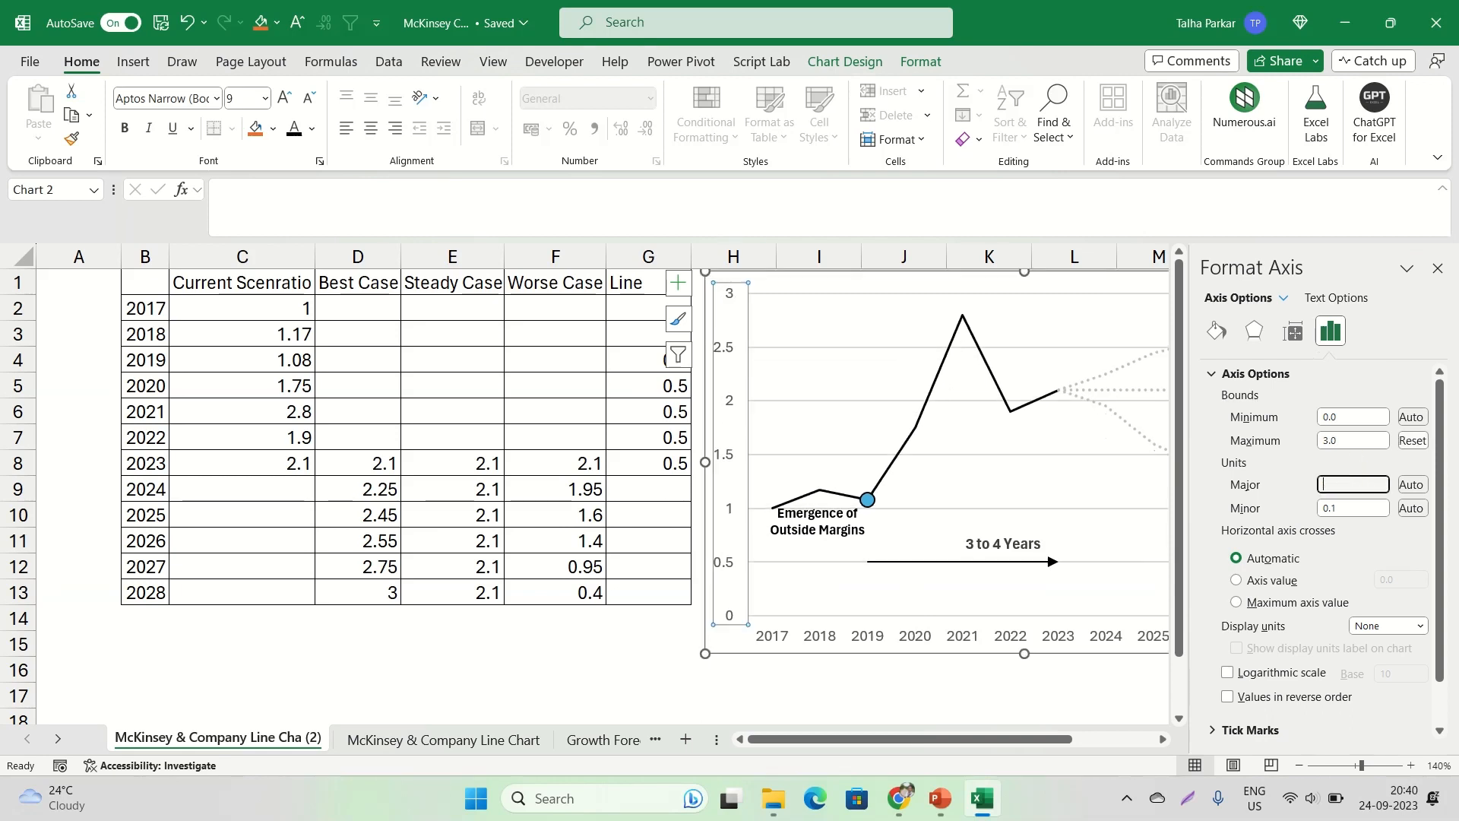
pyautogui.write('0.5')
pyautogui.click(1357, 504)
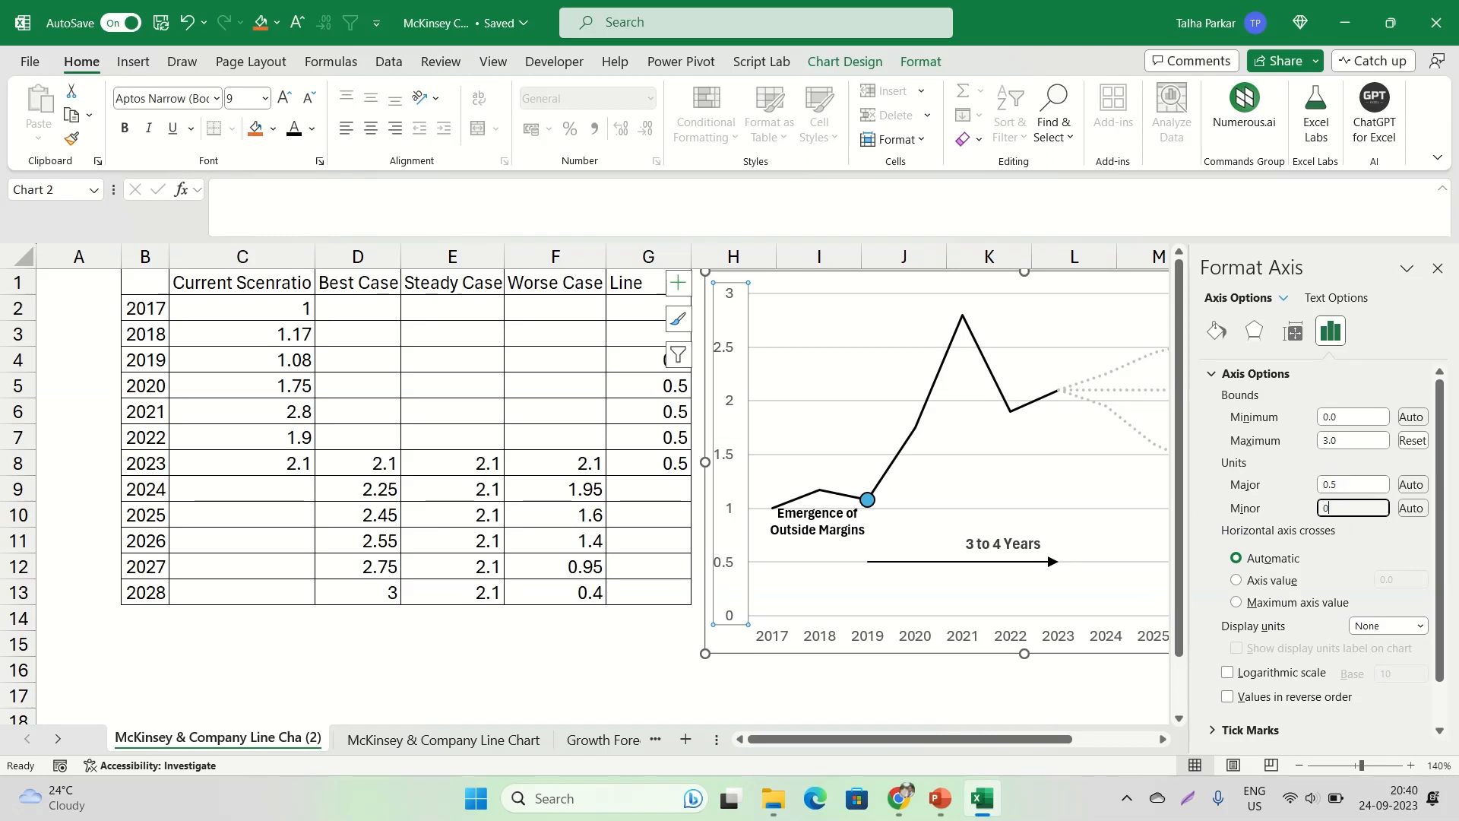
pyautogui.write('.1')
pyautogui.click(1358, 479)
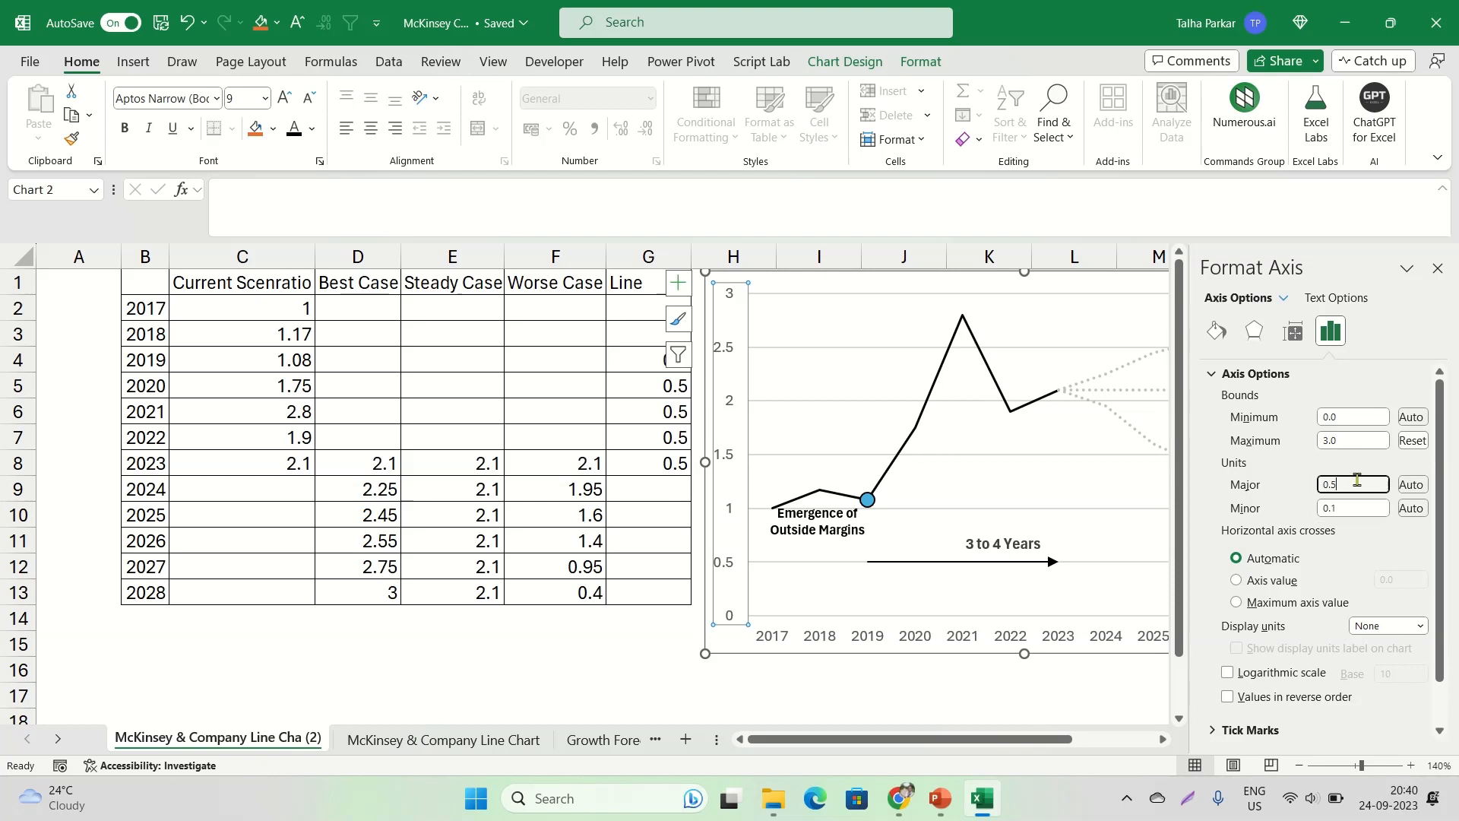
pyautogui.press('Return')
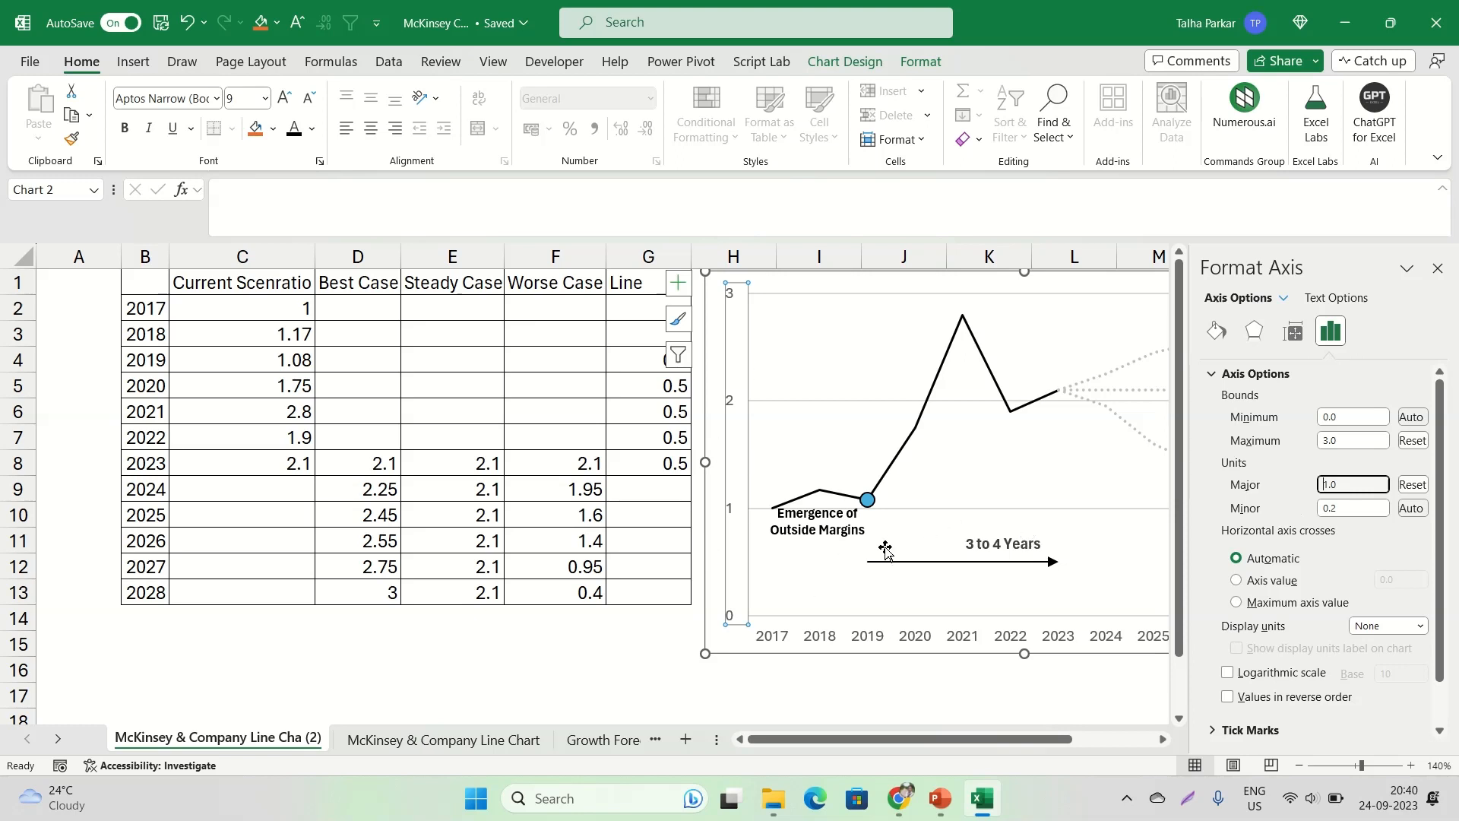
# Examine the vertical axis's tick mark, label, number and alignment settings
pyautogui.scroll(-1, 1244, 507)
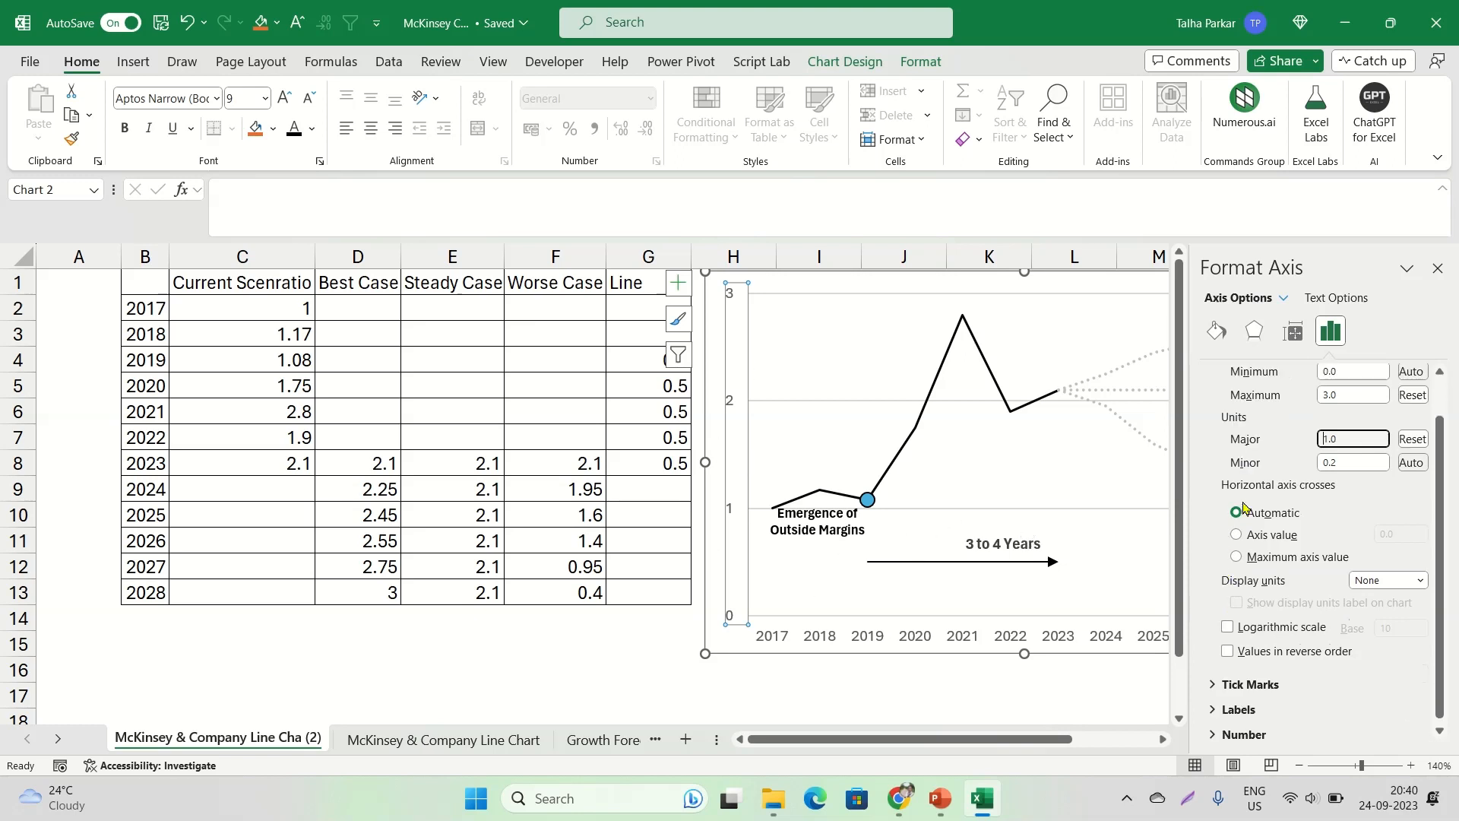
pyautogui.scroll(1, 1226, 520)
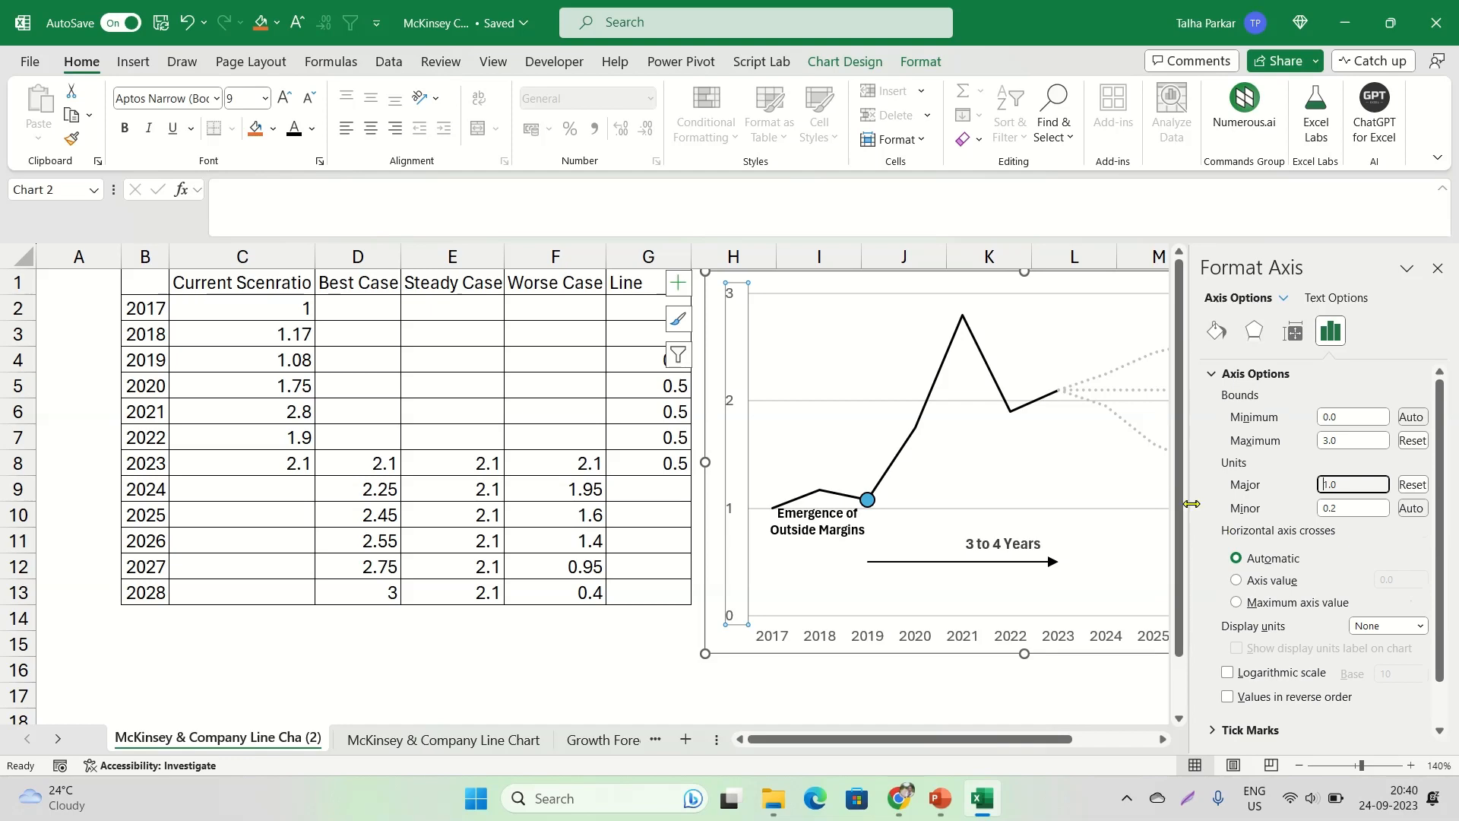
pyautogui.hotkey('alt', 'Tab')
pyautogui.hotkey('alt', 'Tab')
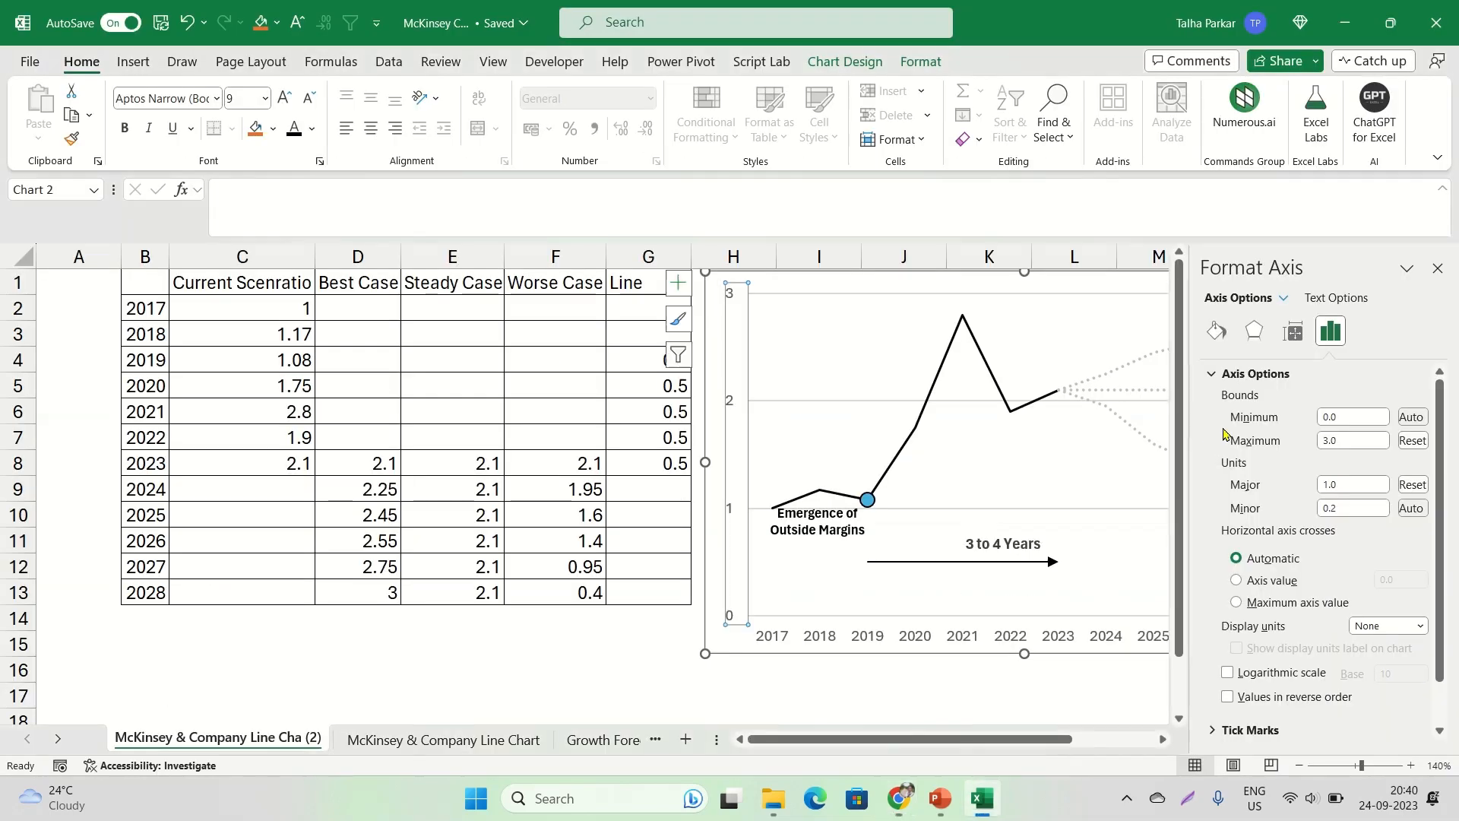
pyautogui.scroll(-1, 1304, 423)
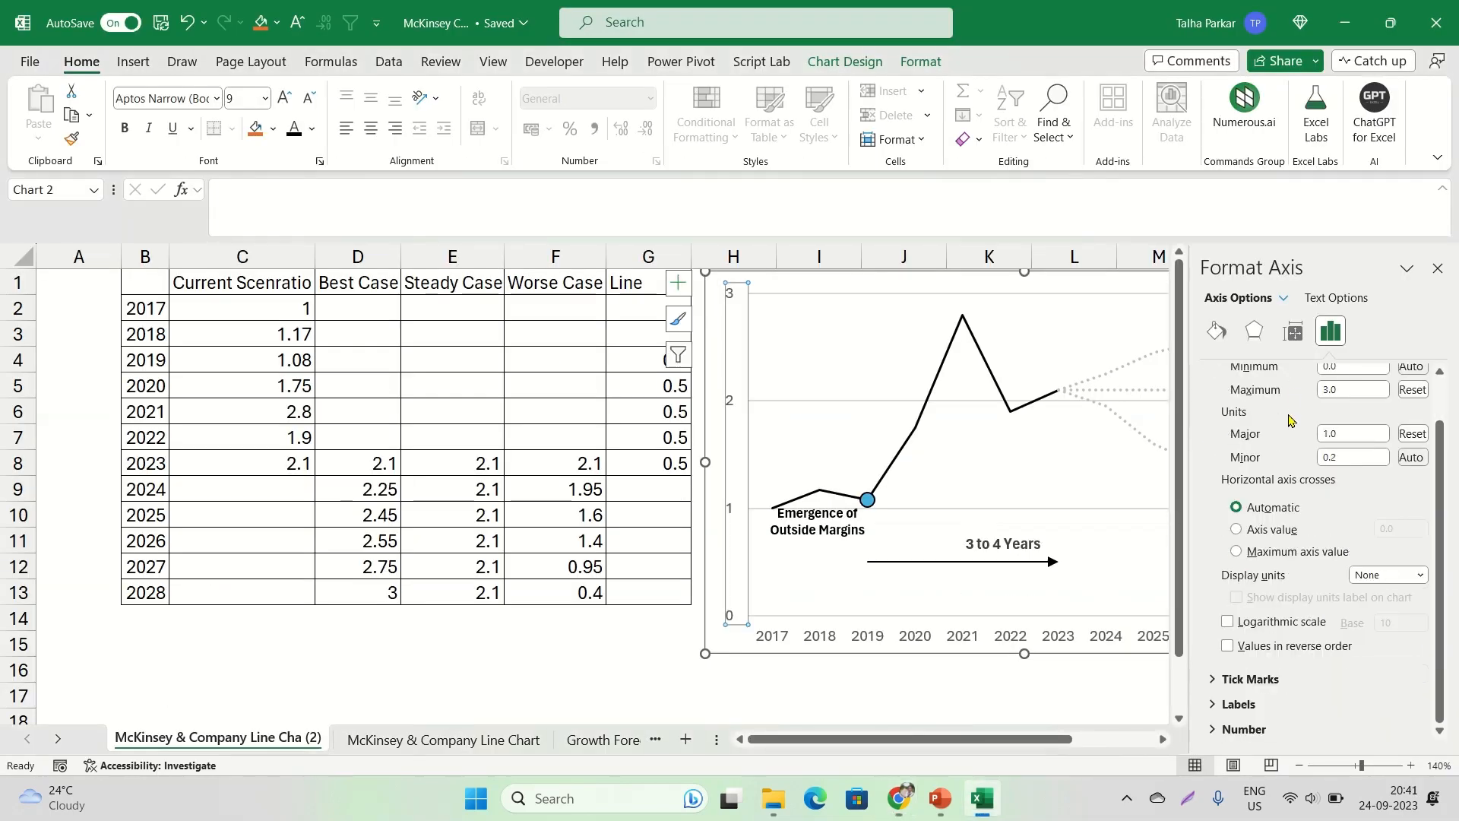
pyautogui.click(1210, 683)
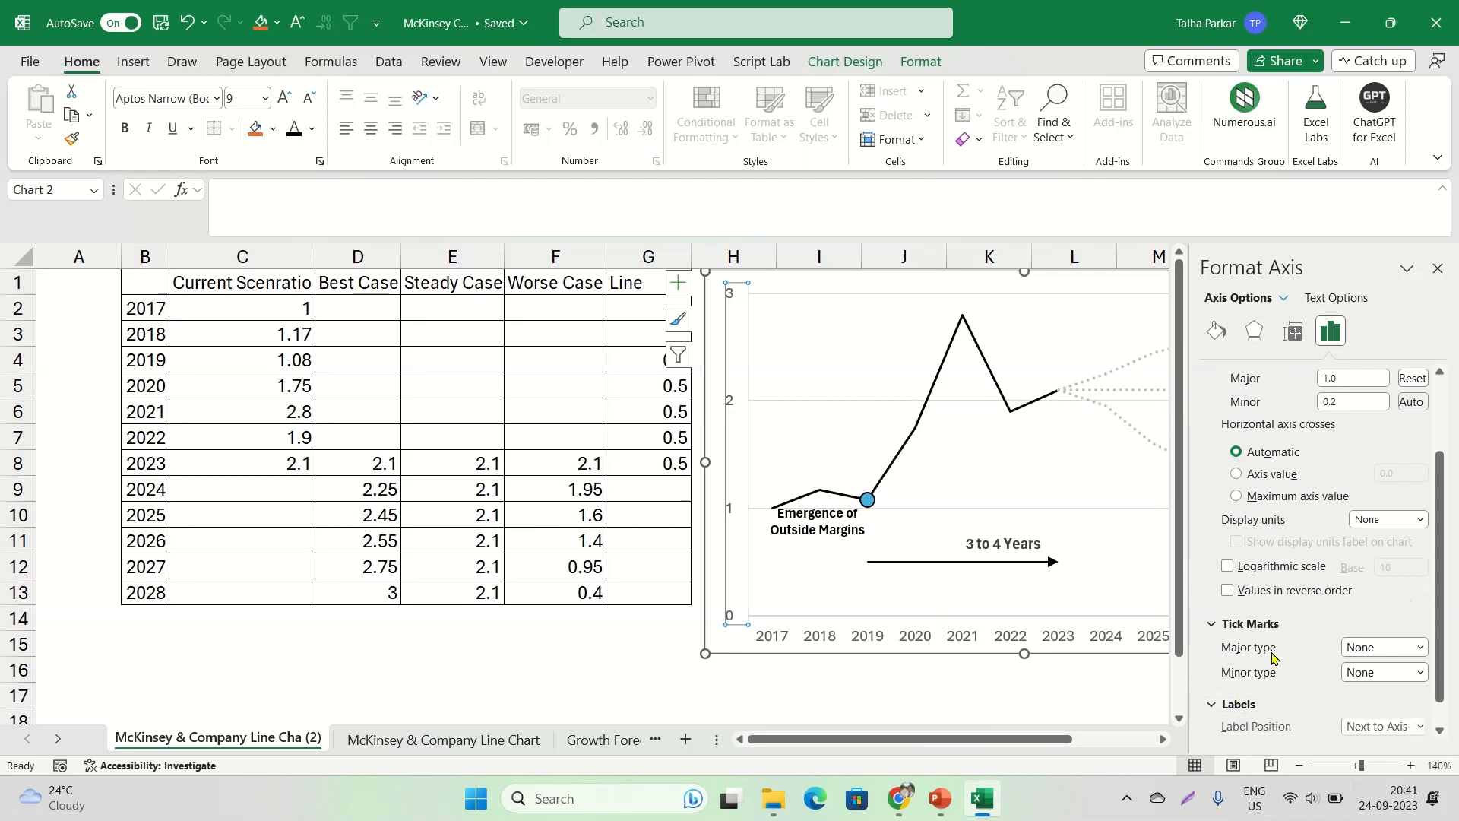
pyautogui.click(1217, 702)
pyautogui.click(1223, 727)
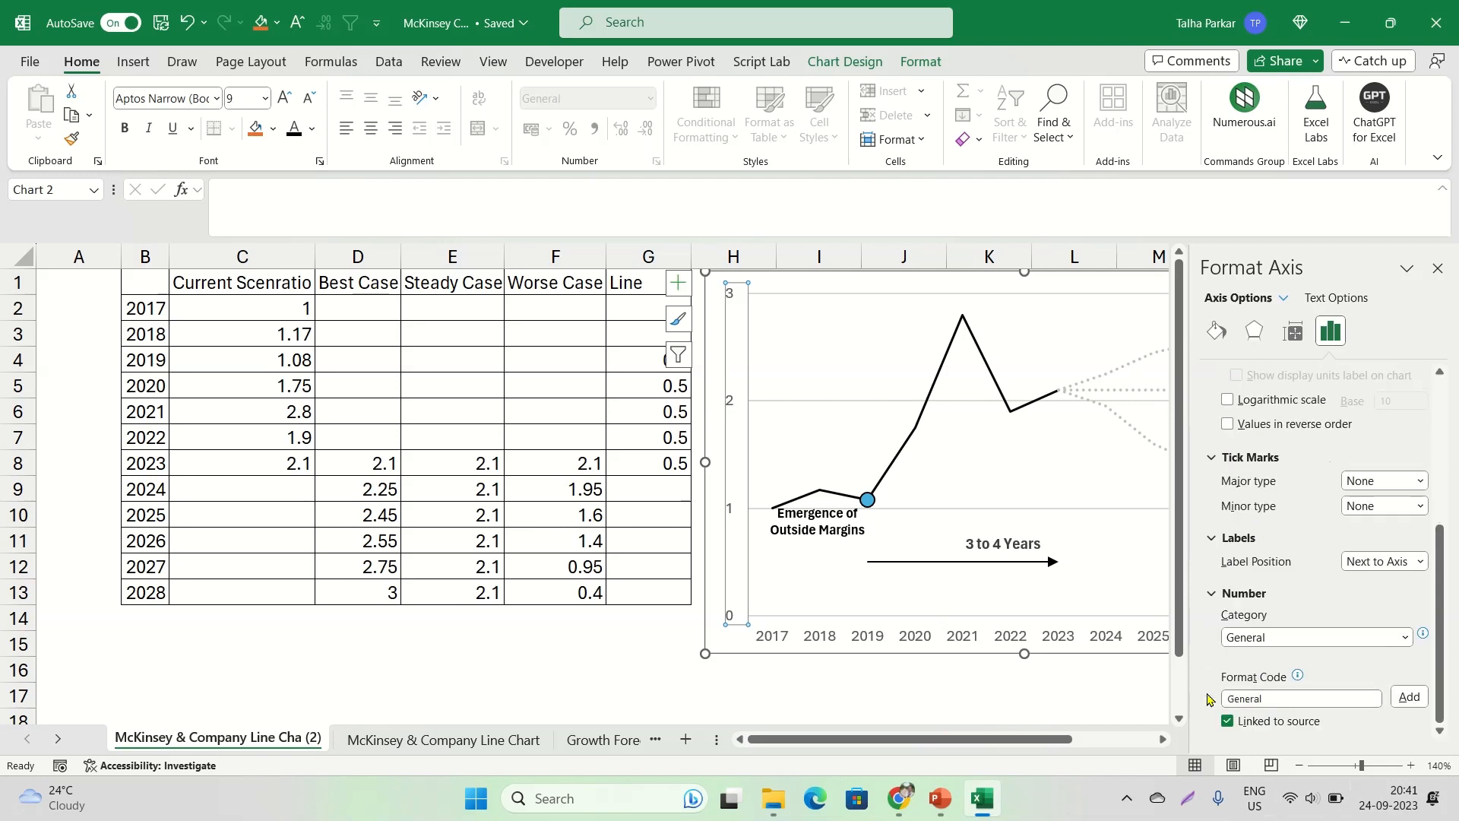
pyautogui.scroll(4, 1286, 646)
pyautogui.click(1292, 331)
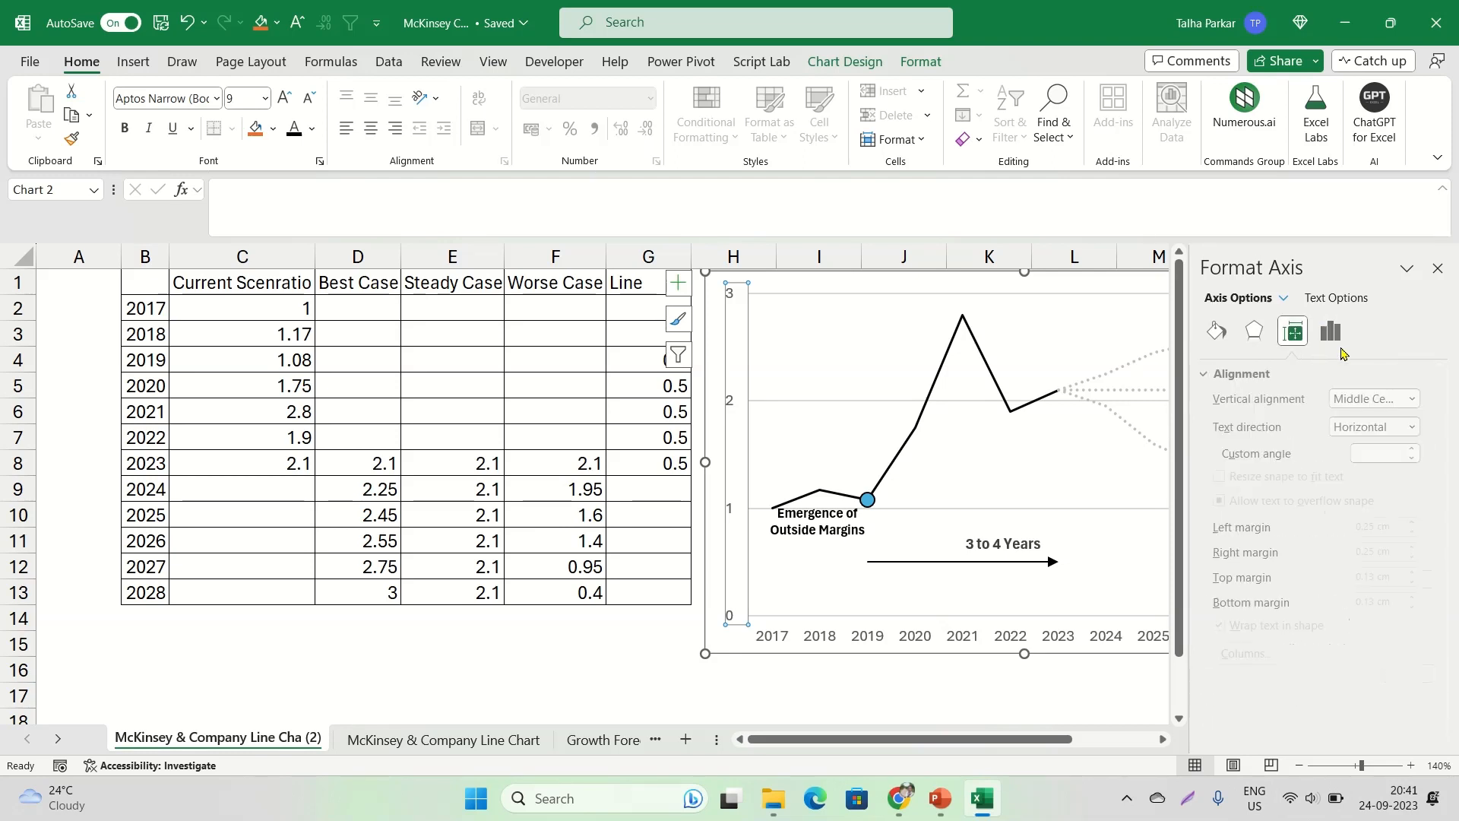
pyautogui.click(1331, 331)
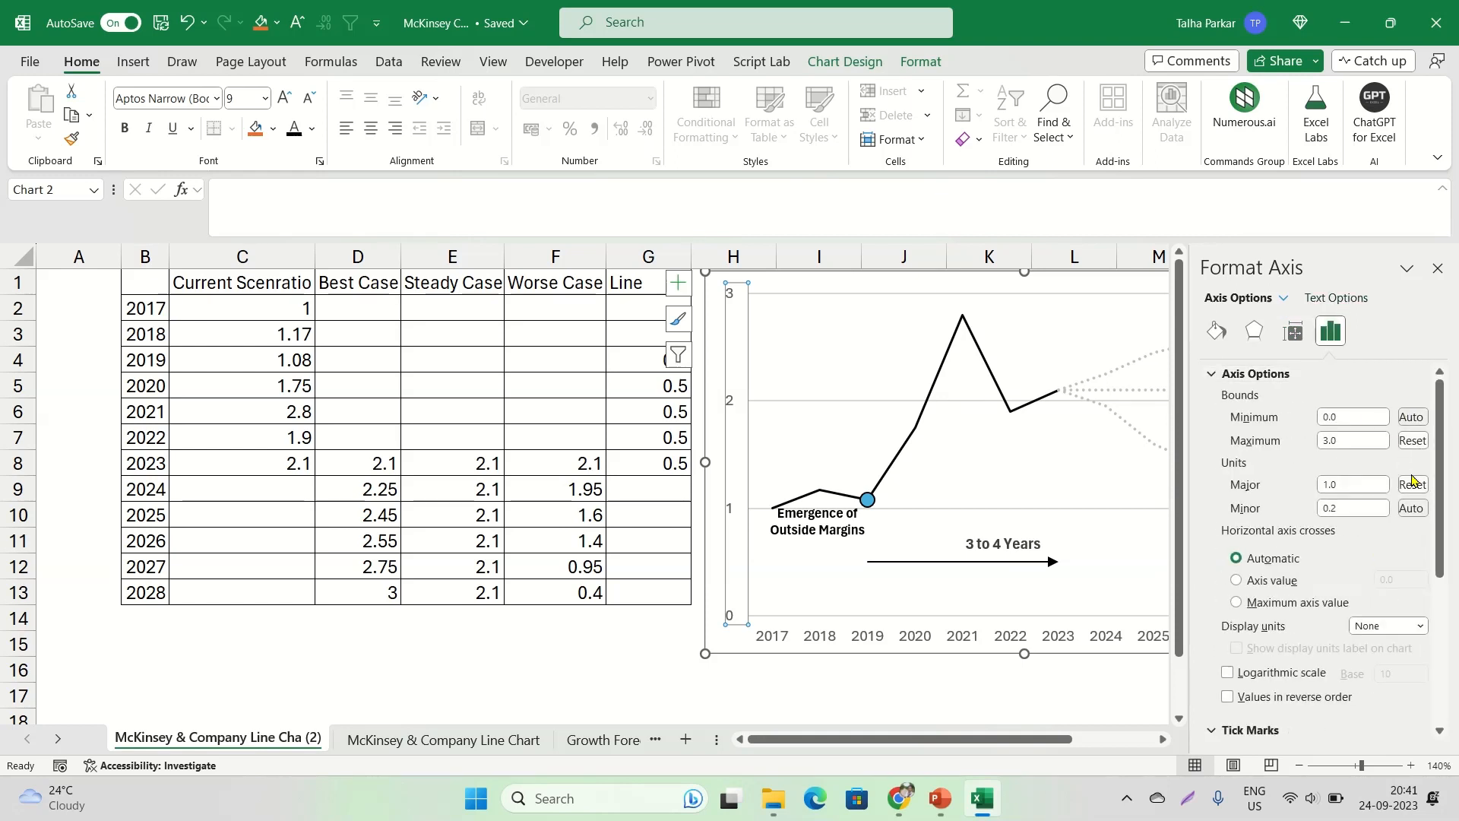
# Try the horizontal axis crossing at a fixed axis value and at the maximum axis value, and restore it to Automatic
pyautogui.scroll(-1, 1263, 536)
pyautogui.click(1260, 537)
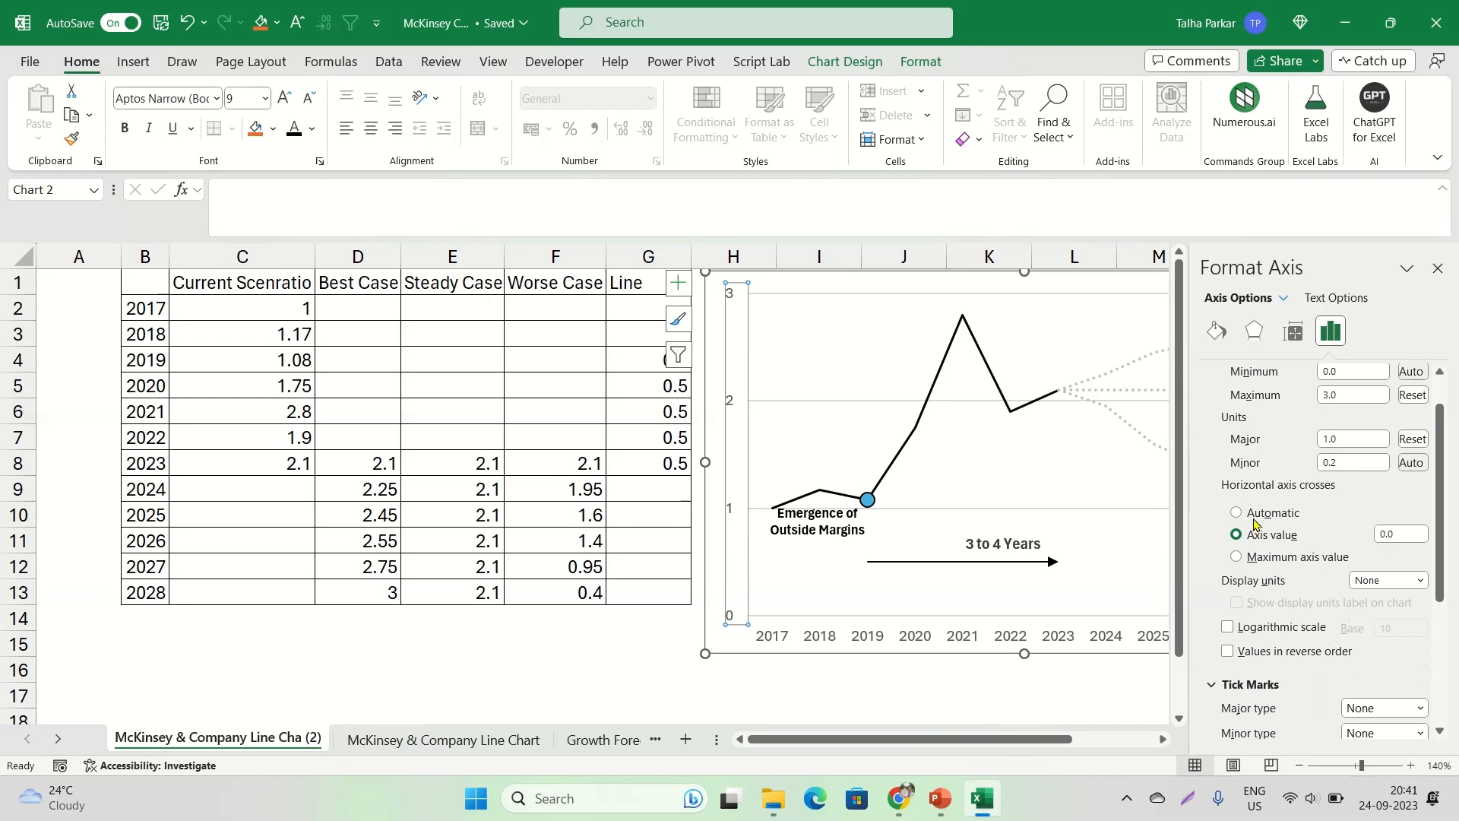
pyautogui.click(1282, 559)
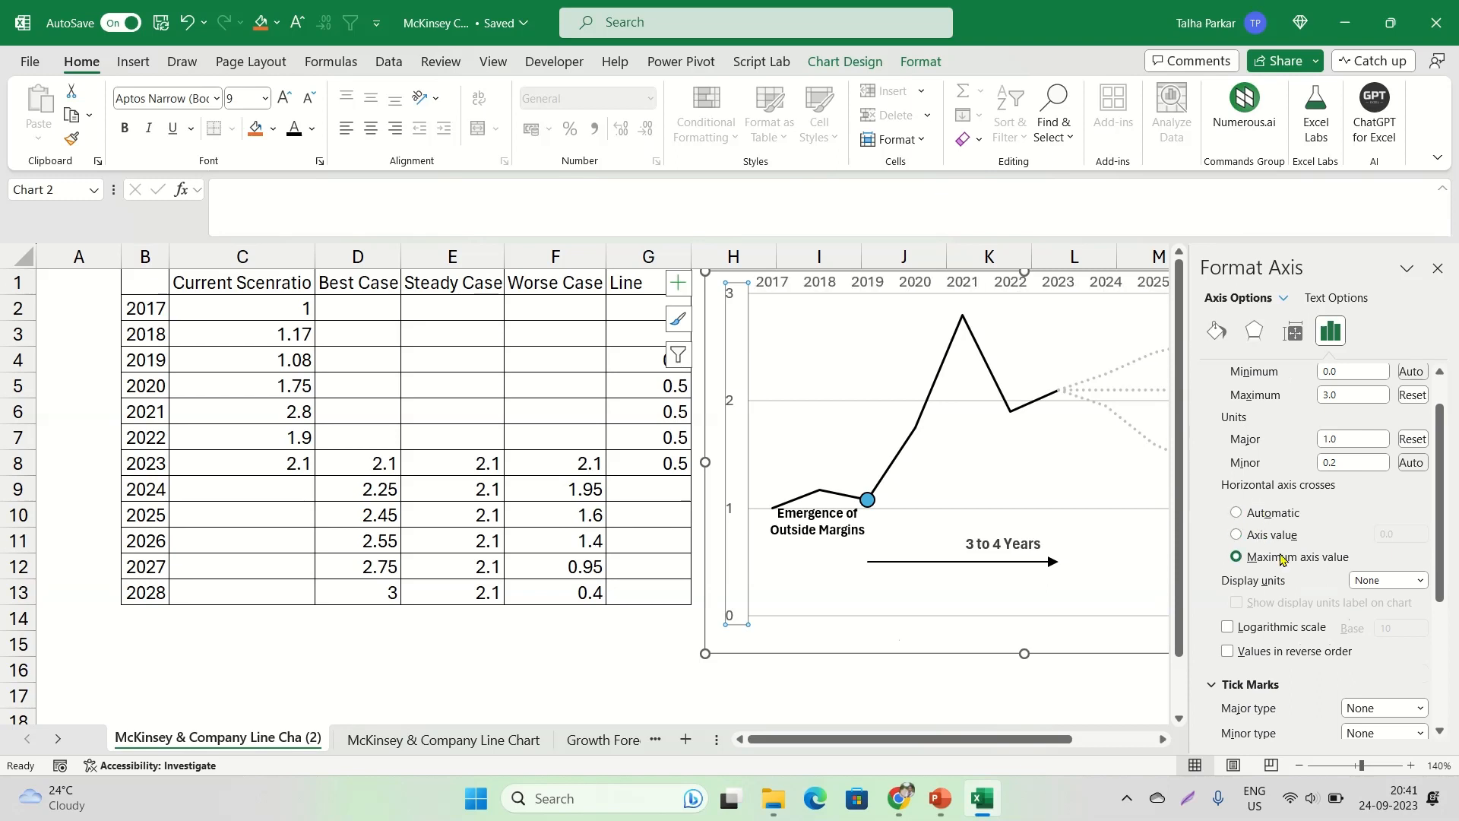
pyautogui.click(1241, 537)
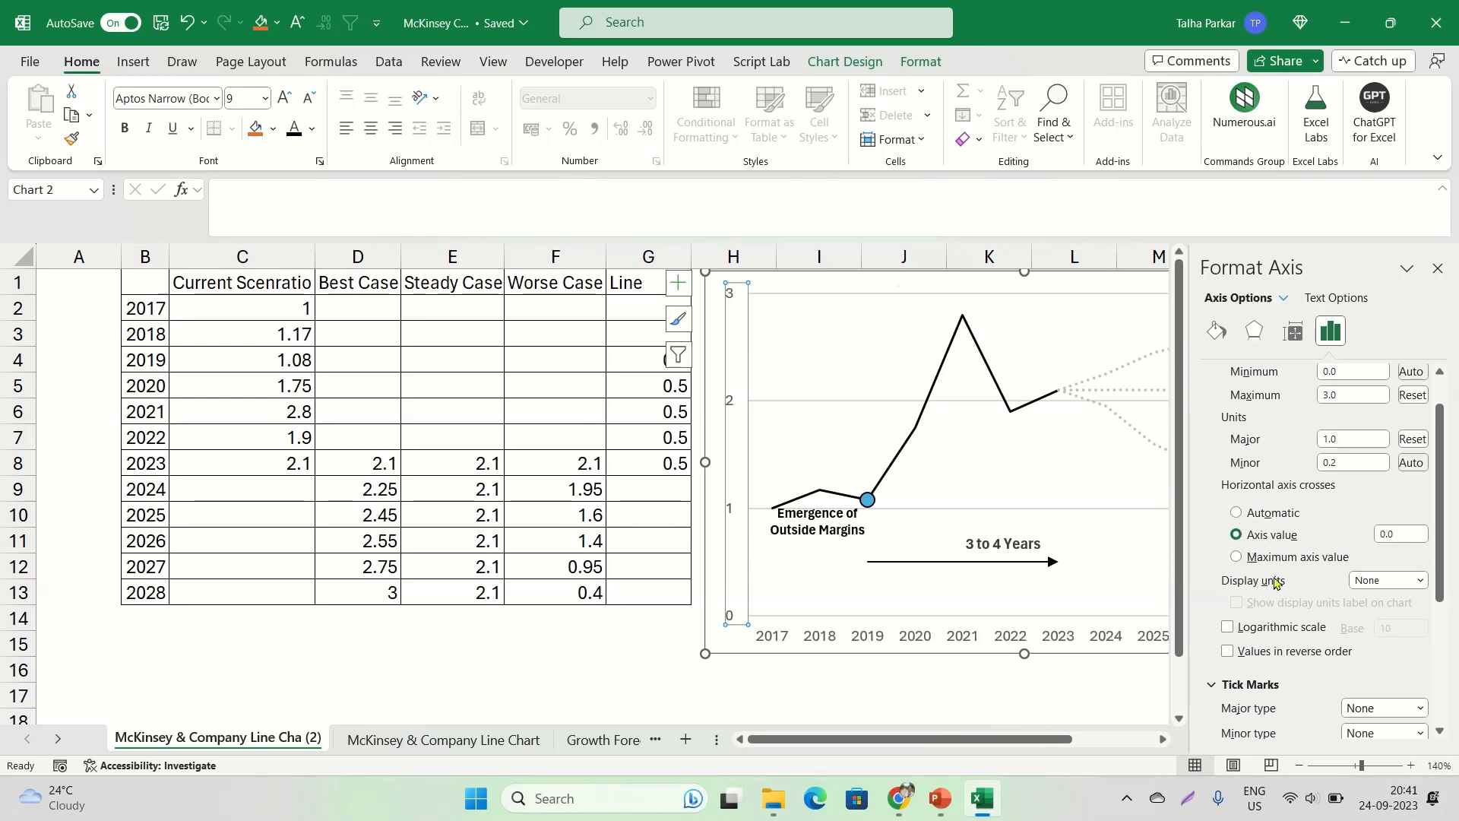
pyautogui.click(1257, 516)
# Check the vertical axis's label position options and close the axis formatting
pyautogui.scroll(-3, 1255, 562)
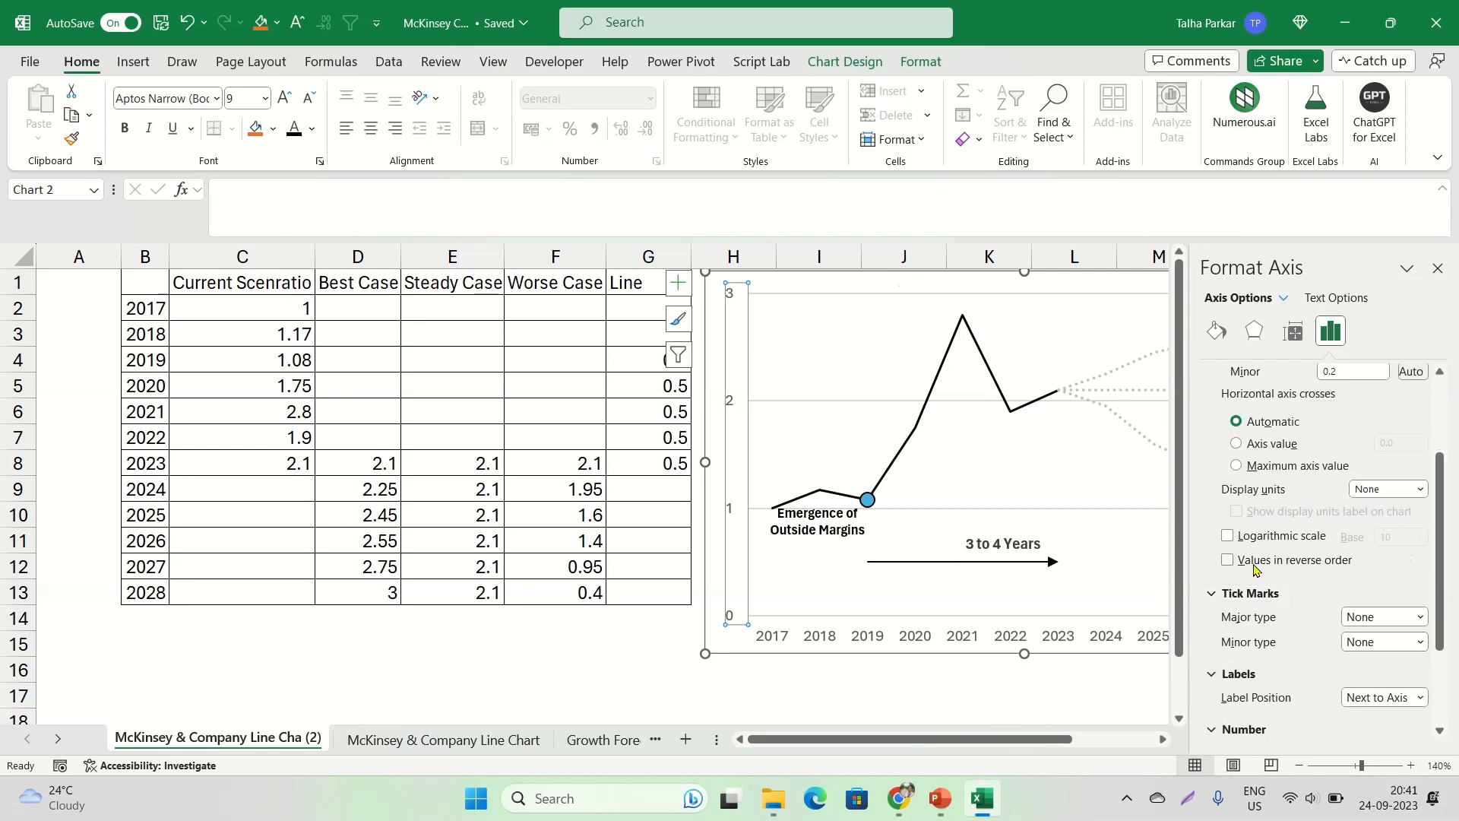
pyautogui.scroll(-3, 1383, 623)
pyautogui.click(1382, 605)
pyautogui.click(1376, 625)
pyautogui.click(1438, 269)
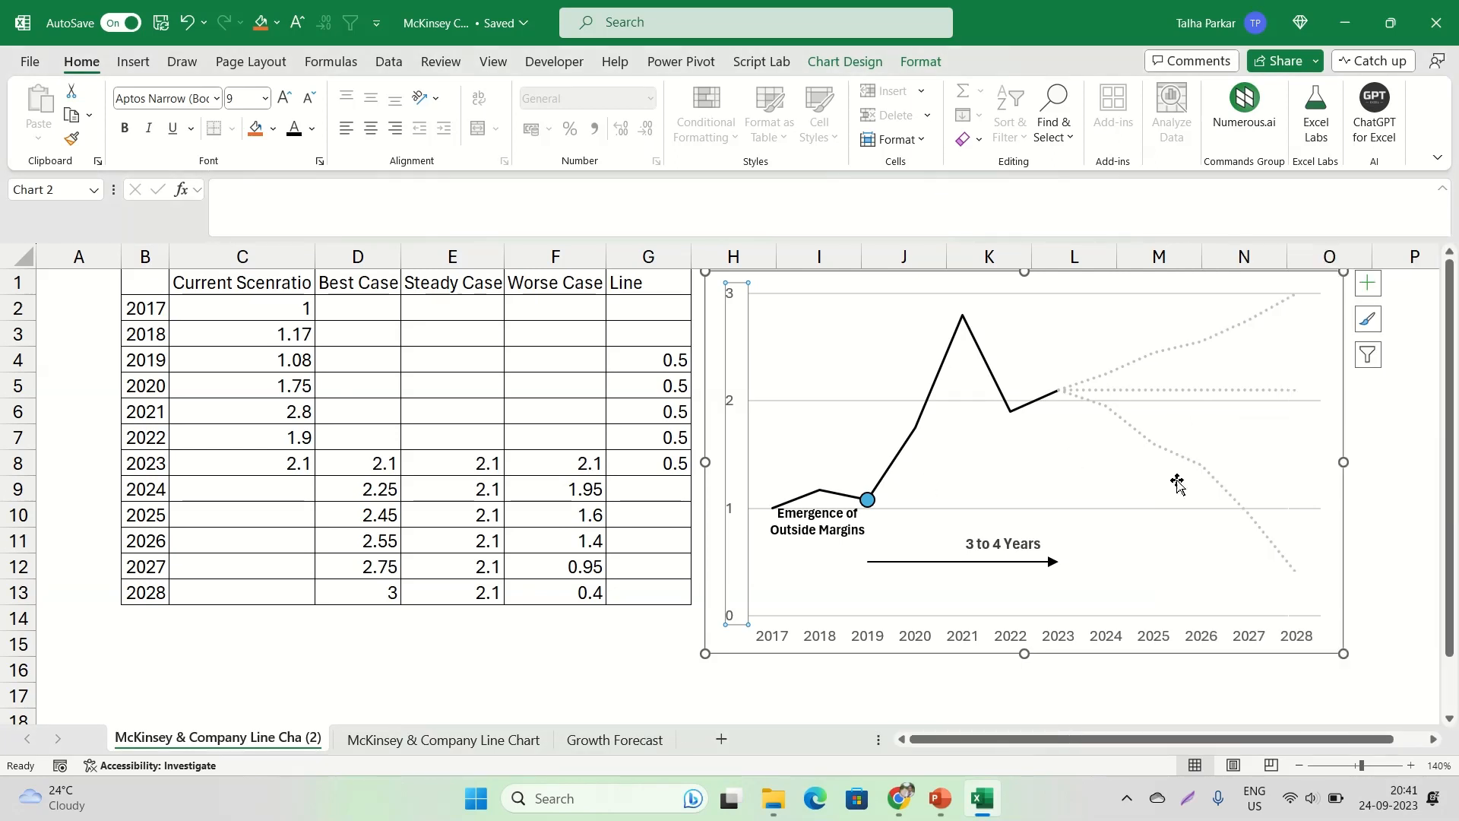
# Examine the chart area's size, effects, fill and text formatting options, and close them
pyautogui.click(1334, 395)
pyautogui.rightClick(1332, 398)
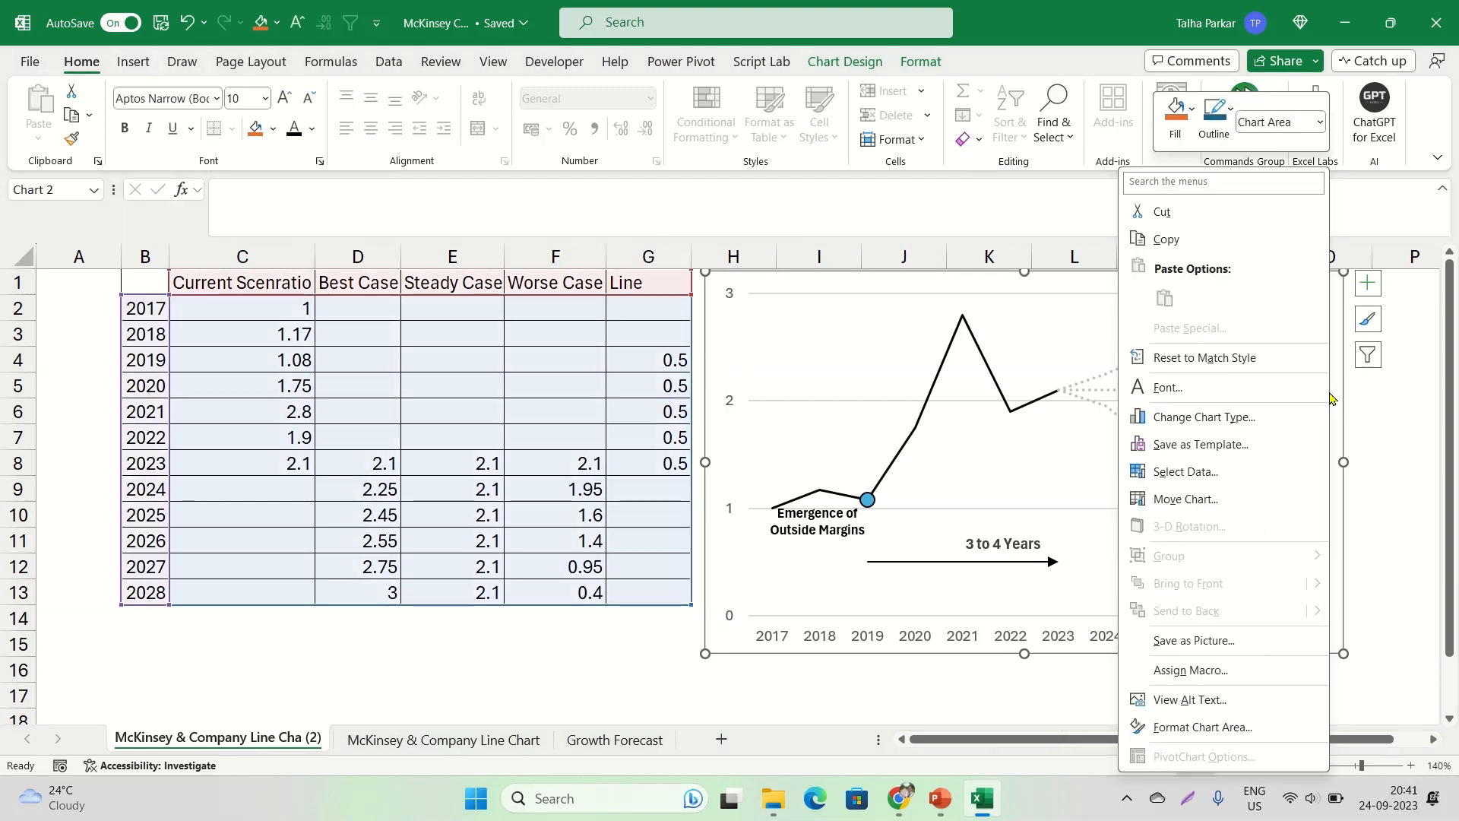
pyautogui.click(1240, 729)
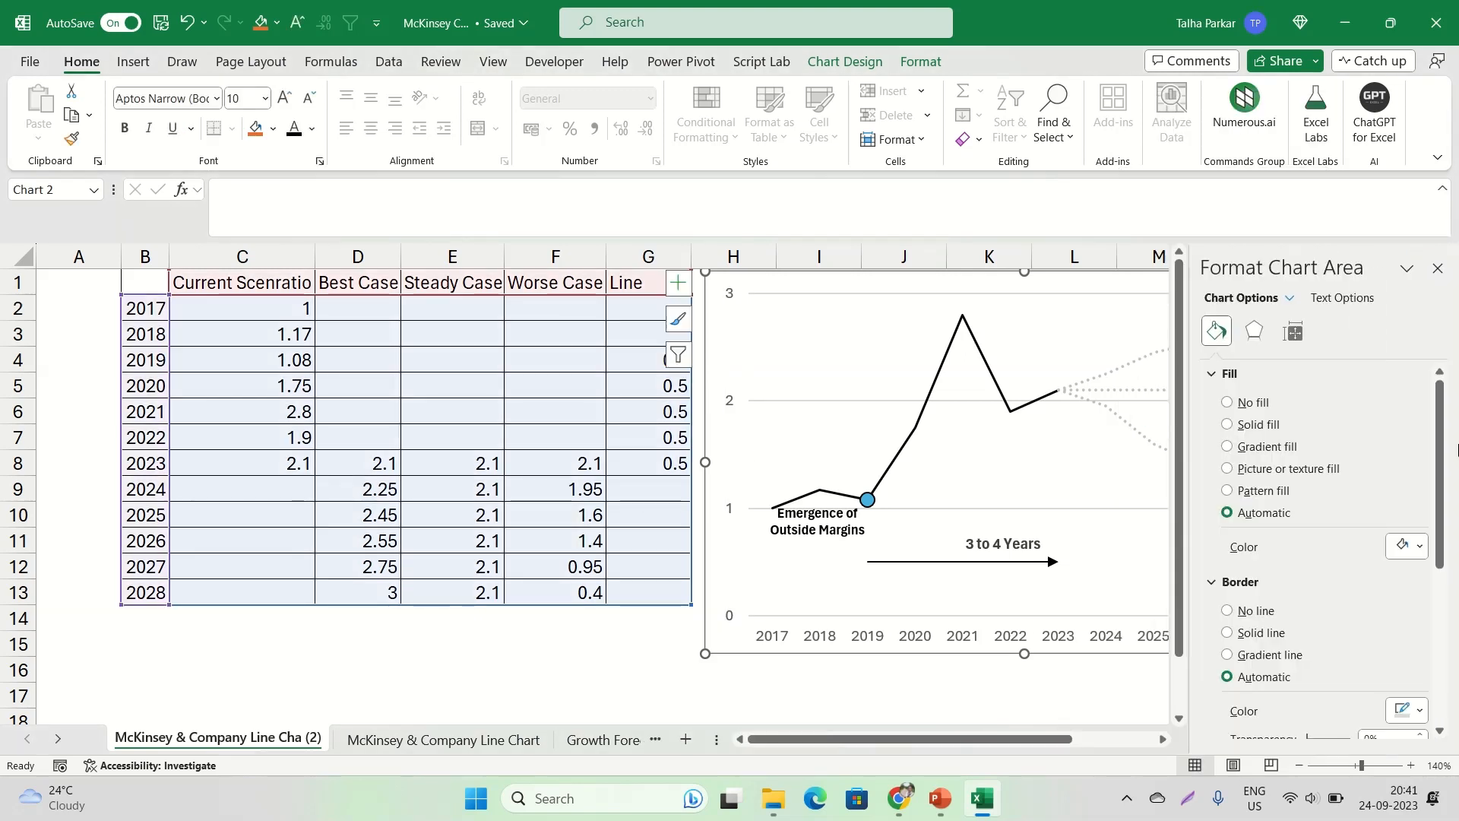
pyautogui.click(1291, 341)
pyautogui.click(1277, 374)
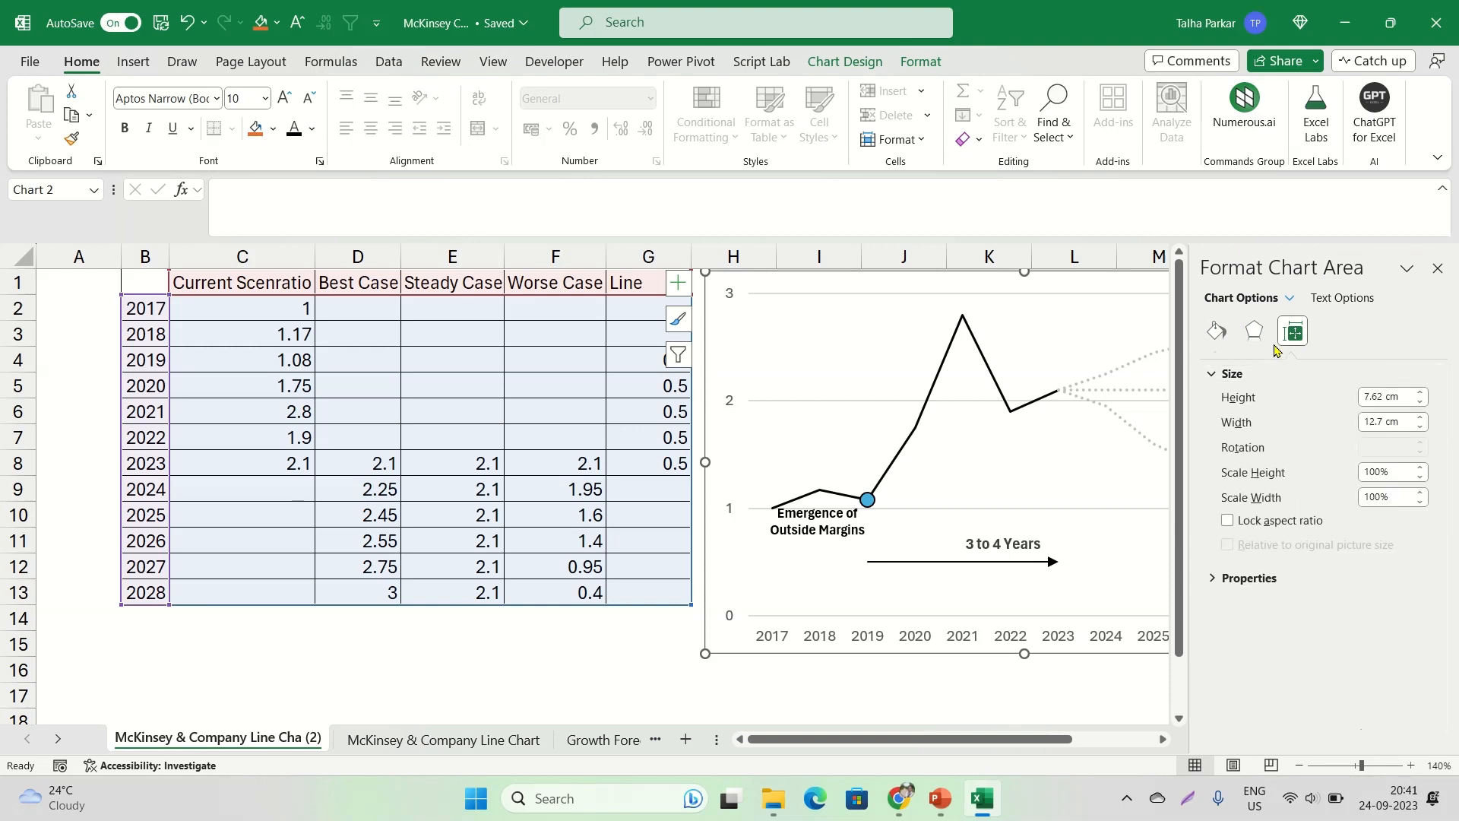
pyautogui.click(1254, 332)
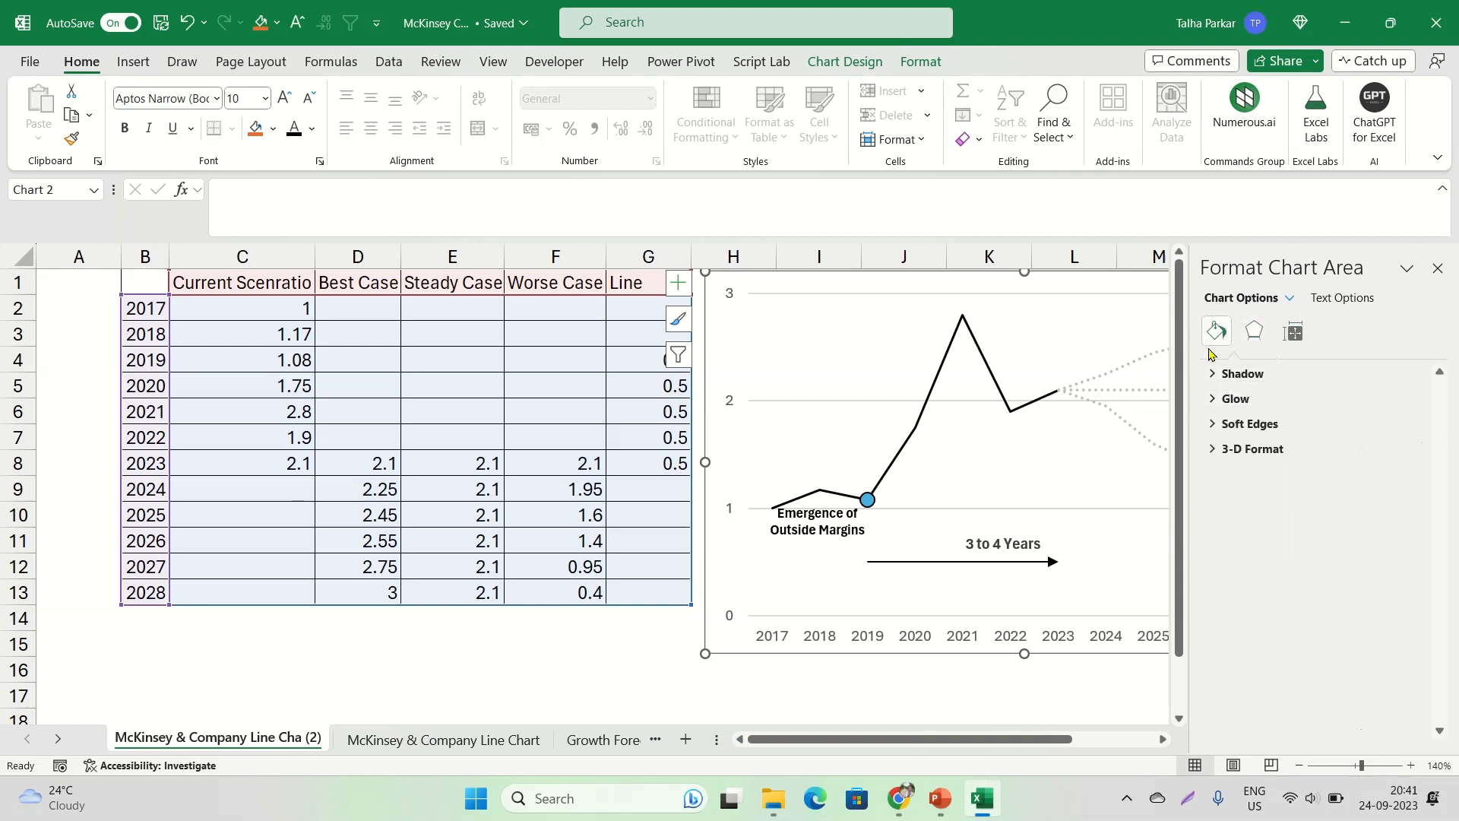
pyautogui.click(1215, 334)
pyautogui.click(1341, 297)
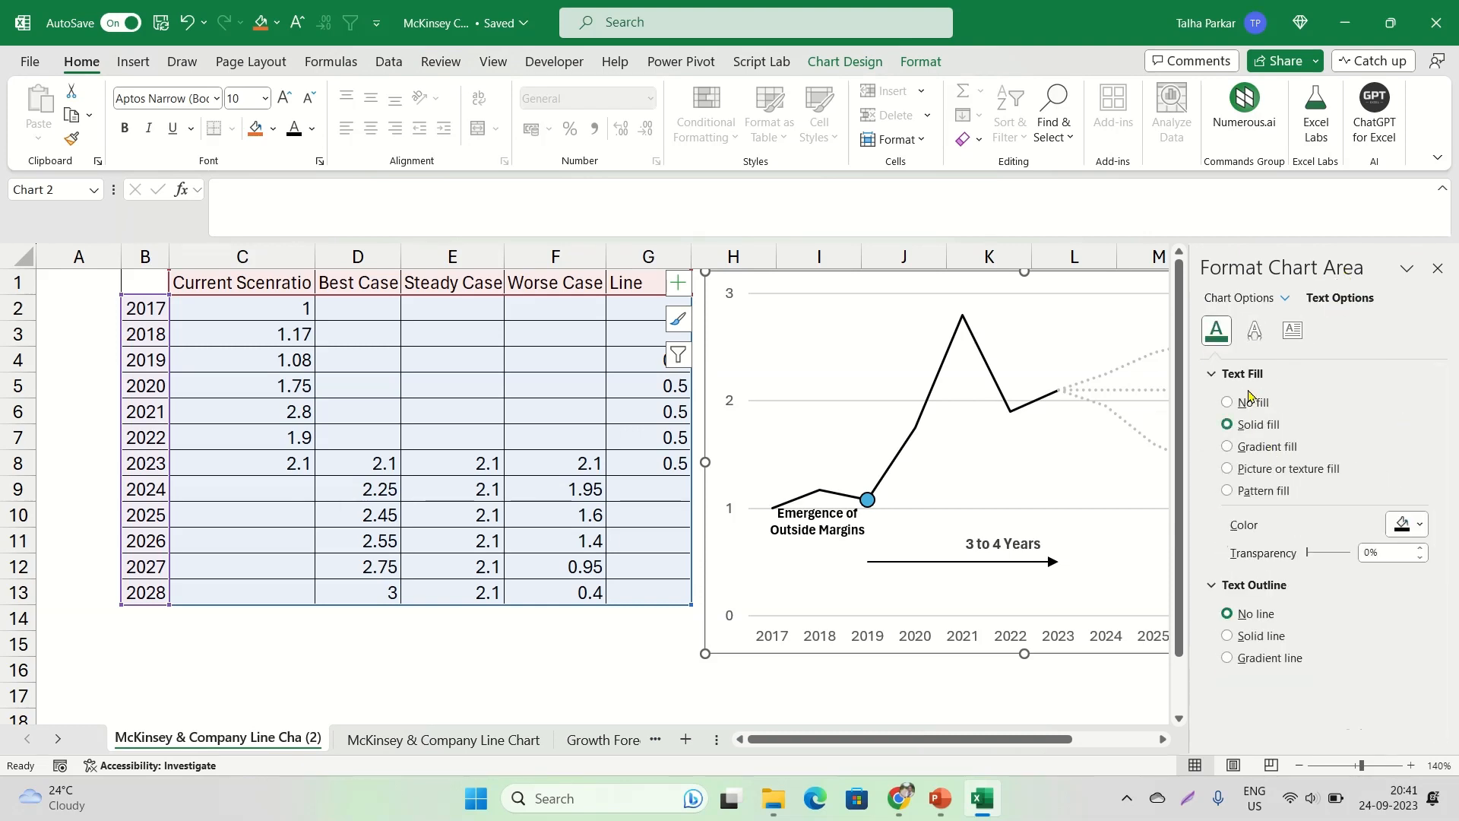
pyautogui.click(1438, 270)
# Try adding minor gridlines to the vertical axis
pyautogui.rightClick(730, 409)
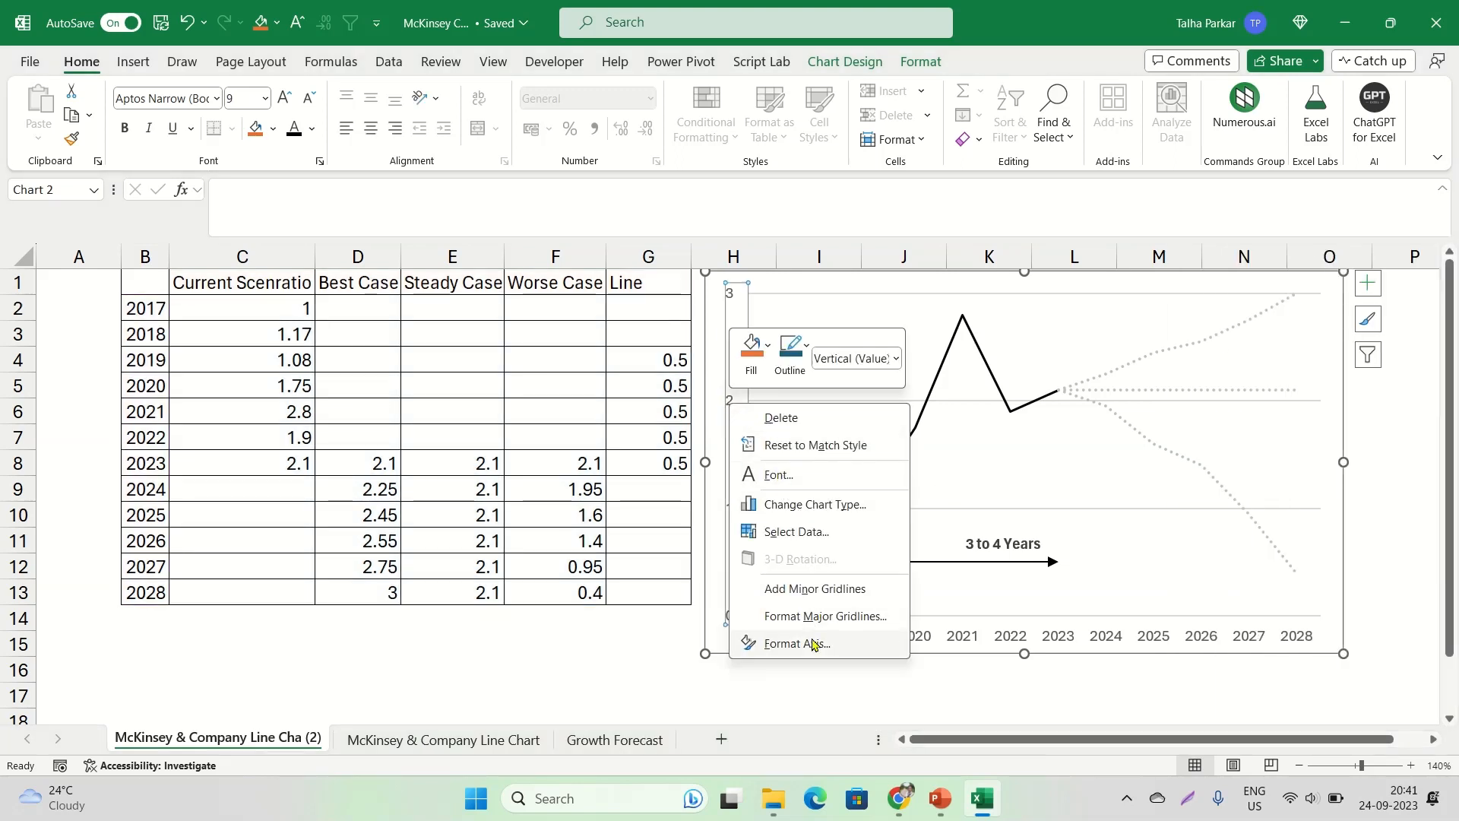
pyautogui.click(834, 590)
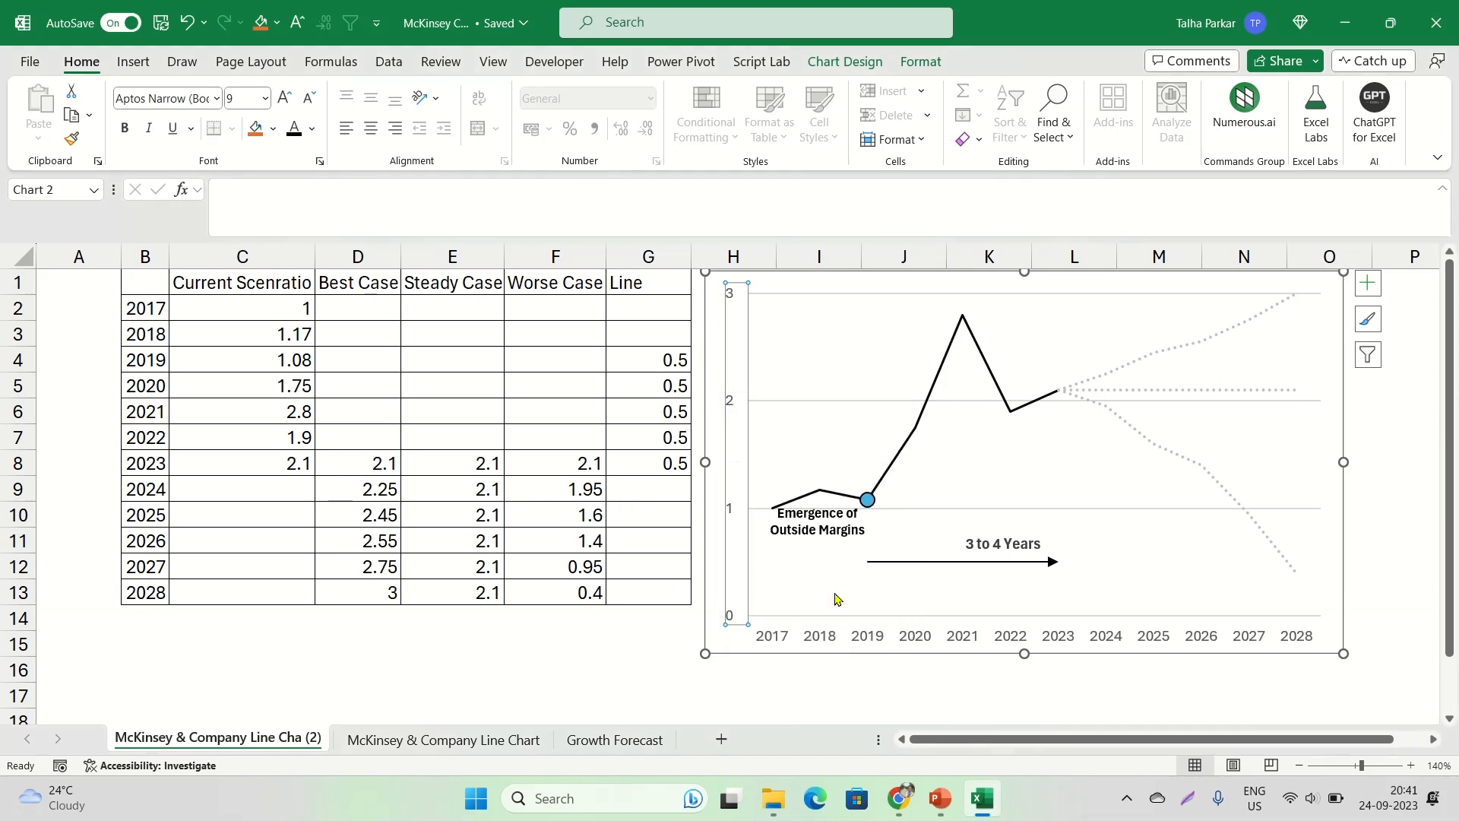
pyautogui.rightClick(731, 416)
pyautogui.click(729, 404)
pyautogui.click(730, 404)
# Look over the line settings of the vertical axis's major gridlines and close them
pyautogui.rightClick(729, 407)
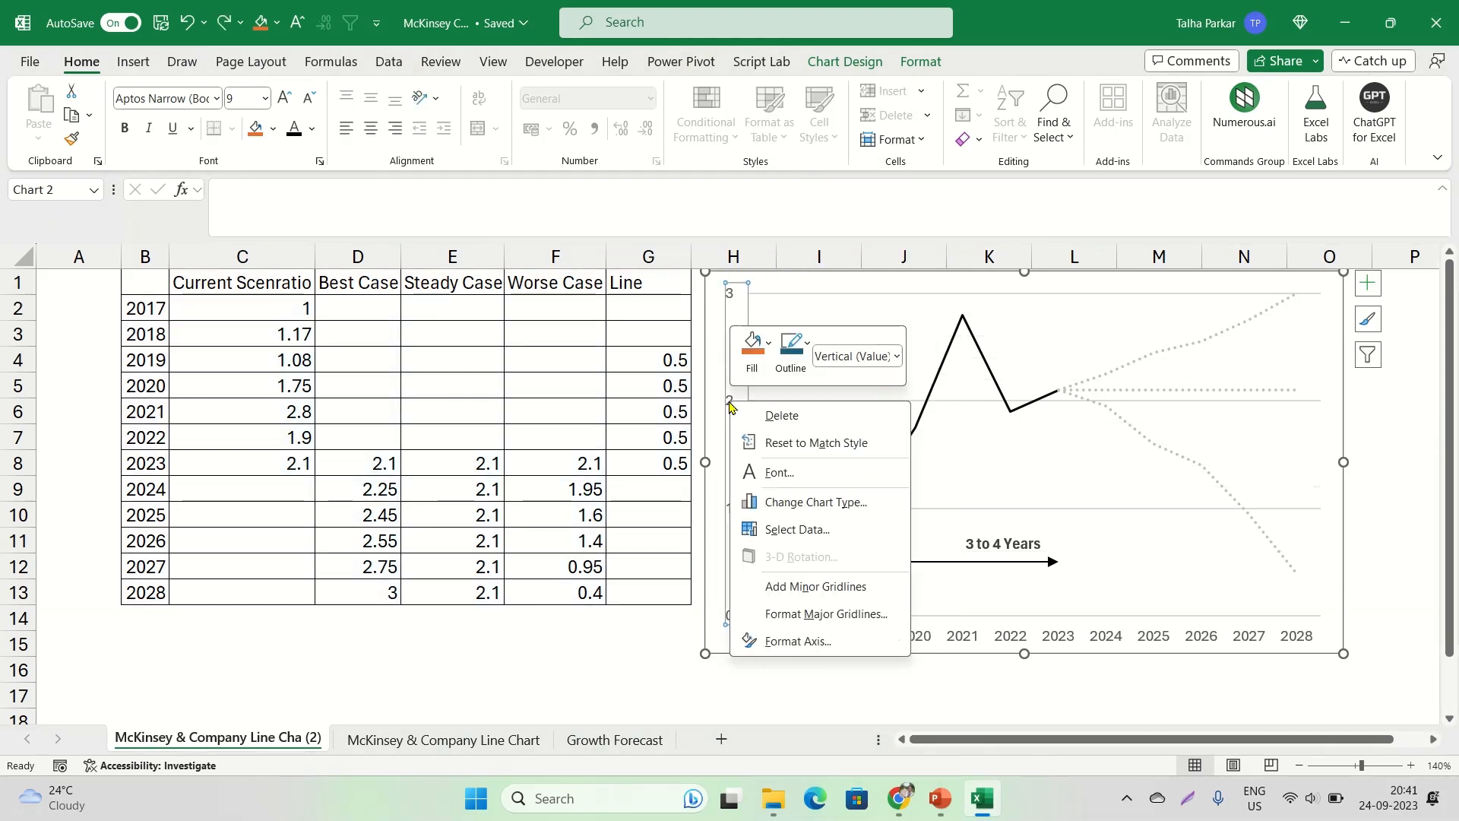
pyautogui.click(864, 621)
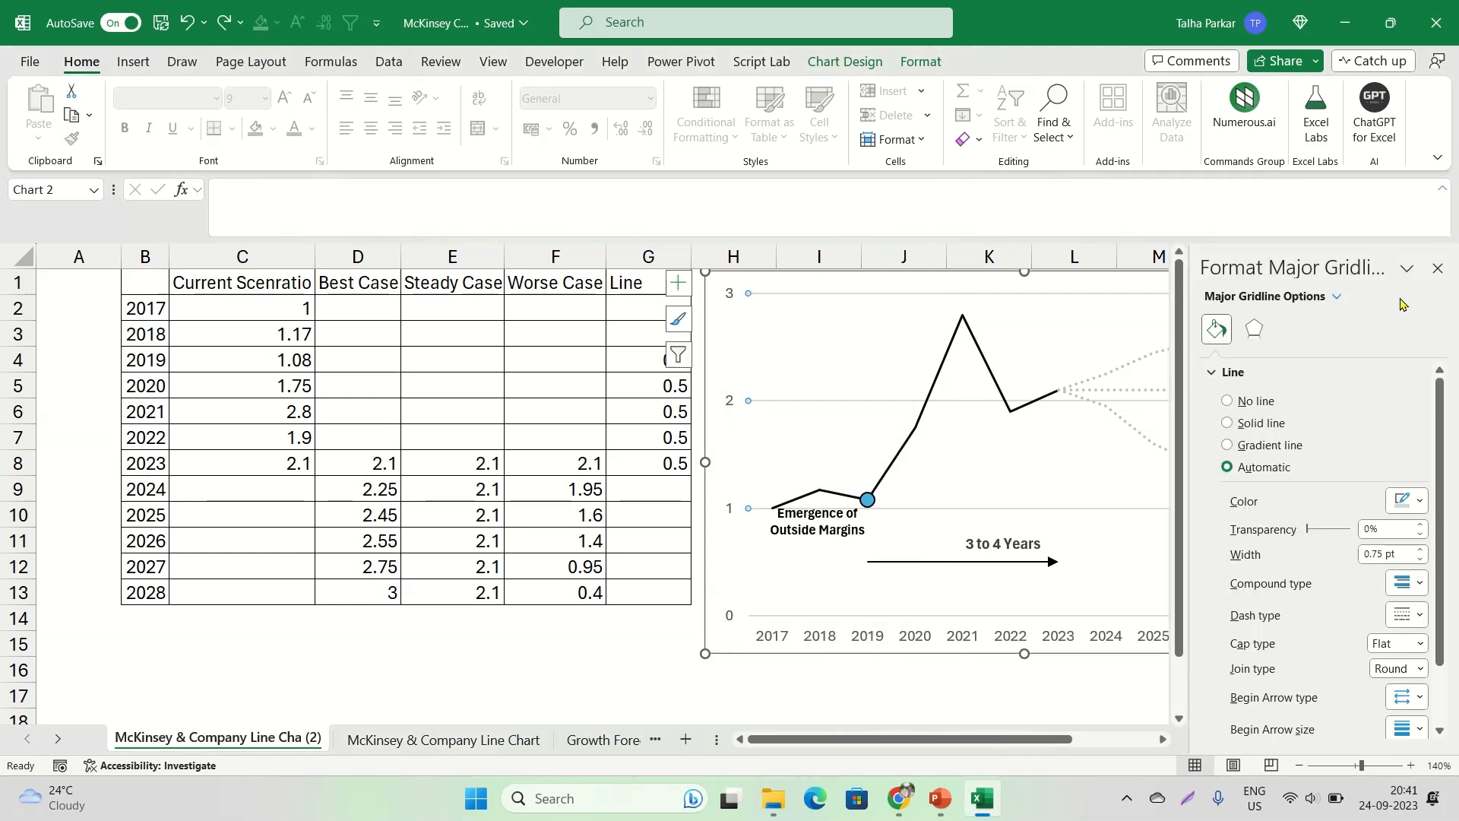
pyautogui.click(1438, 269)
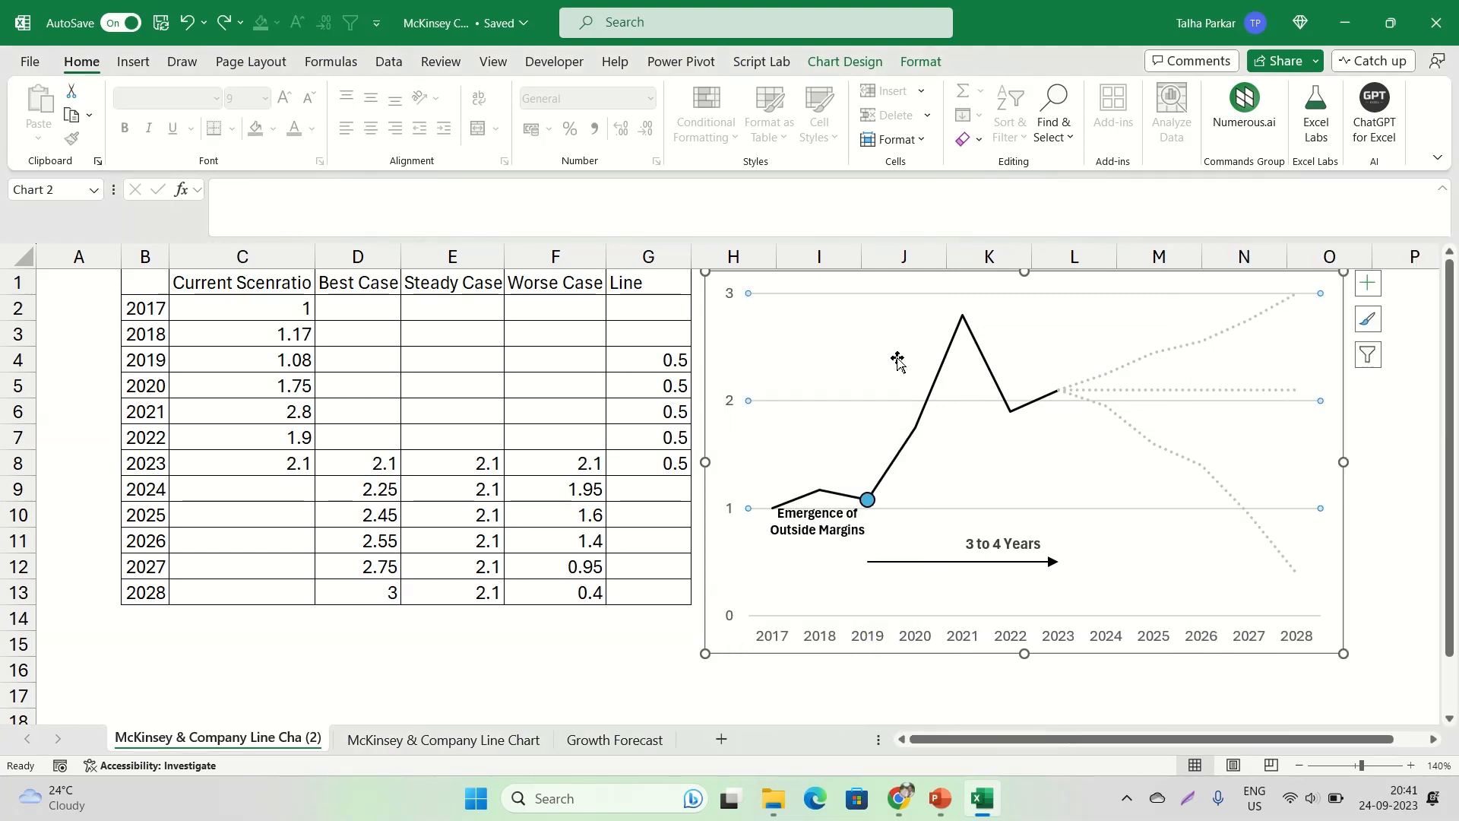
# Examine the vertical axis's bounds, units, tick mark, label and number format options, and close the axis formatting
pyautogui.click(730, 401)
pyautogui.rightClick(727, 402)
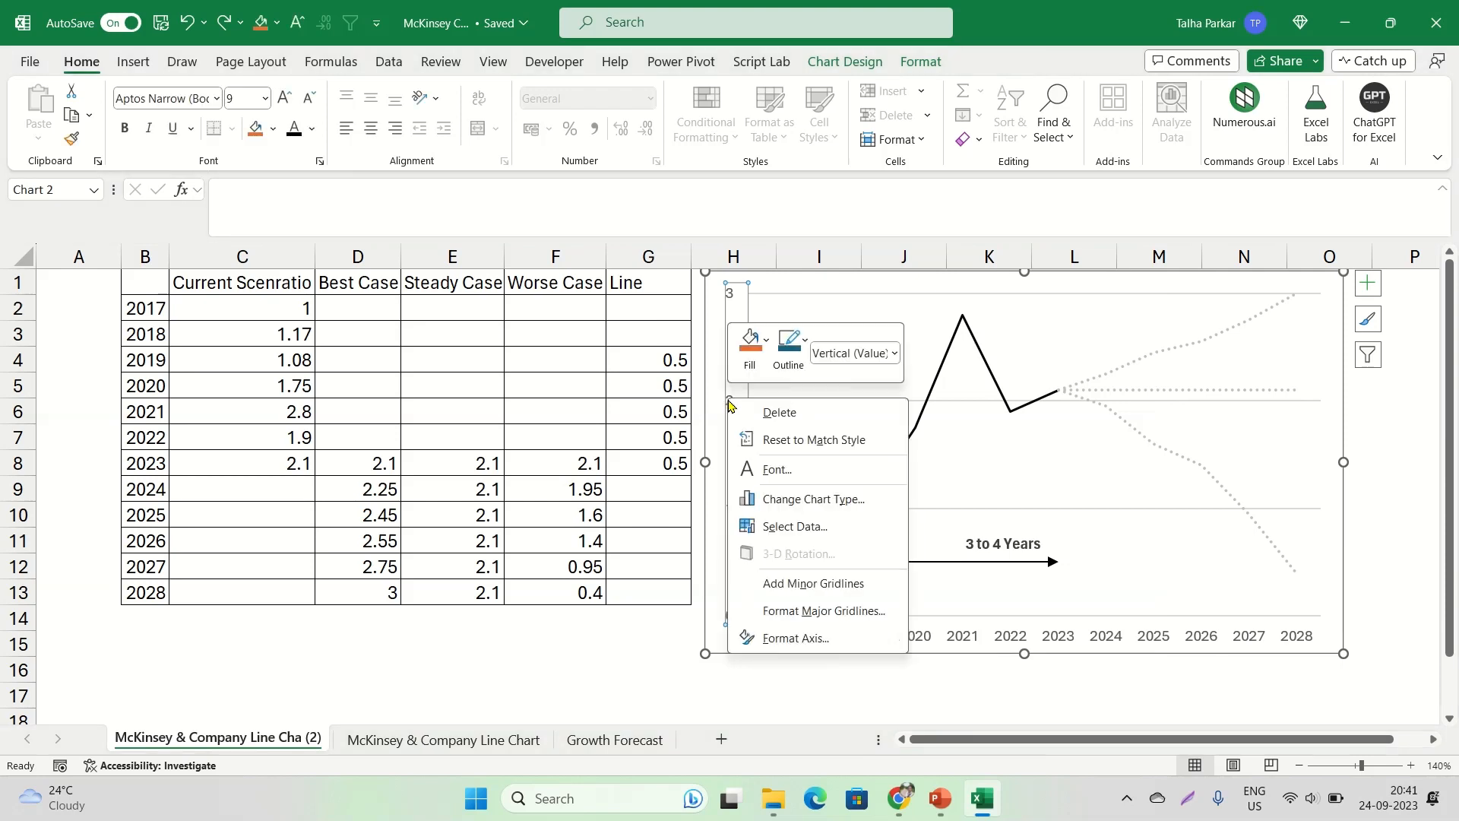
pyautogui.click(795, 638)
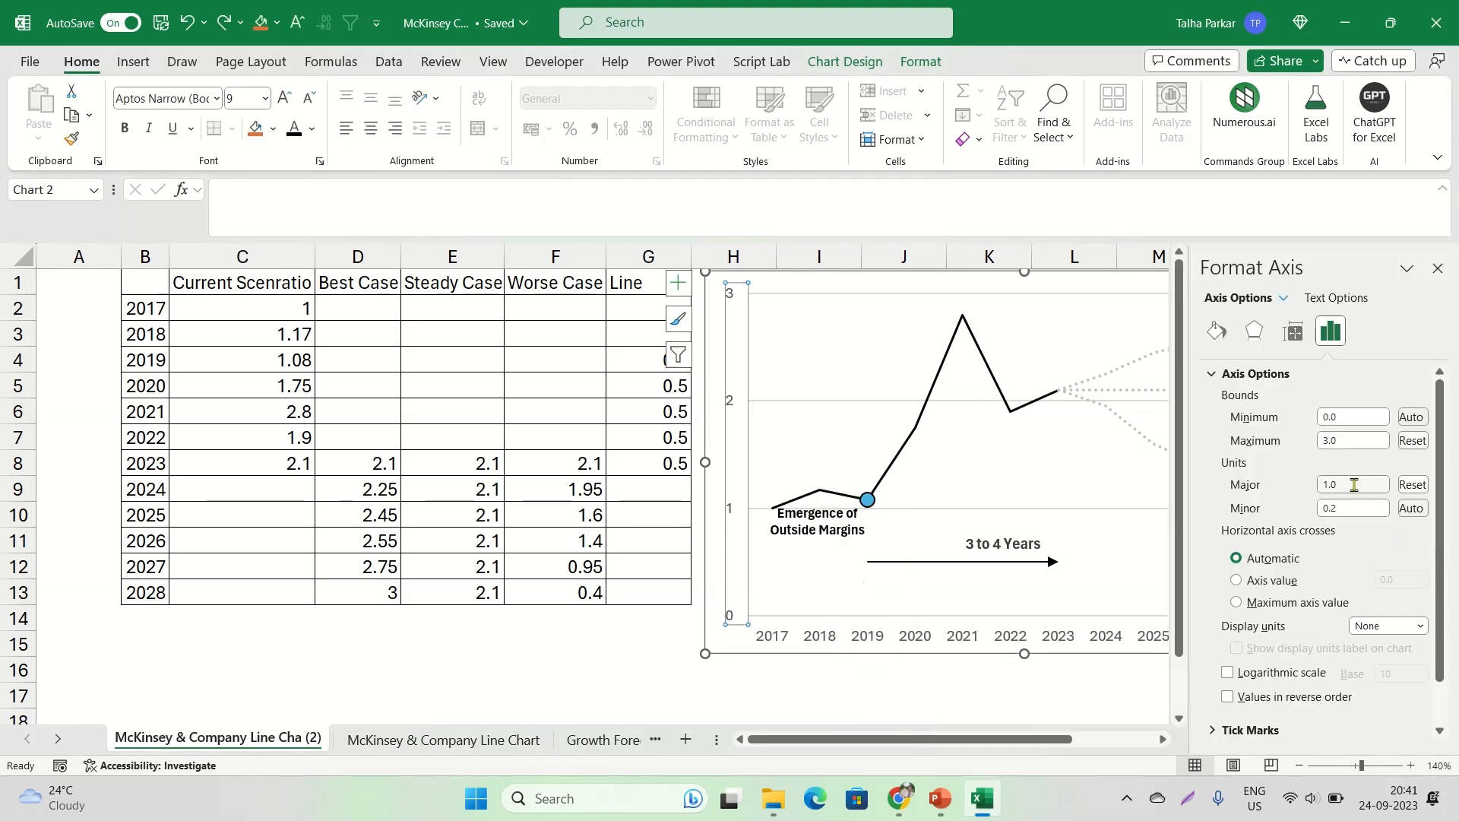
pyautogui.scroll(-1, 1338, 538)
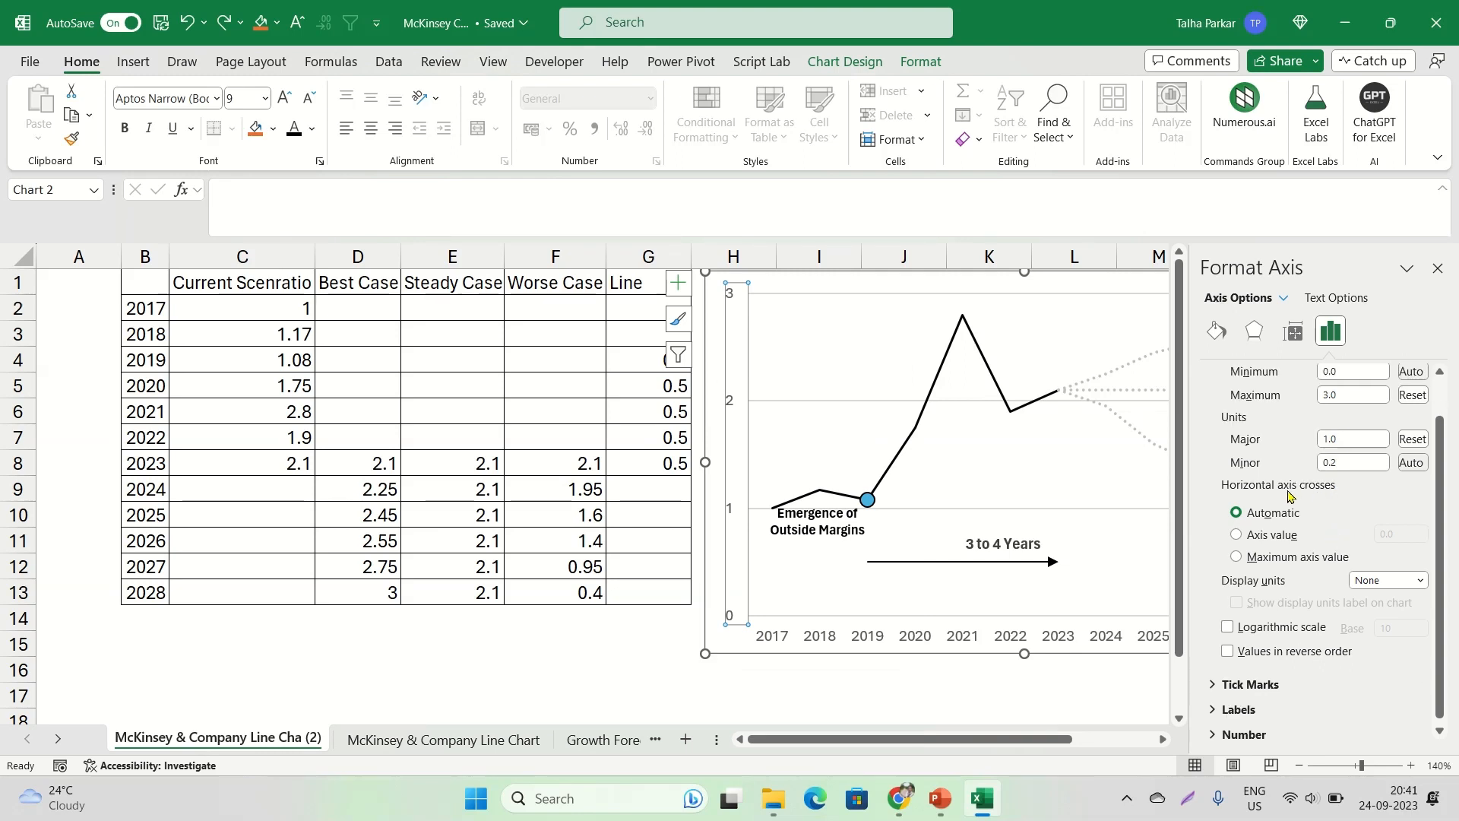
pyautogui.scroll(-1, 1333, 518)
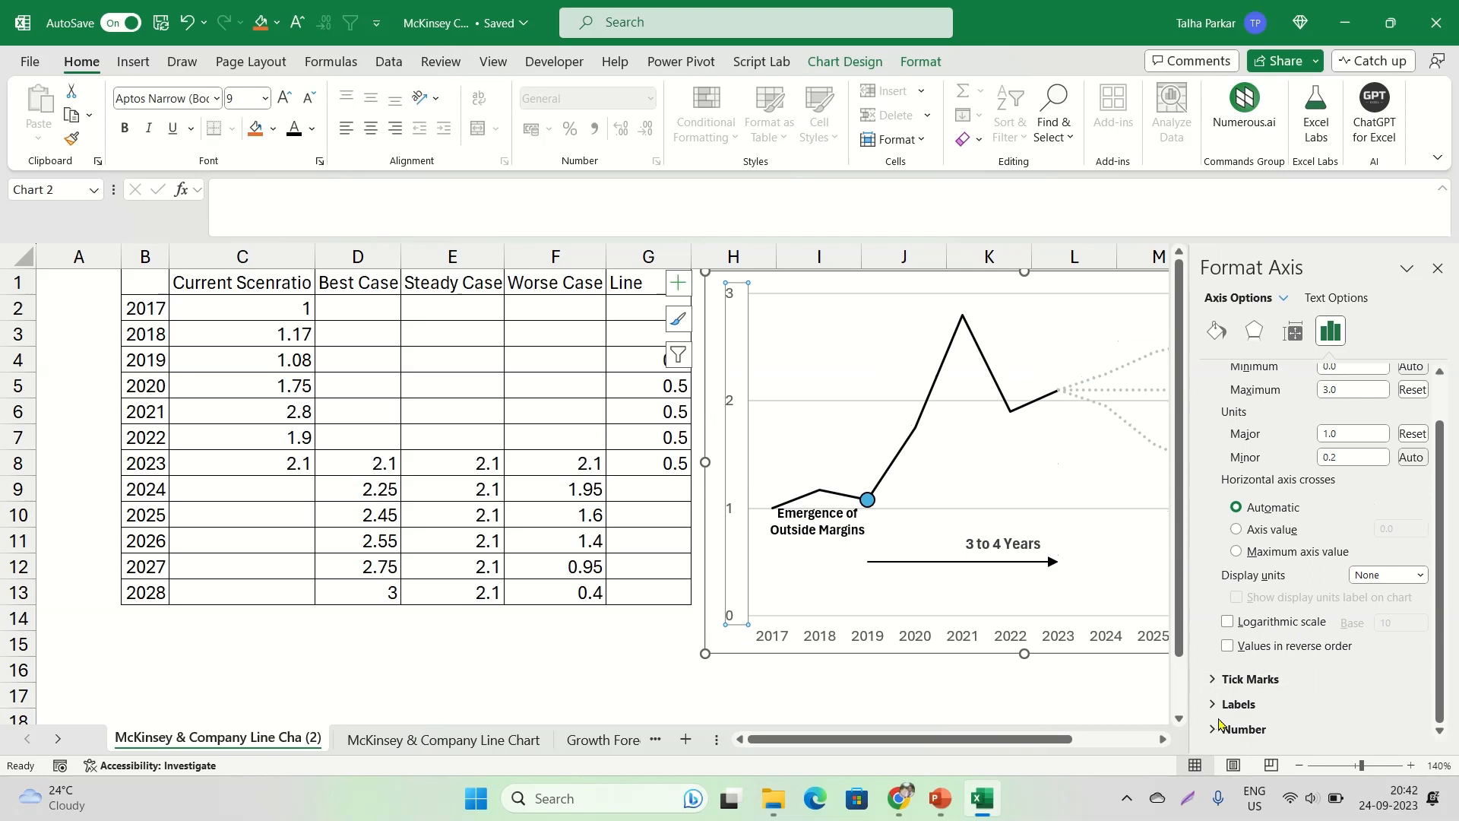
pyautogui.click(1240, 729)
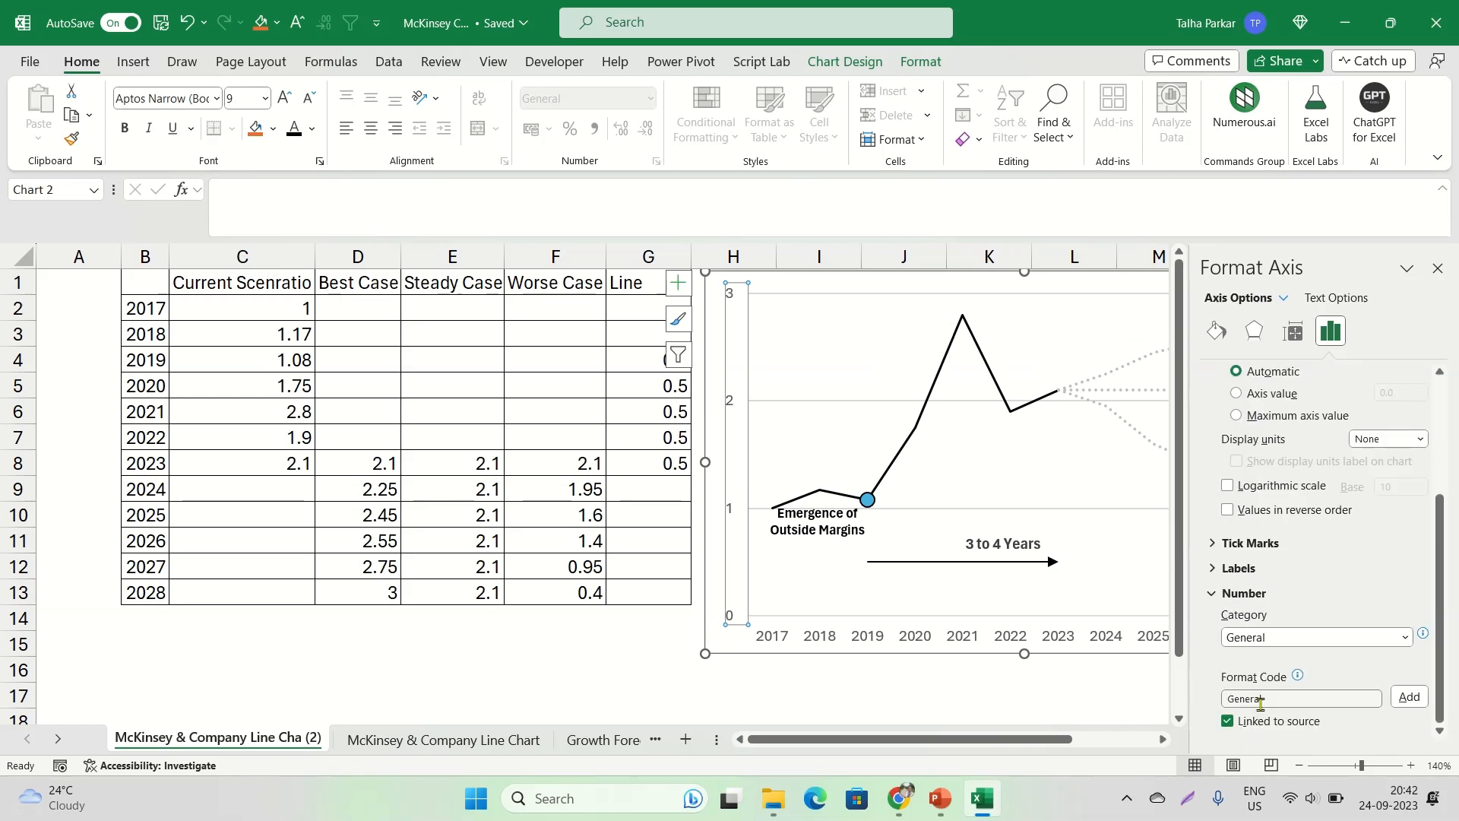
pyautogui.click(1205, 570)
pyautogui.click(1234, 546)
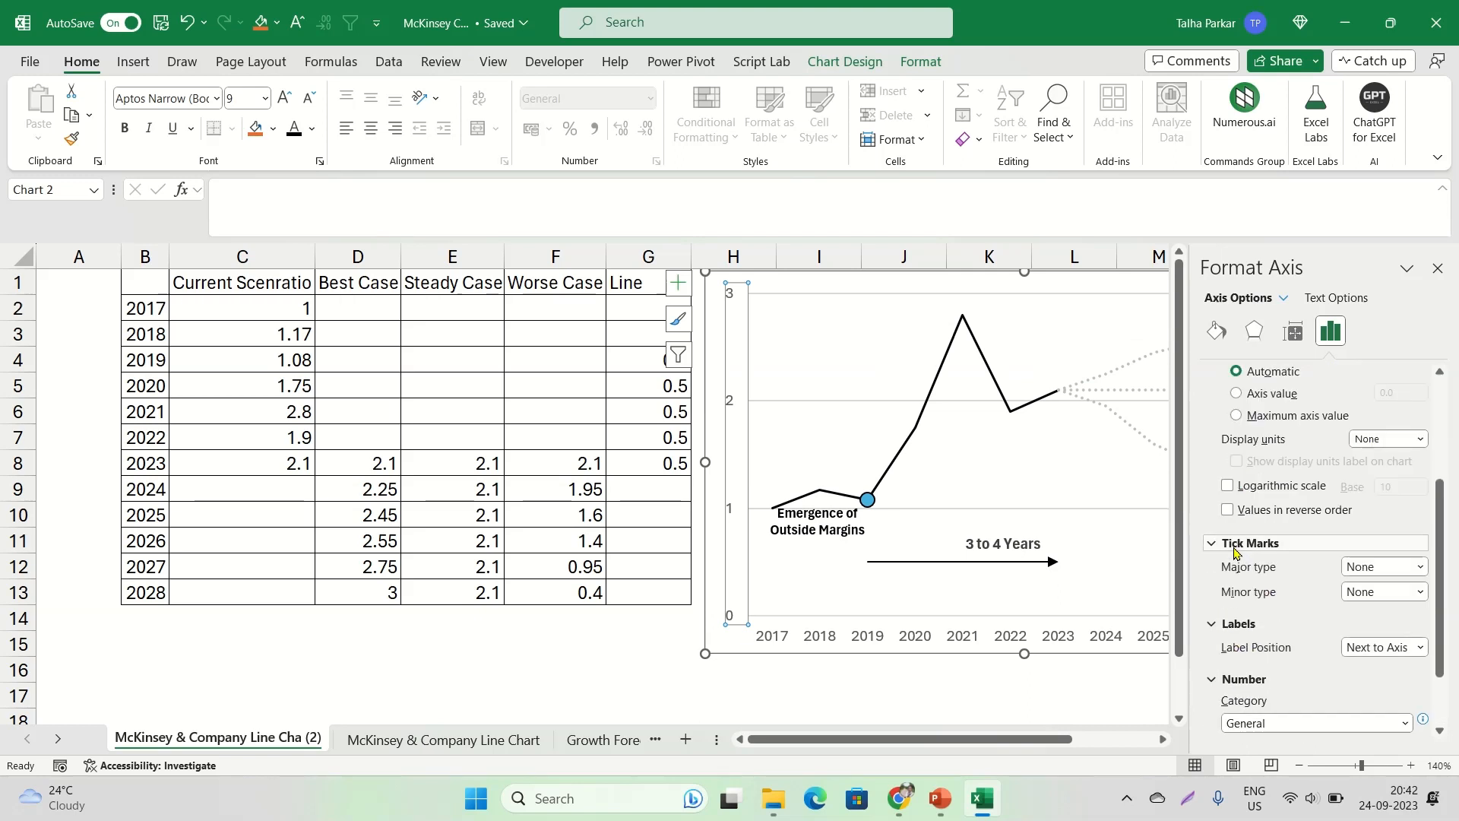
pyautogui.scroll(5, 1237, 553)
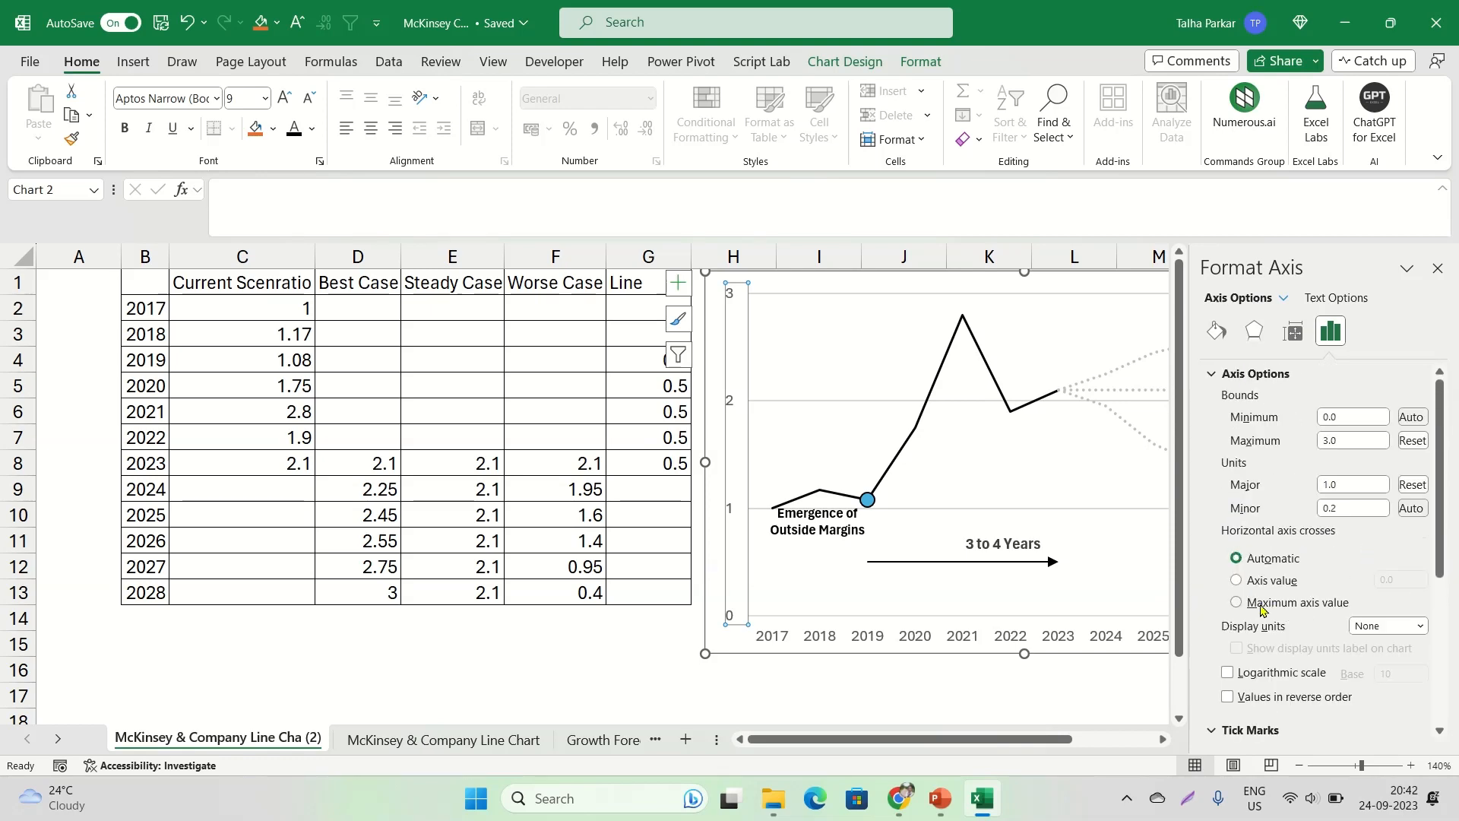
pyautogui.click(1438, 268)
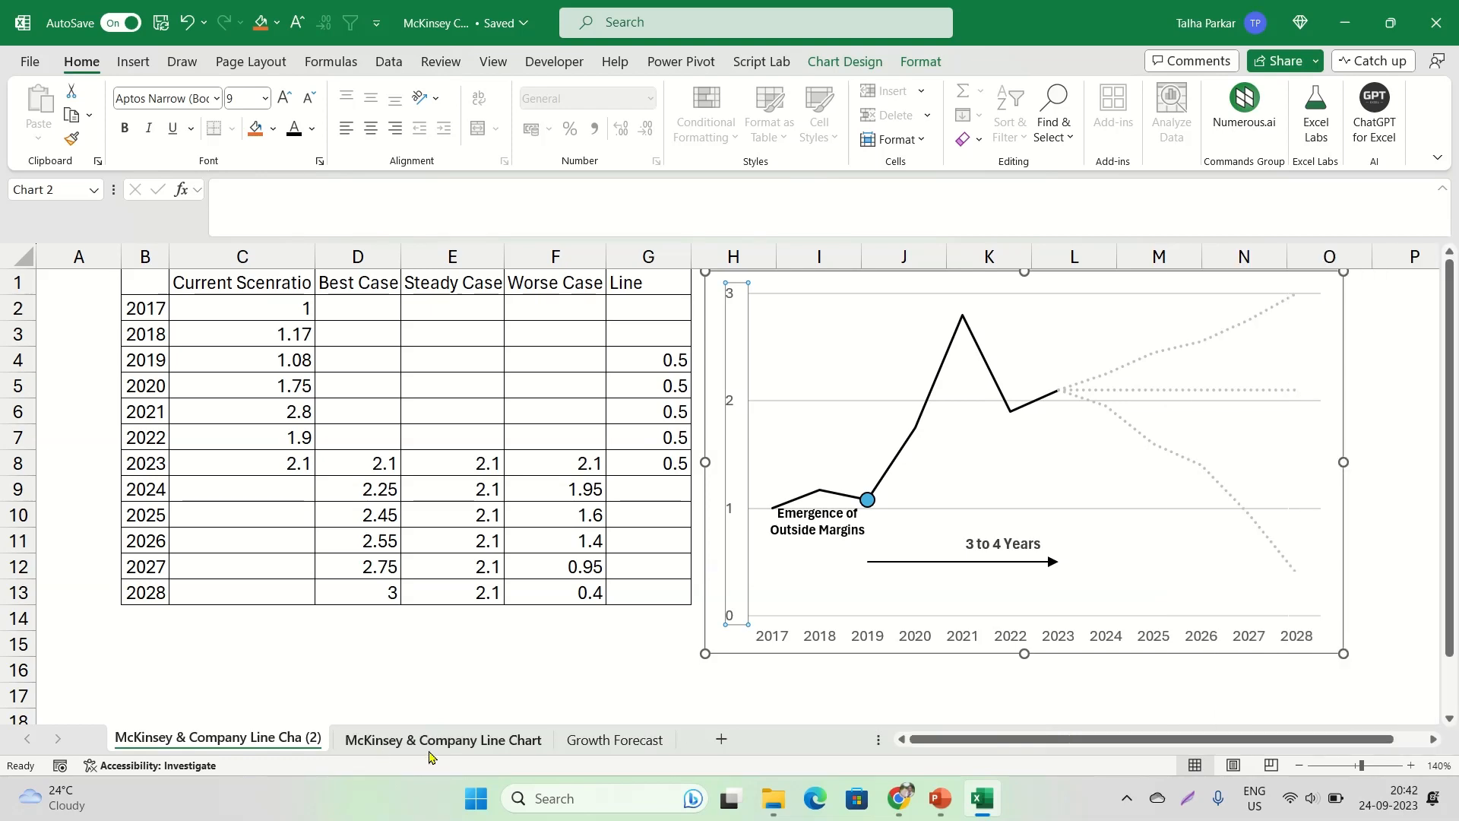
# View the reference chart on the McKinsey & Company Line Chart sheet, and switch to Chrome to view McKinsey's original recycling margin chart
pyautogui.click(425, 740)
pyautogui.click(582, 749)
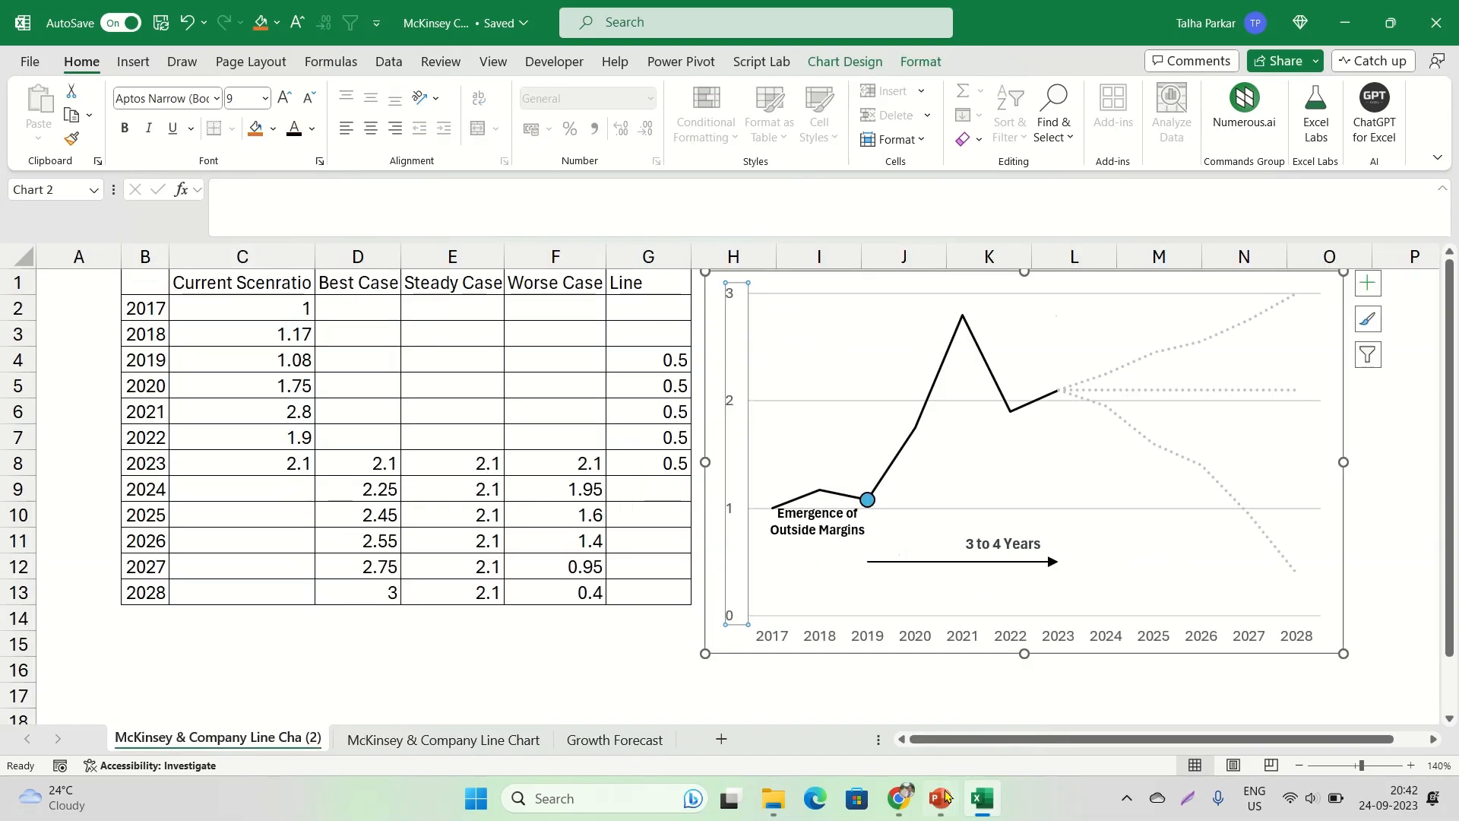
pyautogui.click(940, 798)
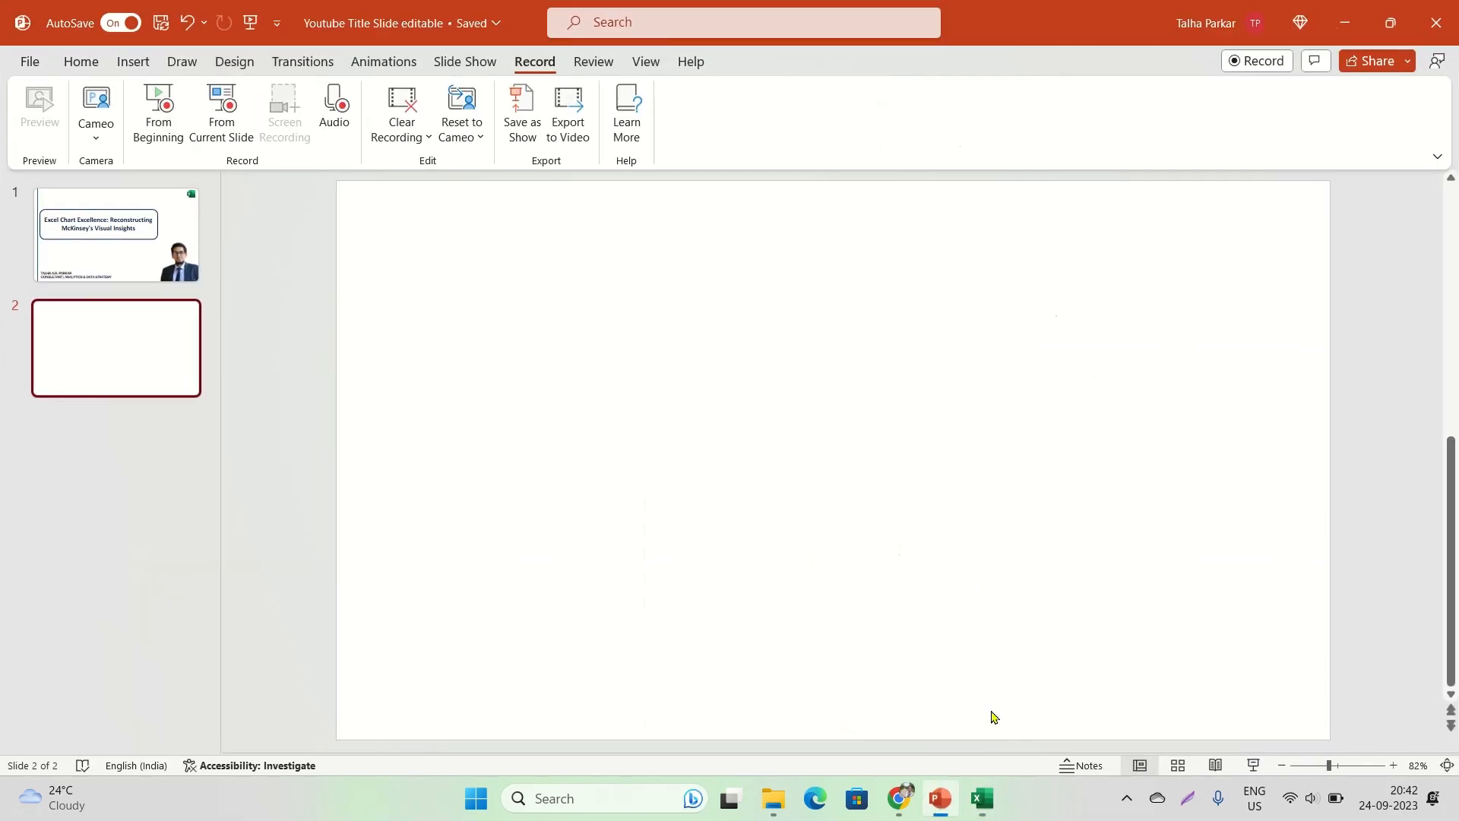
pyautogui.click(935, 804)
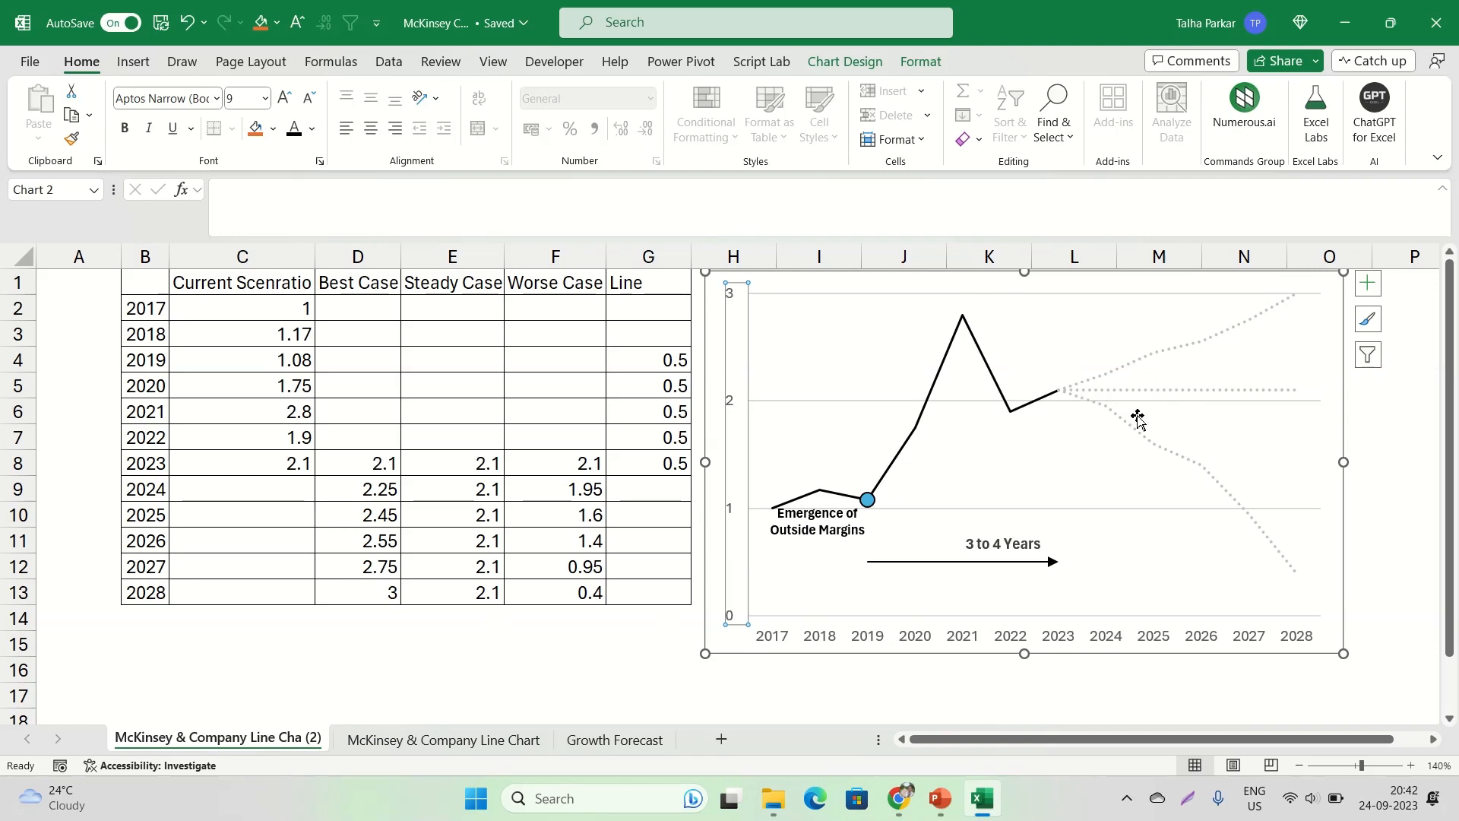
pyautogui.click(899, 798)
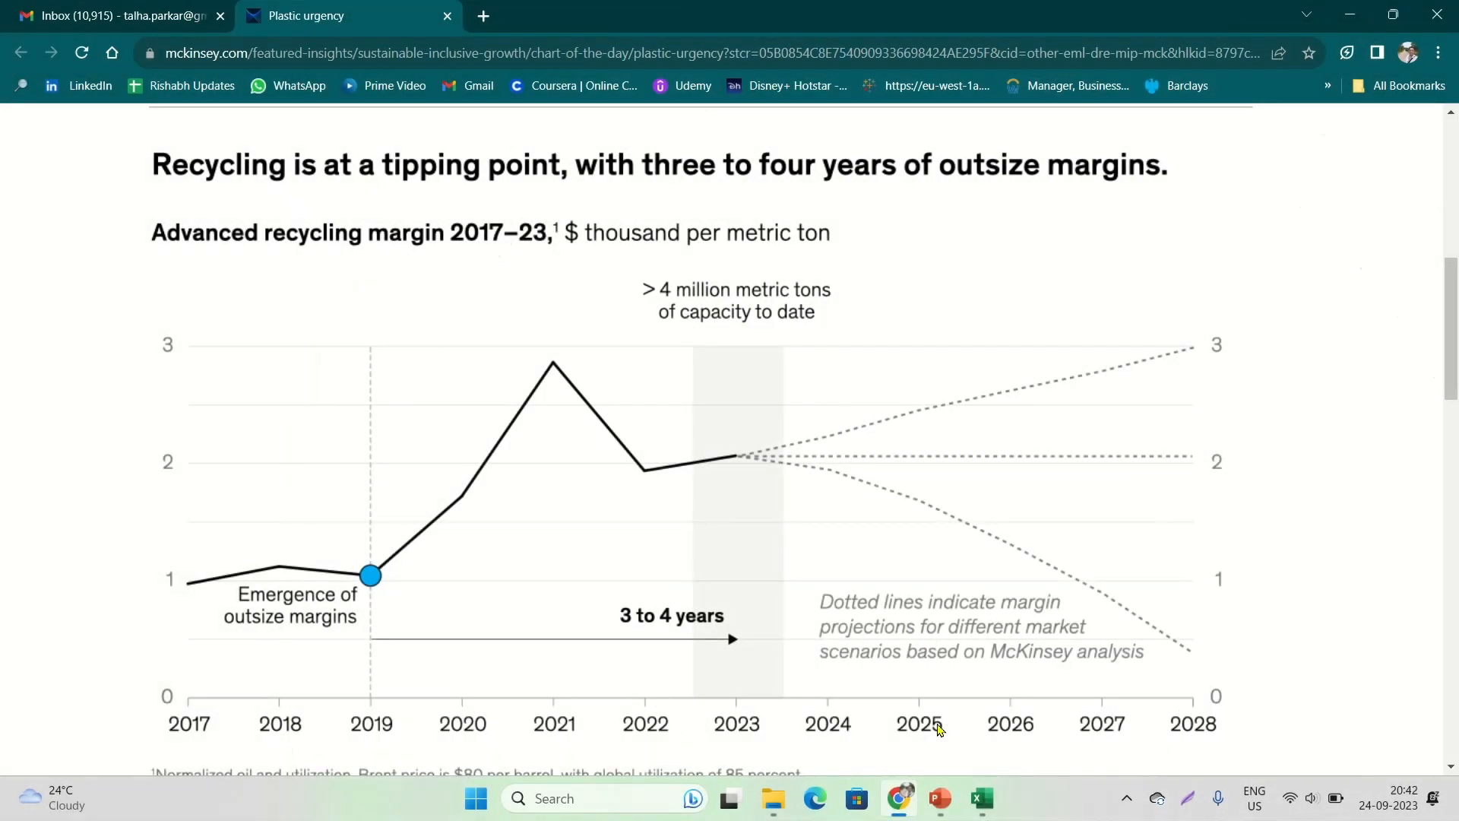
# Switch to File Explorer and open the McKinsey Chart ppt presentation from the McKinsey Chart folder
pyautogui.click(773, 798)
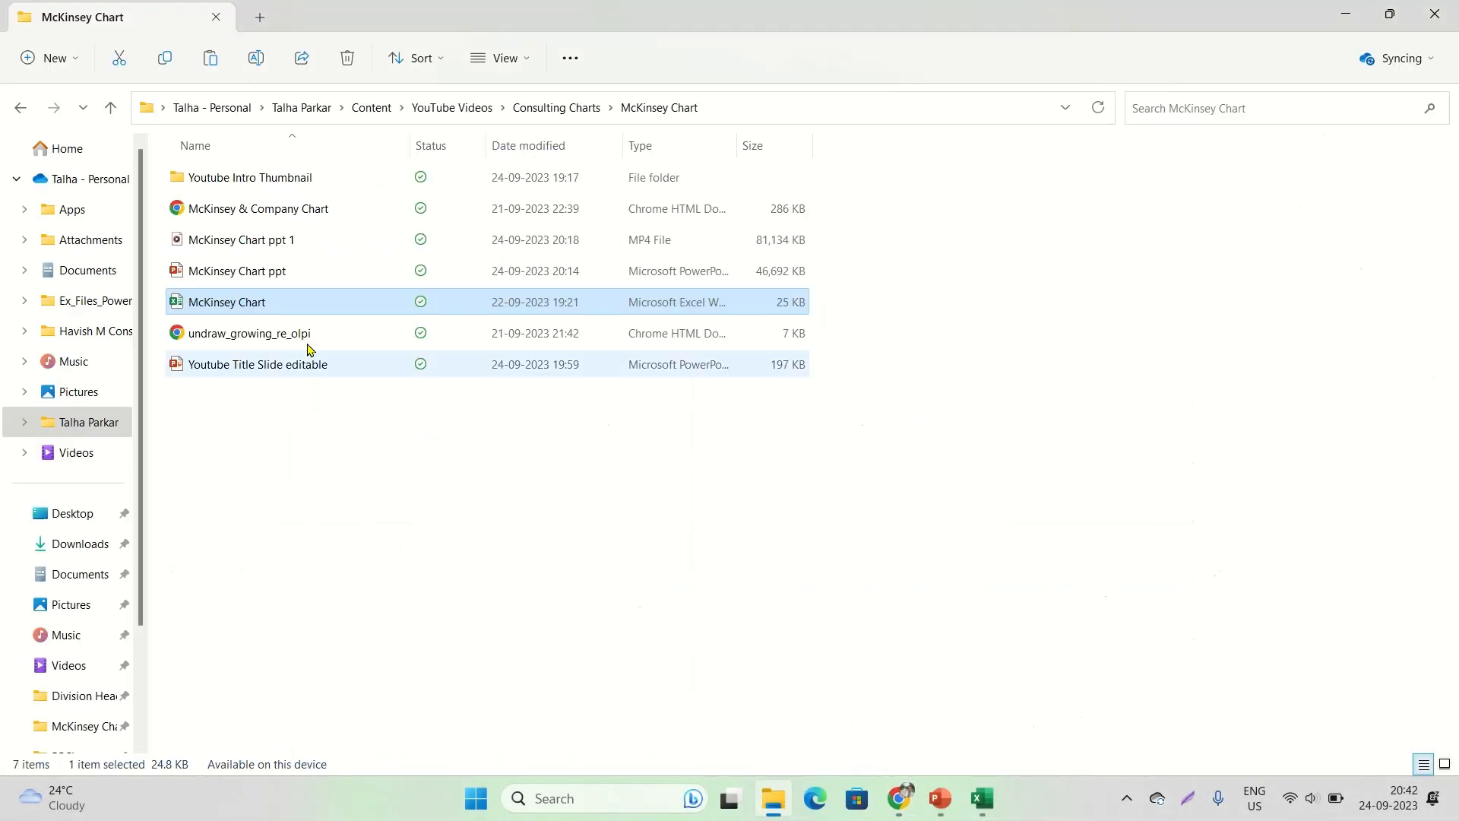
pyautogui.click(254, 272)
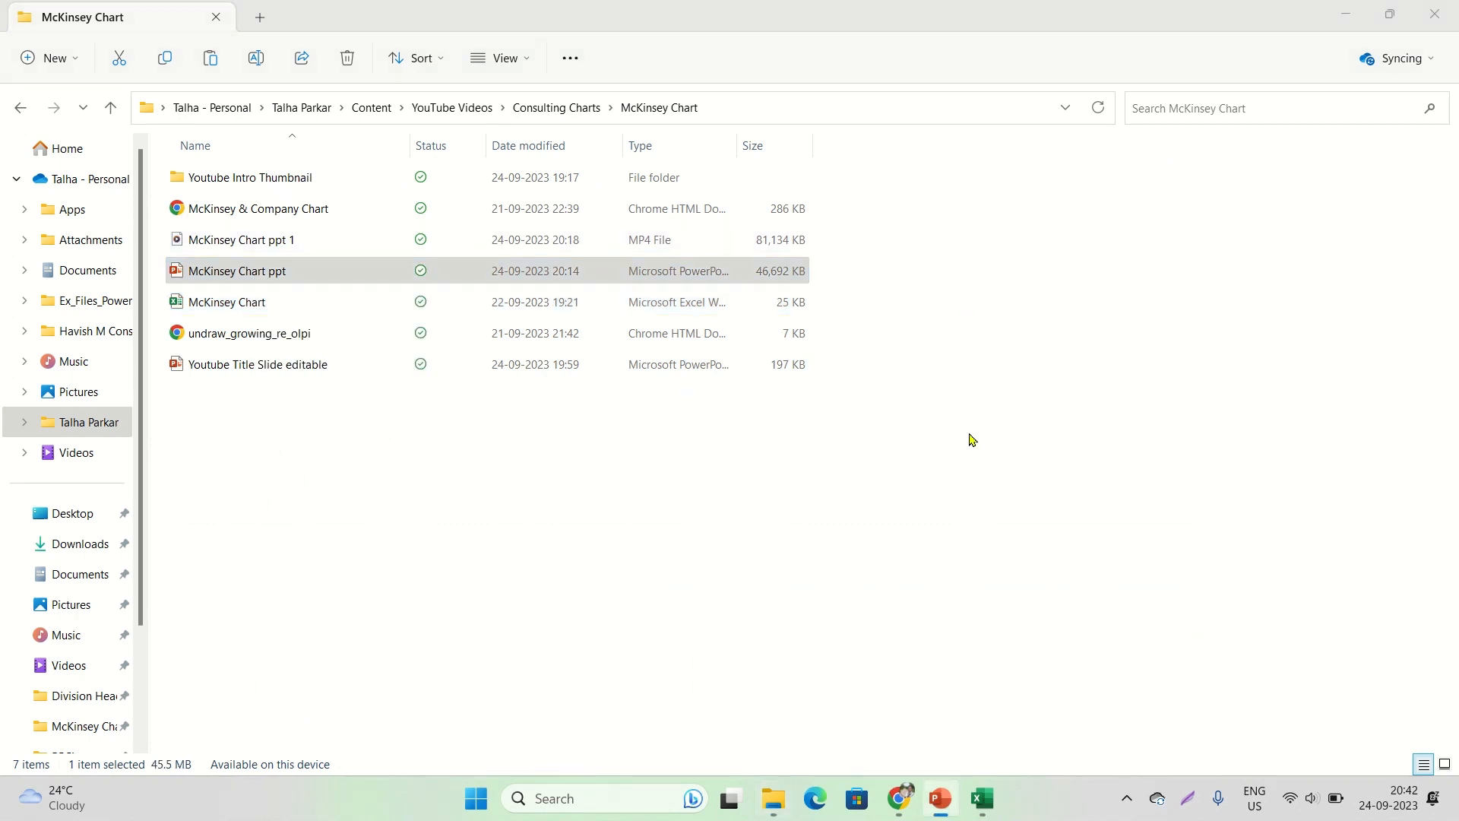
pyautogui.click(781, 269)
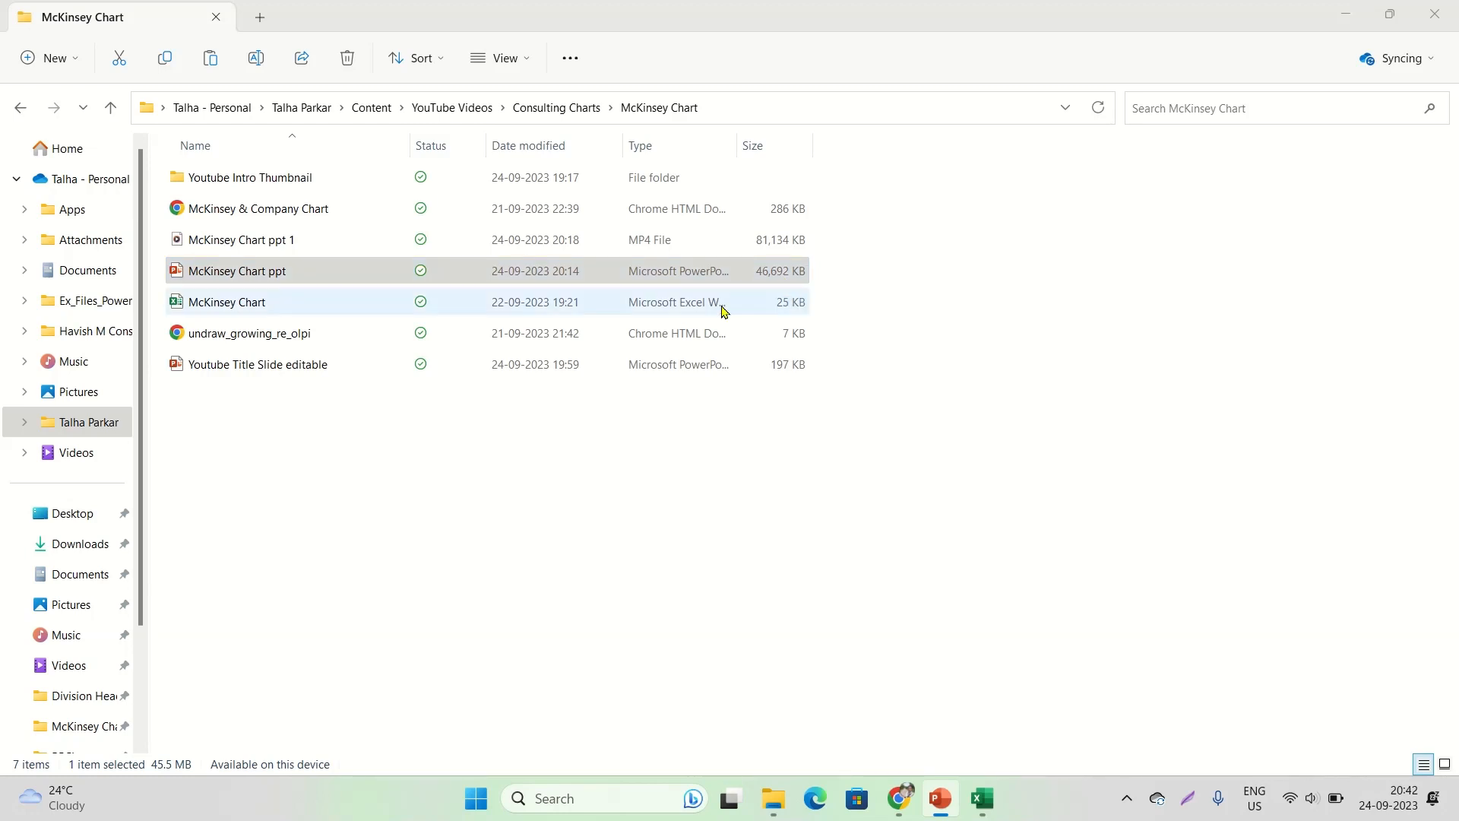
pyautogui.click(303, 271)
pyautogui.doubleClick(226, 272)
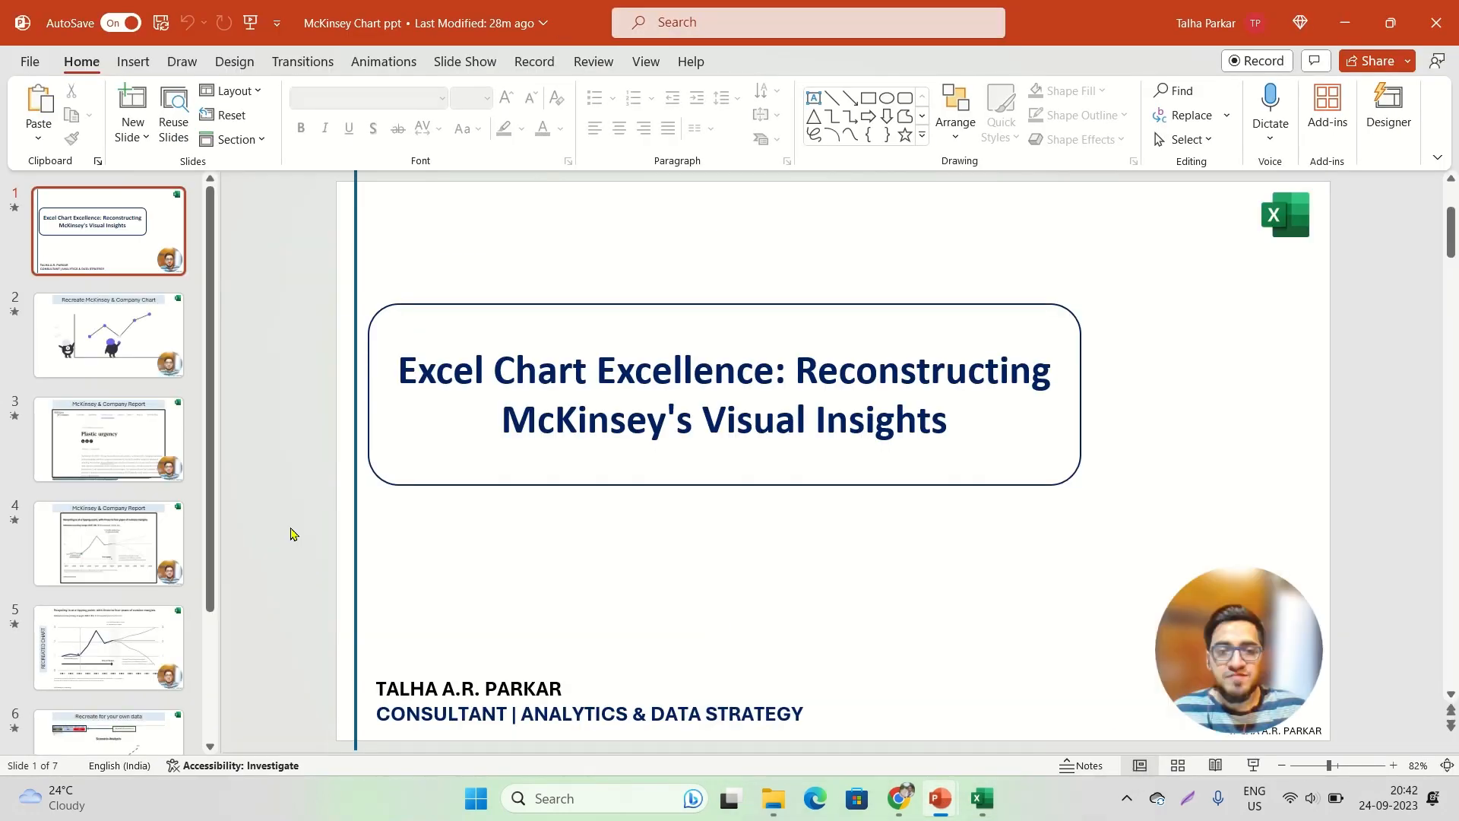
# On slide 5 with the recreated chart, shrink the presenter video and tuck it into the slide's lower-right corner
pyautogui.click(116, 437)
pyautogui.click(121, 543)
pyautogui.click(129, 667)
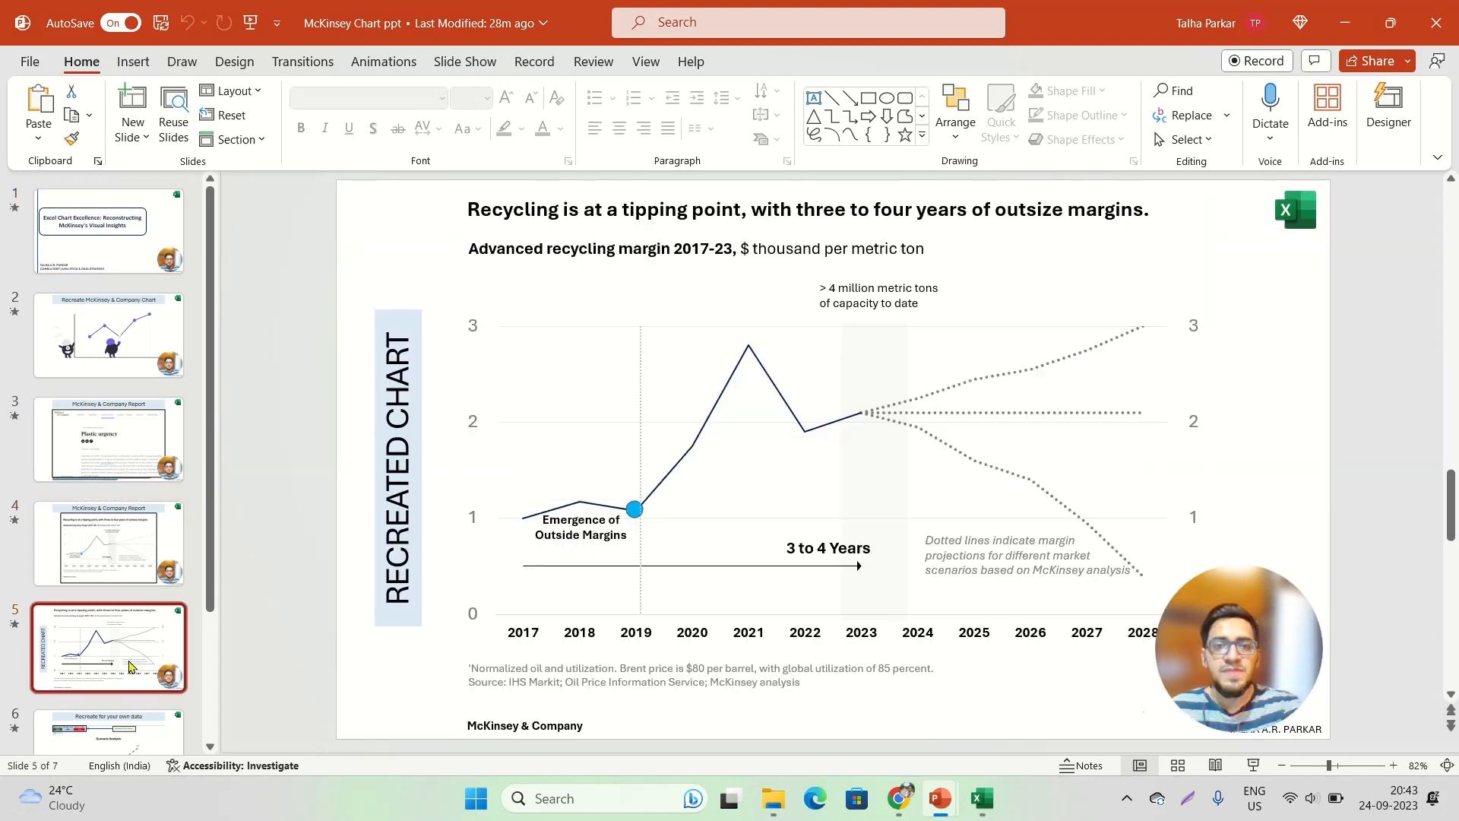
pyautogui.click(1254, 644)
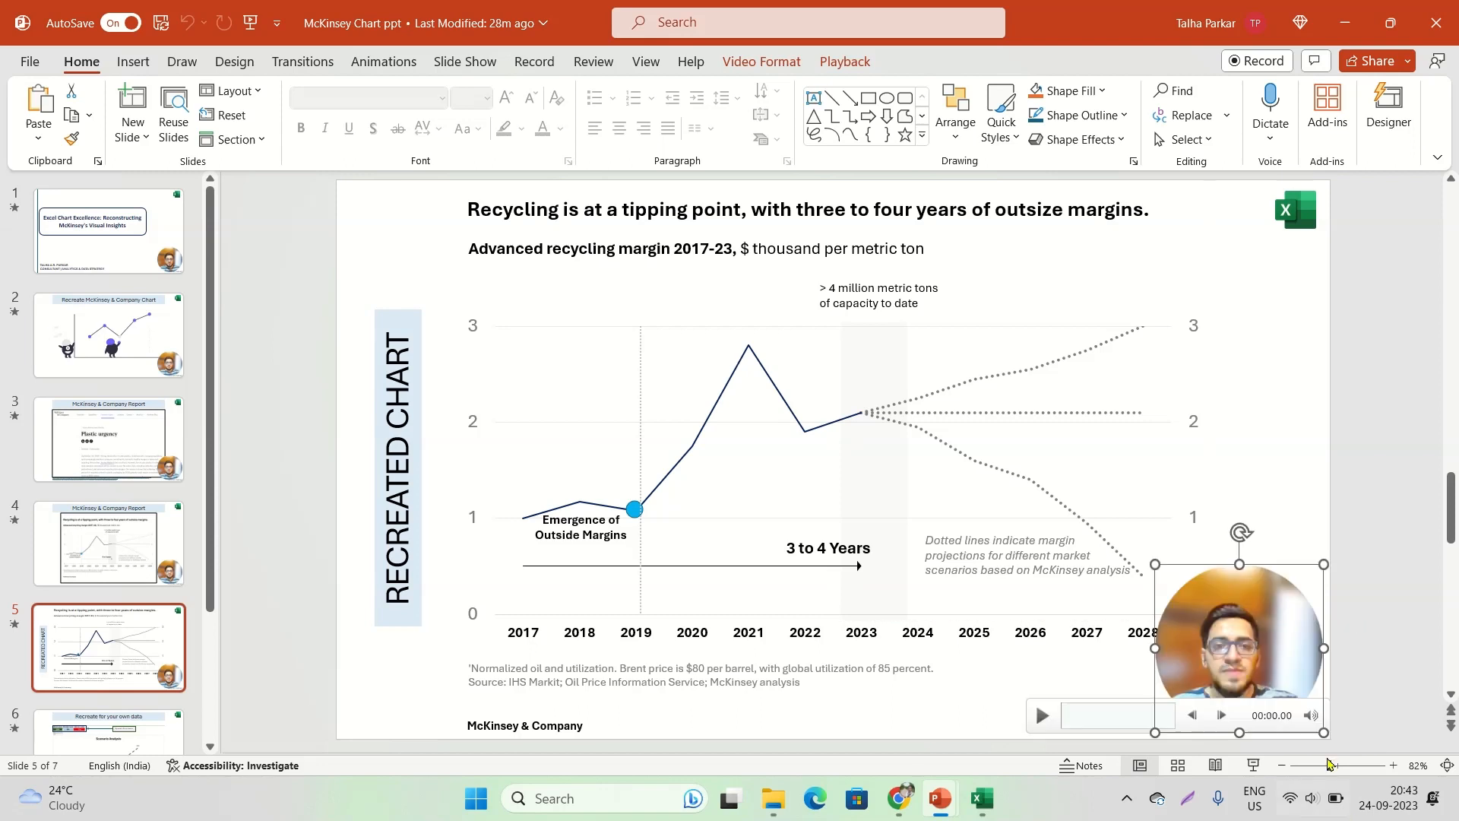
pyautogui.moveTo(1278, 609); pyautogui.dragTo(1286, 643)
pyautogui.moveTo(1162, 595); pyautogui.dragTo(1279, 712)
pyautogui.click(1233, 627)
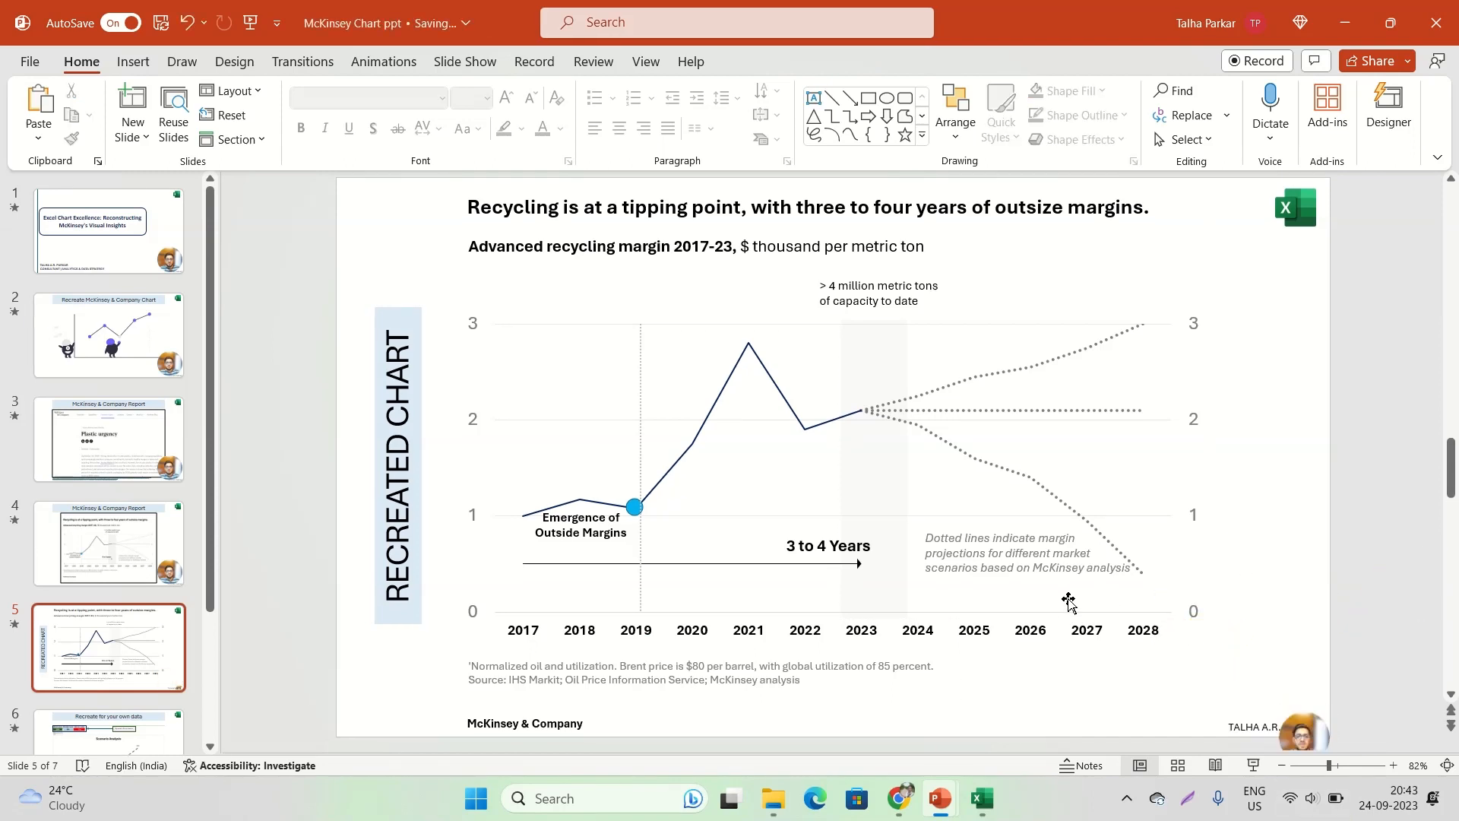
# Examine the recreated chart on slide 5 along with its labels, projections note, source footnote, title, subtitle and capacity annotation
pyautogui.click(536, 366)
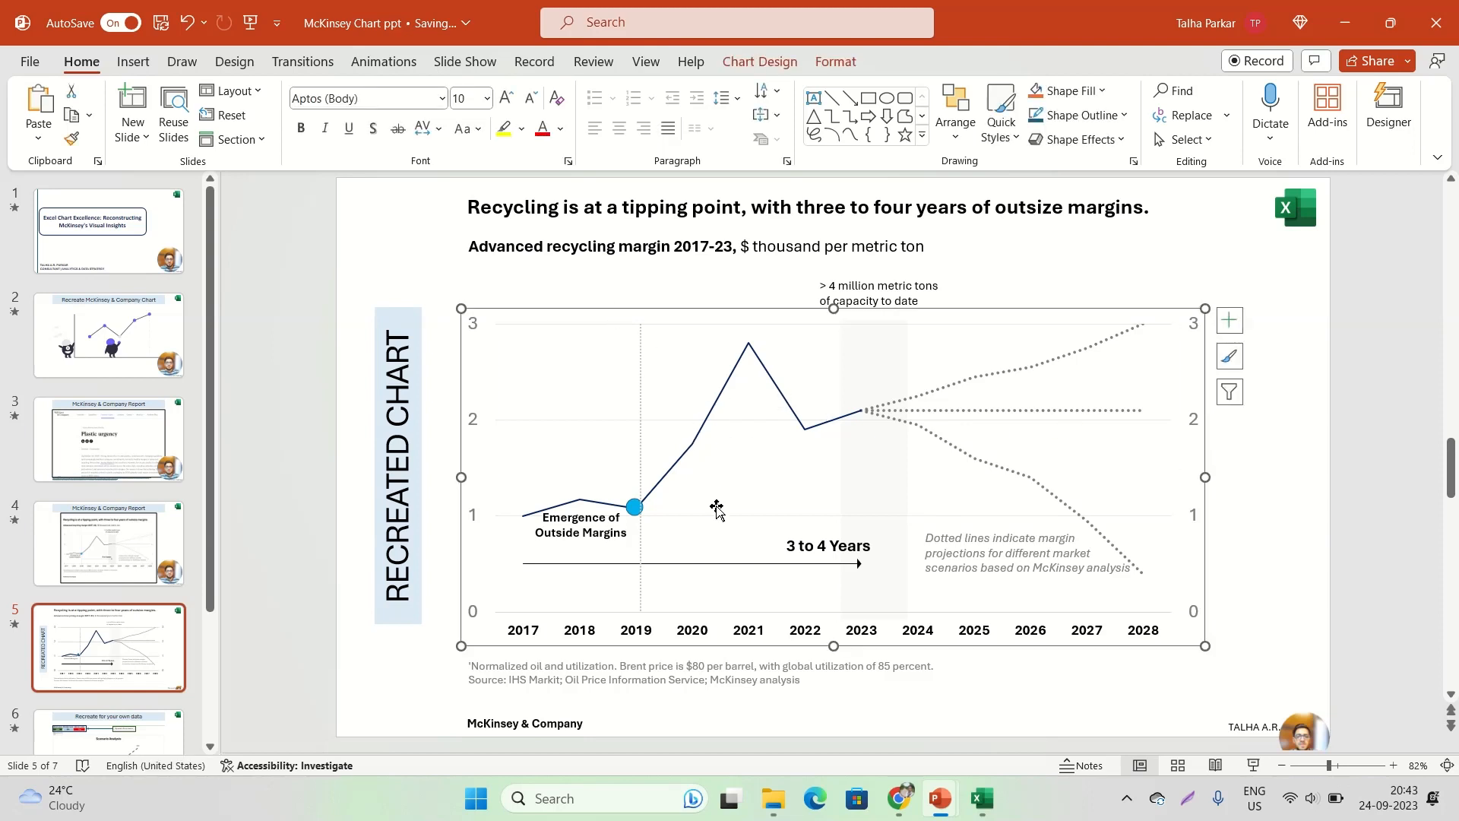
pyautogui.click(832, 547)
pyautogui.click(582, 534)
pyautogui.click(790, 544)
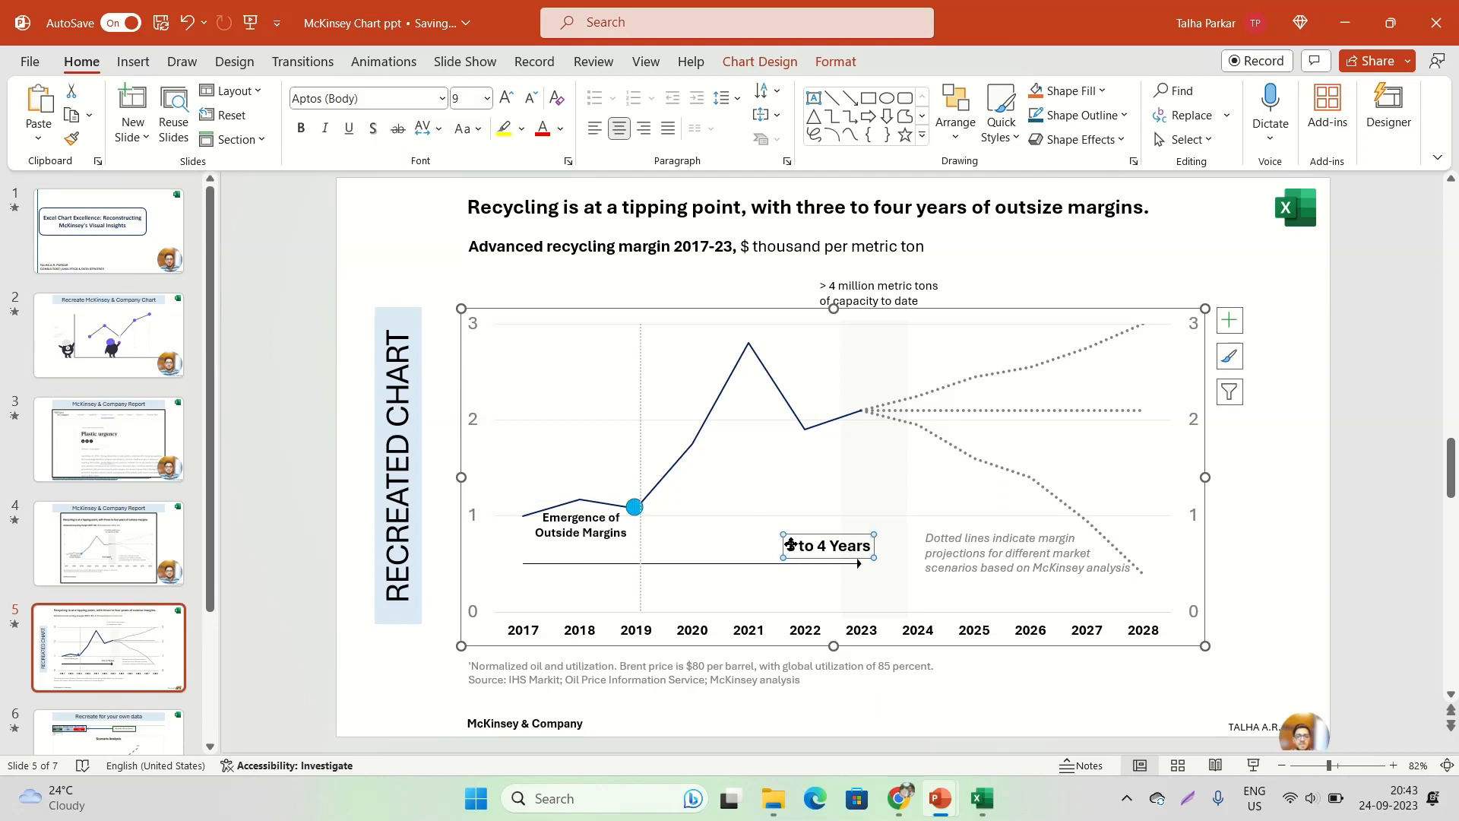
pyautogui.click(969, 540)
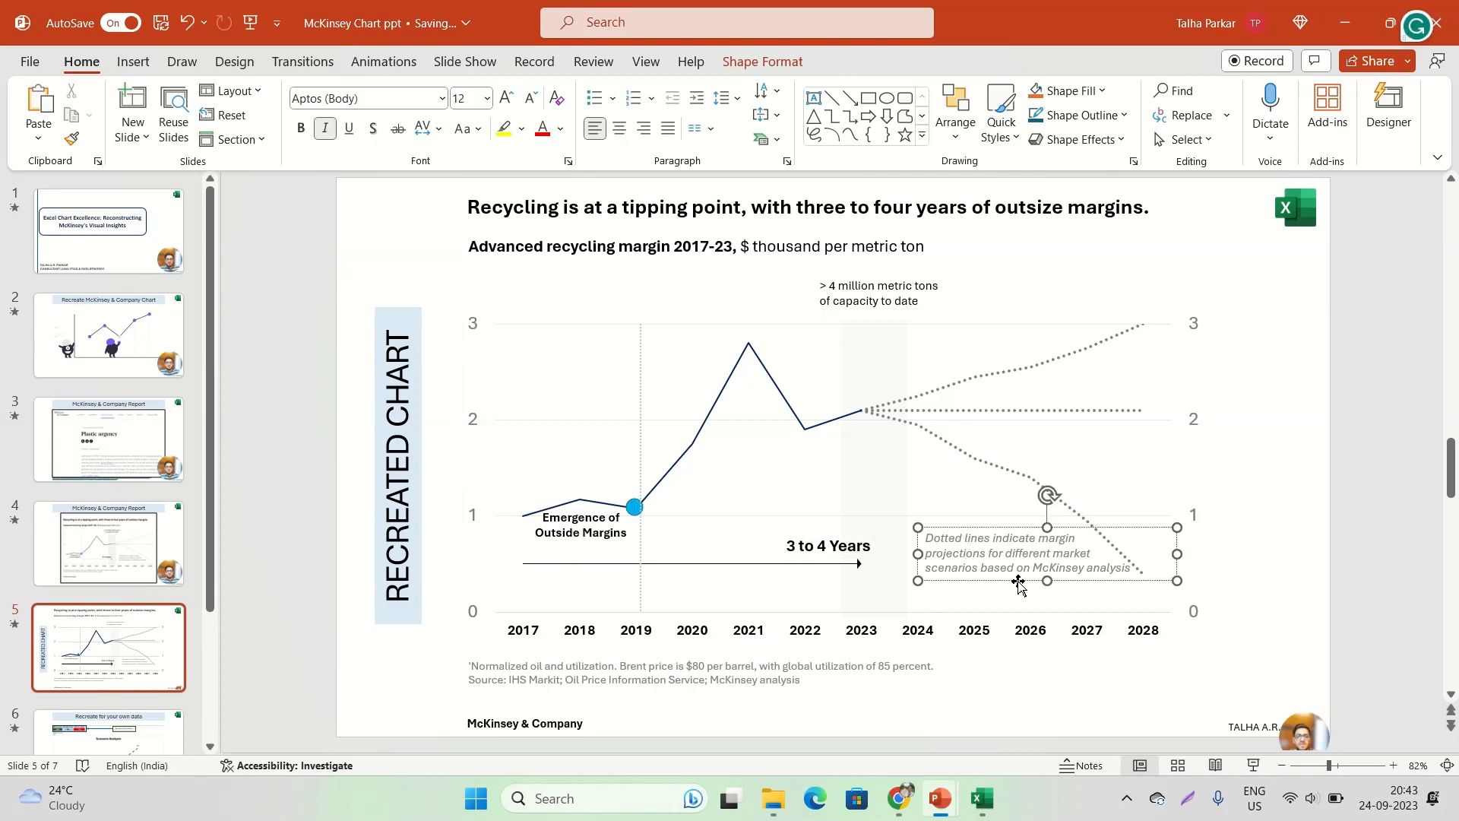
pyautogui.click(606, 679)
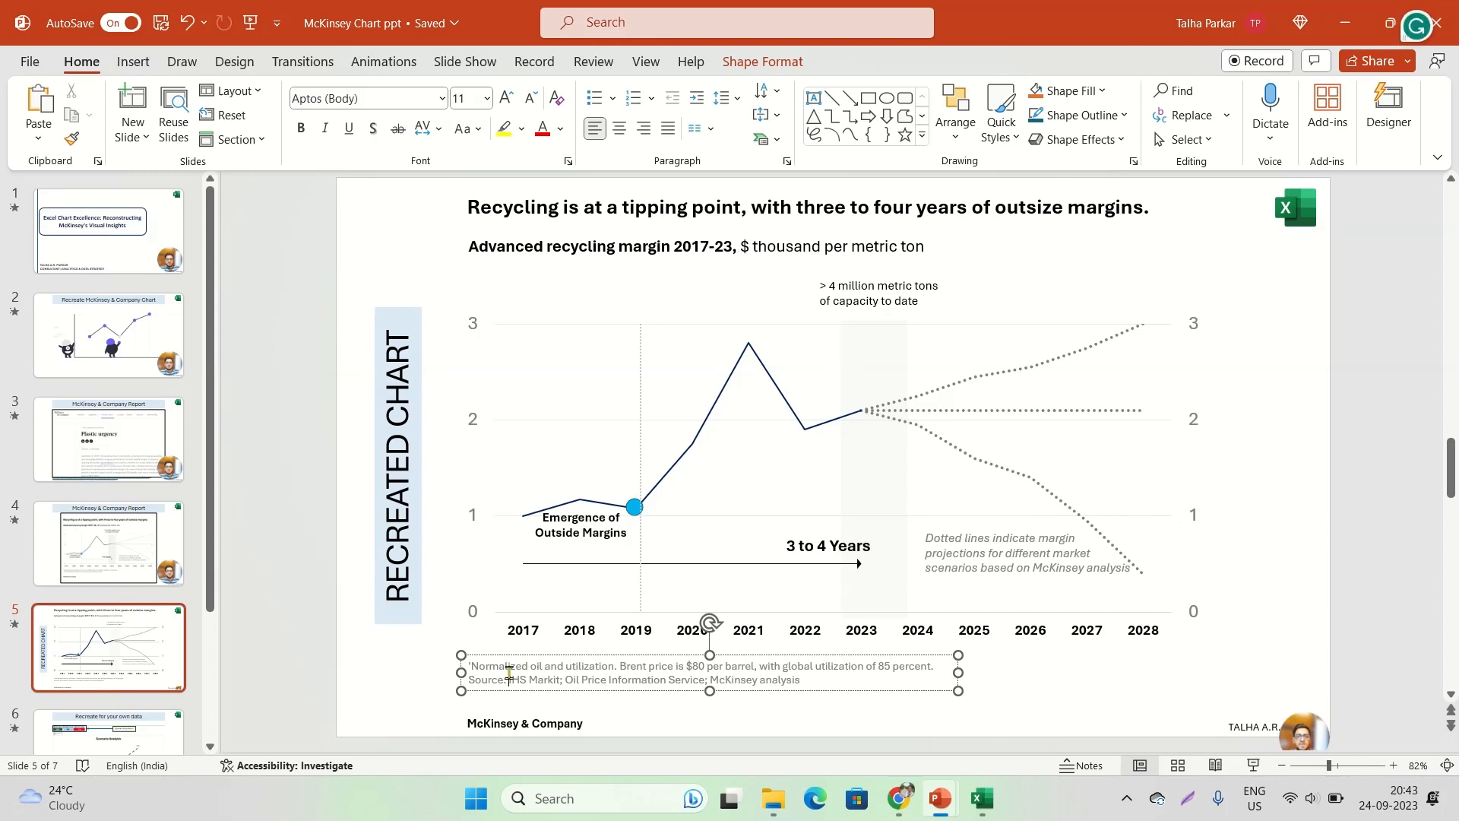
pyautogui.click(635, 257)
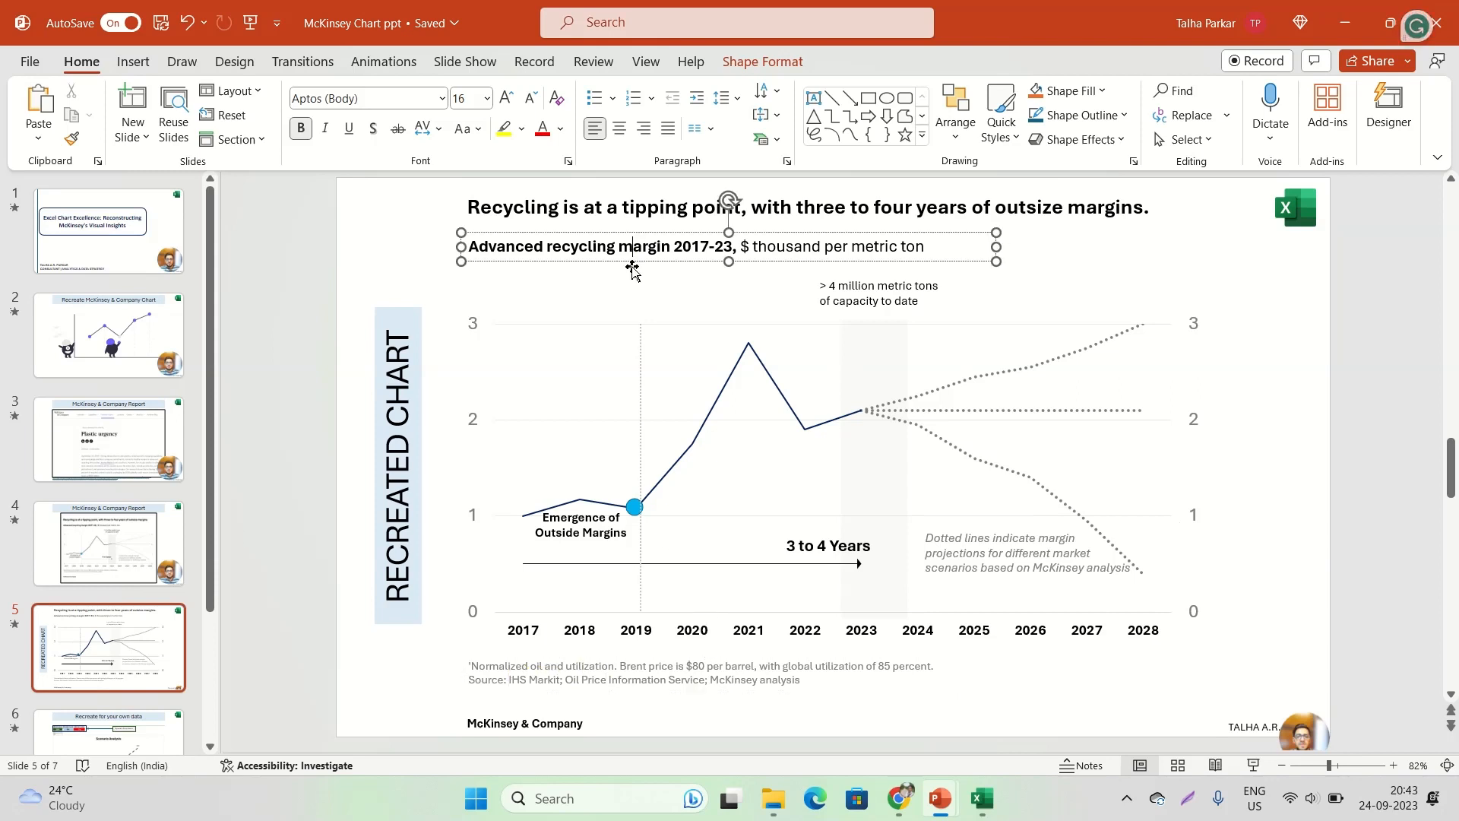
pyautogui.click(623, 214)
pyautogui.click(625, 237)
pyautogui.click(625, 205)
pyautogui.click(630, 244)
pyautogui.click(859, 286)
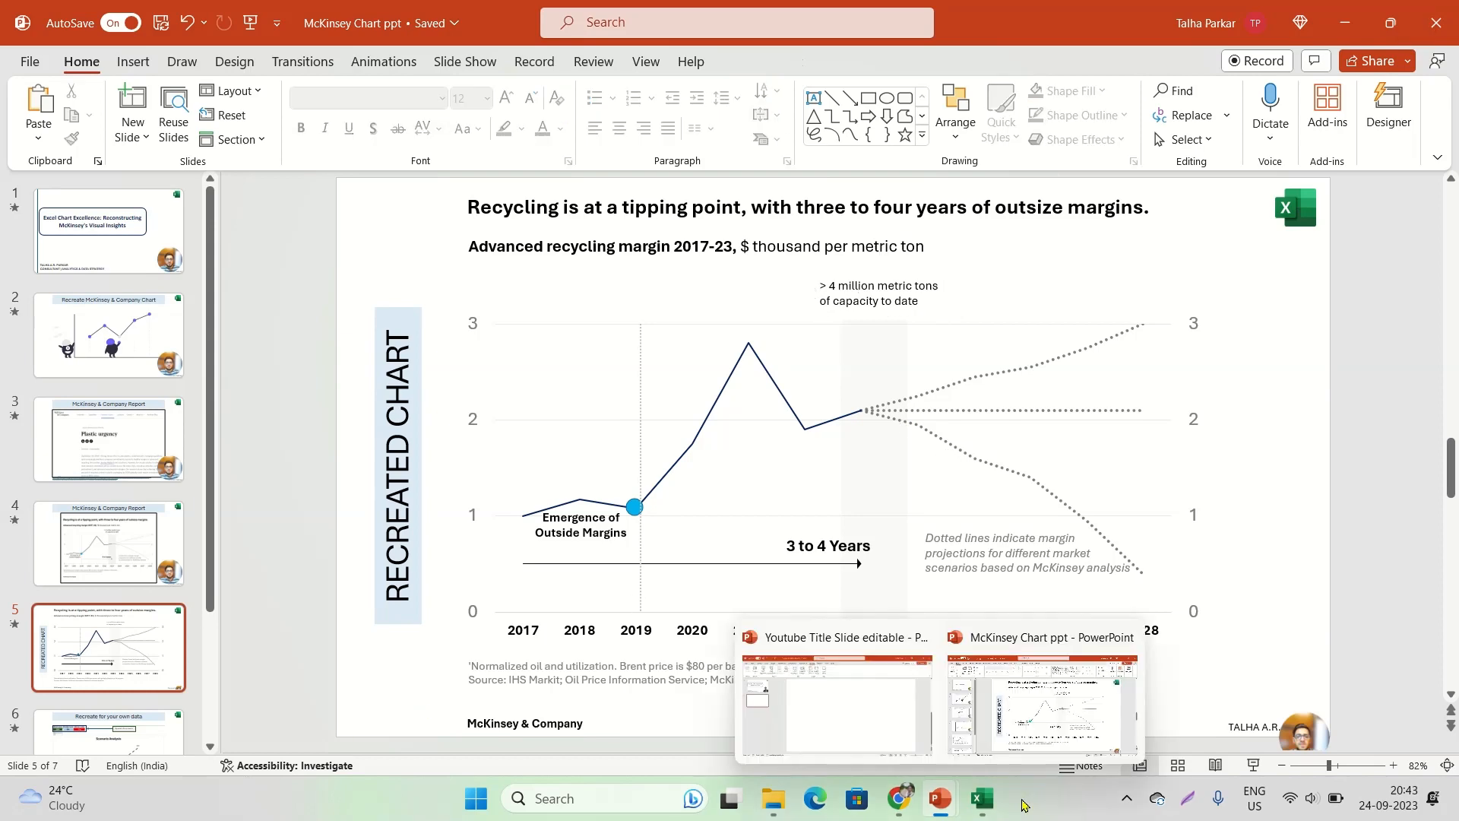
# Switch to Excel and review the scenario data table on the Growth Forecast sheet, covering the current, best, optimum and worse case columns
pyautogui.click(981, 703)
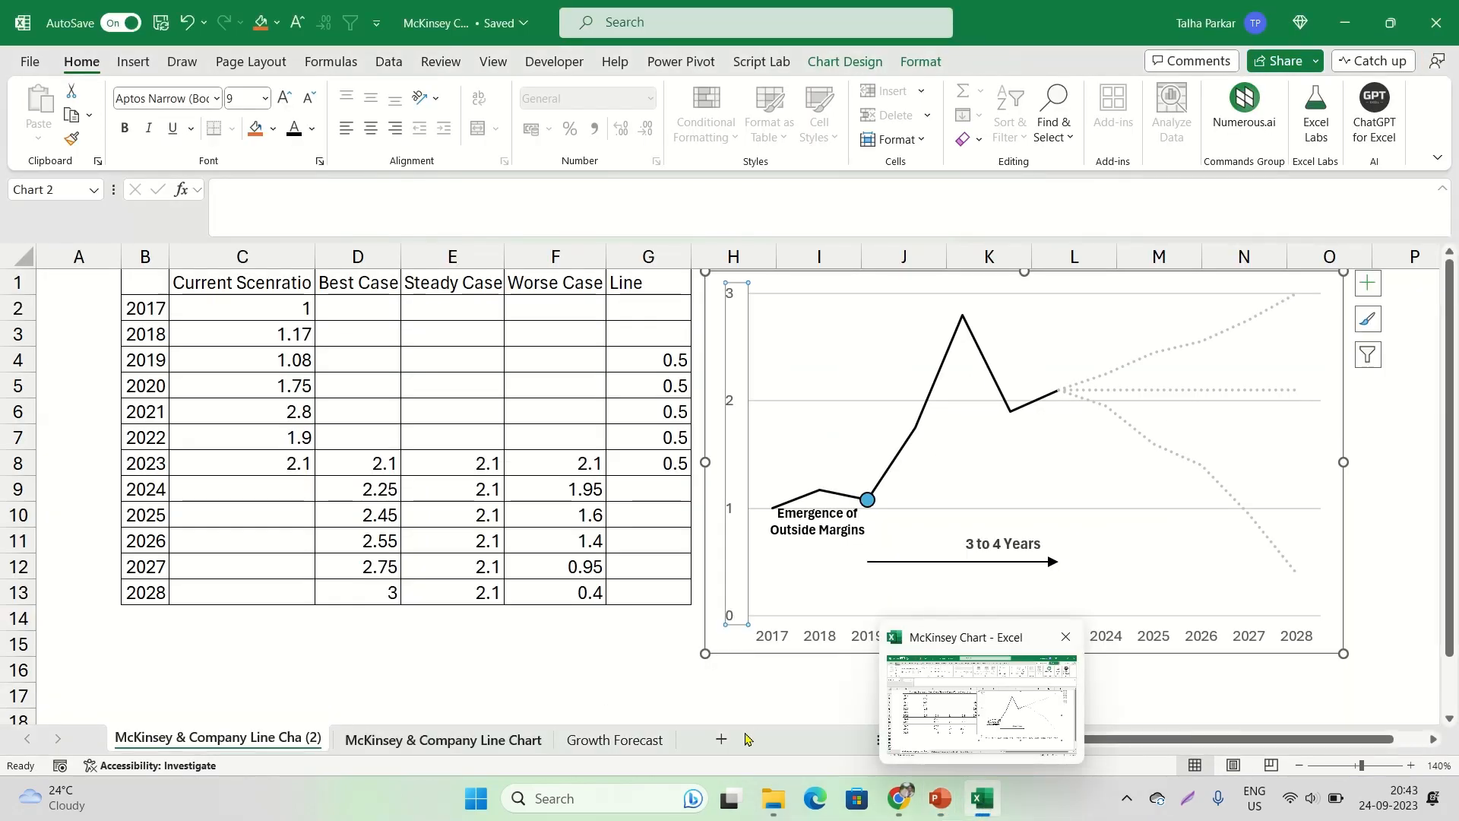
pyautogui.click(608, 739)
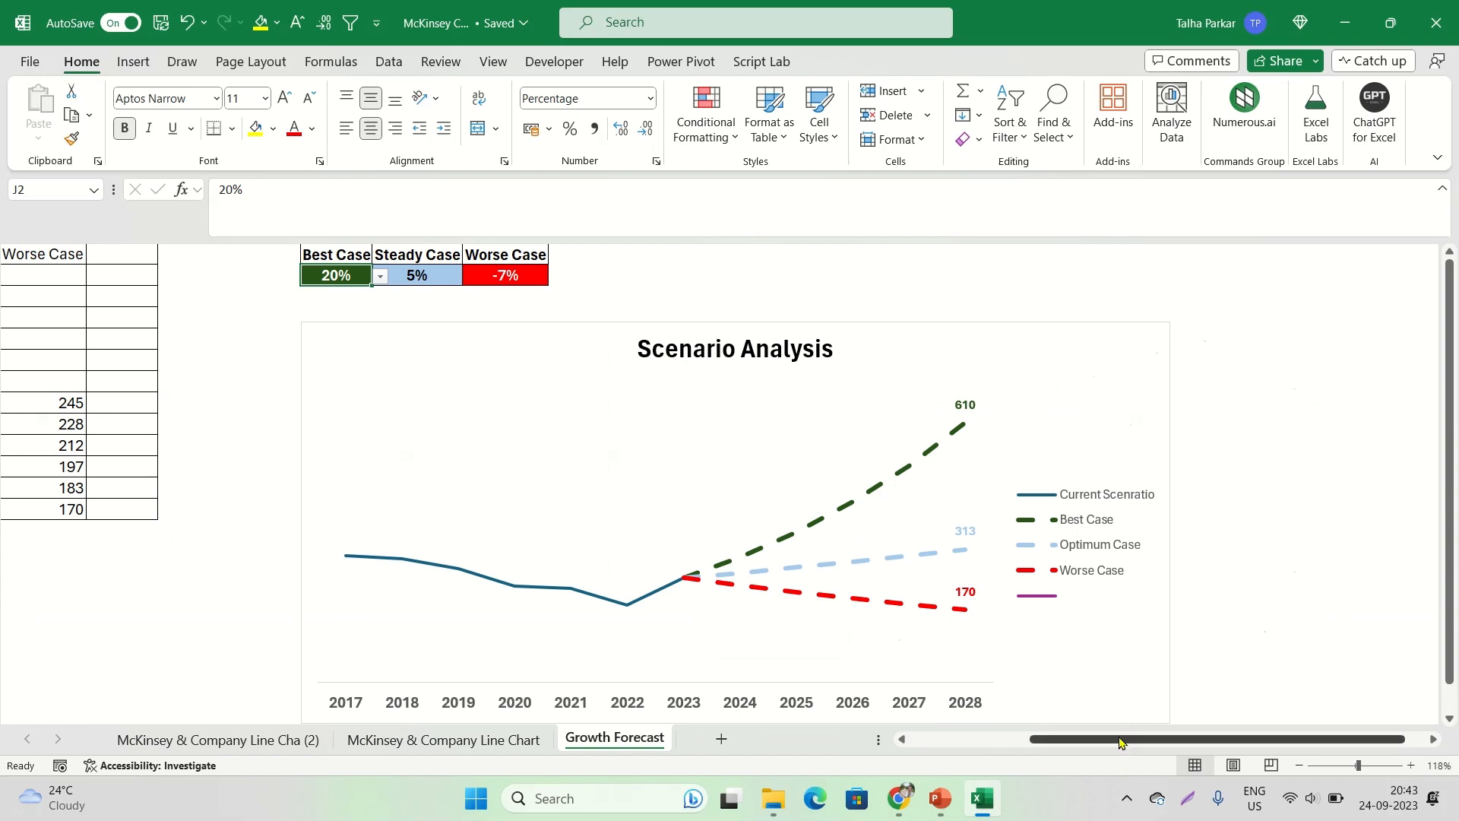
pyautogui.moveTo(1120, 741); pyautogui.dragTo(482, 651)
pyautogui.moveTo(180, 277); pyautogui.dragTo(501, 513)
pyautogui.moveTo(180, 275); pyautogui.dragTo(475, 509)
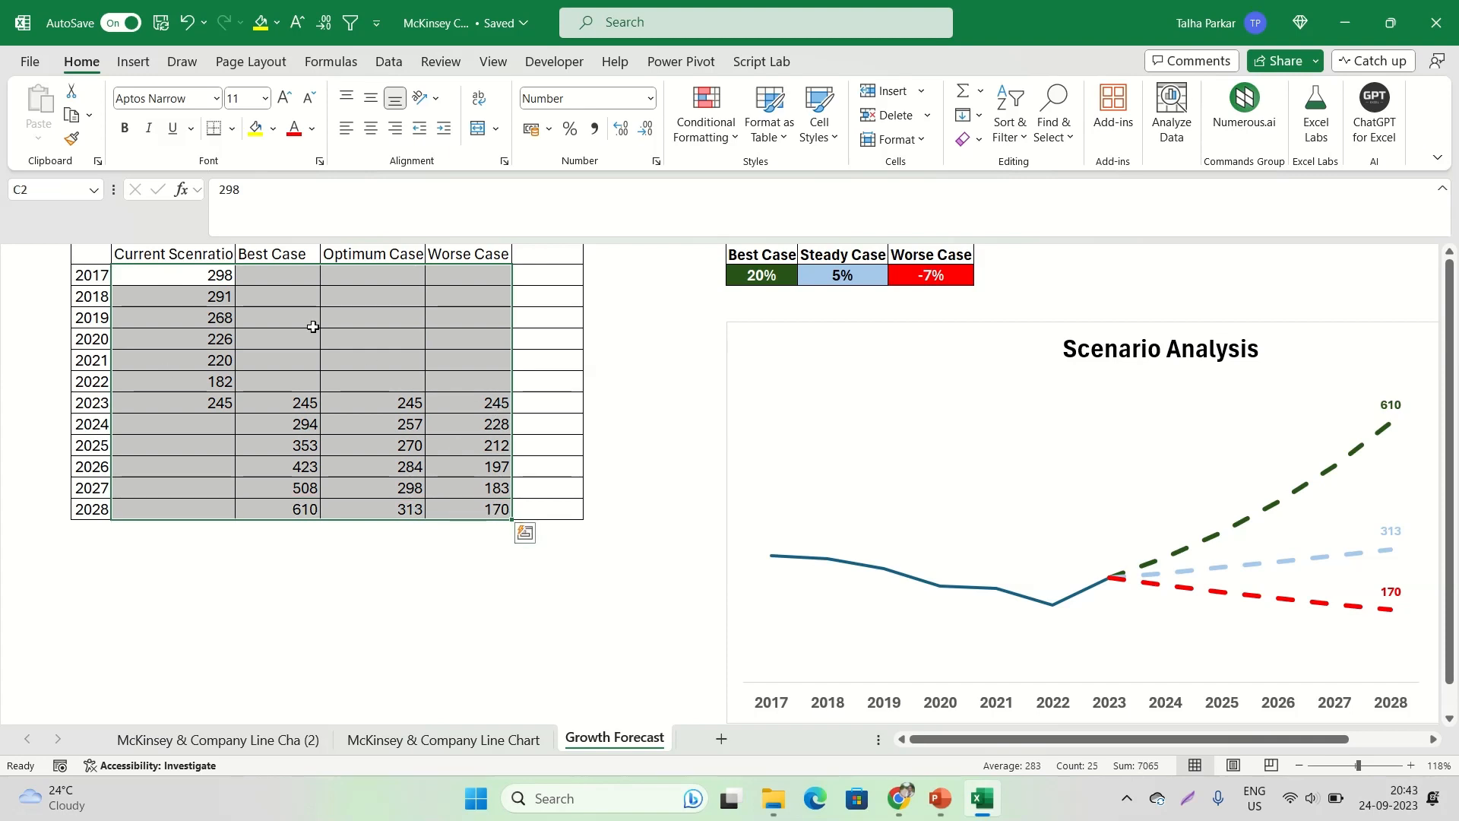
pyautogui.click(259, 273)
pyautogui.moveTo(260, 273); pyautogui.dragTo(315, 376)
pyautogui.moveTo(363, 254); pyautogui.dragTo(368, 358)
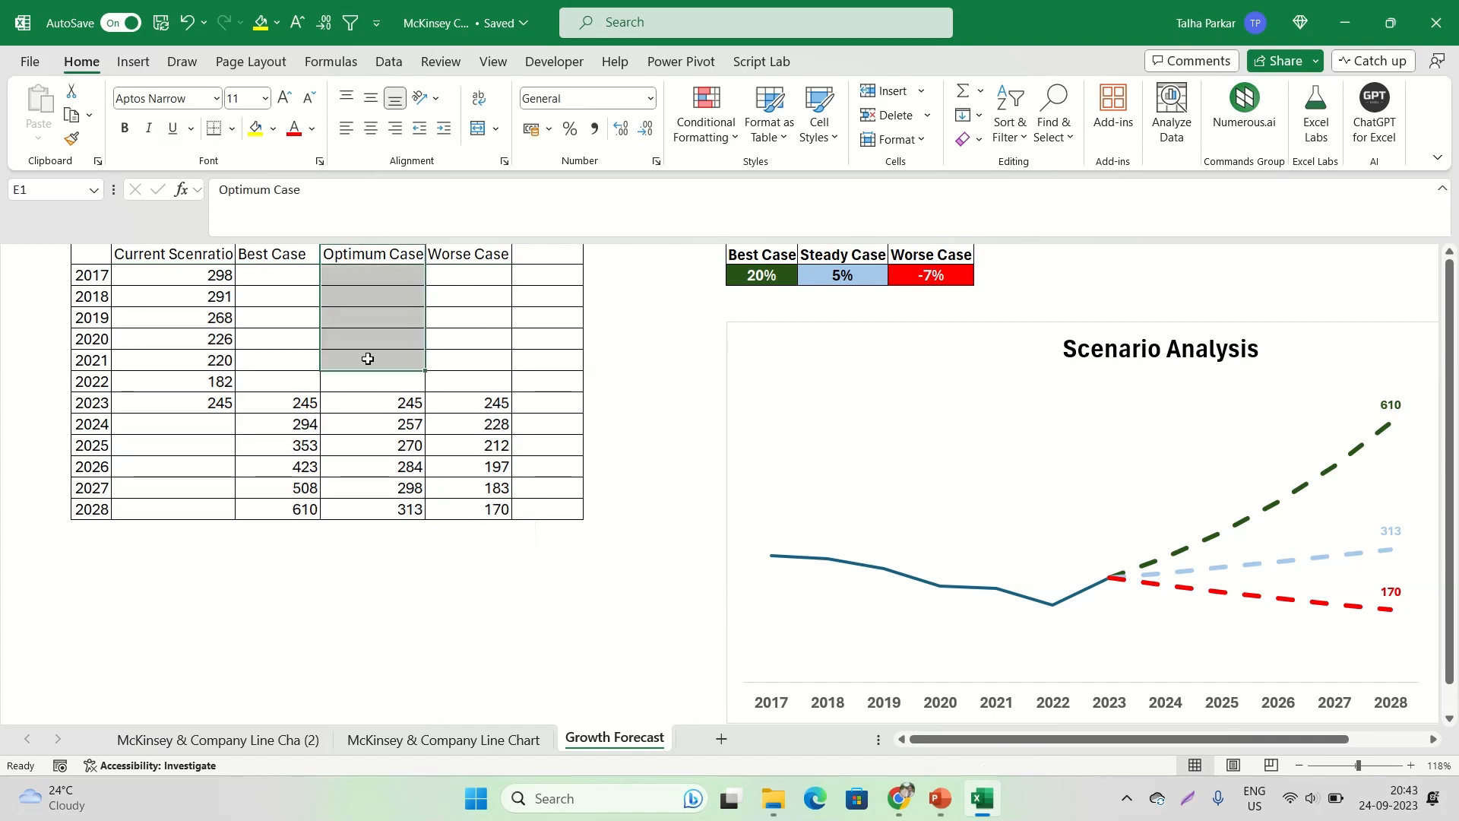
pyautogui.moveTo(481, 253); pyautogui.dragTo(490, 365)
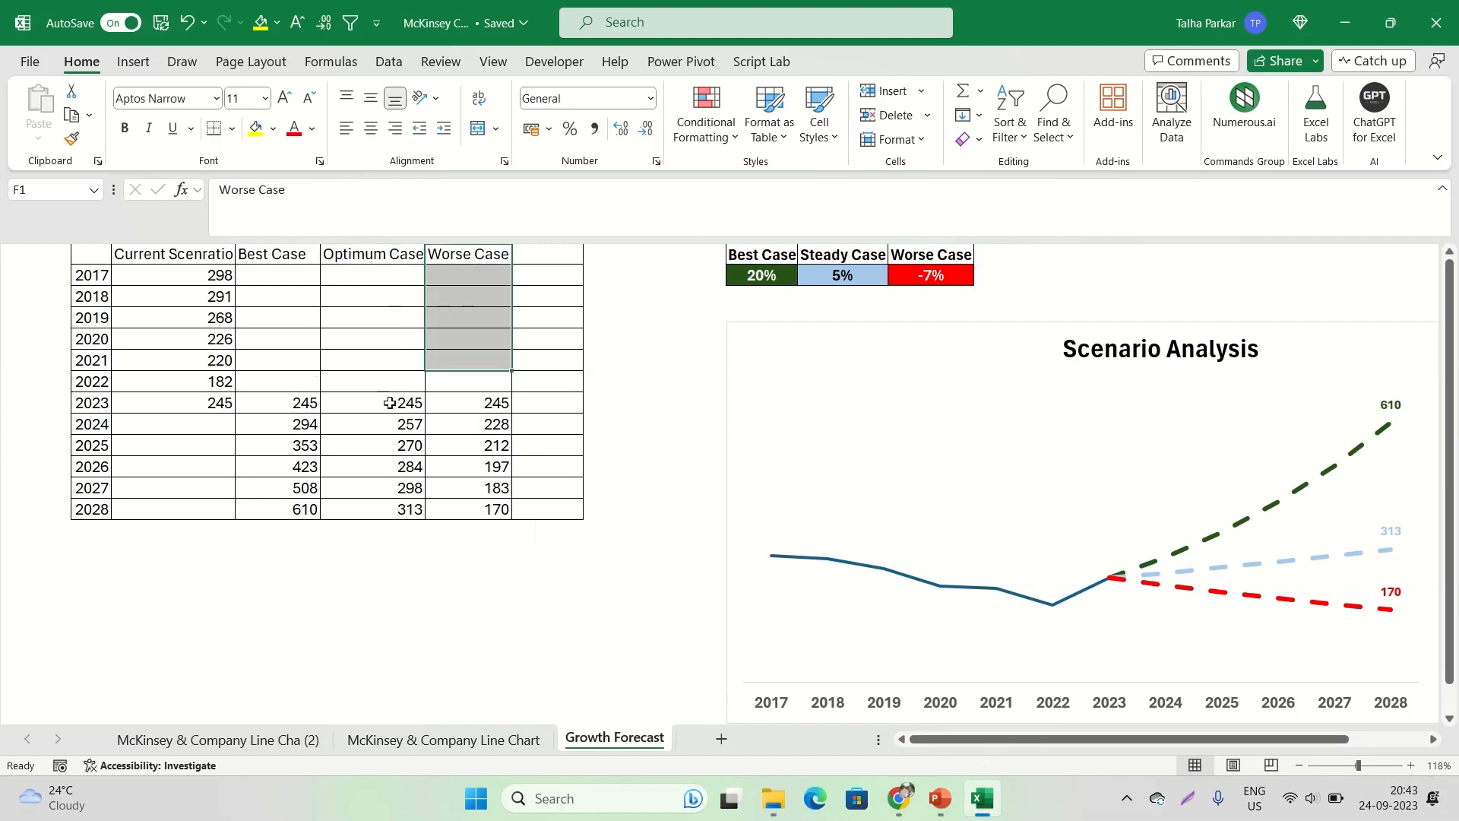
# Inspect the formula behind the 2024 Best Case value in D9 and leave it as is
pyautogui.click(286, 427)
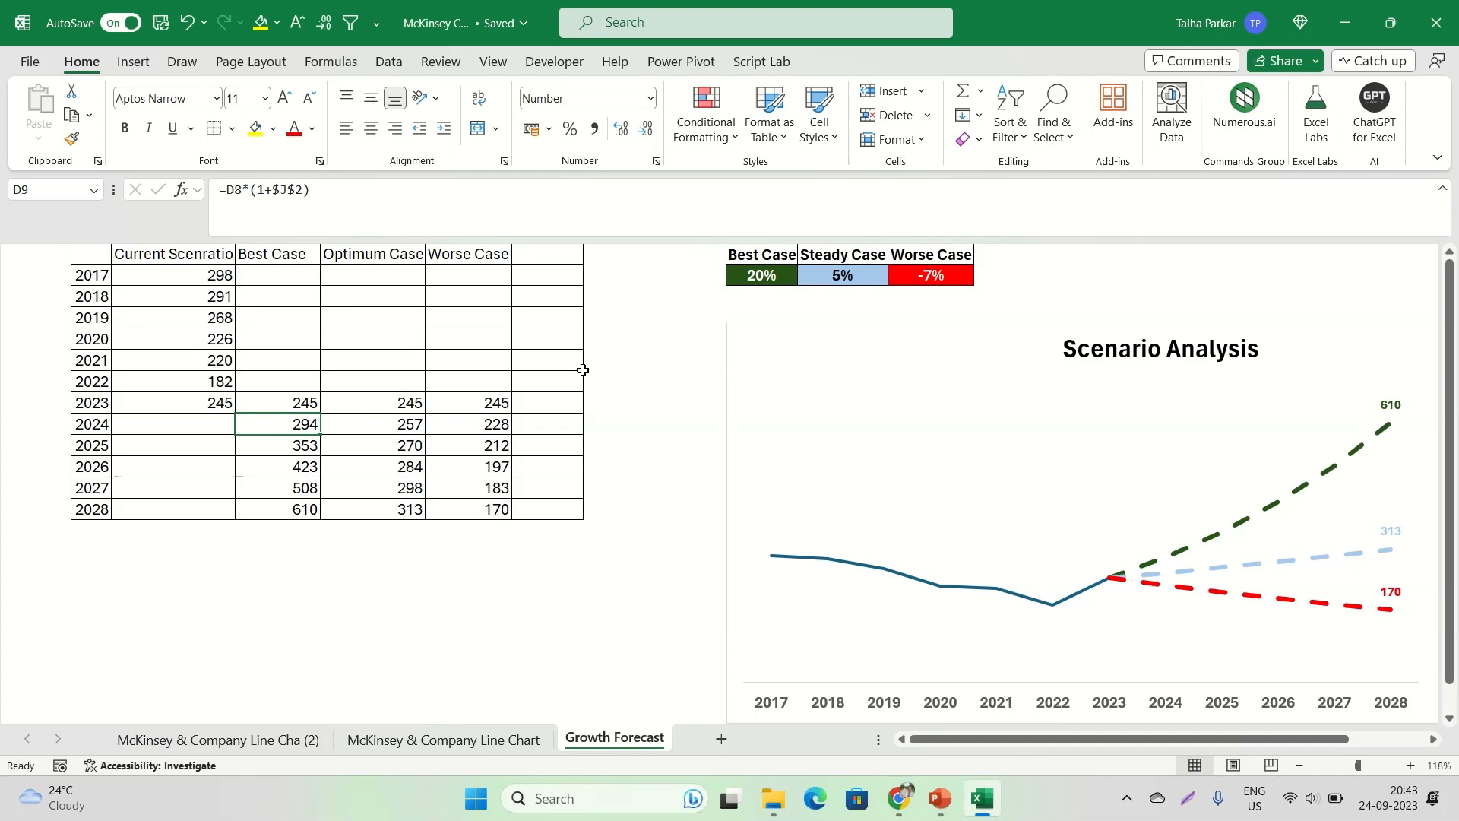
pyautogui.press('F2')
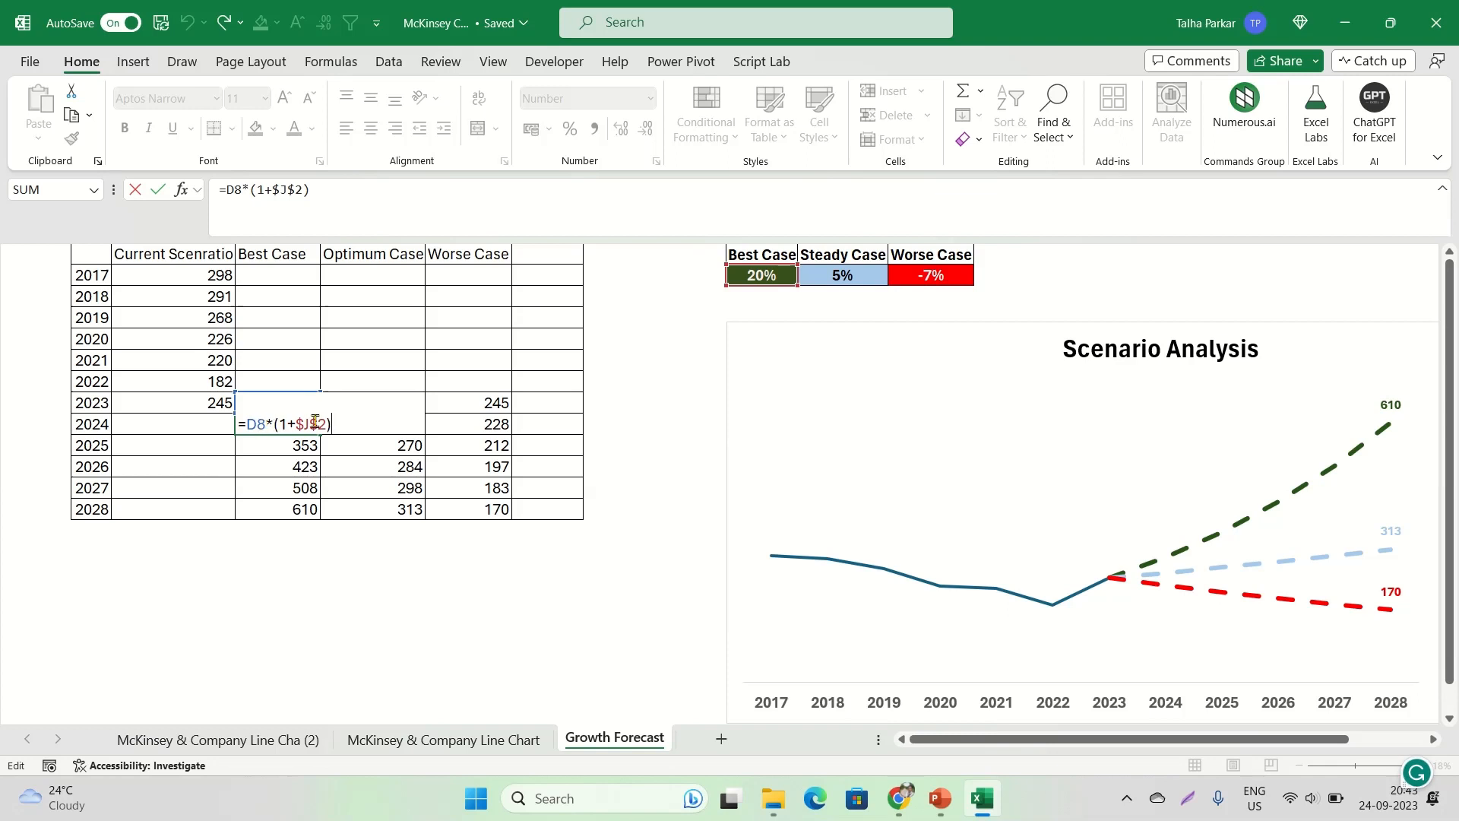
pyautogui.hotkey('ctrl', 'Return')
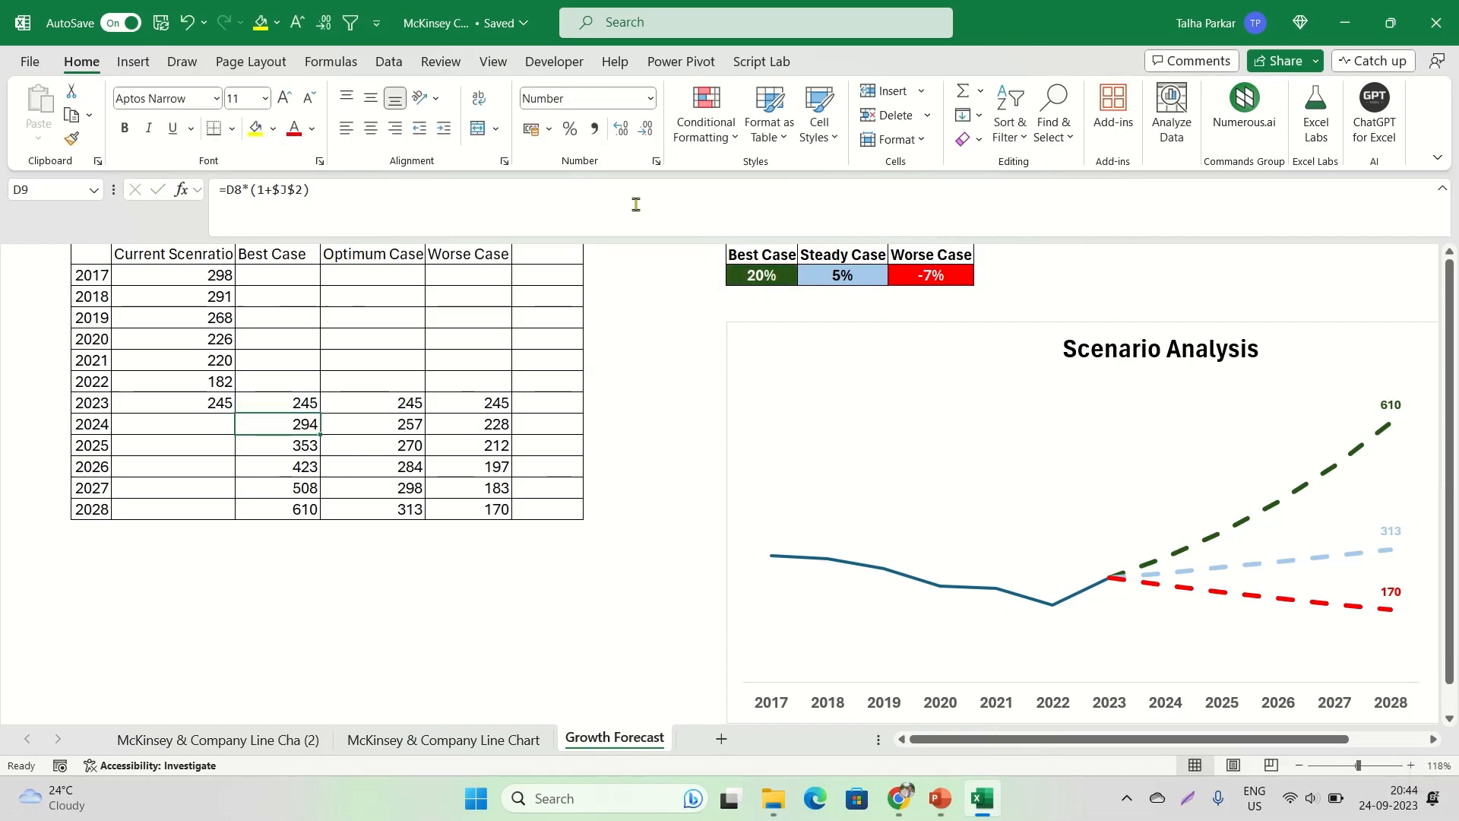
# Show the row and column headings on the Growth Forecast sheet
pyautogui.click(493, 65)
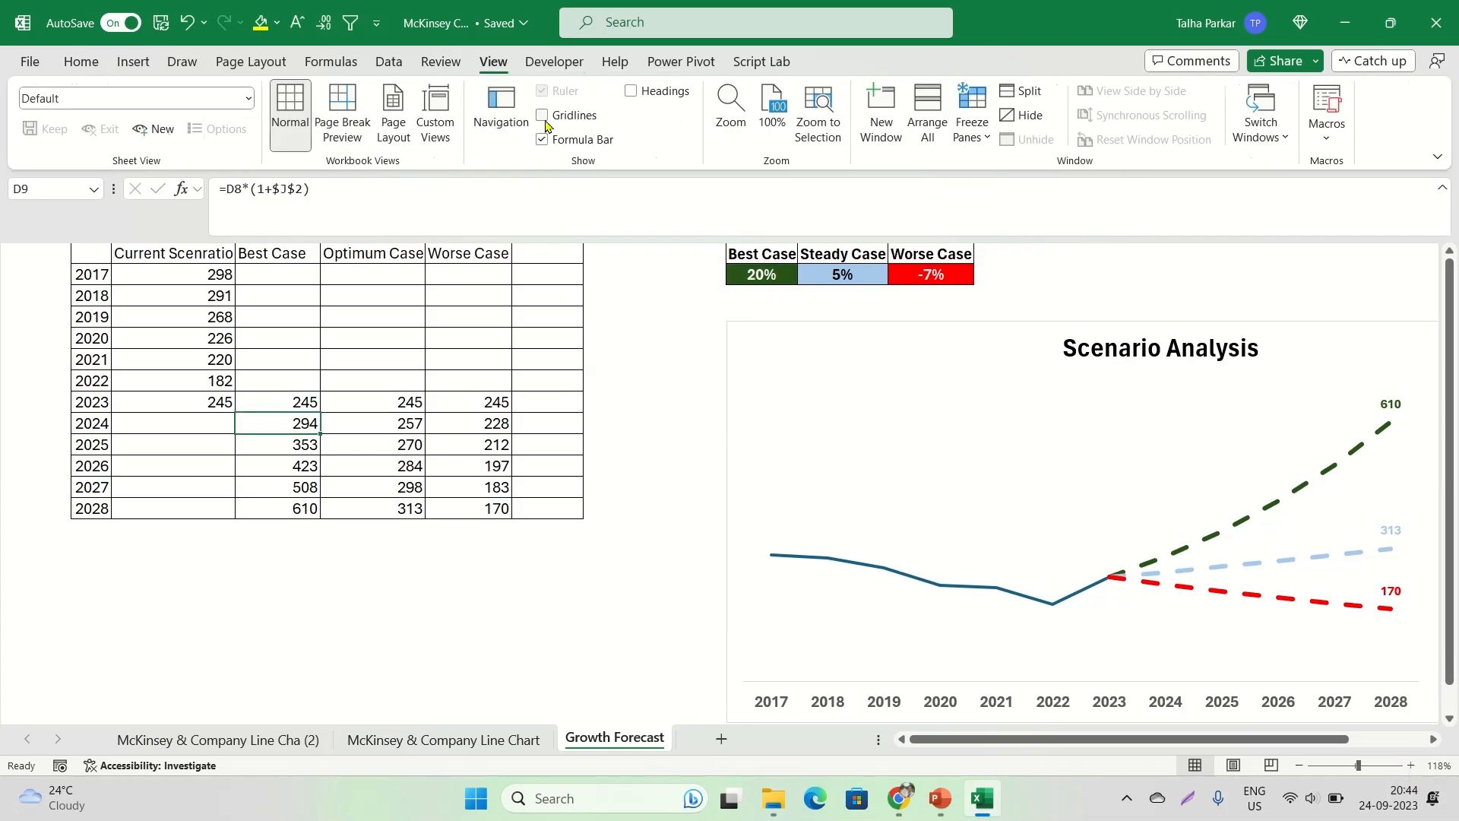
pyautogui.click(633, 90)
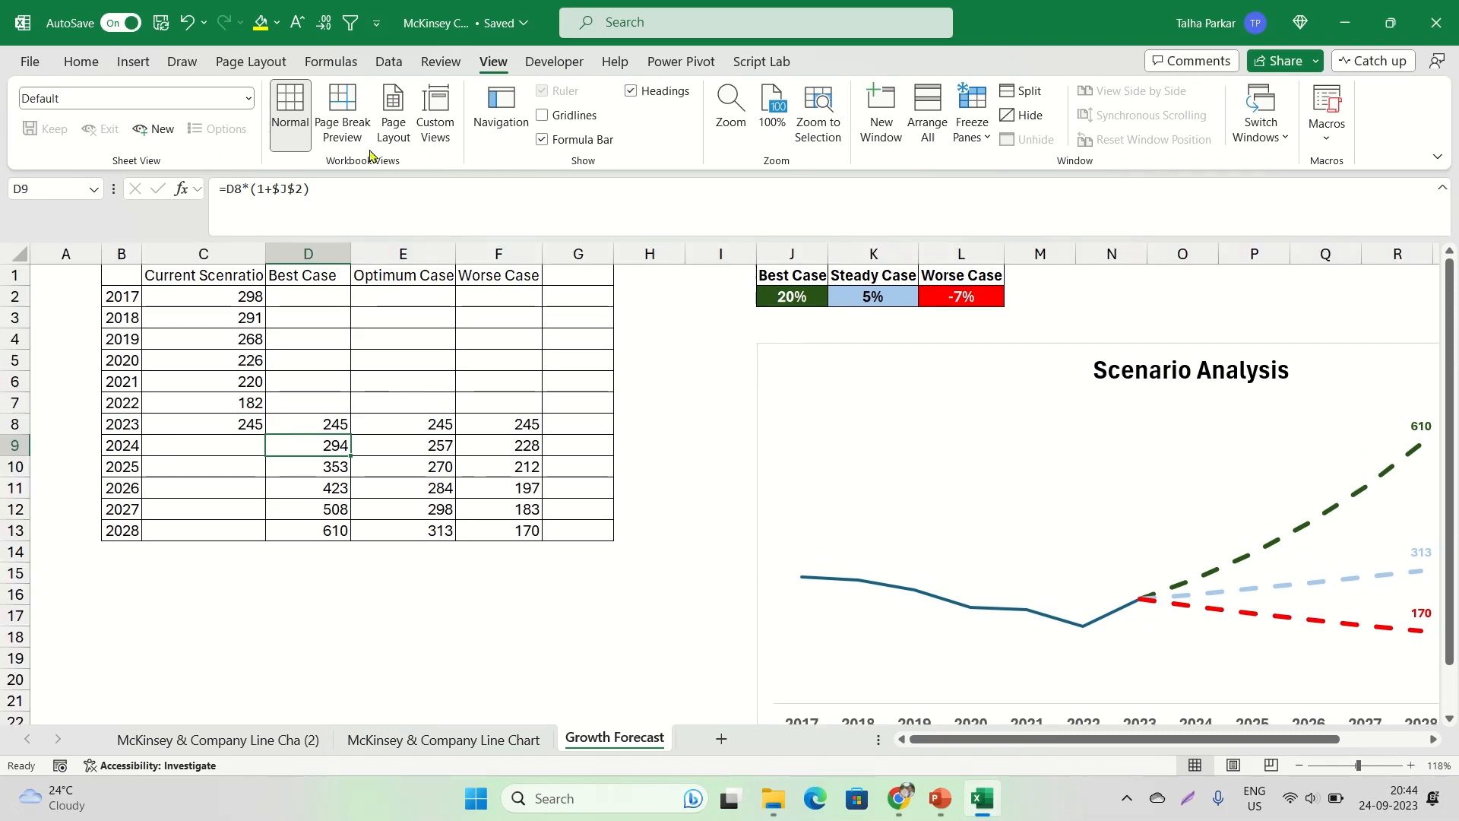
pyautogui.click(97, 64)
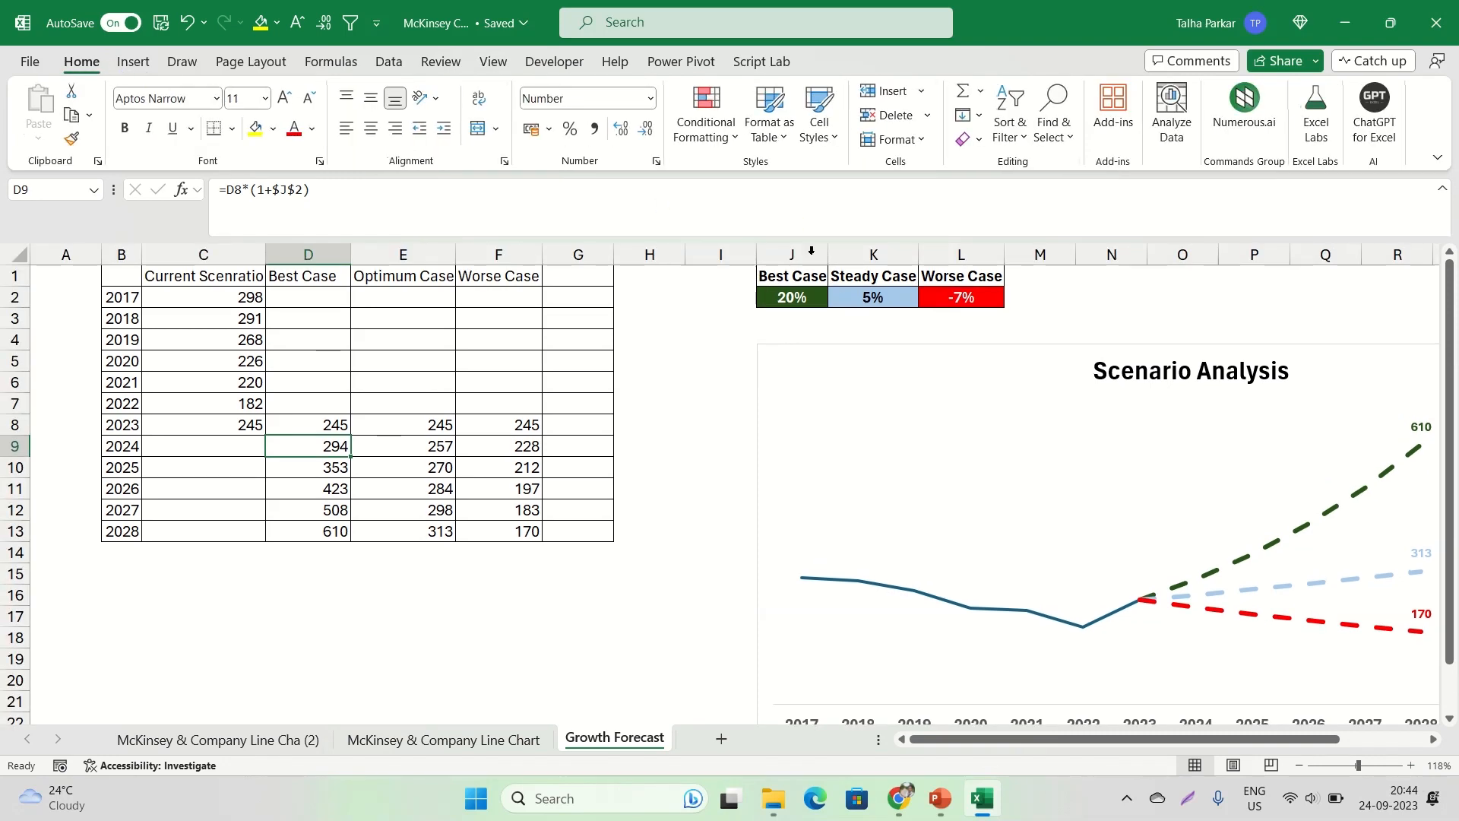
# Examine the Best, Steady and Worse Case growth rate cells in J2:L2 together with the Scenario Analysis chart at 110% zoom
pyautogui.click(857, 293)
pyautogui.click(947, 281)
pyautogui.click(820, 292)
pyautogui.click(836, 298)
pyautogui.click(815, 294)
pyautogui.moveTo(980, 739); pyautogui.dragTo(1060, 739)
pyautogui.click(1300, 765)
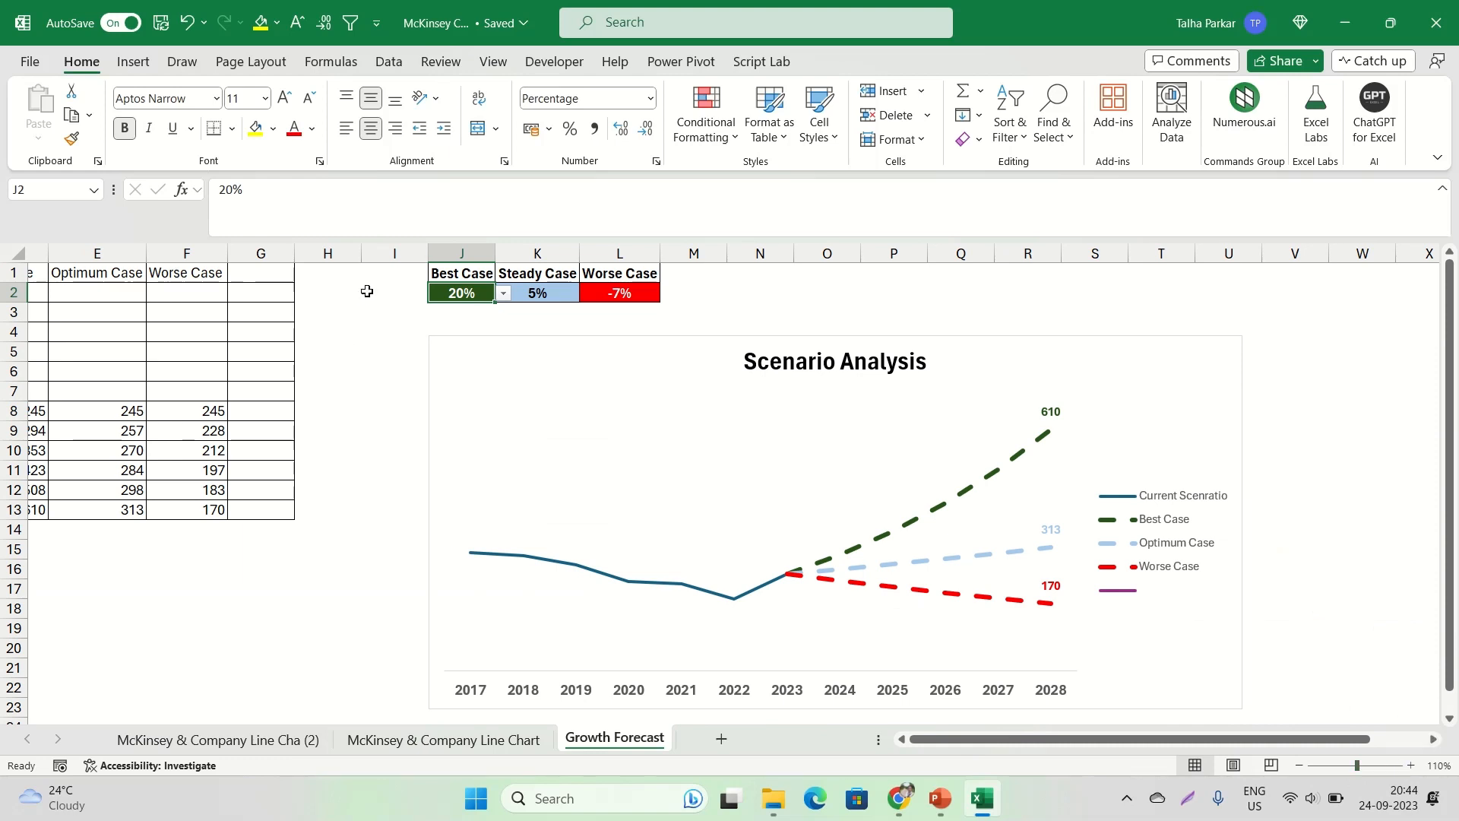
# View the Scenario Analysis chart in full-screen mode with the selection moved away to cell AB2, and restore the normal view
pyautogui.click(1338, 567)
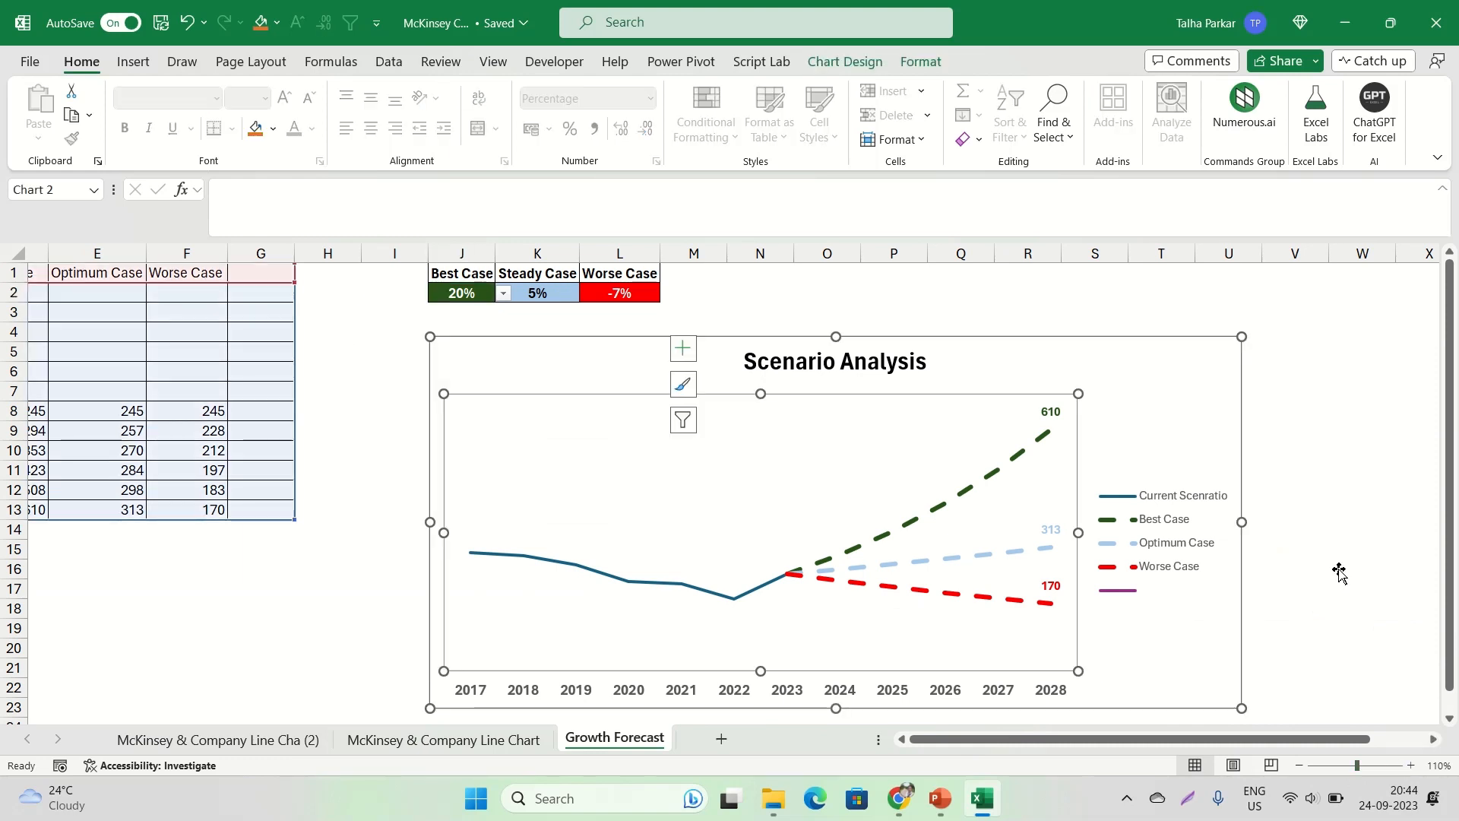
pyautogui.click(1321, 441)
pyautogui.click(1356, 364)
pyautogui.click(1344, 287)
pyautogui.press('Right')
pyautogui.press('Right')
pyautogui.press('Right')
pyautogui.press('Right')
pyautogui.press('Right')
pyautogui.press('Right')
pyautogui.press('Right')
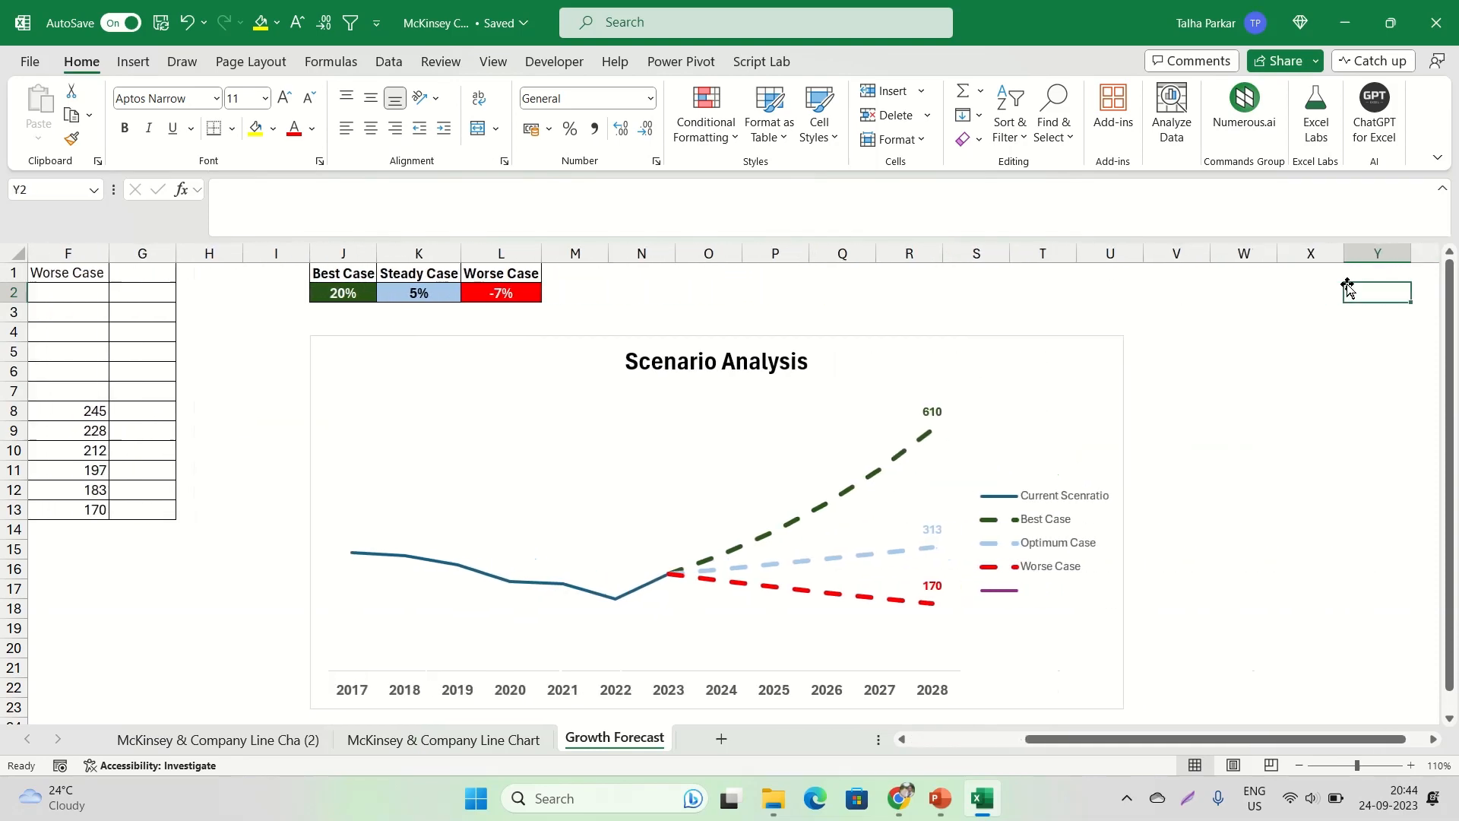
pyautogui.press('Right')
pyautogui.press('Right')
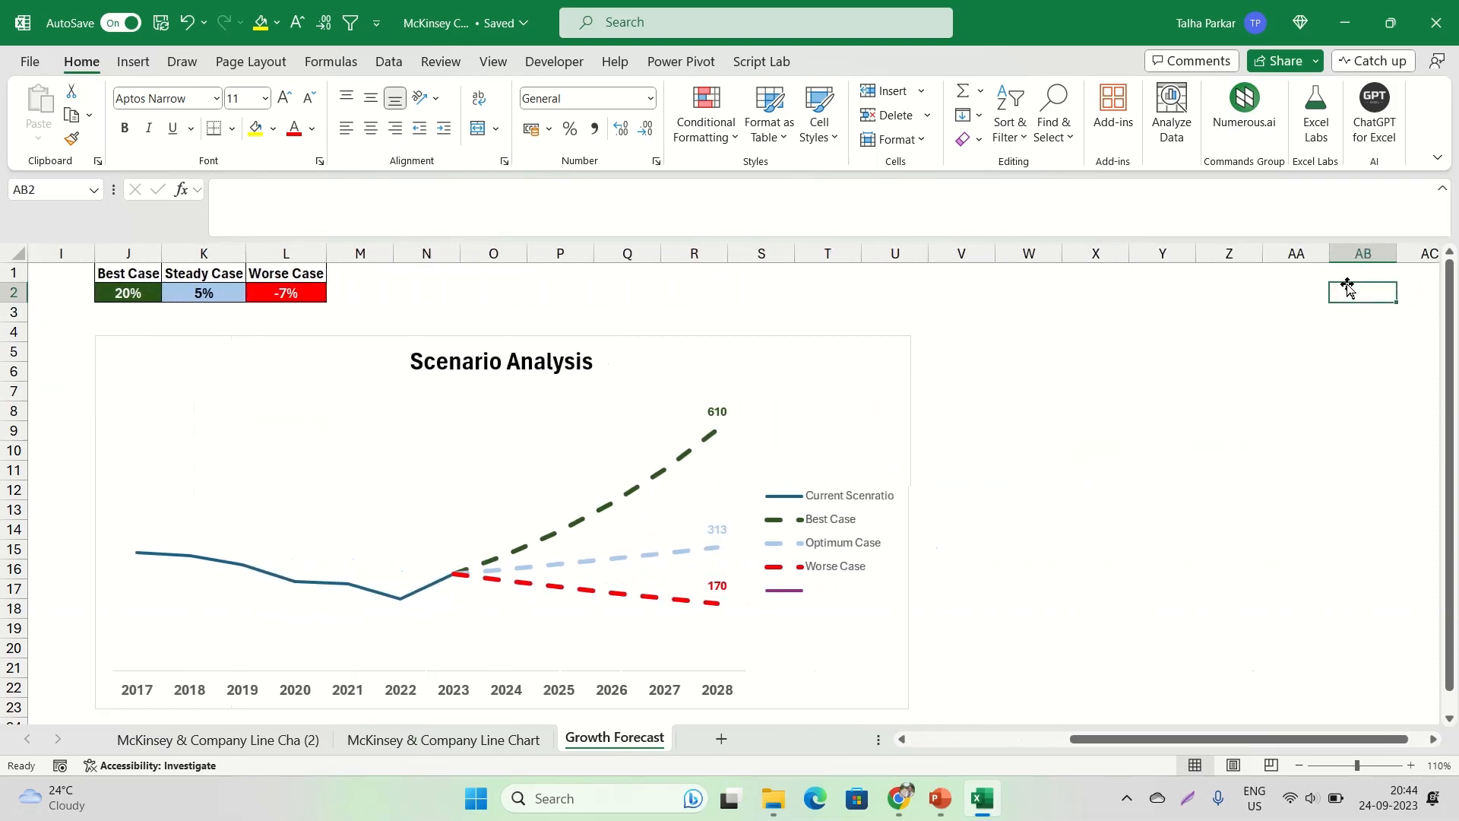
pyautogui.hotkey('ctrl', 'shift', 'F1')
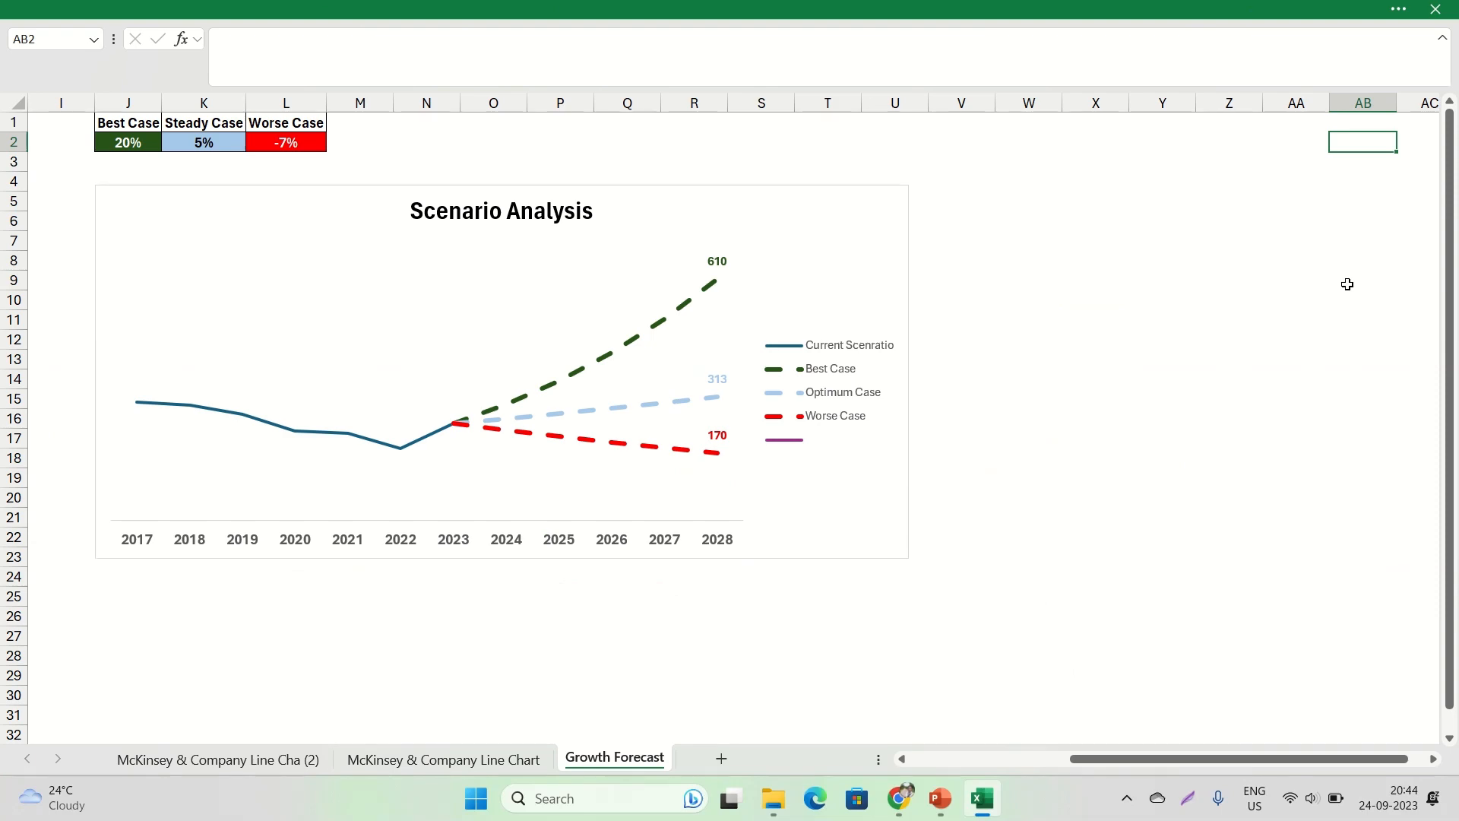
pyautogui.hotkey('ctrl', 'shift', 'F1')
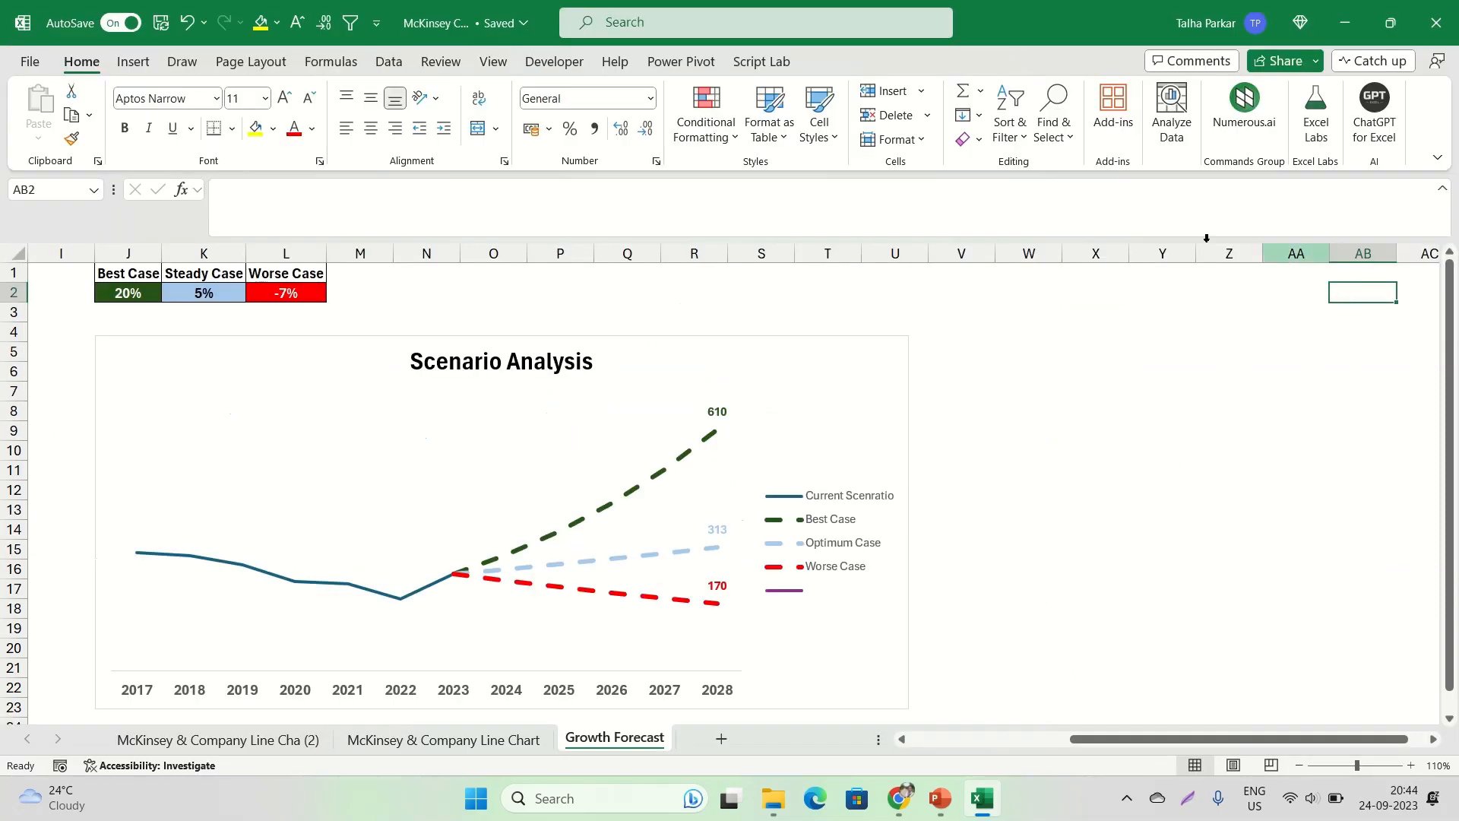
# Hide the formula bar and the row and column headings, and check the Growth Forecast sheet in full-screen mode
pyautogui.click(503, 73)
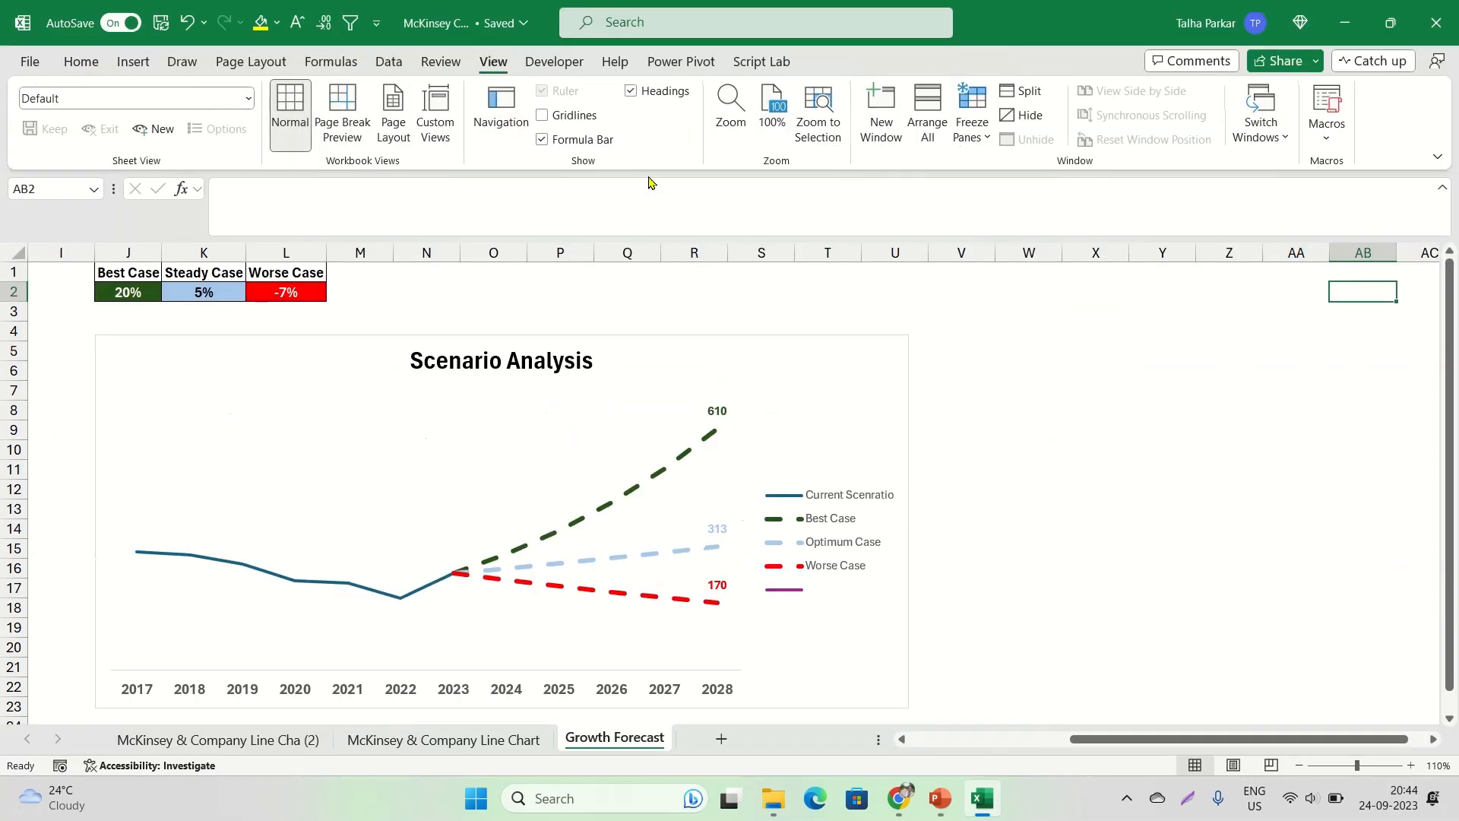
pyautogui.click(559, 140)
pyautogui.click(650, 92)
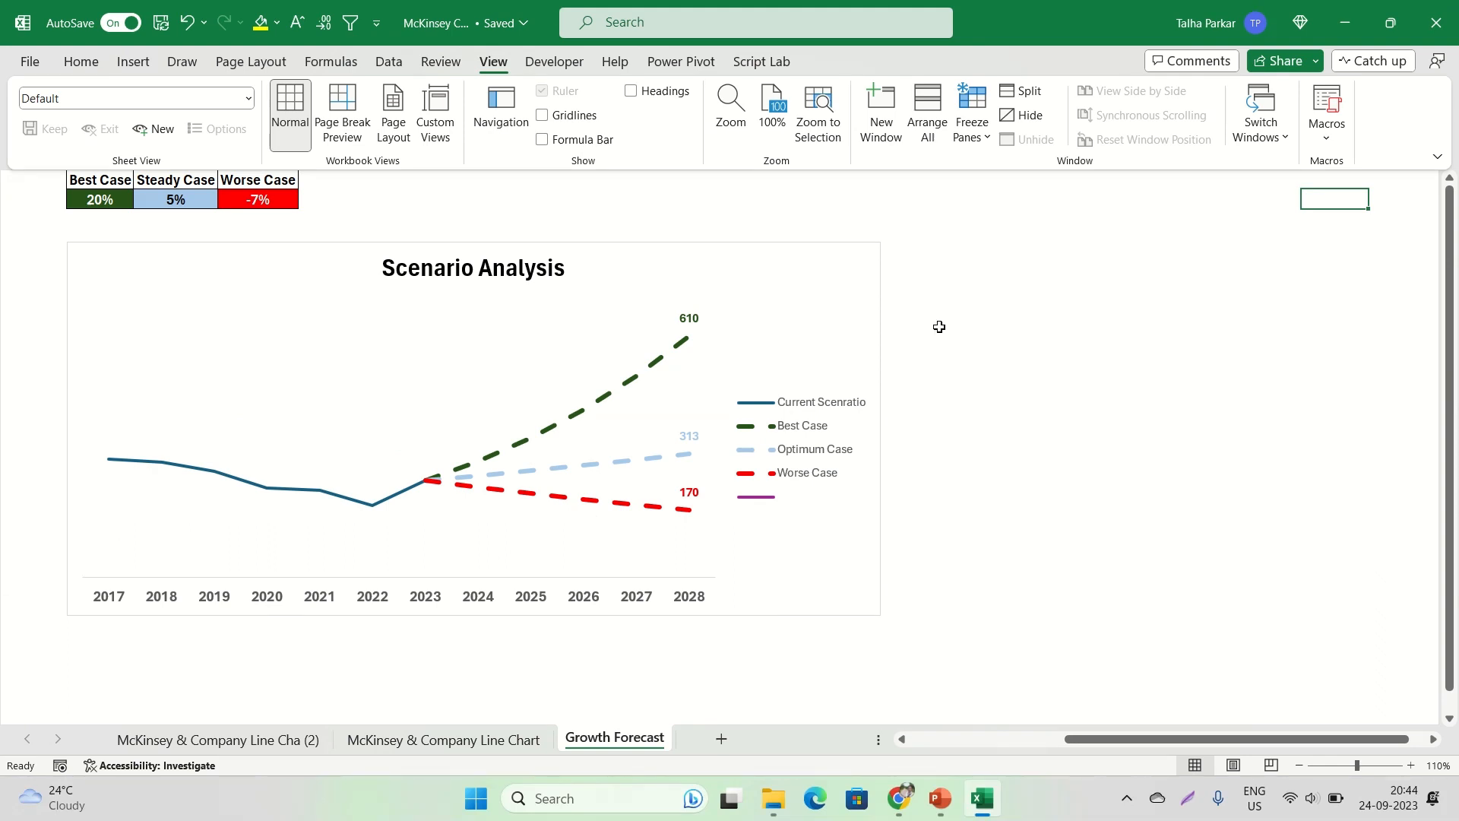
pyautogui.hotkey('ctrl', 'shift', 'F1')
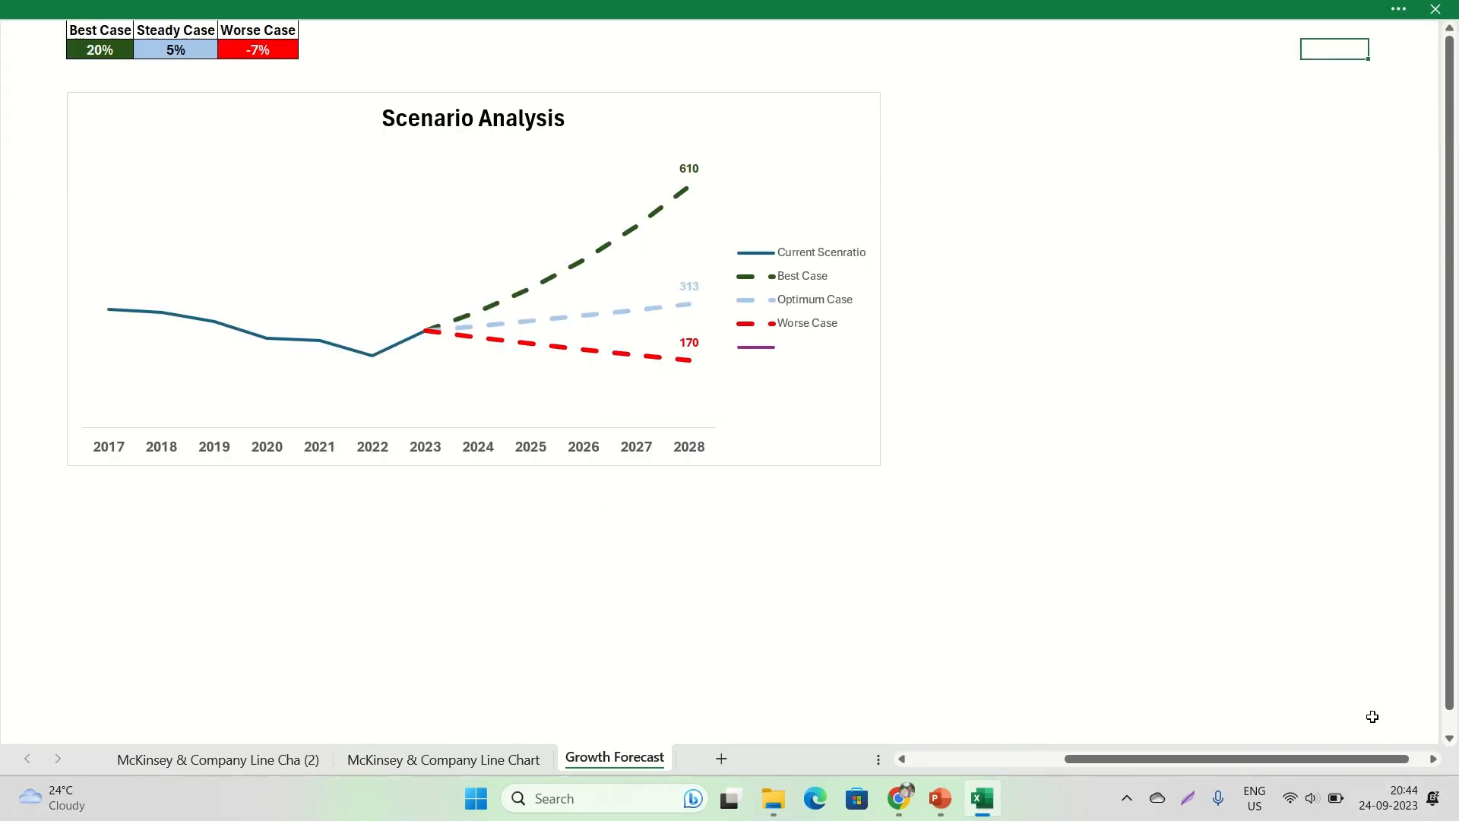
pyautogui.hotkey('ctrl', 'shift', 'F1')
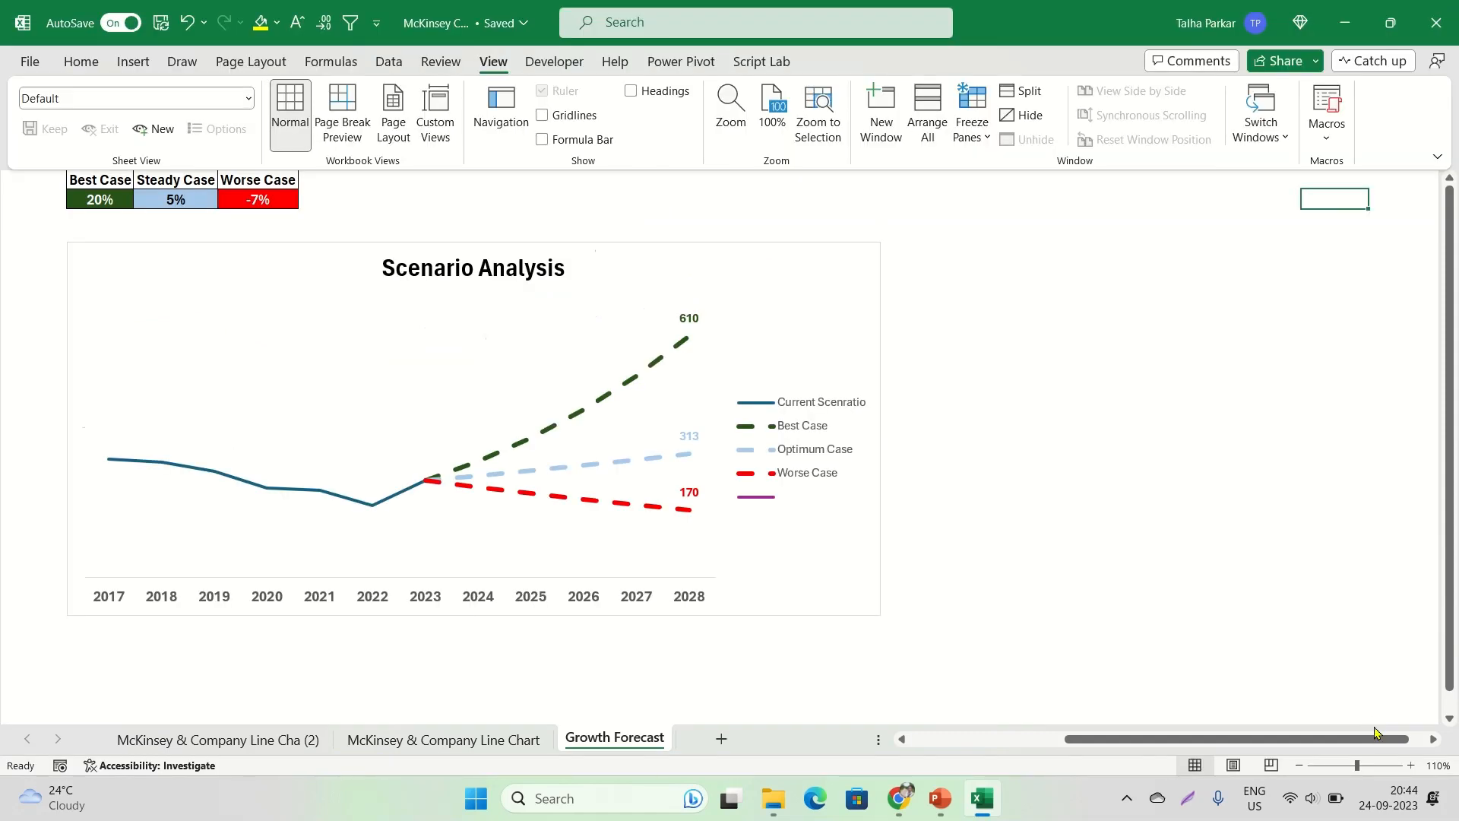
# View the growth rate cells and Scenario Analysis chart in full-screen mode at 140% zoom, with an empty cell below the chart selected
pyautogui.click(1411, 765)
pyautogui.click(1412, 765)
pyautogui.click(1411, 765)
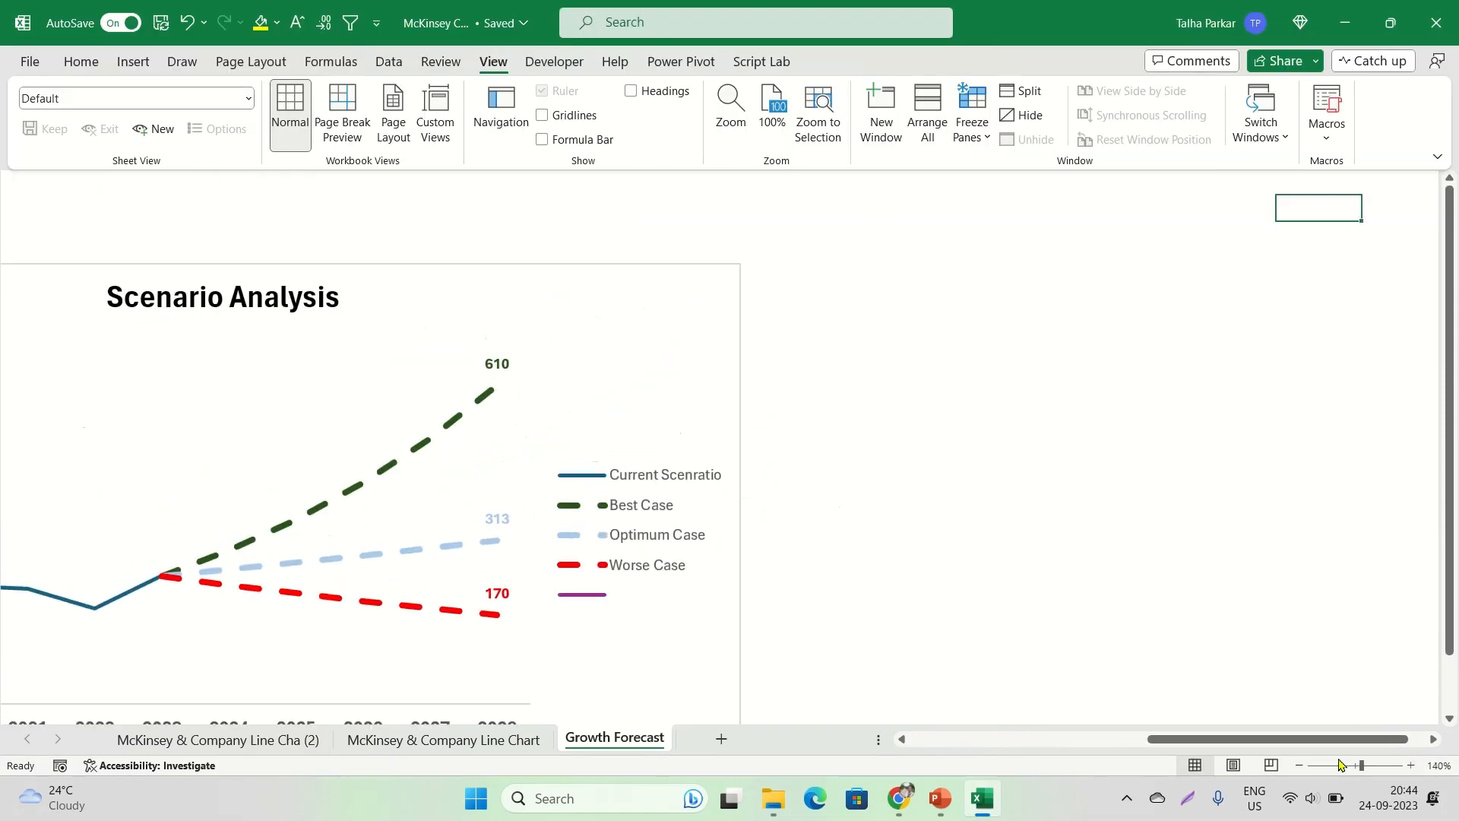
pyautogui.press('Left')
pyautogui.press('Left')
pyautogui.press('Left')
pyautogui.press('Left')
pyautogui.press('Left')
pyautogui.press('Left')
pyautogui.press('Left')
pyautogui.press('Left')
pyautogui.press('Left')
pyautogui.press('Left')
pyautogui.press('Left')
pyautogui.press('Left')
pyautogui.press('Left')
pyautogui.press('Left')
pyautogui.press('Left')
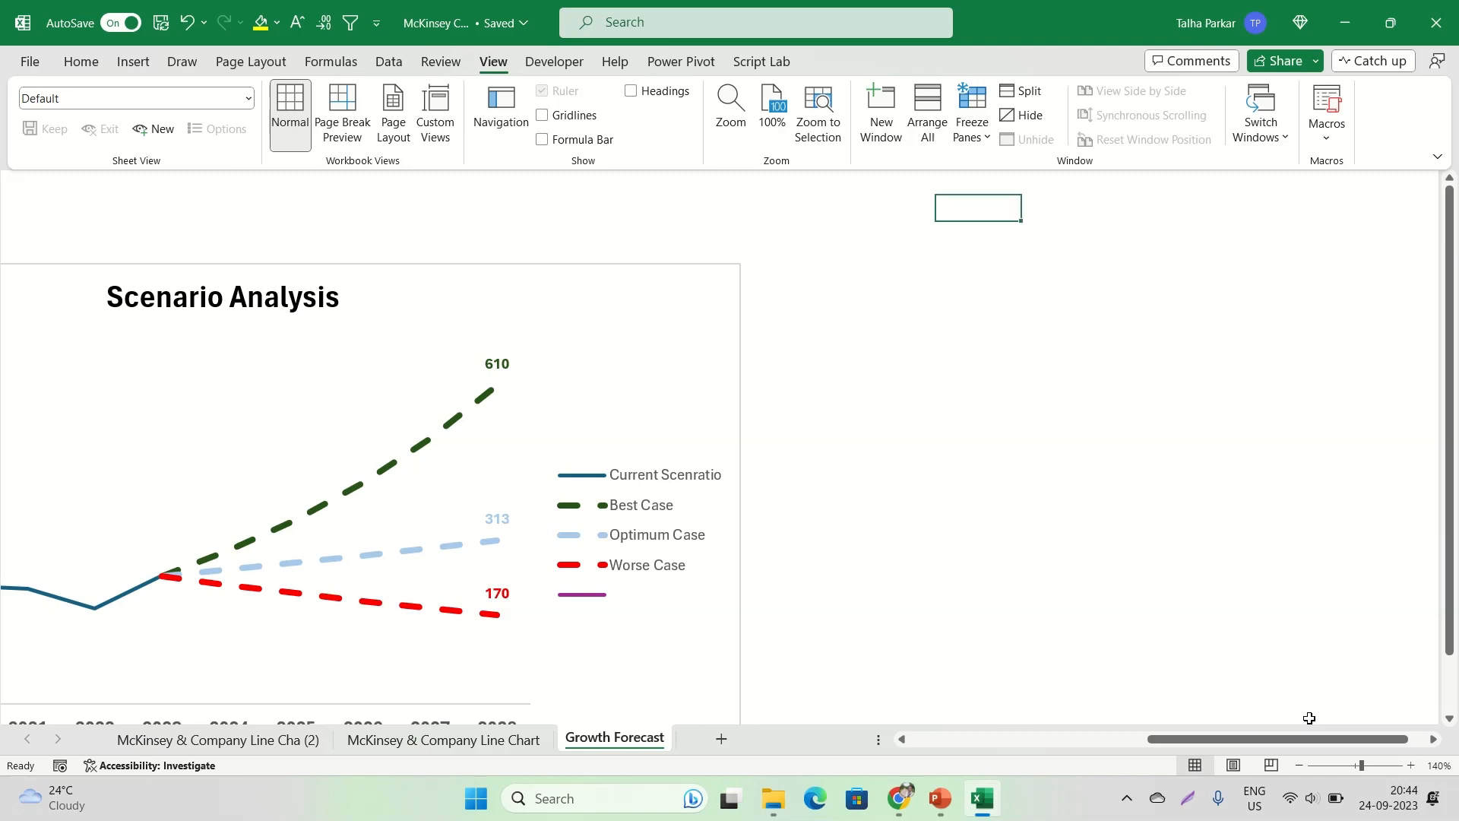
pyautogui.press('Left')
pyautogui.press('Left')
pyautogui.press('Left')
pyautogui.press('Left')
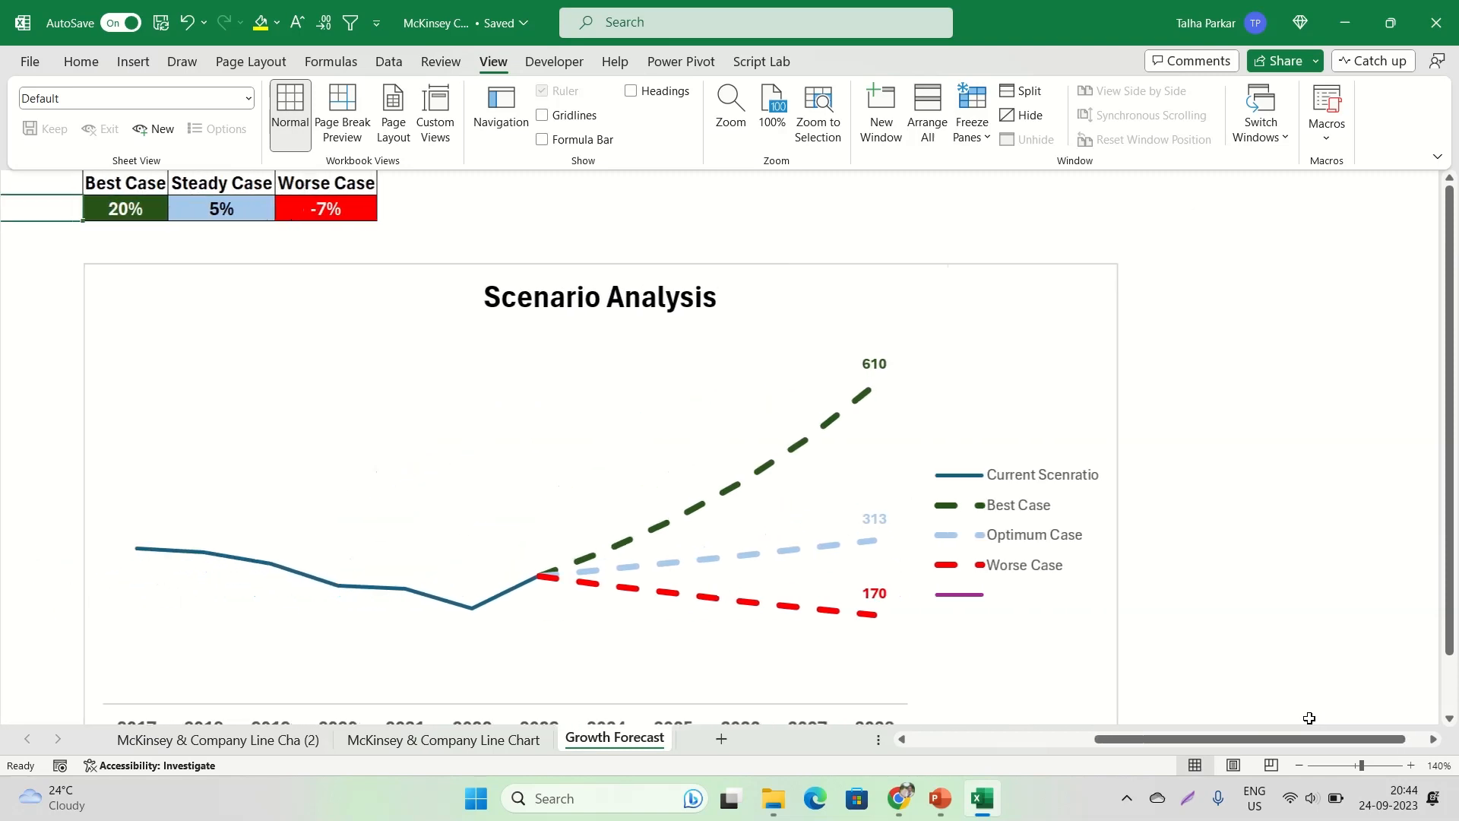
pyautogui.hotkey('ctrl', 'shift', 'F1')
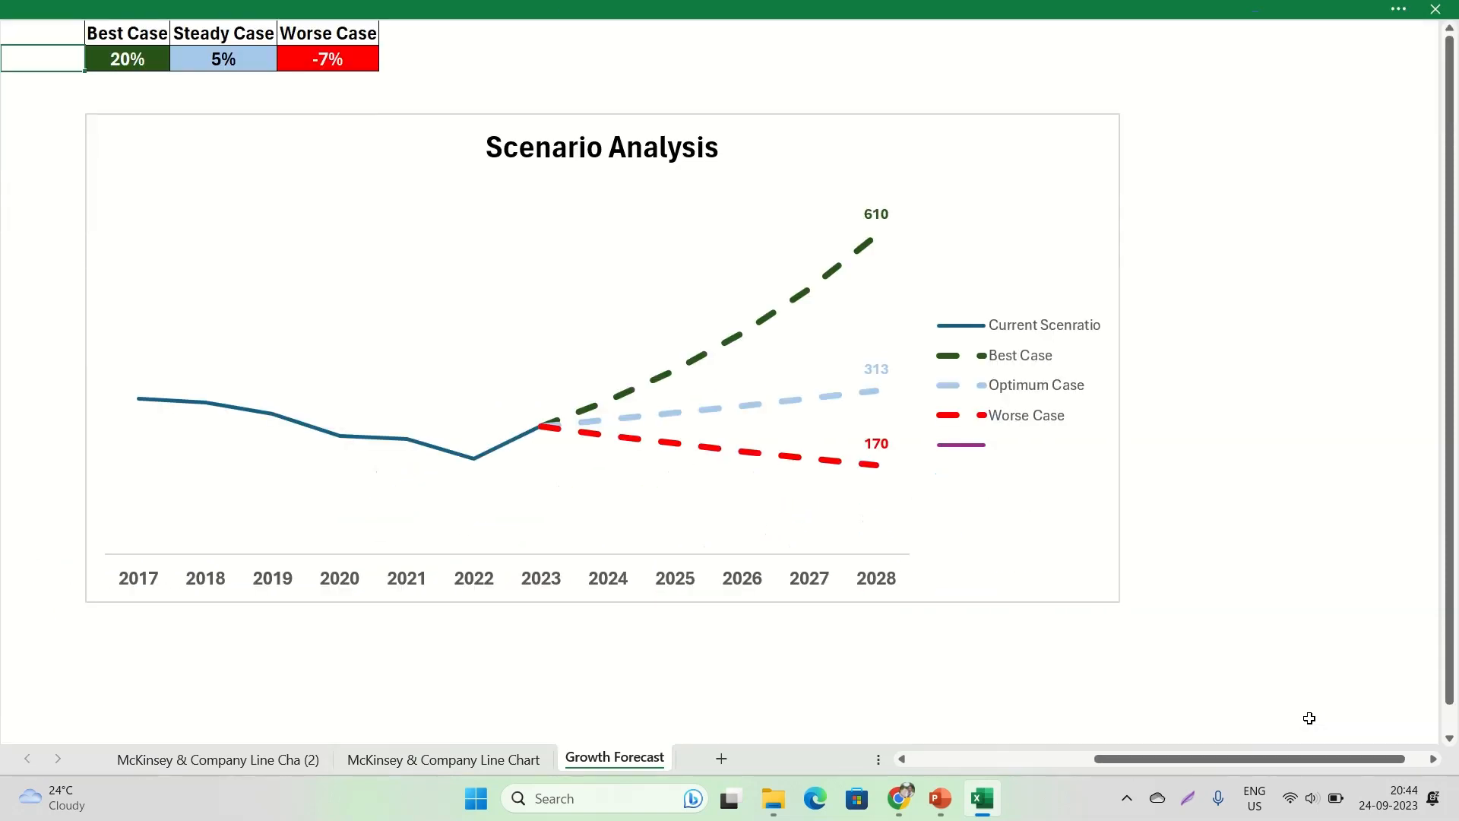
pyautogui.click(5, 291)
pyautogui.click(228, 684)
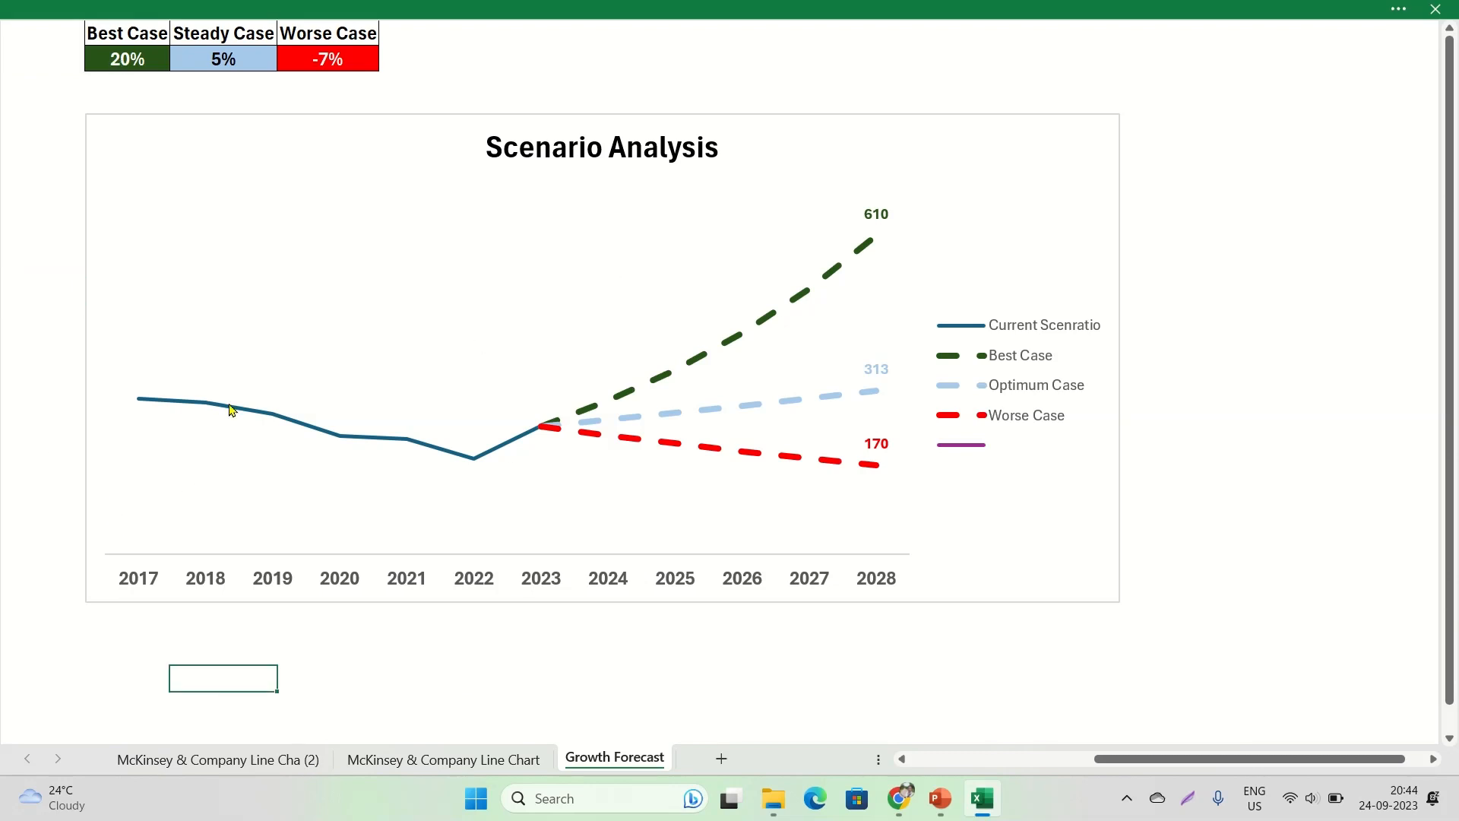
# Set the Best Case growth rate to 15% and the Steady Case growth rate to 7%
pyautogui.click(147, 59)
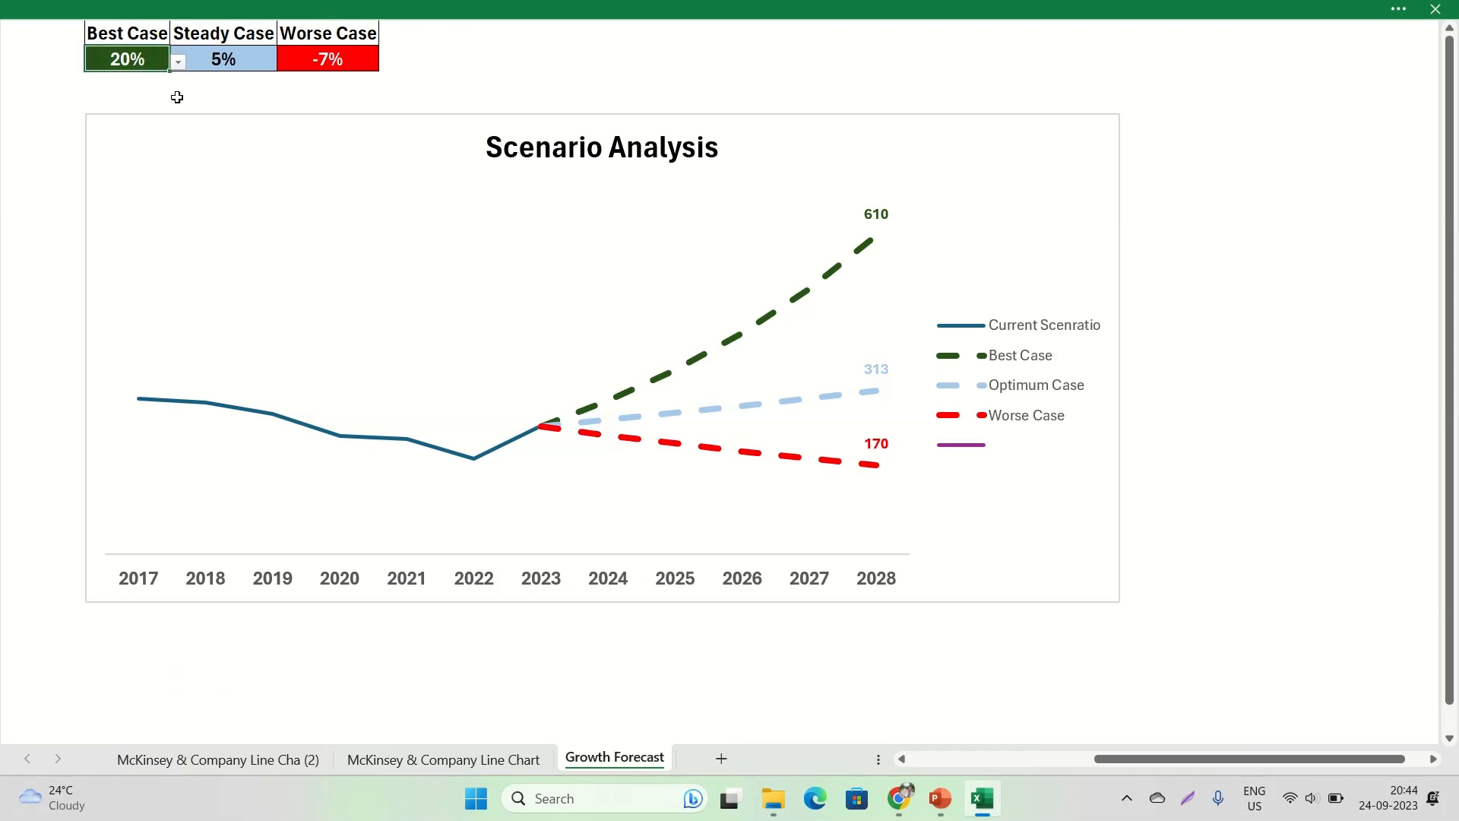
pyautogui.click(178, 62)
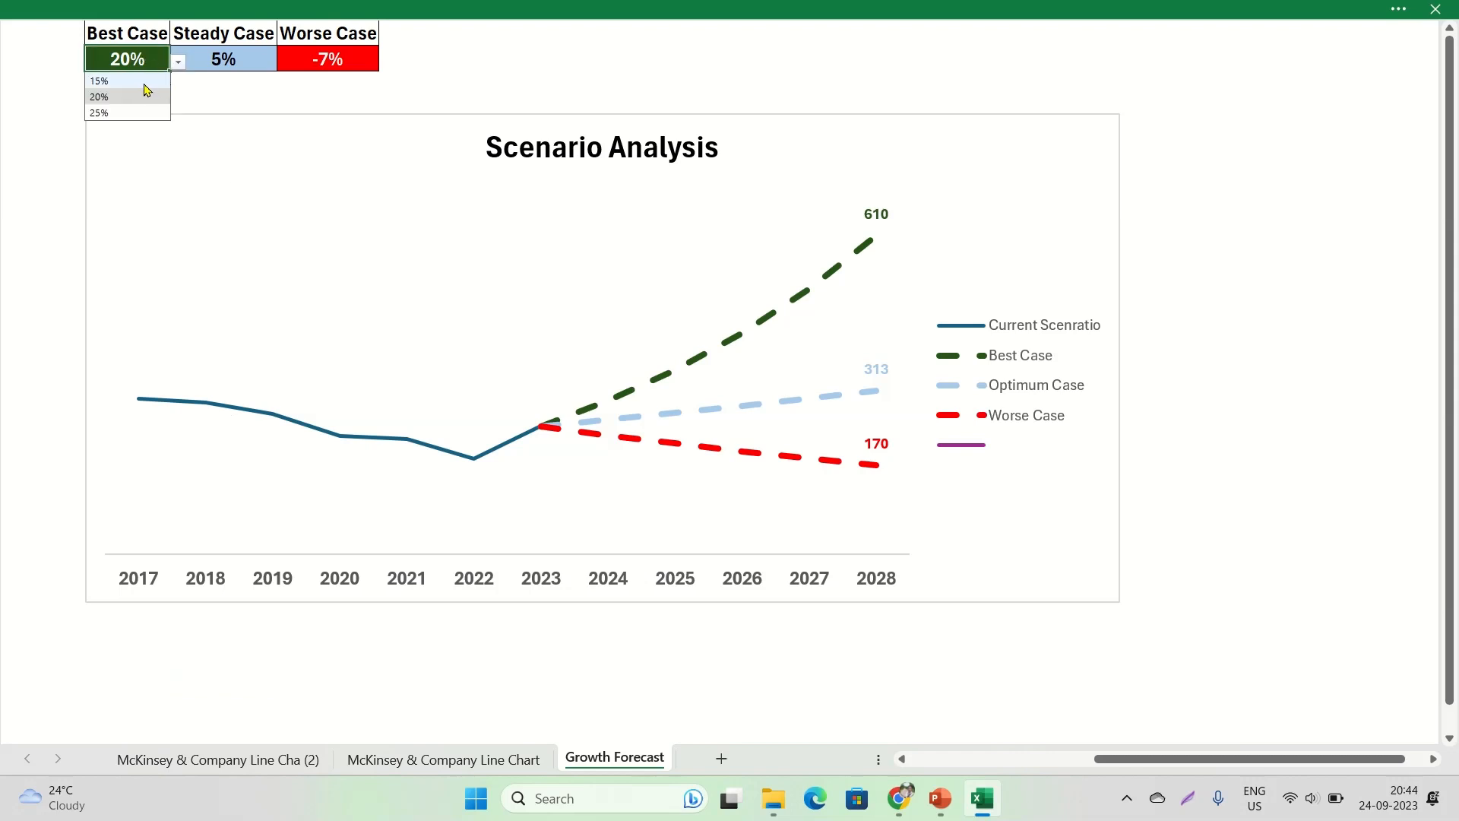
pyautogui.click(144, 81)
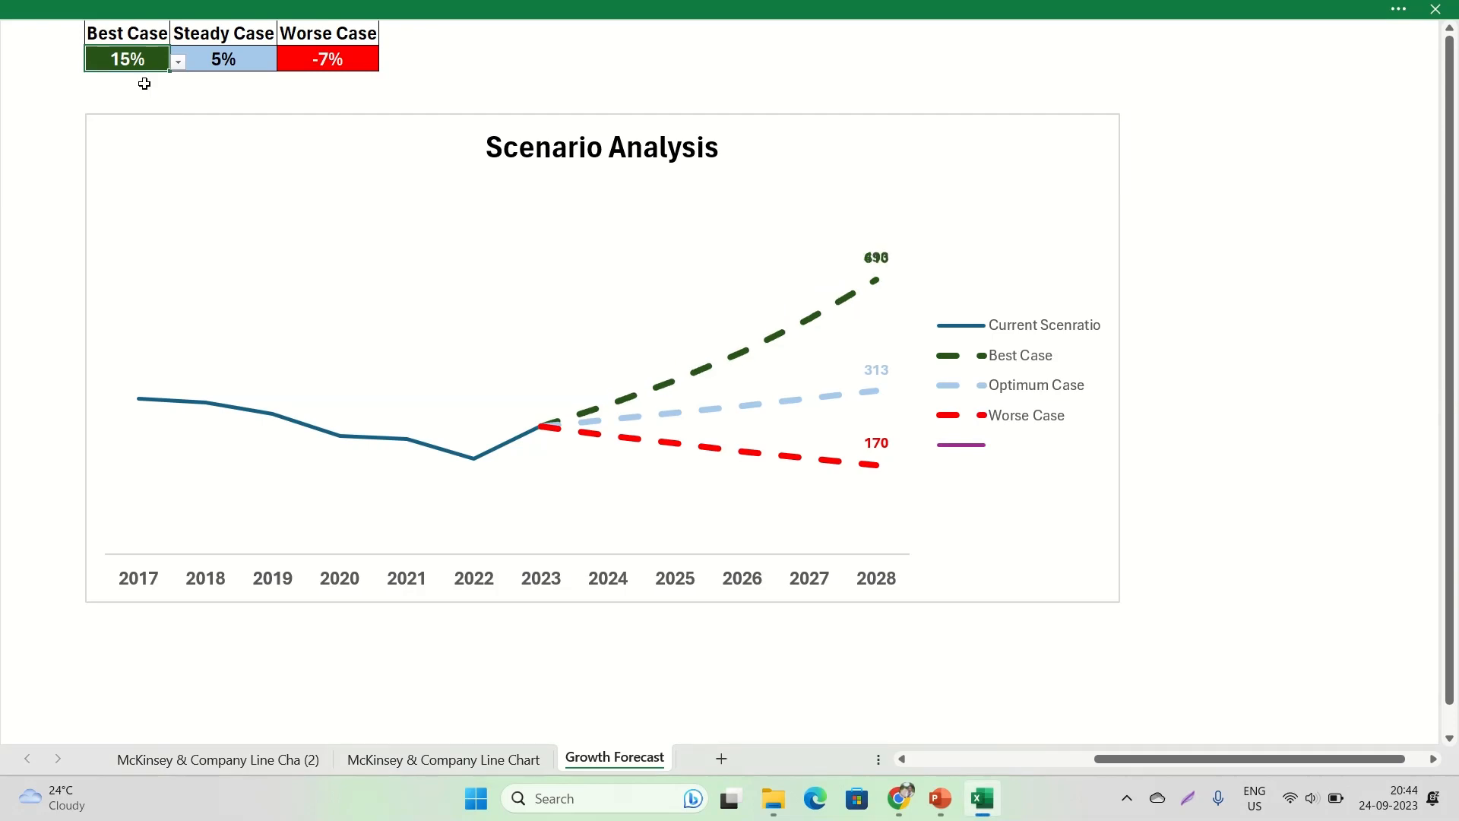
pyautogui.click(265, 63)
pyautogui.click(286, 62)
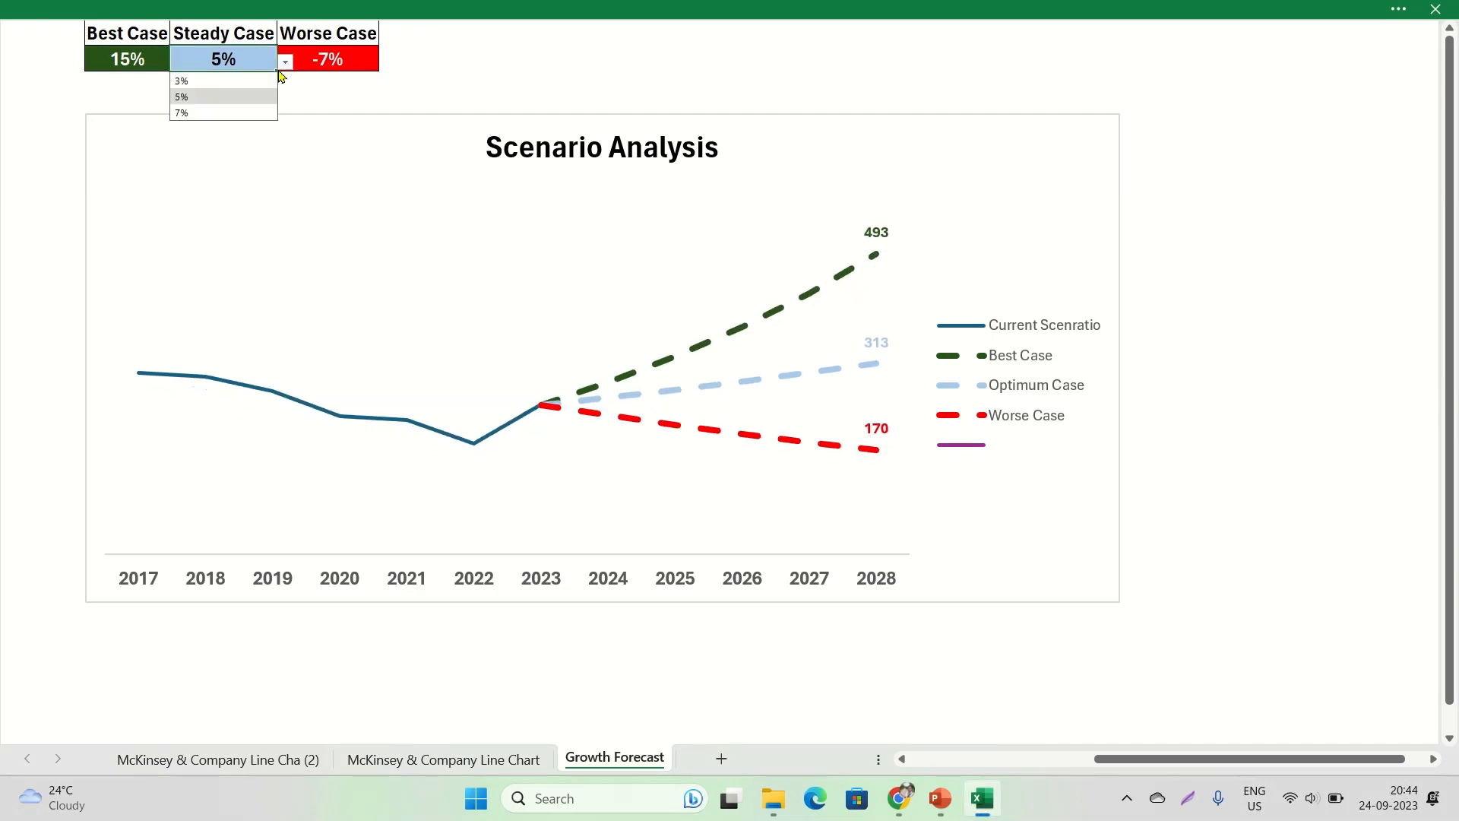
pyautogui.click(258, 114)
# Try the Worse Case growth rate at -3% and -5%, and return it to -7%
pyautogui.click(353, 61)
pyautogui.click(387, 63)
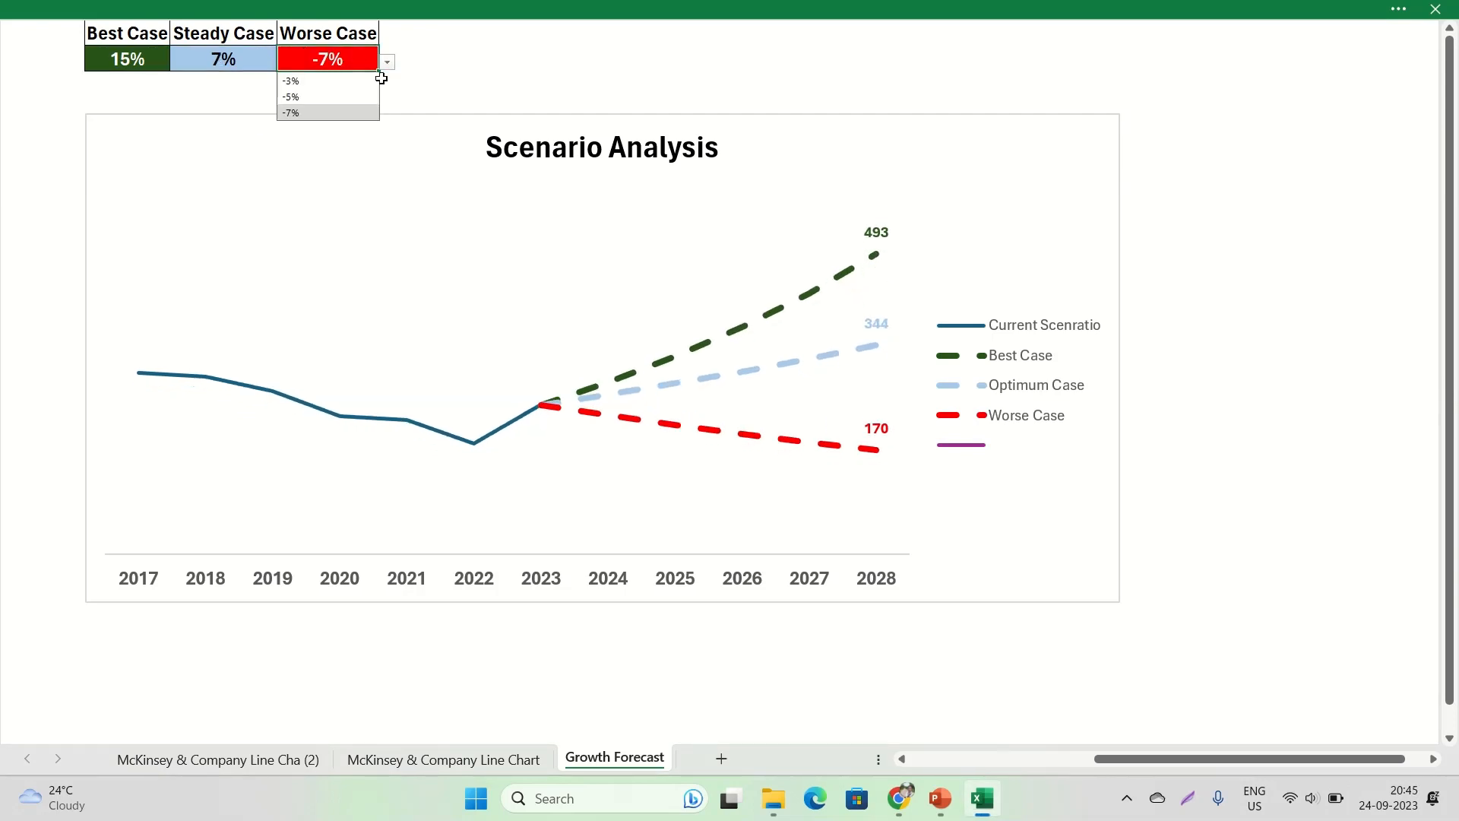
pyautogui.click(358, 85)
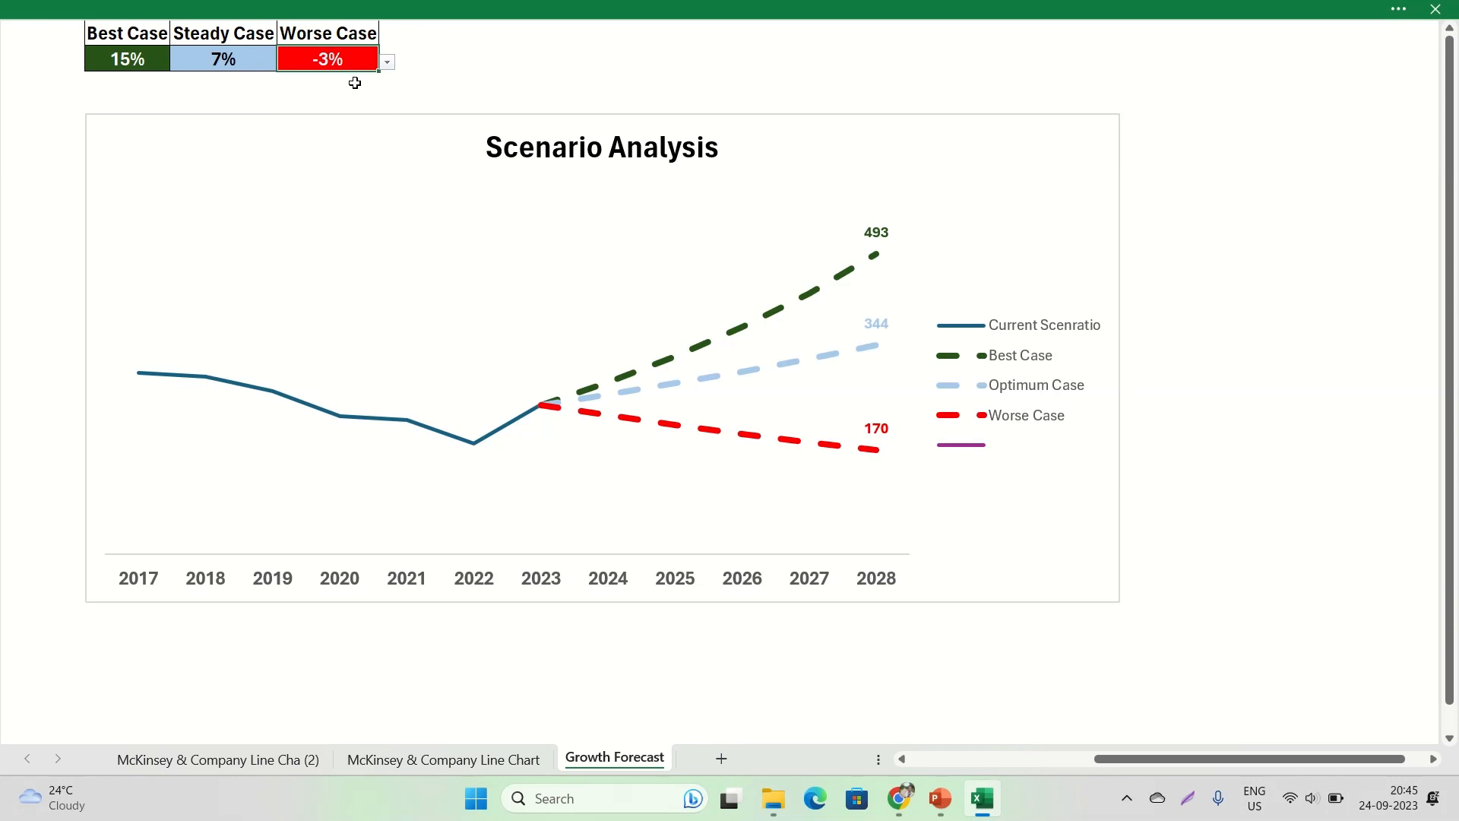
pyautogui.click(387, 63)
pyautogui.click(334, 97)
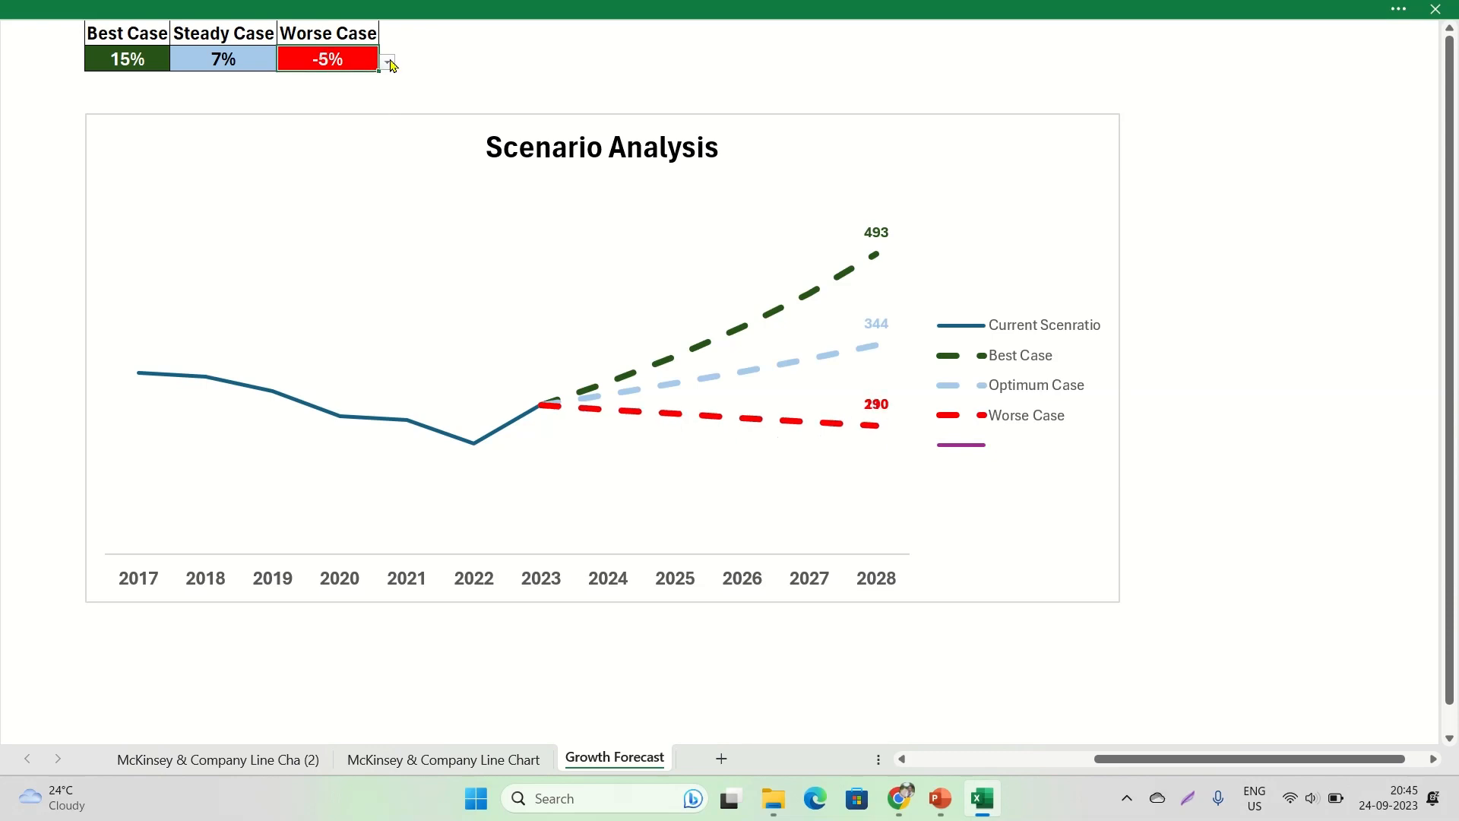
pyautogui.click(388, 62)
pyautogui.click(335, 112)
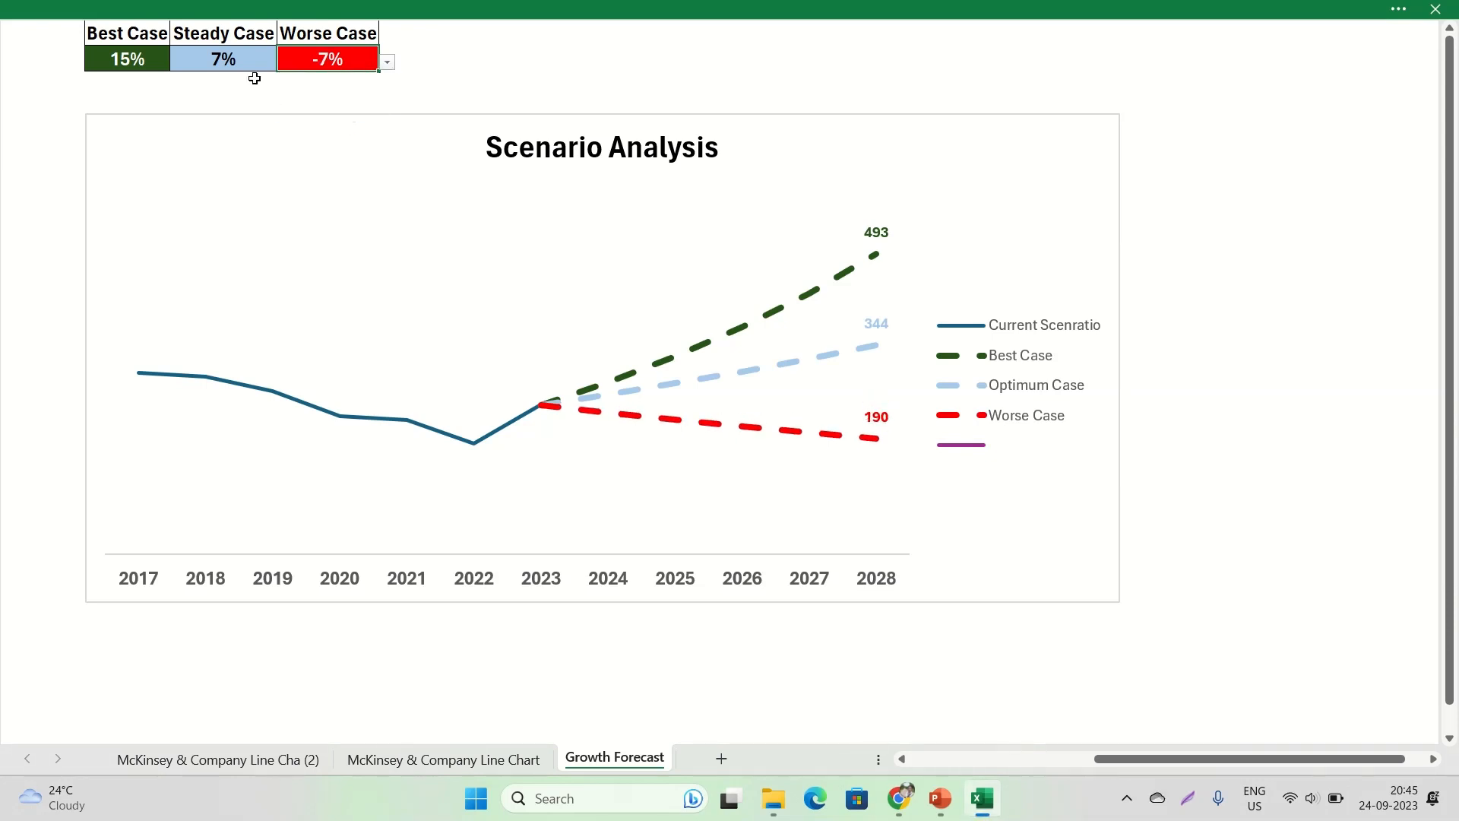
# Set the Steady Case growth rate to 5% and the Best Case growth rate to 25%
pyautogui.click(248, 60)
pyautogui.click(285, 63)
pyautogui.click(257, 98)
pyautogui.click(161, 59)
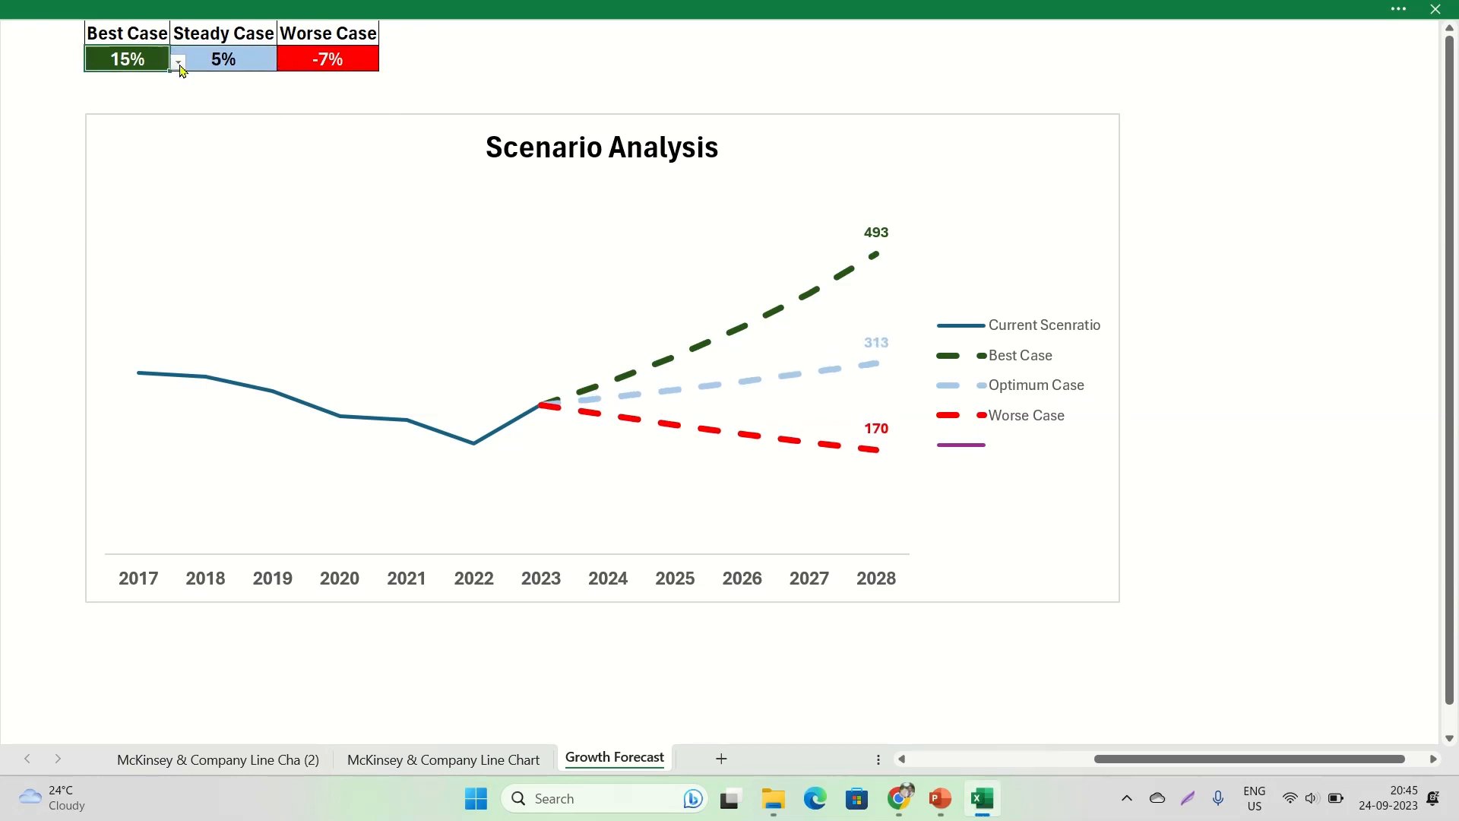
pyautogui.click(178, 63)
pyautogui.click(150, 112)
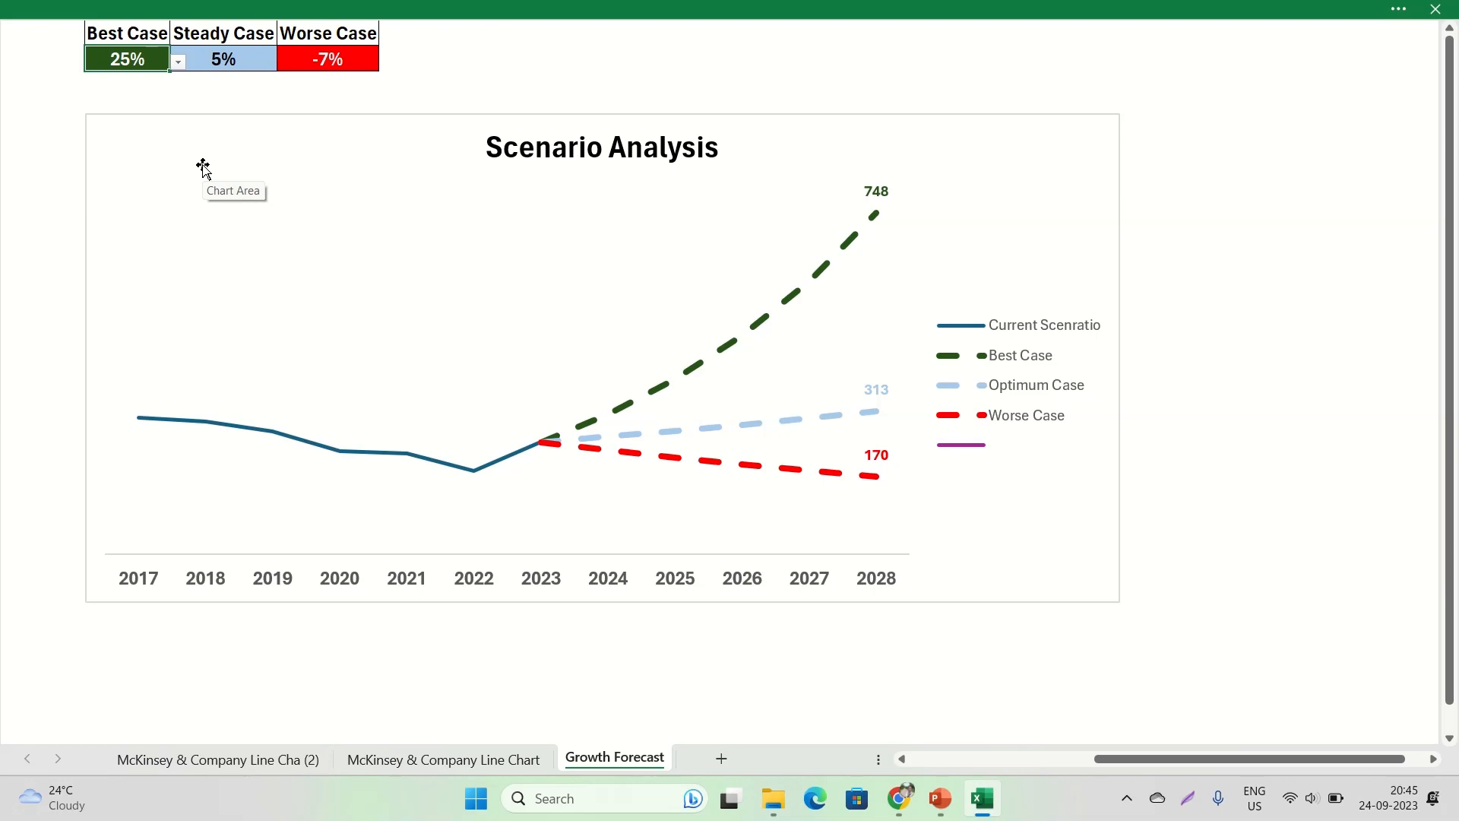
# Exit full-screen mode and show the formula bar and the row and column headings on the Growth Forecast sheet
pyautogui.press('Escape')
pyautogui.press('Left')
pyautogui.press('Left')
pyautogui.press('Left')
pyautogui.press('Left')
pyautogui.press('Left')
pyautogui.press('Left')
pyautogui.press('Left')
pyautogui.press('Left')
pyautogui.press('Left')
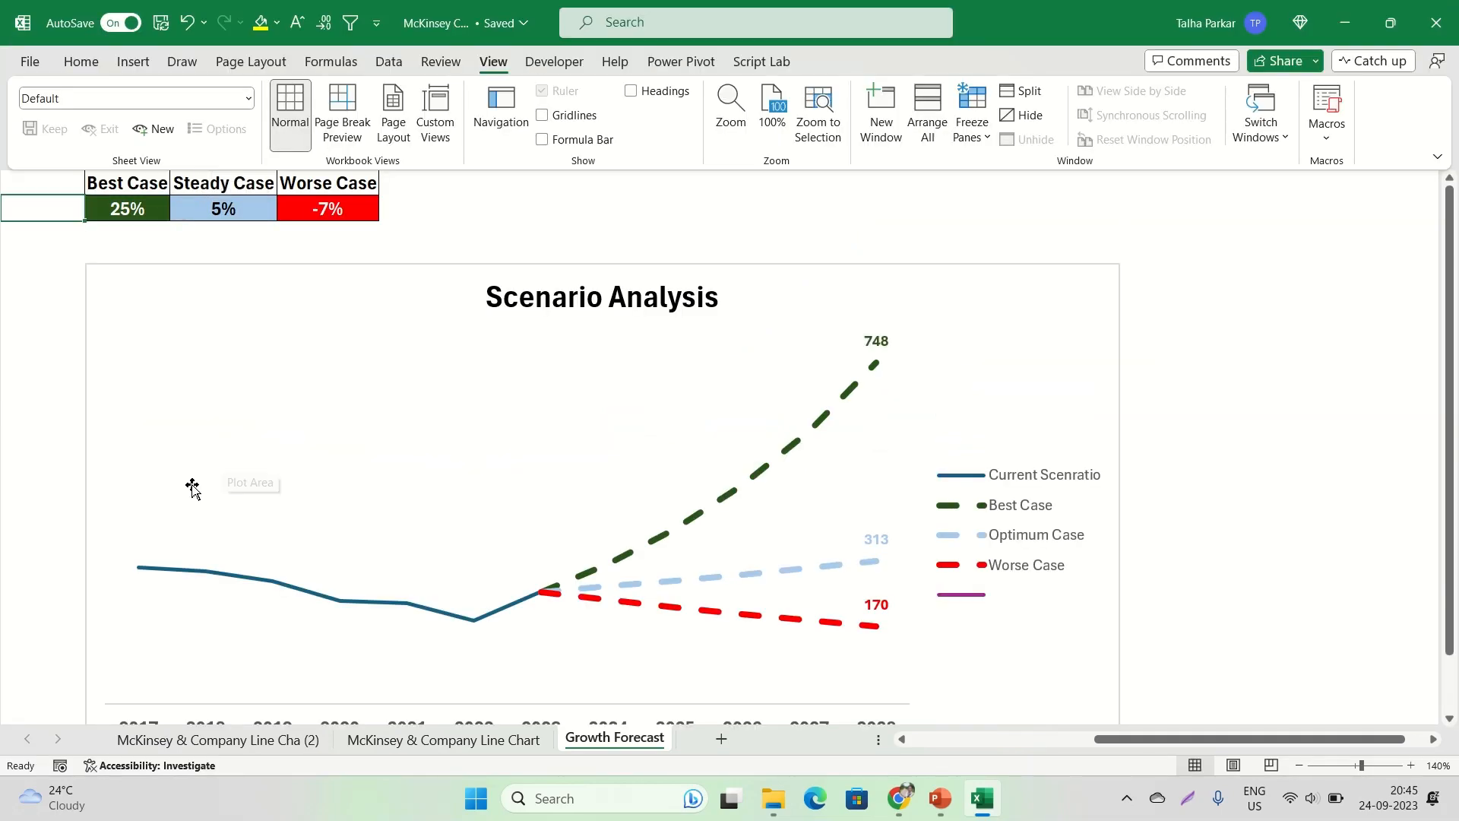
pyautogui.click(574, 137)
pyautogui.click(635, 95)
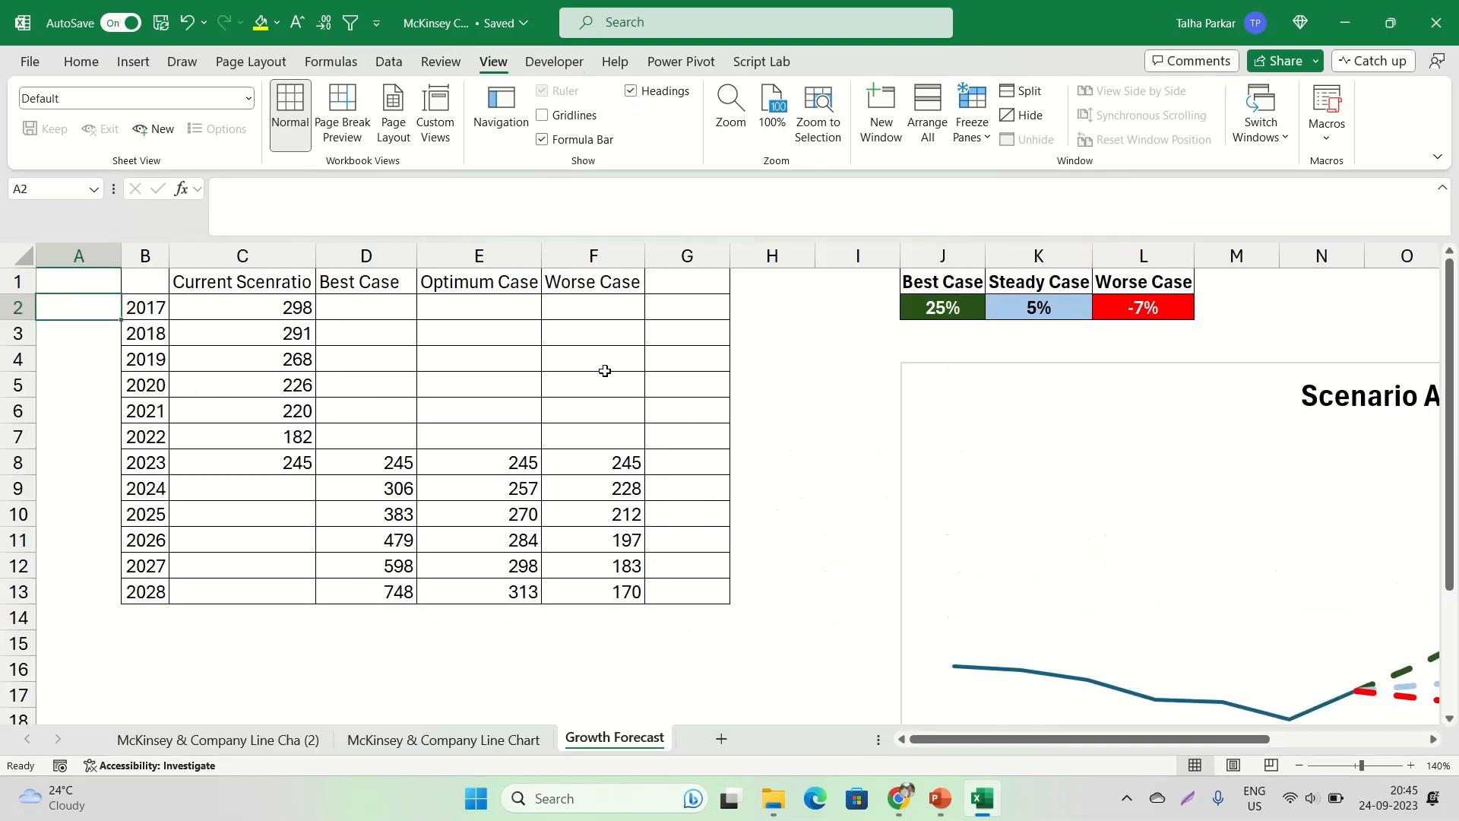
# Fit column B's width to the years in the data table B1:G13, and move the Scenario Analysis chart slightly up and left
pyautogui.scroll(-4, 605, 371)
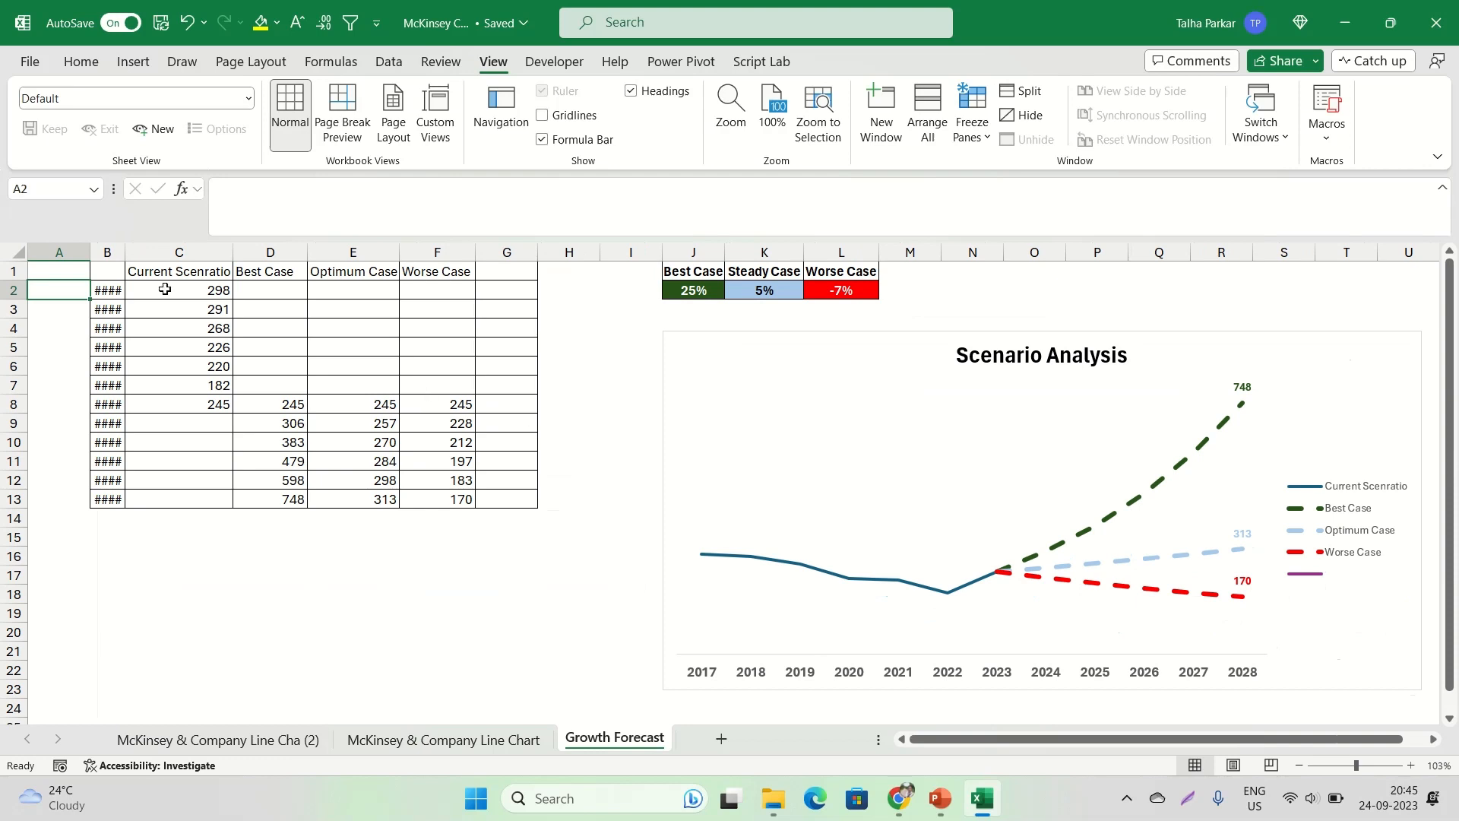
pyautogui.doubleClick(126, 252)
pyautogui.moveTo(114, 271); pyautogui.dragTo(513, 500)
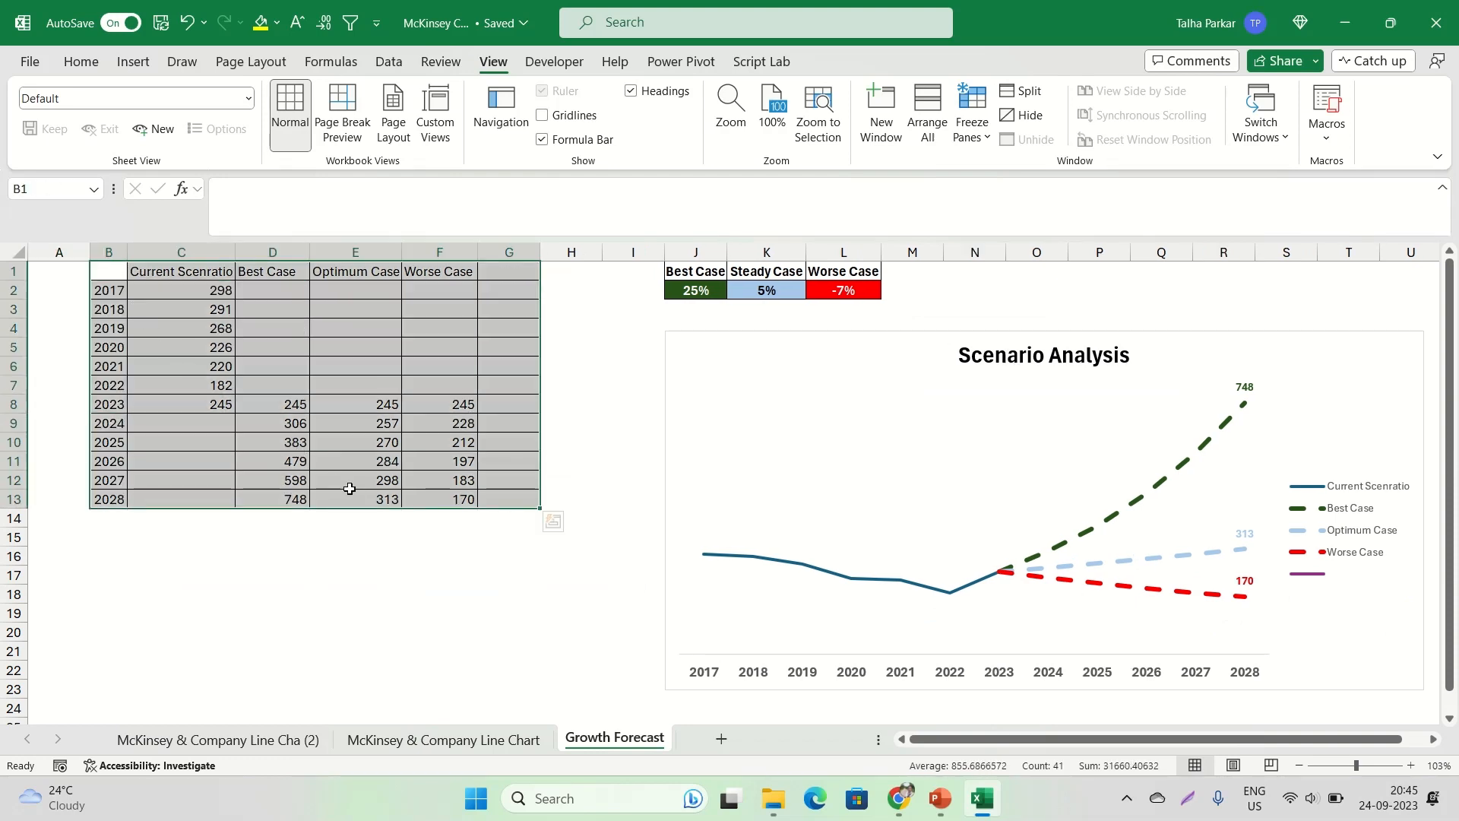
pyautogui.moveTo(733, 381); pyautogui.dragTo(724, 374)
pyautogui.click(731, 370)
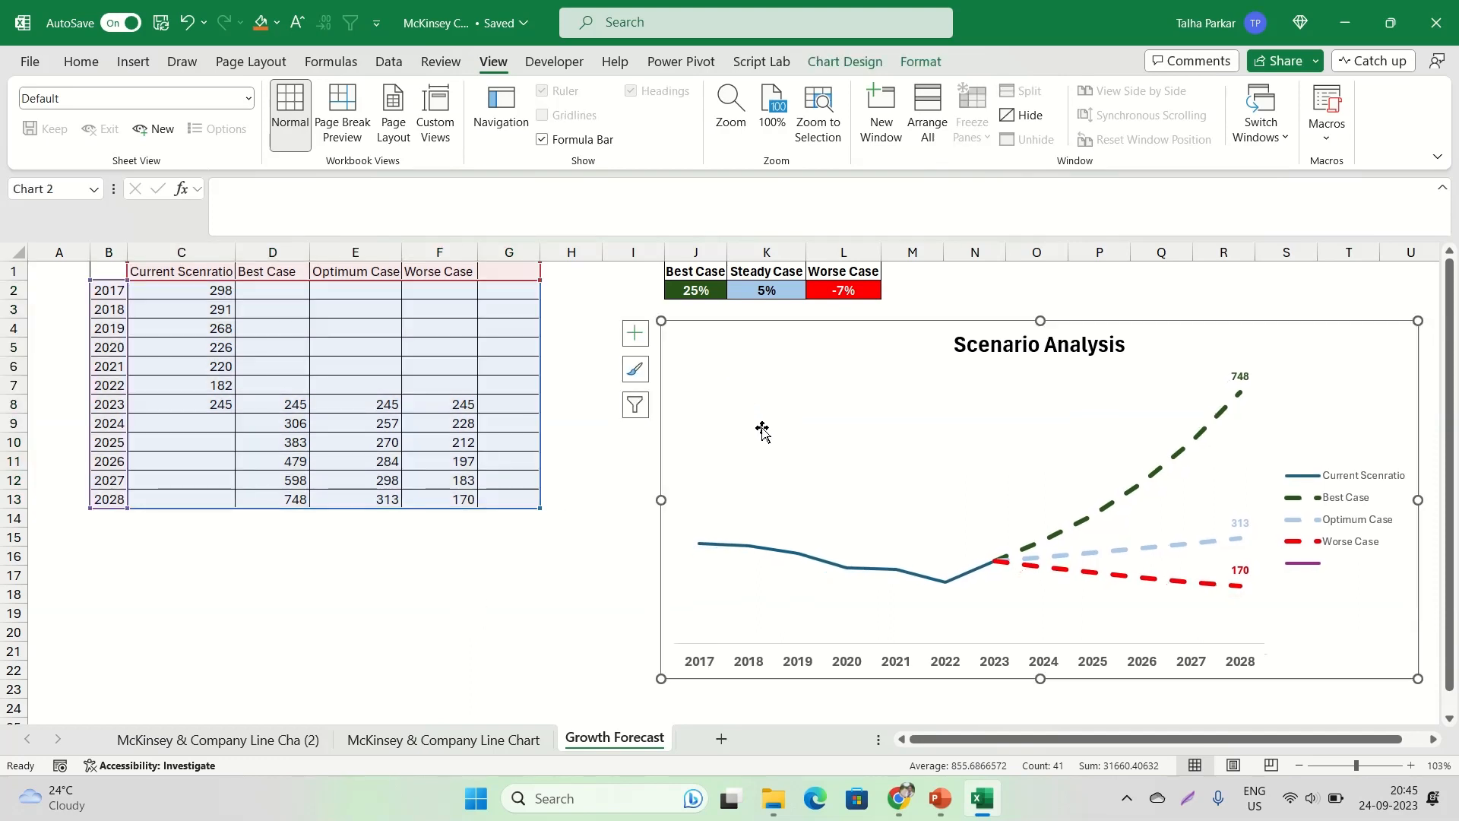
# Switch to the recreated chart slide in PowerPoint and open the Format Axis options for the chart's primary vertical axis
pyautogui.moveTo(940, 798)
pyautogui.click(1022, 707)
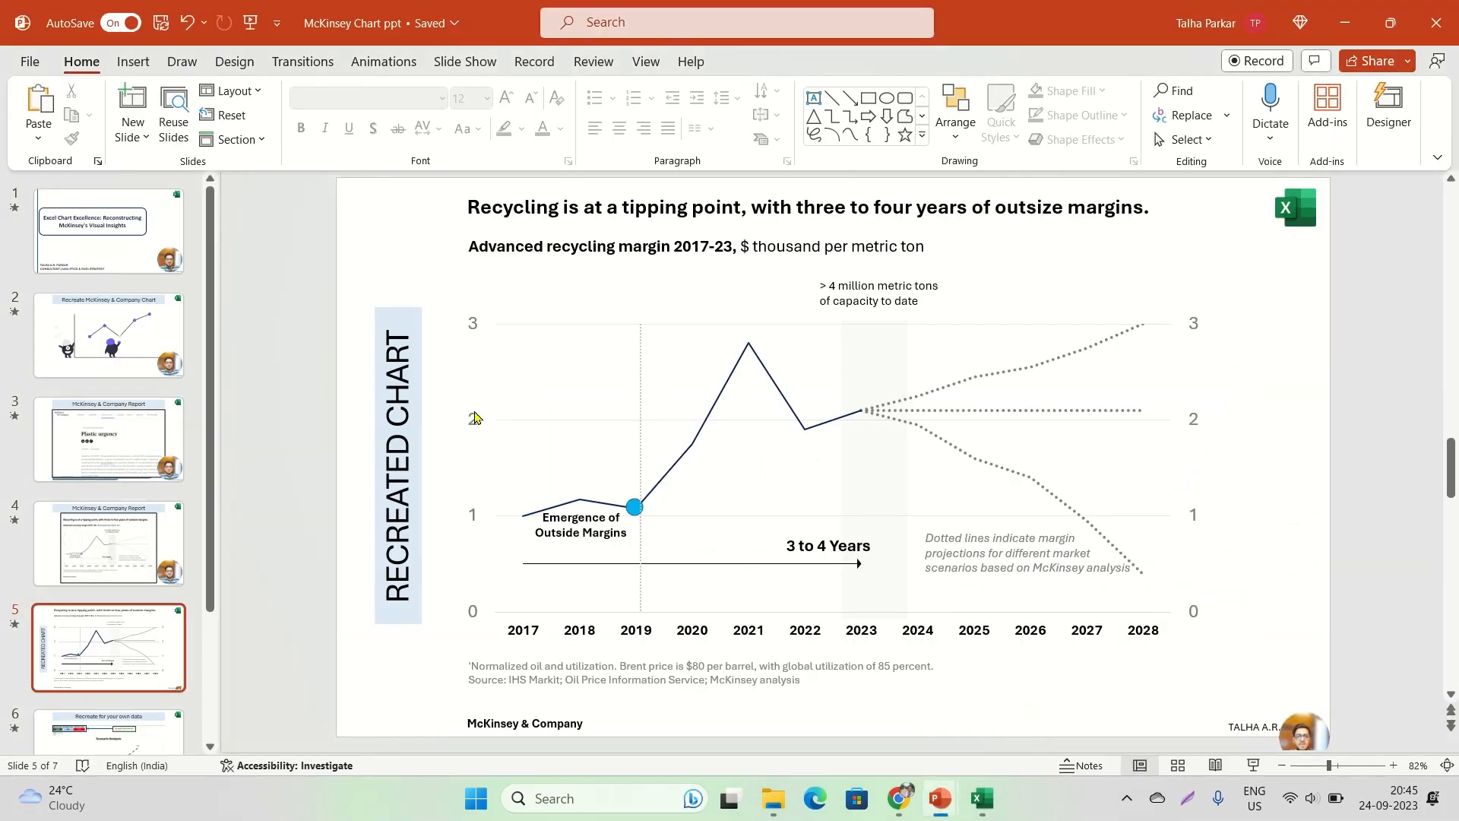
pyautogui.click(477, 417)
pyautogui.rightClick(476, 417)
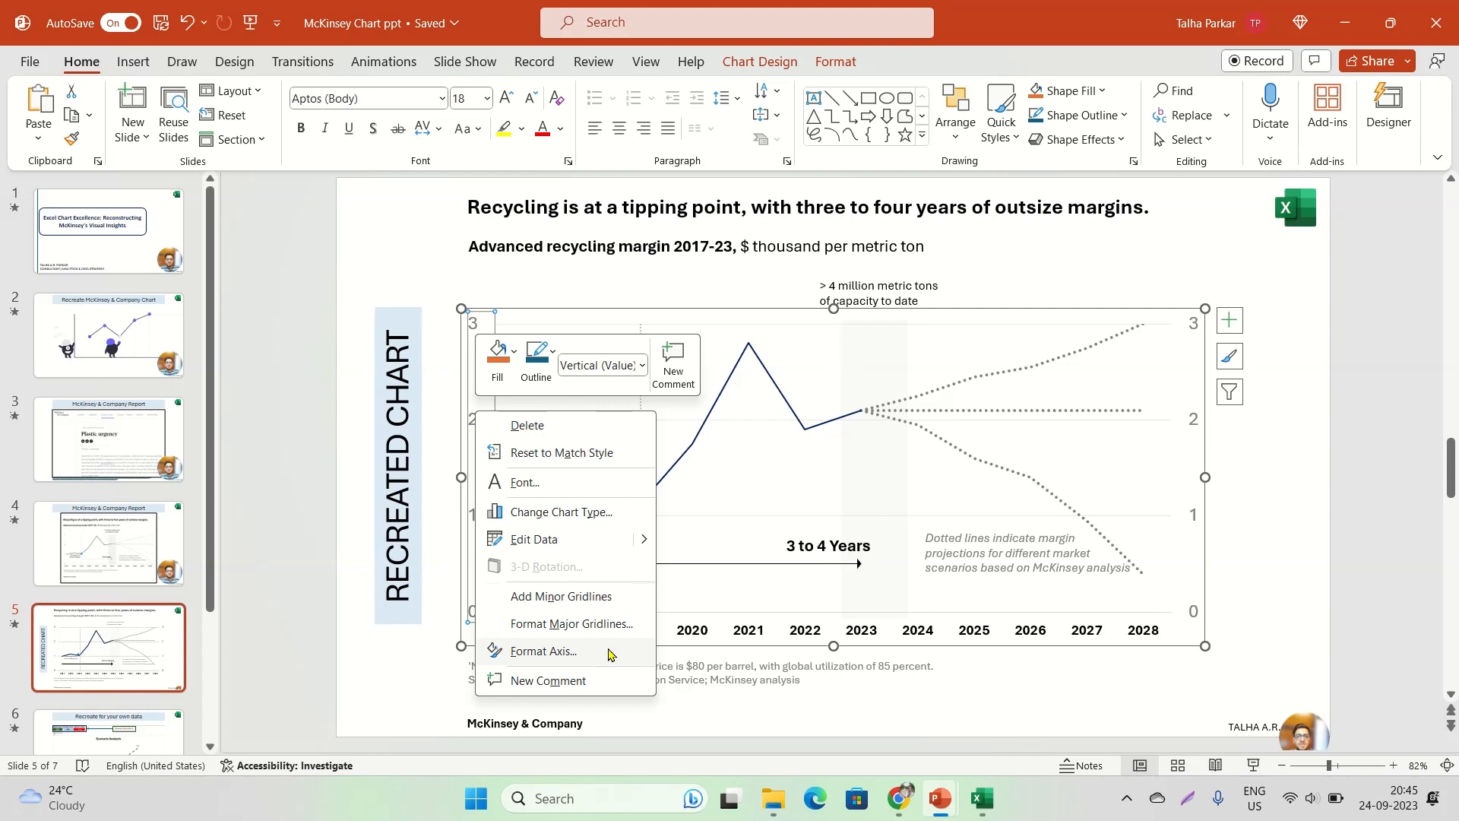
pyautogui.click(597, 596)
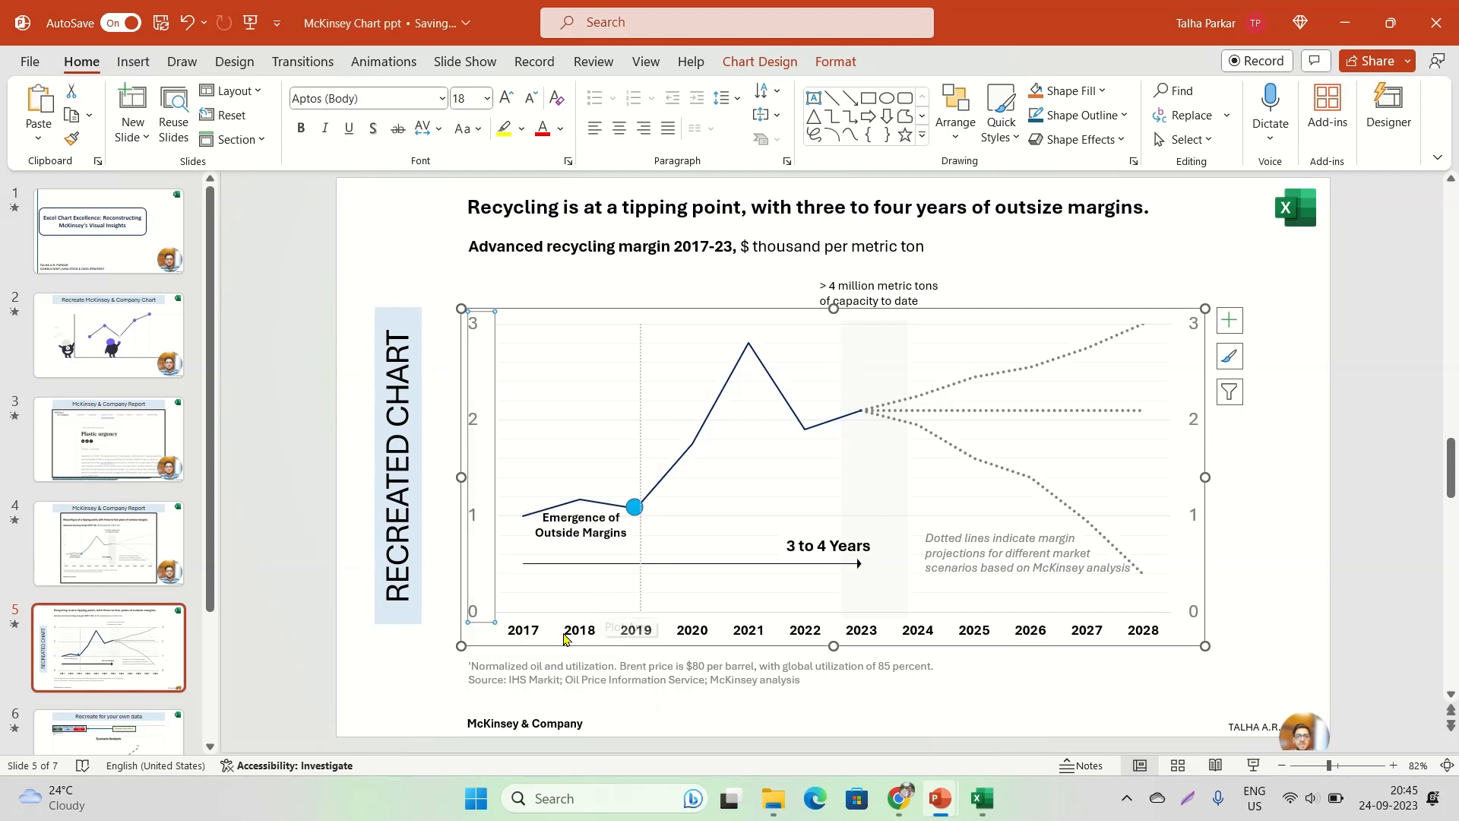
pyautogui.rightClick(472, 524)
pyautogui.click(564, 481)
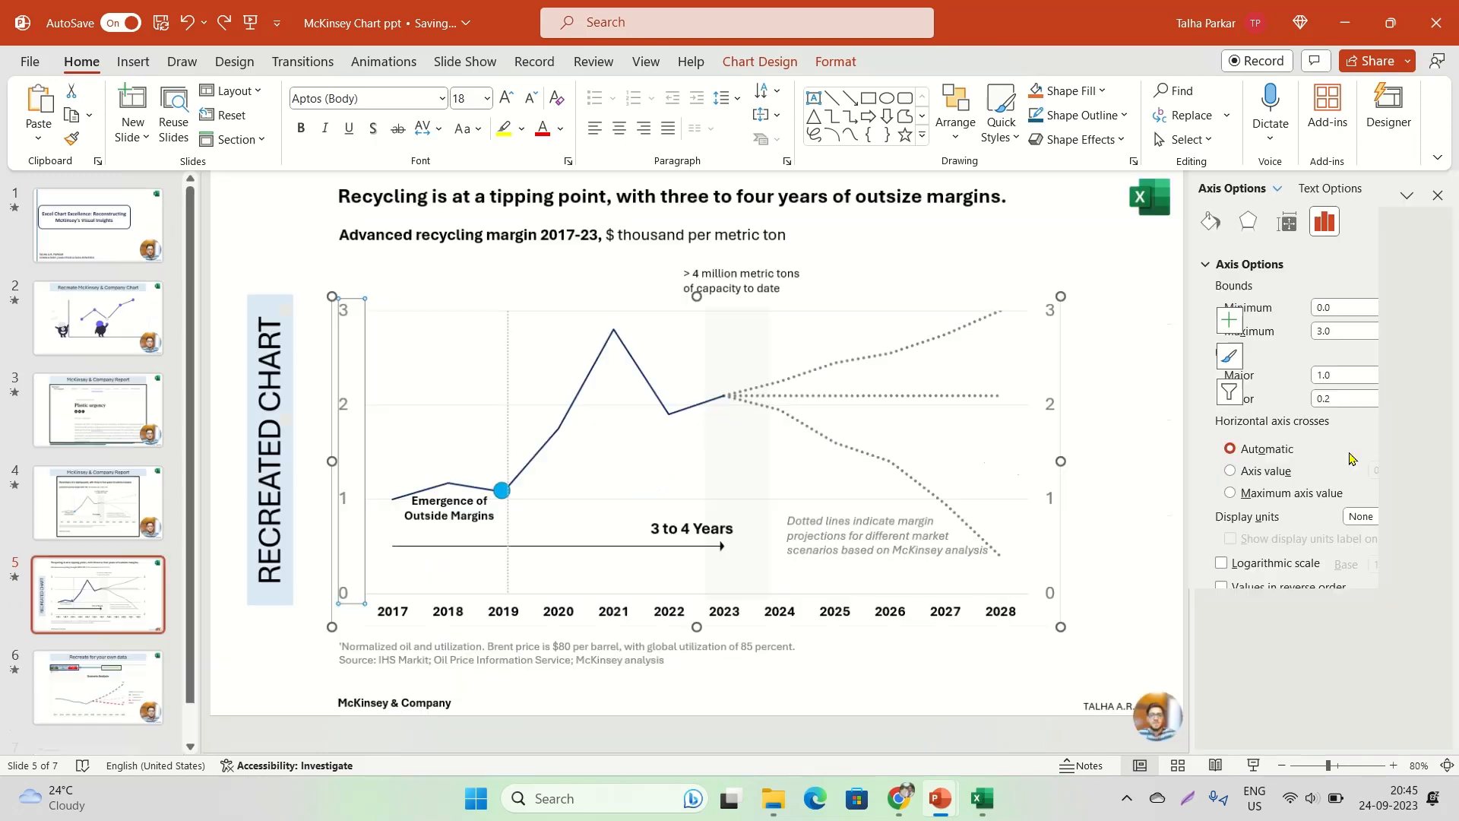